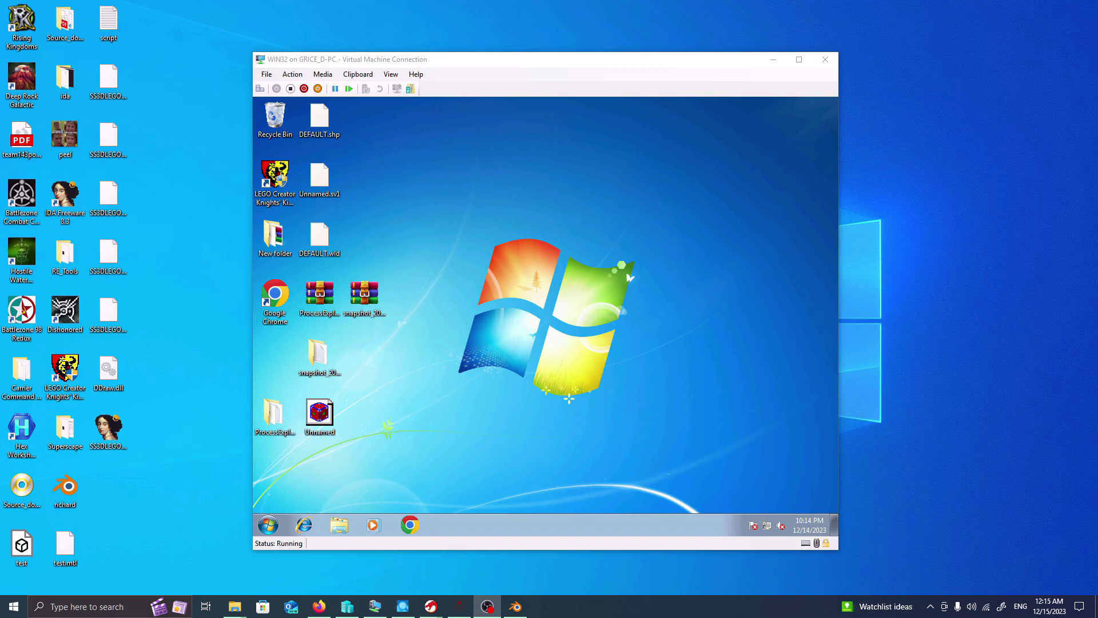
# - Browse to the C:\Program Files\Superscape folder inside the WIN32 virtual machine
pyautogui.click(548, 60)
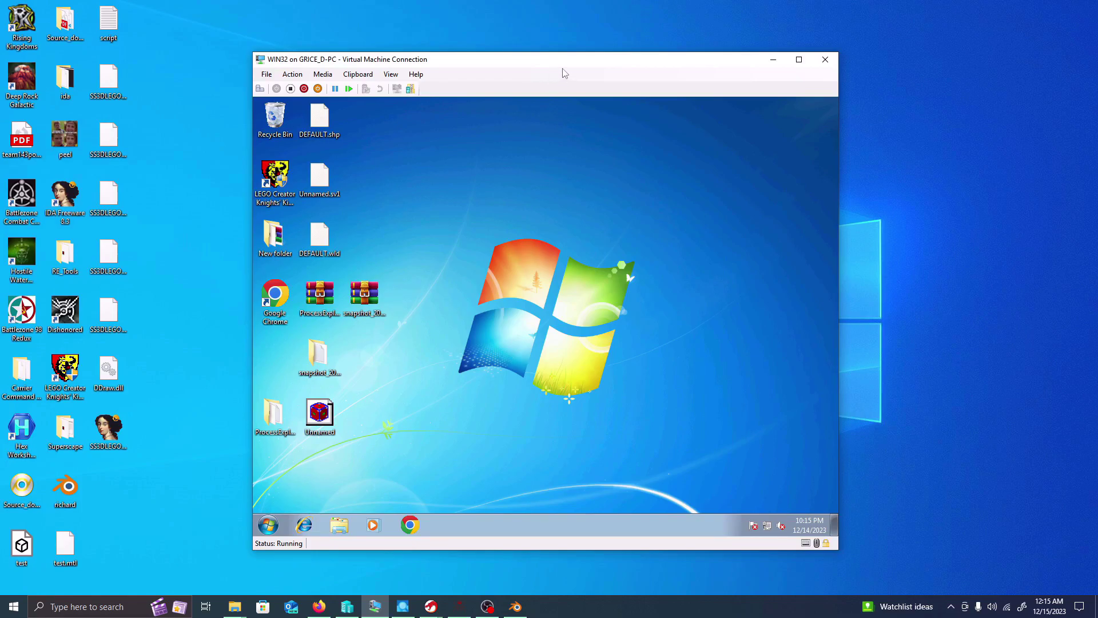
pyautogui.moveTo(567, 64)
pyautogui.mouseDown()
pyautogui.moveTo(589, 56)
pyautogui.moveTo(564, 63)
pyautogui.mouseUp()
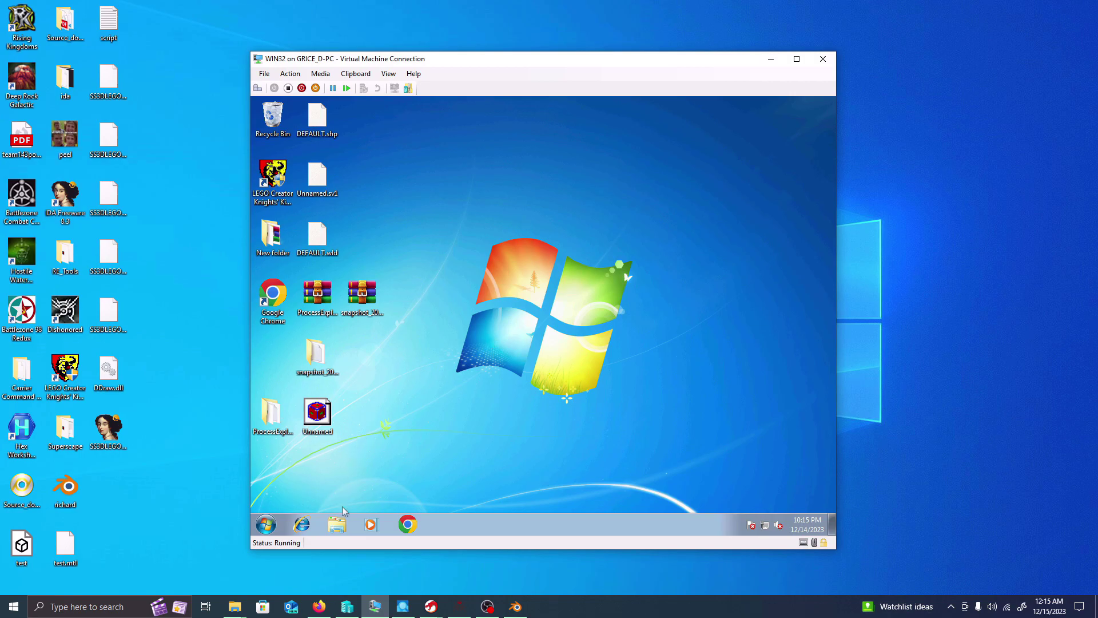
pyautogui.click(337, 524)
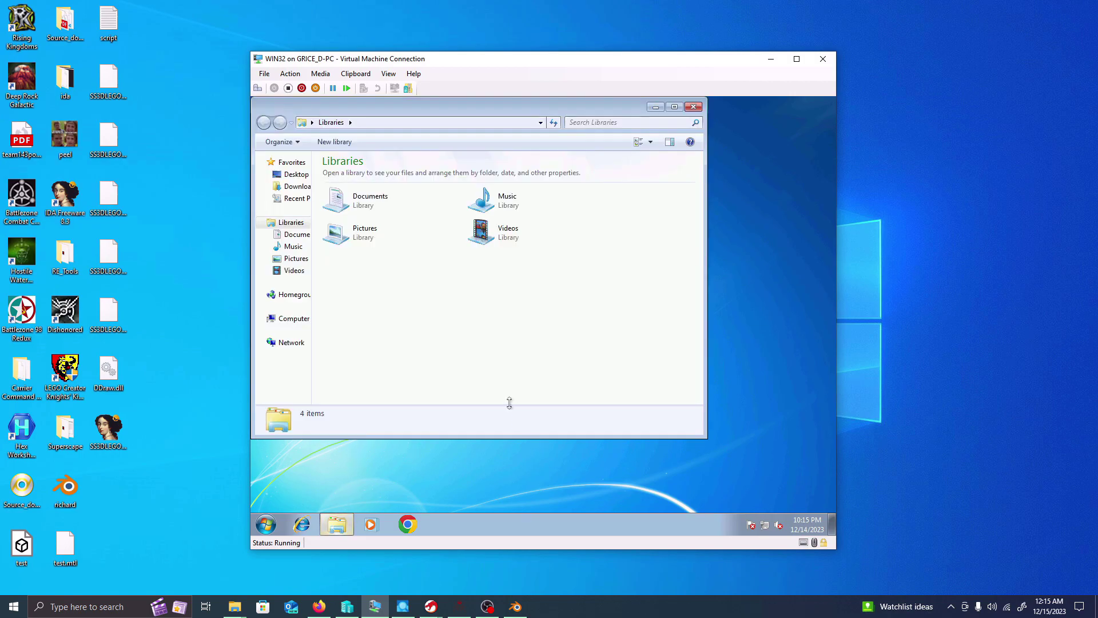
pyautogui.click(294, 318)
pyautogui.doubleClick(378, 183)
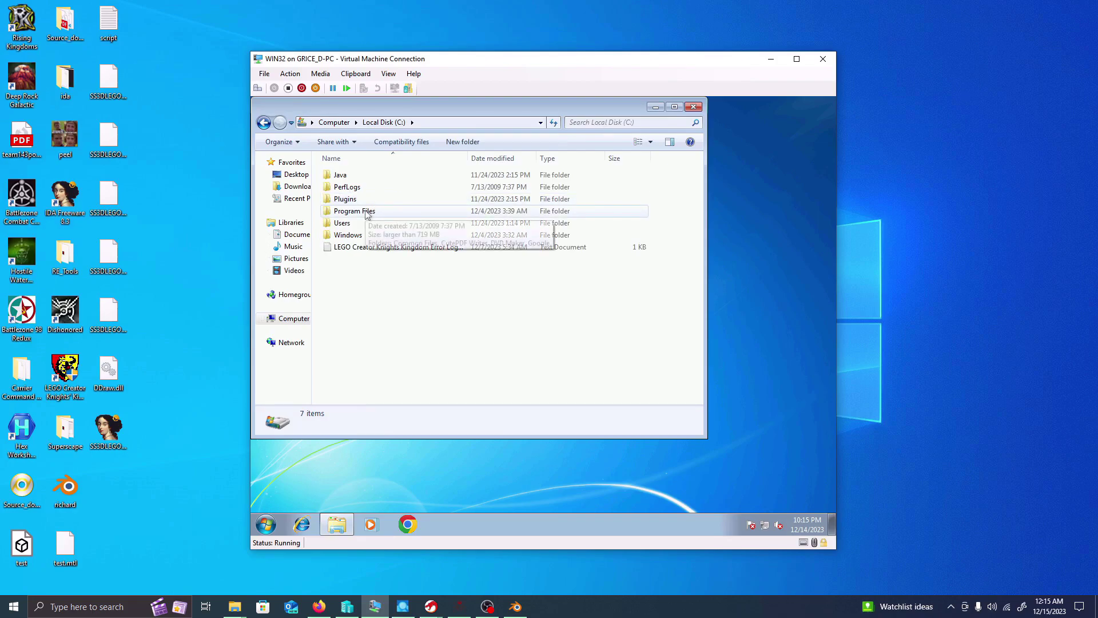
pyautogui.doubleClick(366, 211)
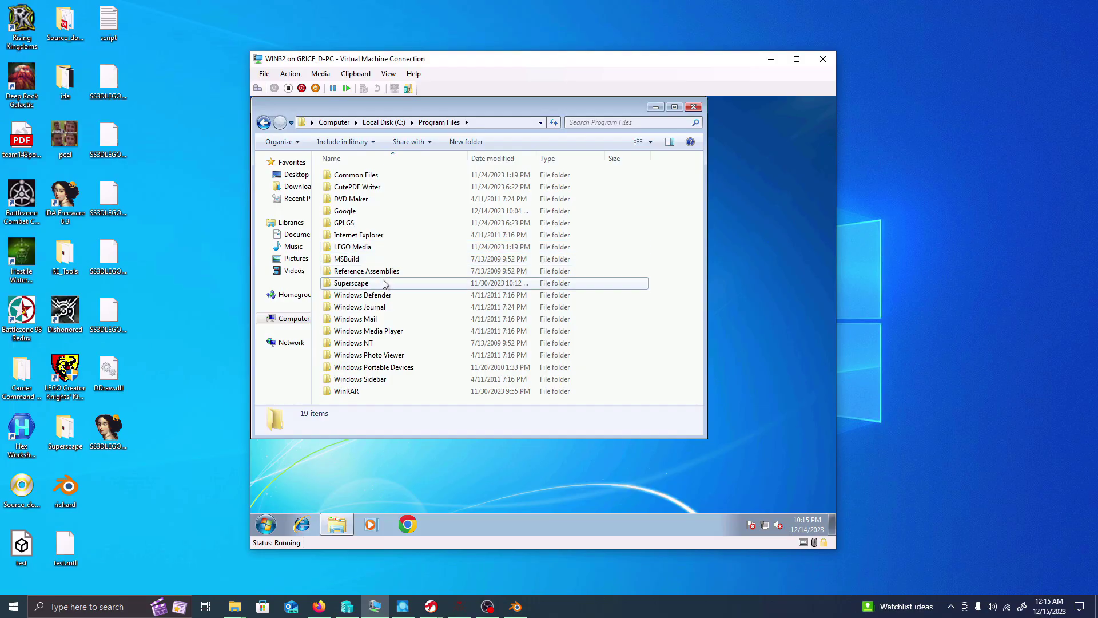
pyautogui.doubleClick(379, 284)
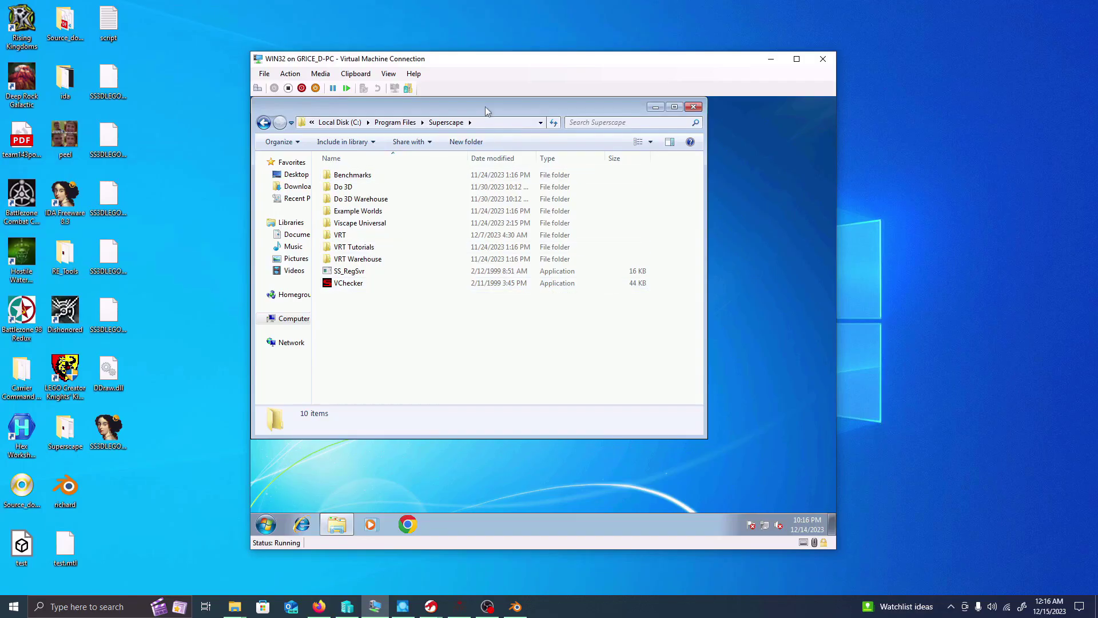
# - Launch the WVRT application from the VRT subfolder of Superscape
pyautogui.moveTo(495, 112); pyautogui.dragTo(559, 140)
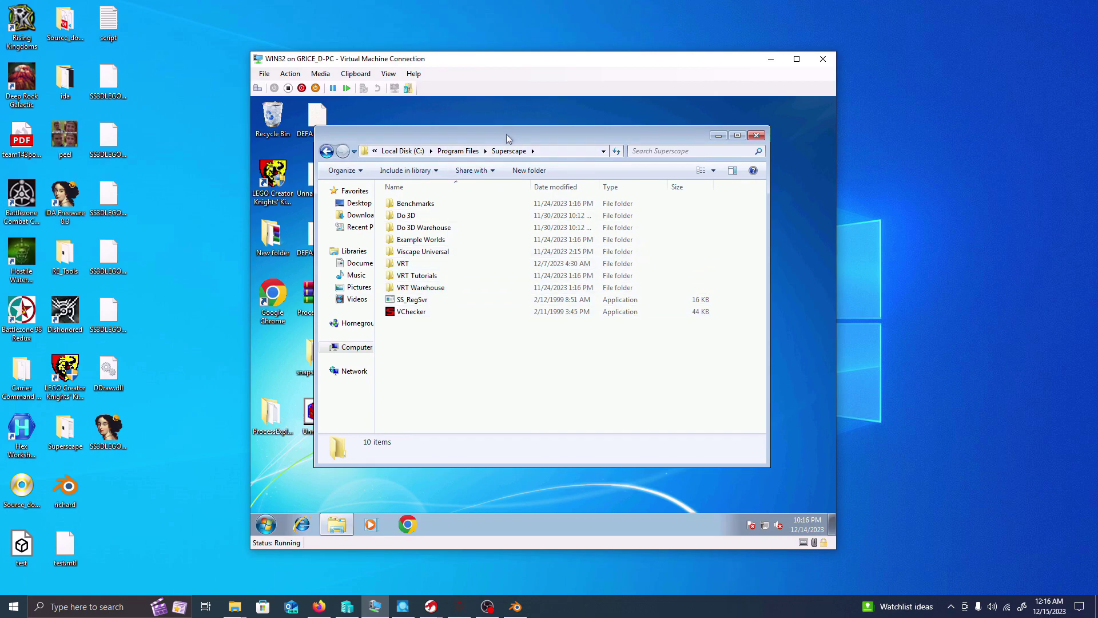
pyautogui.moveTo(507, 133); pyautogui.dragTo(564, 125)
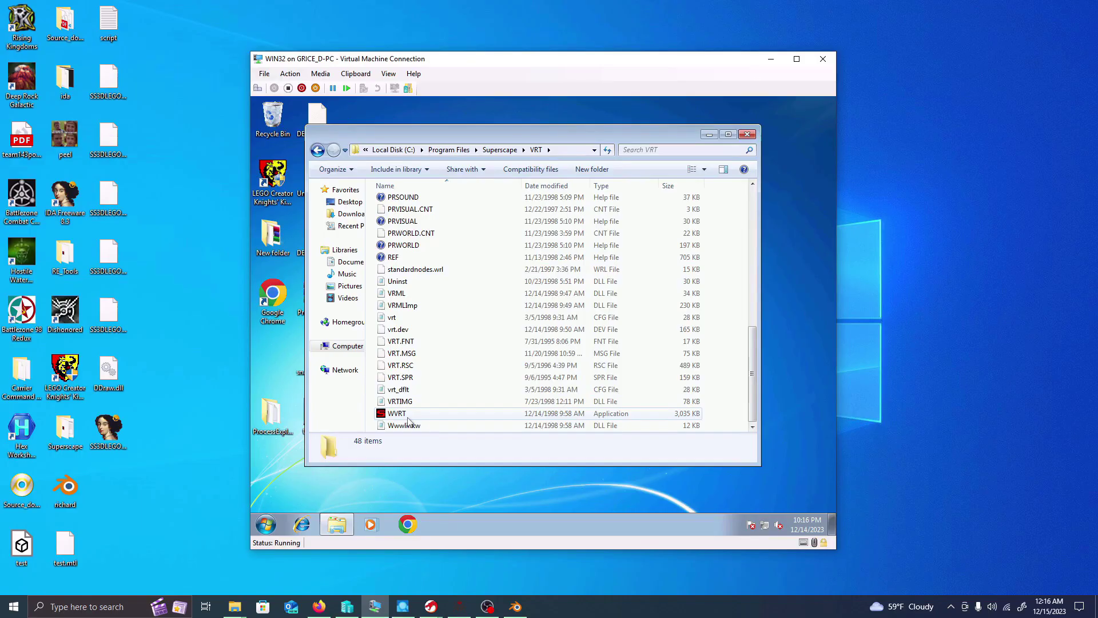
pyautogui.doubleClick(457, 413)
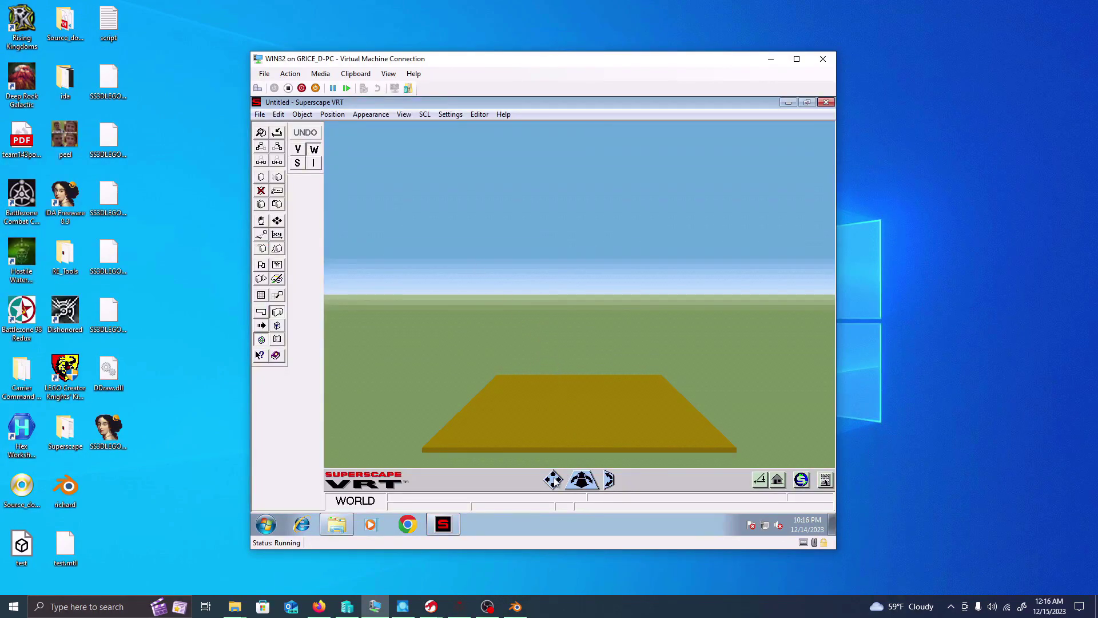
# - Open the Drag 'n' Drop Warehouse for the untitled world
pyautogui.moveTo(552, 480); pyautogui.dragTo(611, 495)
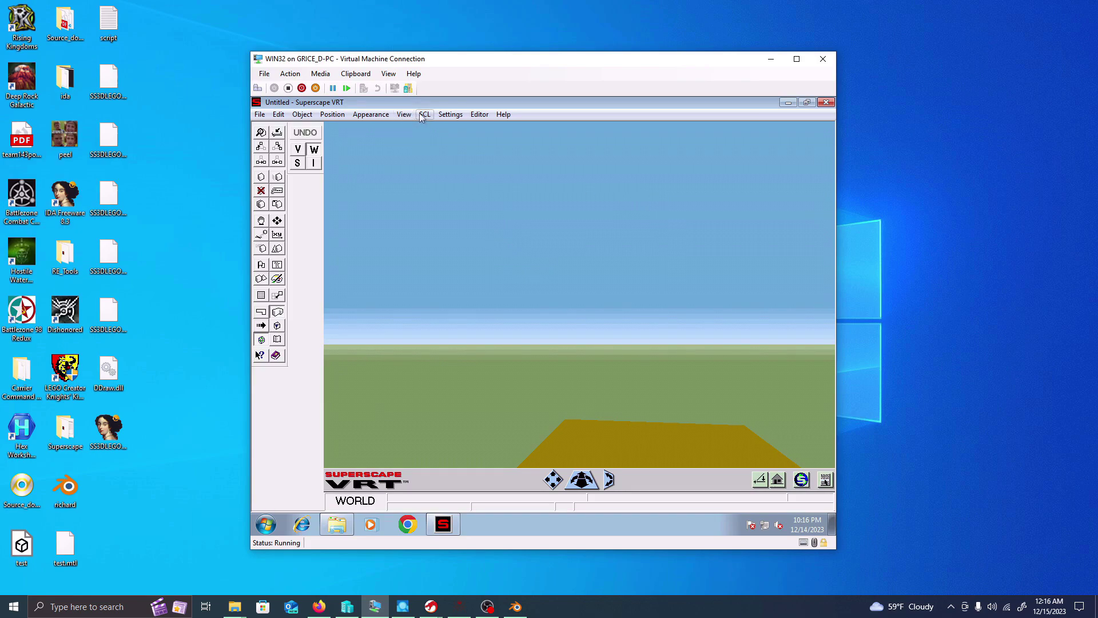
pyautogui.click(450, 115)
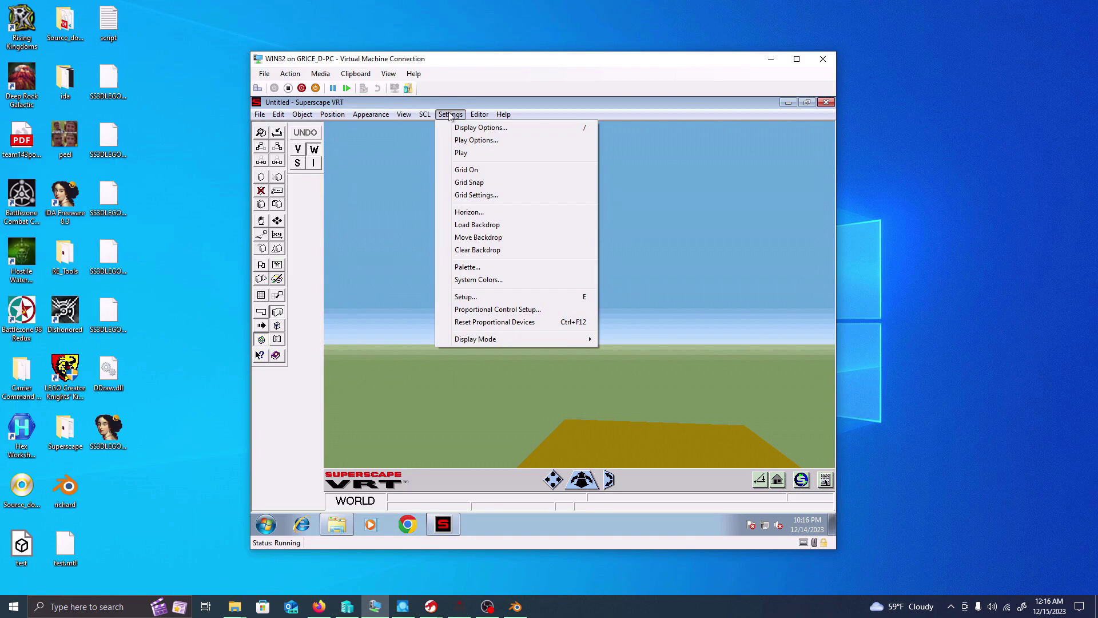
pyautogui.moveTo(480, 115)
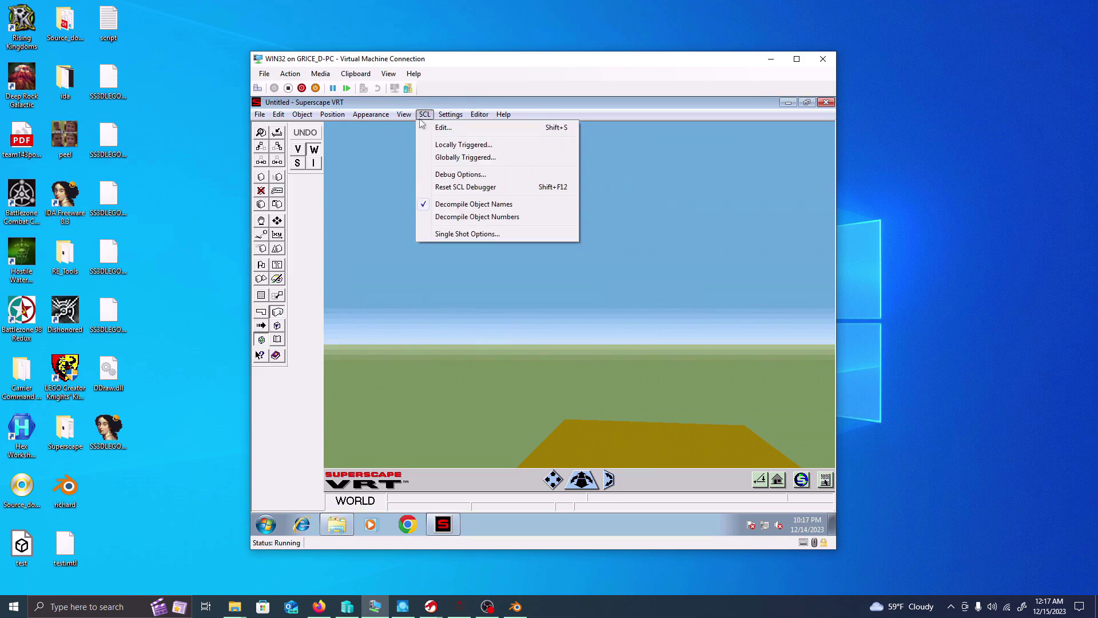
pyautogui.moveTo(403, 115)
pyautogui.click(436, 301)
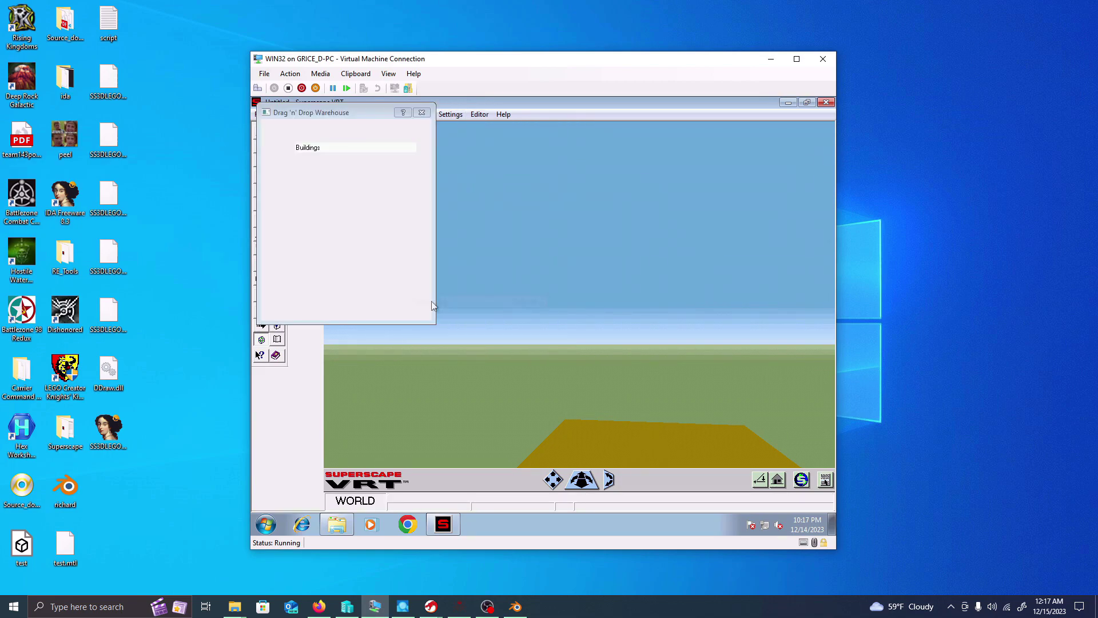
# - Look through the warehouse's object, sound and texture collections and their available categories
pyautogui.moveTo(419, 180)
pyautogui.mouseDown()
pyautogui.moveTo(420, 229)
pyautogui.moveTo(422, 184)
pyautogui.mouseUp()
pyautogui.click(422, 148)
pyautogui.scroll(-5, 386, 186)
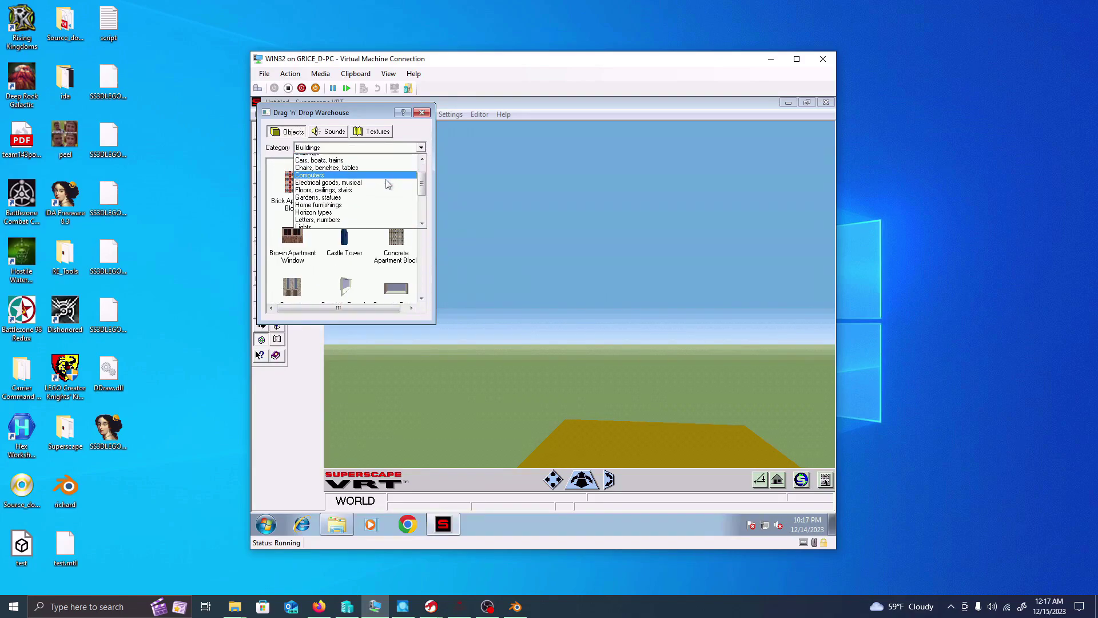
pyautogui.scroll(5, 386, 186)
pyautogui.click(332, 137)
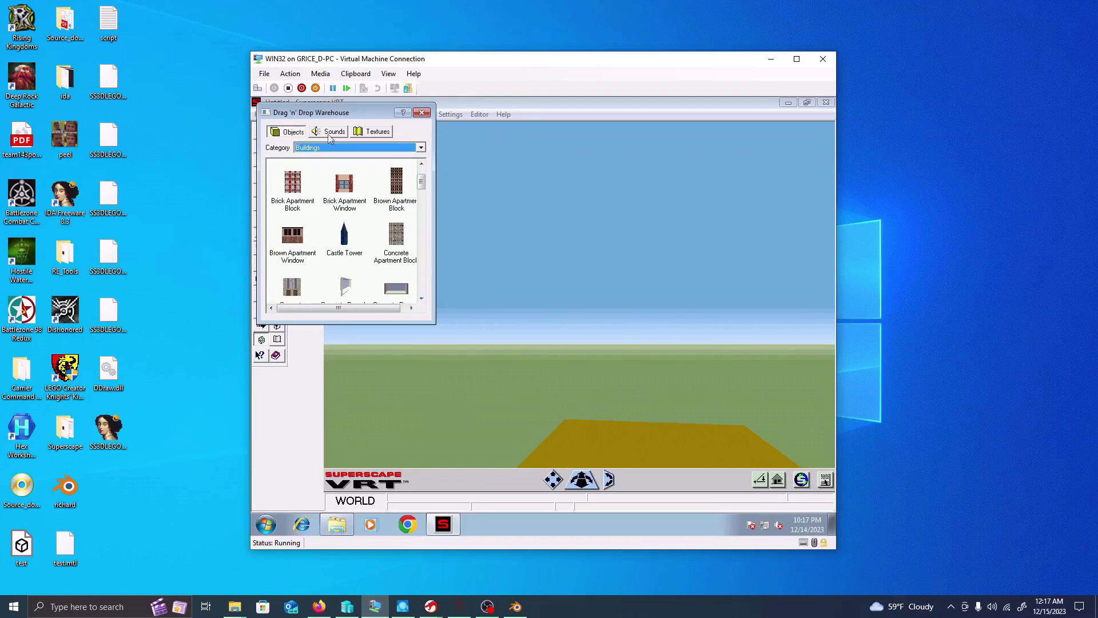
pyautogui.click(335, 132)
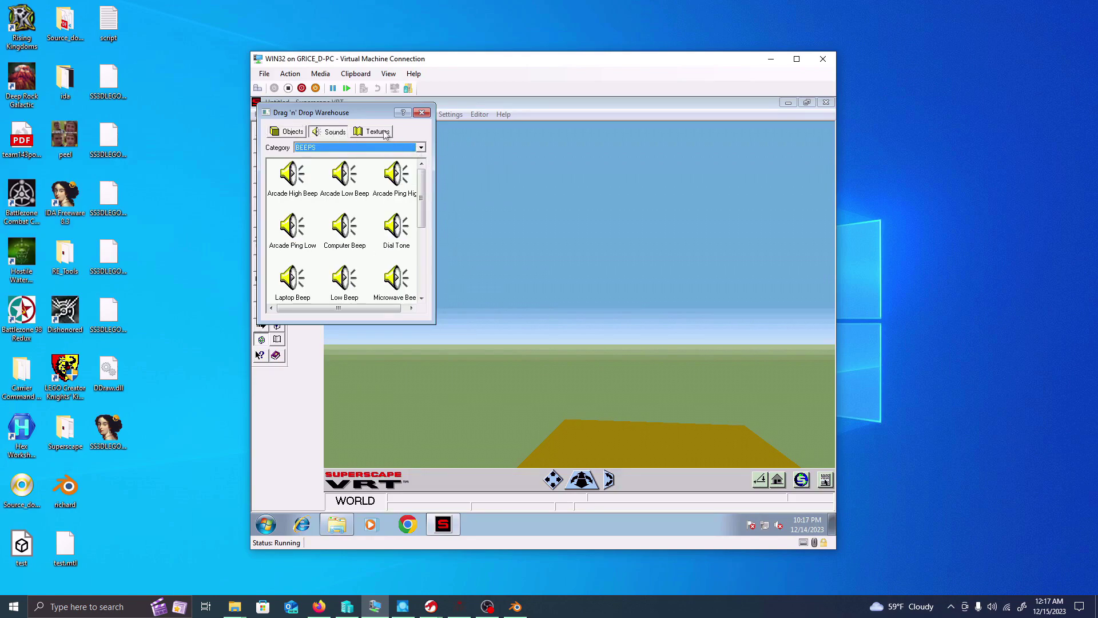
pyautogui.click(375, 132)
pyautogui.scroll(-1, 412, 226)
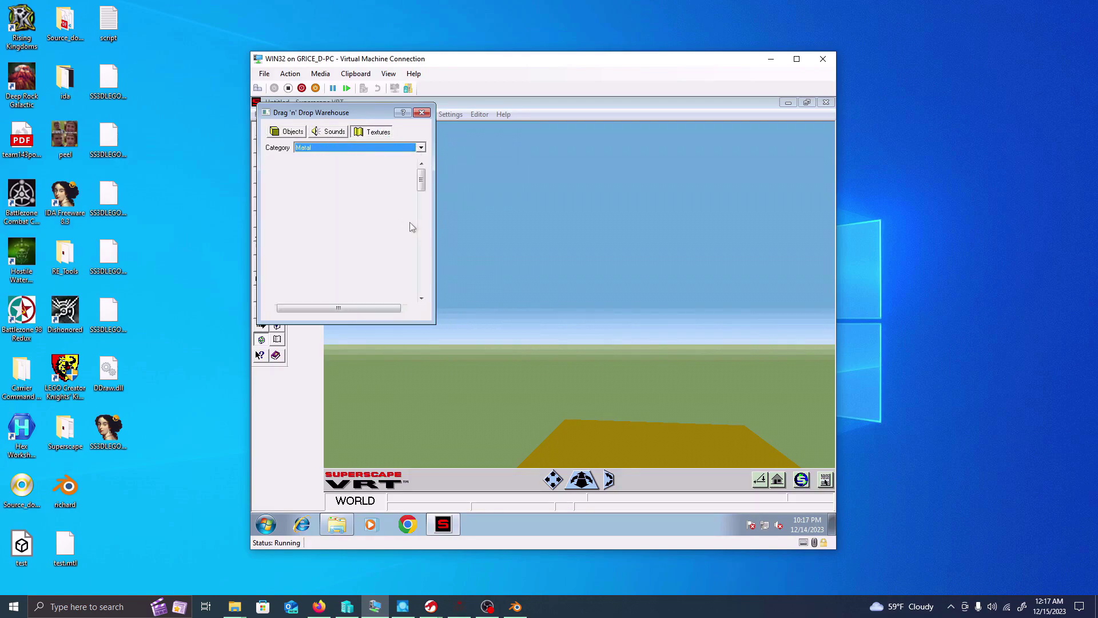
pyautogui.click(422, 147)
pyautogui.scroll(1, 372, 172)
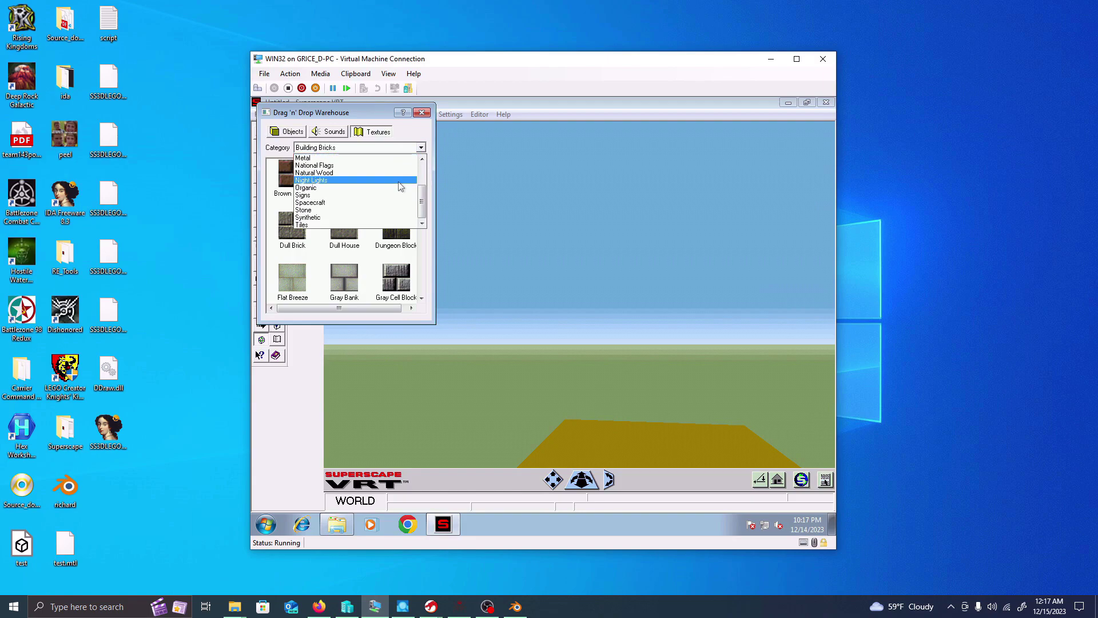
# - Place the Bob figure from the People object category on the yellow platform and close the warehouse
pyautogui.click(293, 132)
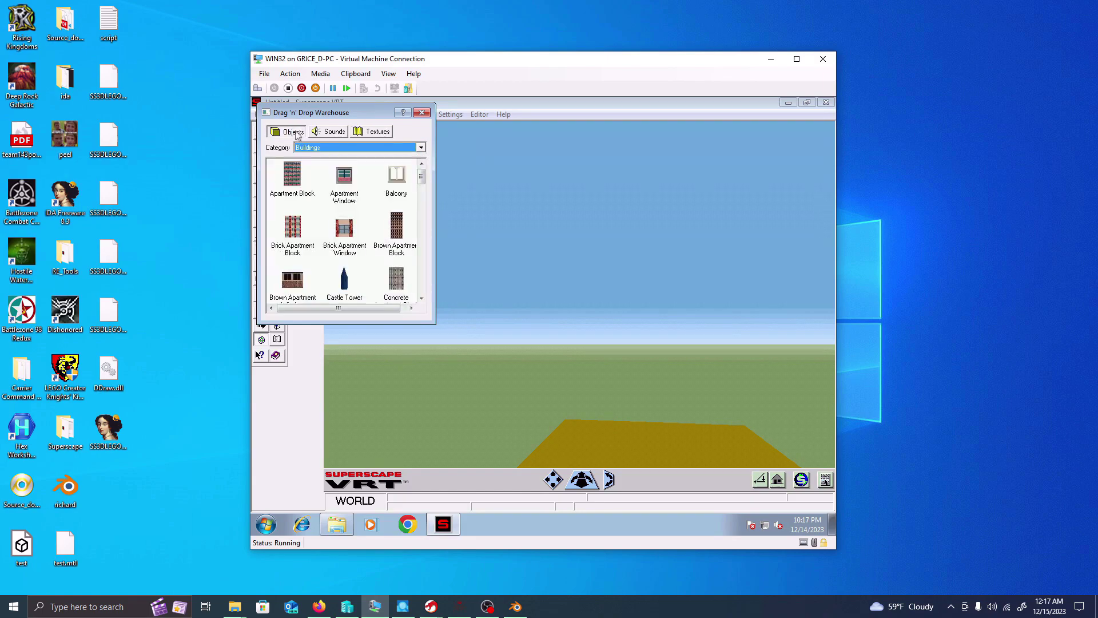
pyautogui.click(422, 148)
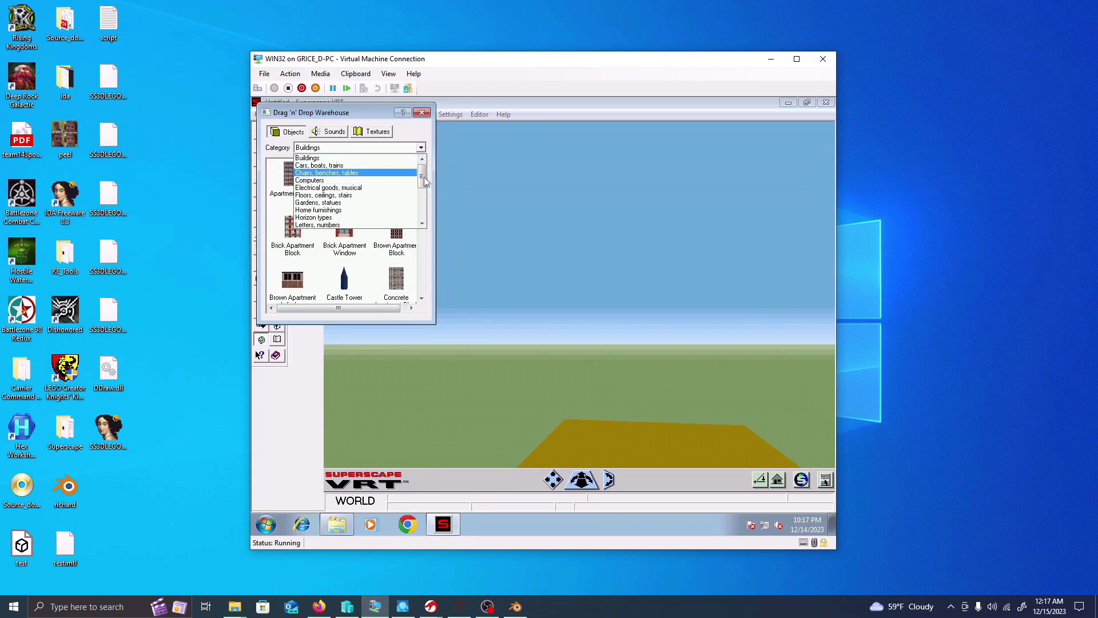
pyautogui.scroll(-4, 424, 182)
pyautogui.click(309, 165)
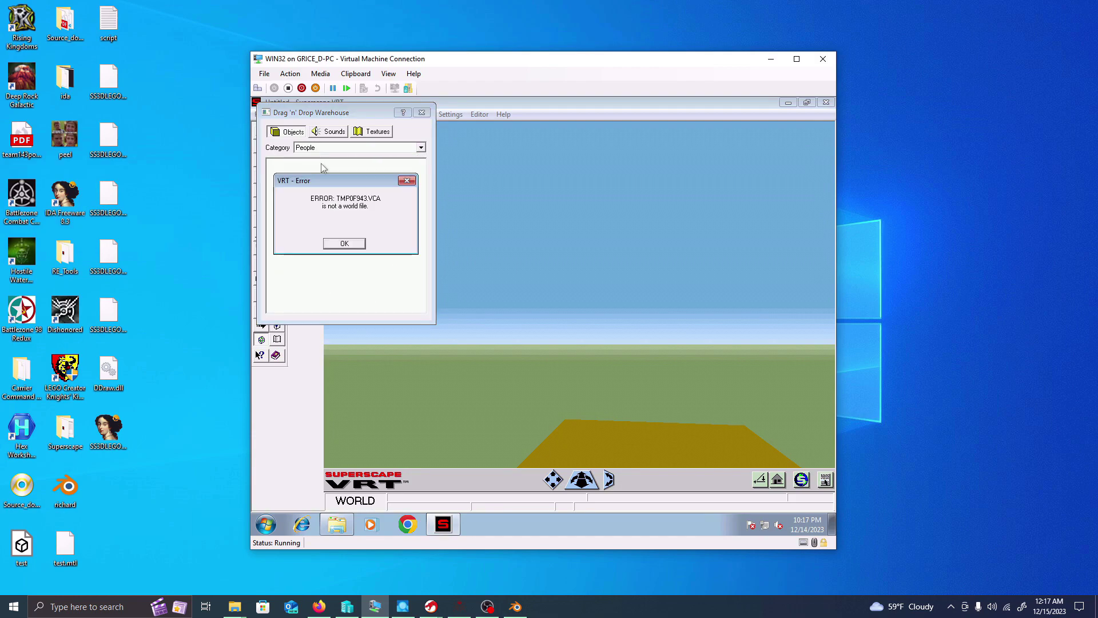
pyautogui.moveTo(422, 172); pyautogui.dragTo(415, 282)
pyautogui.scroll(5, 395, 246)
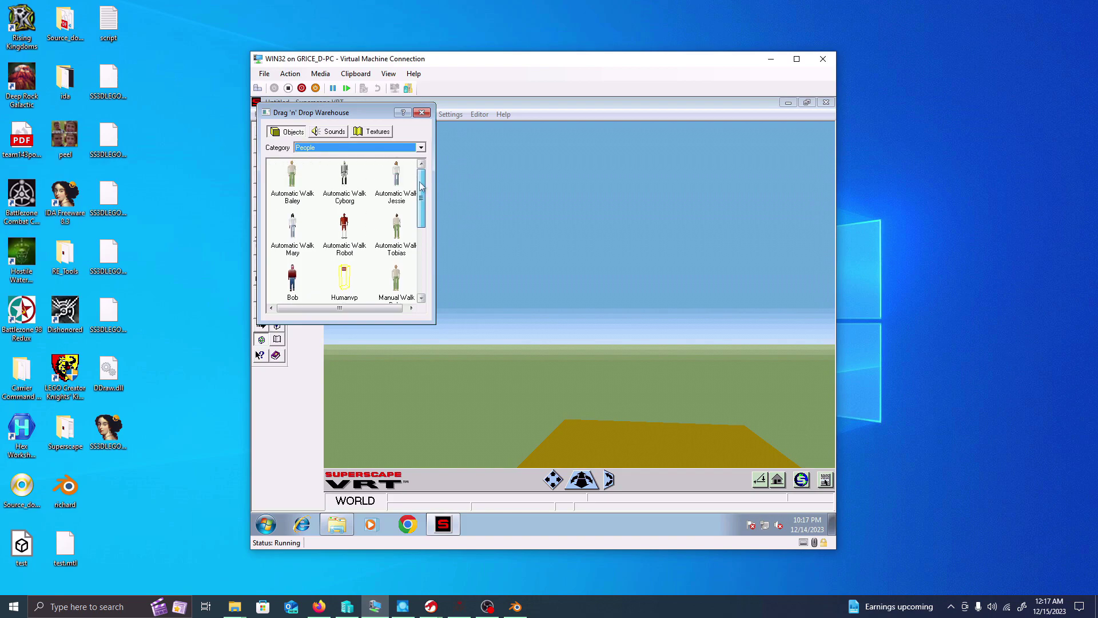
pyautogui.moveTo(296, 274); pyautogui.dragTo(617, 421)
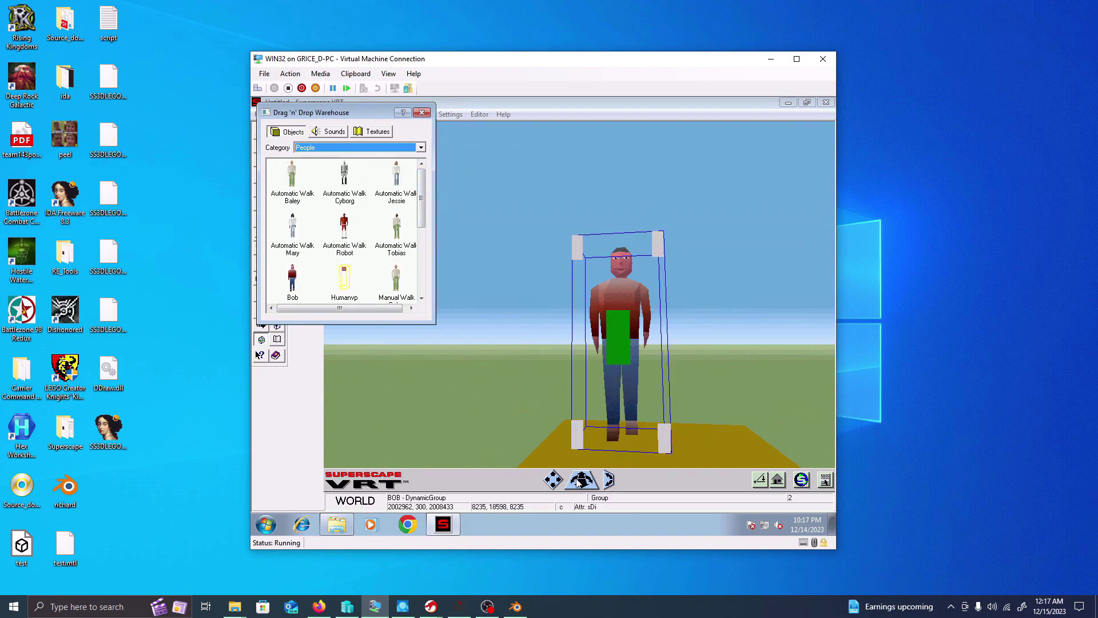
pyautogui.click(467, 139)
pyautogui.click(421, 112)
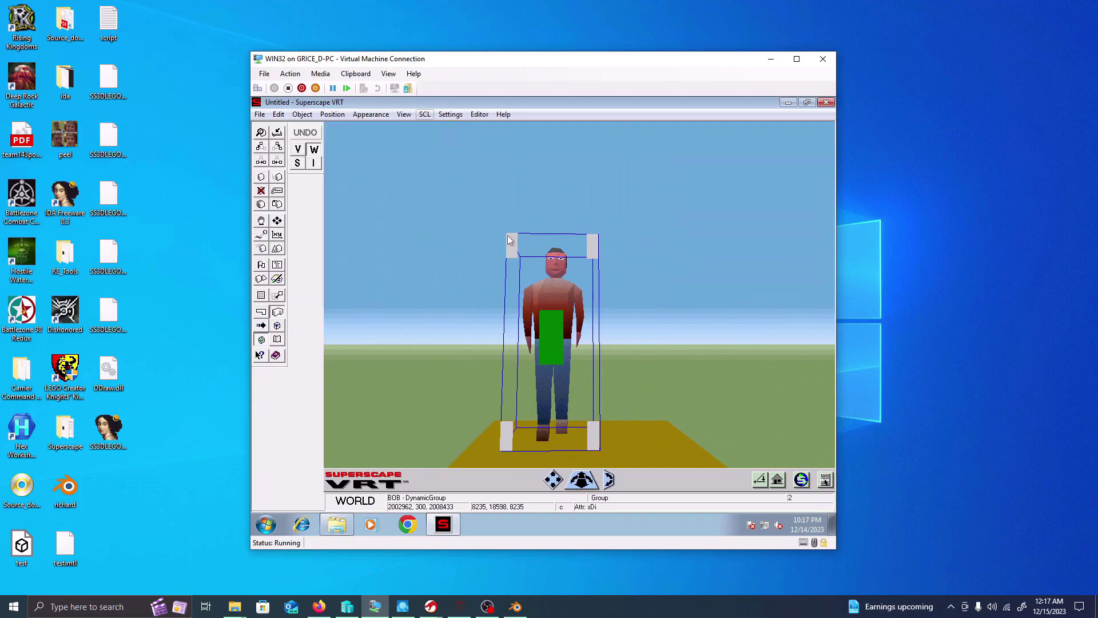
# - Move the Bob figure along the platform to an X position of about 2003972
pyautogui.moveTo(572, 484)
pyautogui.mouseDown()
pyautogui.moveTo(561, 482)
pyautogui.moveTo(582, 482)
pyautogui.mouseUp()
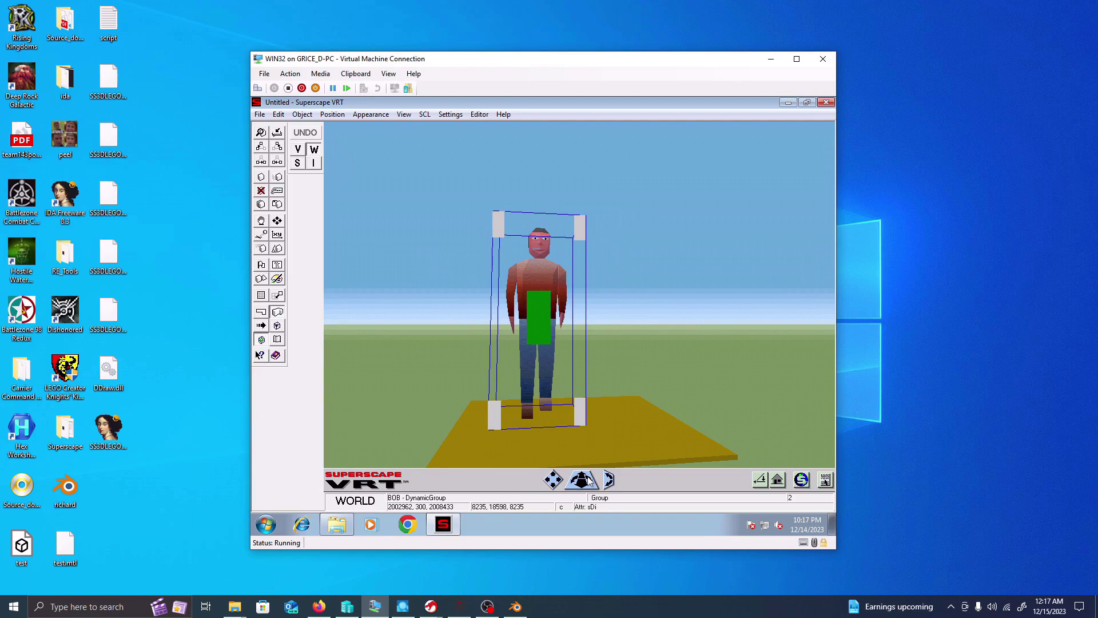
pyautogui.moveTo(575, 433); pyautogui.dragTo(548, 319)
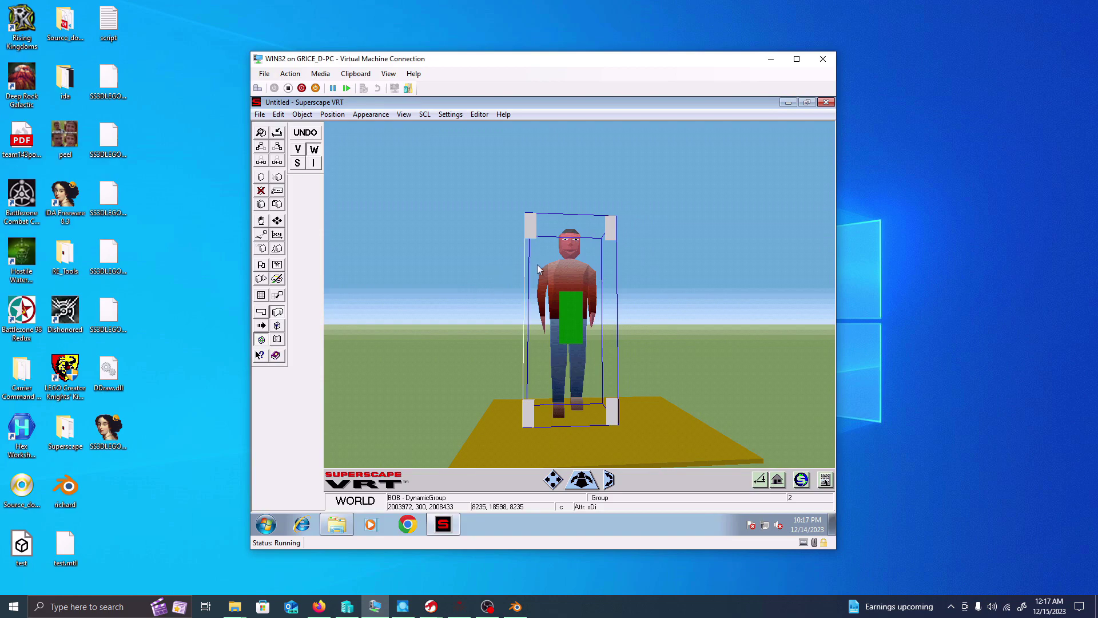
# - Select Bob's "Left arm" shape and open it in the Shape Editor
pyautogui.click(541, 284)
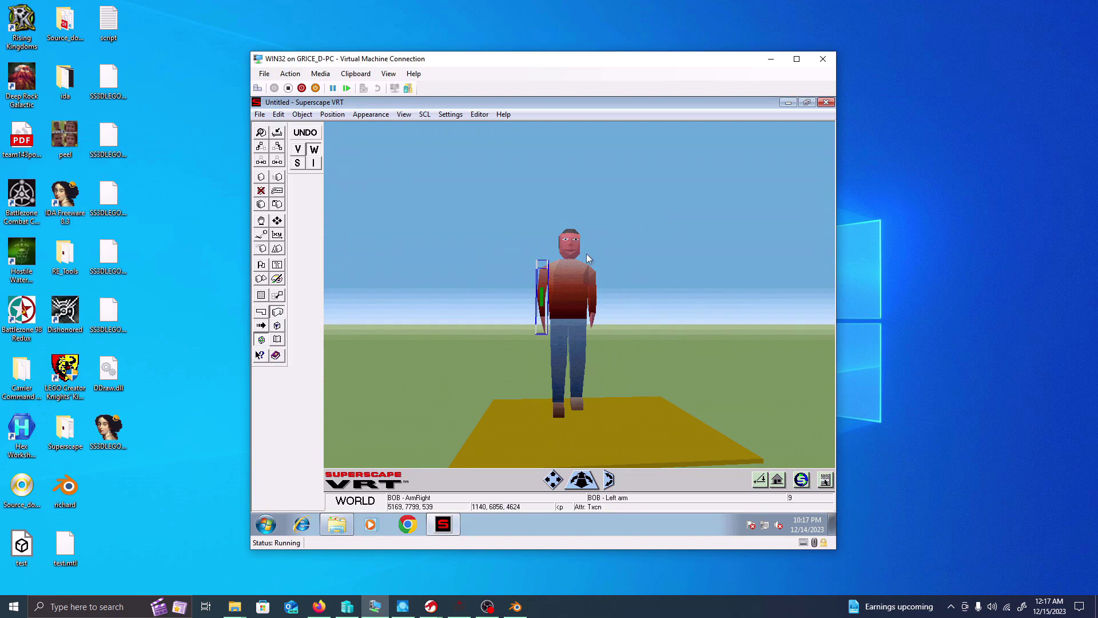
pyautogui.click(571, 244)
pyautogui.click(544, 290)
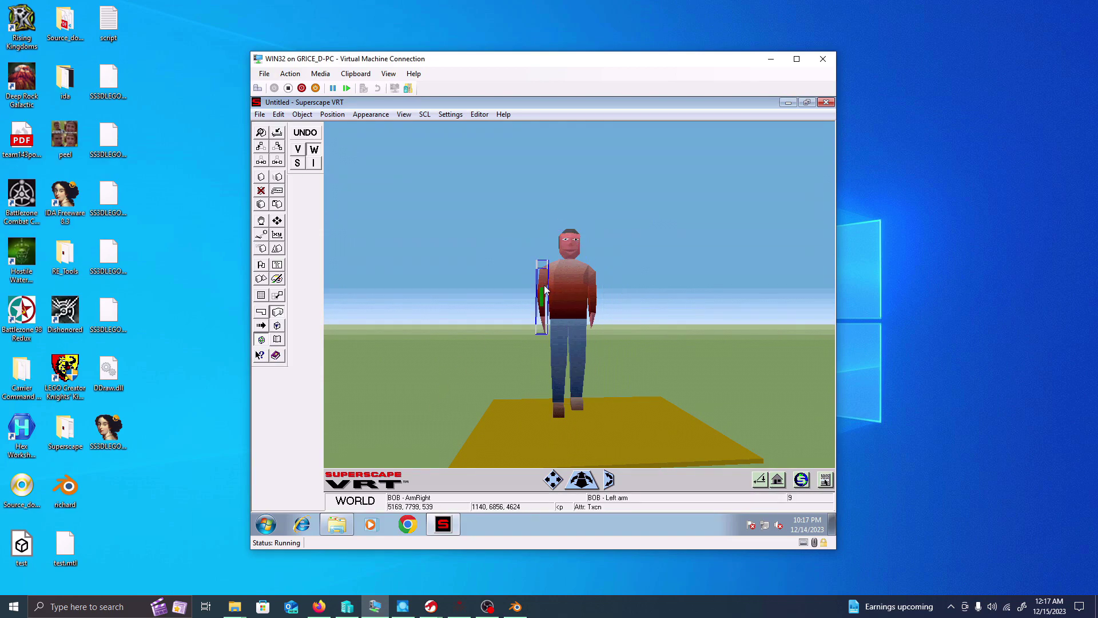
pyautogui.click(297, 164)
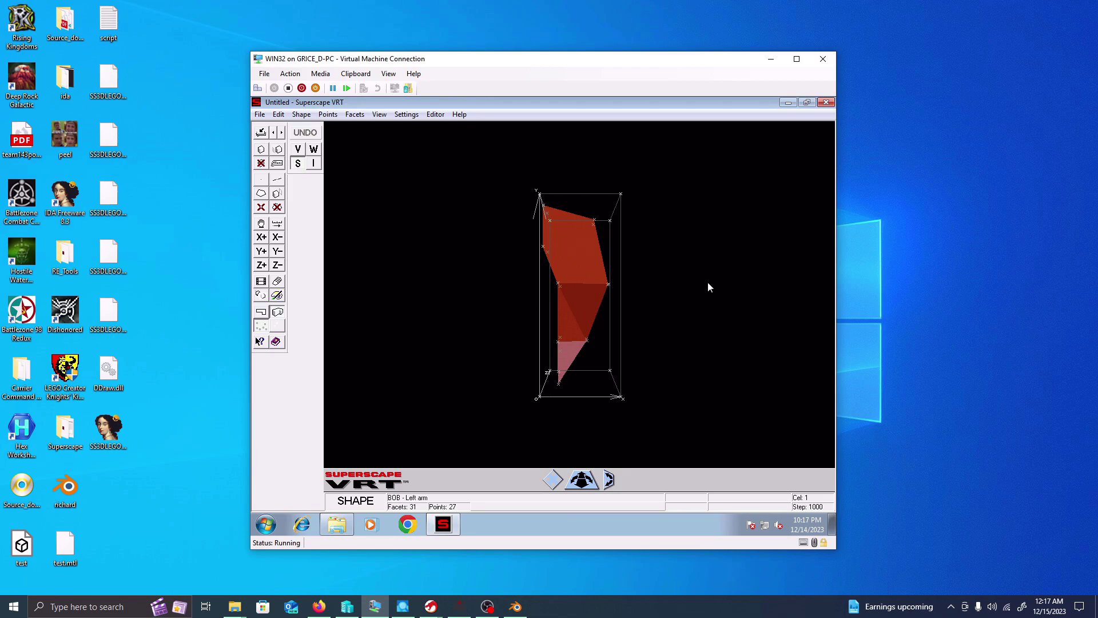
# - Look at the Left arm's Shape Size settings and the available shape transforms without changing anything
pyautogui.click(301, 115)
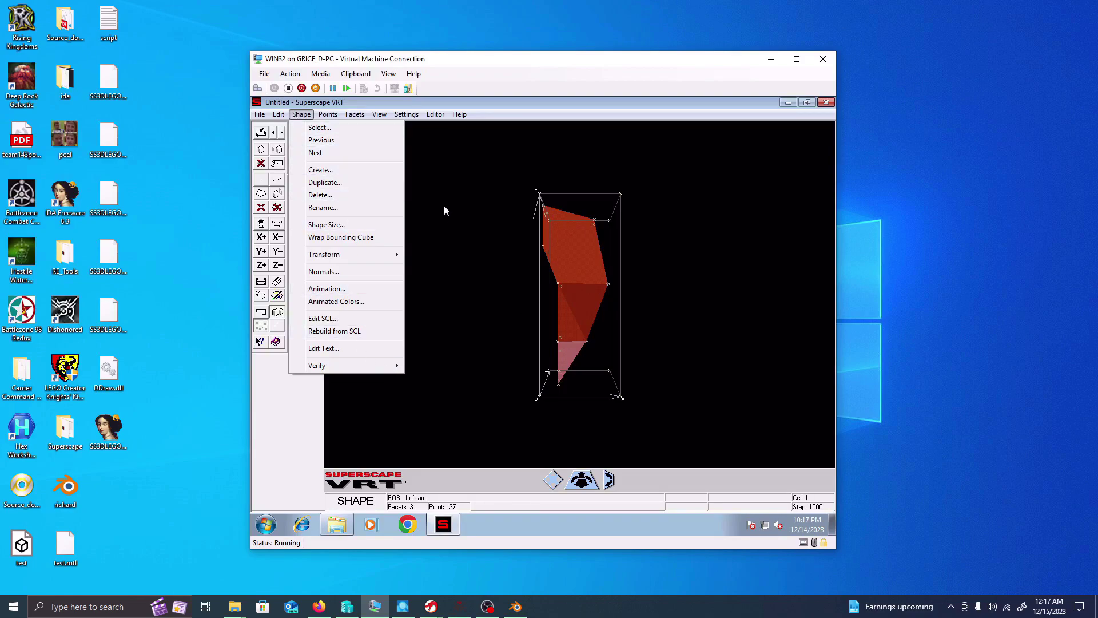
pyautogui.click(340, 225)
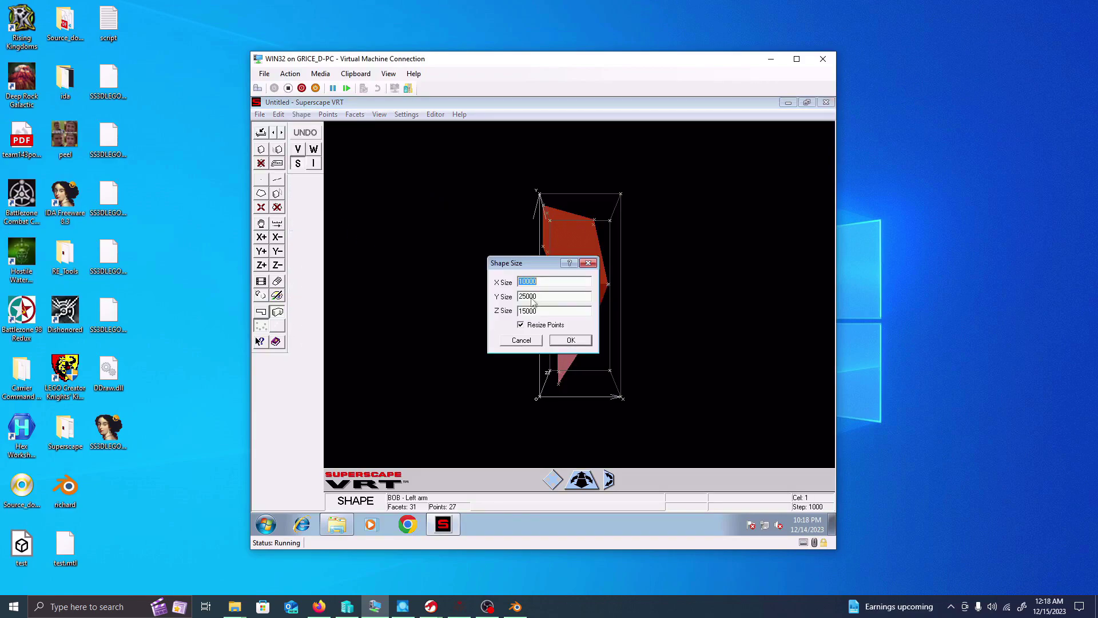
pyautogui.click(588, 263)
pyautogui.click(300, 115)
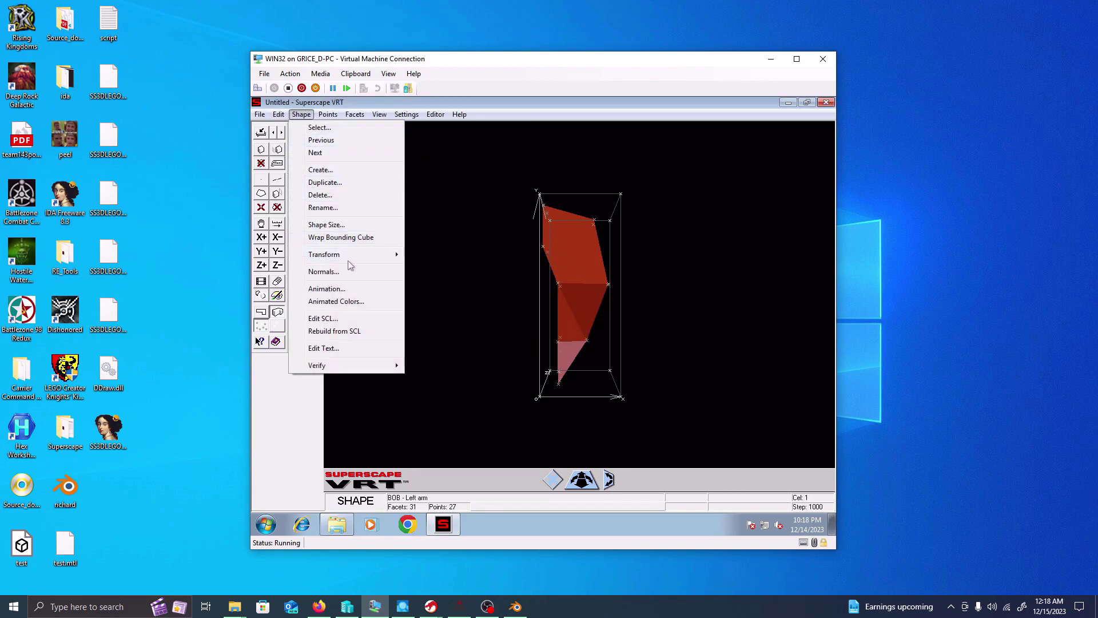
pyautogui.moveTo(351, 256)
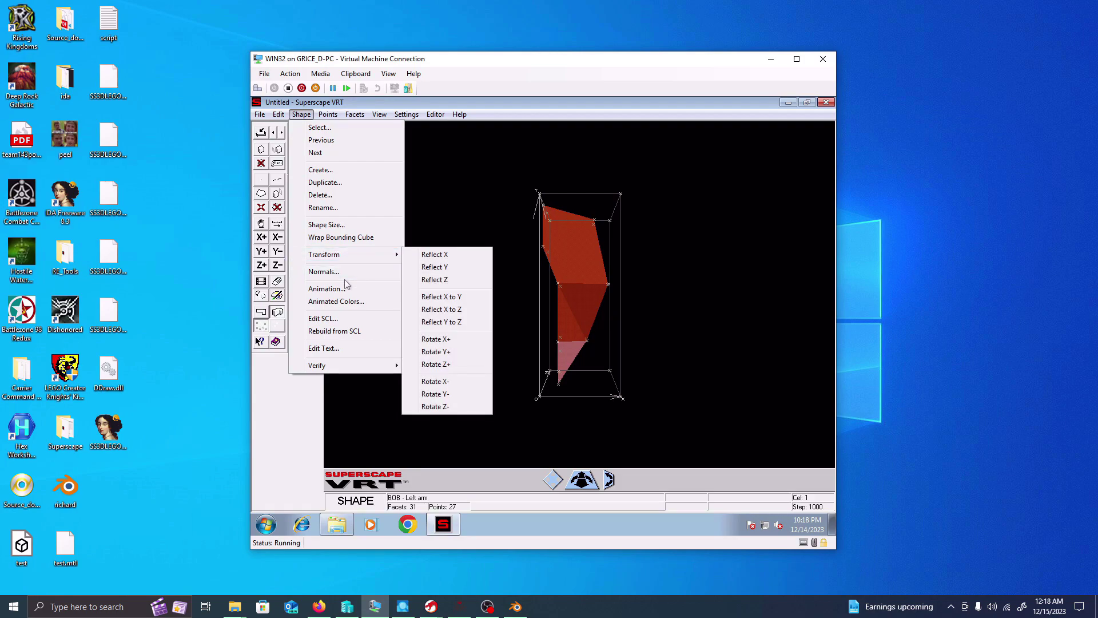
# - Open the Shapes script from the editing commands and reposition the Edit Shape dialog
pyautogui.moveTo(279, 116)
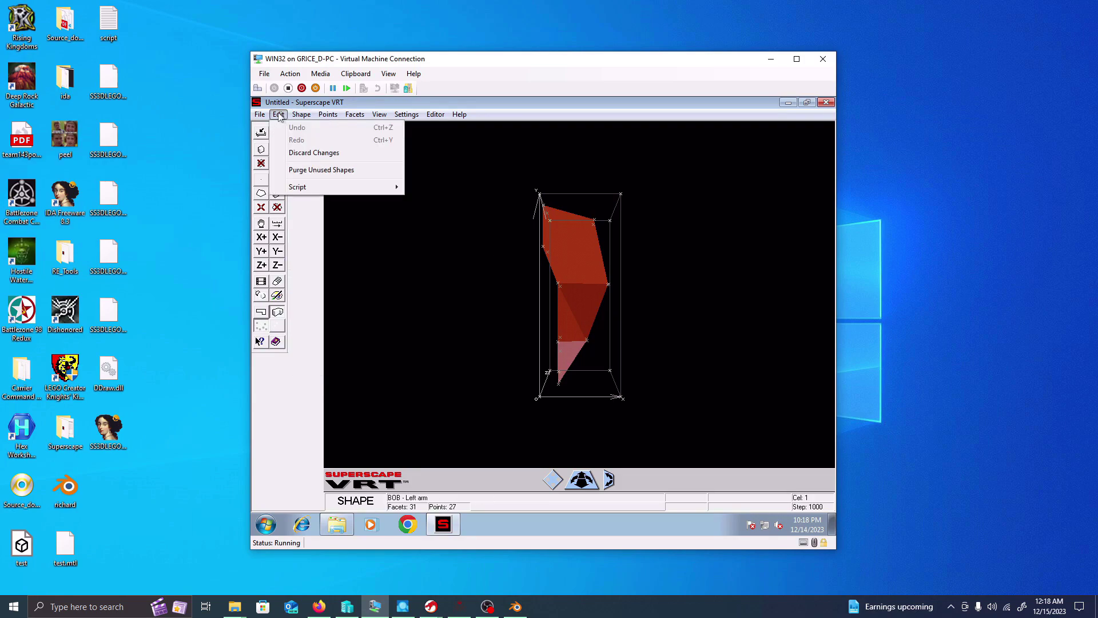
pyautogui.moveTo(362, 187)
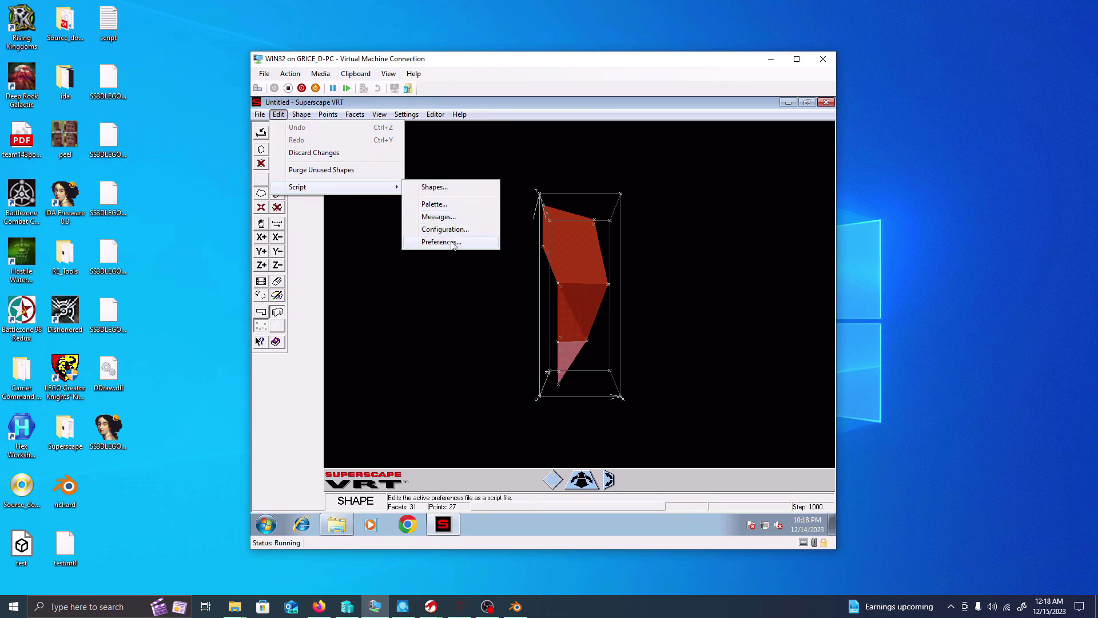
pyautogui.click(441, 187)
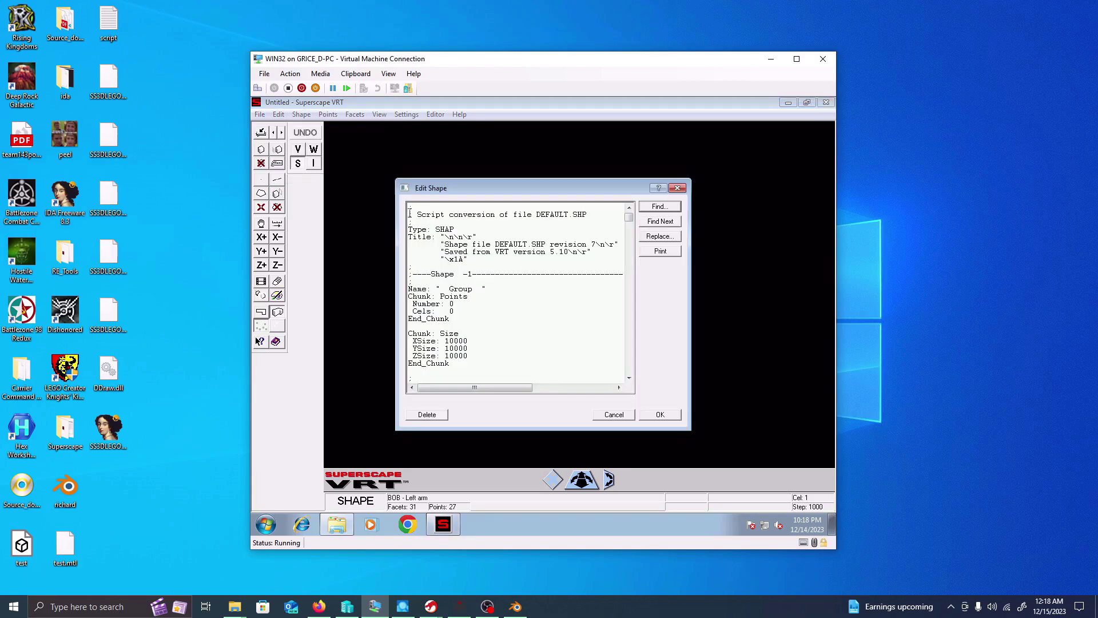
pyautogui.doubleClick(411, 207)
pyautogui.moveTo(430, 220); pyautogui.dragTo(460, 229)
pyautogui.hotkey('ctrl', 'z')
pyautogui.click(522, 287)
pyautogui.moveTo(629, 218)
pyautogui.mouseDown()
pyautogui.moveTo(629, 286)
pyautogui.moveTo(630, 223)
pyautogui.mouseUp()
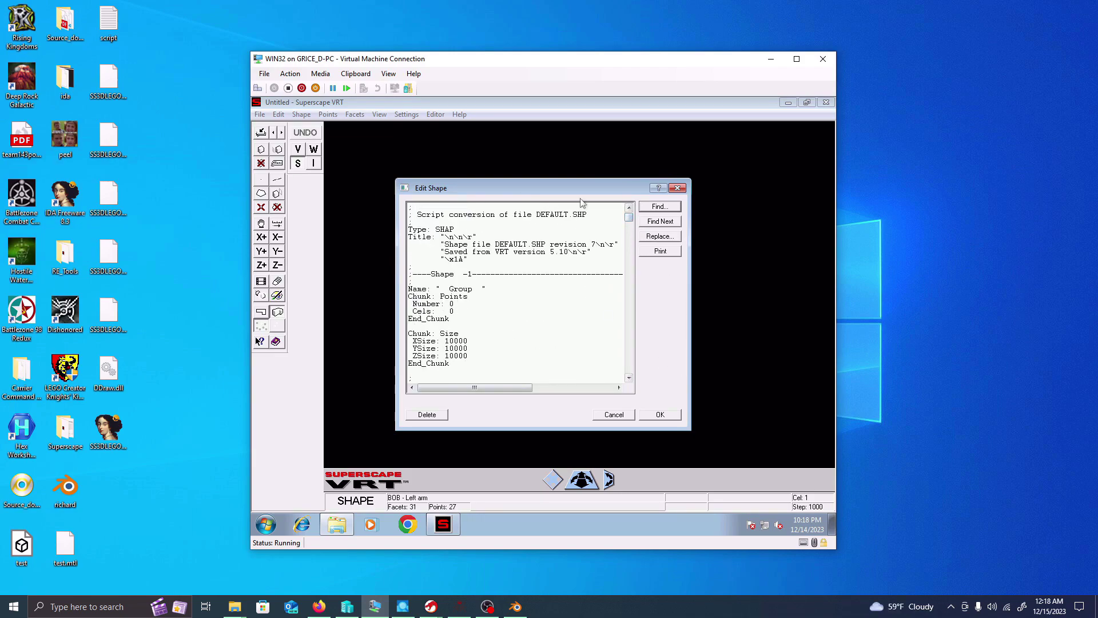
pyautogui.moveTo(531, 189); pyautogui.dragTo(554, 201)
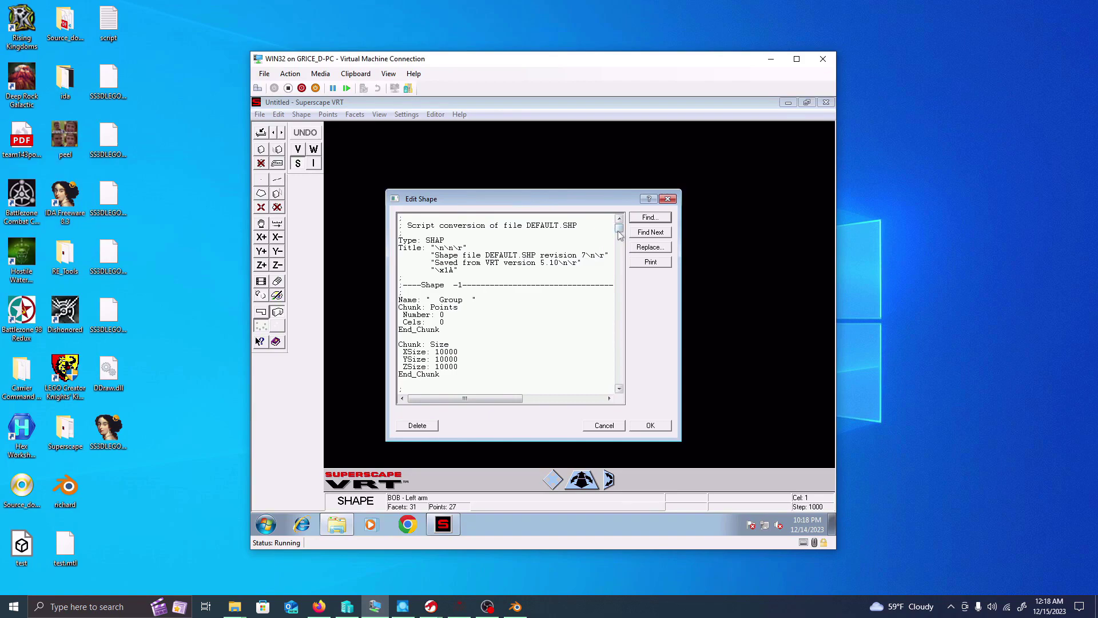
# - Highlight the script's opening file comment and its Type and Title header lines
pyautogui.moveTo(620, 228); pyautogui.dragTo(623, 231)
pyautogui.moveTo(582, 223); pyautogui.dragTo(400, 224)
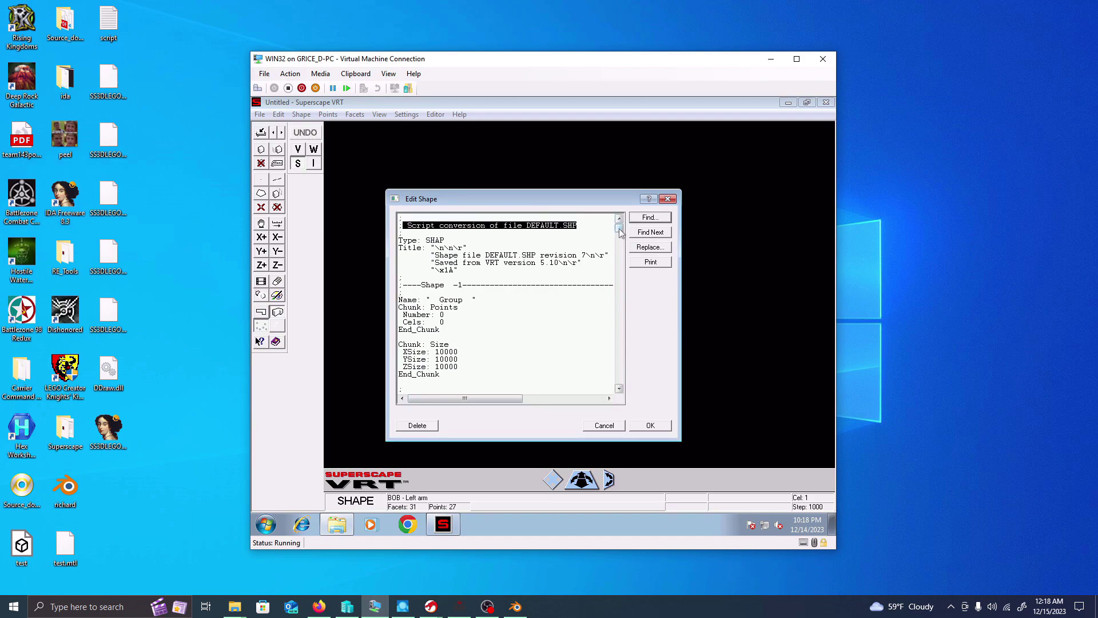
pyautogui.moveTo(457, 270); pyautogui.dragTo(399, 241)
pyautogui.moveTo(620, 227)
pyautogui.mouseDown()
pyautogui.moveTo(621, 238)
pyautogui.moveTo(623, 228)
pyautogui.mouseUp()
# - Examine the Cube shape's Lines chunk in the script, highlighting its line definitions
pyautogui.scroll(-10, 527, 329)
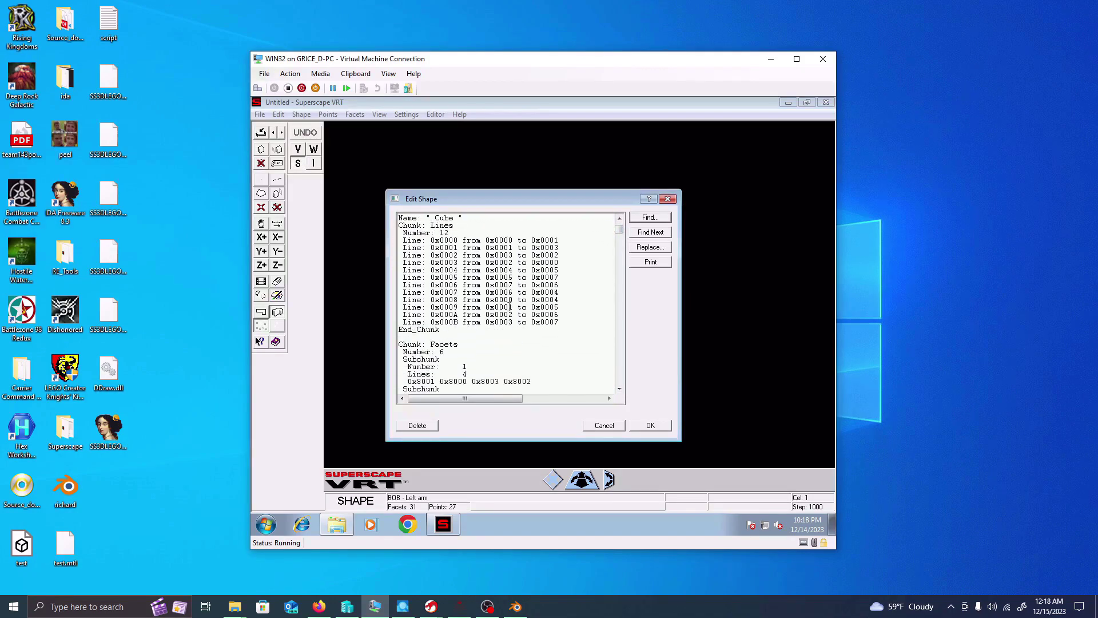
pyautogui.moveTo(573, 356); pyautogui.dragTo(386, 262)
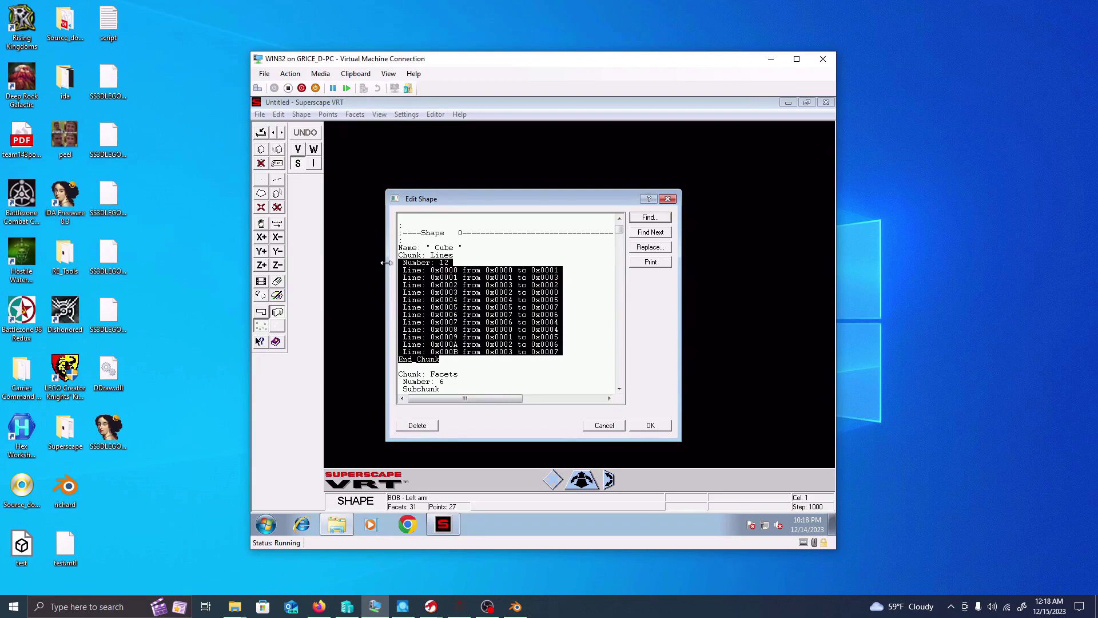
pyautogui.click(461, 247)
pyautogui.doubleClick(444, 262)
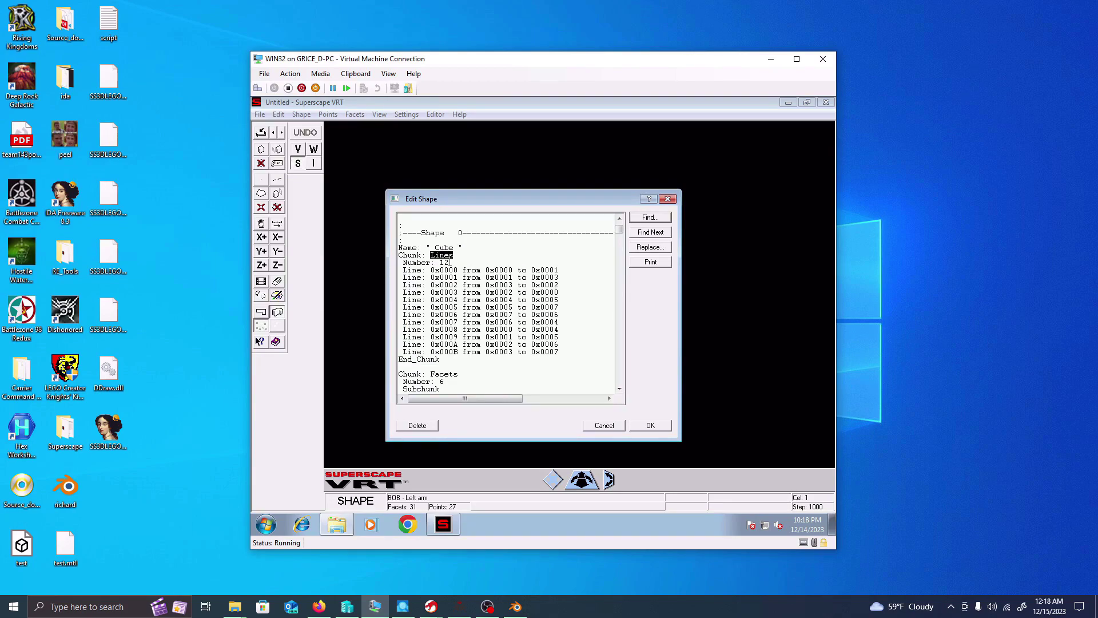
# - Examine the Cube's Facets, Colours and Size chunks, highlighting the row of colour values
pyautogui.scroll(-6, 492, 282)
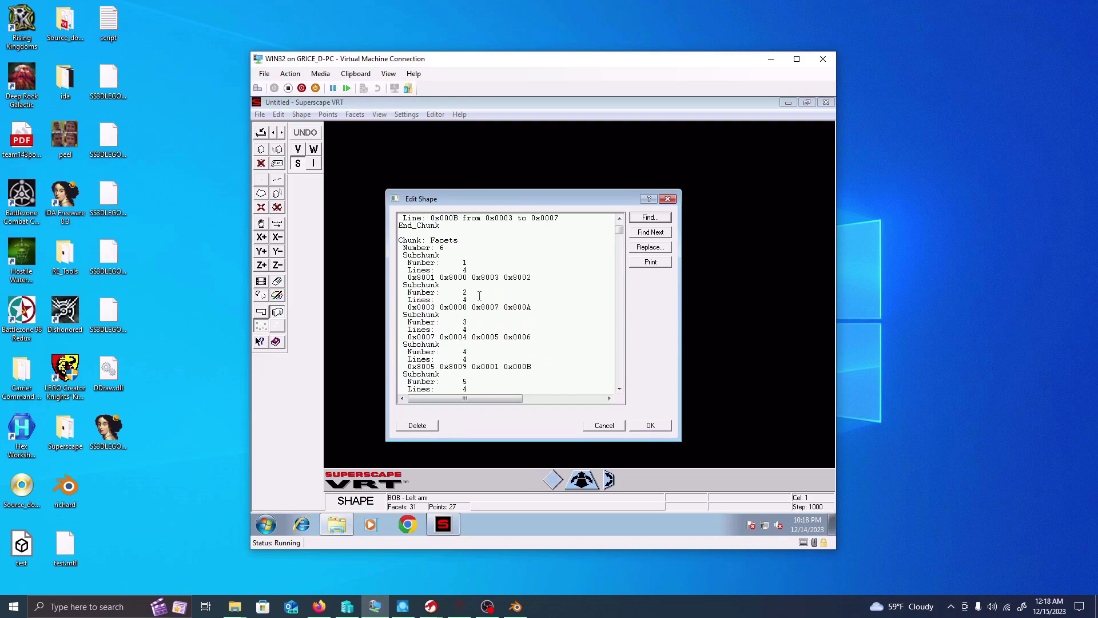
pyautogui.scroll(-2, 480, 296)
pyautogui.scroll(-4, 493, 306)
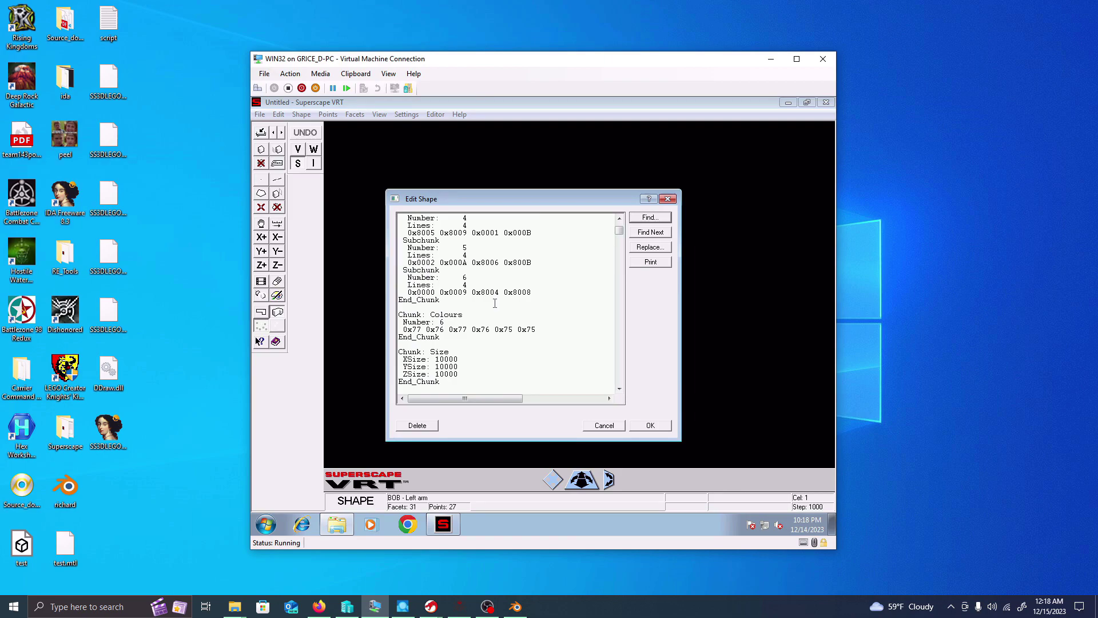
pyautogui.scroll(2, 493, 306)
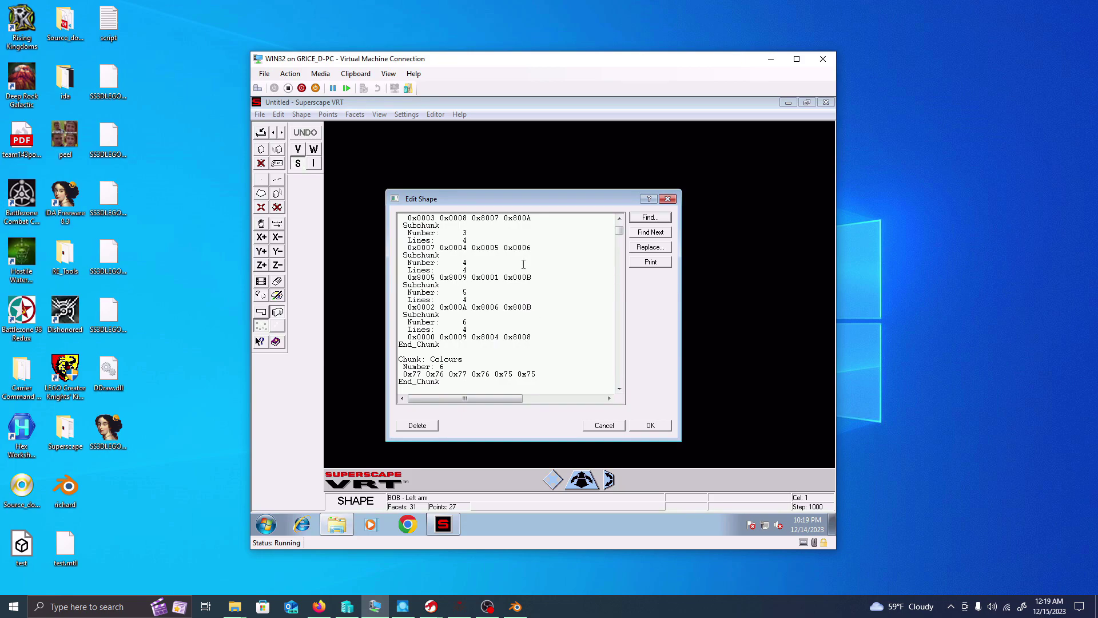
pyautogui.scroll(-2, 516, 343)
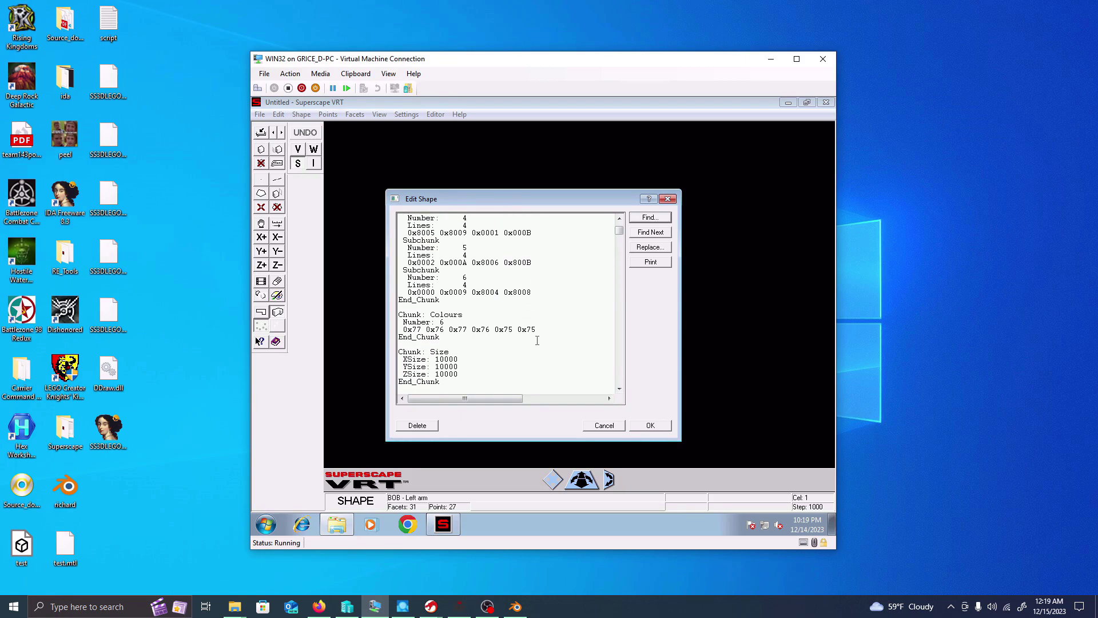
pyautogui.moveTo(542, 330); pyautogui.dragTo(399, 330)
pyautogui.scroll(-3, 567, 322)
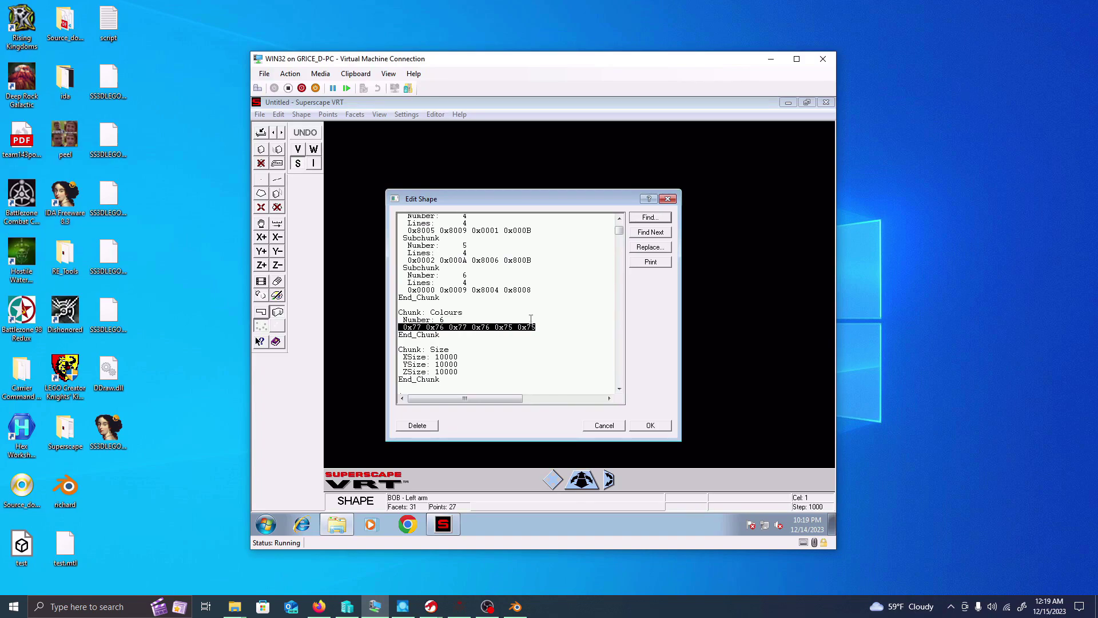
# - Examine the relative and geometric points, animation frames and lines of the "BOB - Head" shape and close the script unchanged
pyautogui.scroll(-6, 566, 317)
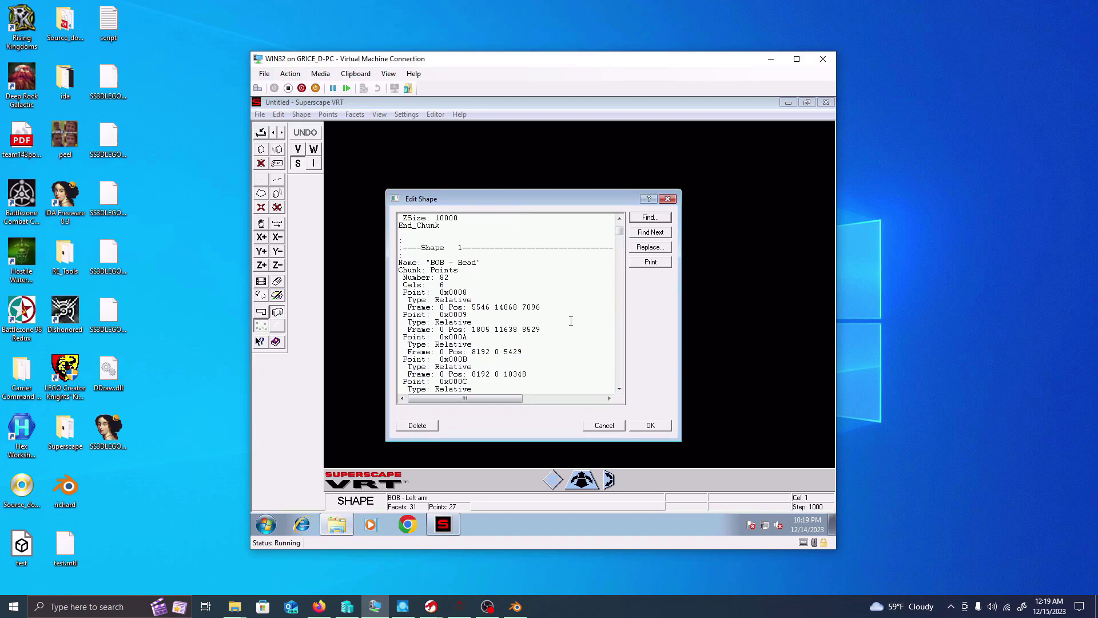
pyautogui.scroll(-20, 459, 269)
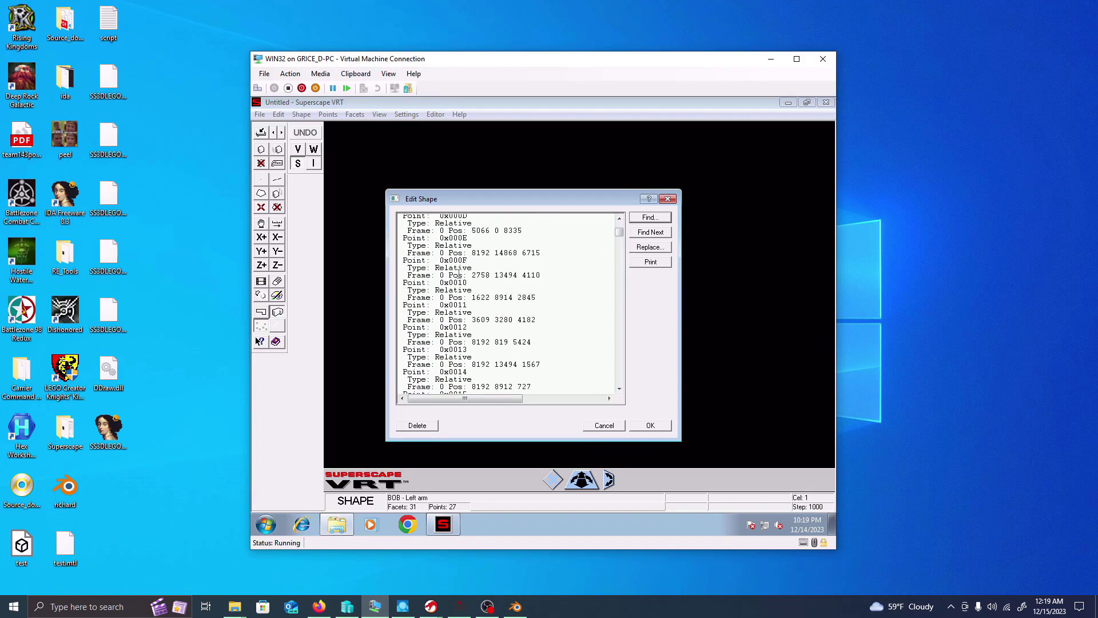
pyautogui.scroll(-20, 500, 292)
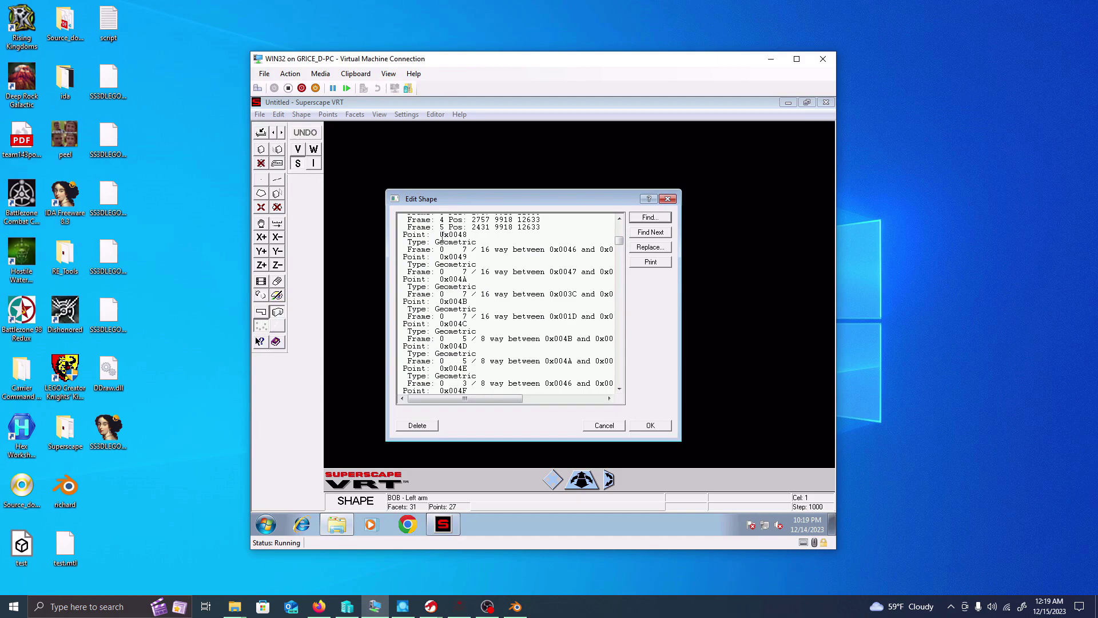
pyautogui.moveTo(441, 235); pyautogui.dragTo(485, 238)
pyautogui.scroll(7, 495, 304)
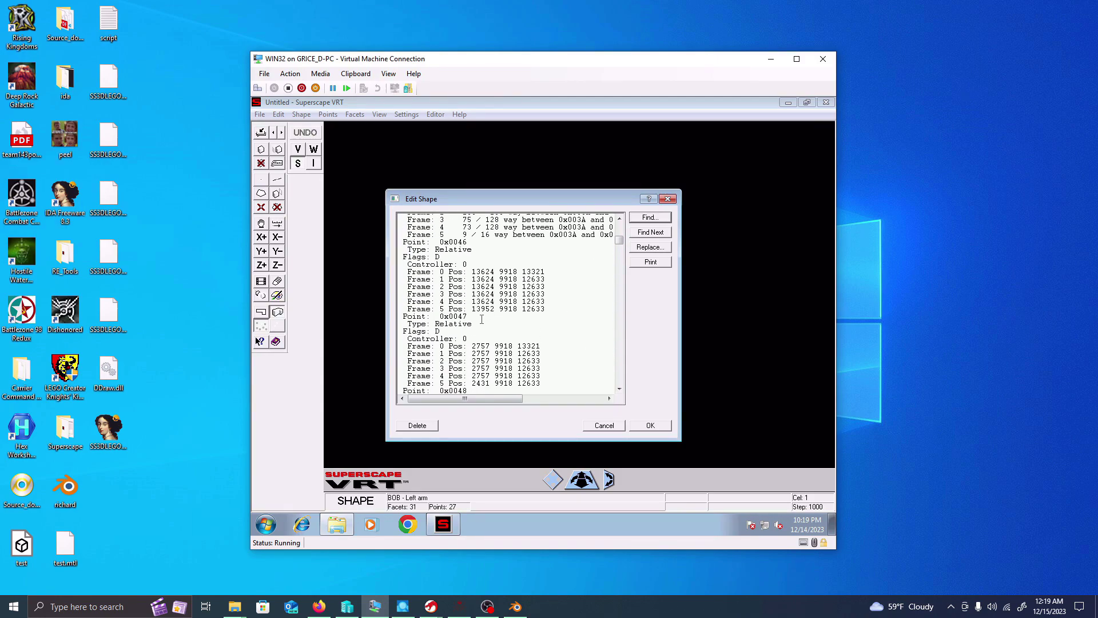
pyautogui.doubleClick(454, 325)
pyautogui.scroll(-2, 433, 303)
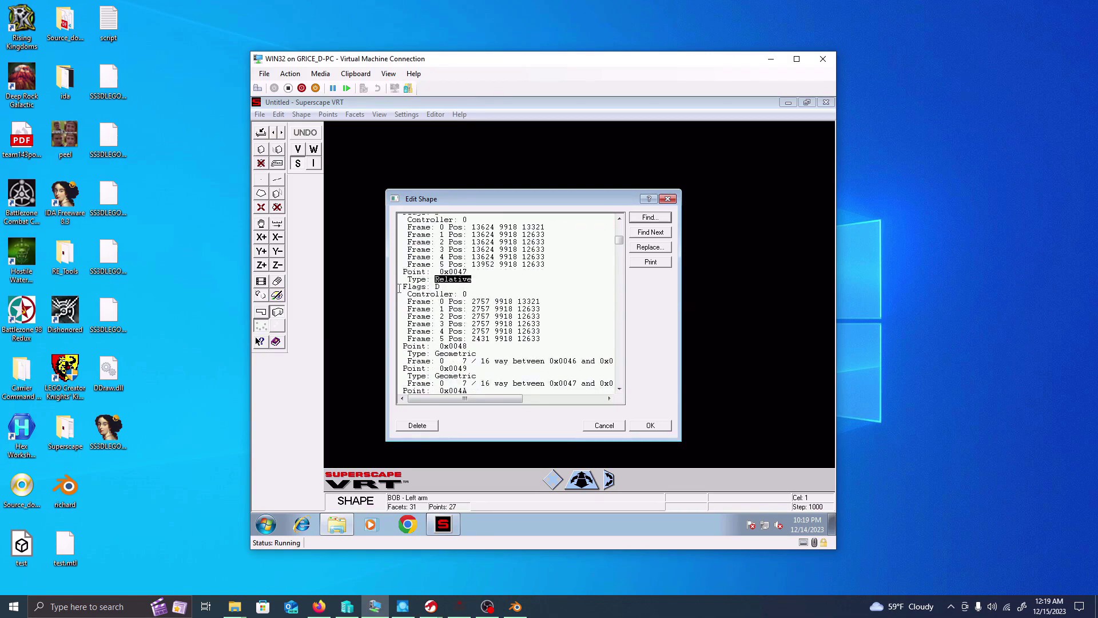
pyautogui.scroll(-12, 535, 309)
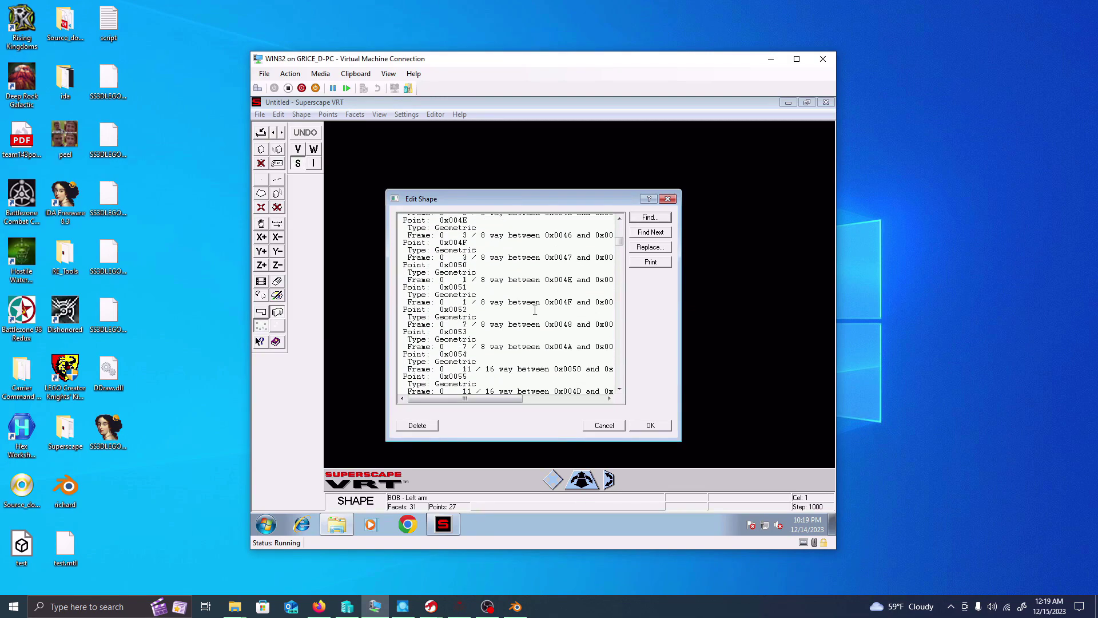
pyautogui.scroll(-20, 535, 310)
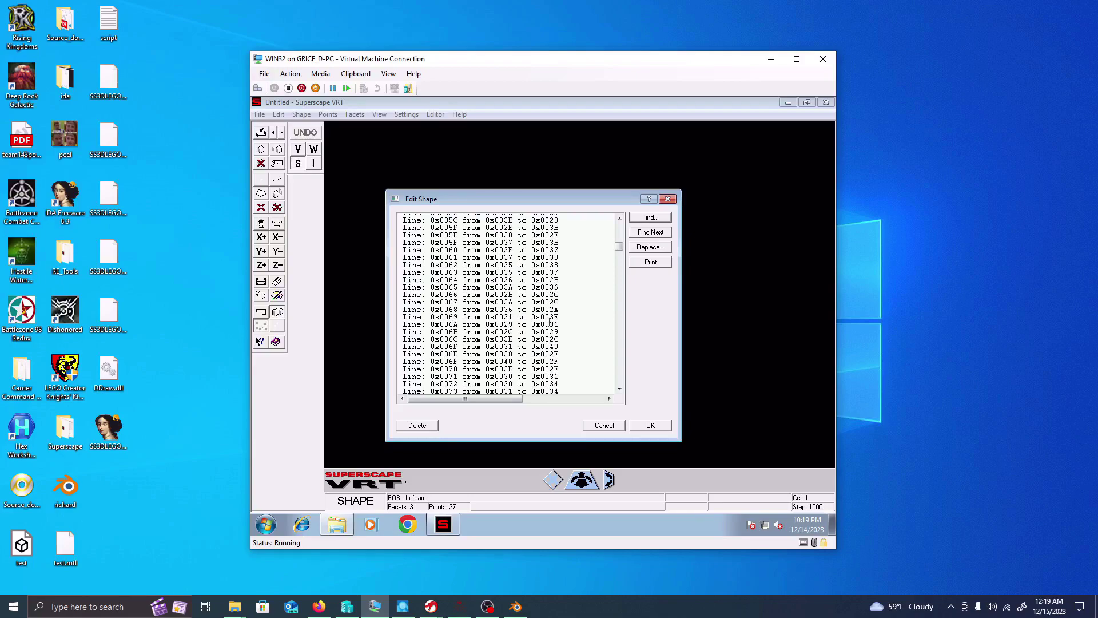
pyautogui.scroll(-1, 550, 323)
pyautogui.moveTo(619, 246); pyautogui.dragTo(619, 228)
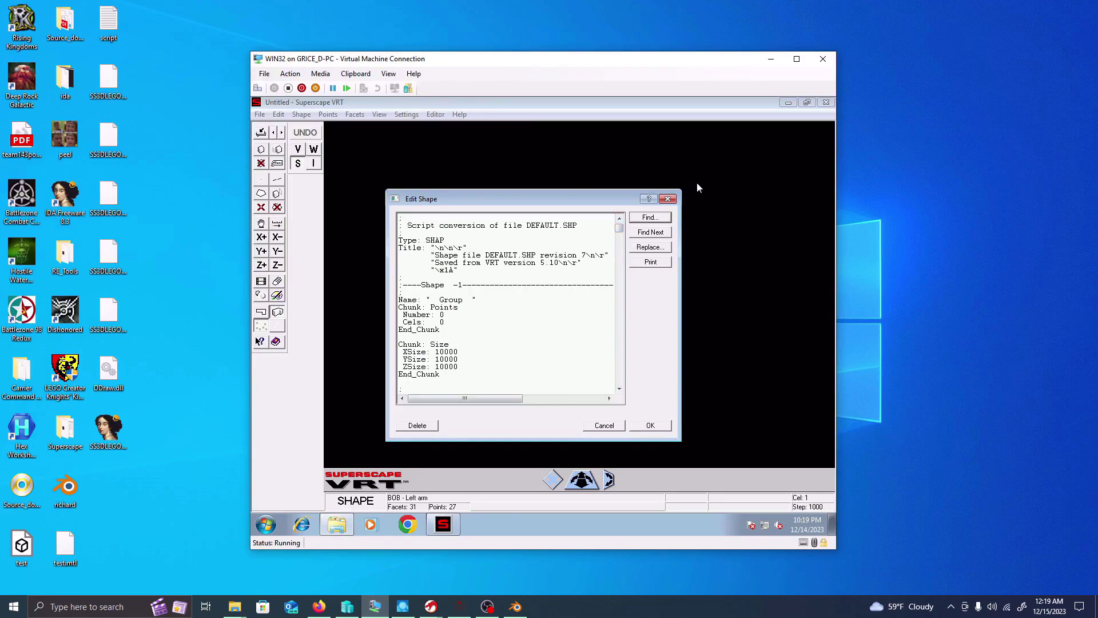
pyautogui.click(668, 199)
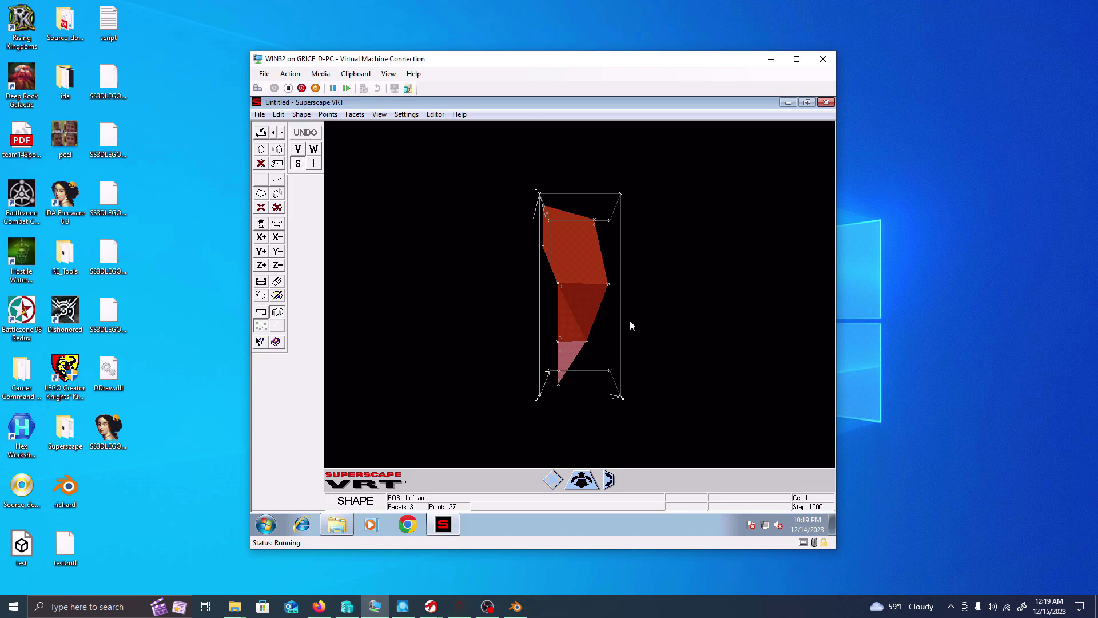
# - View the animated Bob figure in the Visualiser and in Viscape
pyautogui.click(297, 149)
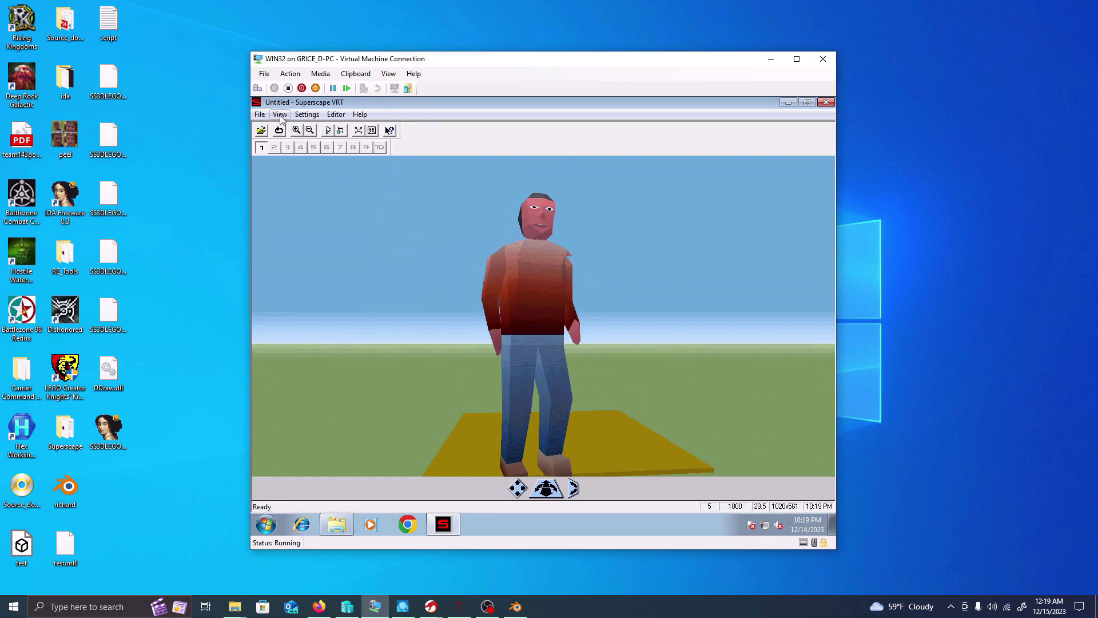
pyautogui.click(335, 114)
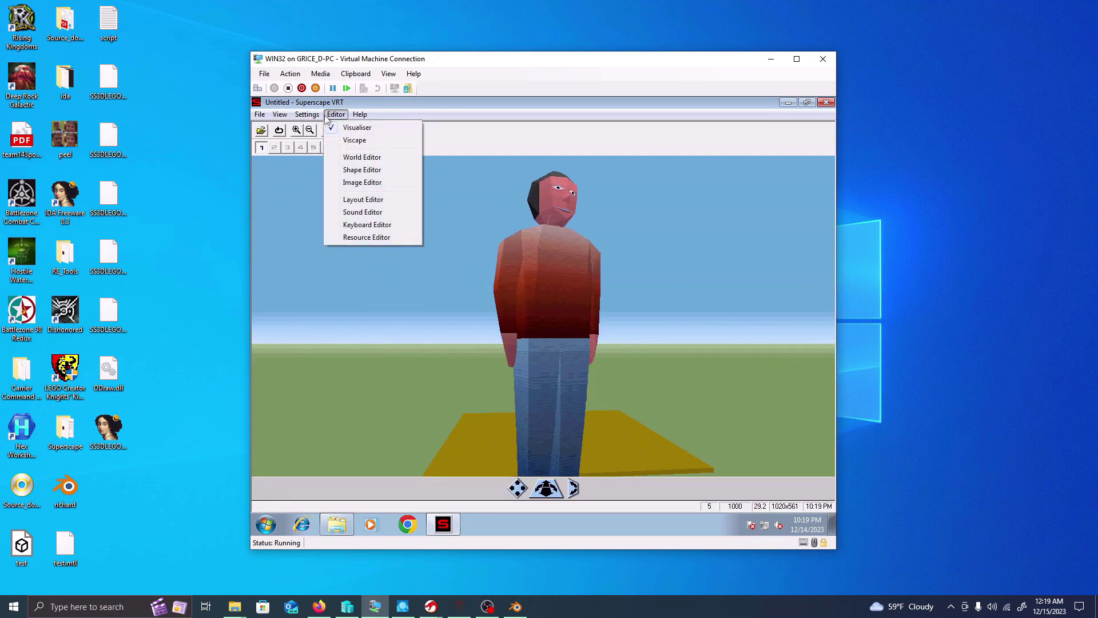
pyautogui.click(355, 140)
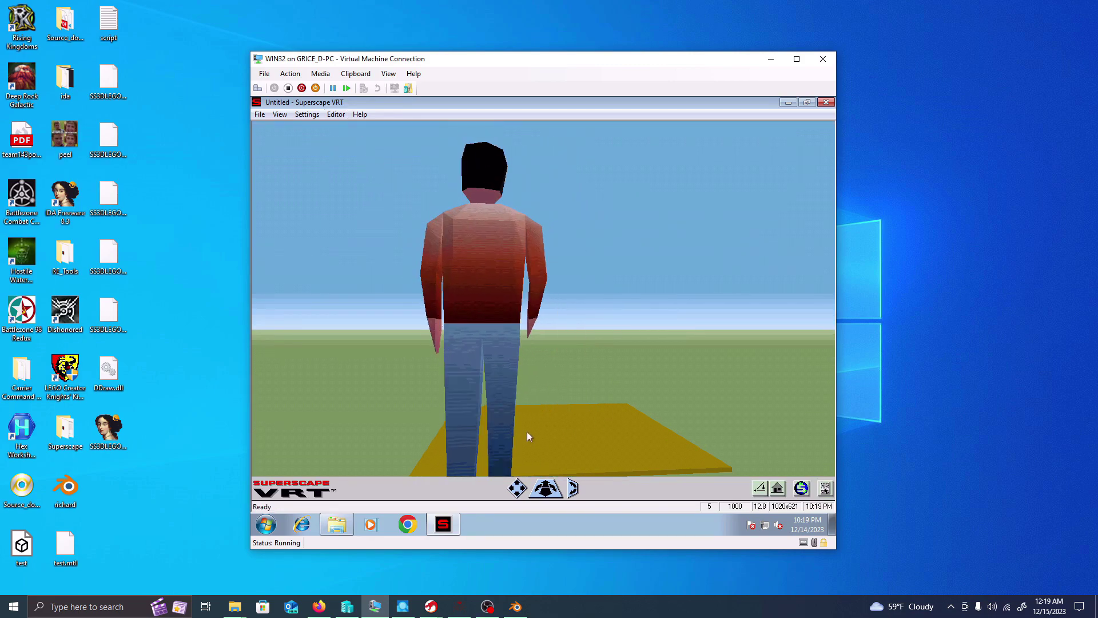
# - Return to the World Editor with the whole Bob figure in view and select Bob's Body object
pyautogui.click(337, 115)
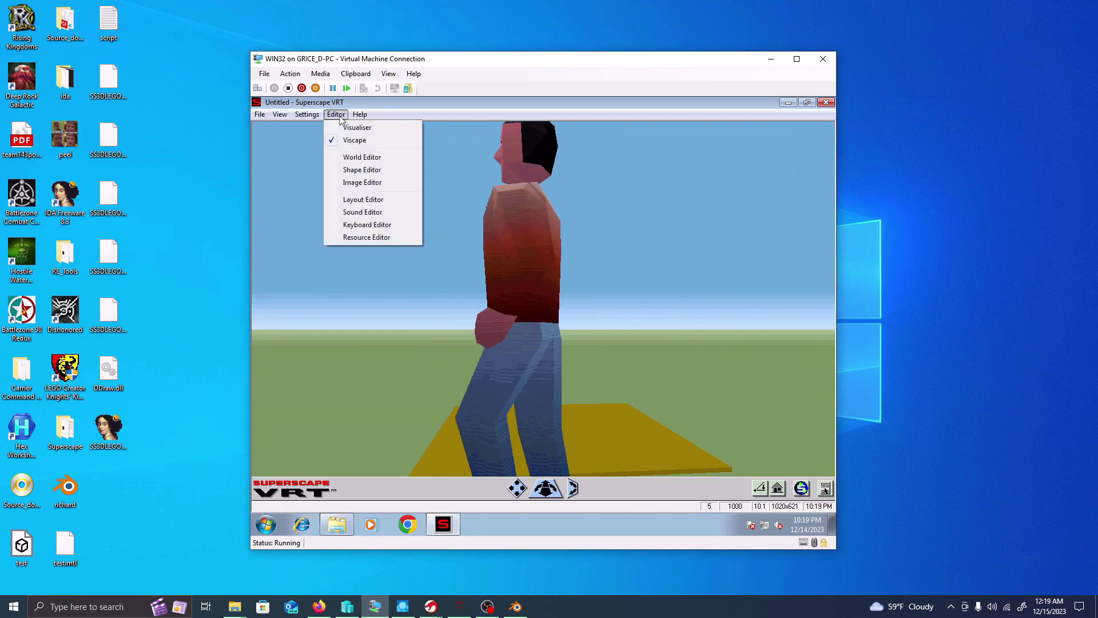
pyautogui.click(384, 161)
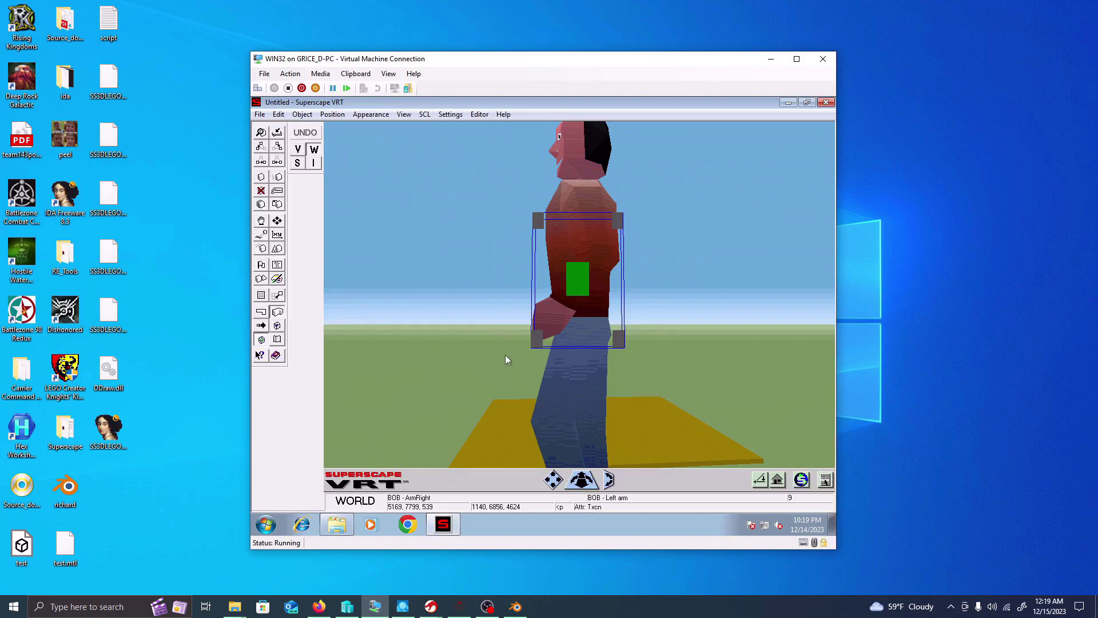
pyautogui.moveTo(583, 478); pyautogui.dragTo(554, 325)
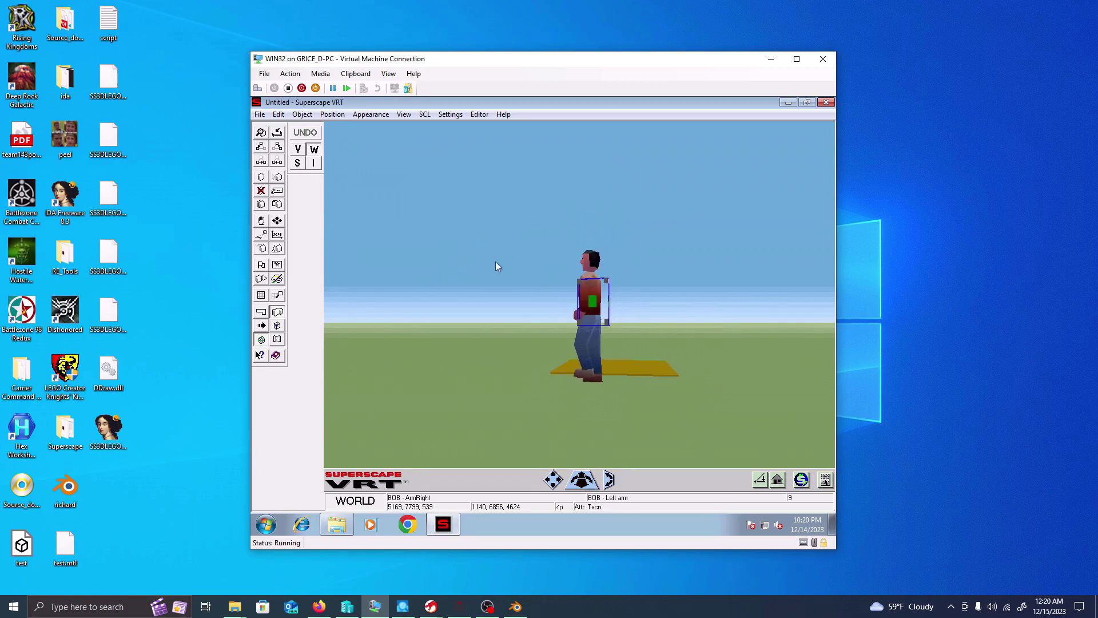
pyautogui.click(598, 356)
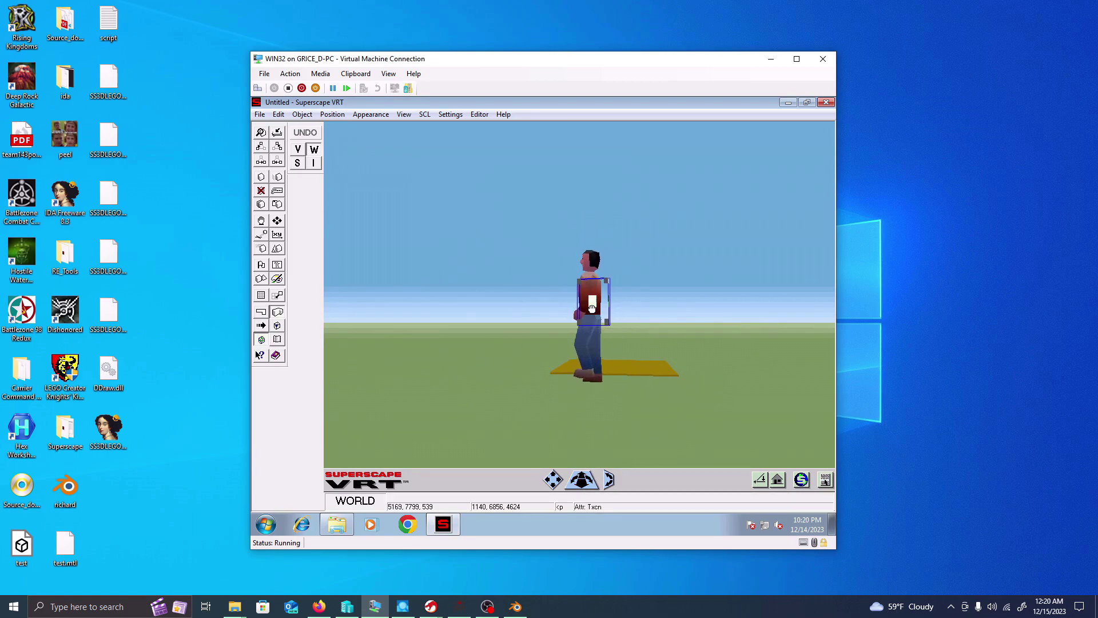
pyautogui.click(583, 295)
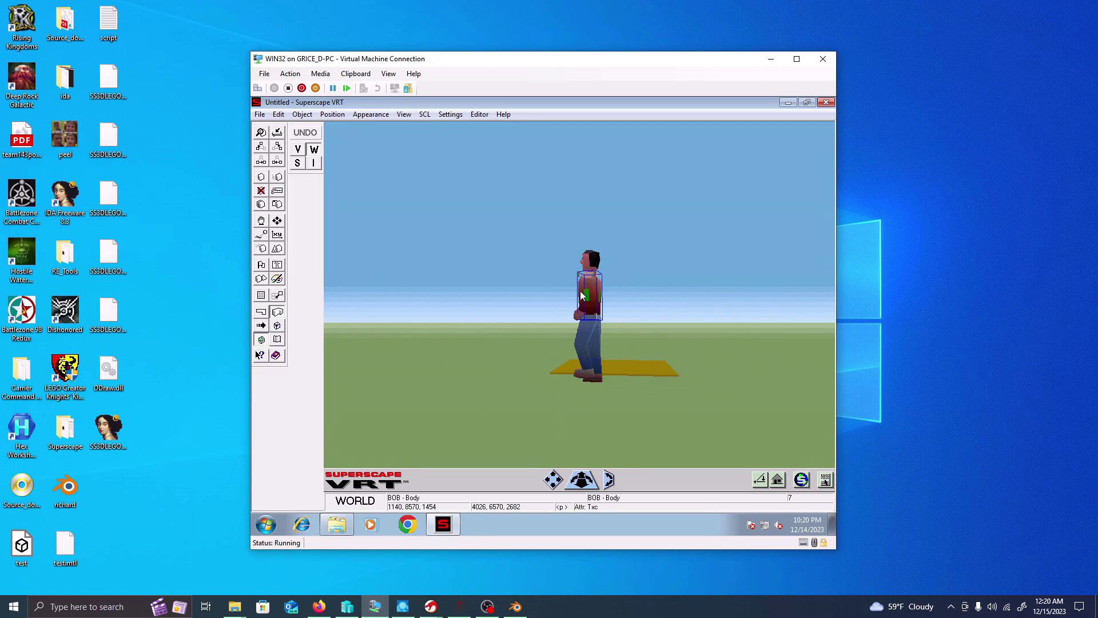
# - Try to paste an object from the clipboard into the world and select Bob's Head object
pyautogui.hotkey('ctrl', 'v')
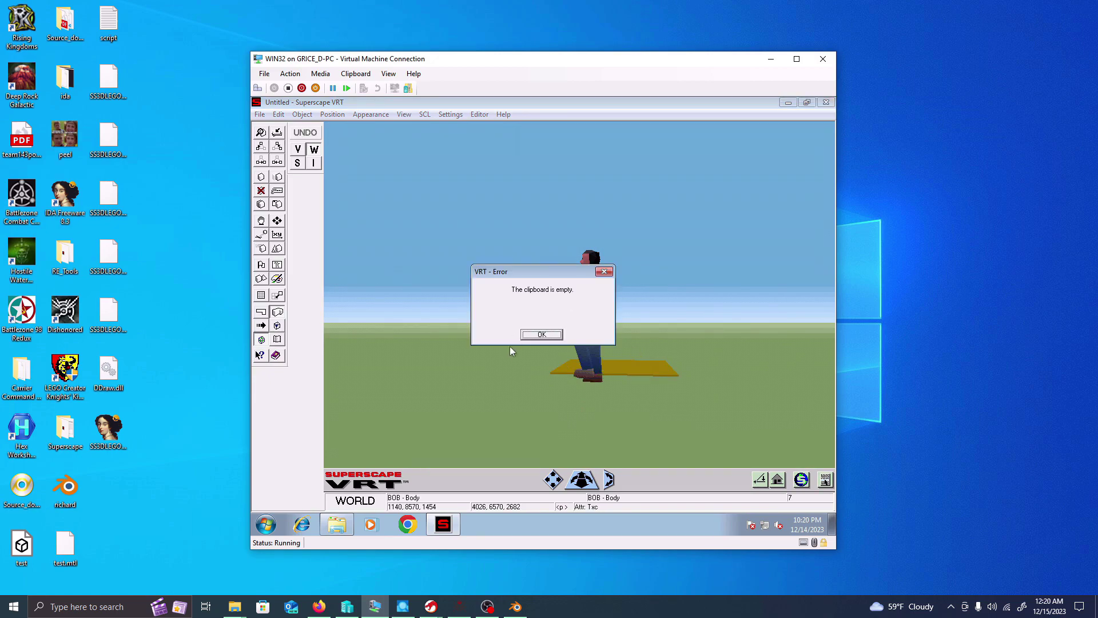
pyautogui.click(604, 272)
pyautogui.click(589, 262)
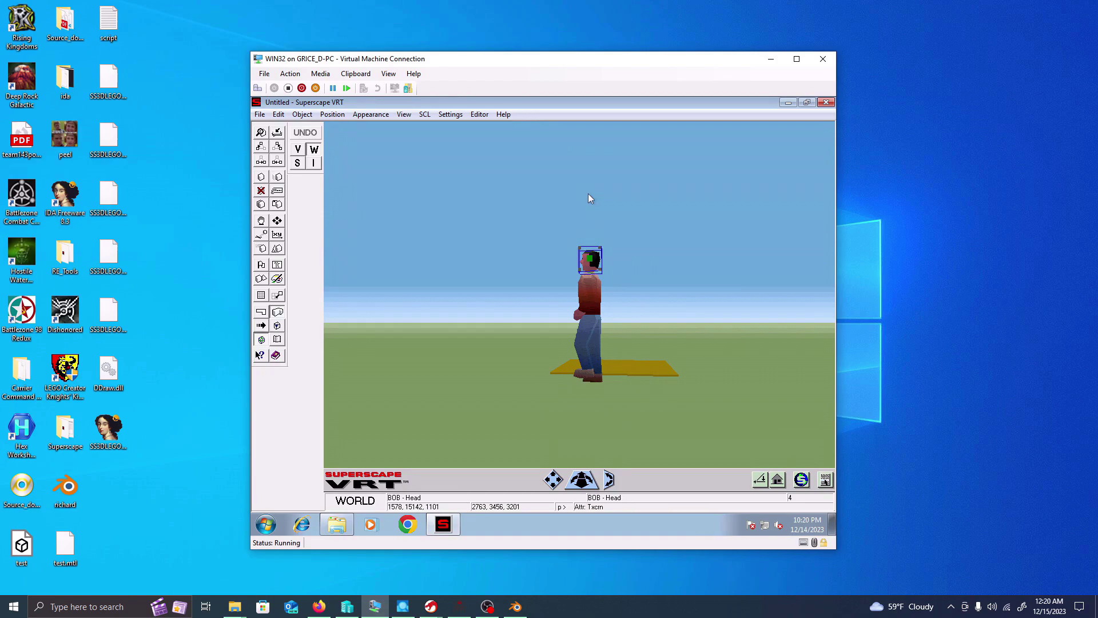
pyautogui.click(259, 115)
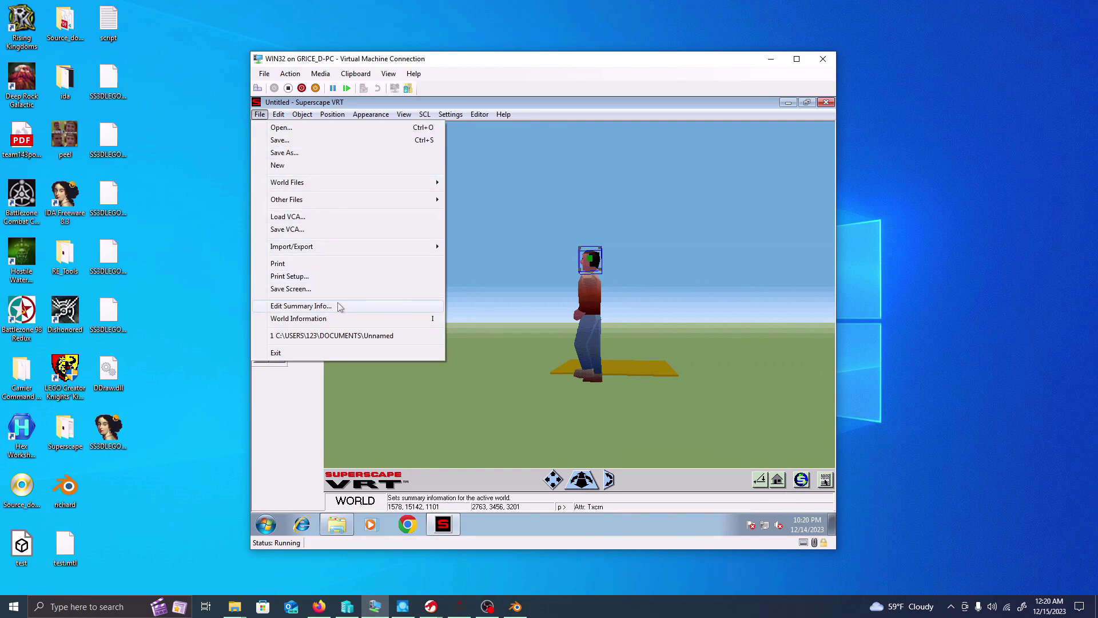
pyautogui.click(339, 307)
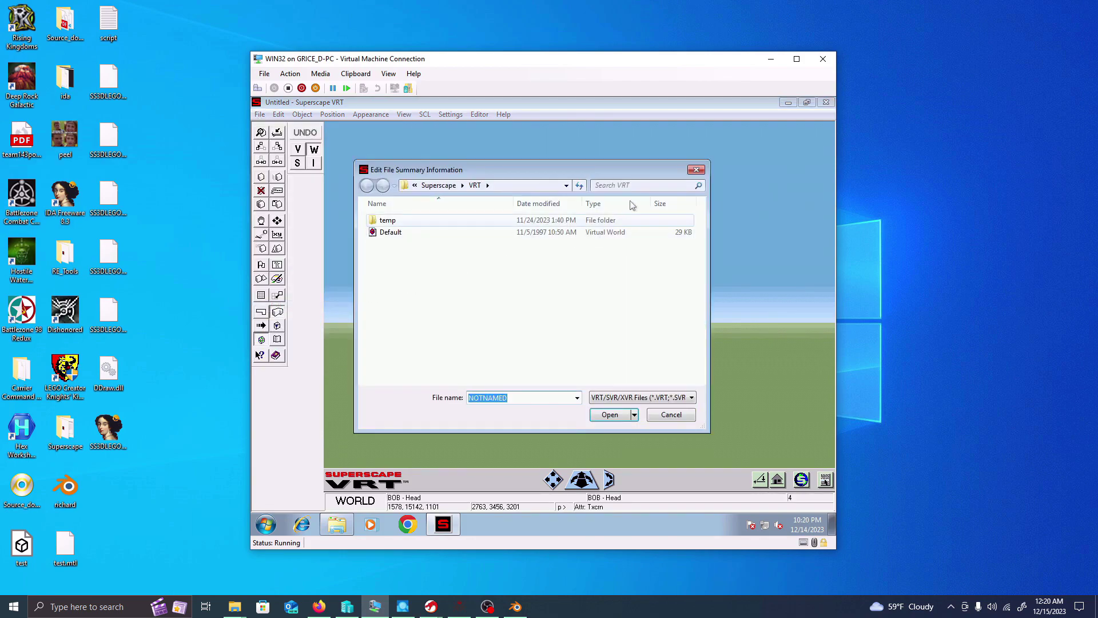
pyautogui.click(696, 170)
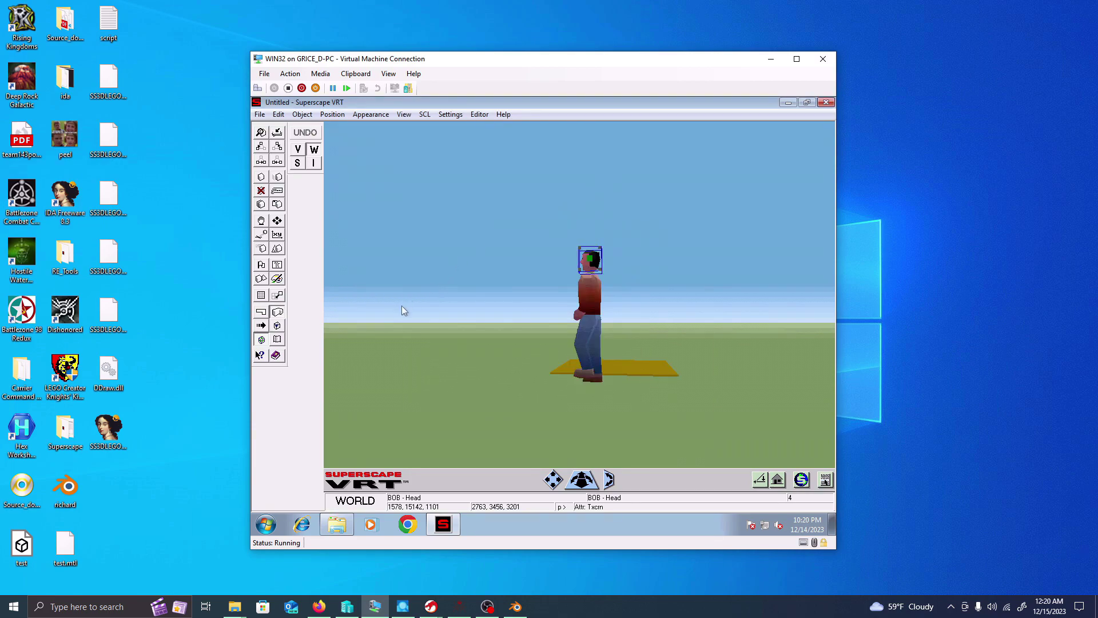
# - Open the VRT Reference Books and show the Shape Editor topic under VRT limits
pyautogui.click(280, 358)
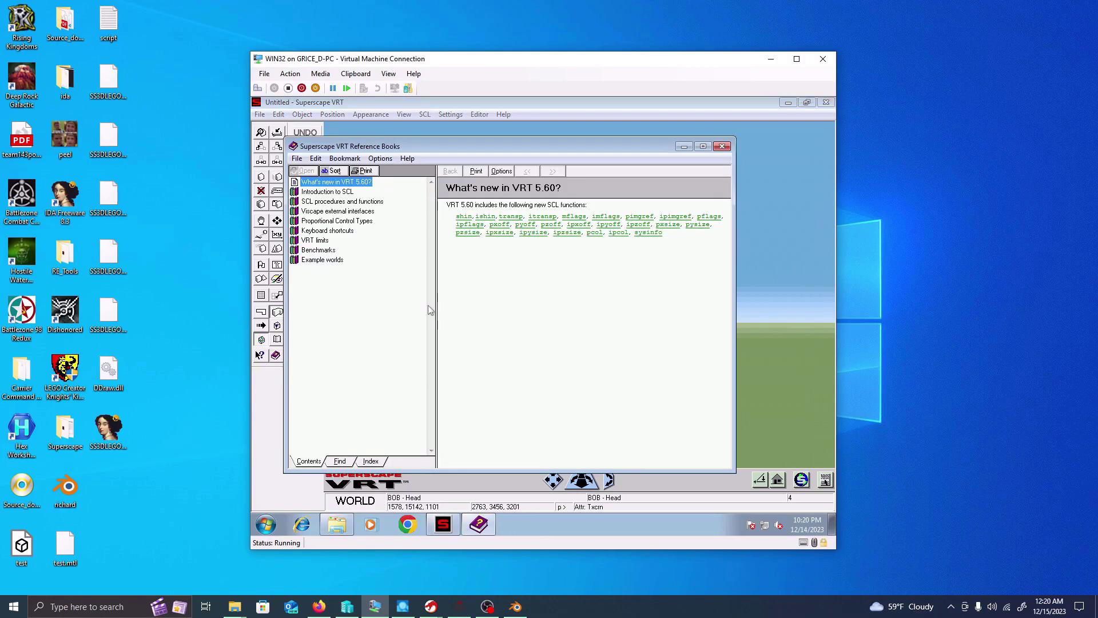
pyautogui.click(316, 241)
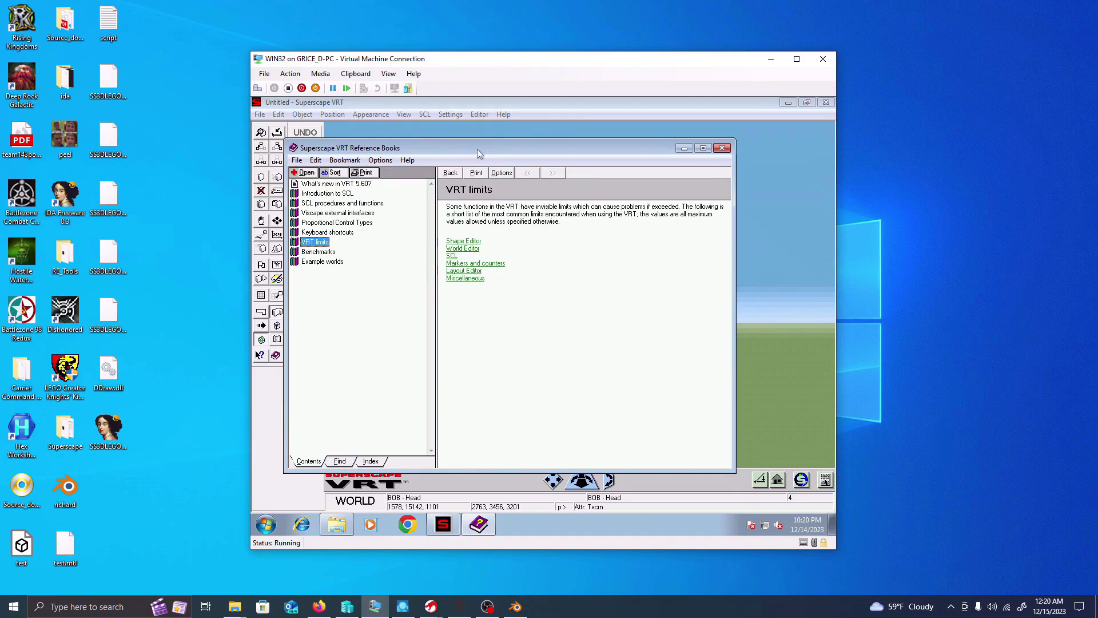
pyautogui.moveTo(455, 150)
pyautogui.mouseDown()
pyautogui.moveTo(551, 144)
pyautogui.moveTo(455, 138)
pyautogui.mouseUp()
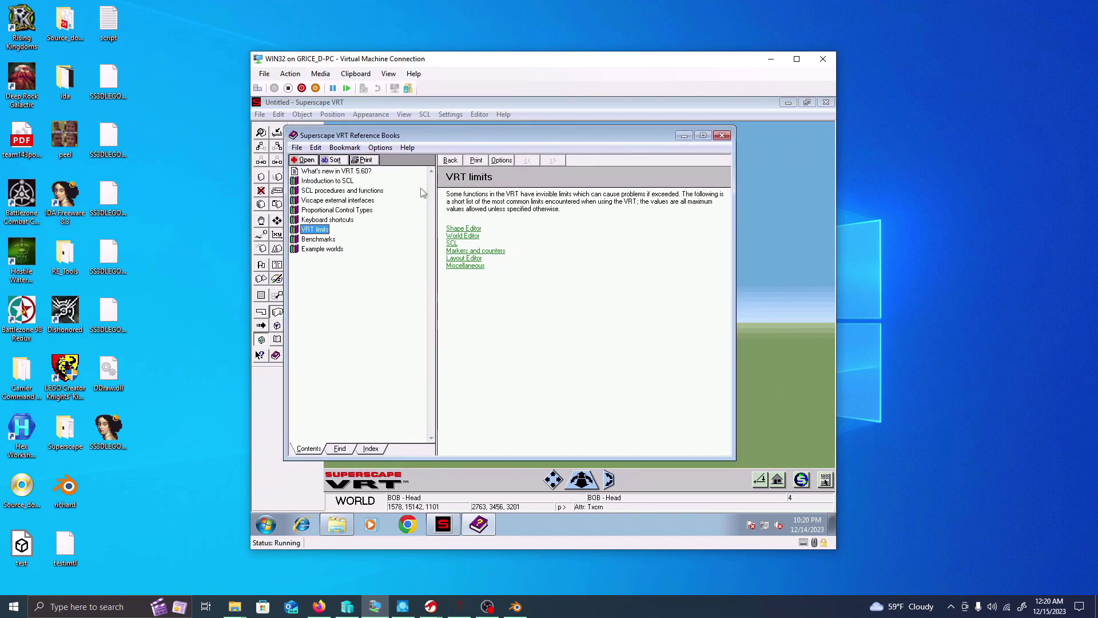
pyautogui.click(473, 228)
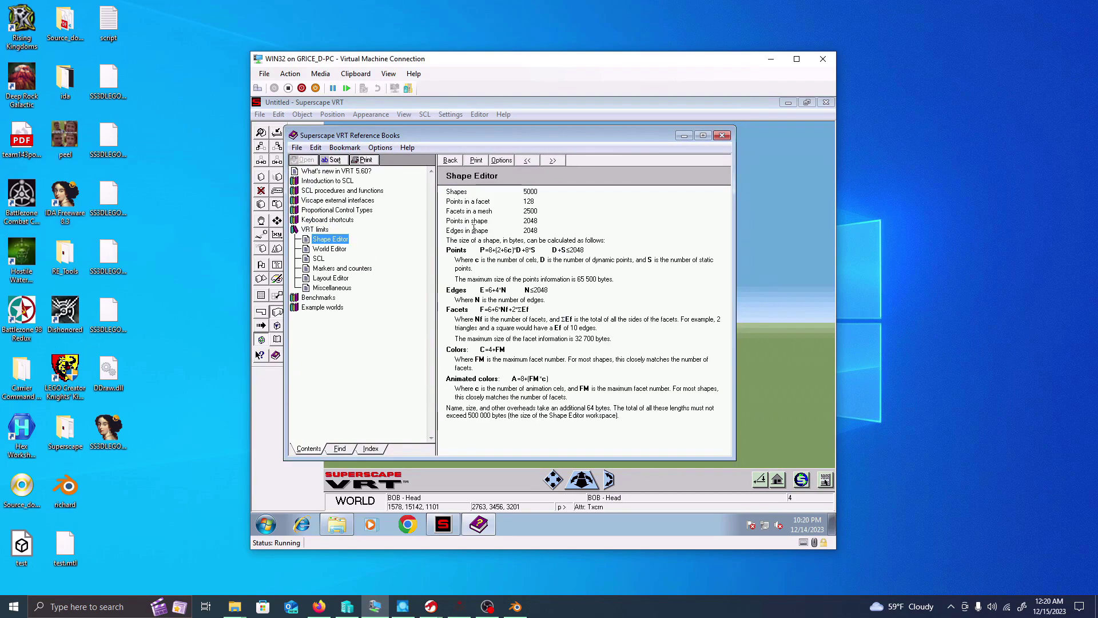
# - Read the Shape Editor limits, highlighting the closing note on overheads and workspace size, and close the reference books
pyautogui.moveTo(447, 206); pyautogui.dragTo(633, 420)
pyautogui.click(633, 420)
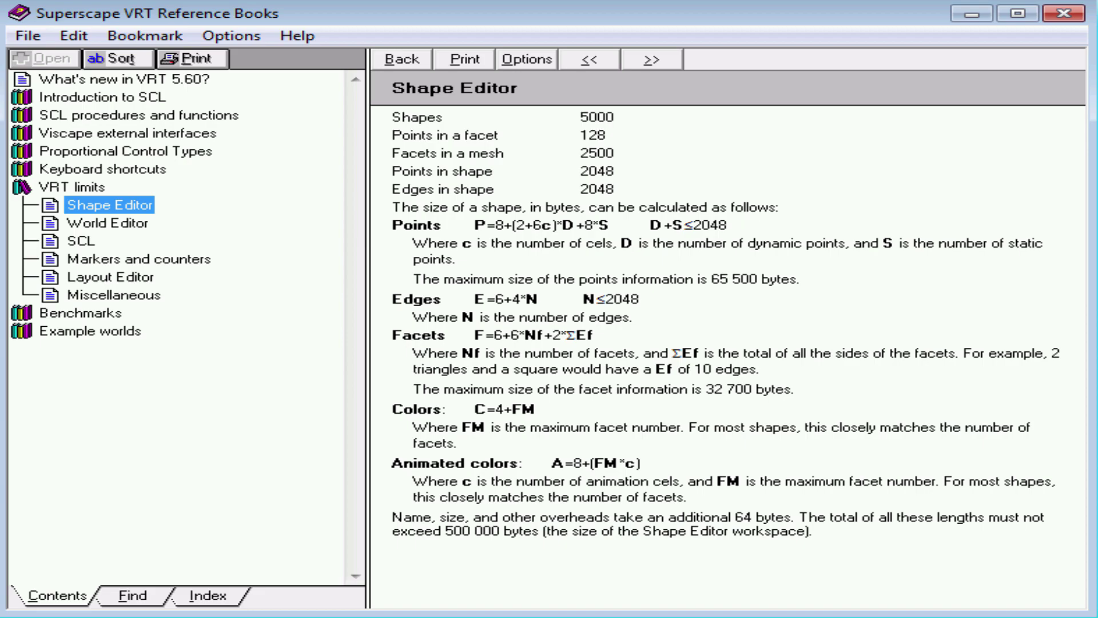
pyautogui.moveTo(395, 520); pyautogui.dragTo(815, 534)
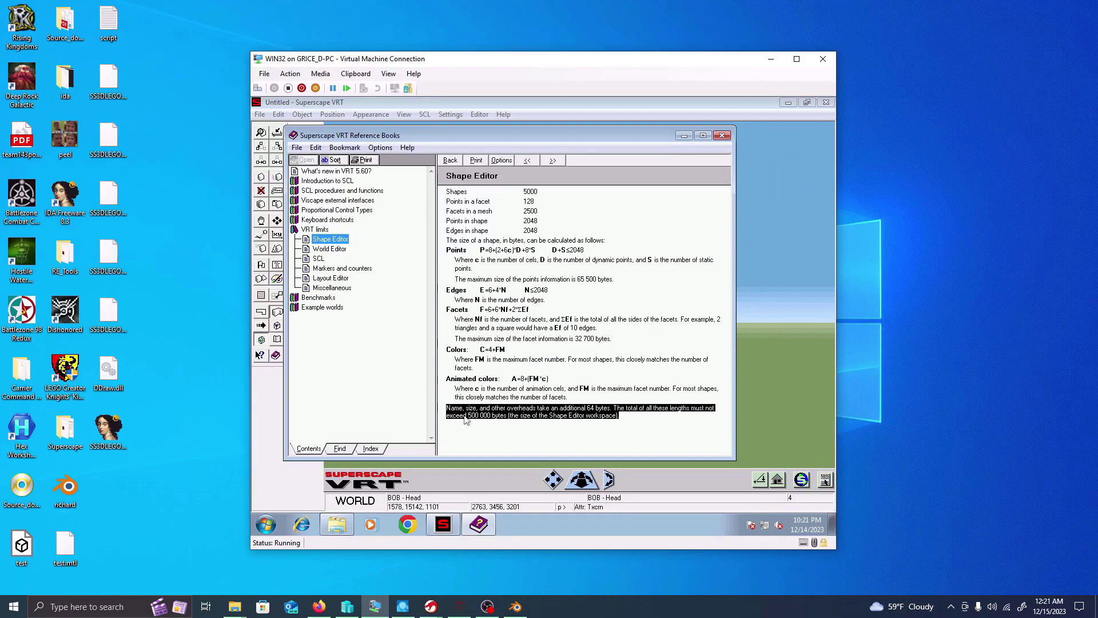
pyautogui.click(626, 415)
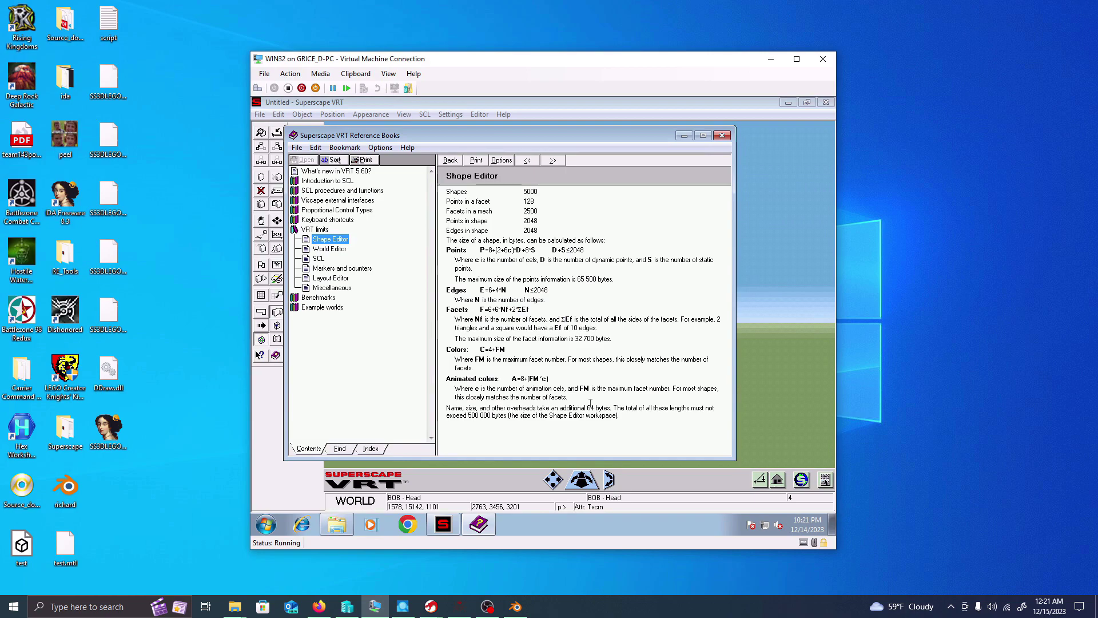
pyautogui.moveTo(541, 415); pyautogui.dragTo(606, 418)
pyautogui.click(654, 413)
pyautogui.click(721, 135)
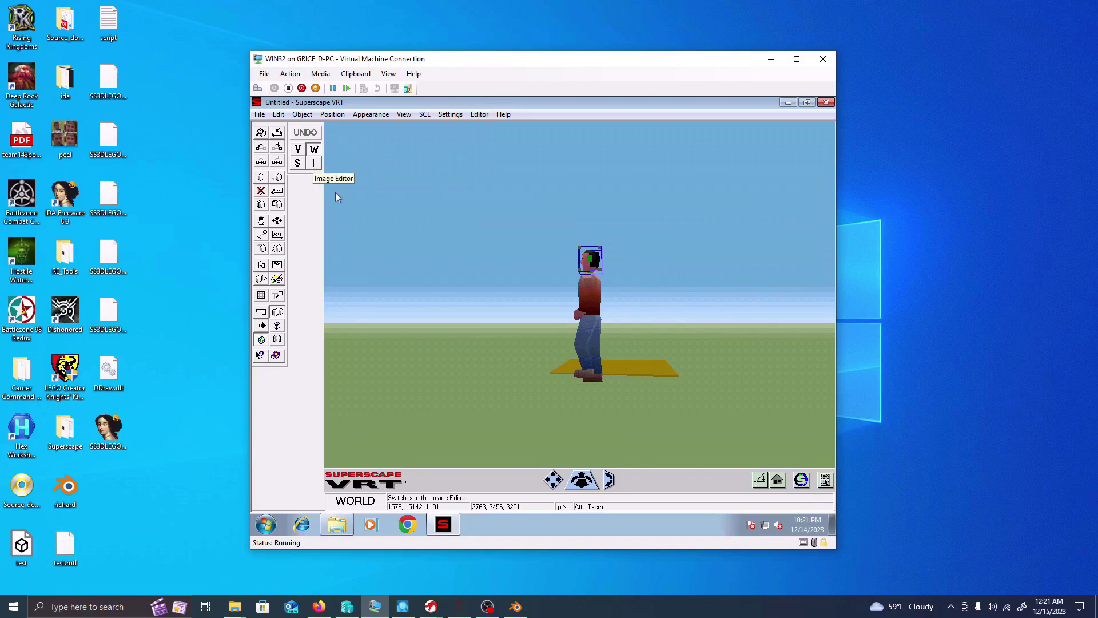
# - Open the script of the whole world for editing
pyautogui.click(284, 117)
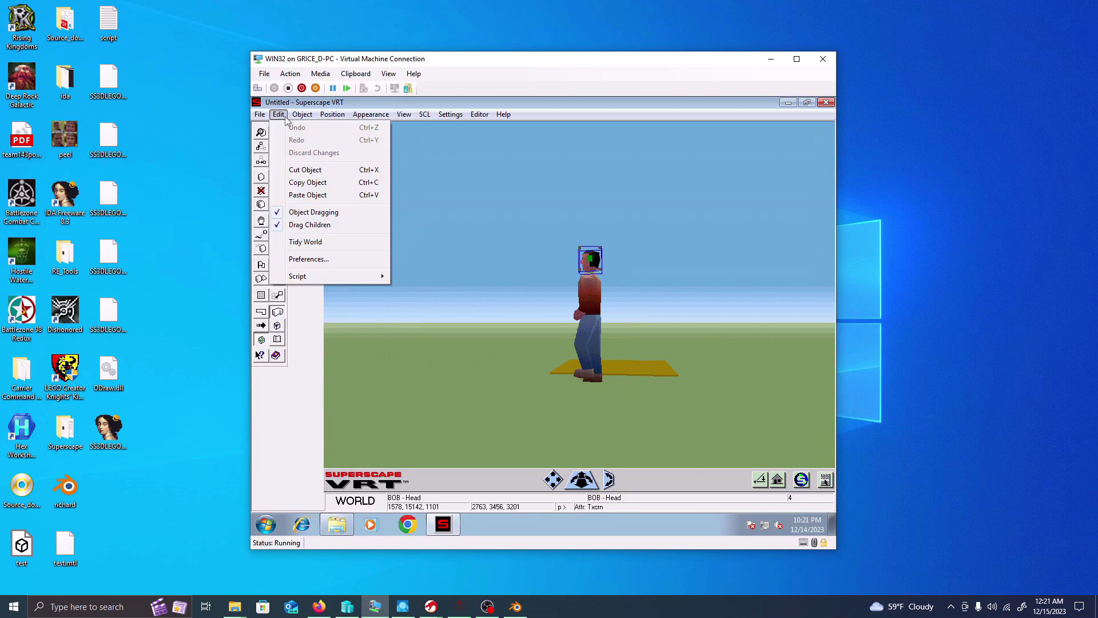
pyautogui.moveTo(354, 277)
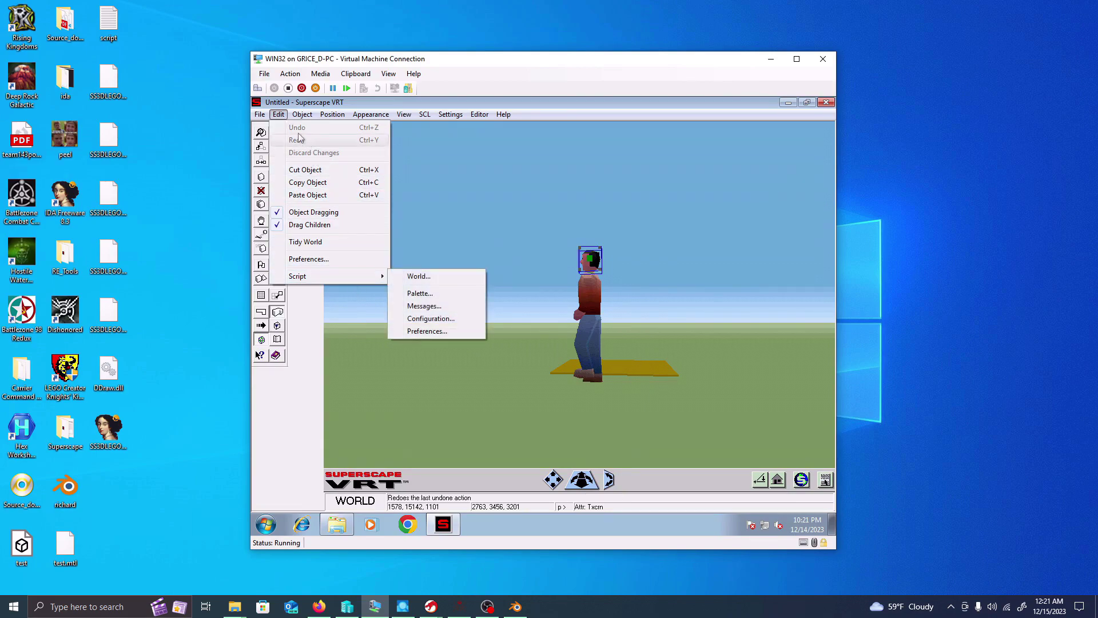
pyautogui.press('Right')
pyautogui.press('Left')
pyautogui.moveTo(314, 278)
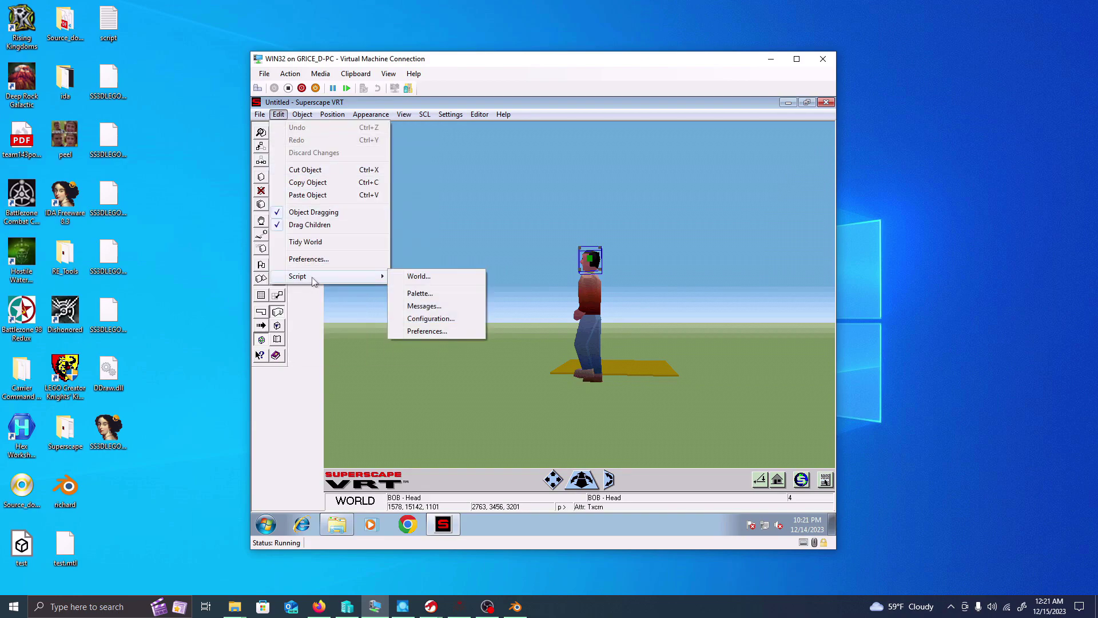
pyautogui.click(430, 278)
# - Skim the world script to its end, look back over the facet image coordinates, and close it unchanged
pyautogui.click(619, 239)
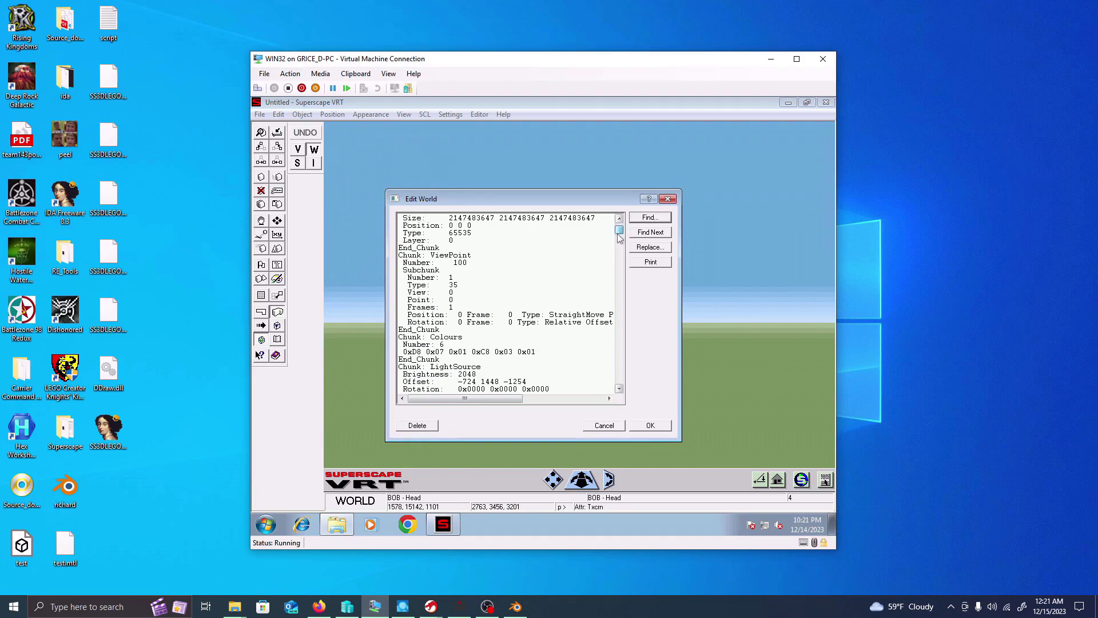
pyautogui.click(619, 246)
pyautogui.moveTo(619, 246); pyautogui.dragTo(619, 379)
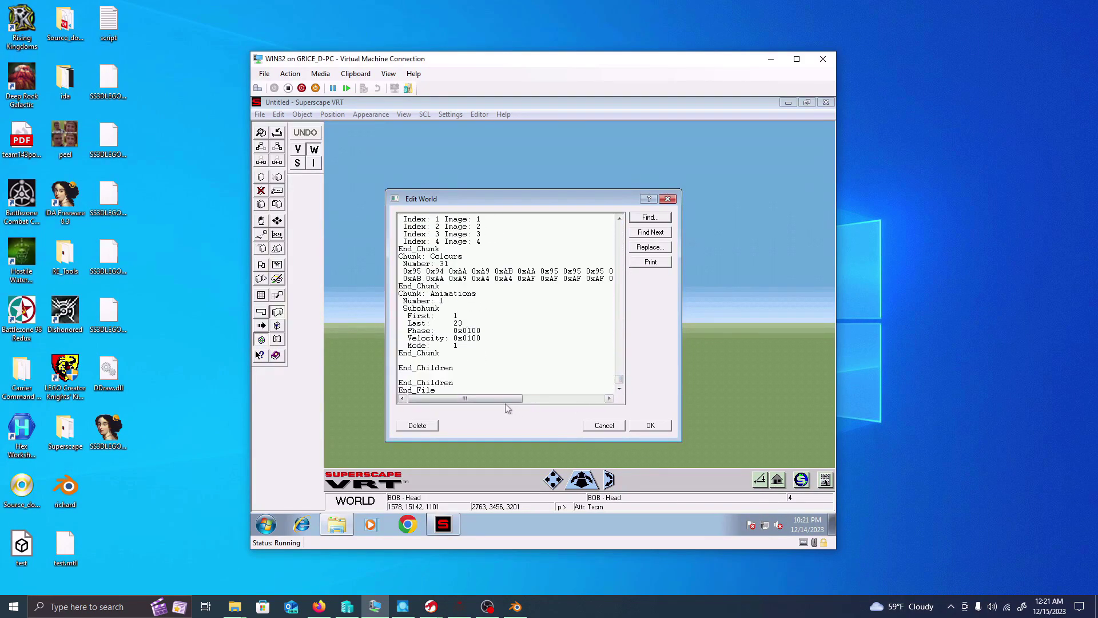
pyautogui.moveTo(493, 398); pyautogui.dragTo(457, 369)
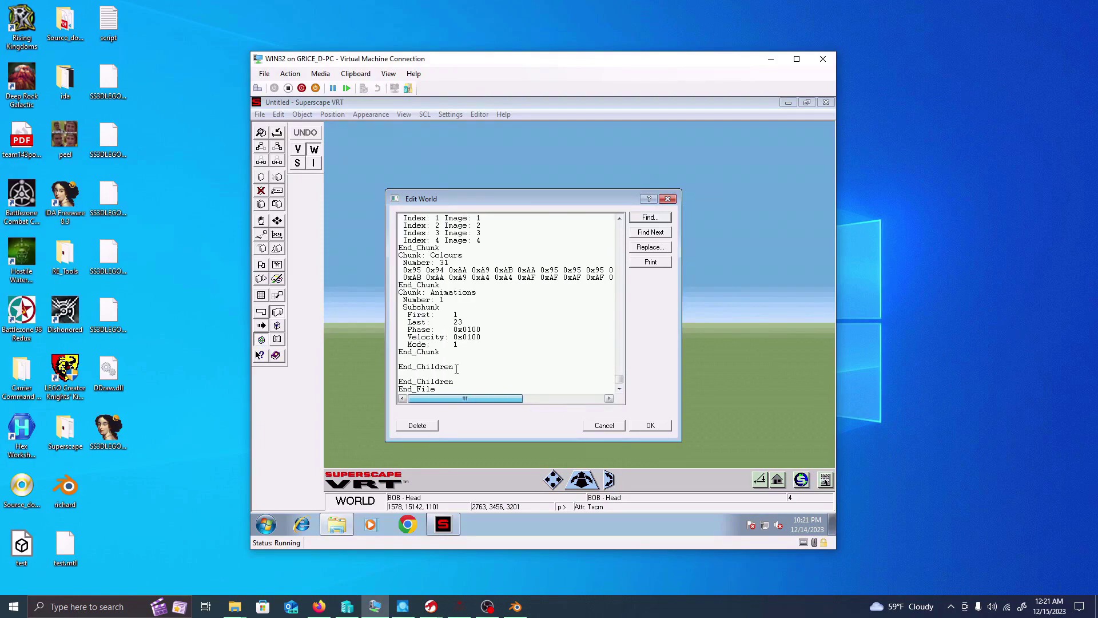
pyautogui.scroll(15, 482, 312)
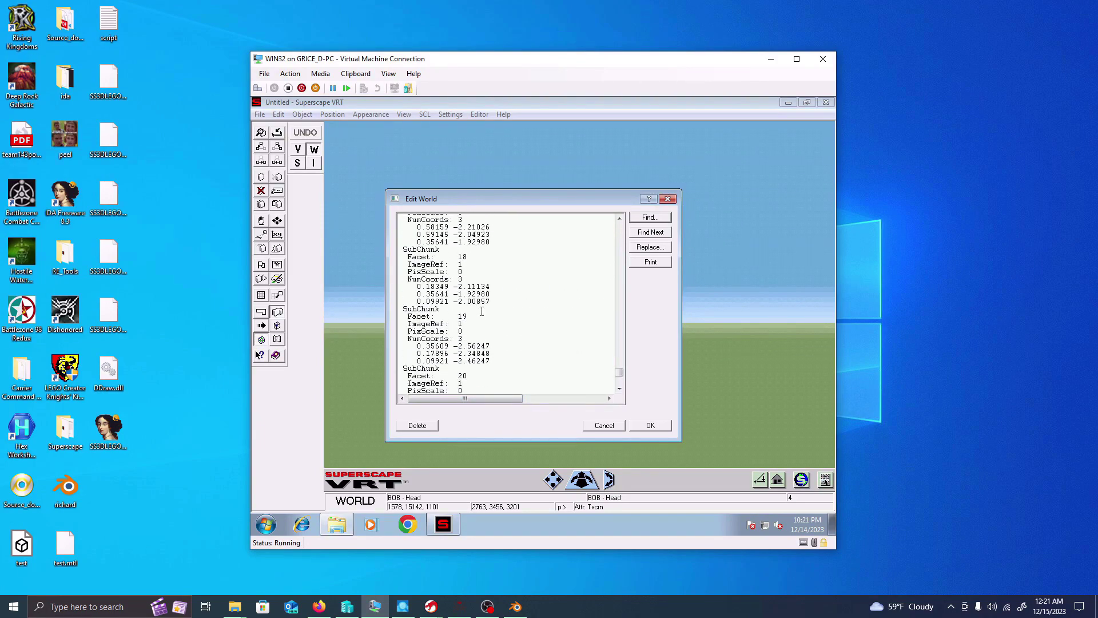
pyautogui.click(668, 198)
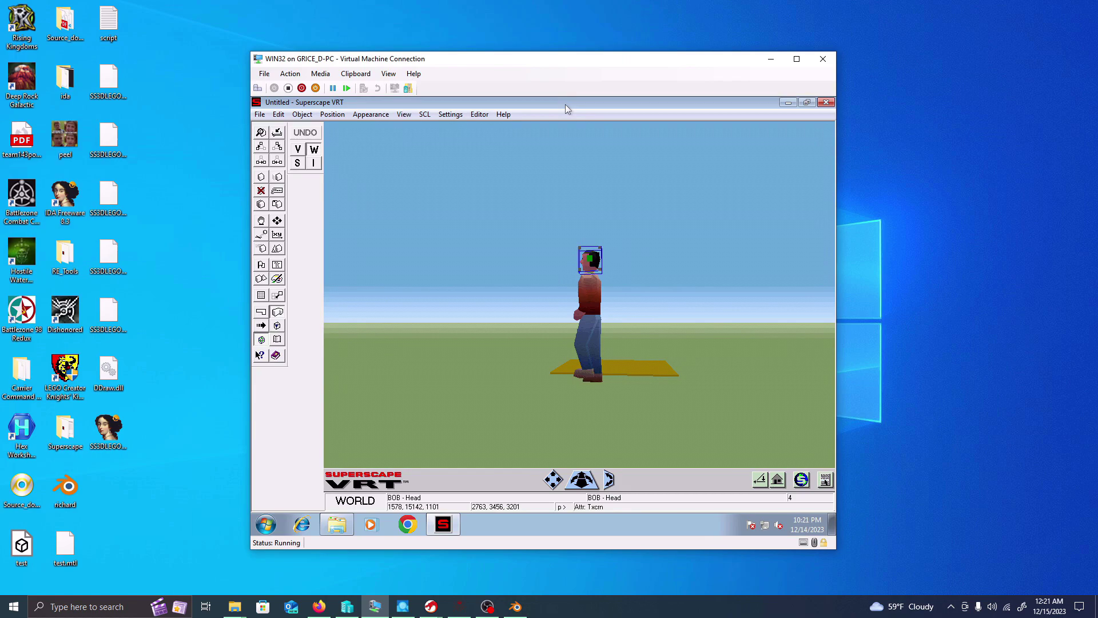
# - Reopen the world script, moving its window aside to reveal the Bob figure and back over the view
pyautogui.click(279, 114)
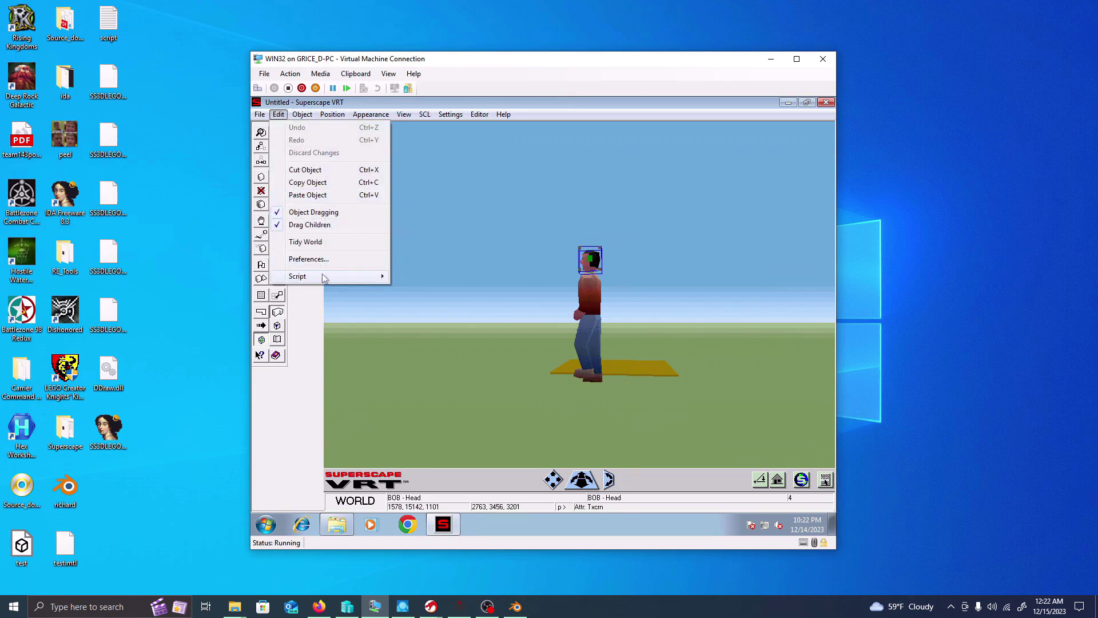
pyautogui.moveTo(322, 280)
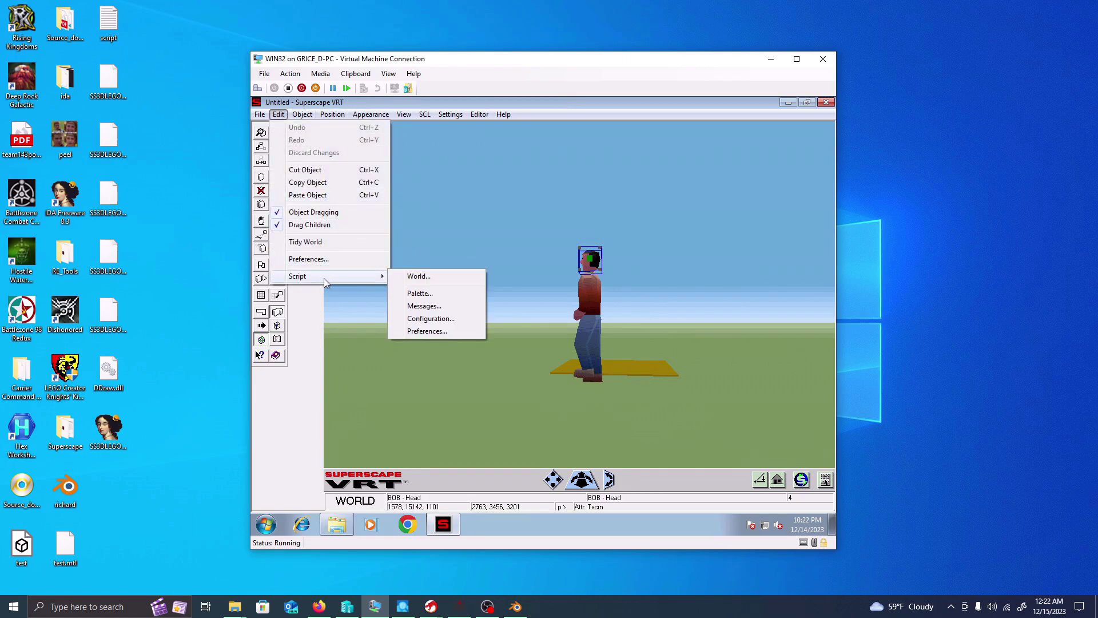
pyautogui.click(447, 277)
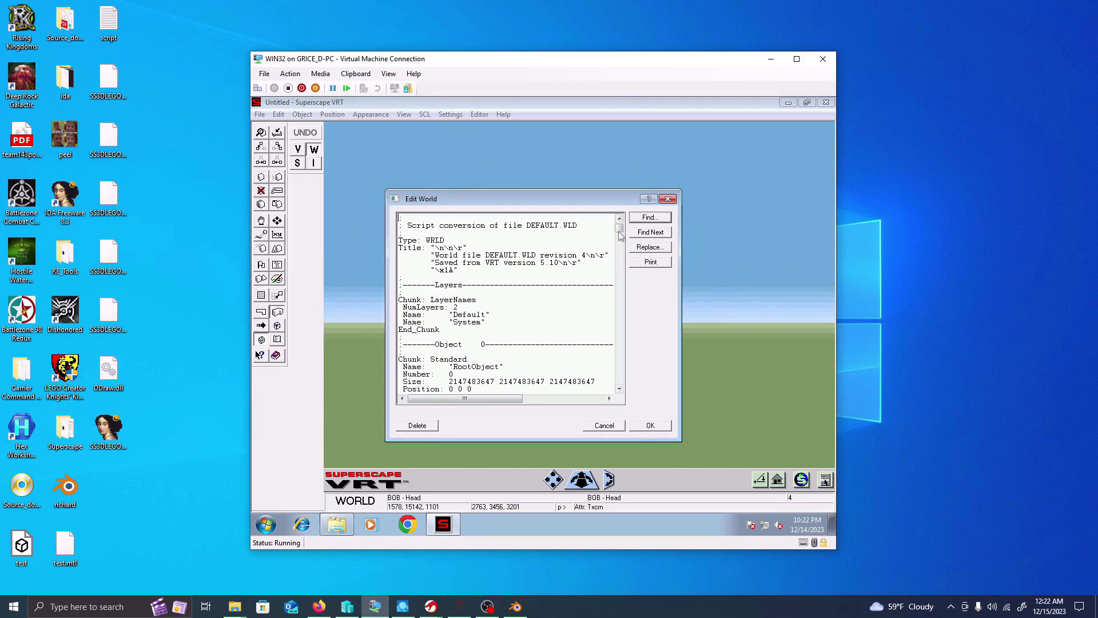
pyautogui.moveTo(577, 203); pyautogui.dragTo(436, 159)
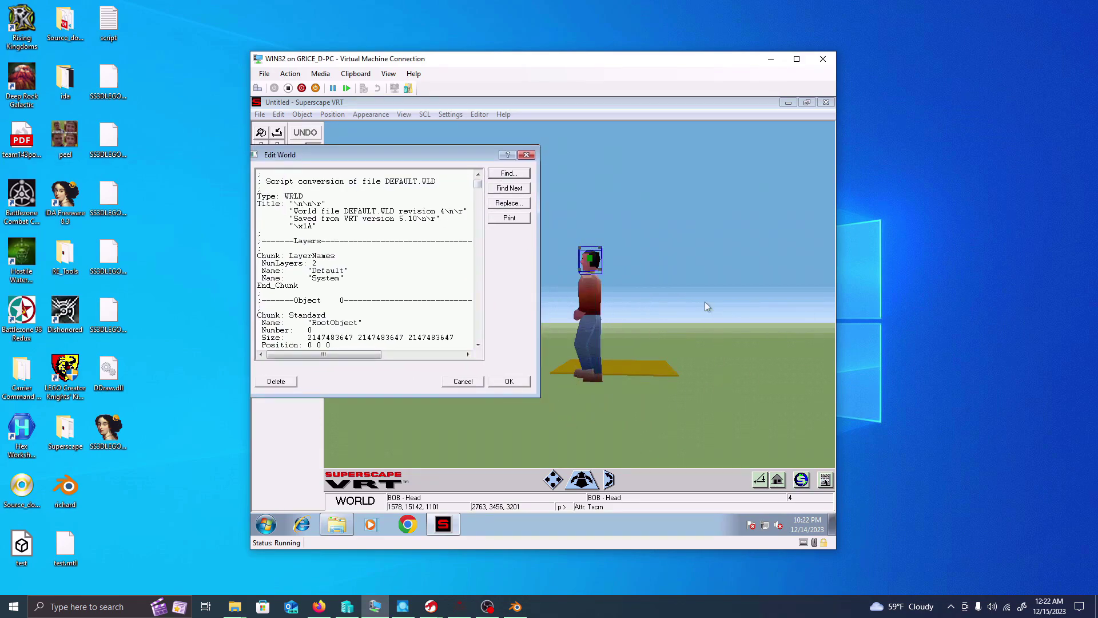
pyautogui.moveTo(447, 153); pyautogui.dragTo(623, 162)
# - Examine the world script's layer names and the RootObject's Standard, ViewPoint, Colours and LightSource chunks
pyautogui.scroll(-10, 661, 197)
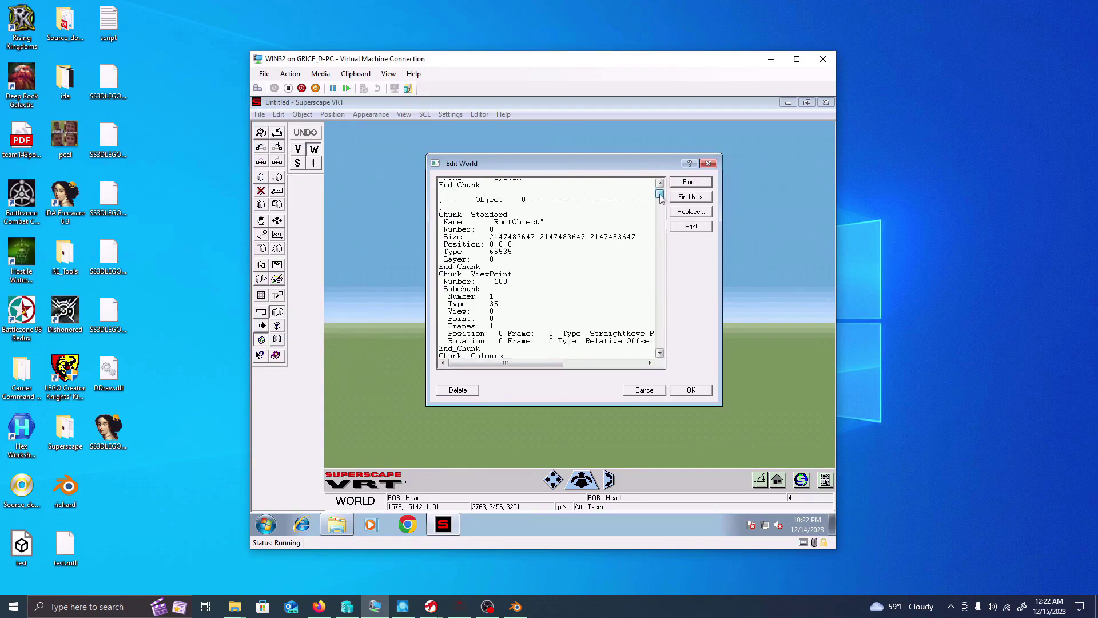
pyautogui.scroll(10, 629, 240)
pyautogui.scroll(-3, 604, 280)
pyautogui.scroll(-6, 605, 280)
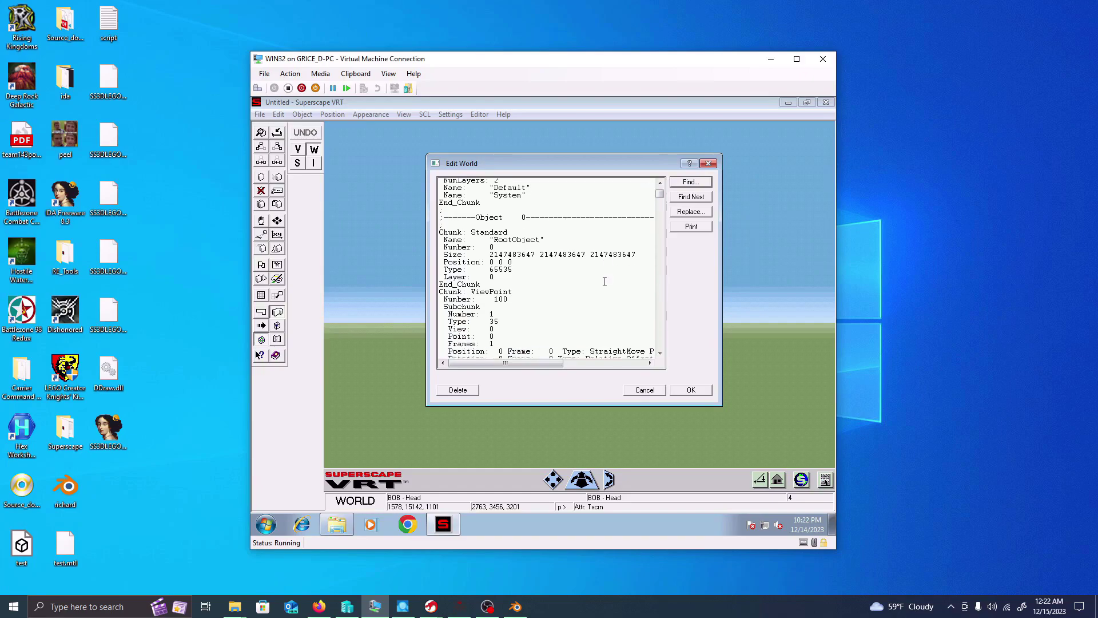
pyautogui.scroll(-15, 589, 284)
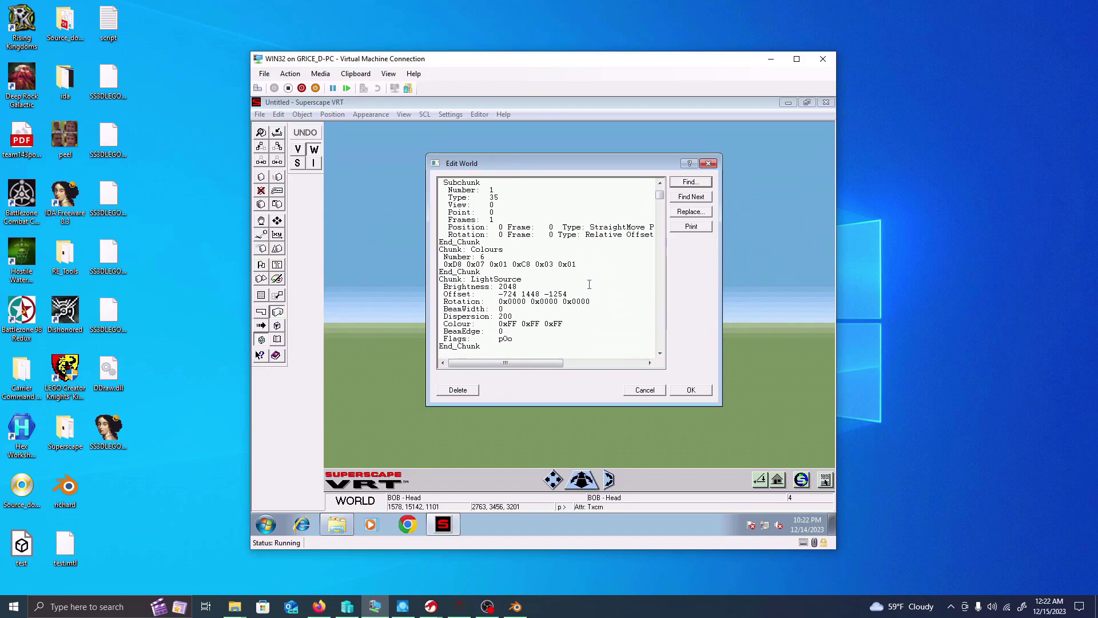
# - Examine the SCL code driving Bob's walking animation and the Dynamics and InitPos chunks that follow it
pyautogui.scroll(-15, 589, 284)
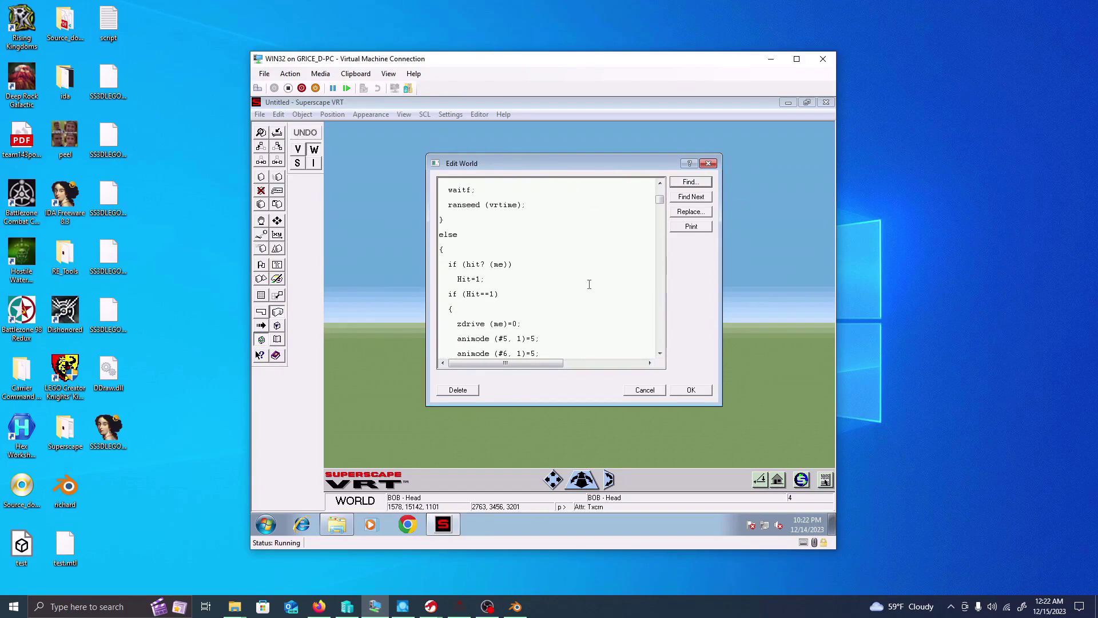
pyautogui.scroll(-4, 589, 284)
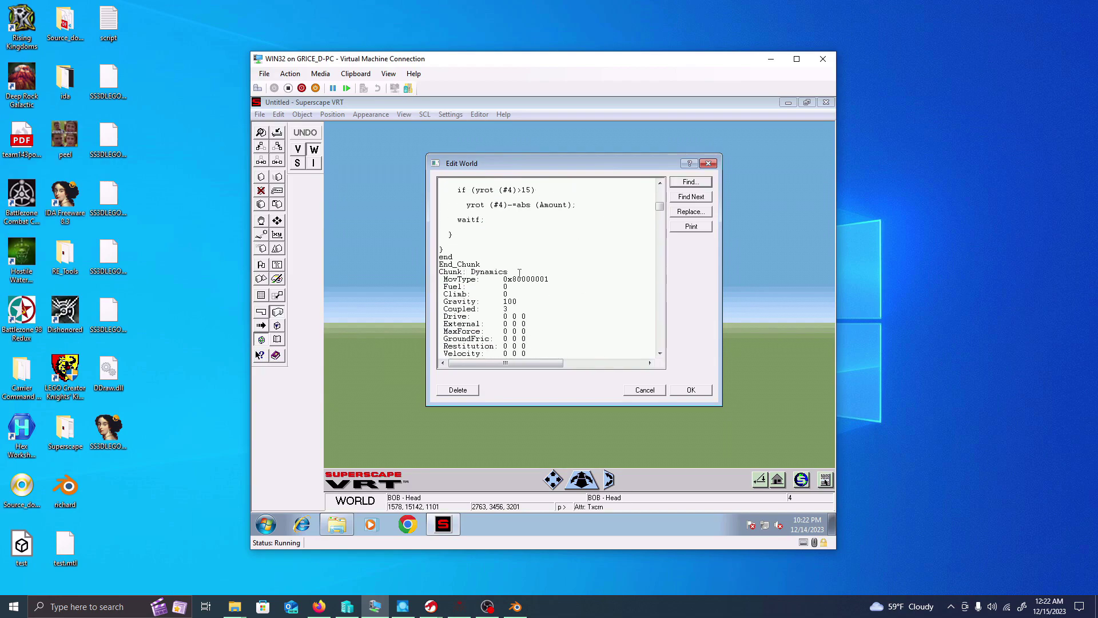
pyautogui.scroll(4, 520, 273)
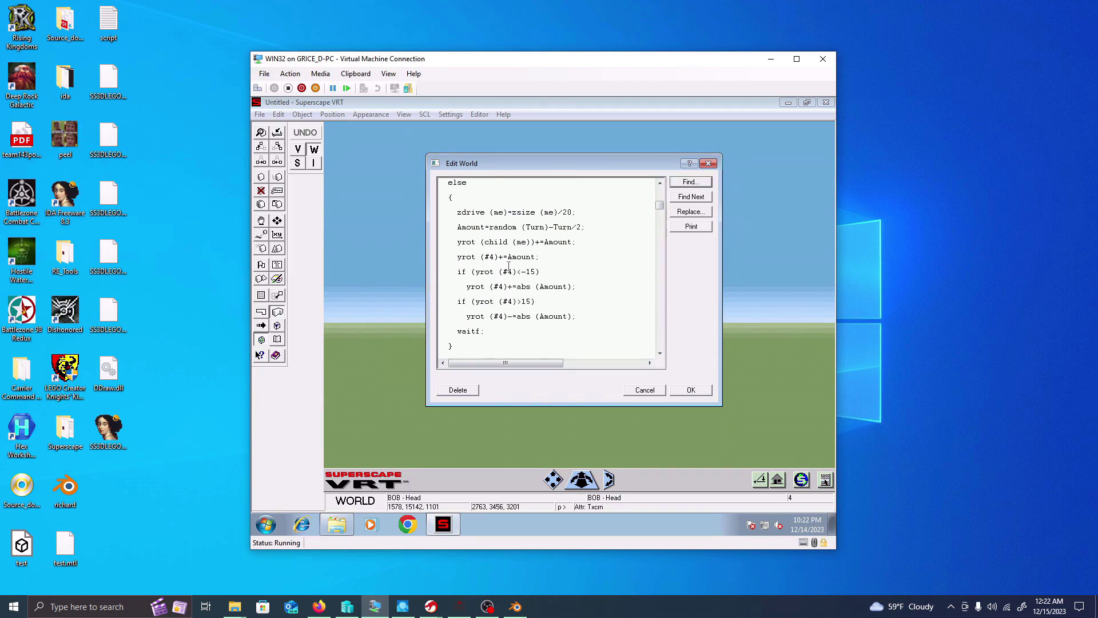
pyautogui.scroll(6, 508, 267)
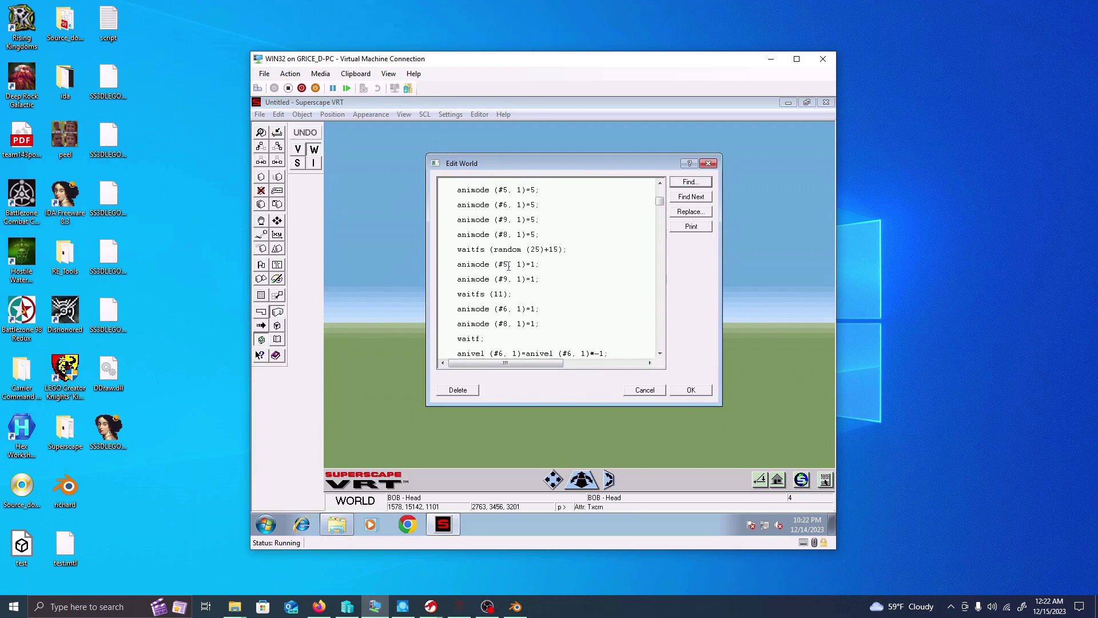
pyautogui.scroll(4, 509, 267)
pyautogui.scroll(-8, 508, 267)
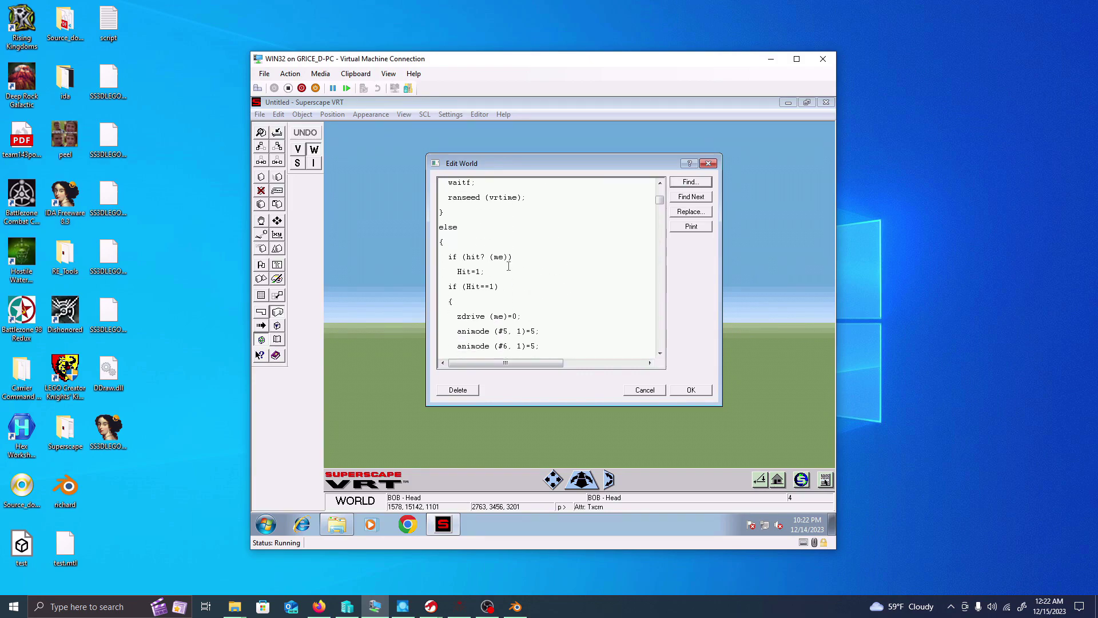
pyautogui.scroll(-8, 508, 266)
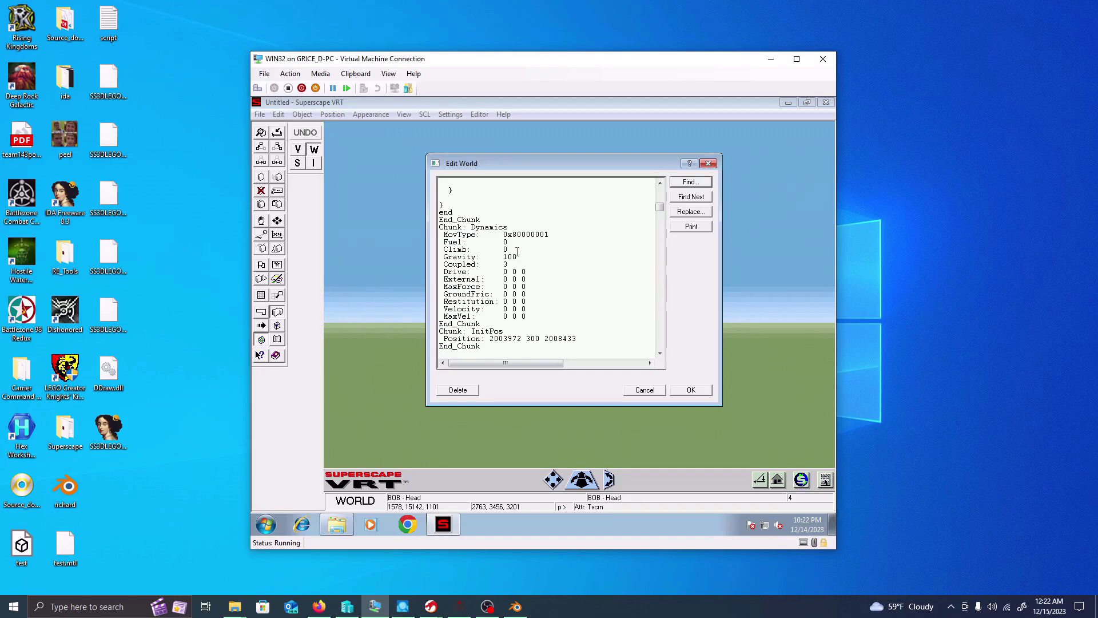
pyautogui.scroll(-2, 497, 246)
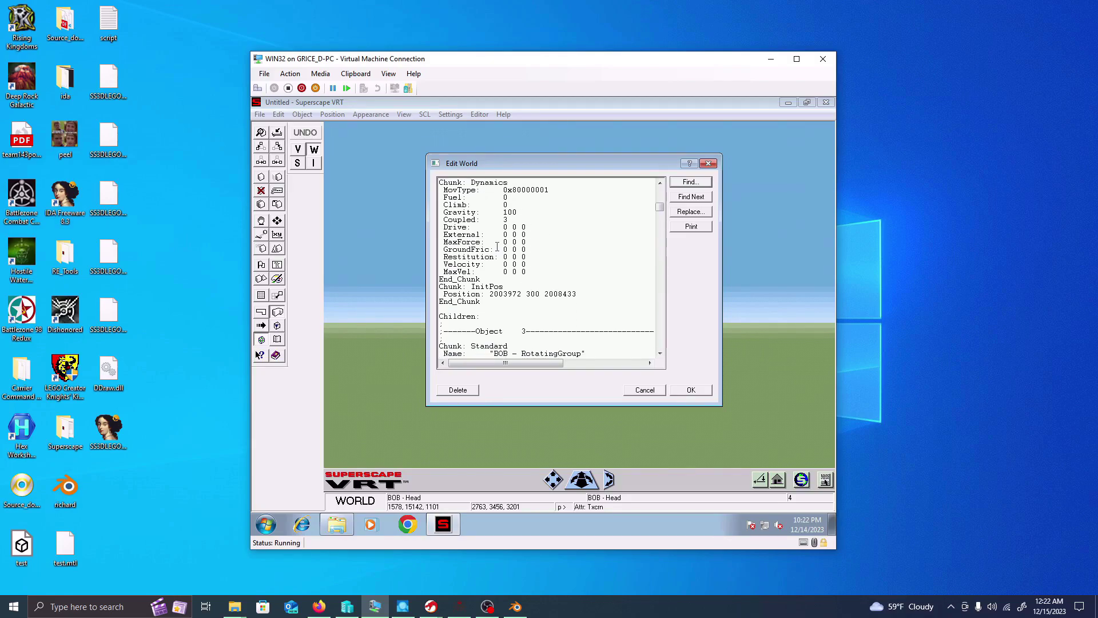
# - Examine the world script's child objects "BOB - RotatingGroup" and "BOB - Head", including the Children marker and their Standard and Rotations chunks
pyautogui.scroll(-8, 542, 285)
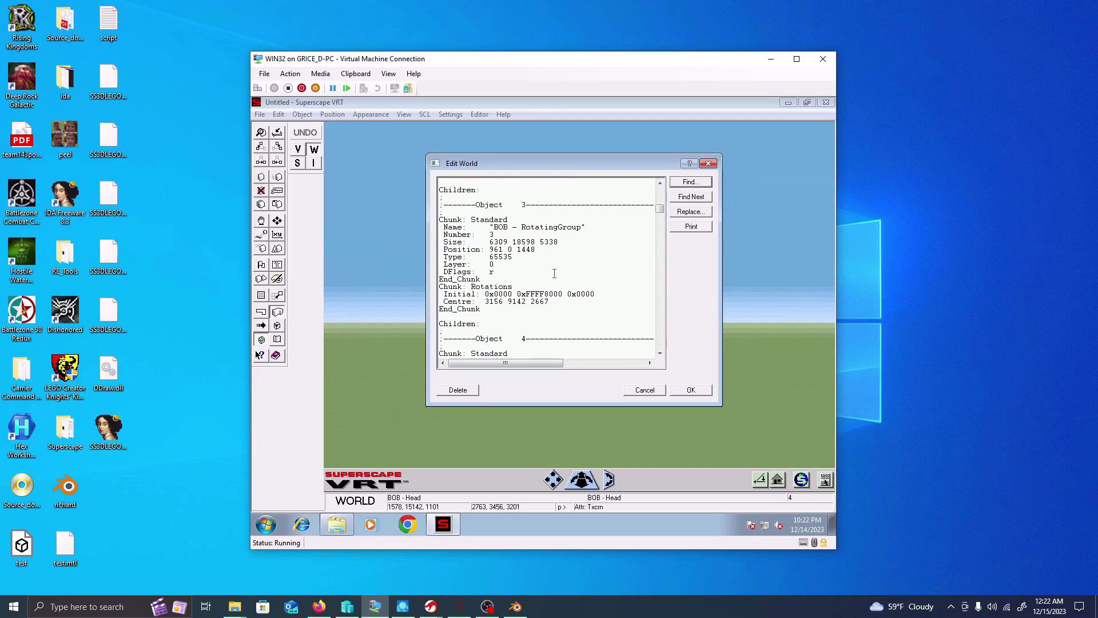
pyautogui.scroll(5, 555, 273)
pyautogui.scroll(-10, 554, 273)
pyautogui.scroll(5, 489, 303)
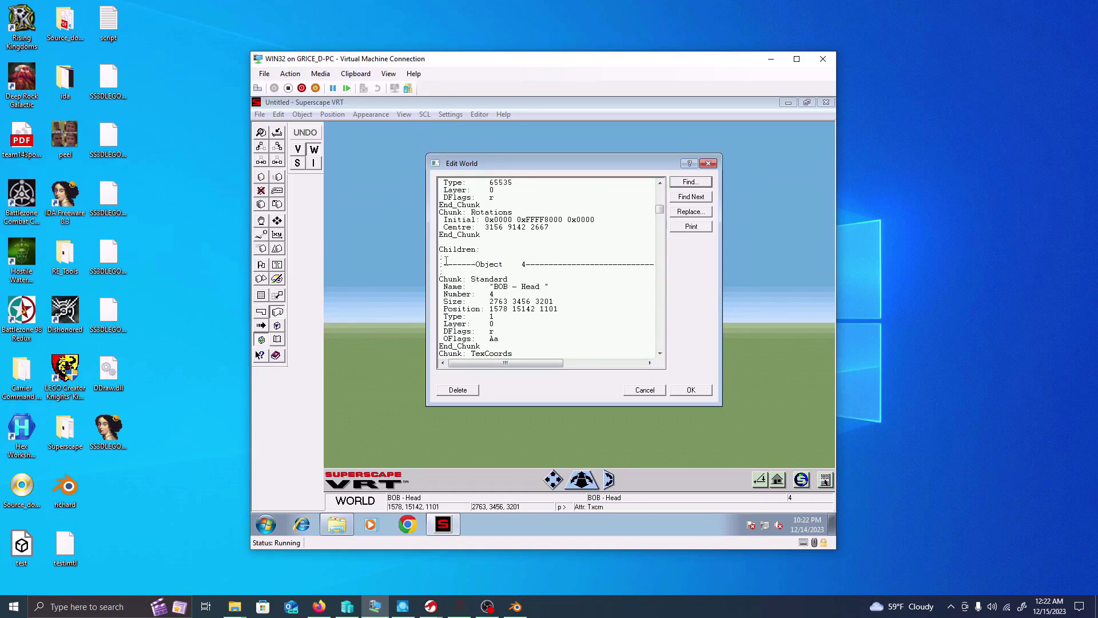
pyautogui.moveTo(439, 247); pyautogui.dragTo(511, 280)
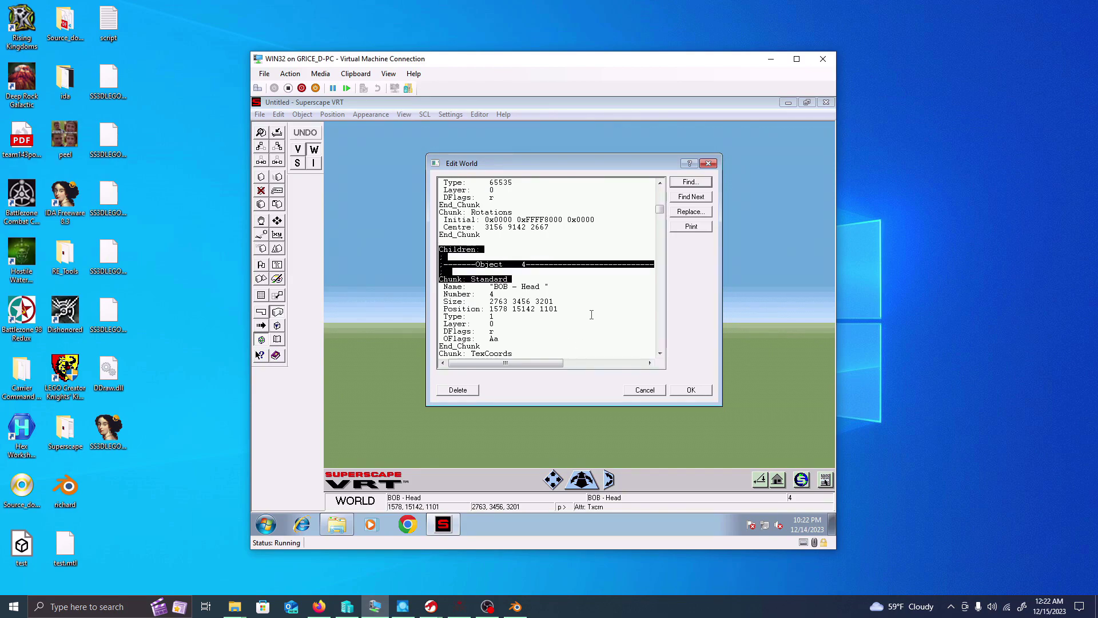
pyautogui.scroll(-2, 610, 303)
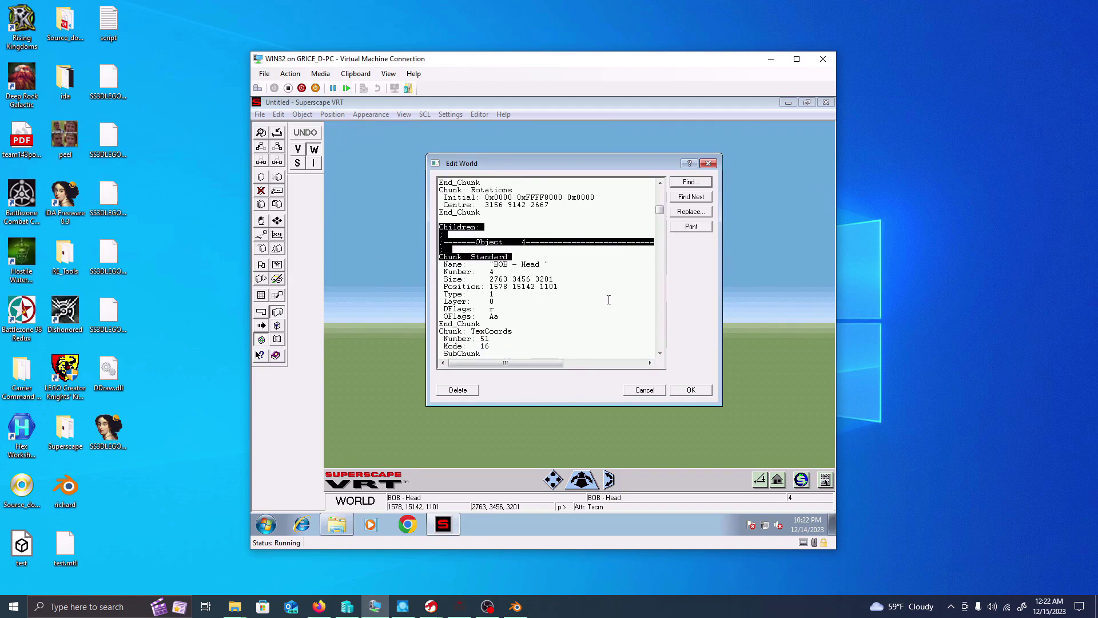
pyautogui.click(608, 299)
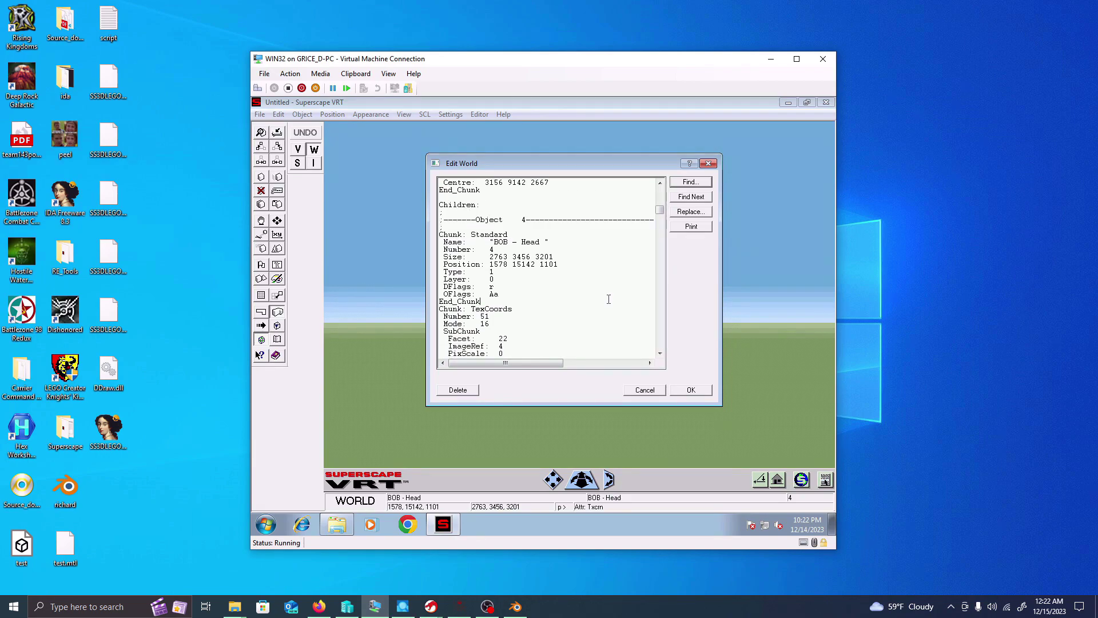
# - Skim BOB - Head's TexCoords facet entries and the rest of the world script to End_File
pyautogui.scroll(-12, 475, 229)
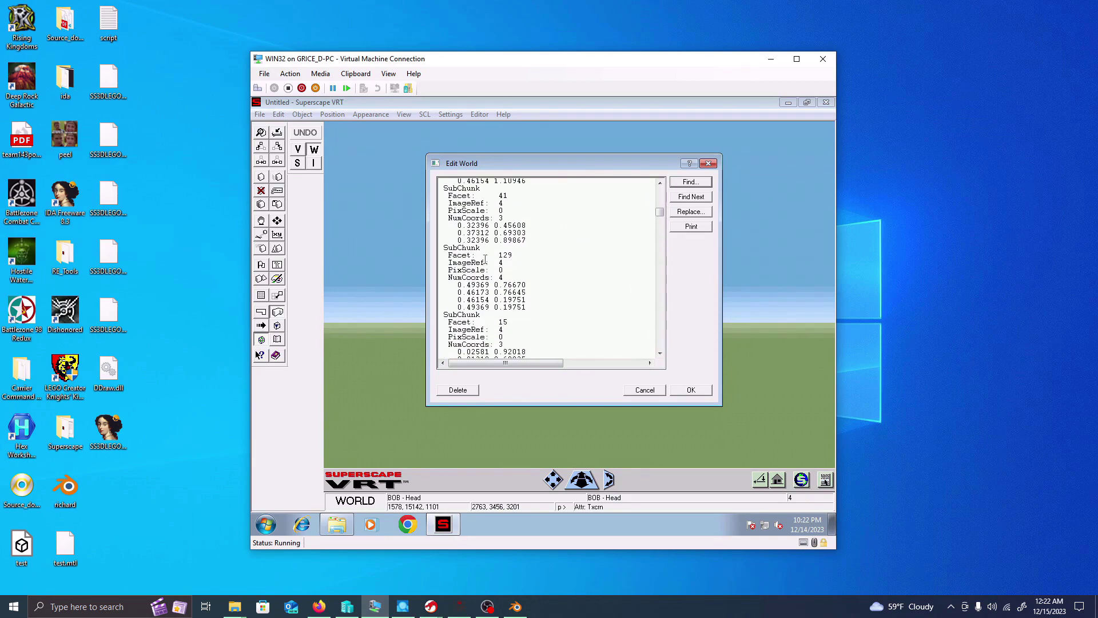
pyautogui.scroll(-10, 485, 271)
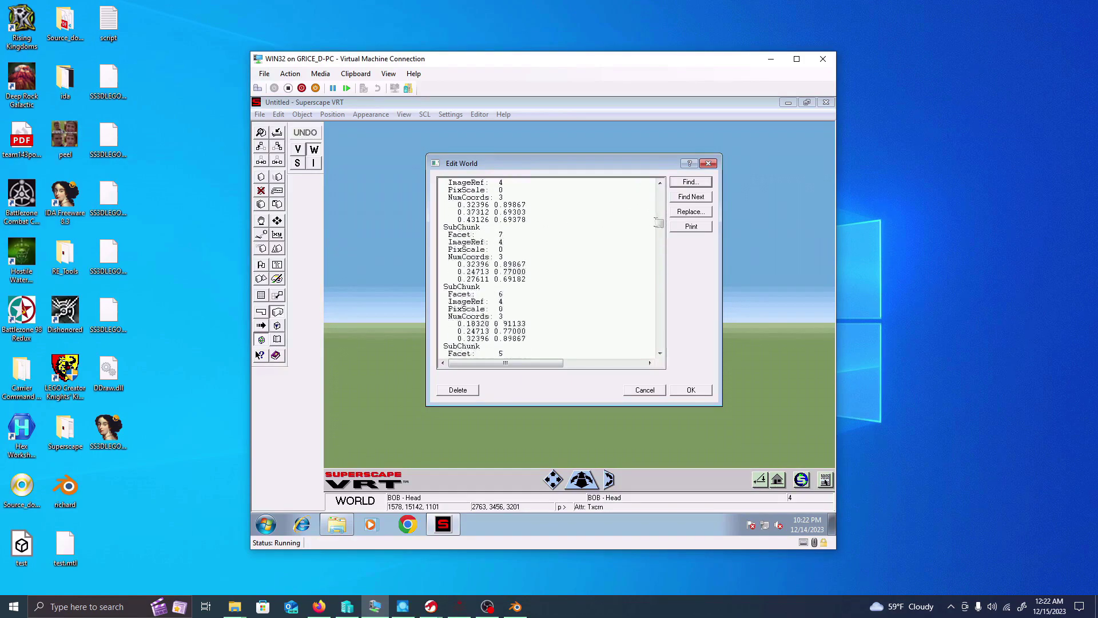
pyautogui.moveTo(661, 229); pyautogui.dragTo(664, 360)
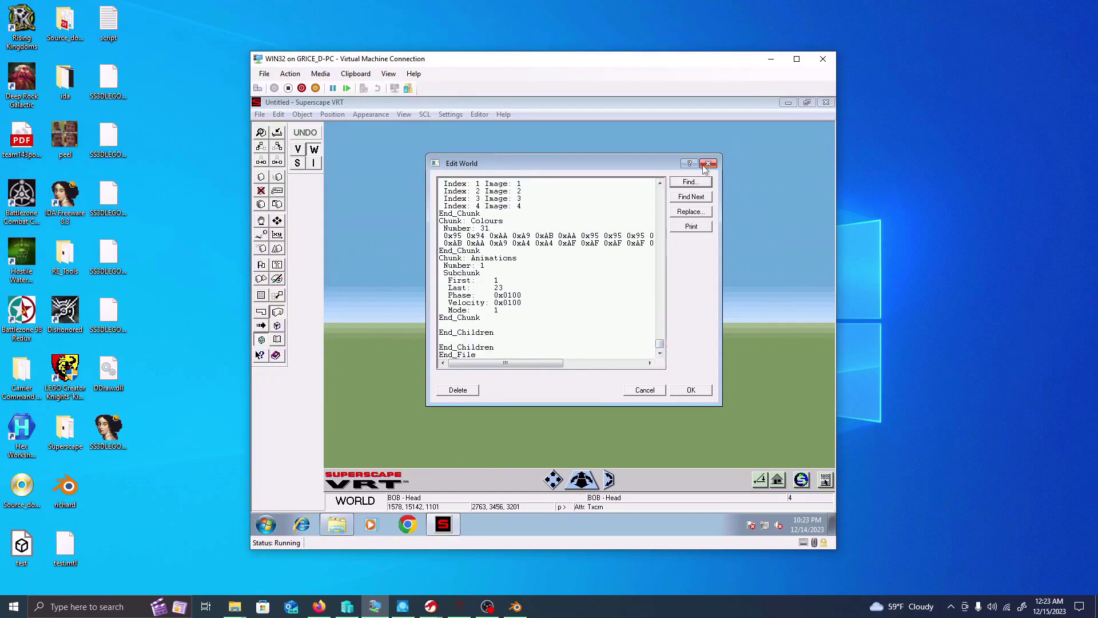
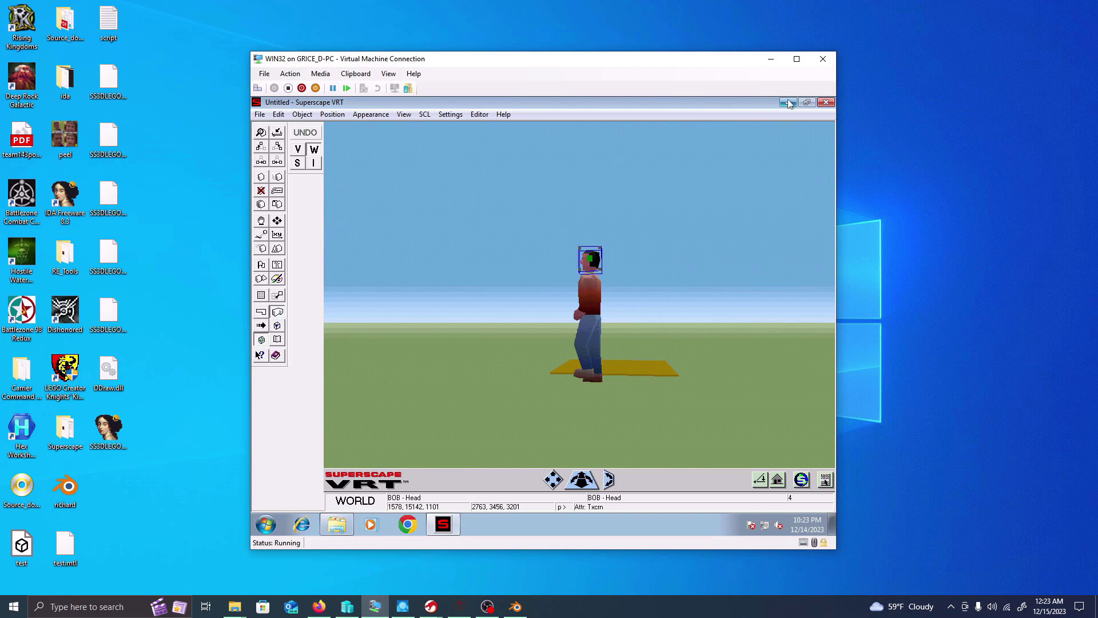
# - Minimize Superscape VRT and look through the files in its VRT program folder, selecting the Default virtual world
pyautogui.click(788, 102)
pyautogui.scroll(10, 450, 350)
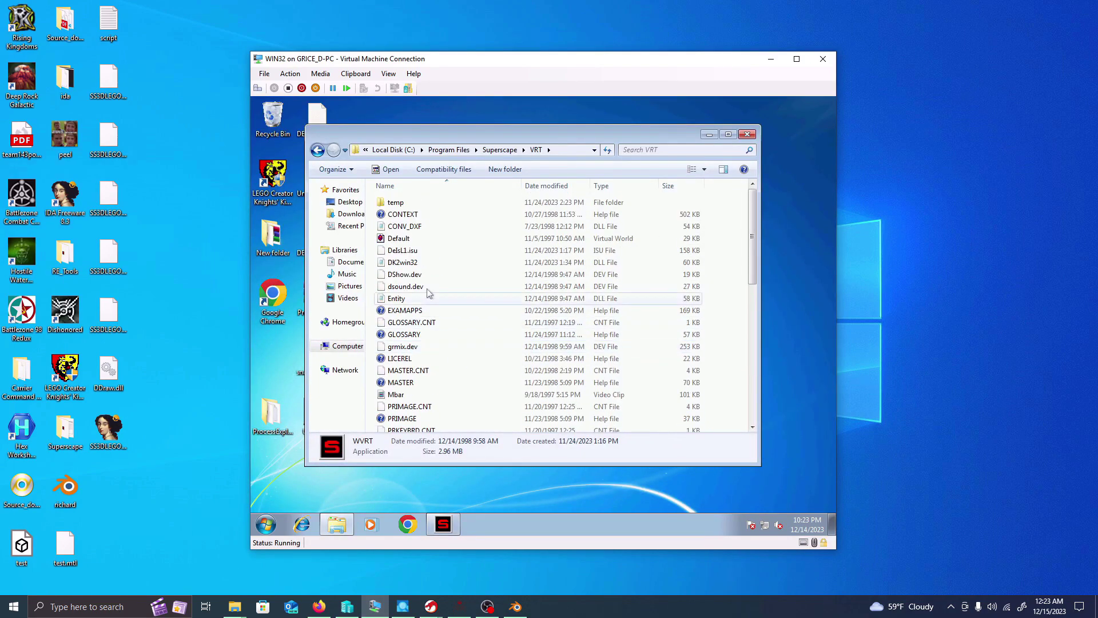
pyautogui.click(411, 239)
pyautogui.scroll(-10, 413, 240)
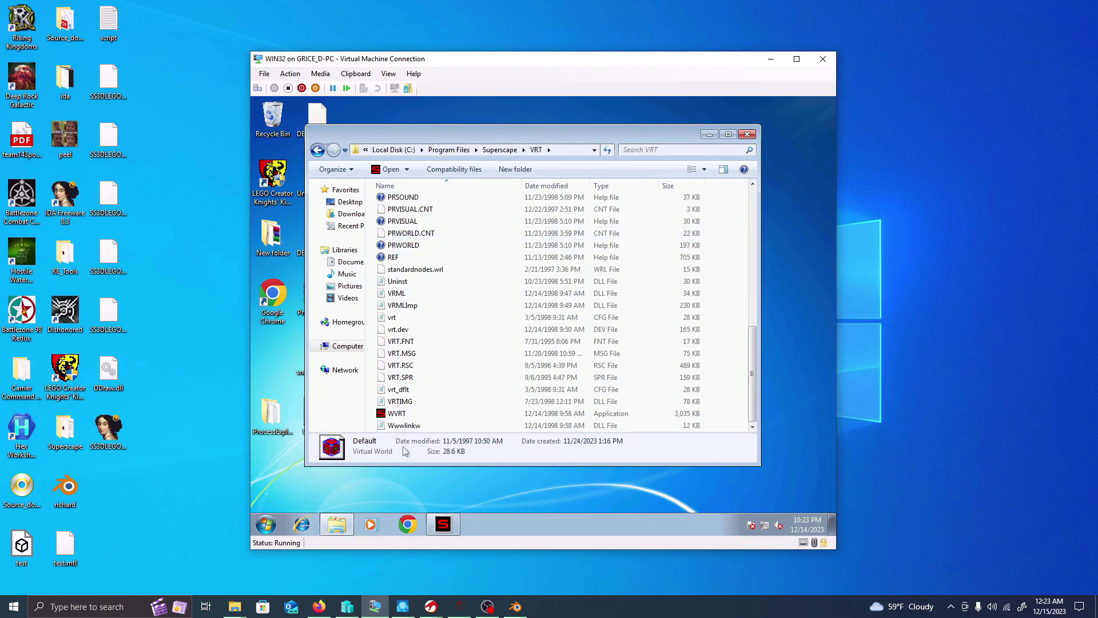
pyautogui.scroll(10, 429, 246)
# - Try launching the viscape application from the VRML folder of Viscape Universal, dismissing its warning and closing the DAVROS window
pyautogui.click(501, 151)
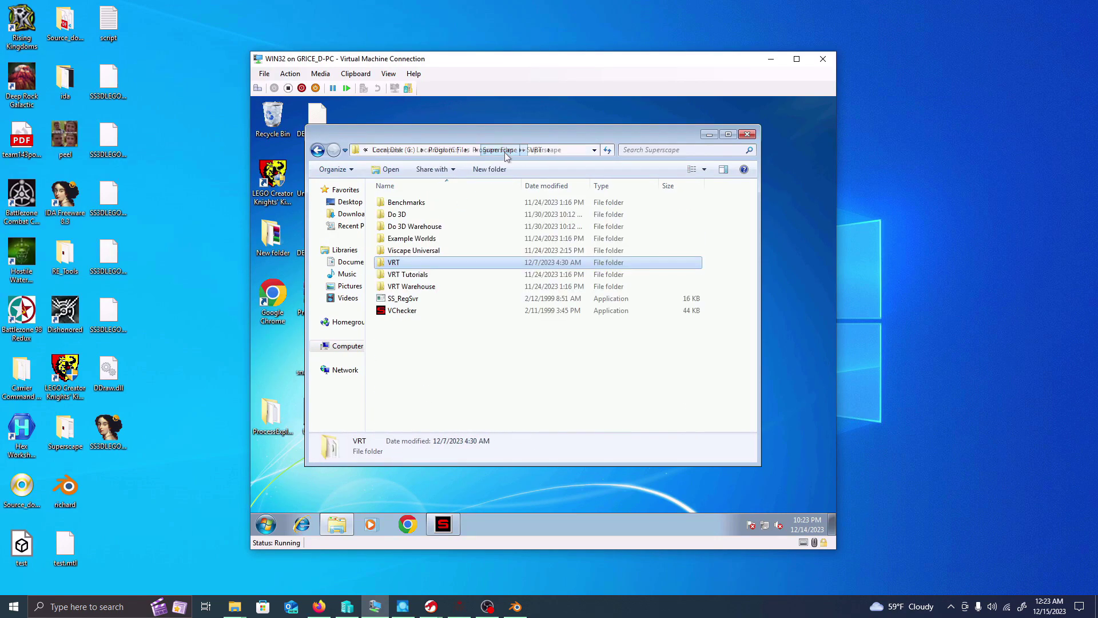
pyautogui.doubleClick(435, 250)
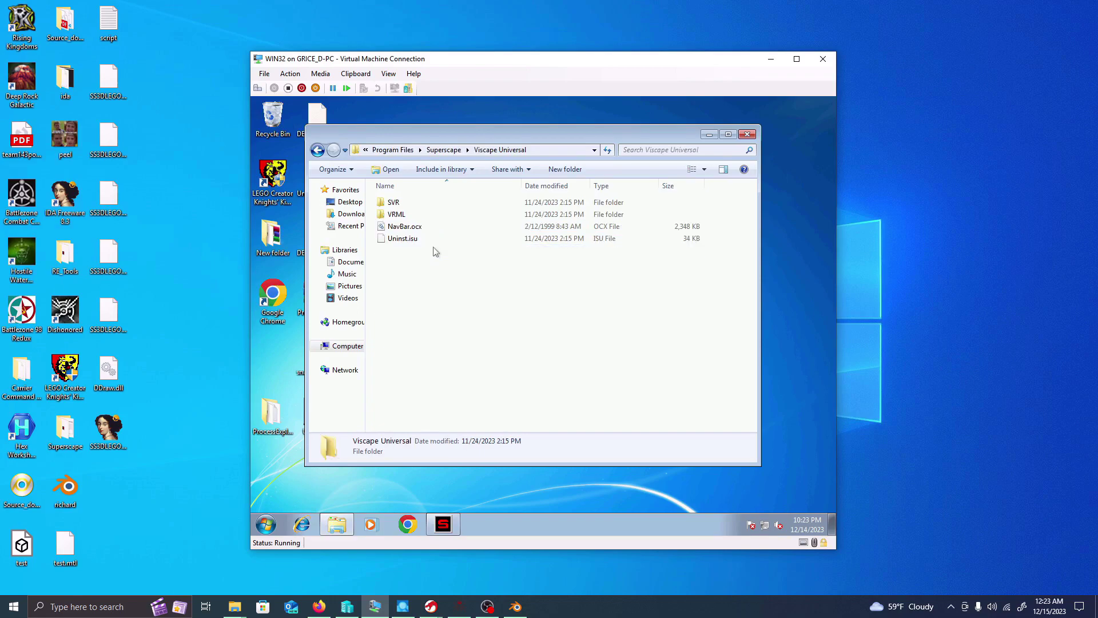
pyautogui.doubleClick(408, 214)
pyautogui.scroll(-4, 415, 254)
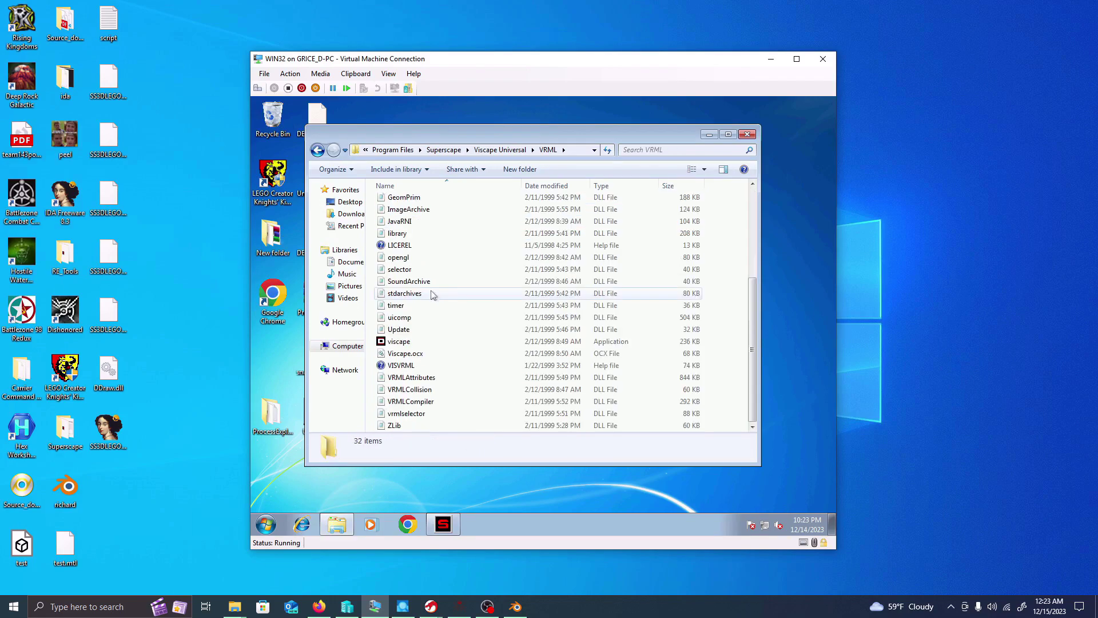
pyautogui.doubleClick(399, 341)
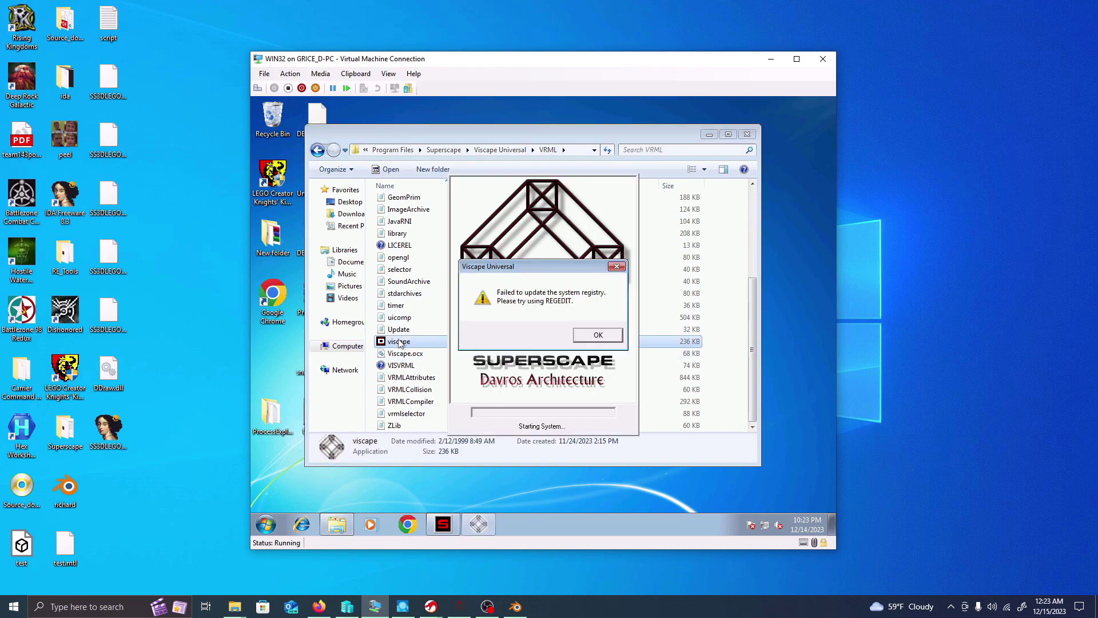
pyautogui.click(592, 338)
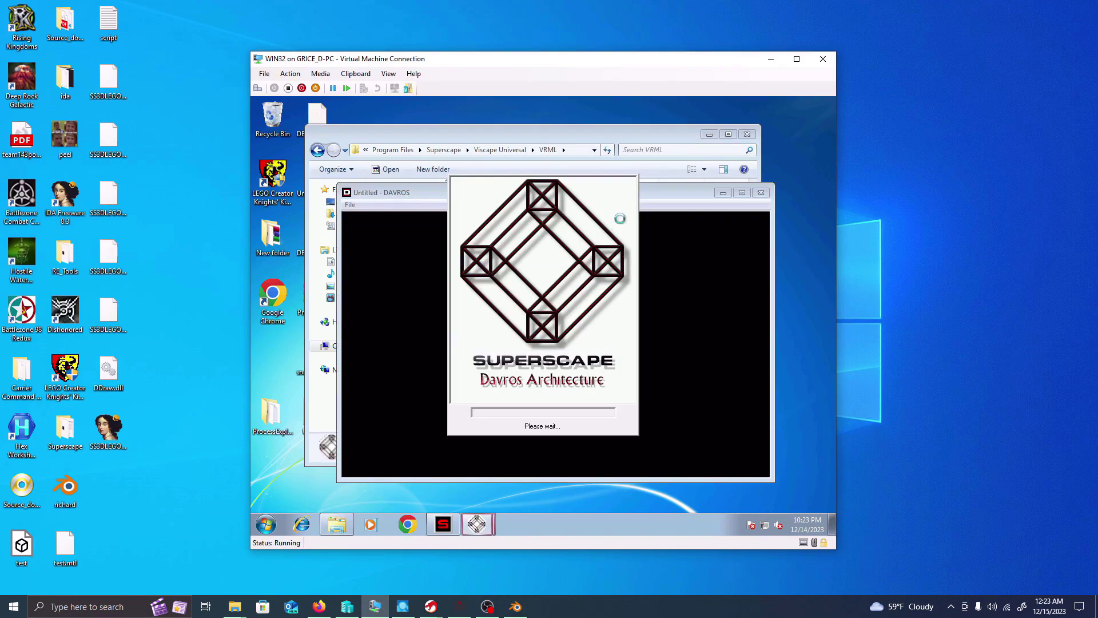
pyautogui.click(761, 193)
# - Try running viscape from Viscape Universal's SVR folder, dismiss its error message, and select the SSWatch application
pyautogui.click(318, 150)
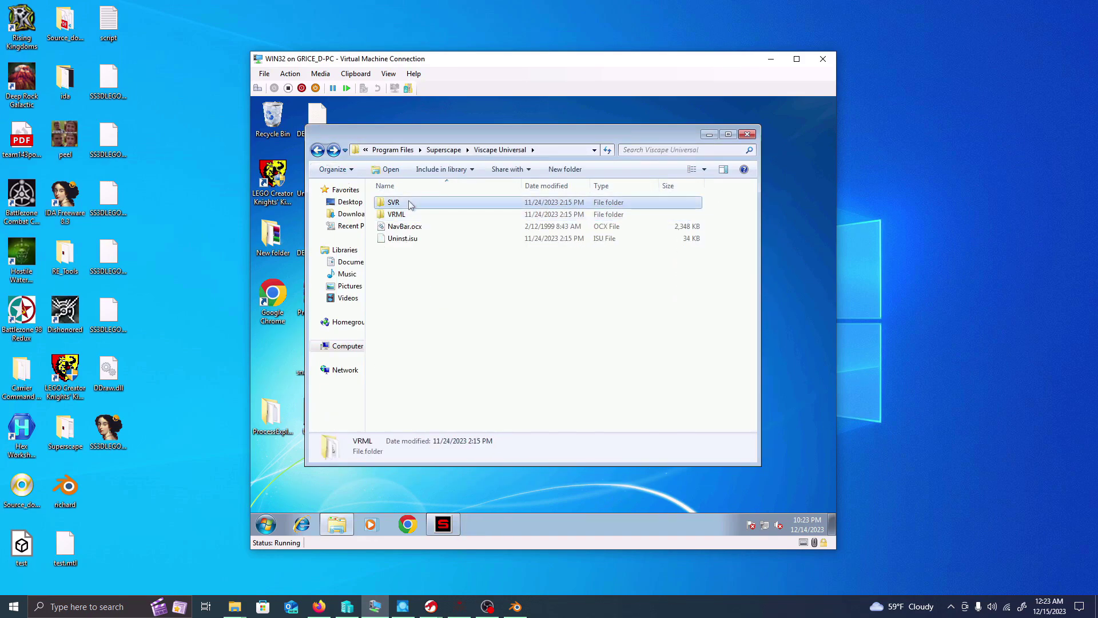
pyautogui.doubleClick(396, 202)
pyautogui.scroll(-2, 405, 369)
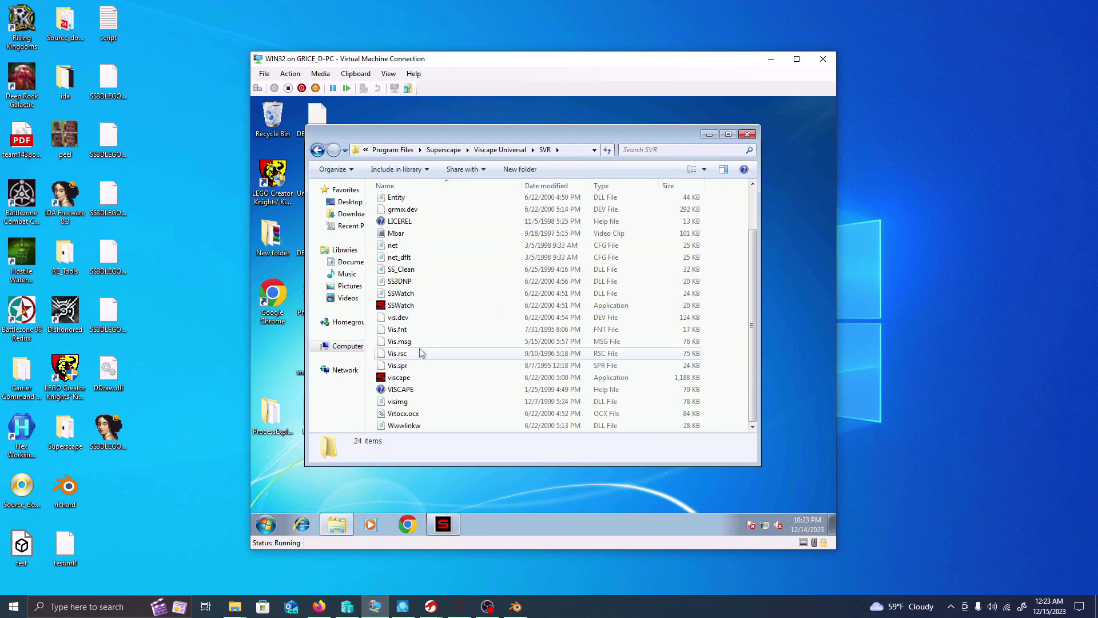
pyautogui.click(420, 308)
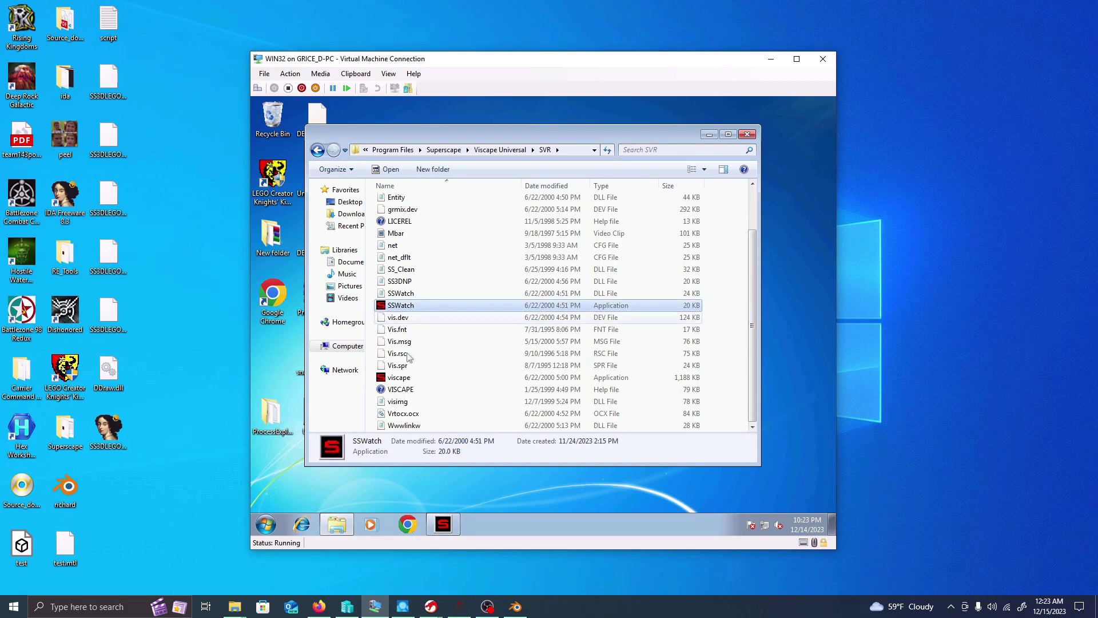
pyautogui.click(404, 380)
pyautogui.doubleClick(405, 381)
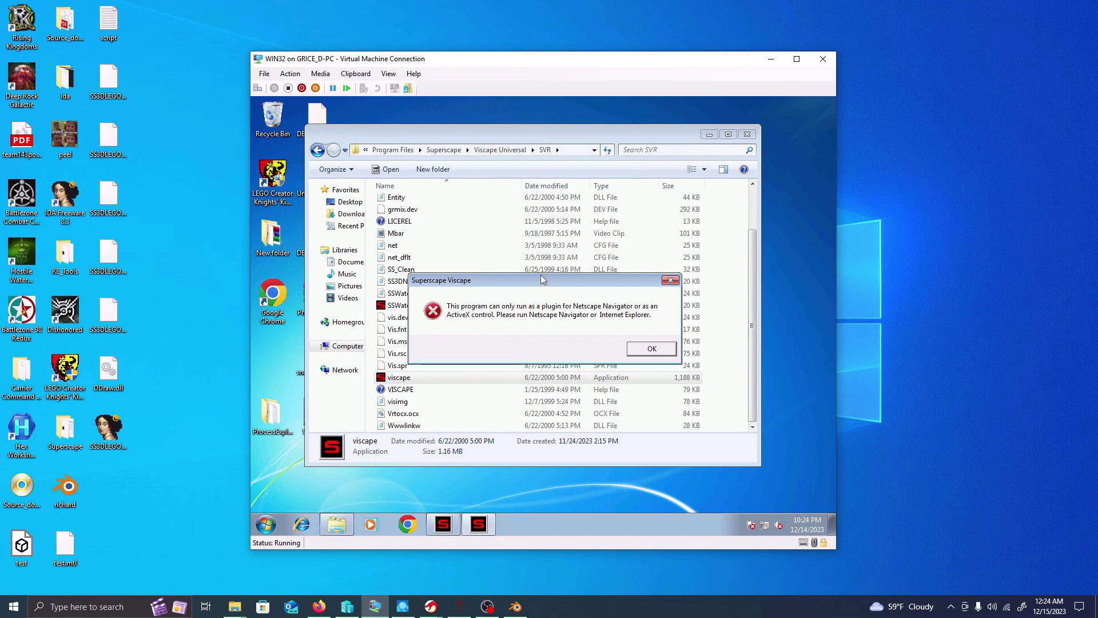
pyautogui.moveTo(542, 280); pyautogui.dragTo(489, 286)
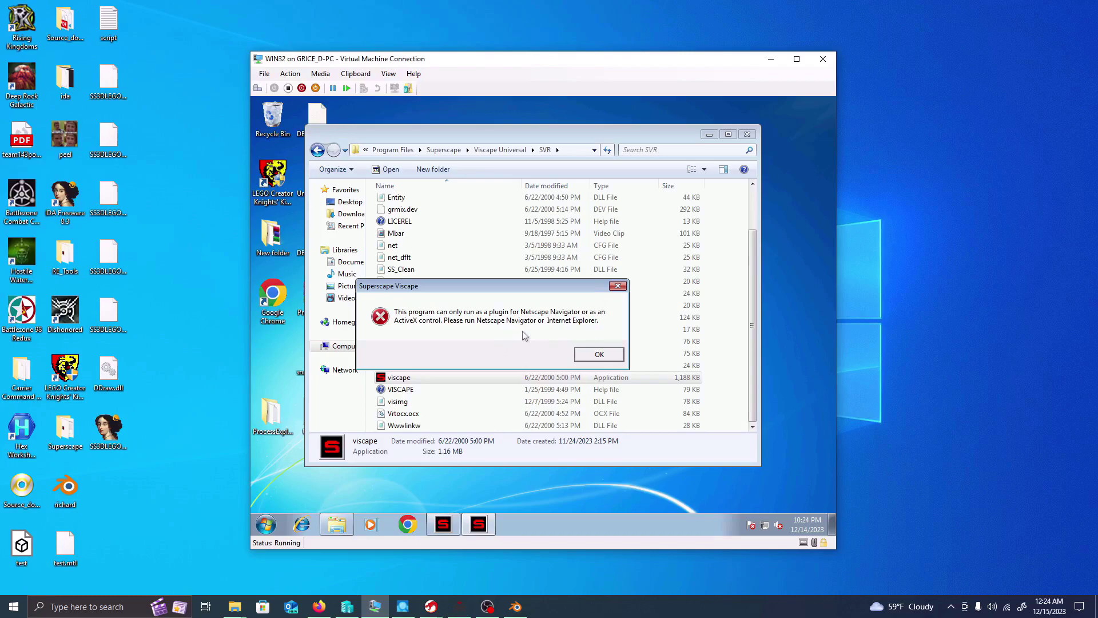
pyautogui.click(599, 354)
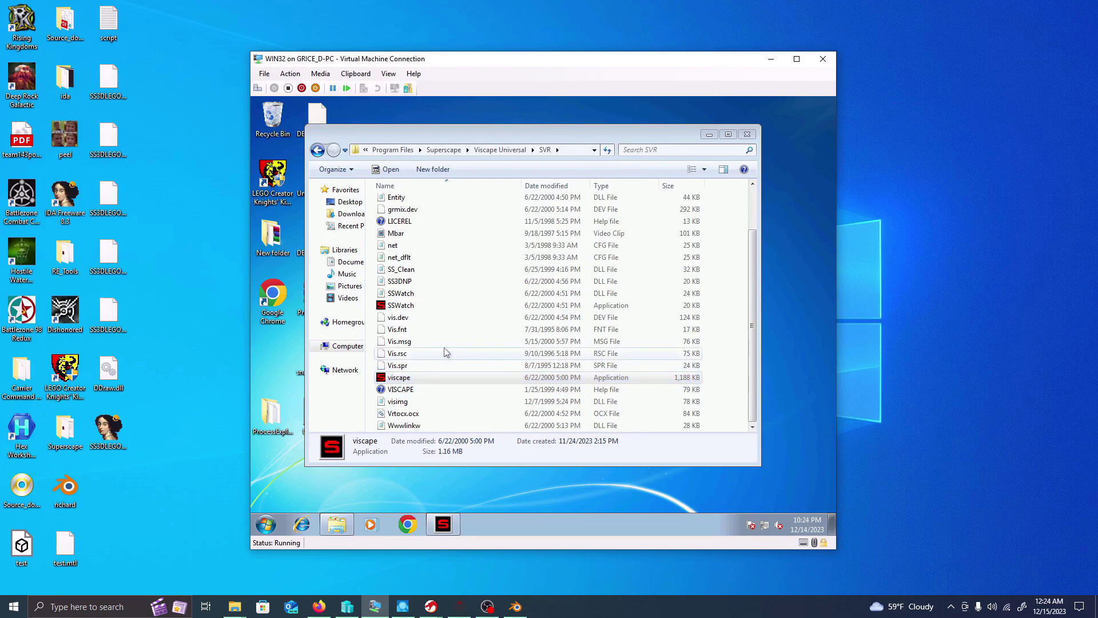
pyautogui.click(416, 305)
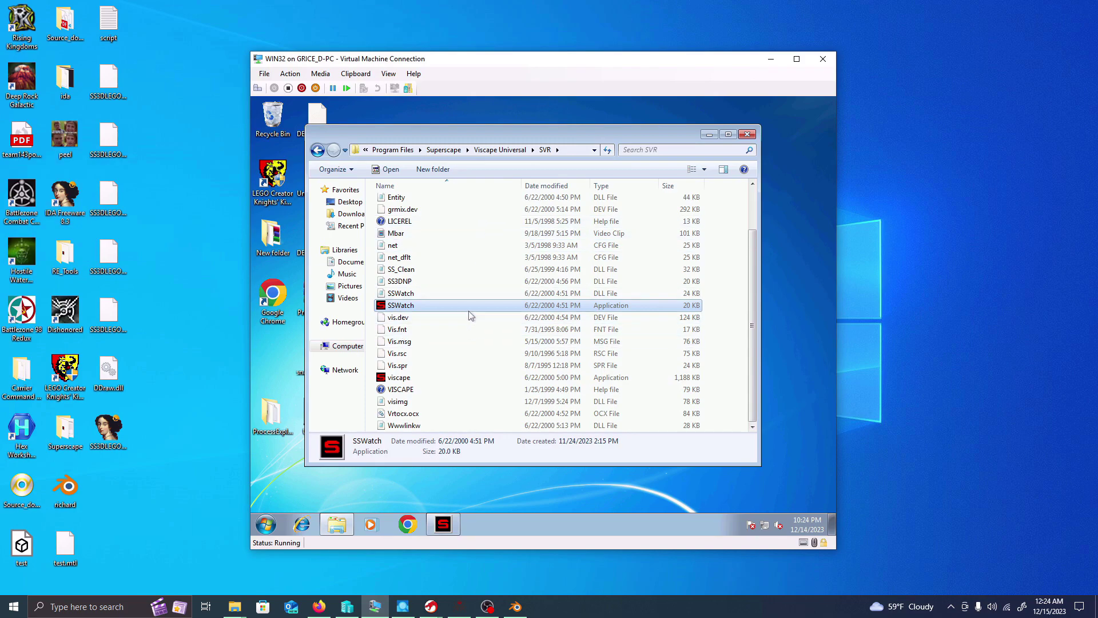
# - Return to the VRT folder under Superscape and select the WVRT application
pyautogui.click(503, 149)
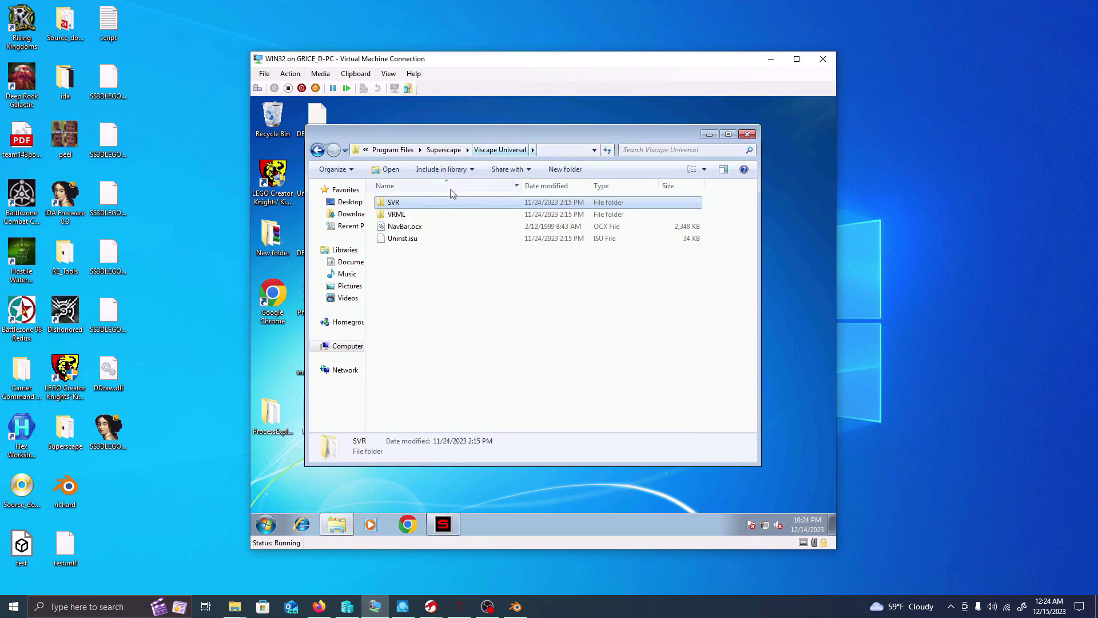
pyautogui.click(318, 150)
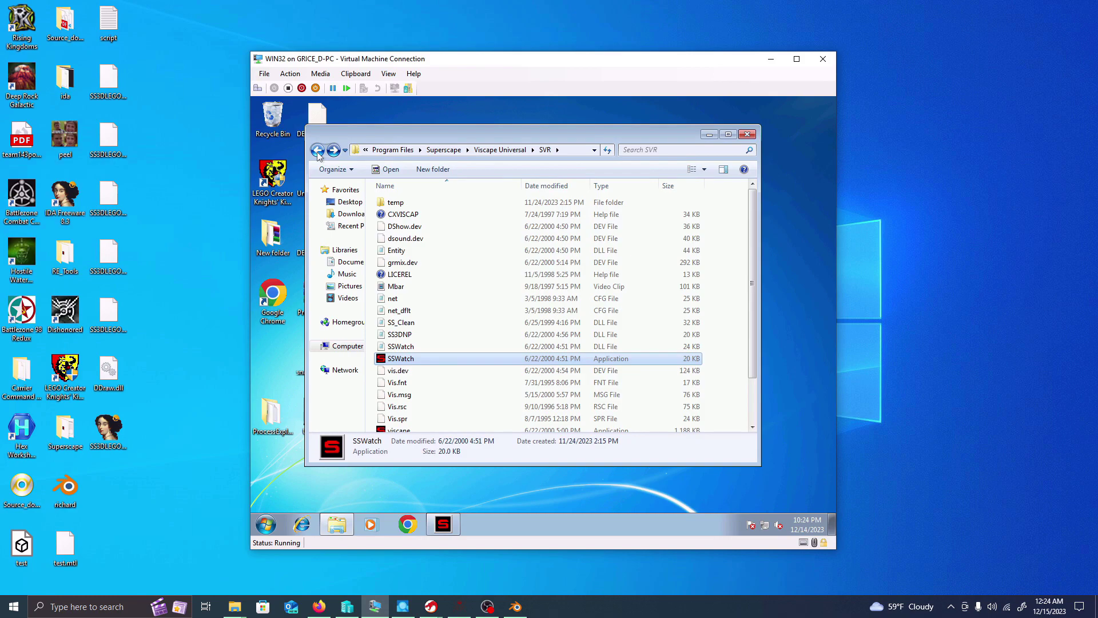
pyautogui.click(317, 150)
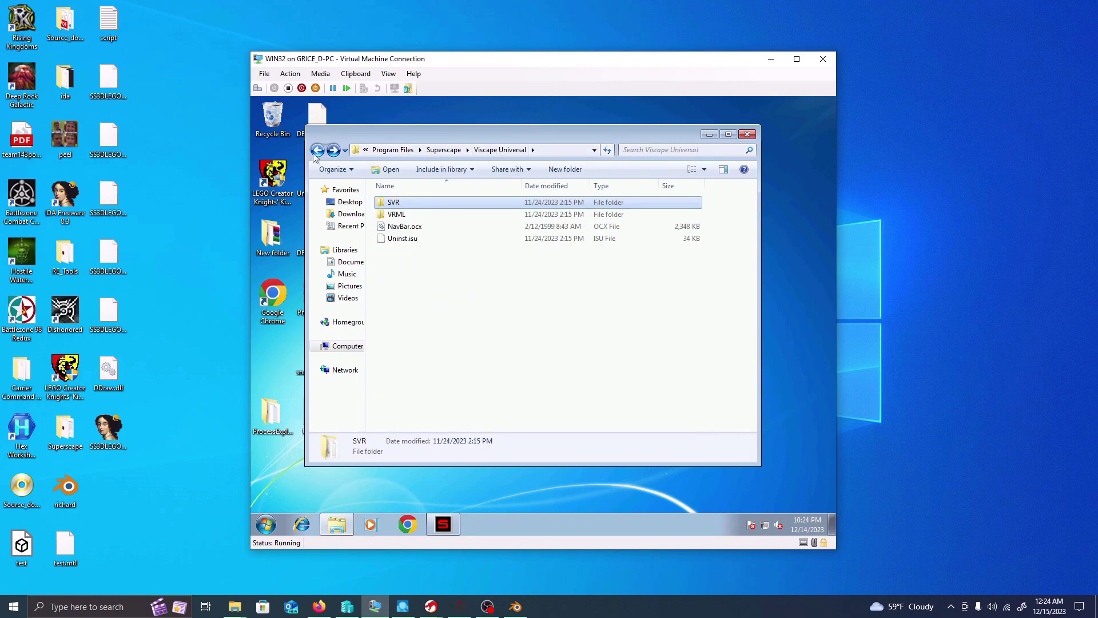
pyautogui.click(318, 150)
pyautogui.doubleClick(423, 262)
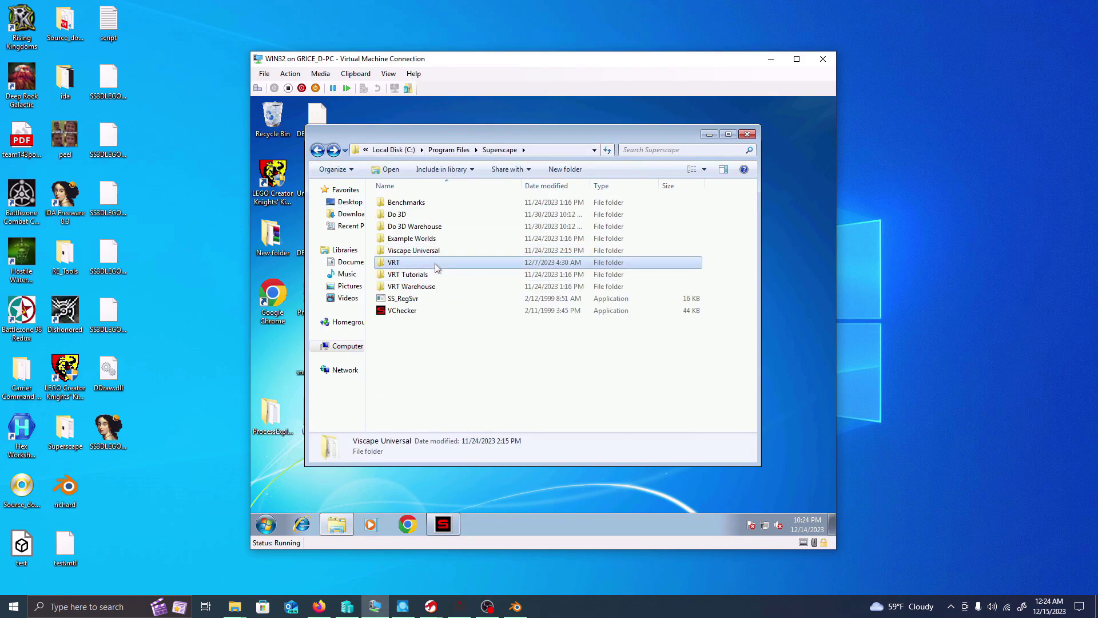
pyautogui.scroll(-10, 458, 256)
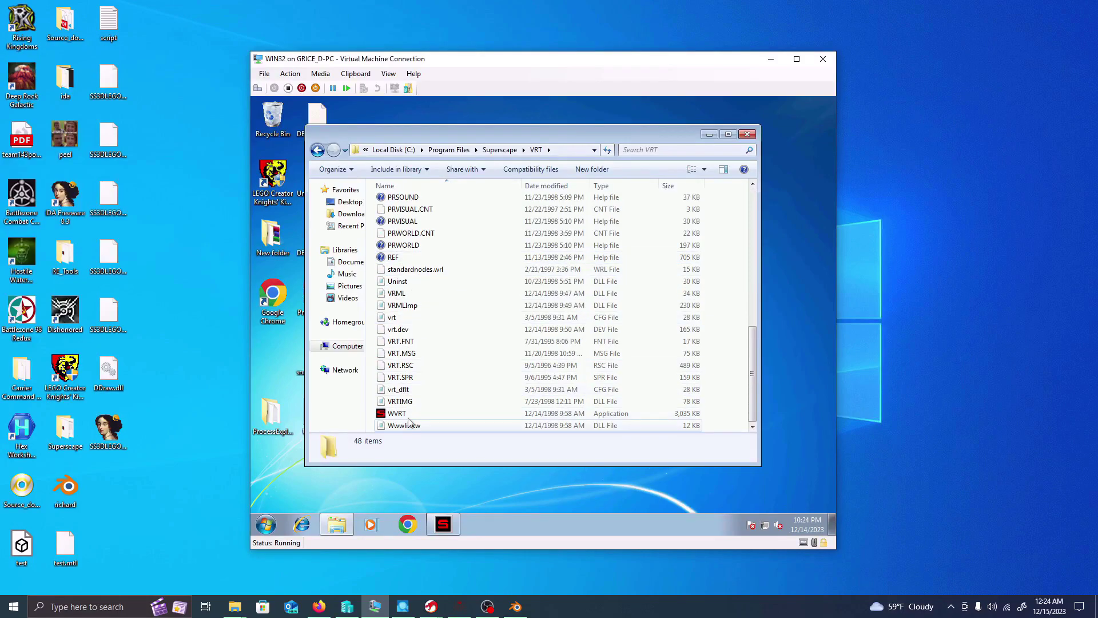
pyautogui.click(449, 414)
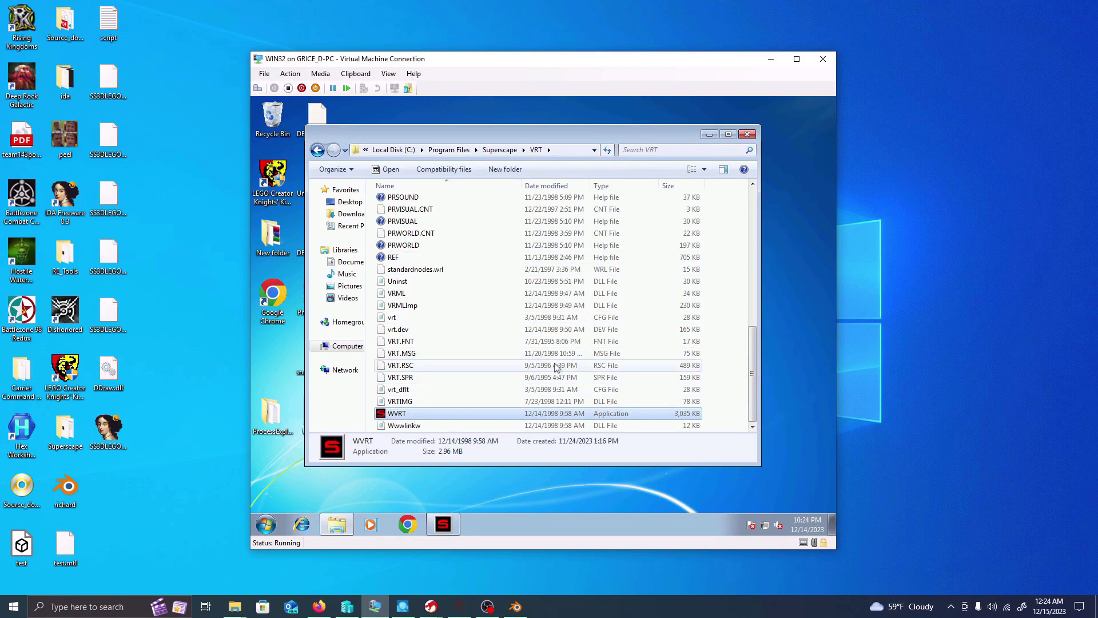
# - Examine the VRT support files VRT.SPR, VRT.RSC, VRT.MSG and VRT.FNT, and look over the surrounding file list
pyautogui.moveTo(401, 419)
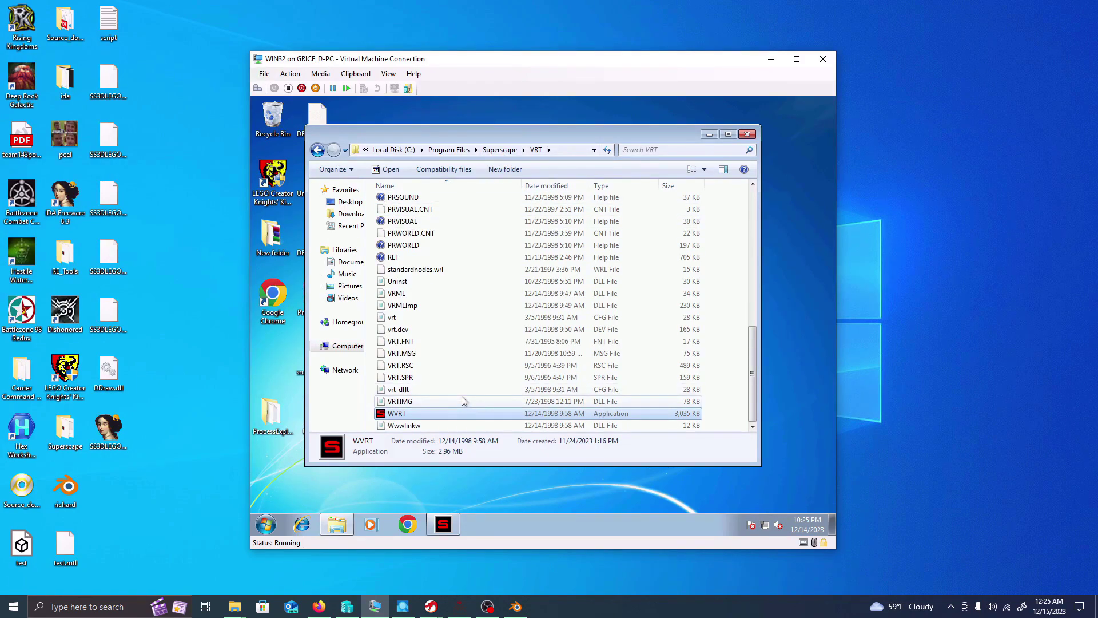
pyautogui.click(413, 379)
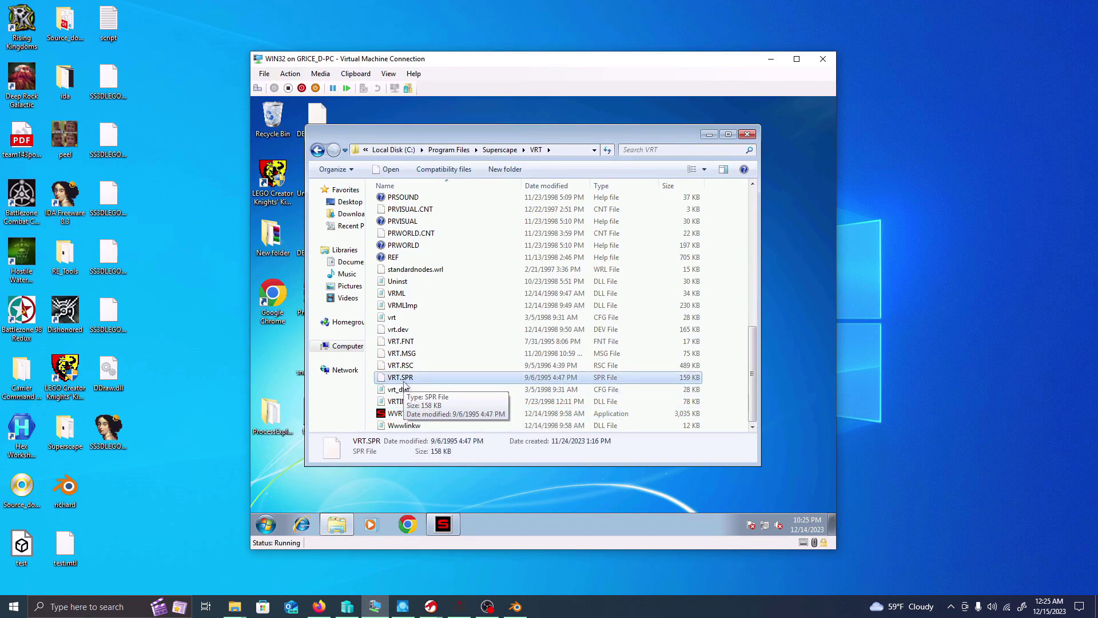
pyautogui.click(407, 368)
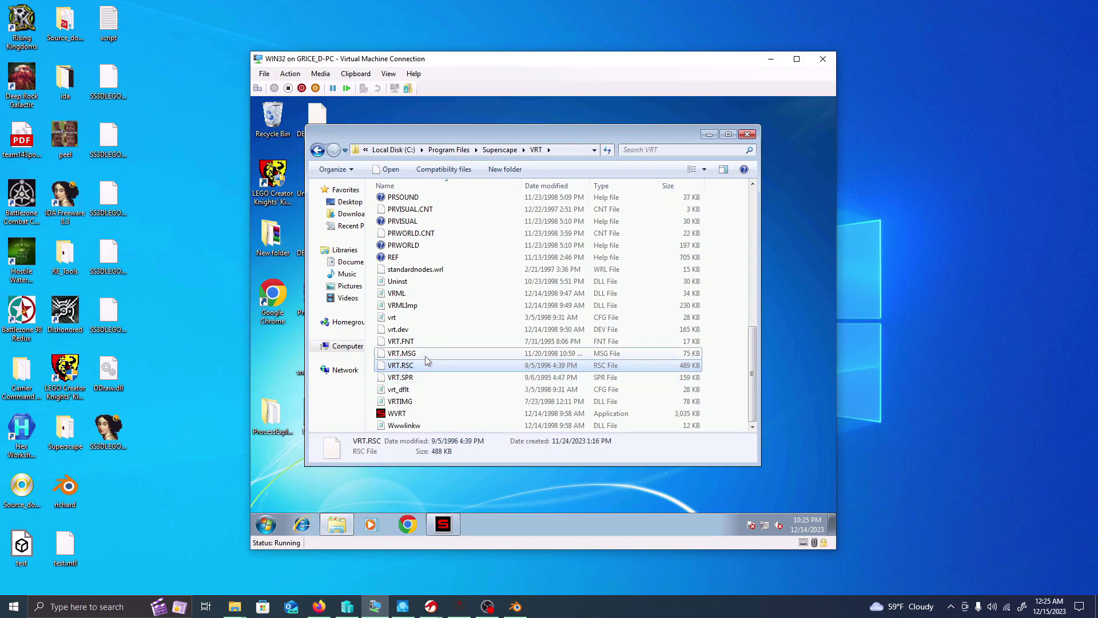
pyautogui.click(425, 356)
pyautogui.click(432, 342)
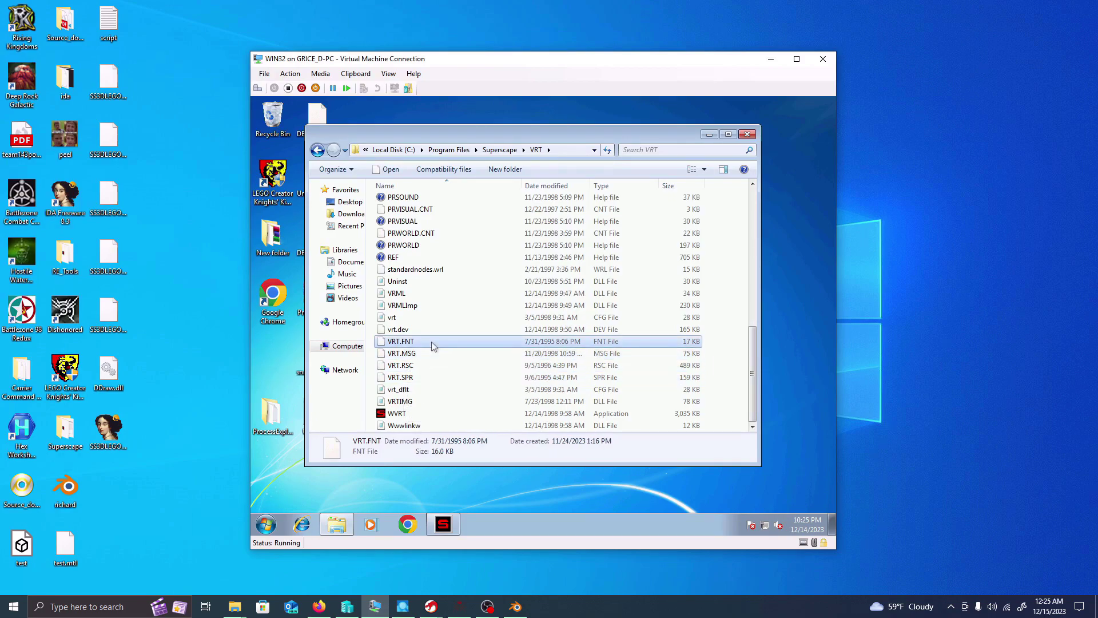
pyautogui.scroll(5, 451, 355)
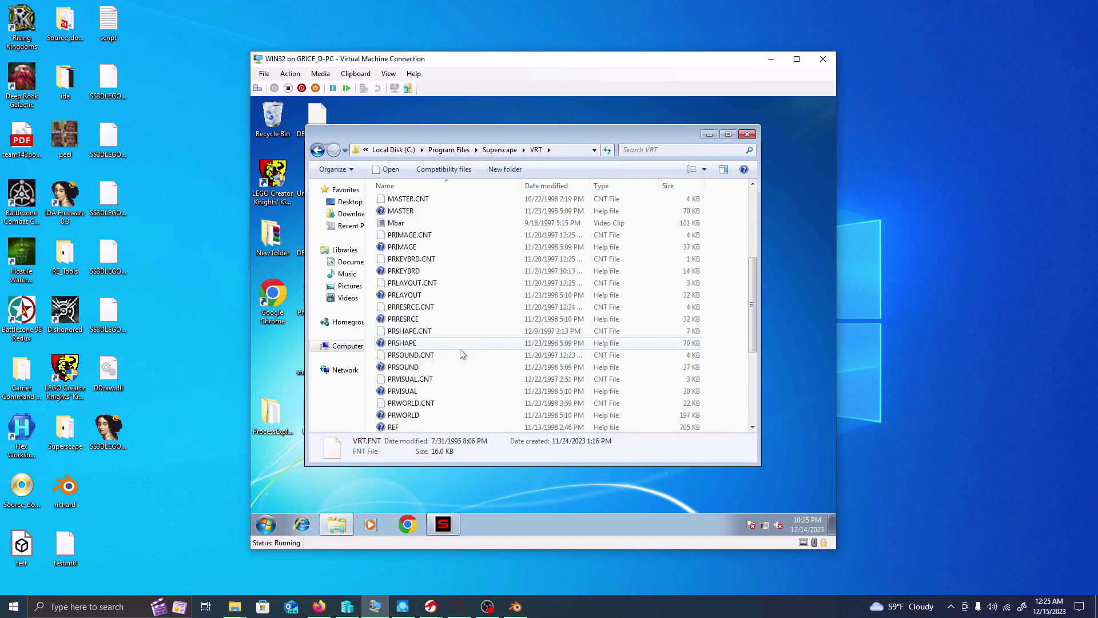
pyautogui.scroll(-5, 457, 358)
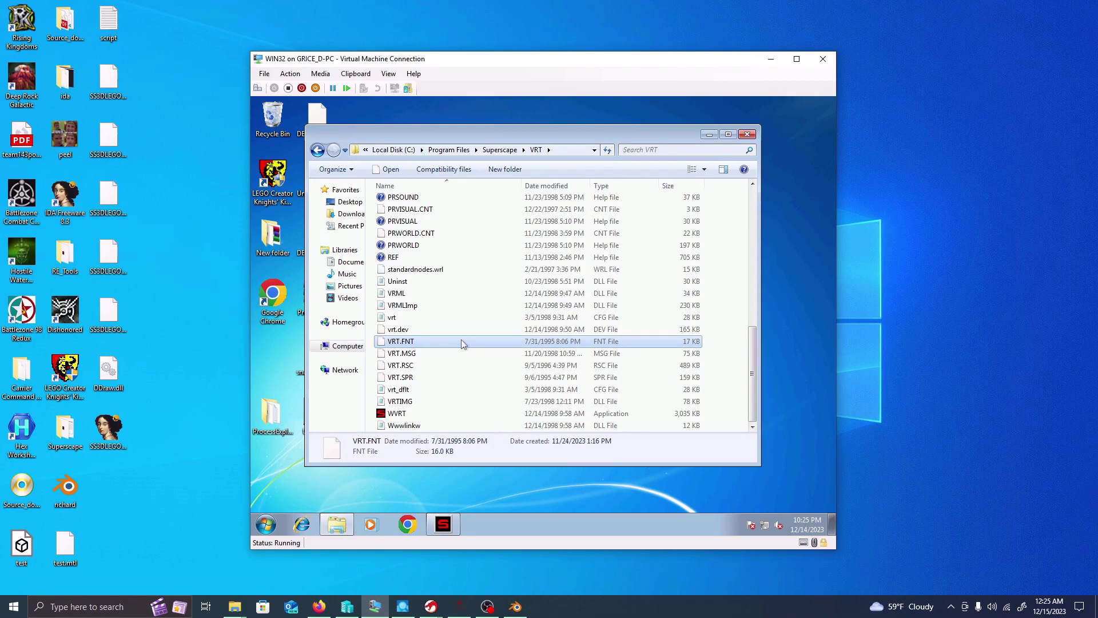
# - Examine the vrt configuration file, the Uninst library and standardnodes.wrl in the VRT folder, looking over the neighbouring files
pyautogui.click(579, 318)
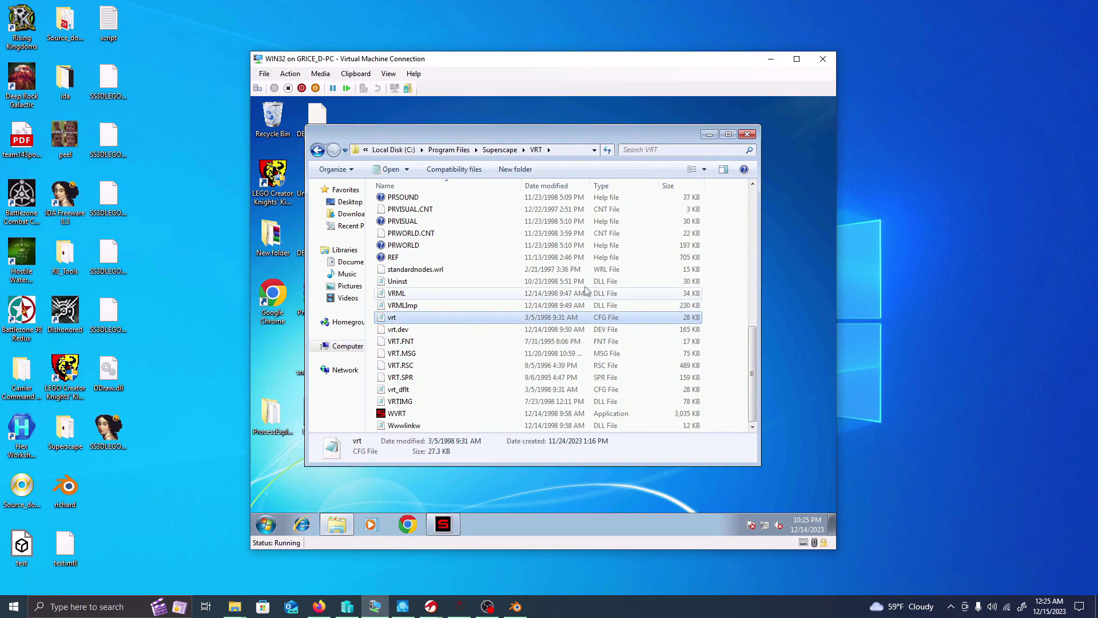
pyautogui.click(586, 283)
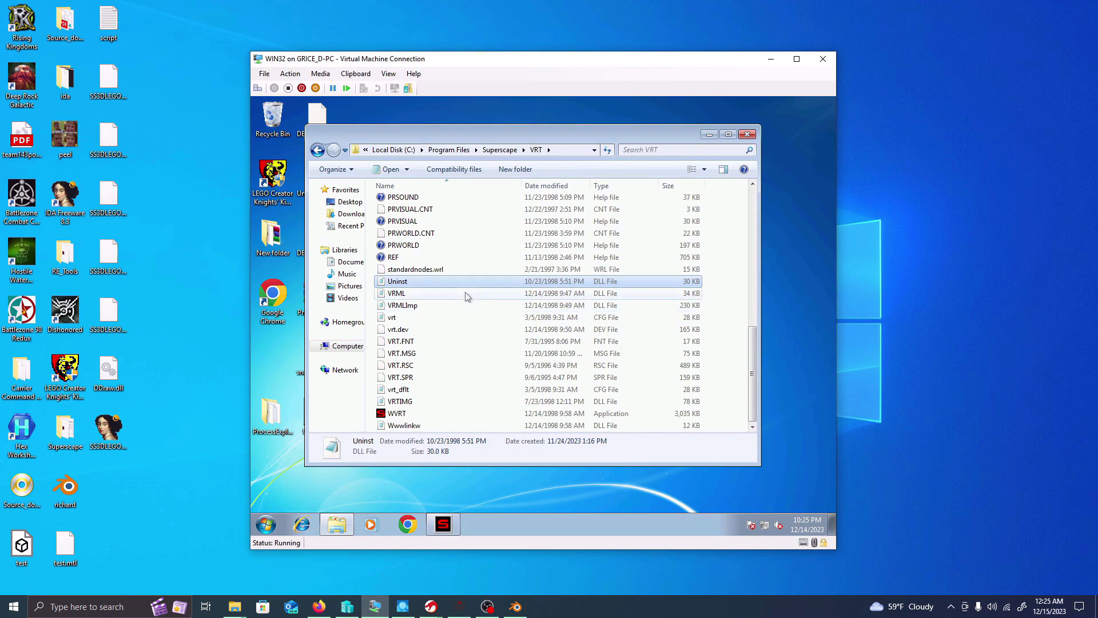
pyautogui.scroll(2, 466, 300)
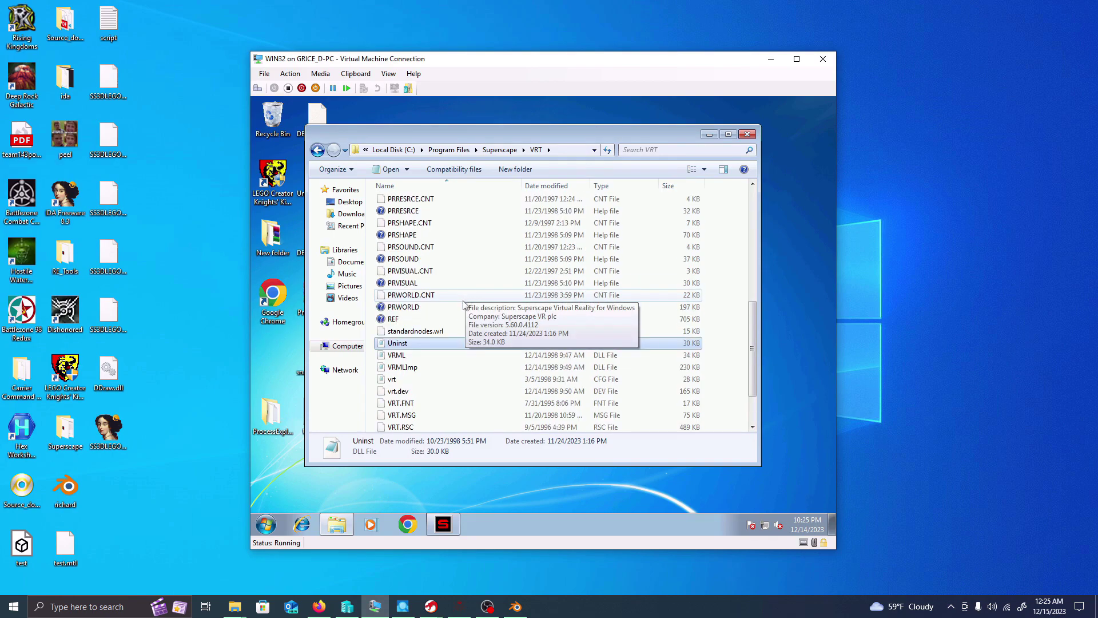
pyautogui.click(416, 331)
pyautogui.scroll(5, 414, 335)
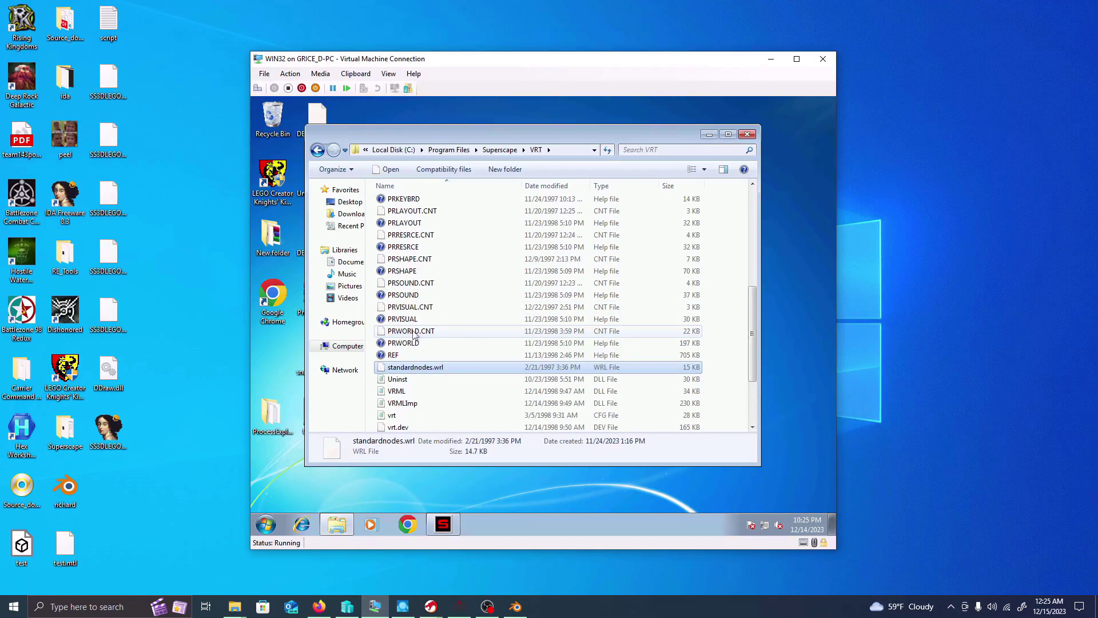
pyautogui.scroll(-8, 414, 335)
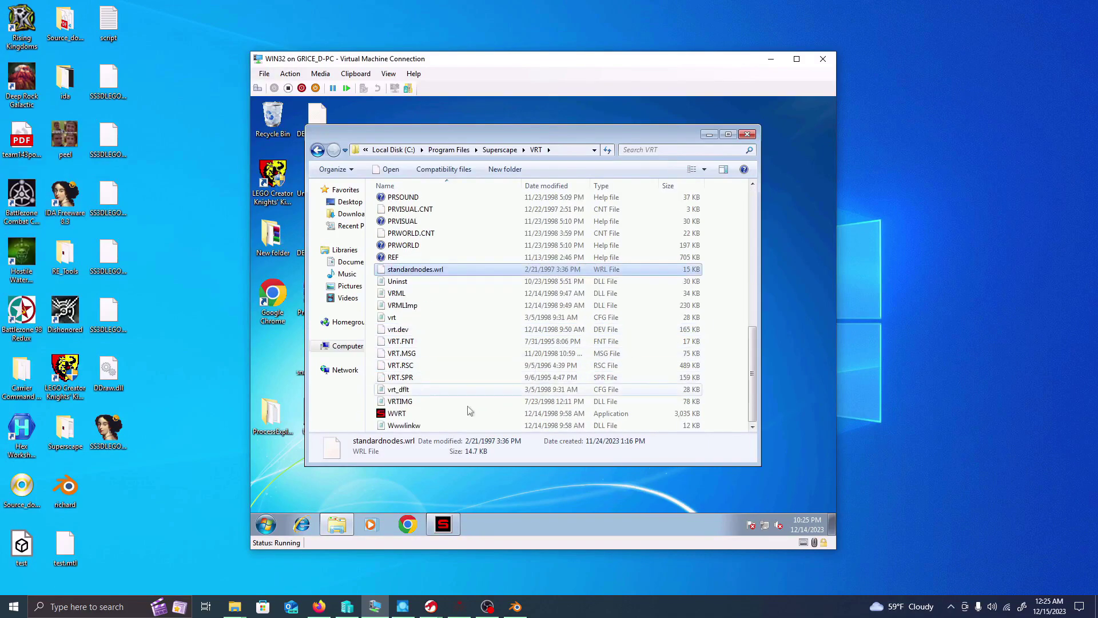
# - Inspect the WVRT application, Wwwlinkw, VRT.SPR and vrt.dev, and look over the rest of the VRT folder
pyautogui.click(390, 413)
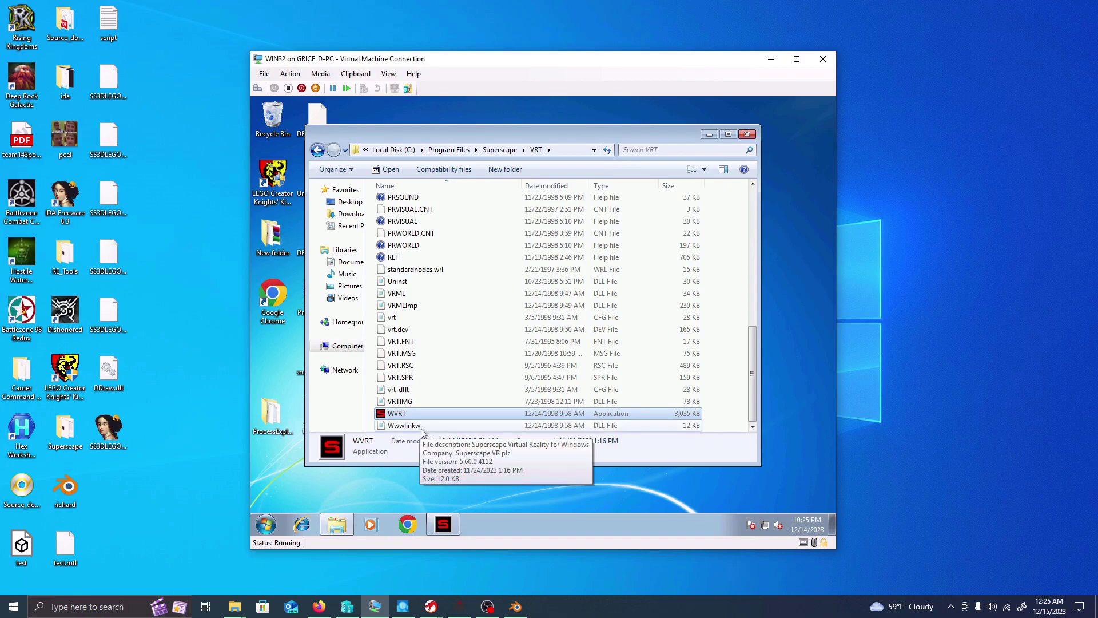
pyautogui.click(411, 426)
pyautogui.click(424, 380)
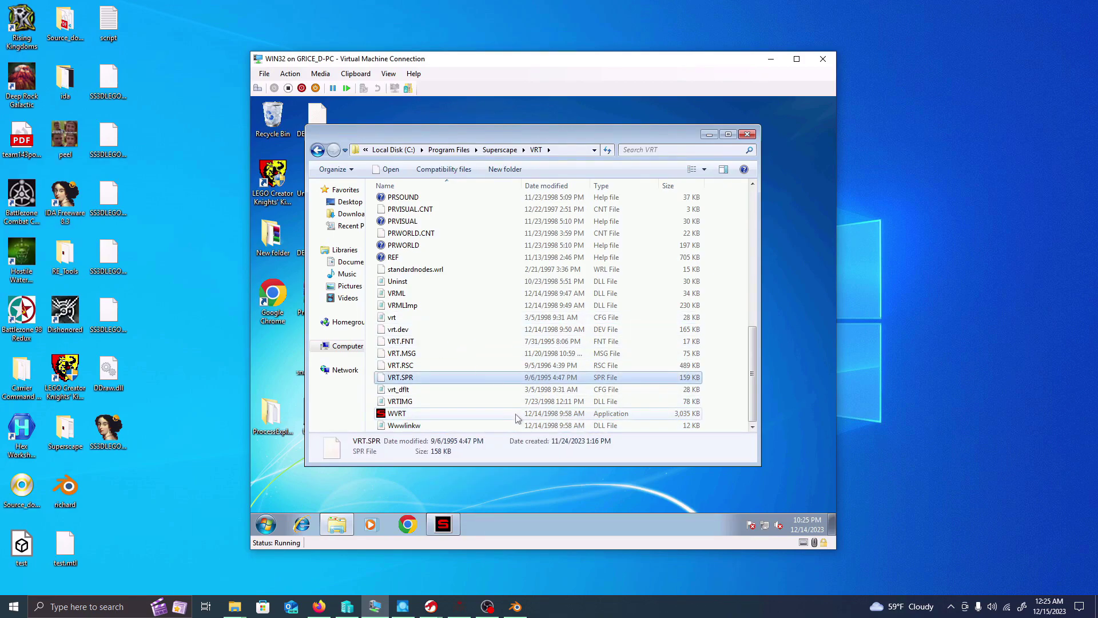
pyautogui.scroll(2, 566, 403)
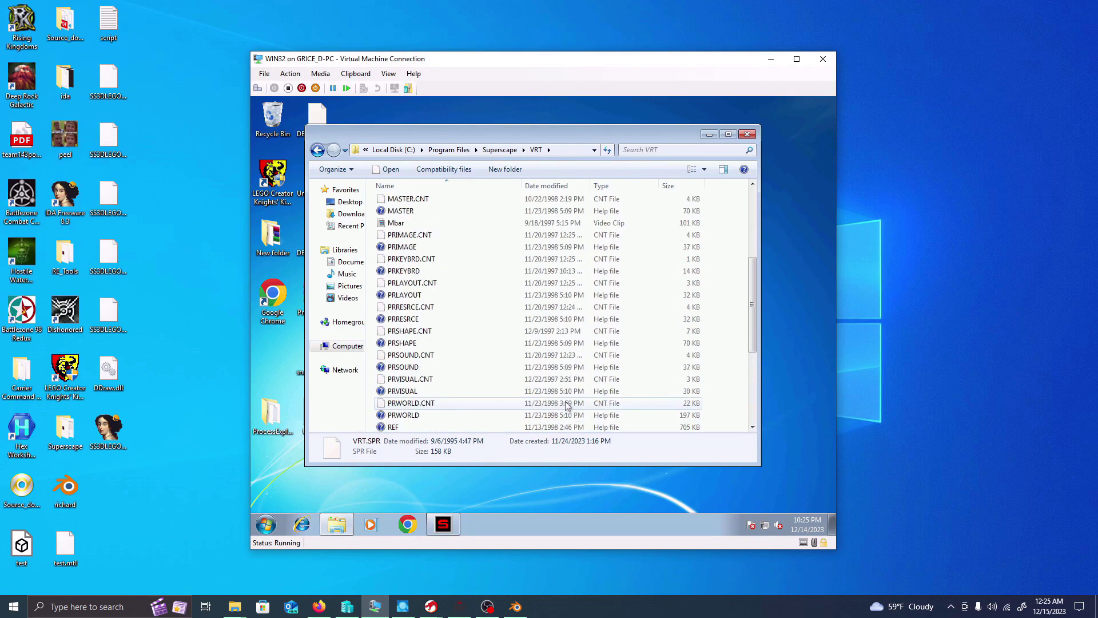
pyautogui.scroll(-2, 515, 377)
pyautogui.click(407, 330)
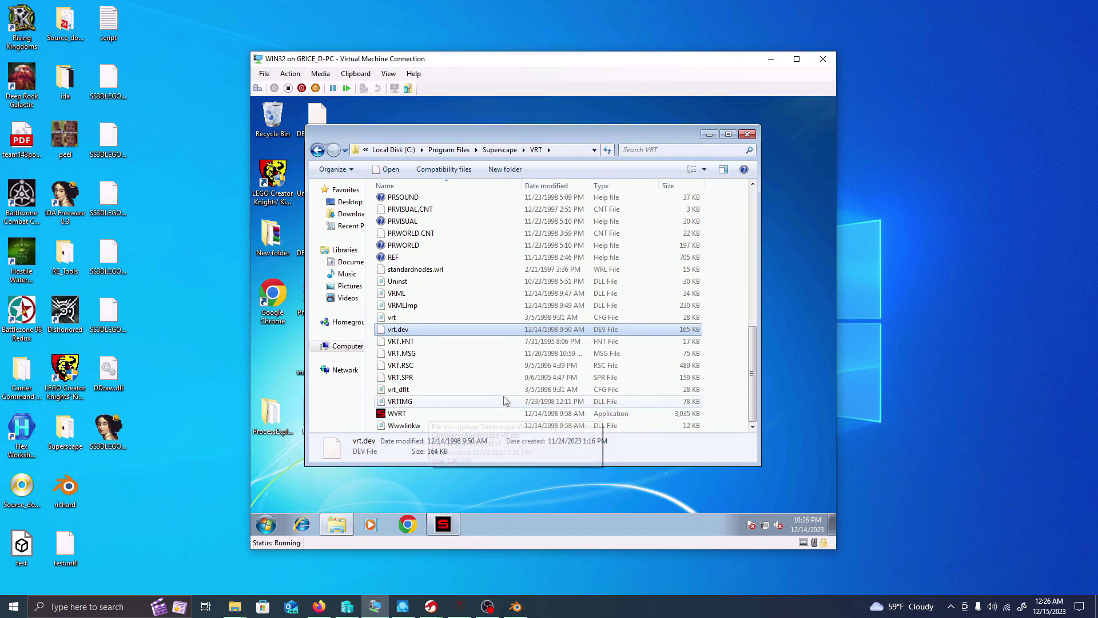
pyautogui.scroll(8, 505, 398)
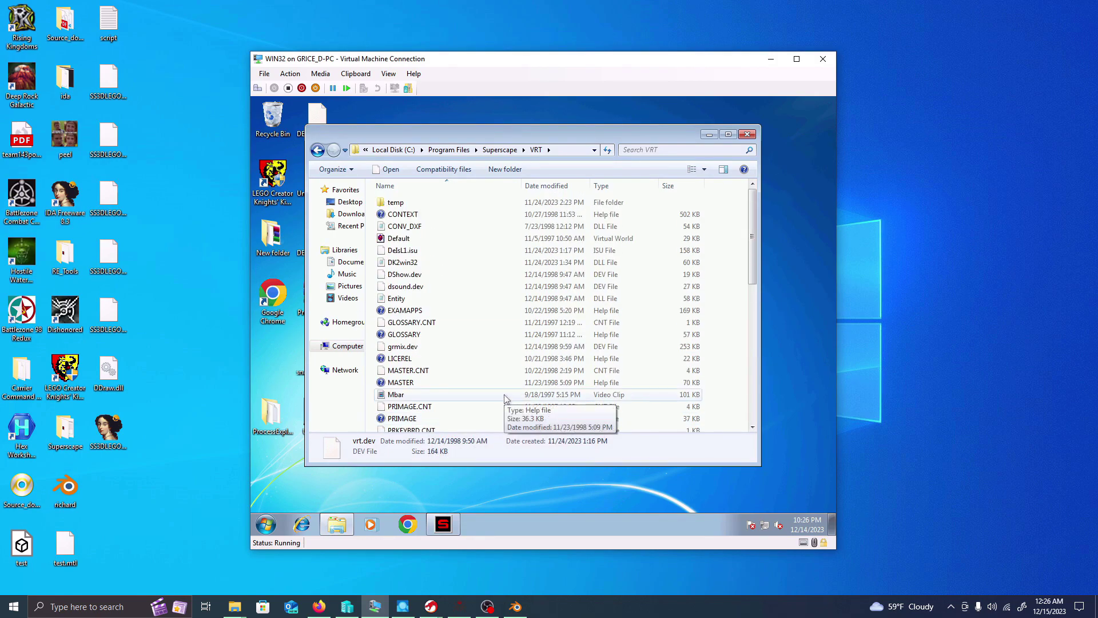
pyautogui.scroll(-8, 506, 399)
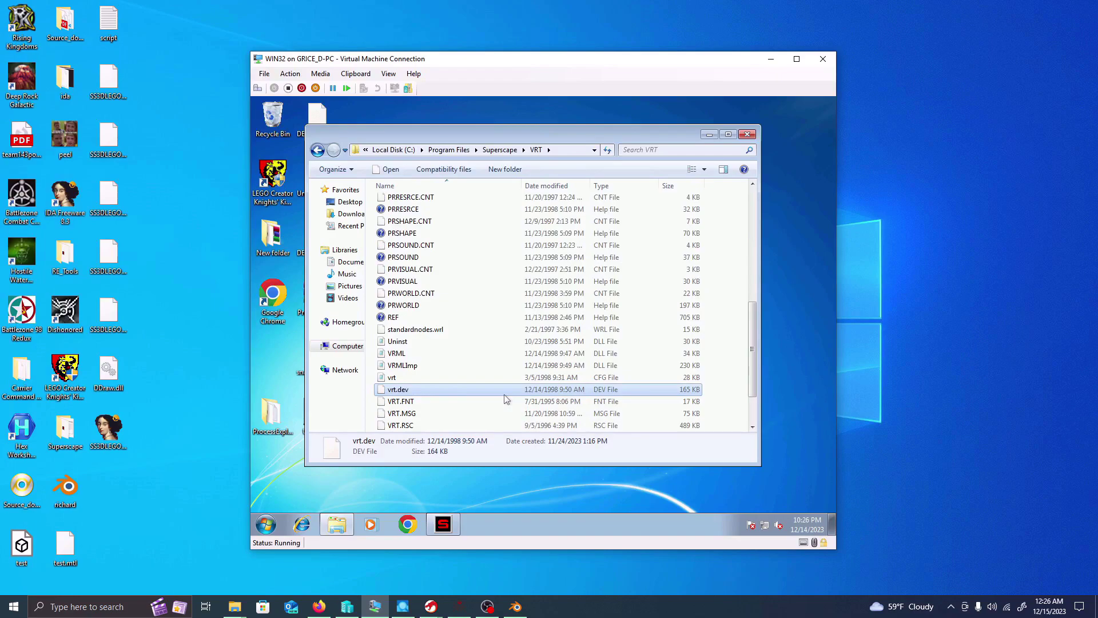
# - Clear the host desktop of open windows and switch to the Imgur album in Firefox
pyautogui.press('super+d')
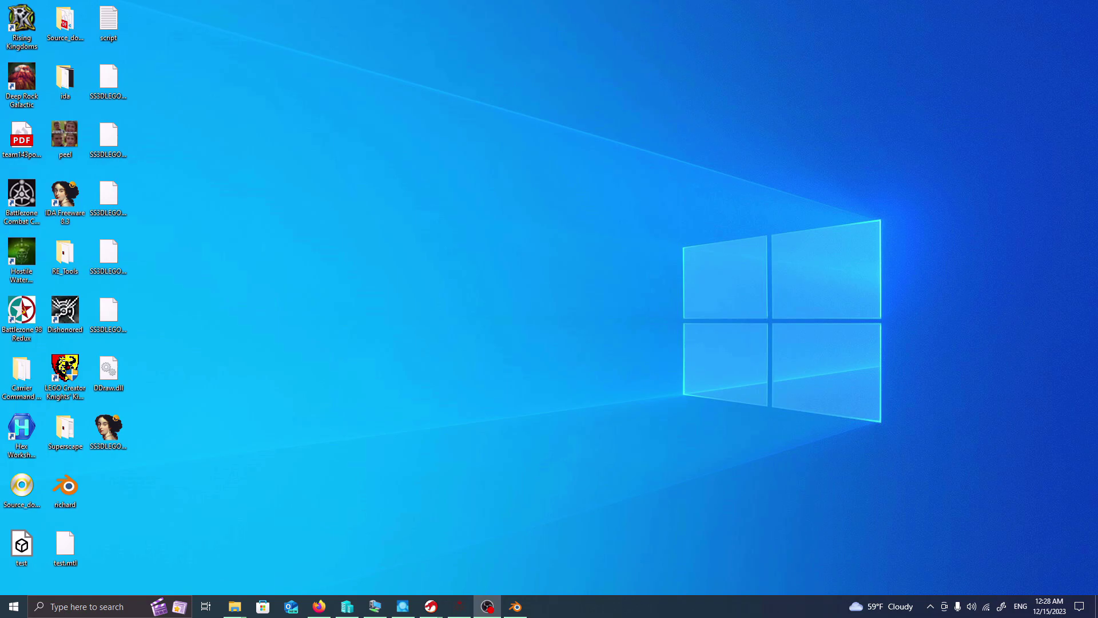
pyautogui.click(624, 247)
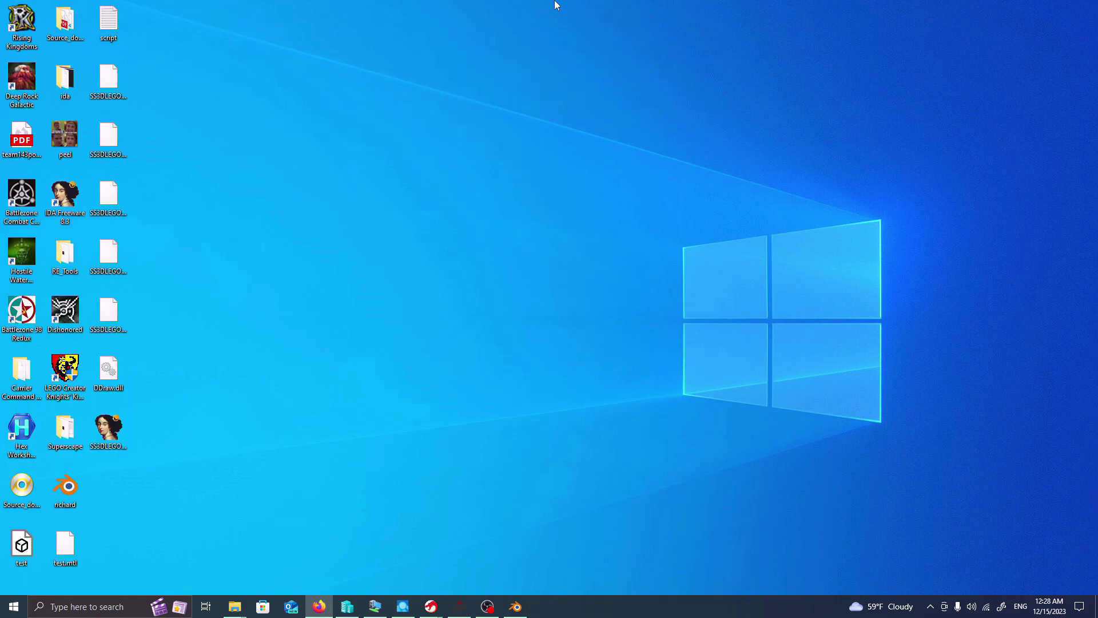
pyautogui.hotkey('alt', 'Tab')
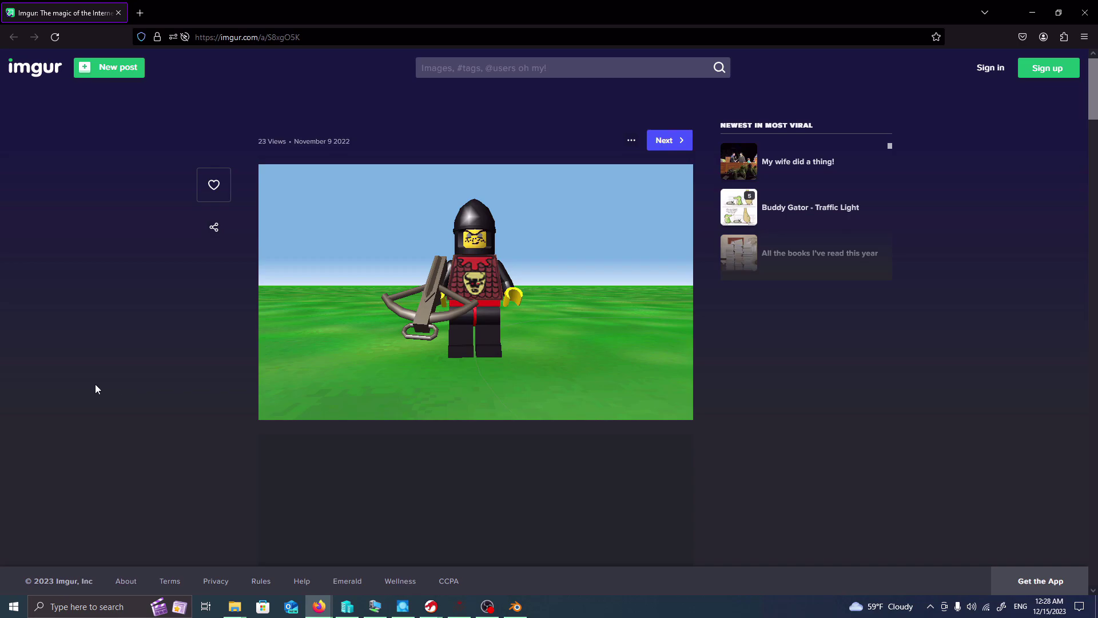
# - Examine the album's LEGO knight render, the grass, face and torso textures, and the Blender screenshots of the ripped meshes
pyautogui.scroll(-9, 454, 334)
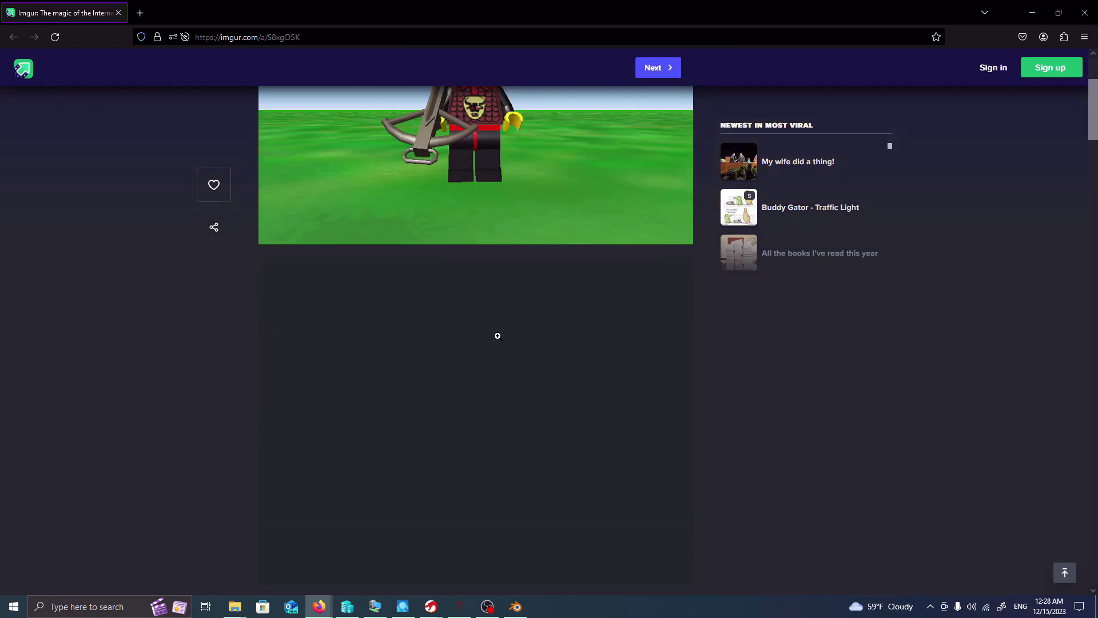
pyautogui.scroll(-2, 400, 212)
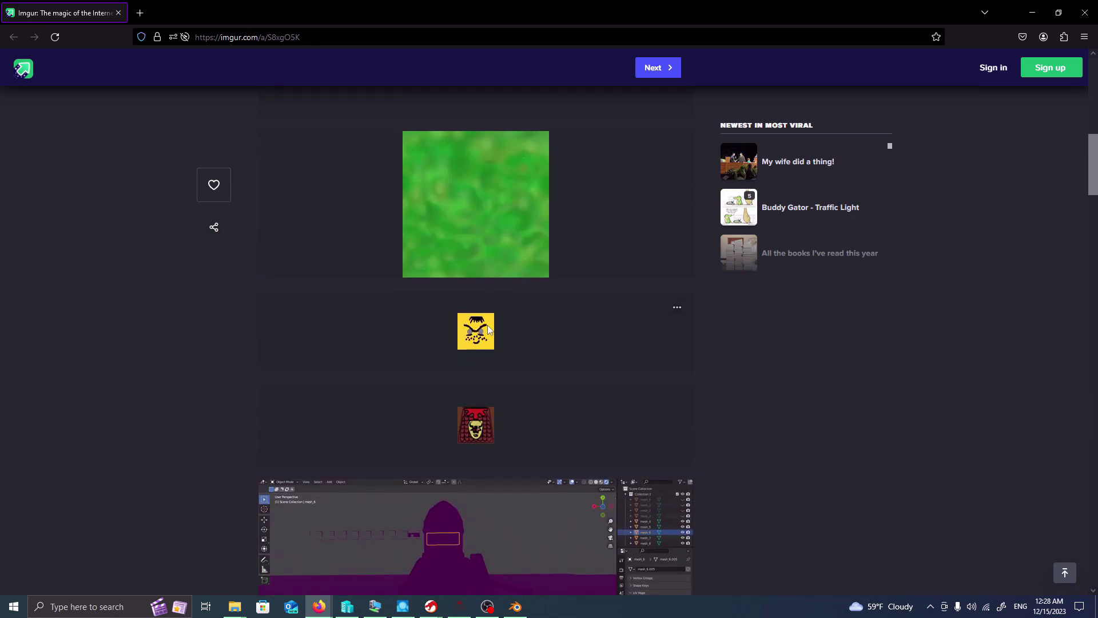
pyautogui.scroll(-2, 482, 289)
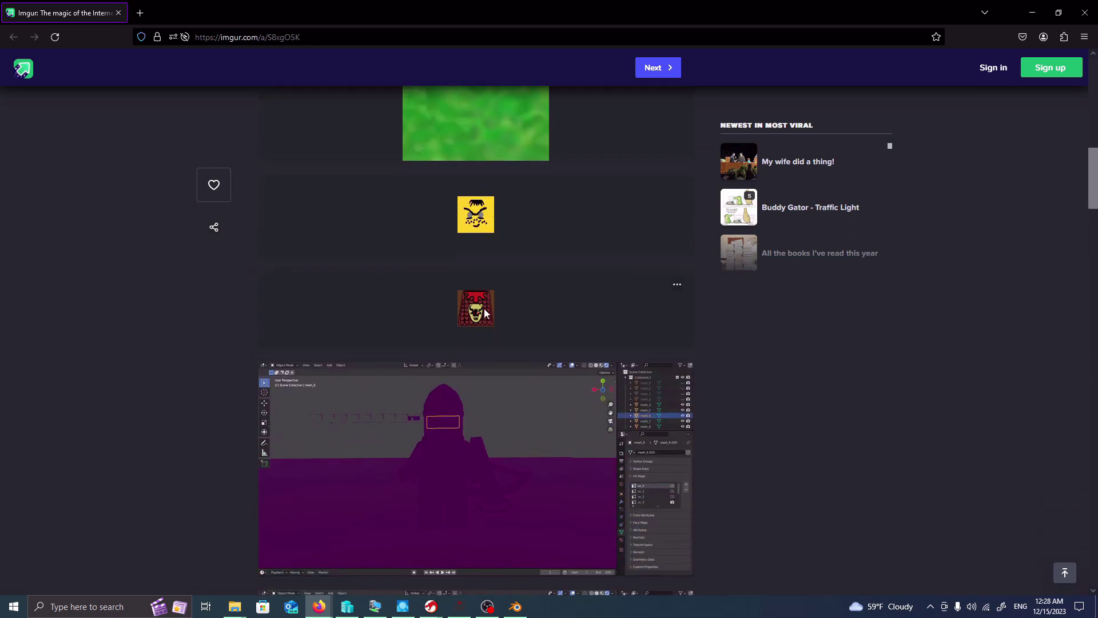
pyautogui.scroll(-3, 699, 312)
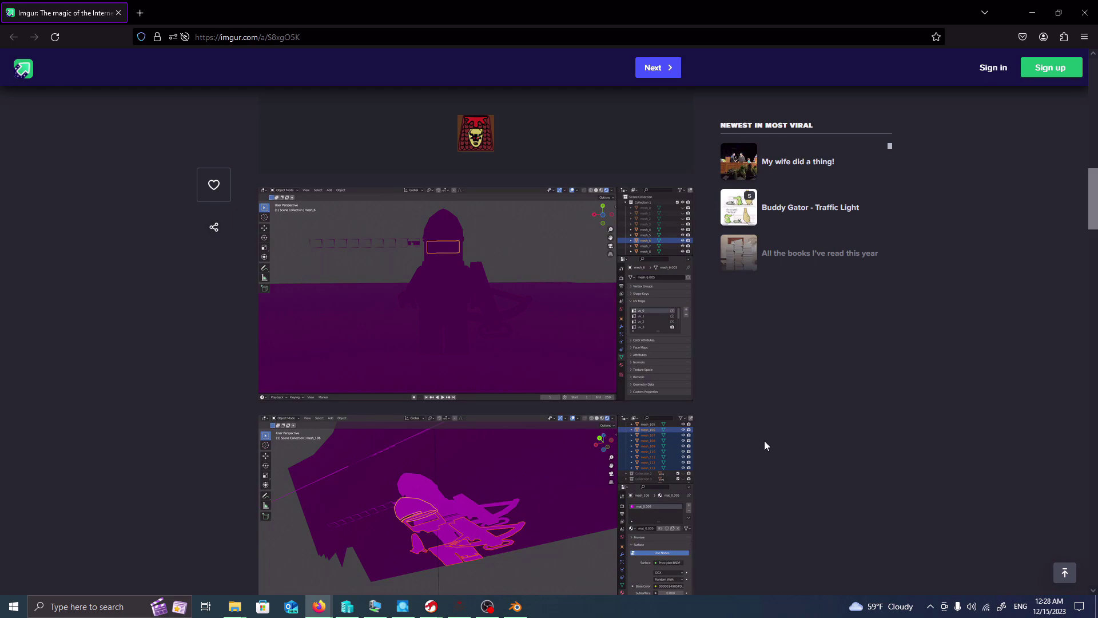
pyautogui.scroll(-3, 543, 317)
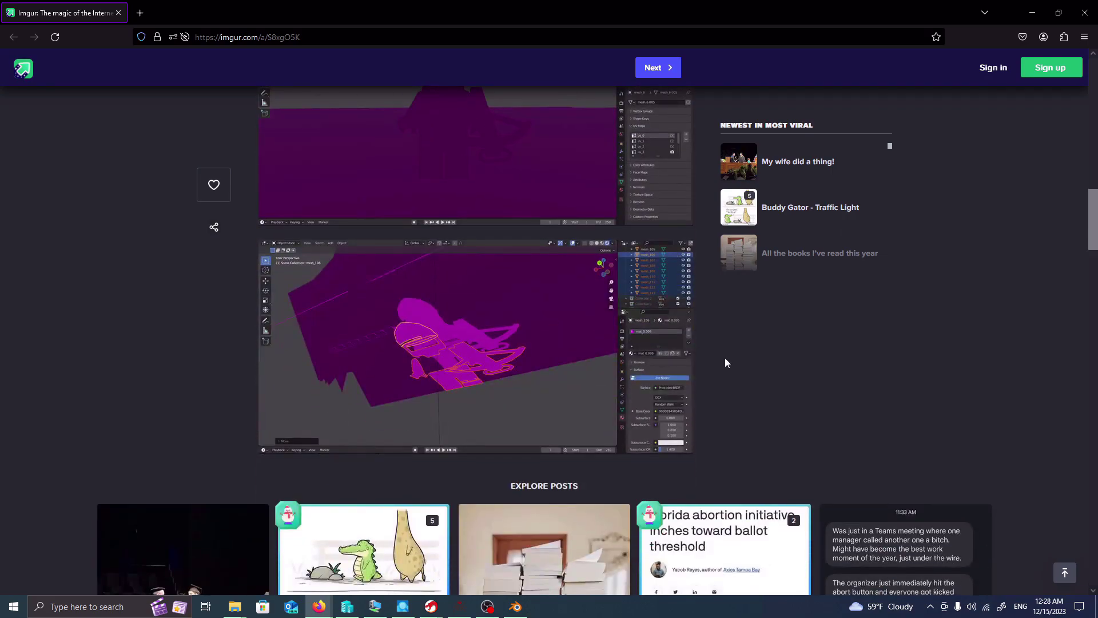
pyautogui.scroll(1, 779, 399)
pyautogui.scroll(1, 779, 399)
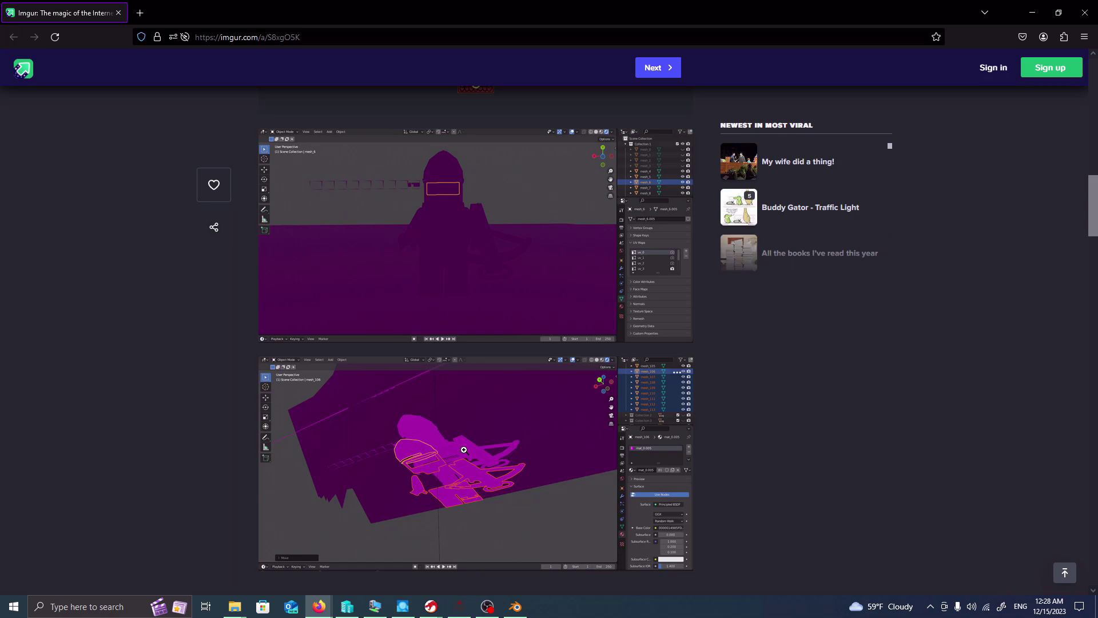
pyautogui.scroll(3, 465, 462)
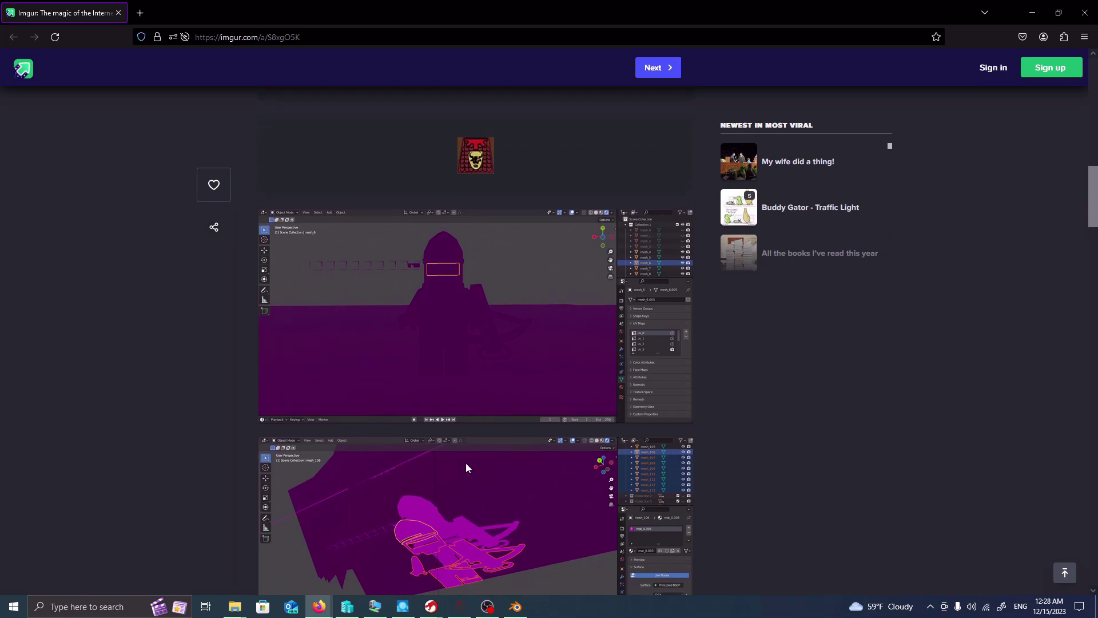
pyautogui.scroll(-3, 466, 462)
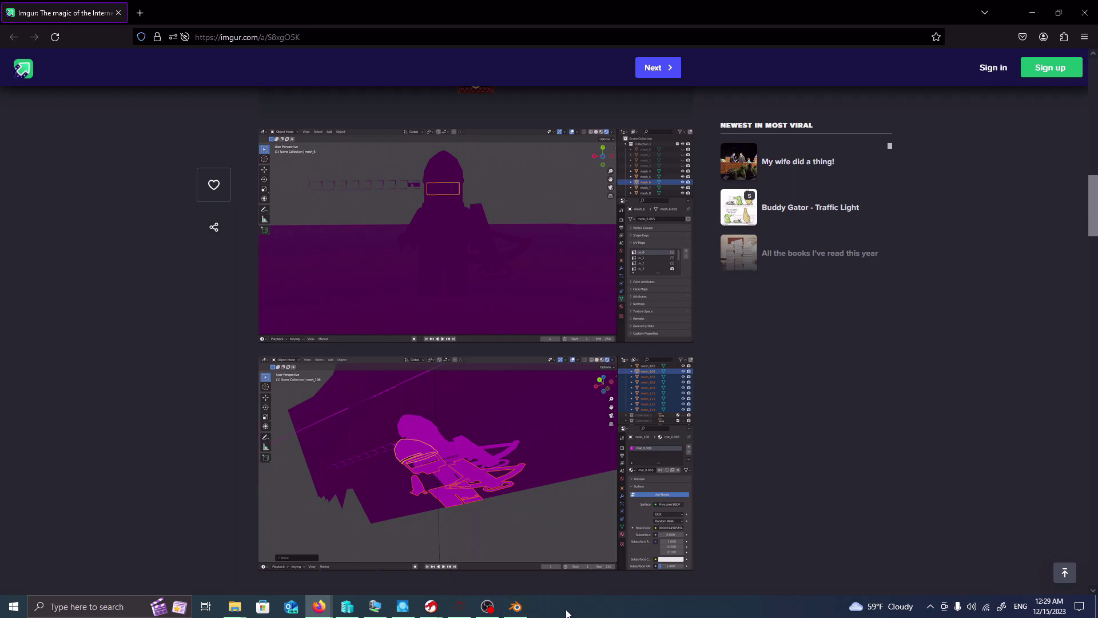
# - Switch to Blender and step through the LEGO scene's meshes one by one from mesh_106 to mesh_123
pyautogui.click(515, 607)
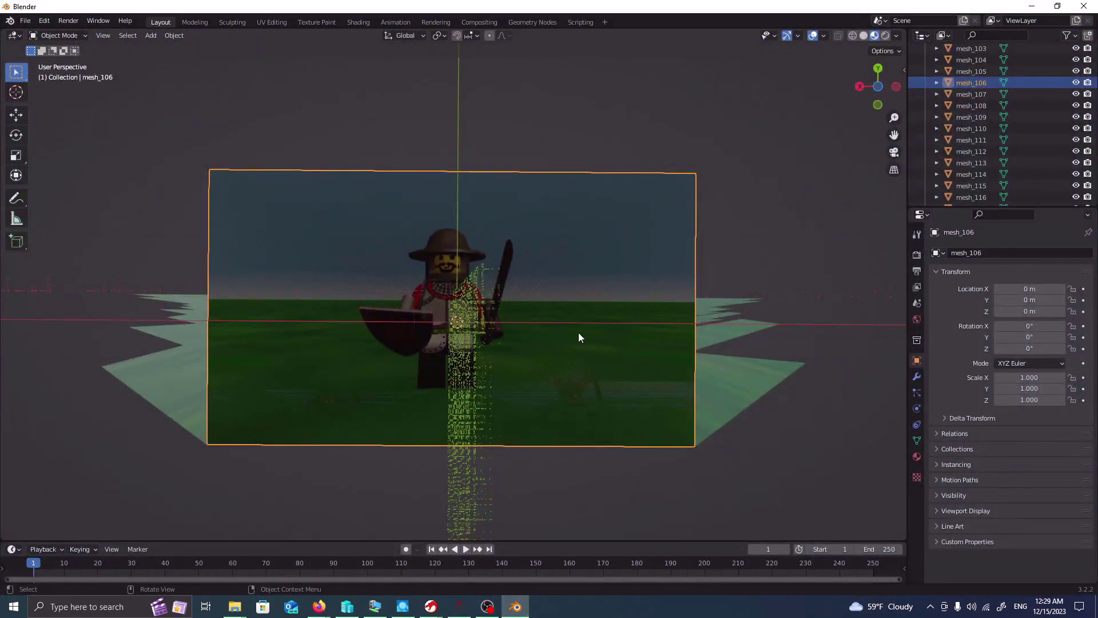
pyautogui.scroll(6, 578, 332)
pyautogui.scroll(-4, 565, 352)
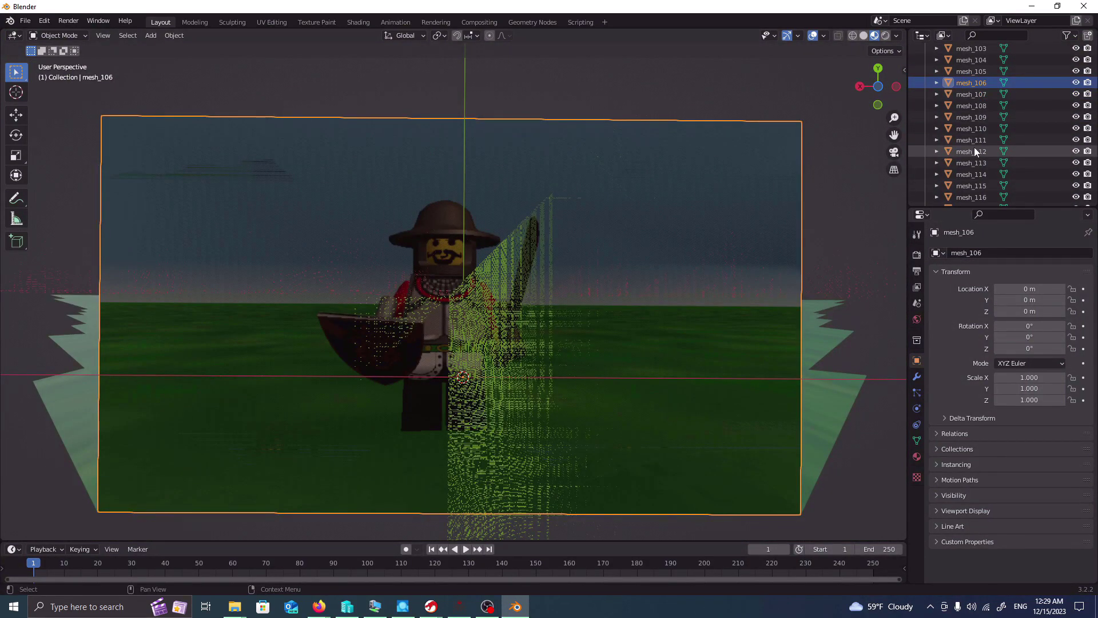
pyautogui.press('Down')
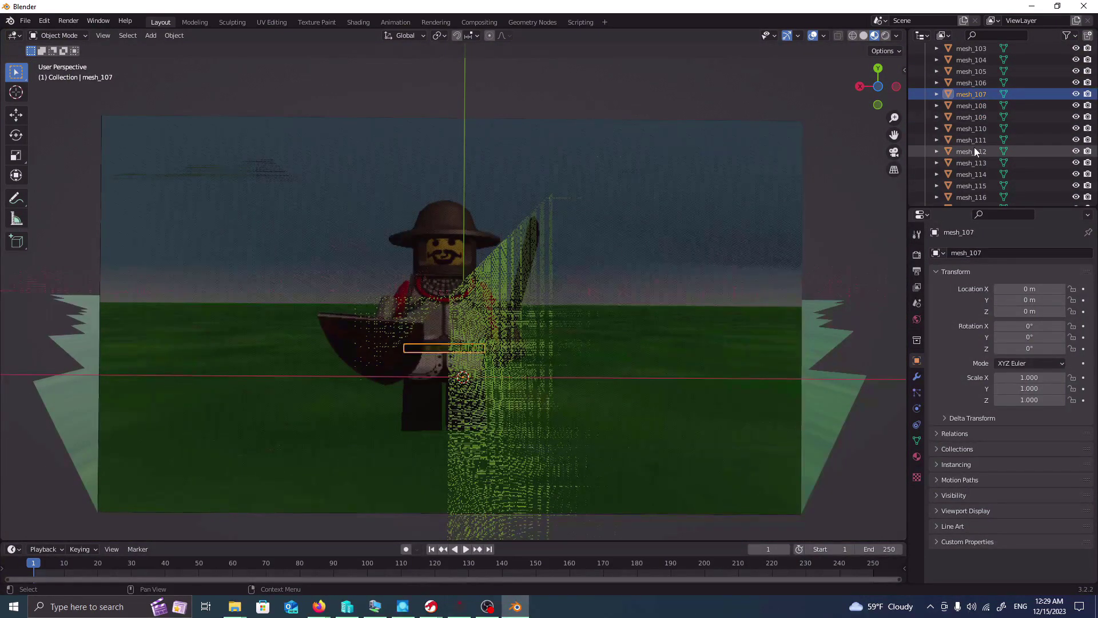
pyautogui.press('Up')
pyautogui.press('Down')
pyautogui.press('Down')
pyautogui.press('Down')
pyautogui.press('Down')
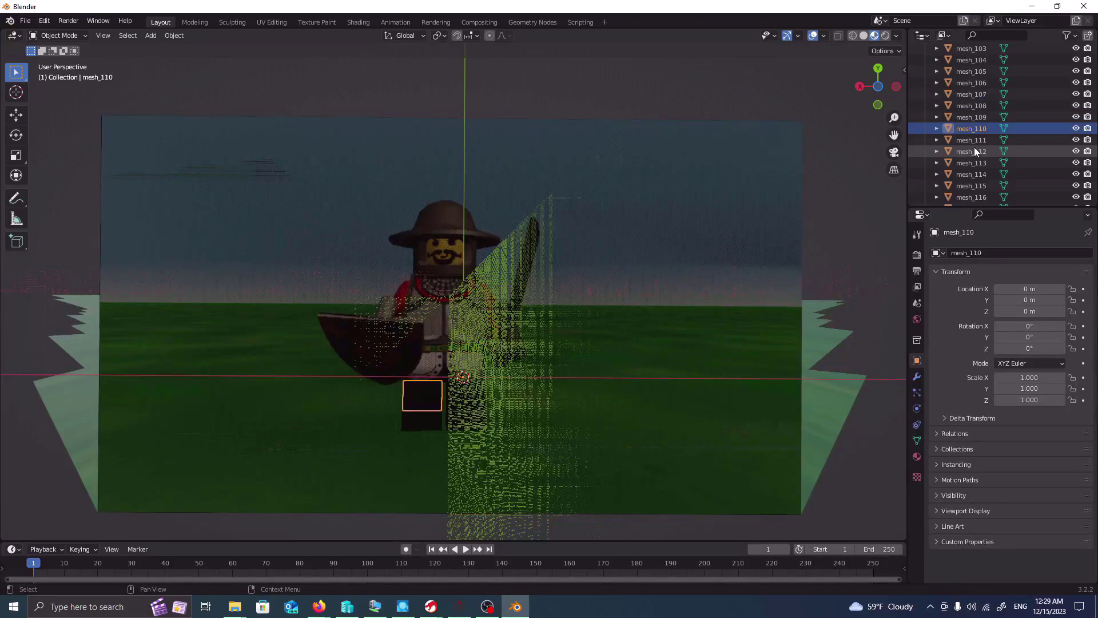
pyautogui.press('Down')
pyautogui.press('Down')
pyautogui.press('Down')
pyautogui.press('Down')
pyautogui.press('Down')
pyautogui.press('Down')
pyautogui.press('Down')
pyautogui.press('Down')
pyautogui.press('Down')
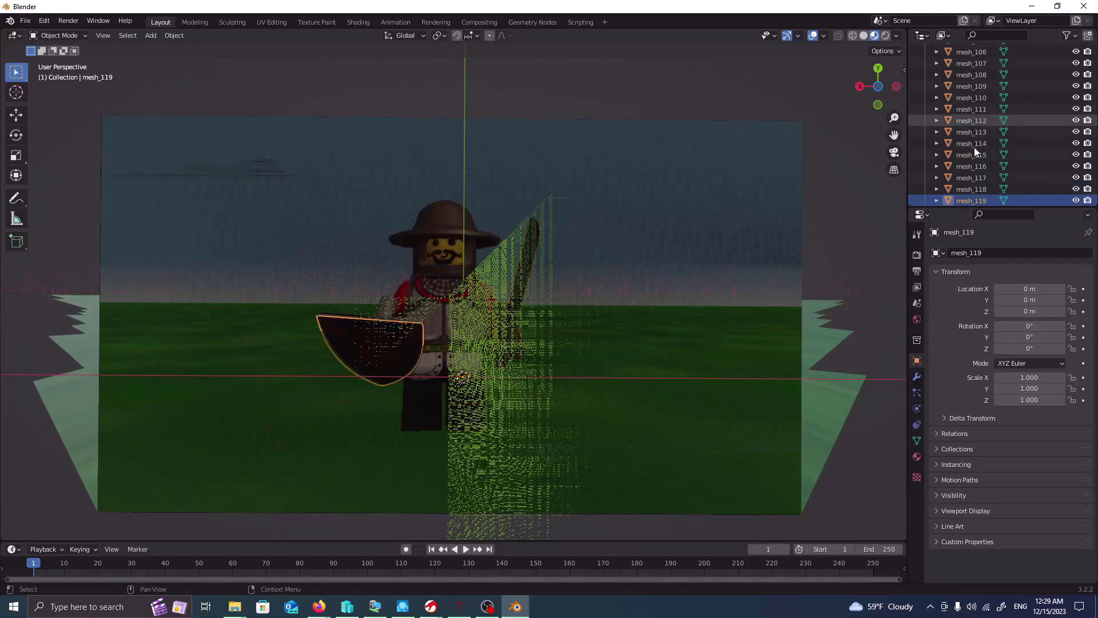
pyautogui.press('Down')
pyautogui.press('Down')
pyautogui.press('Down')
pyautogui.press('Down')
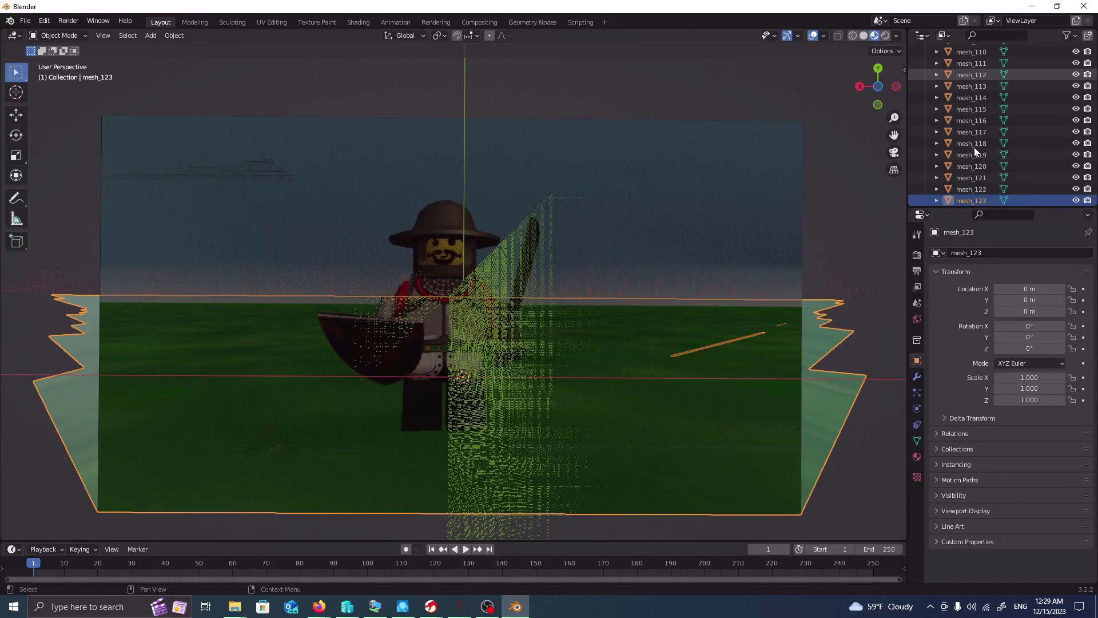
pyautogui.press('Down')
pyautogui.press('Up')
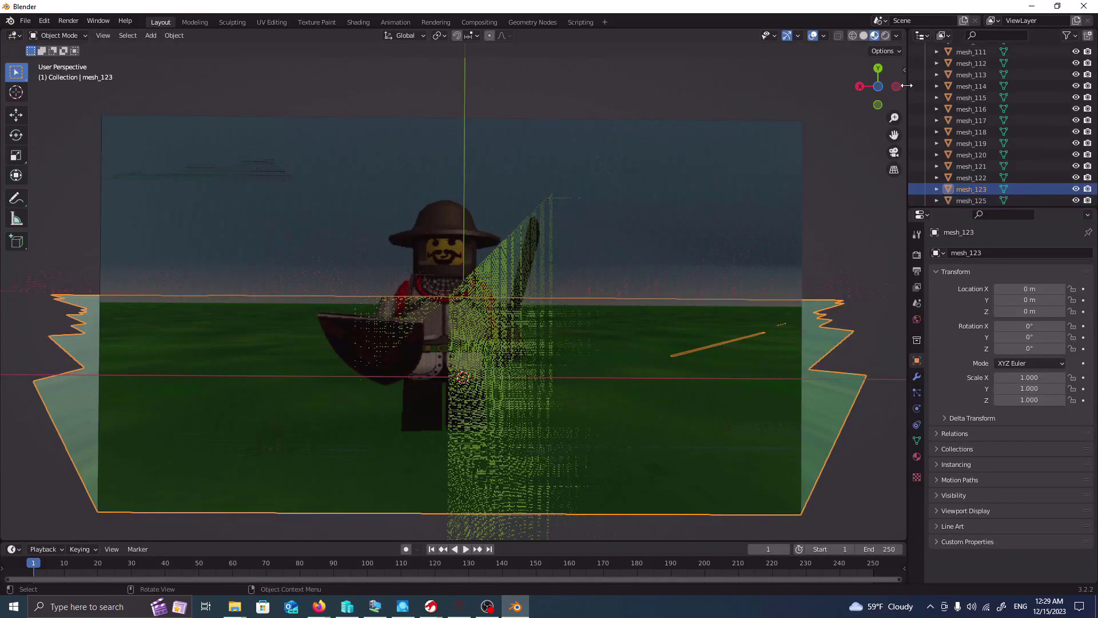
# - Select the minifigure's face mesh, mesh_117, and examine it from both sides and within the whole scene
pyautogui.moveTo(878, 85); pyautogui.dragTo(860, 139)
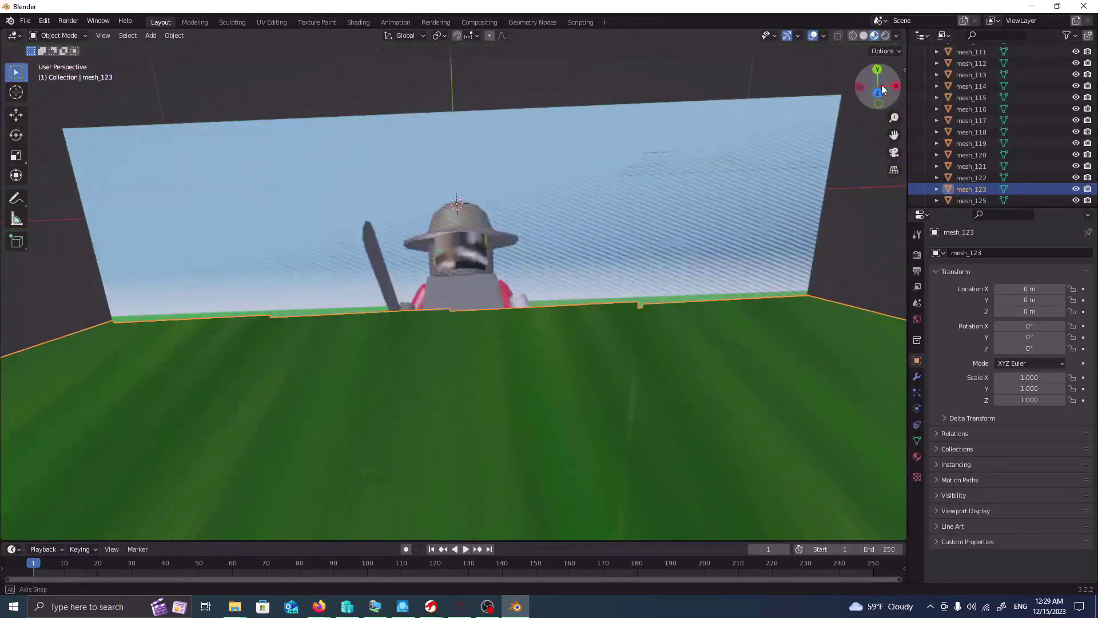
pyautogui.scroll(6, 723, 187)
pyautogui.scroll(-5, 735, 185)
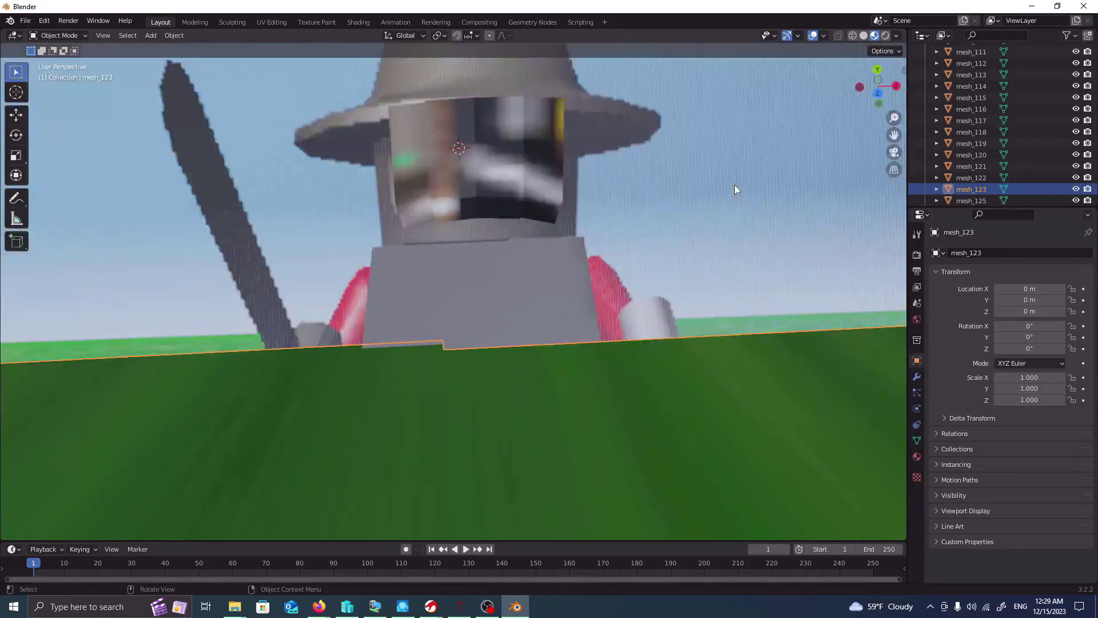
pyautogui.scroll(3, 734, 185)
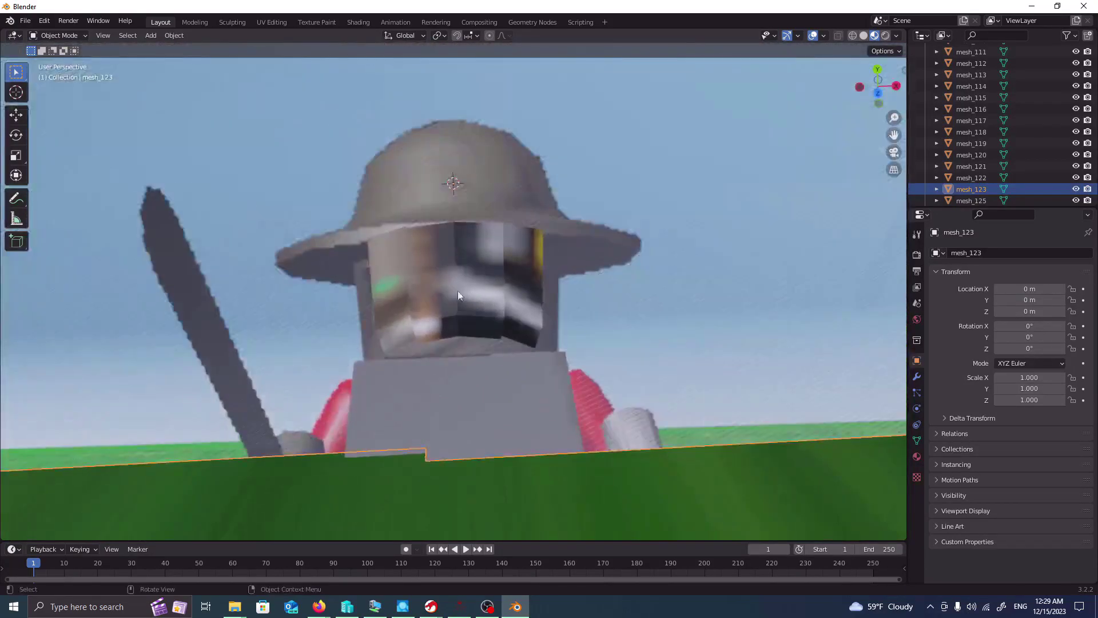
pyautogui.click(532, 303)
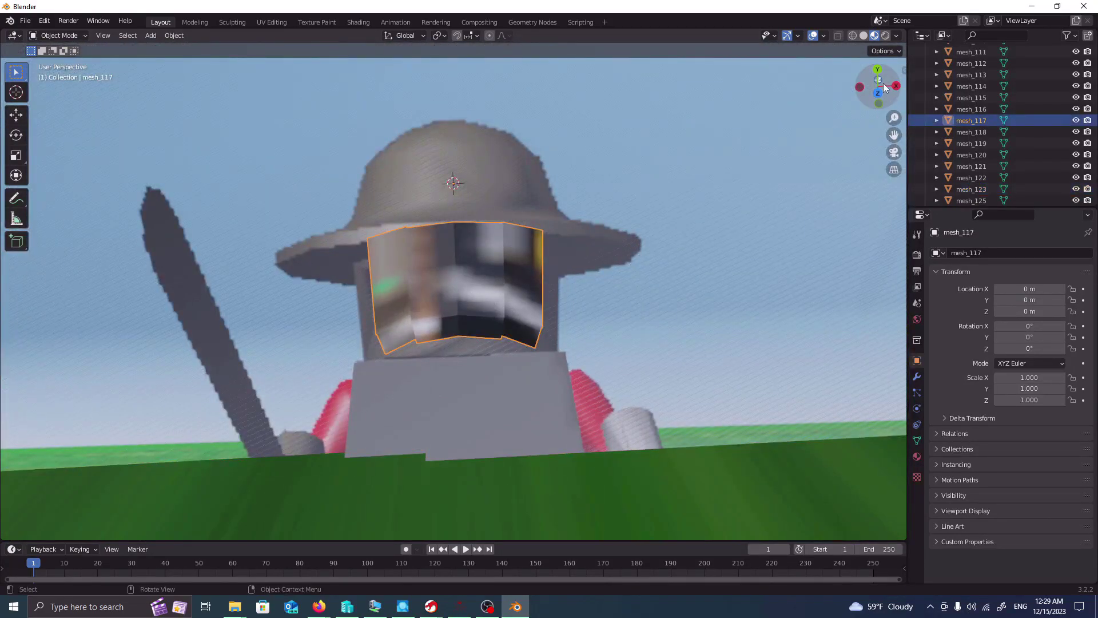
pyautogui.moveTo(885, 87); pyautogui.dragTo(639, 125)
pyautogui.scroll(-3, 579, 167)
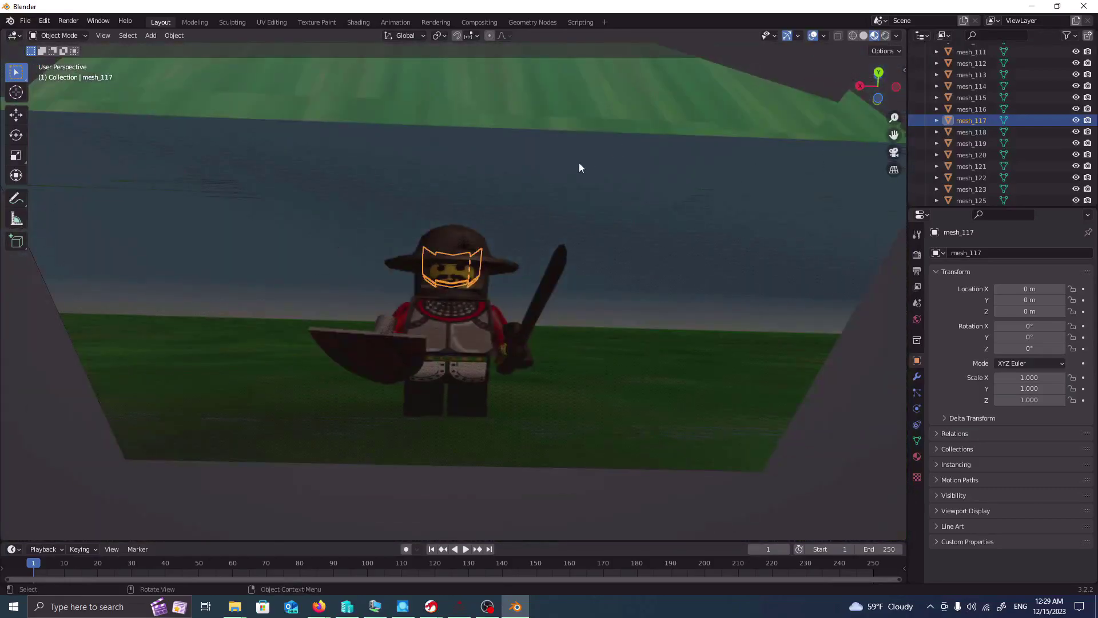
pyautogui.scroll(-5, 614, 231)
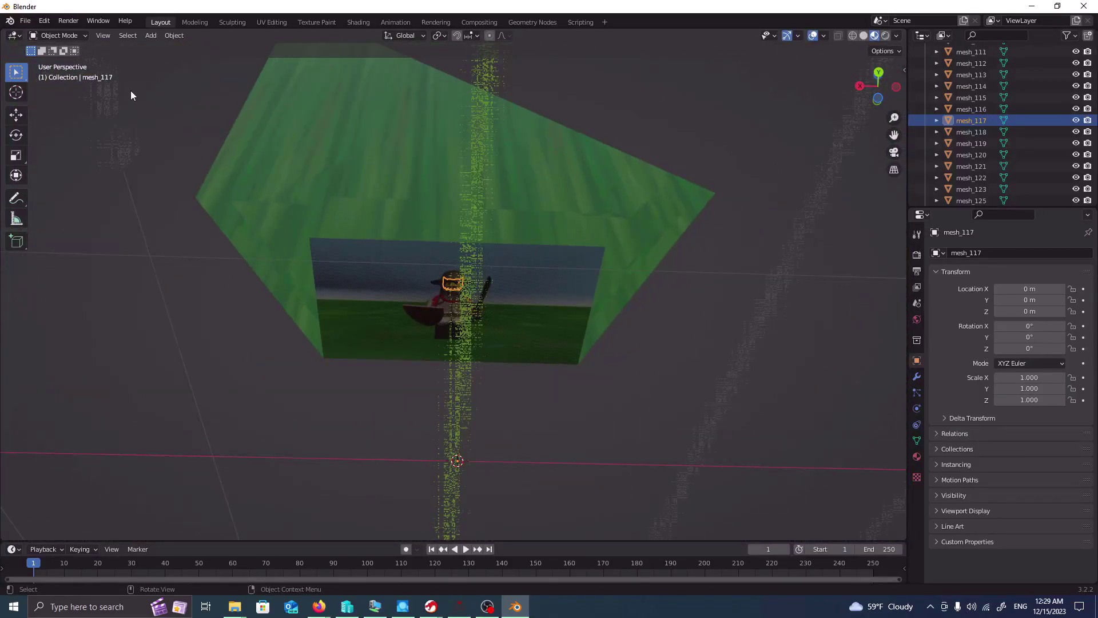
# - Select all the meshes and deselect them, then select the background planes mesh_104 and mesh_106 behind the knight for a closer look
pyautogui.moveTo(131, 94); pyautogui.dragTo(823, 426)
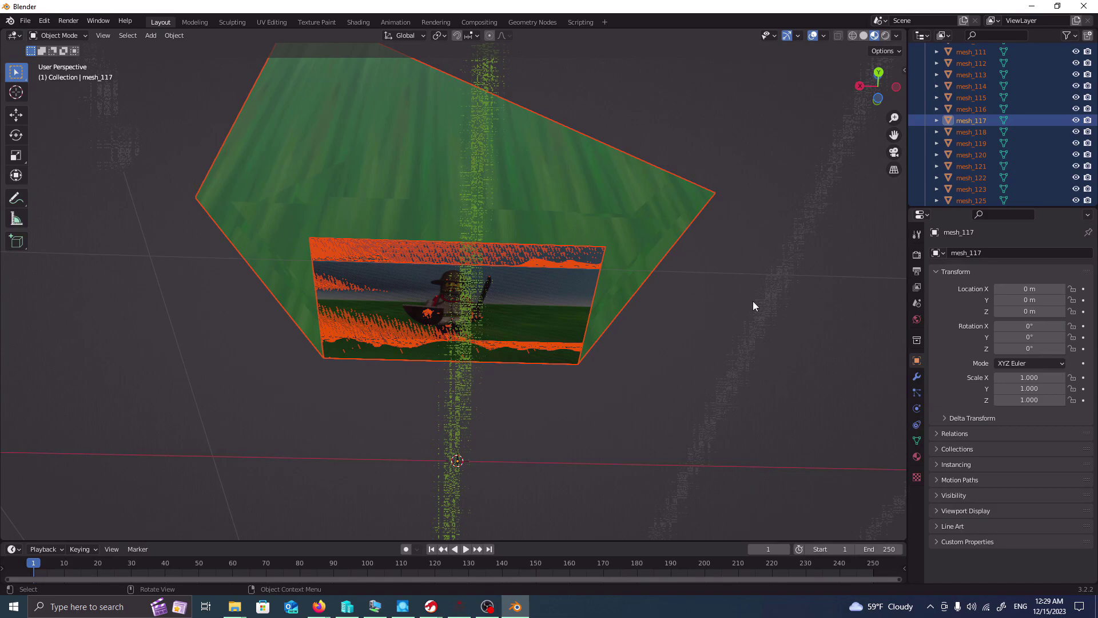
pyautogui.click(759, 281)
pyautogui.moveTo(870, 88); pyautogui.dragTo(631, 235)
pyautogui.scroll(6, 632, 235)
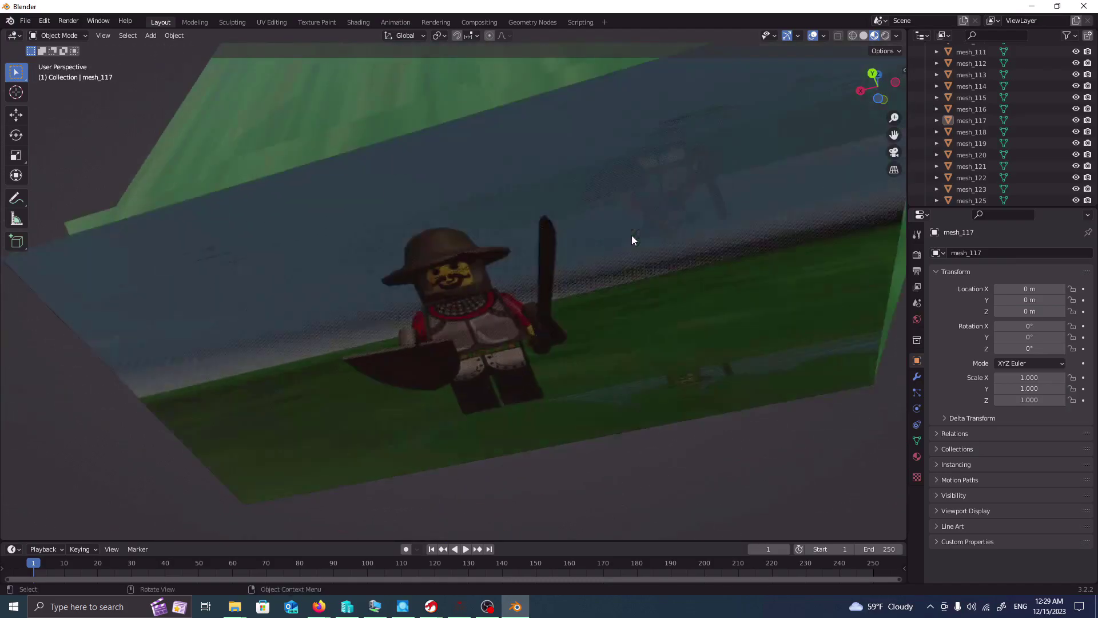
pyautogui.click(620, 343)
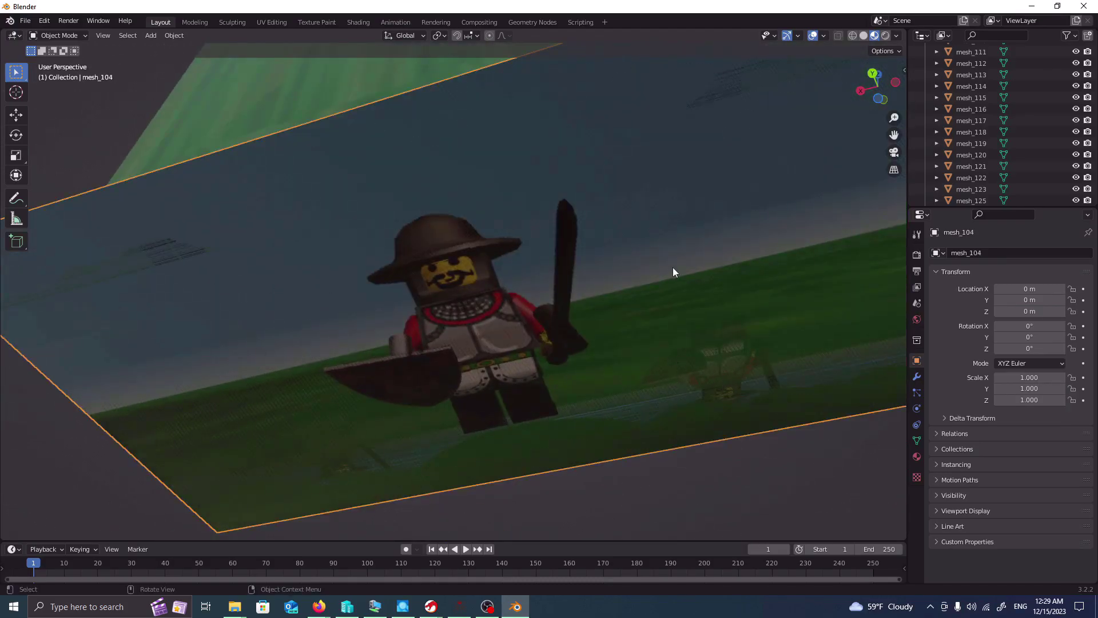
pyautogui.scroll(-4, 673, 268)
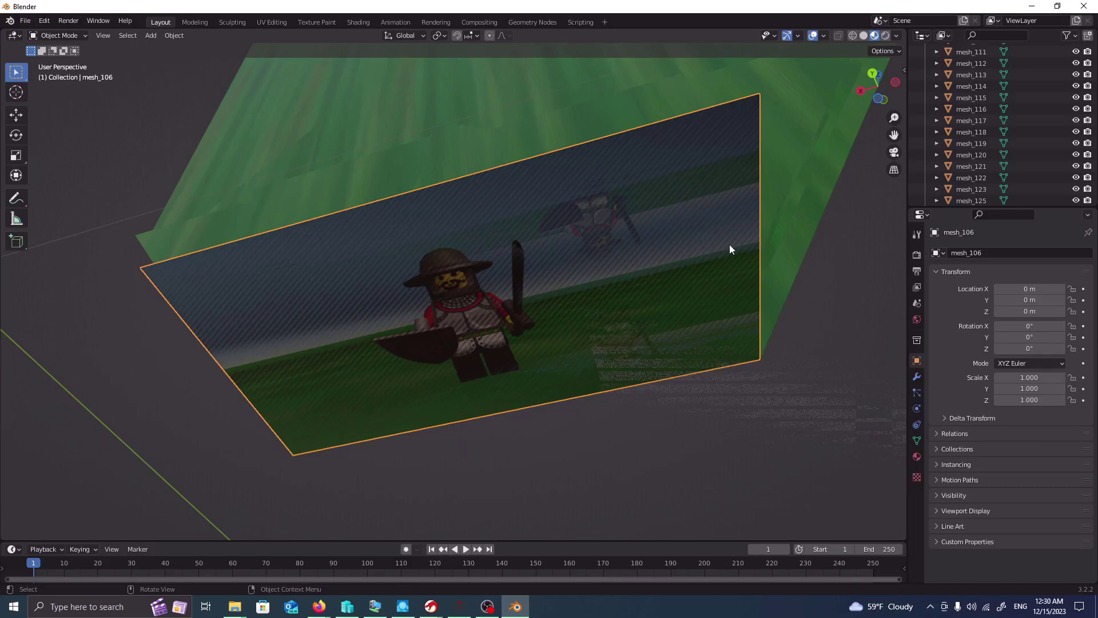
# - Select the knight's shield mesh, mesh_119, and examine it with the figure up close, upside down and within the whole scene
pyautogui.moveTo(876, 86); pyautogui.dragTo(796, 172)
pyautogui.click(514, 393)
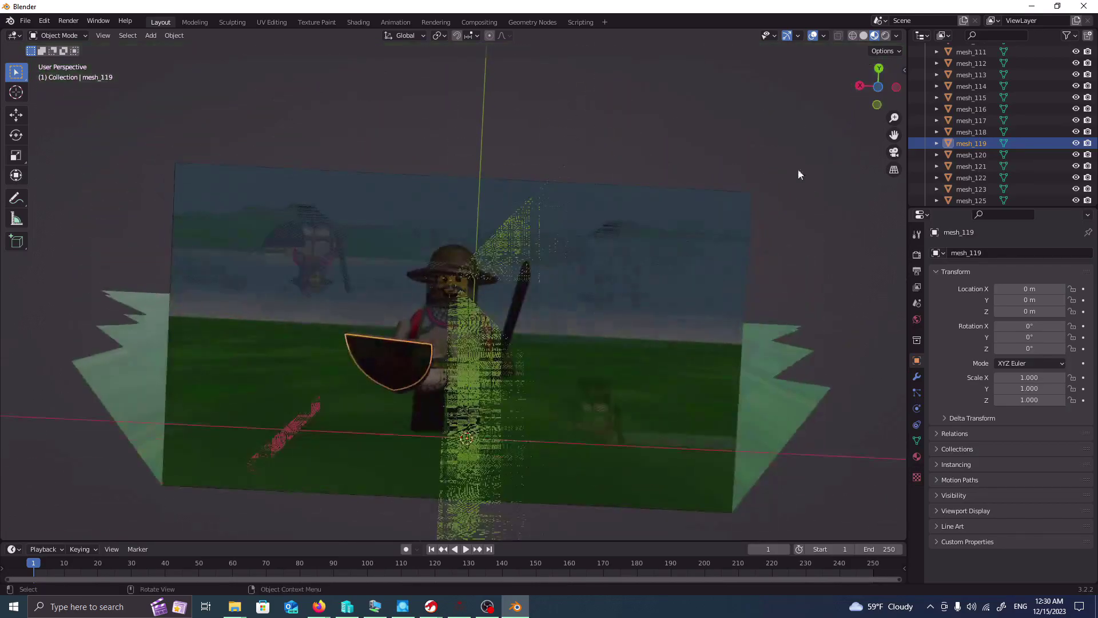
pyautogui.scroll(5, 557, 326)
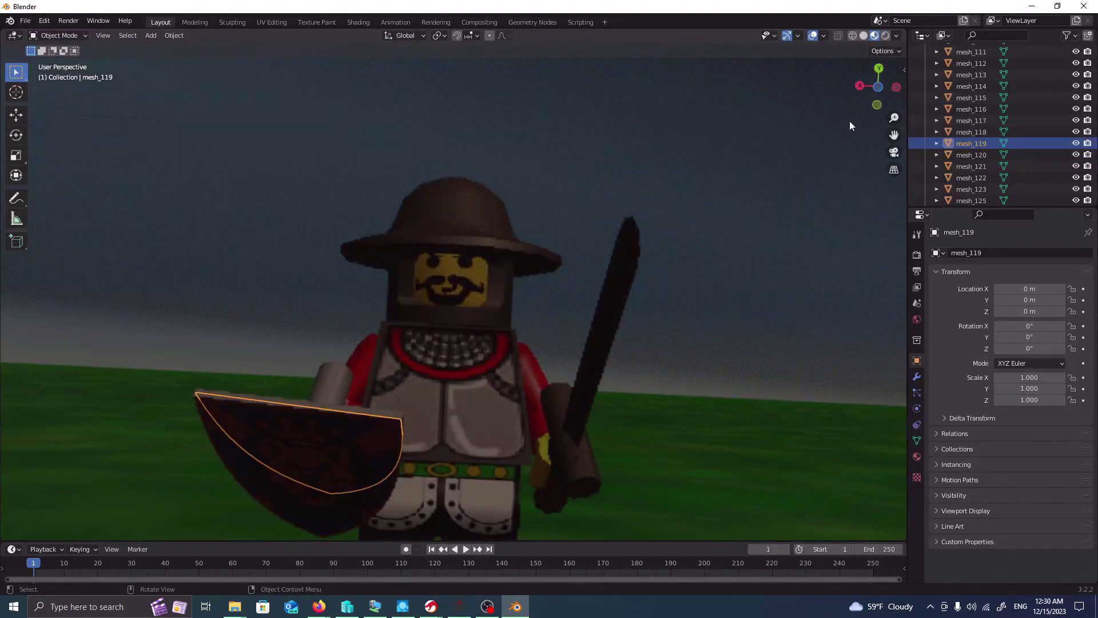
pyautogui.scroll(-8, 850, 121)
pyautogui.moveTo(878, 86); pyautogui.dragTo(881, 126)
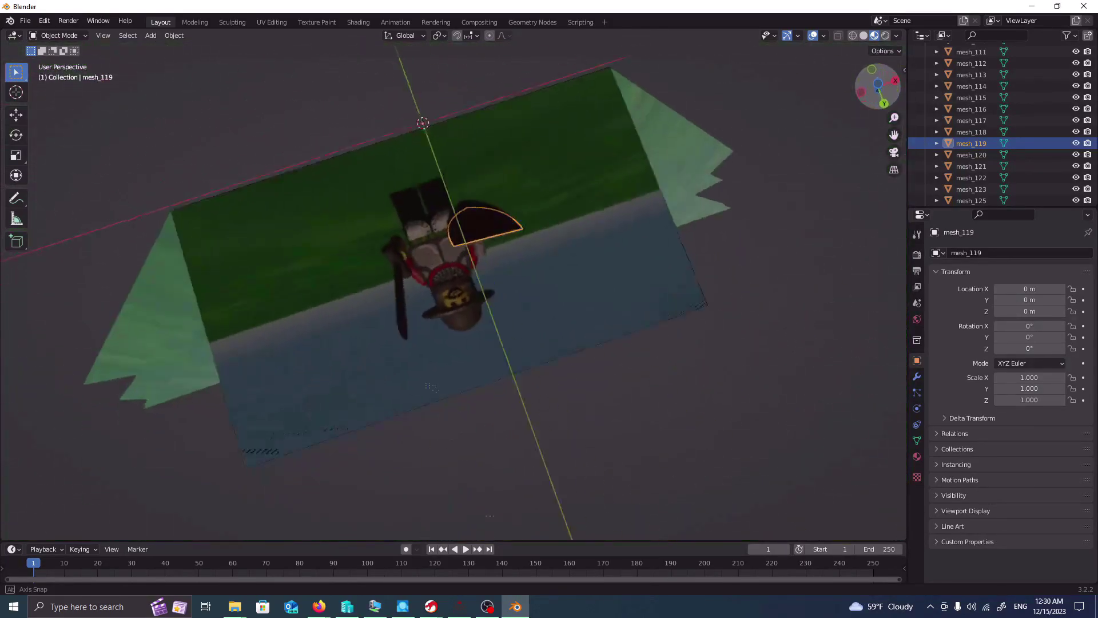
pyautogui.moveTo(522, 236); pyautogui.dragTo(522, 237, button='middle')
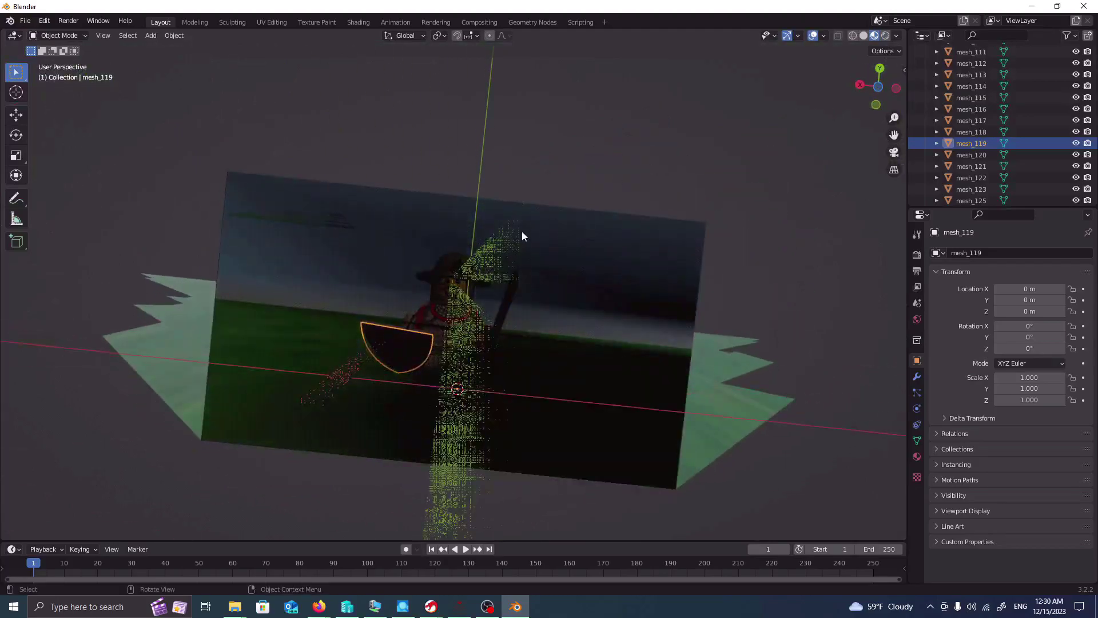
pyautogui.scroll(-5, 1031, 150)
pyautogui.scroll(5, 582, 272)
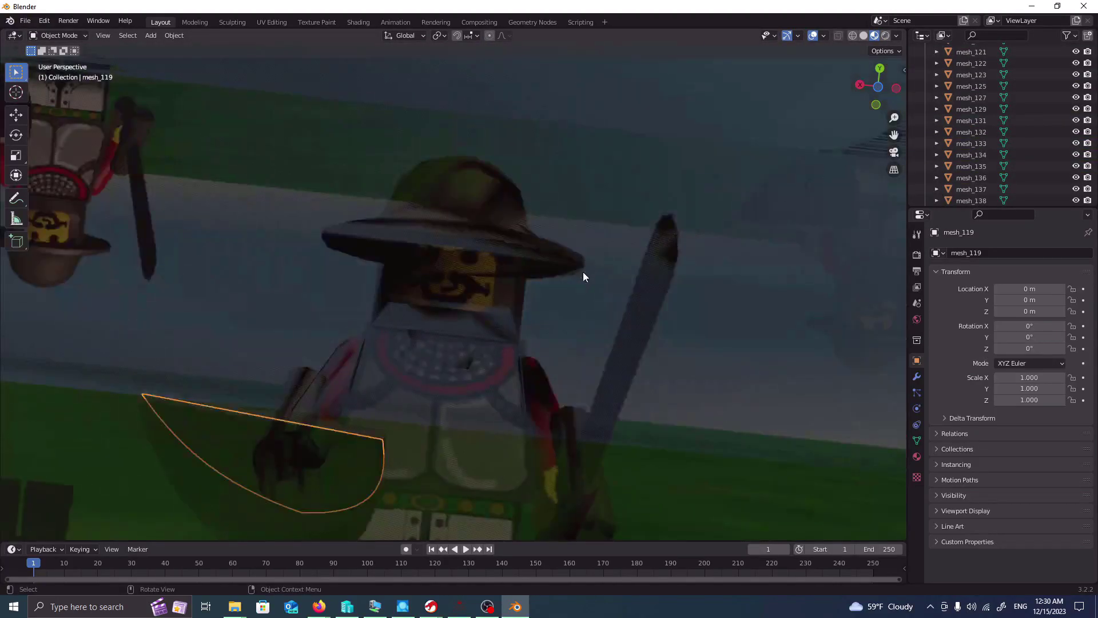
pyautogui.scroll(-6, 582, 273)
# - Minimize Blender and Firefox, bring up the ss folder in File Explorer and move its window fully into view
pyautogui.click(1031, 7)
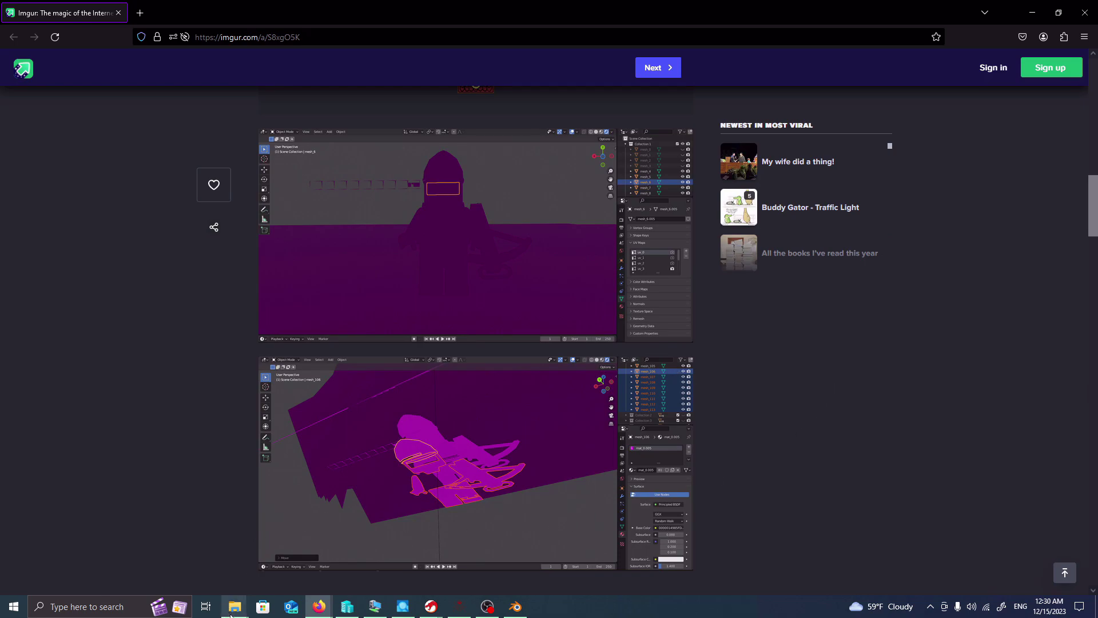
pyautogui.moveTo(233, 612)
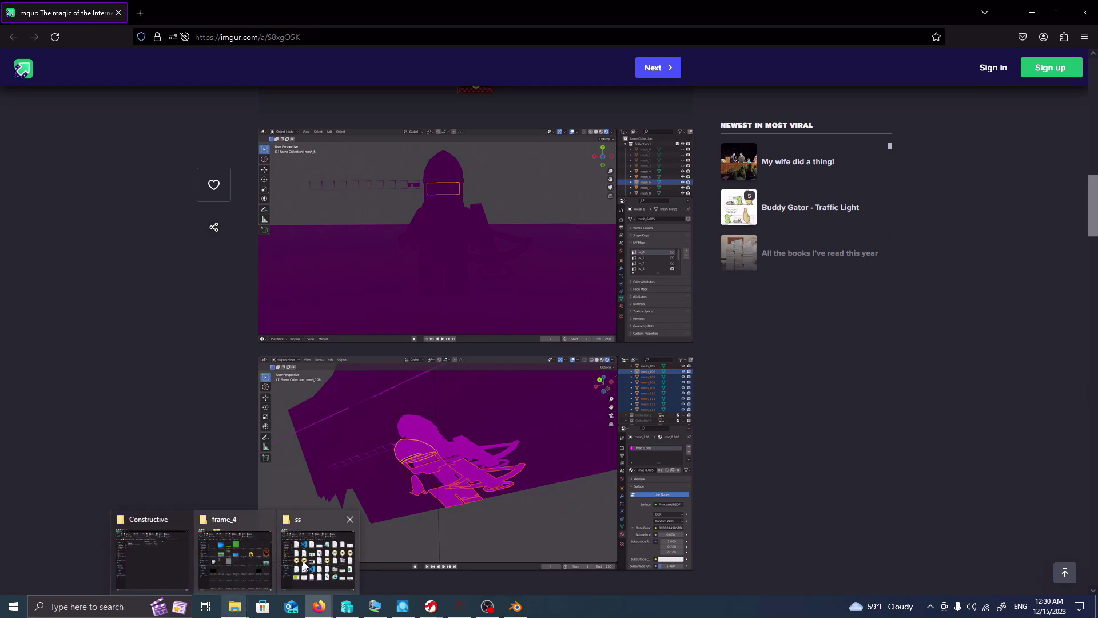
pyautogui.click(232, 612)
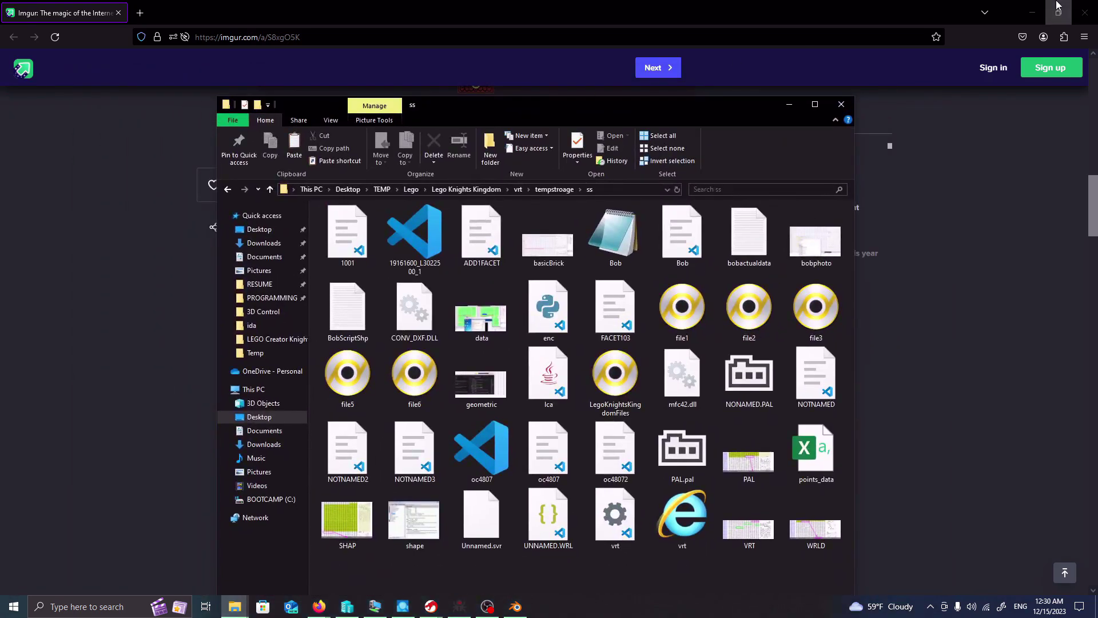
pyautogui.click(1037, 12)
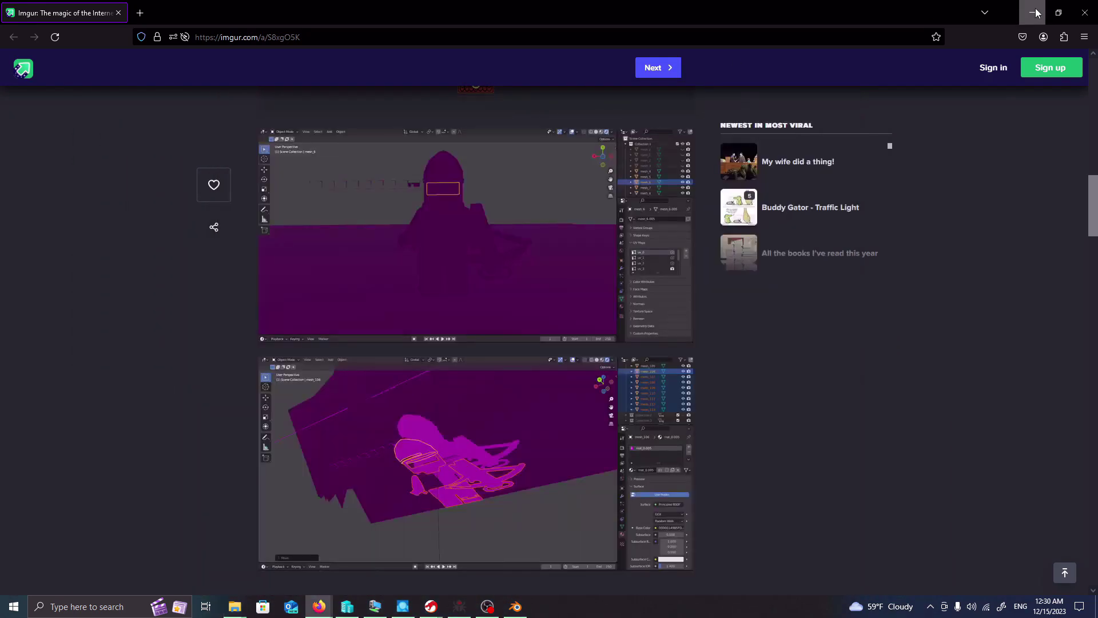
pyautogui.click(1036, 12)
pyautogui.moveTo(331, 596)
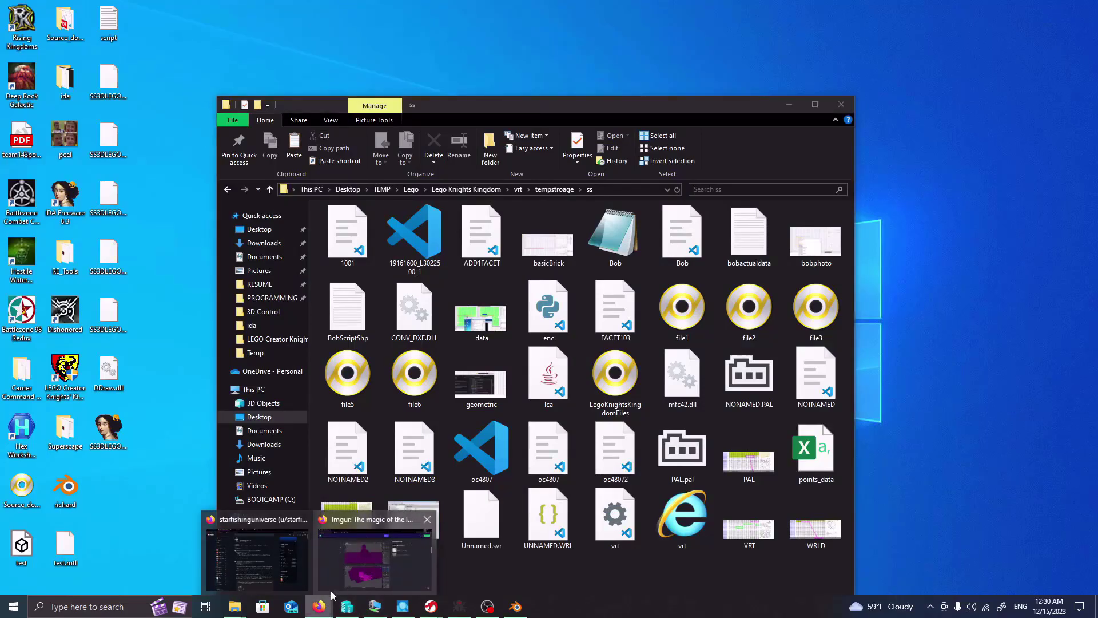
pyautogui.click(363, 575)
pyautogui.press('super+Down')
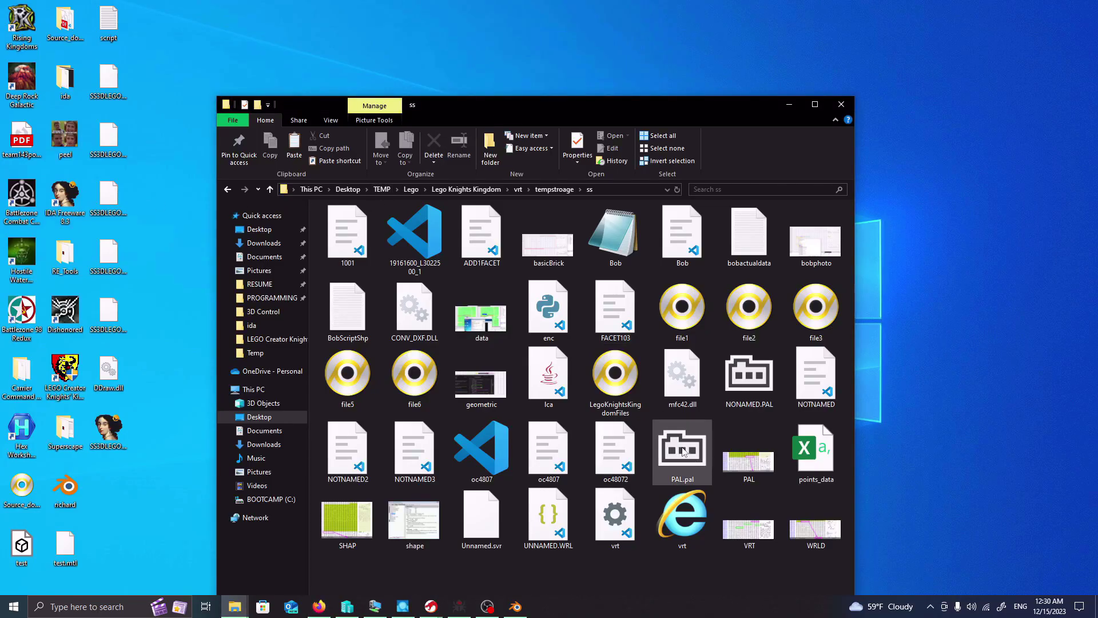
pyautogui.moveTo(496, 106); pyautogui.dragTo(471, 36)
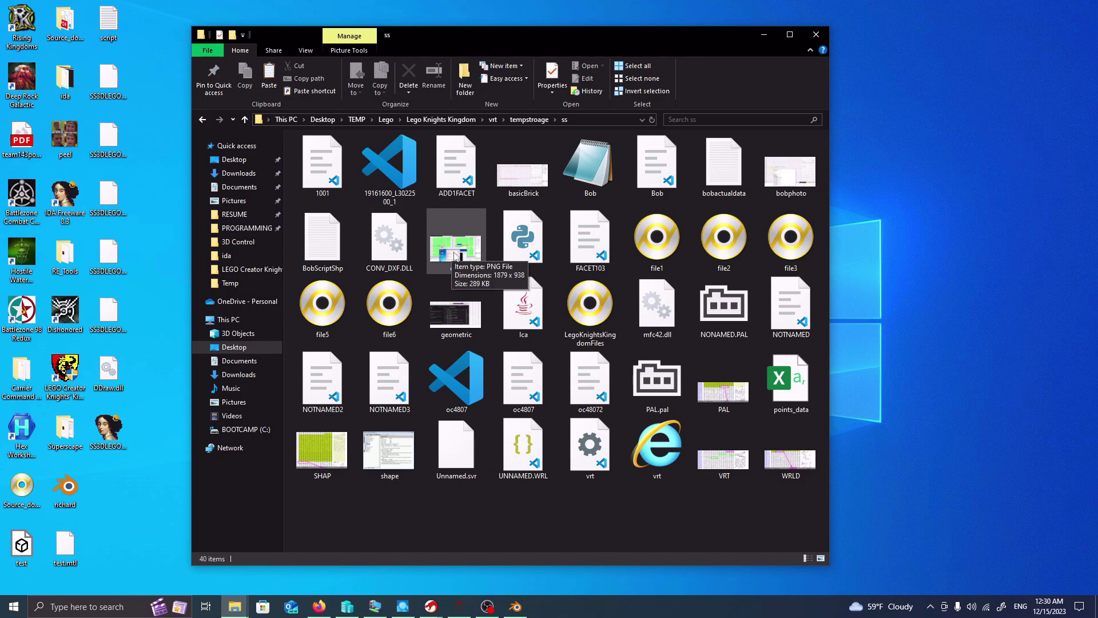
# - Open the bobphoto image full-size to examine its annotated hex dump beside the BobScriptShp text
pyautogui.doubleClick(801, 175)
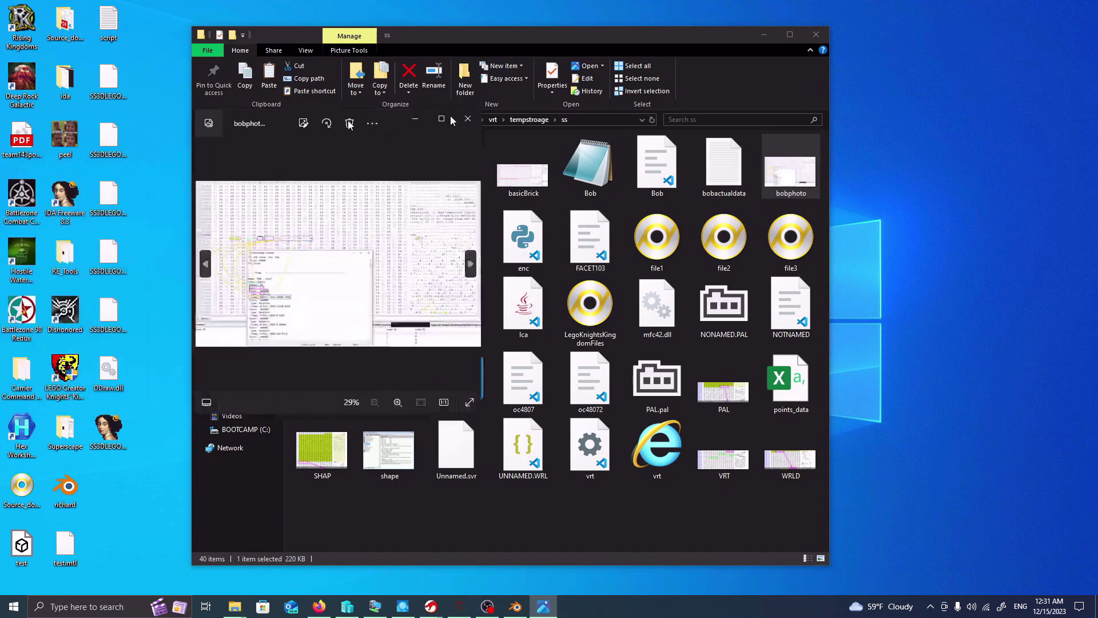
pyautogui.click(715, 67)
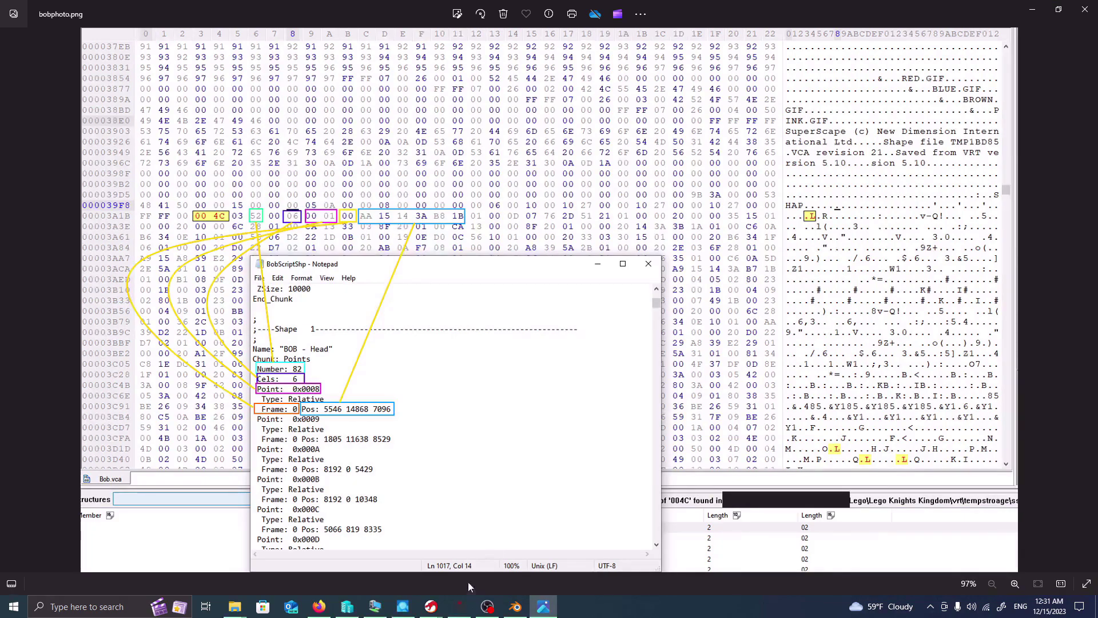
# - Return to the ss folder and open the Bob.vca file in Hex Workshop
pyautogui.moveTo(235, 612)
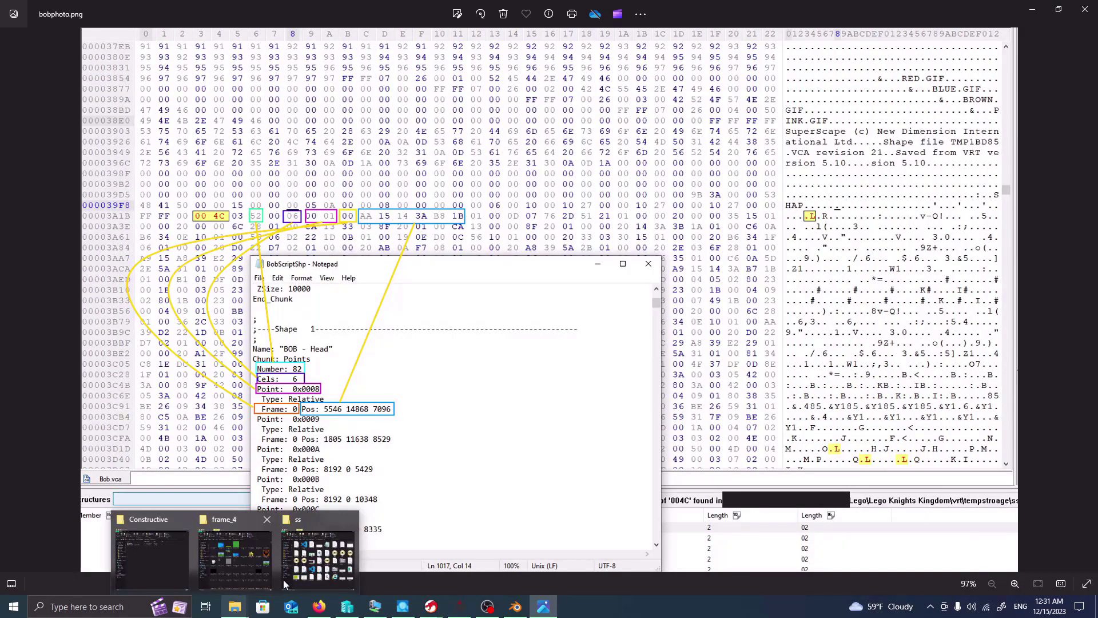
pyautogui.click(289, 575)
pyautogui.click(651, 179)
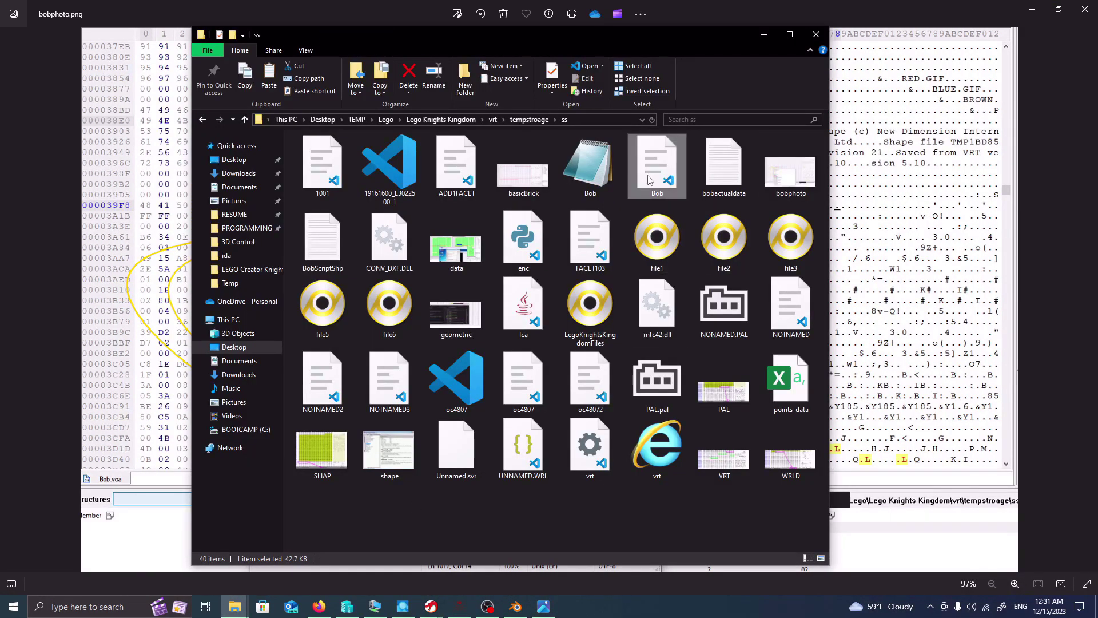
pyautogui.rightClick(647, 176)
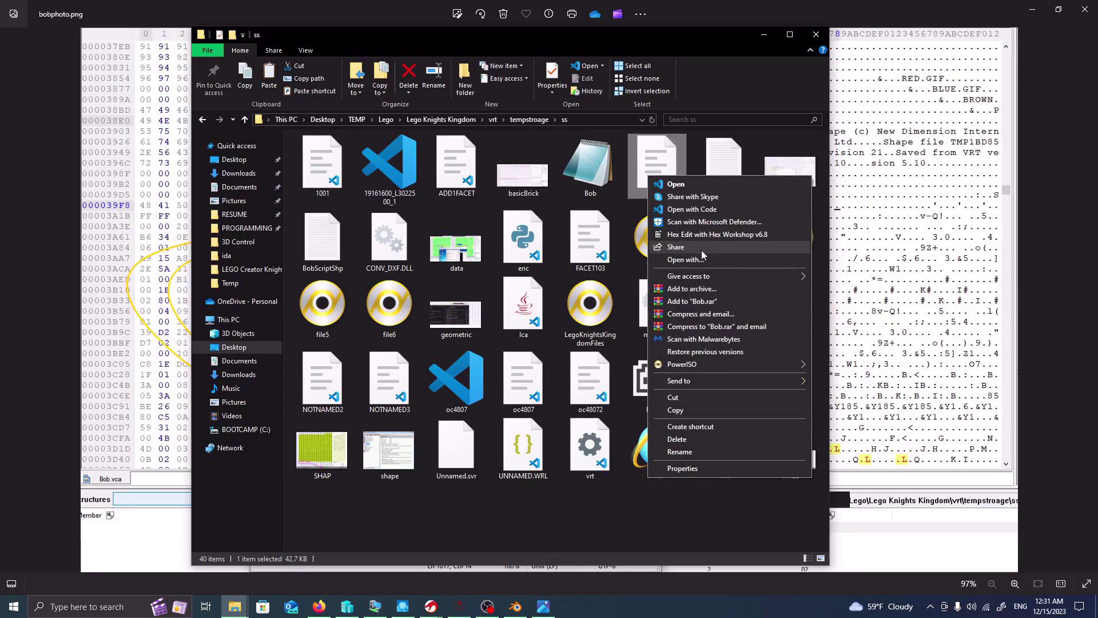
pyautogui.click(715, 234)
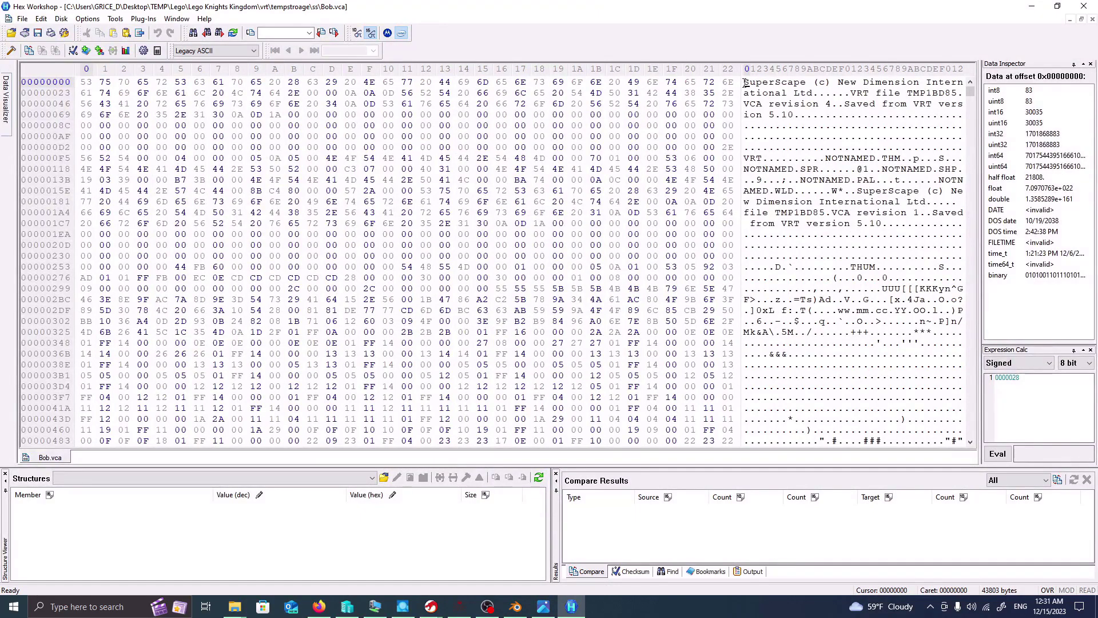
# - Highlight the SuperScape header text, the version number 5.10 and the VRT chunk tag in Bob.vca
pyautogui.moveTo(745, 82); pyautogui.dragTo(962, 103)
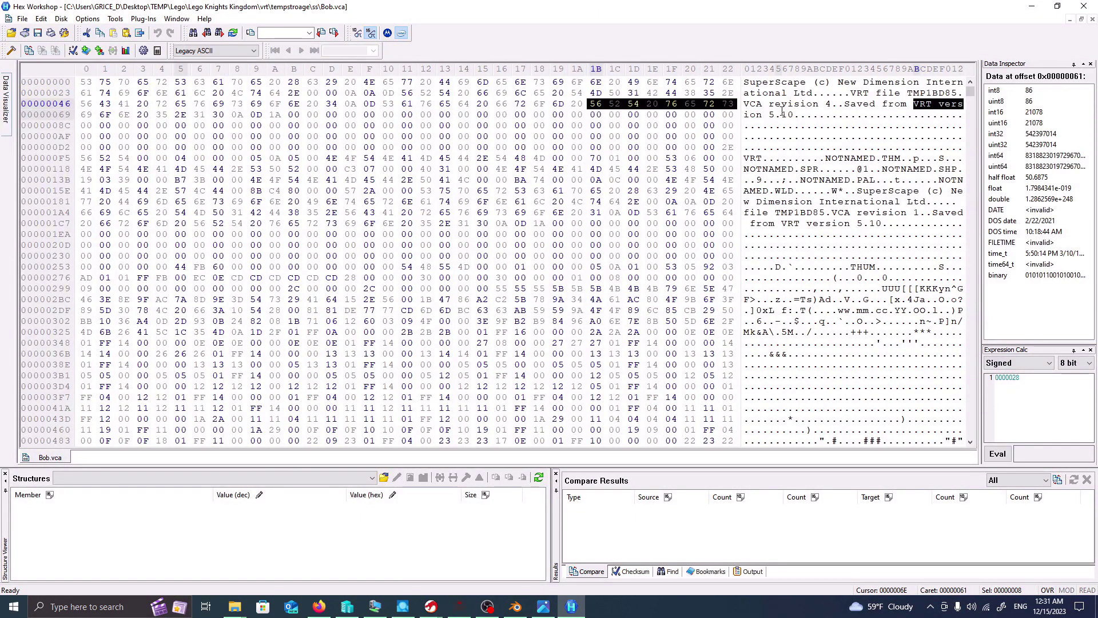
pyautogui.moveTo(770, 114); pyautogui.dragTo(794, 115)
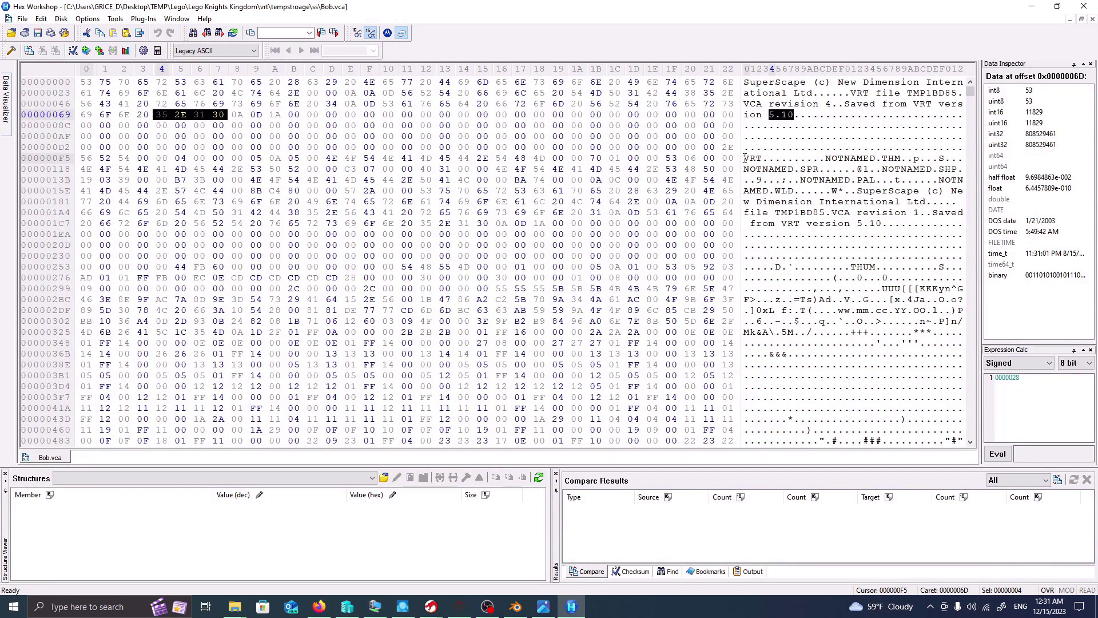
pyautogui.moveTo(745, 158); pyautogui.dragTo(765, 157)
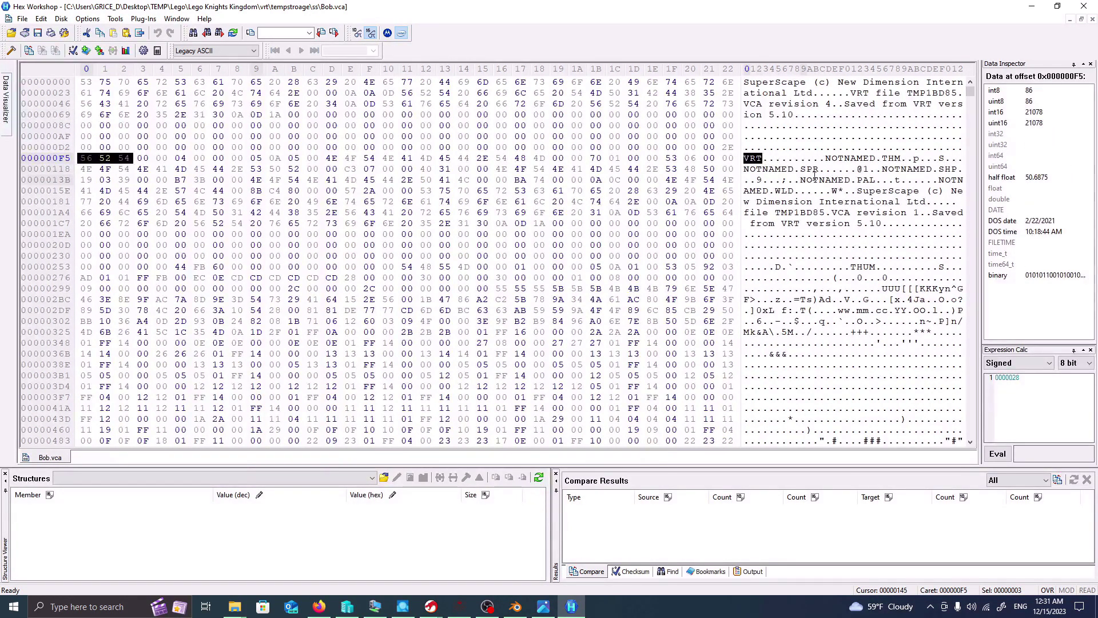
# - Highlight the NOTNAMED.THM entry and the SPR, SHP, PAL and WLD extensions of the other NOTNAMED entries in the file table
pyautogui.moveTo(823, 158); pyautogui.dragTo(903, 158)
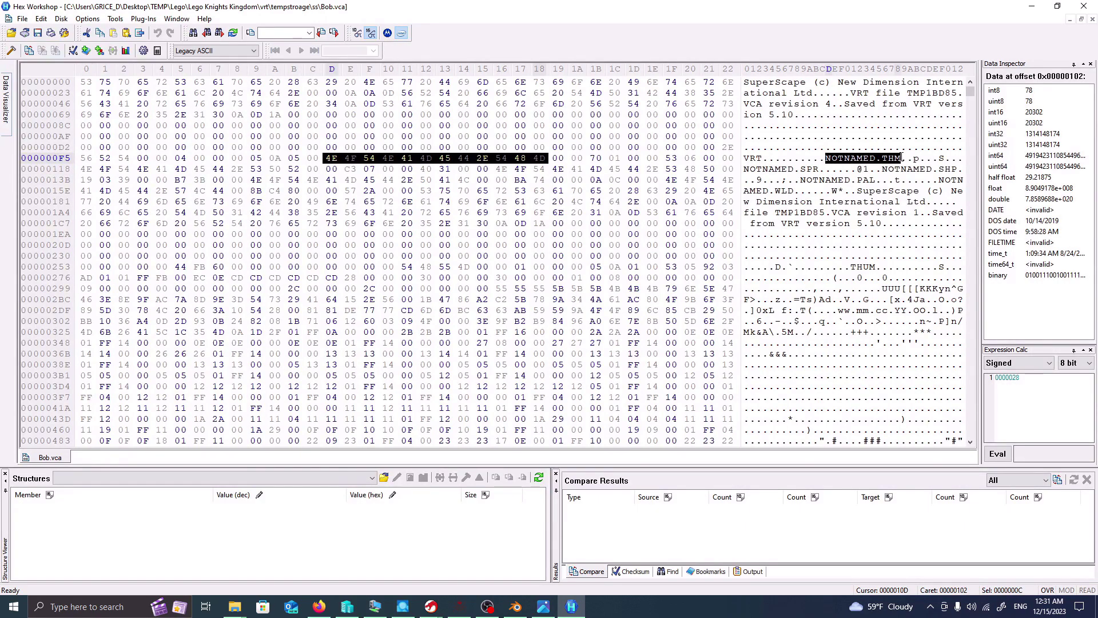
pyautogui.click(816, 168)
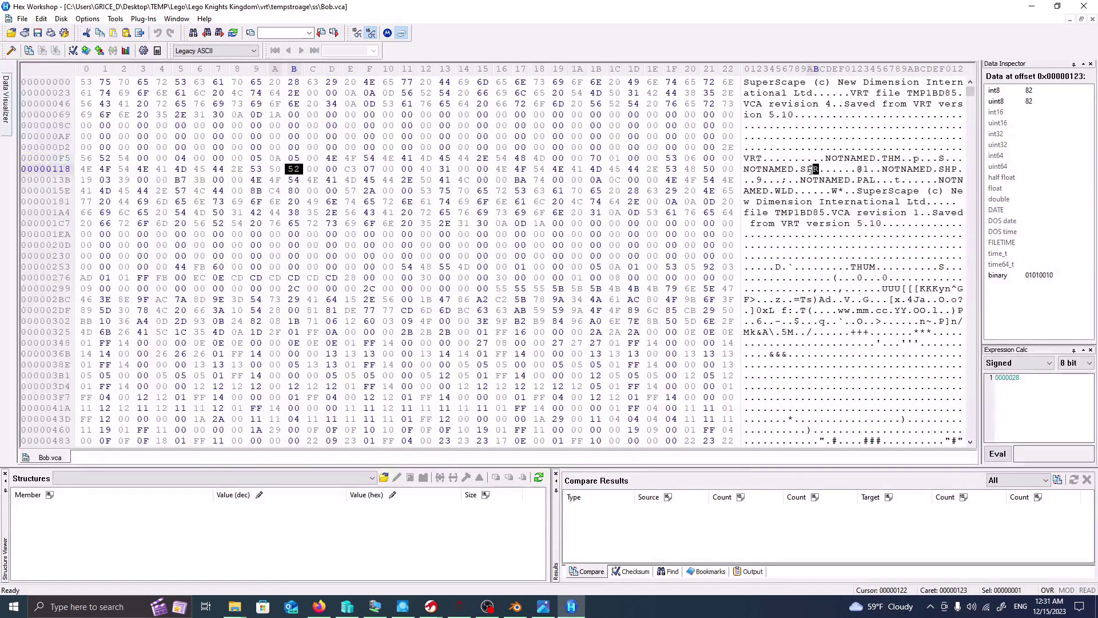
pyautogui.moveTo(802, 169); pyautogui.dragTo(818, 170)
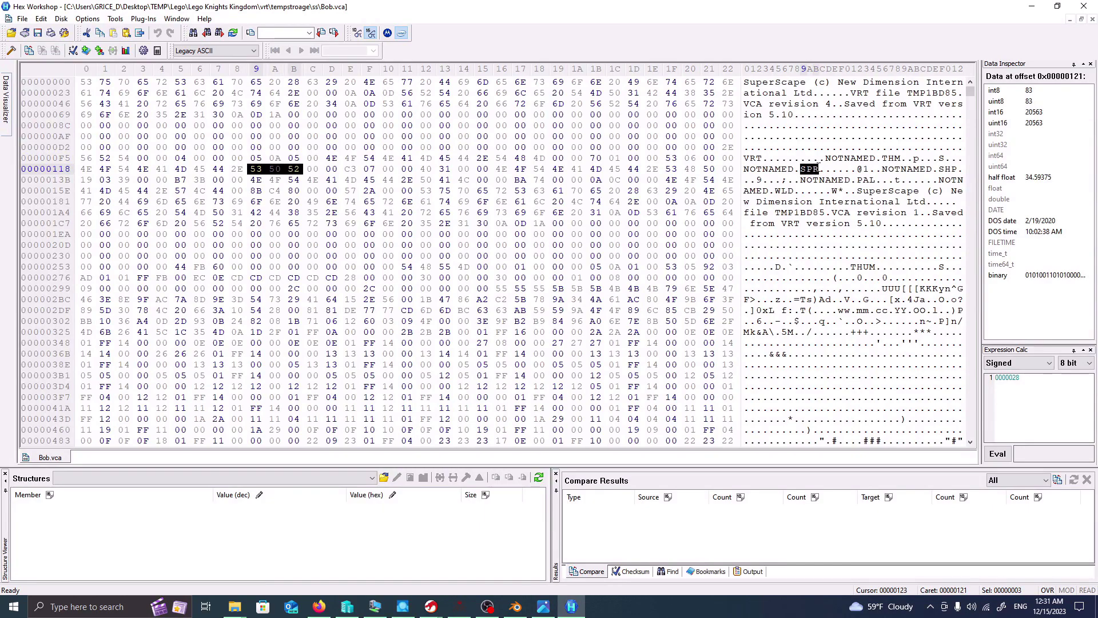
pyautogui.moveTo(941, 169); pyautogui.dragTo(962, 168)
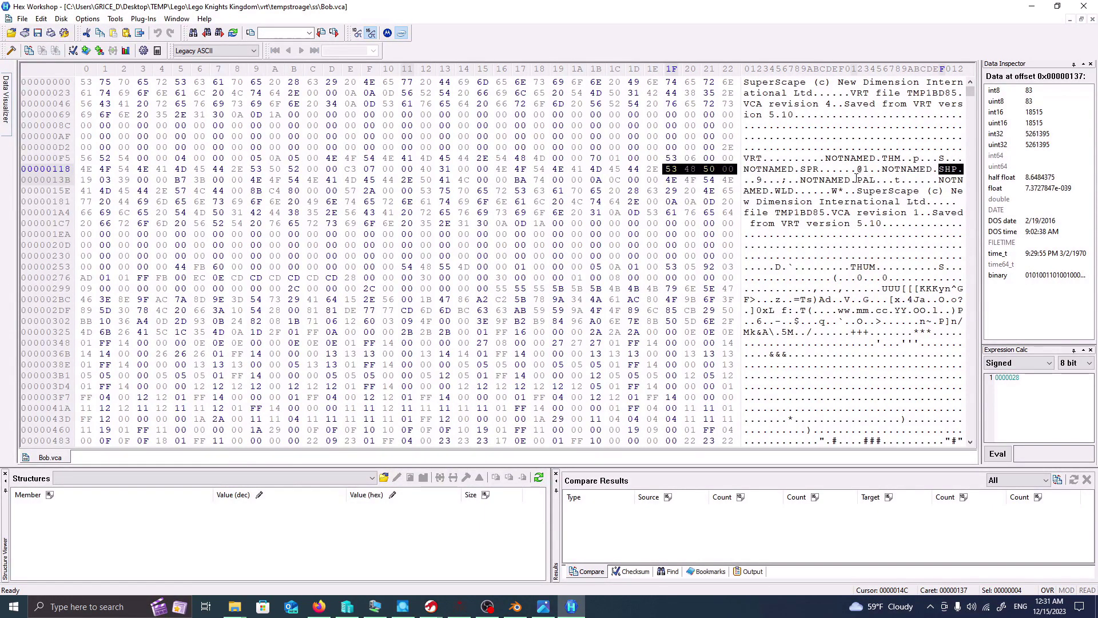
pyautogui.moveTo(857, 179); pyautogui.dragTo(876, 180)
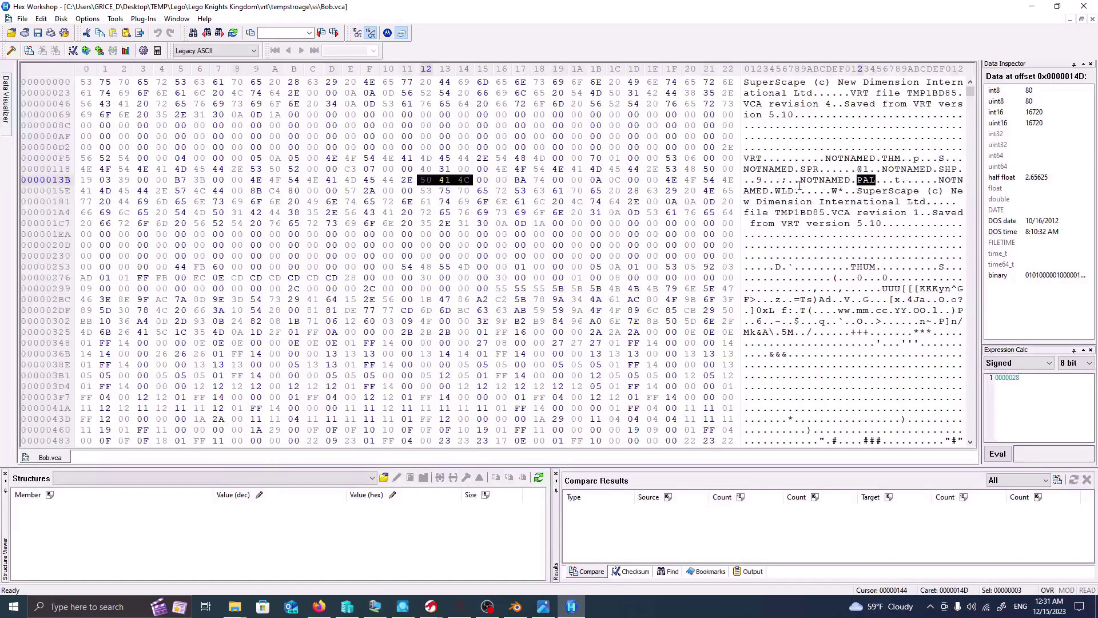
pyautogui.moveTo(778, 190); pyautogui.dragTo(796, 190)
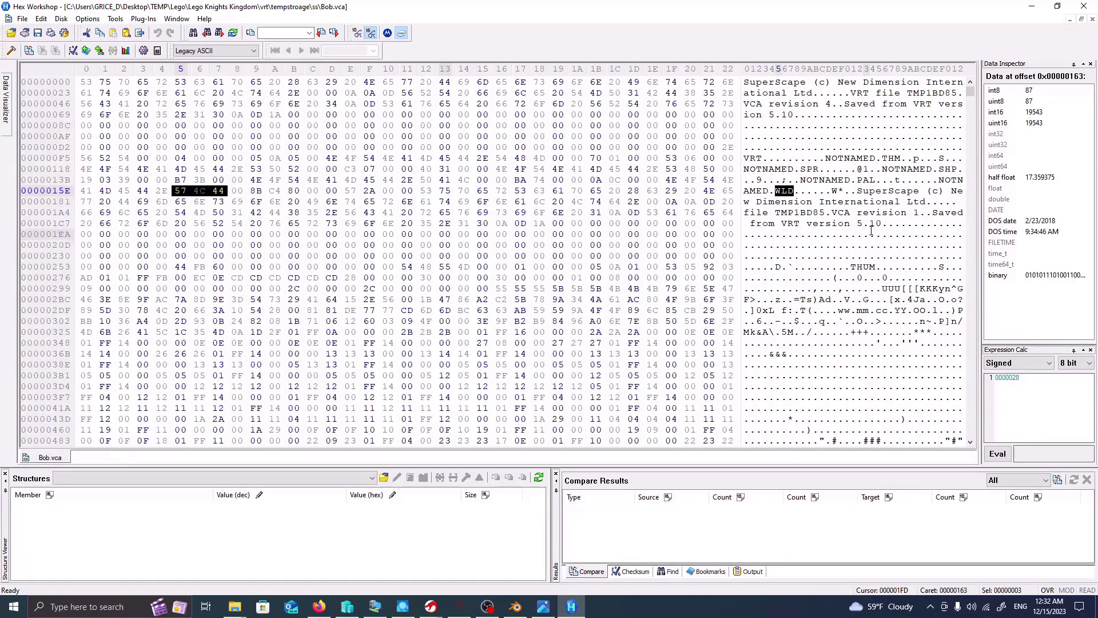
# - Inspect the bytes at the end of the NOTNAMED.THM entry and just before the NOTNAMED.SPR entry
pyautogui.scroll(-1, 871, 230)
pyautogui.scroll(1, 886, 217)
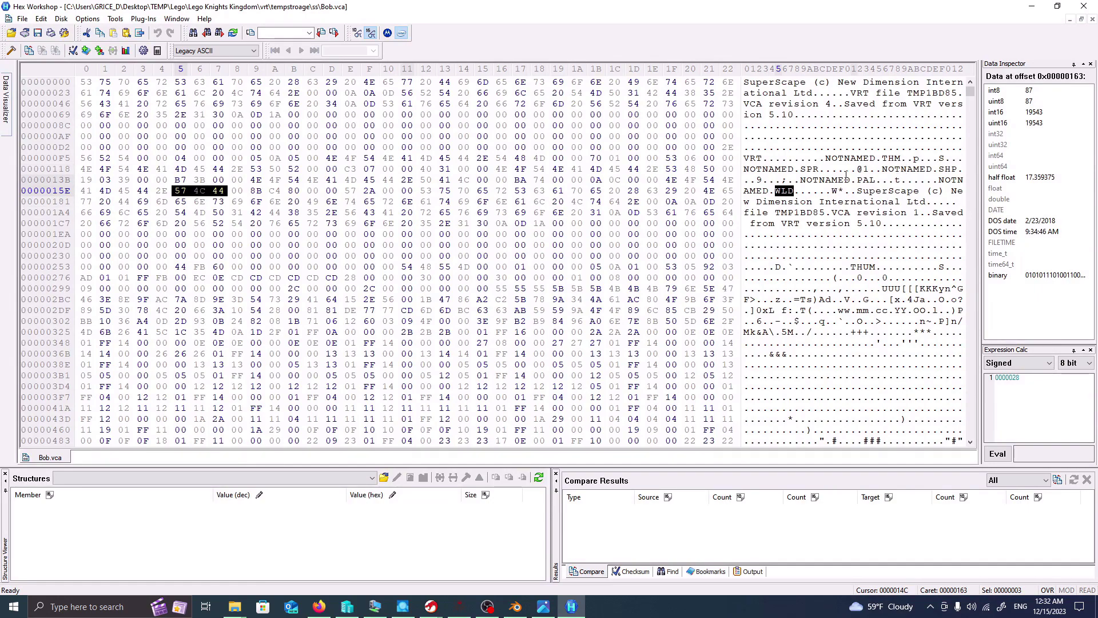
pyautogui.click(897, 159)
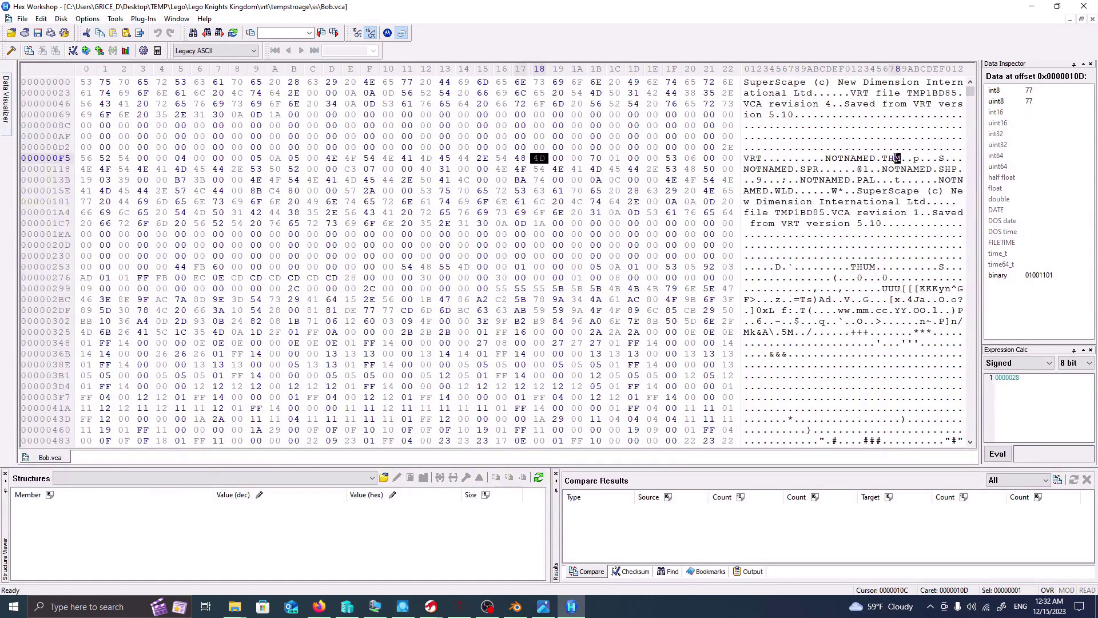
pyautogui.click(915, 162)
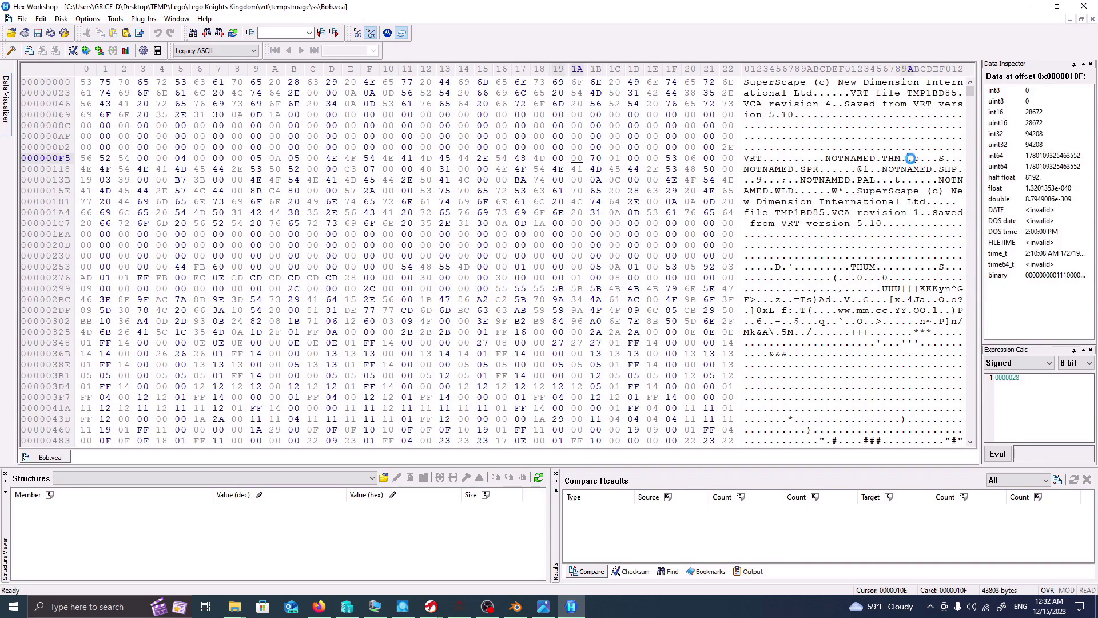
pyautogui.click(951, 158)
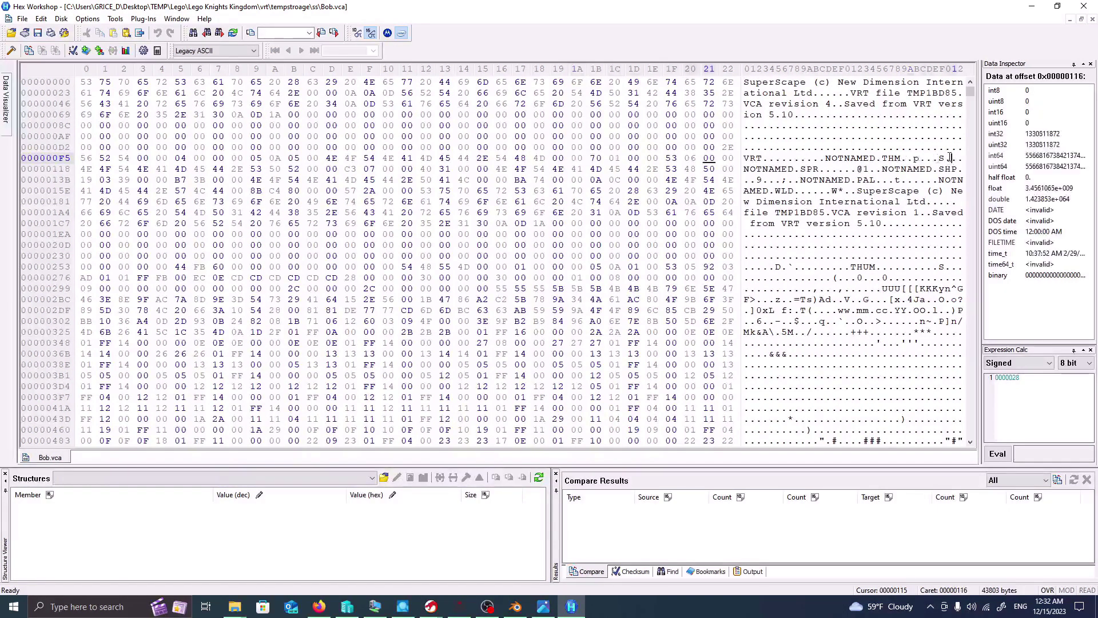
# - Highlight the 70 01 bytes after the NOTNAMED.THM entry and the 2E byte just before the VRT tag
pyautogui.click(595, 158)
pyautogui.keyDown('shift'); pyautogui.click(620, 157); pyautogui.keyUp('shift')
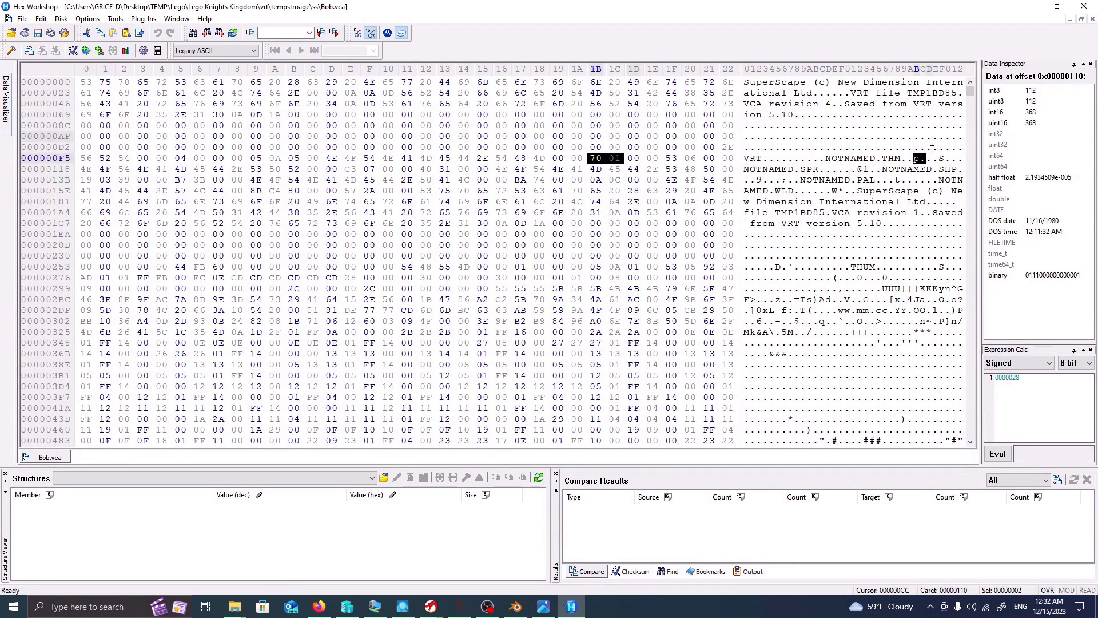
pyautogui.click(960, 148)
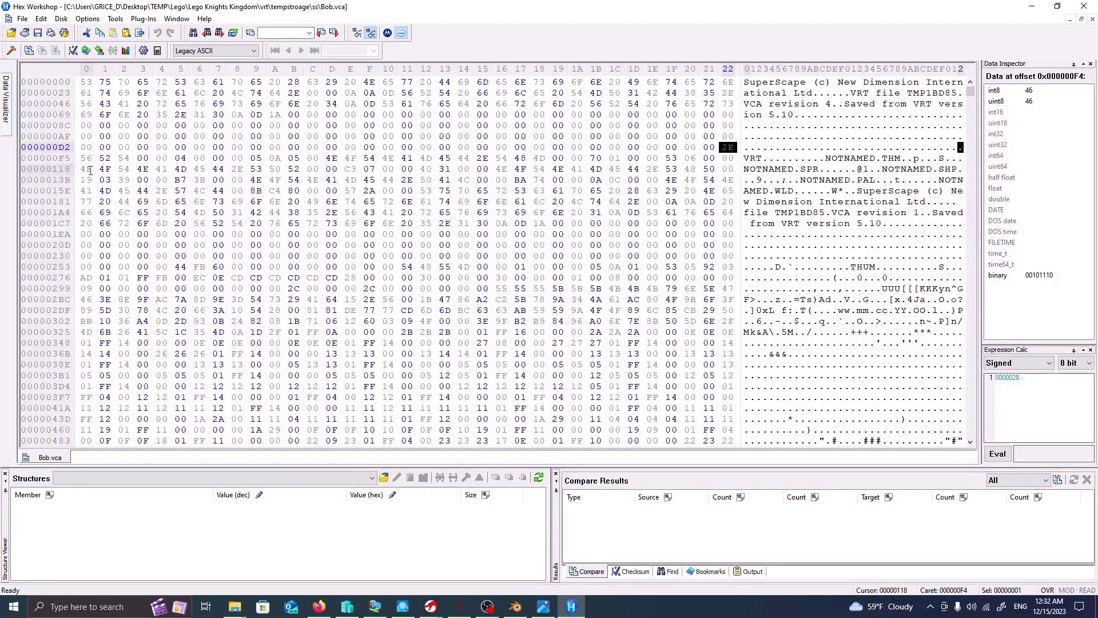
pyautogui.press('Right')
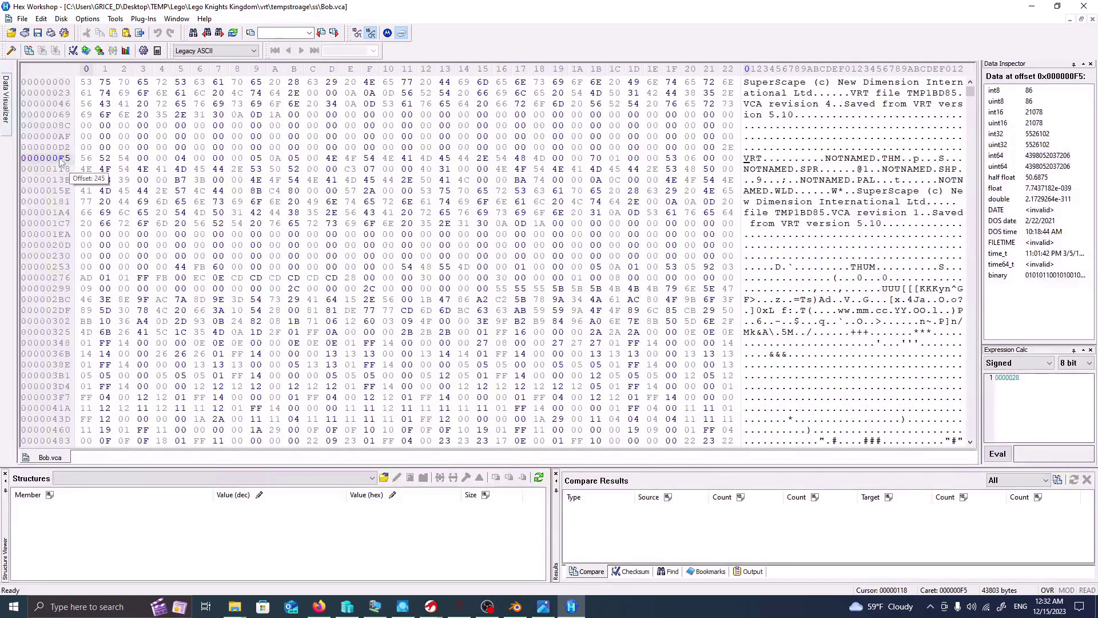
pyautogui.hotkey('shift', 'Left')
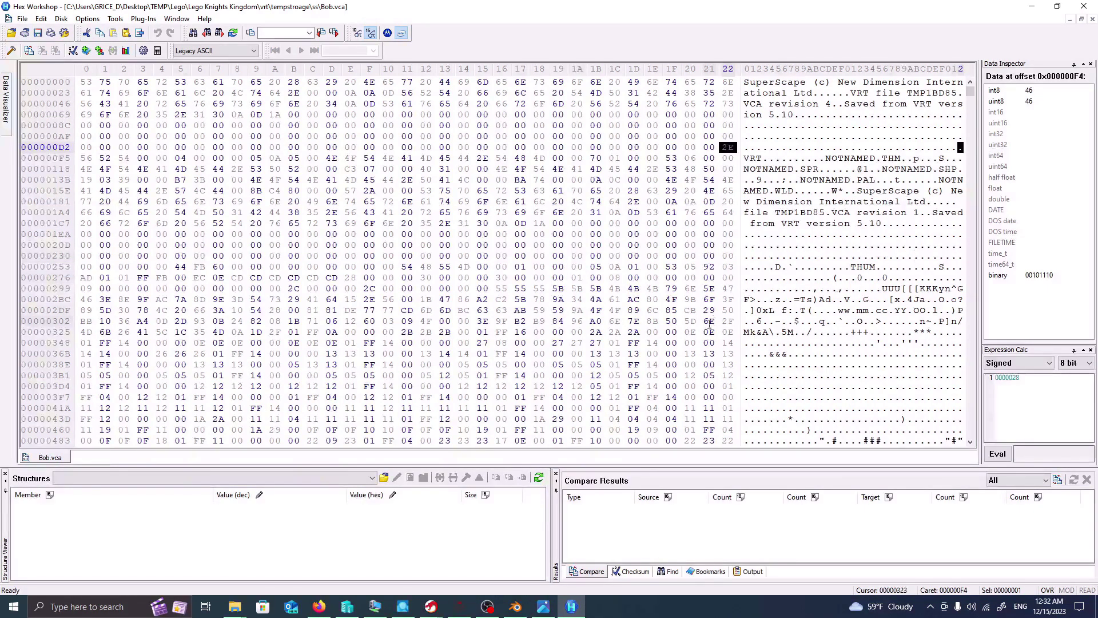
# - Highlight the THUM tag with its two following bytes, and mark the 23 byte at offset 00000612 in the data below
pyautogui.click(933, 332)
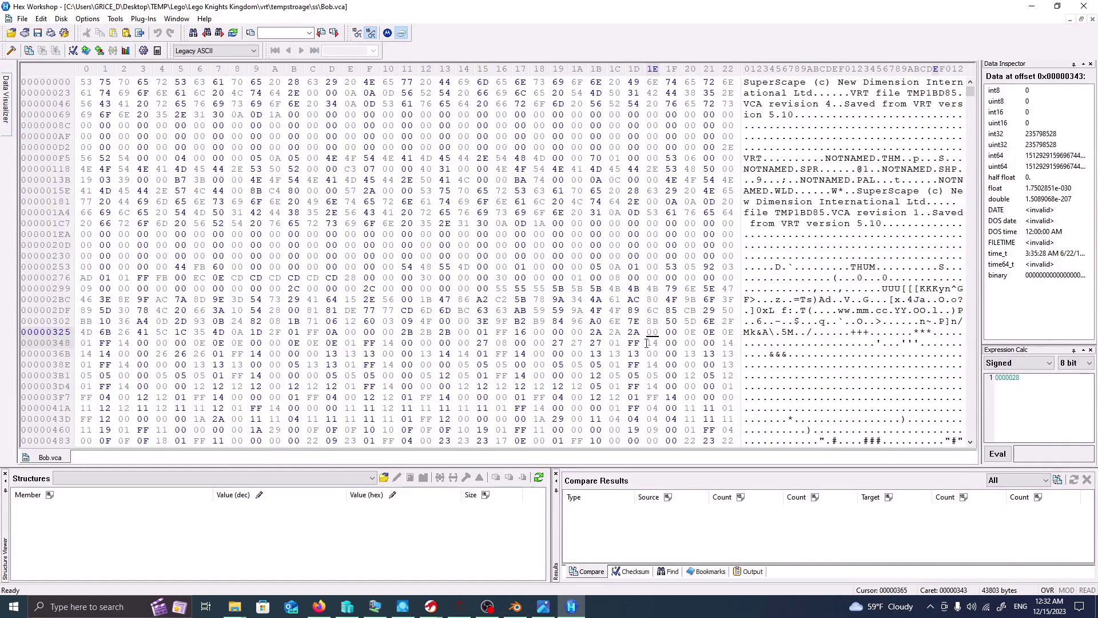
pyautogui.moveTo(407, 267); pyautogui.dragTo(502, 267)
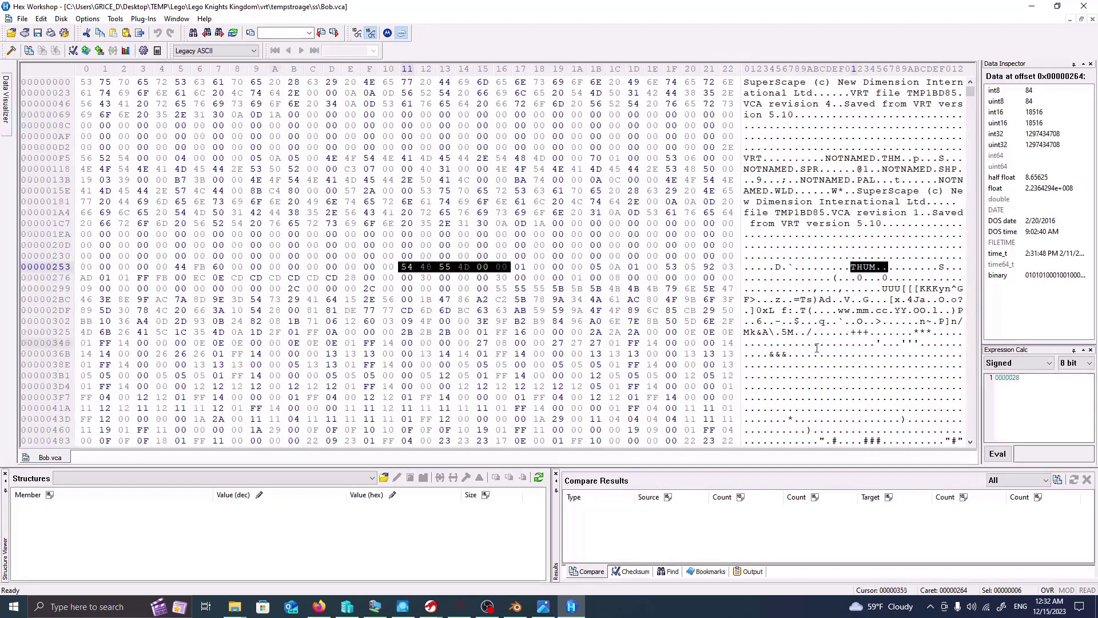
pyautogui.scroll(-8, 817, 347)
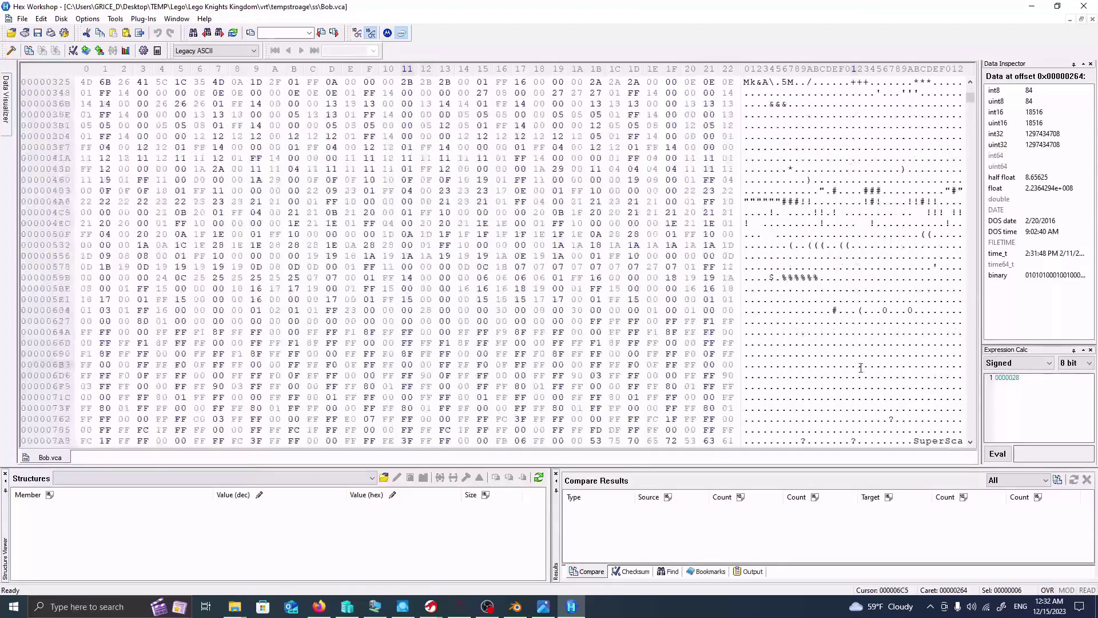
pyautogui.scroll(-1, 861, 368)
pyautogui.scroll(3, 861, 367)
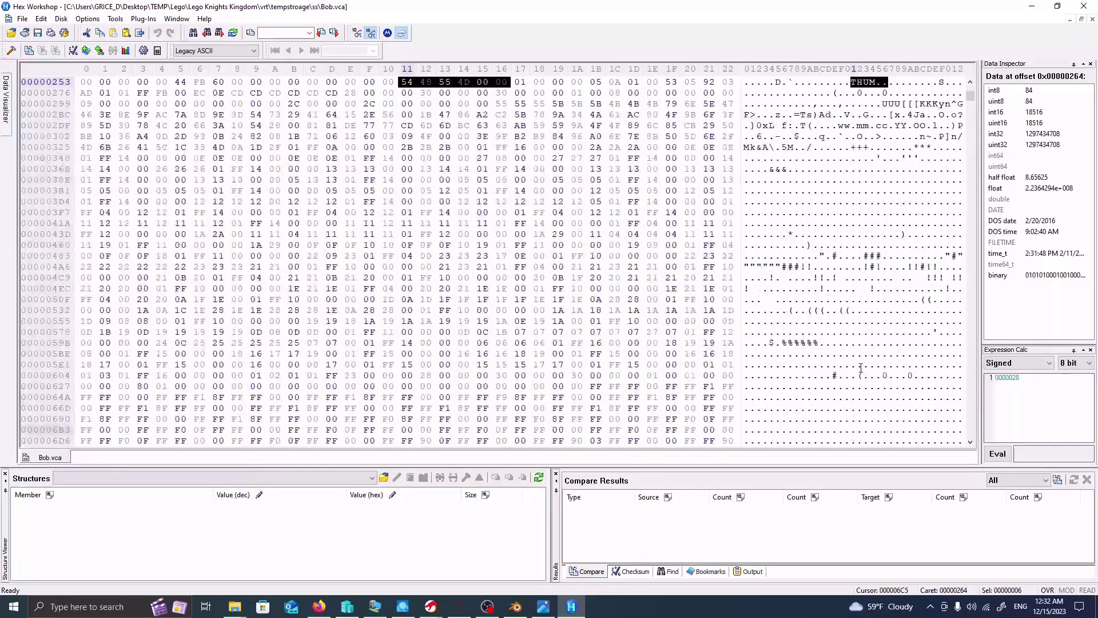
pyautogui.scroll(-2, 861, 367)
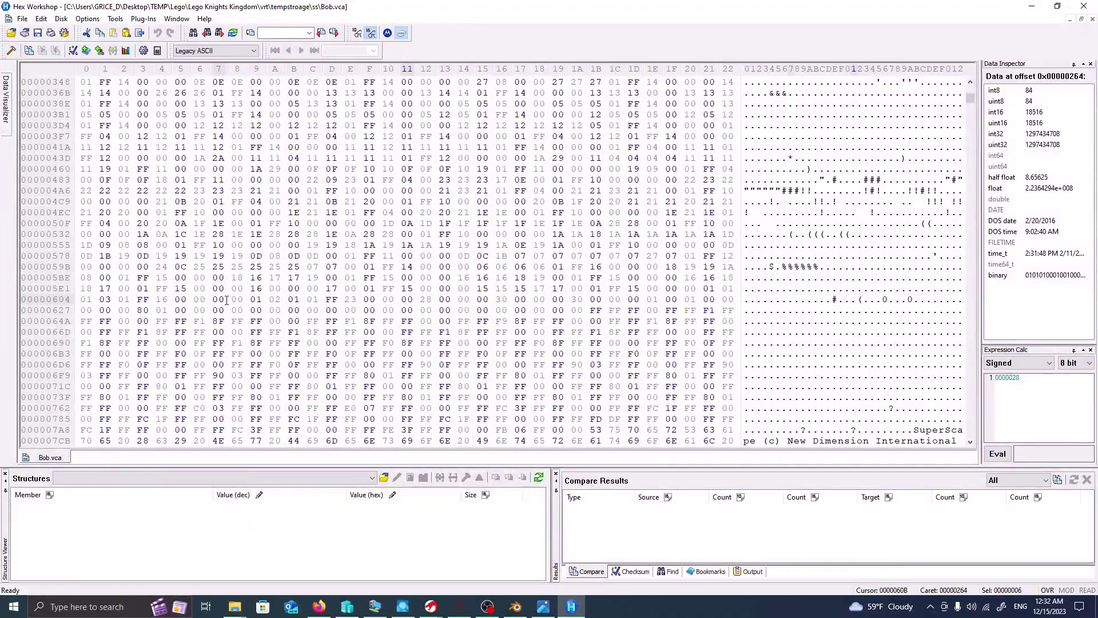
pyautogui.moveTo(255, 299); pyautogui.dragTo(346, 299)
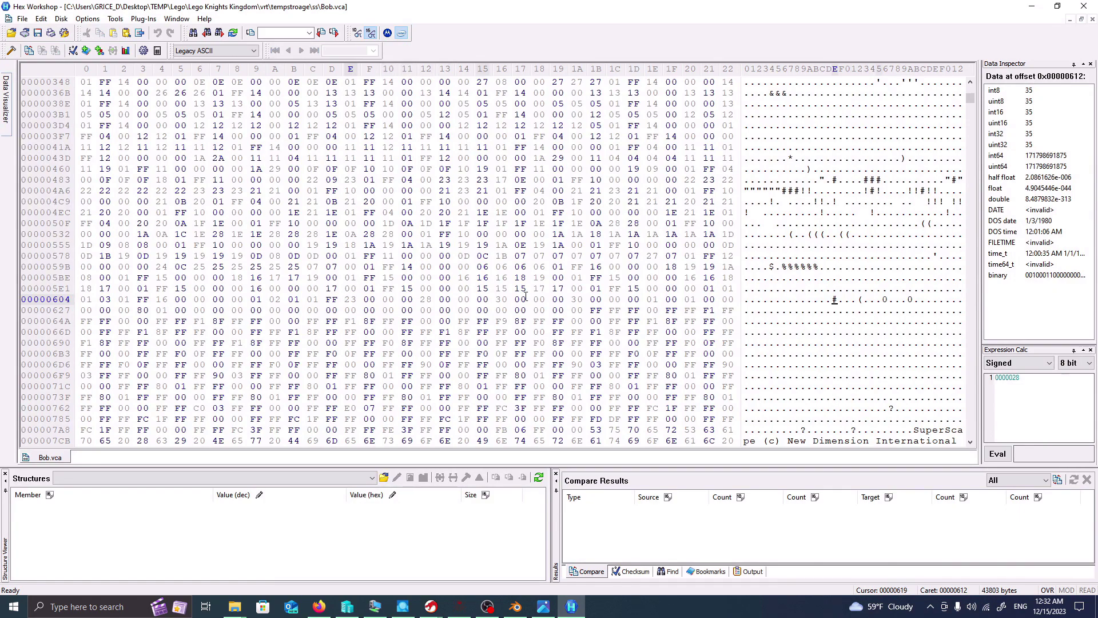
# - View the annotated VRT image from the ss folder in a maximized window, and put the photo windows away
pyautogui.moveTo(234, 607)
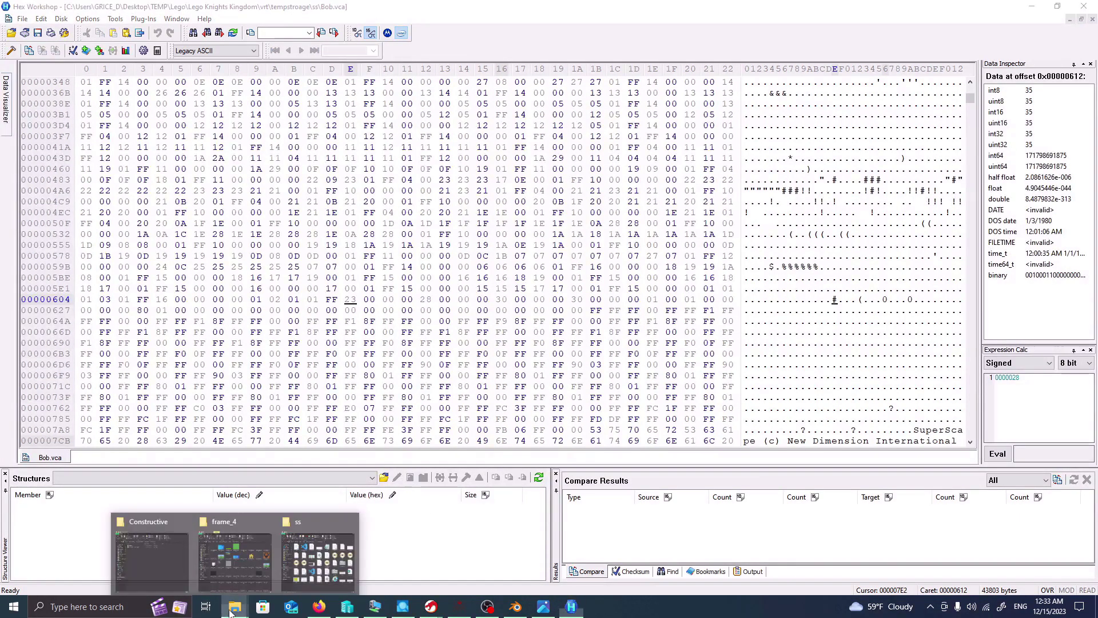
pyautogui.click(319, 552)
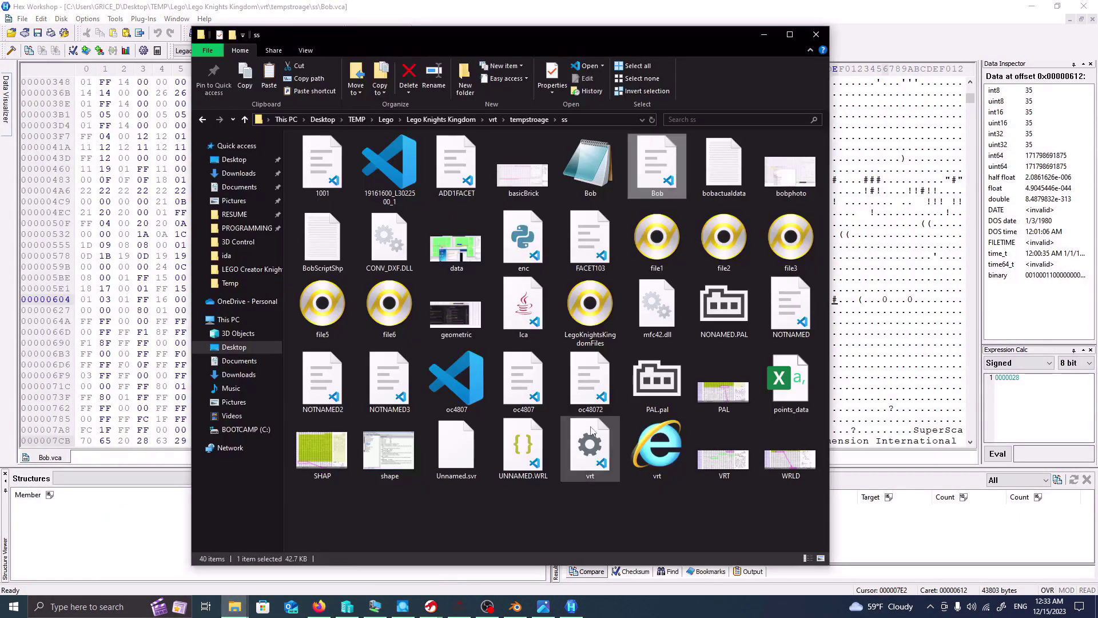
pyautogui.click(591, 530)
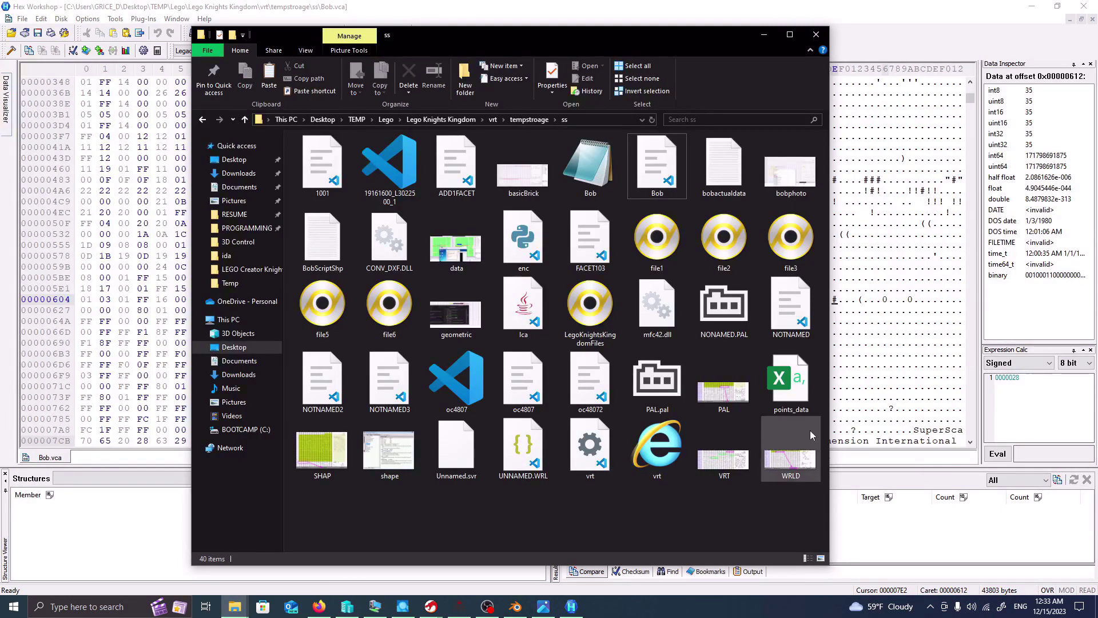
pyautogui.click(750, 466)
pyautogui.doubleClick(749, 474)
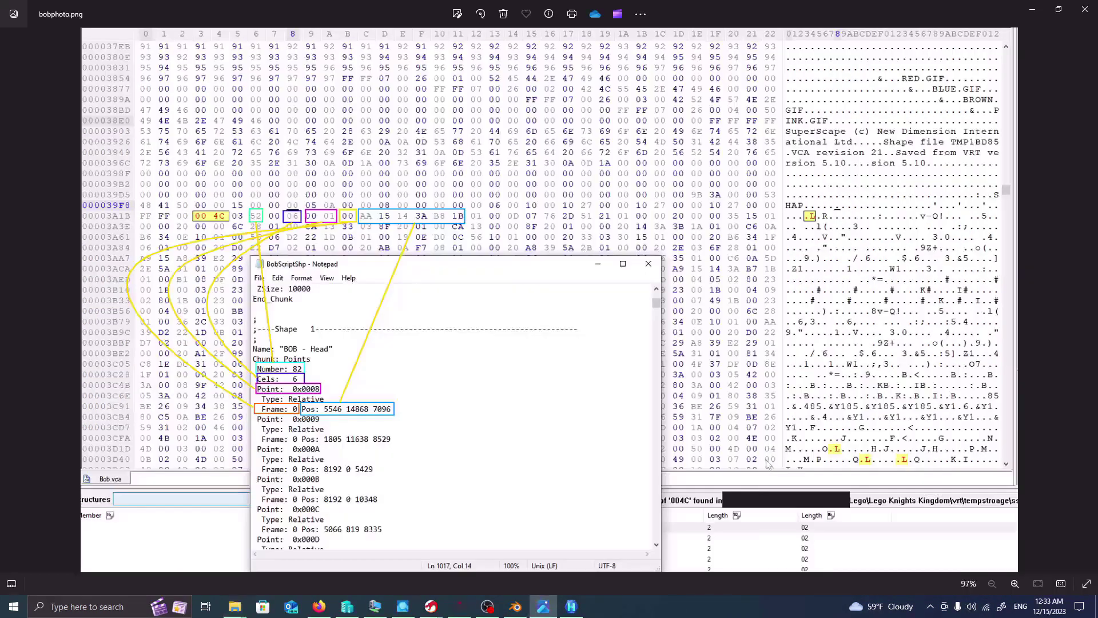
pyautogui.click(728, 85)
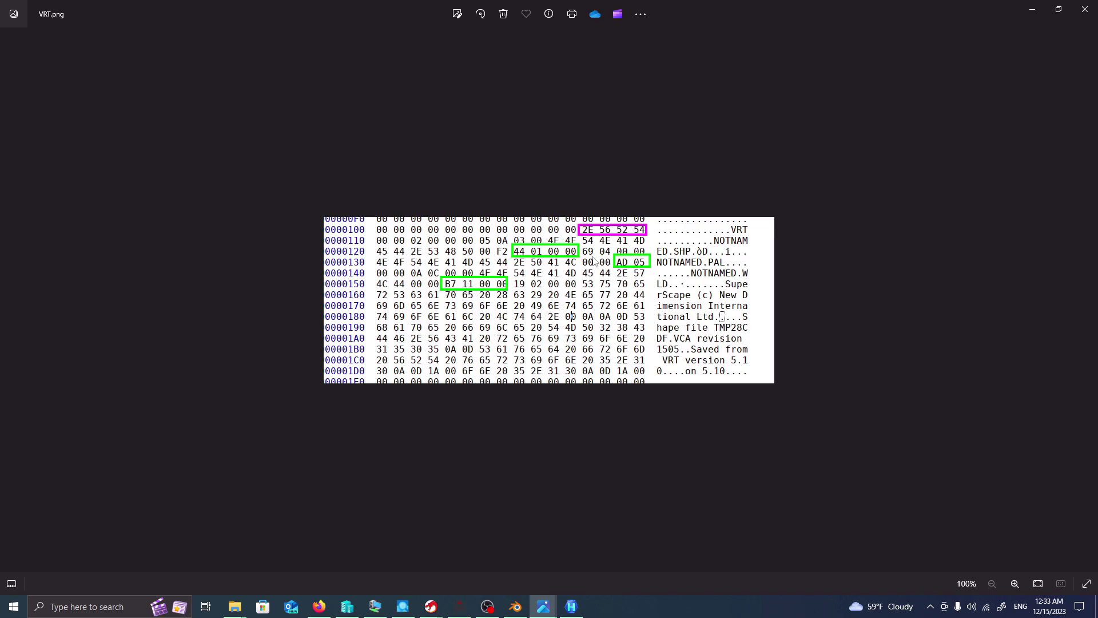
pyautogui.click(1039, 13)
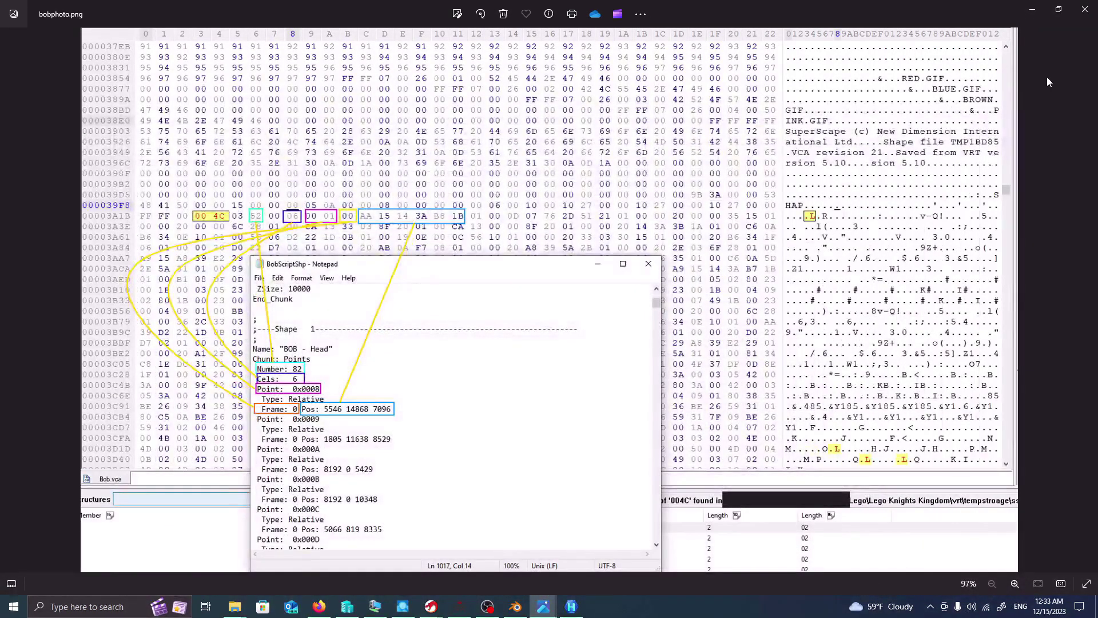
pyautogui.click(1034, 8)
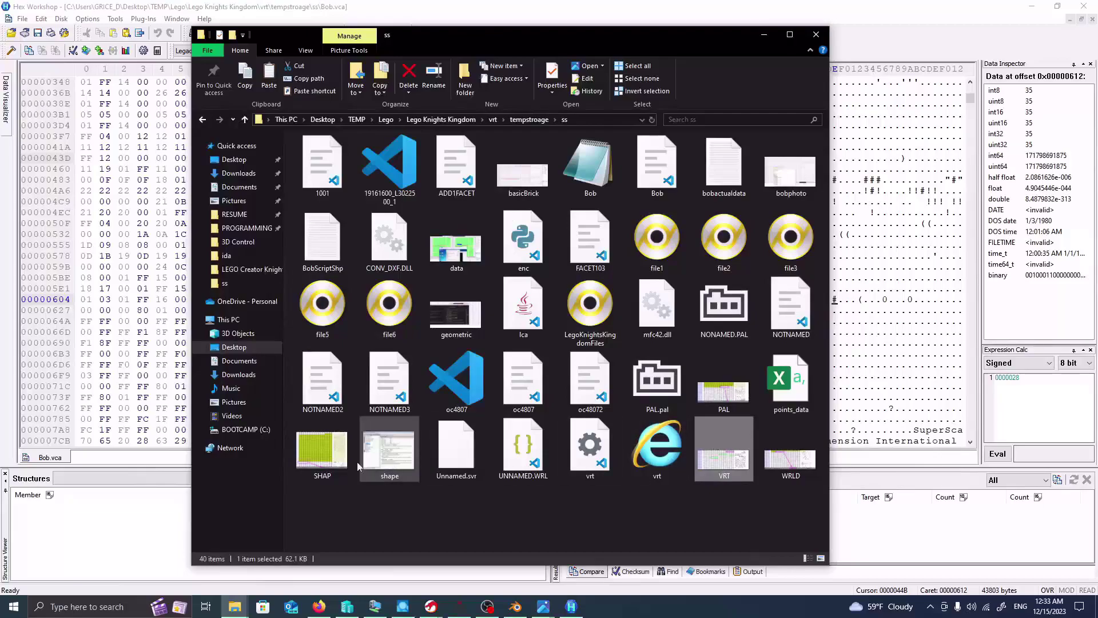
# - View the annotated SHAP image from the ss folder maximized, and return to Bob.vca in Hex Workshop
pyautogui.click(323, 472)
pyautogui.press('Return')
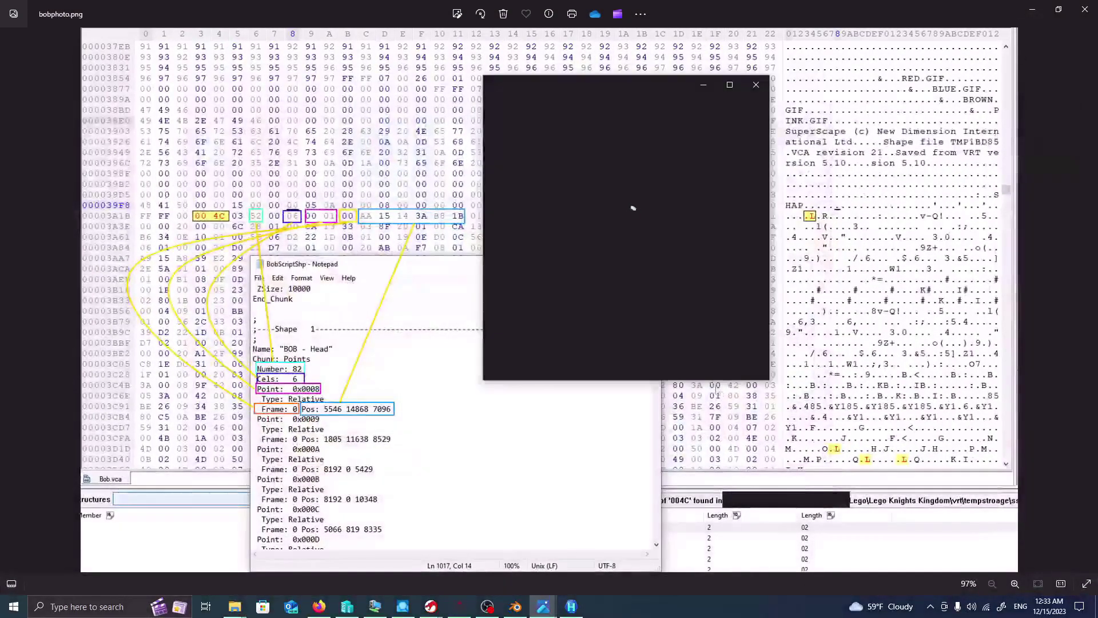
pyautogui.click(729, 85)
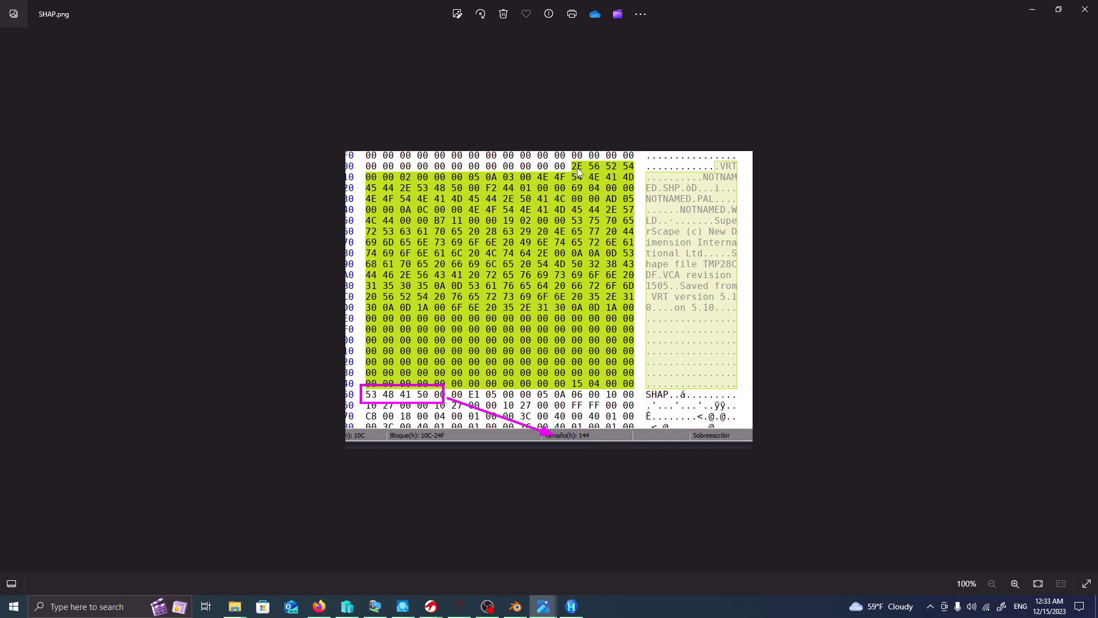
pyautogui.press('Right')
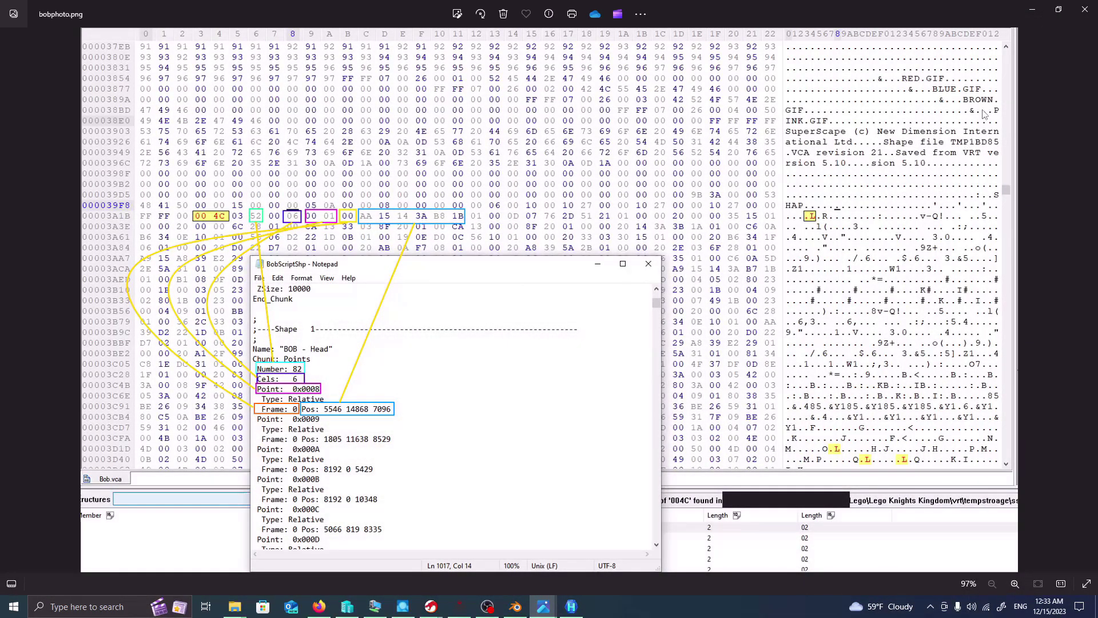
pyautogui.click(1034, 11)
pyautogui.click(760, 35)
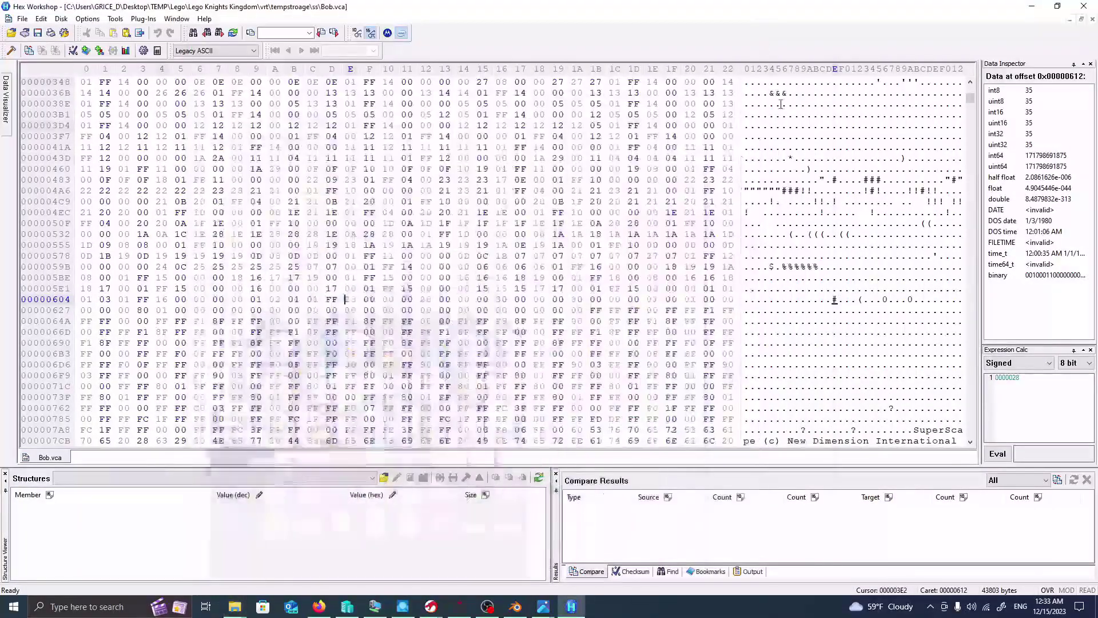
# - Mark the 2E byte before the VRT tag as the chunk start and highlight the THUM tag below it
pyautogui.scroll(6, 817, 251)
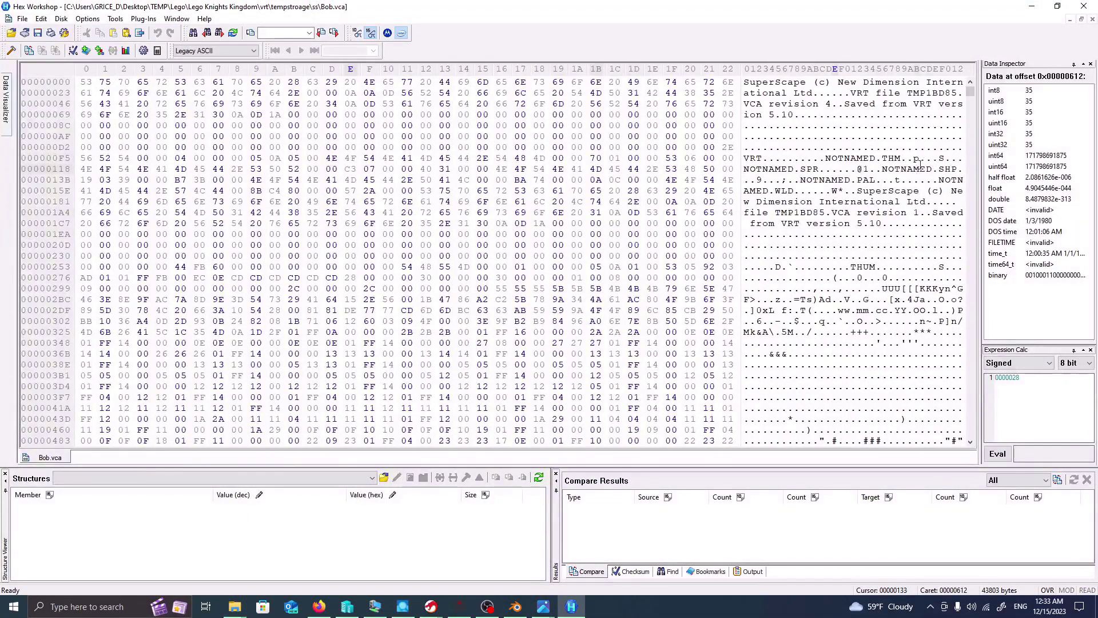
pyautogui.click(959, 148)
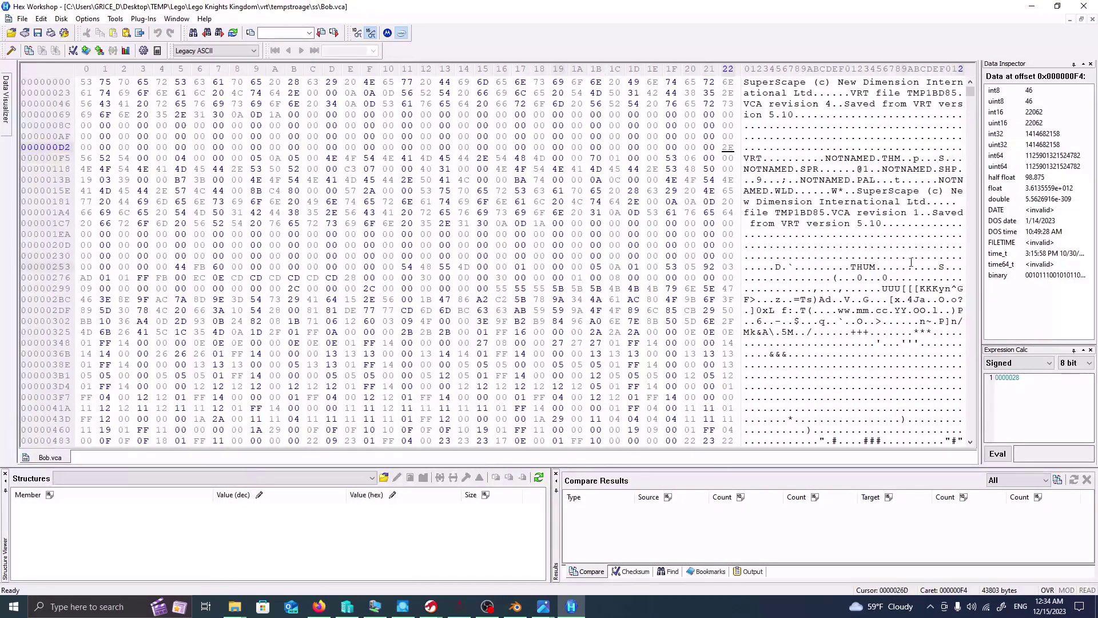
pyautogui.scroll(-3, 906, 263)
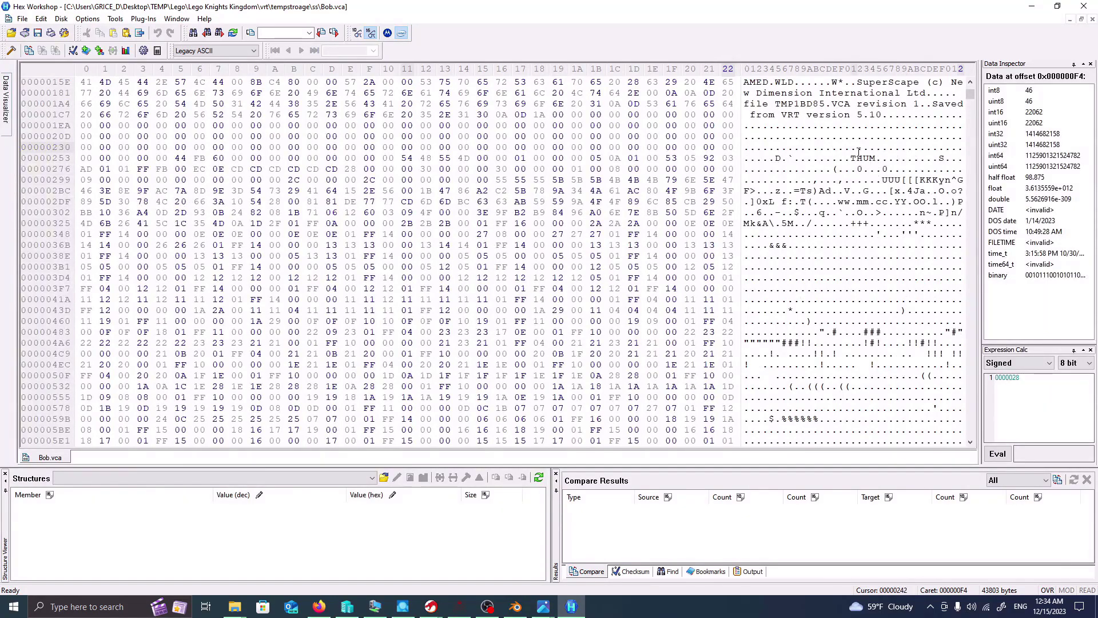
pyautogui.moveTo(851, 158); pyautogui.dragTo(877, 157)
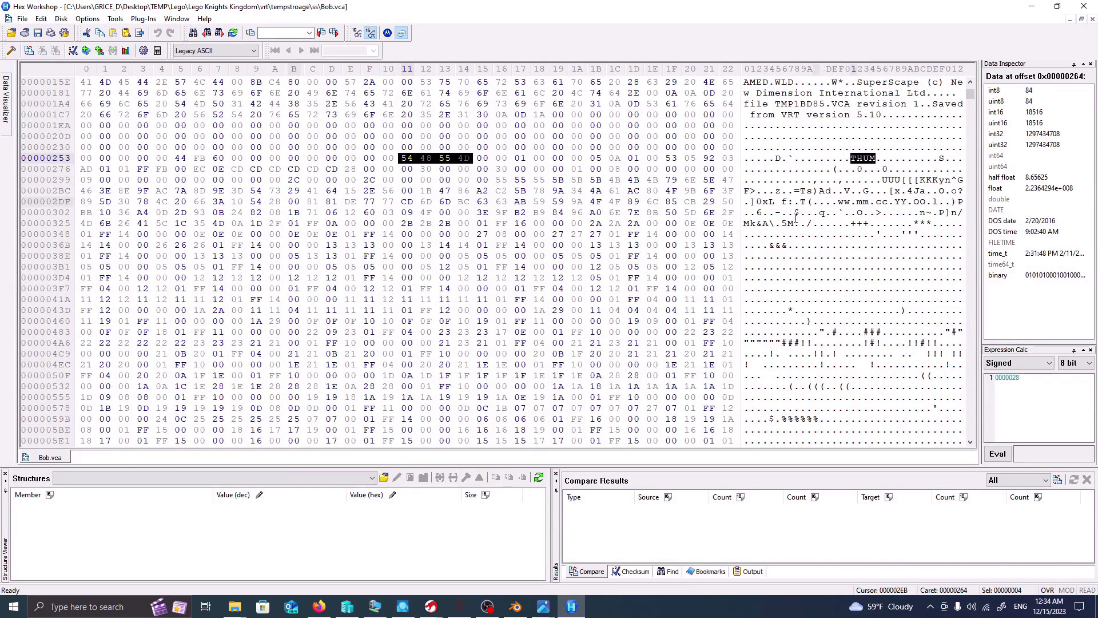
pyautogui.scroll(3, 629, 254)
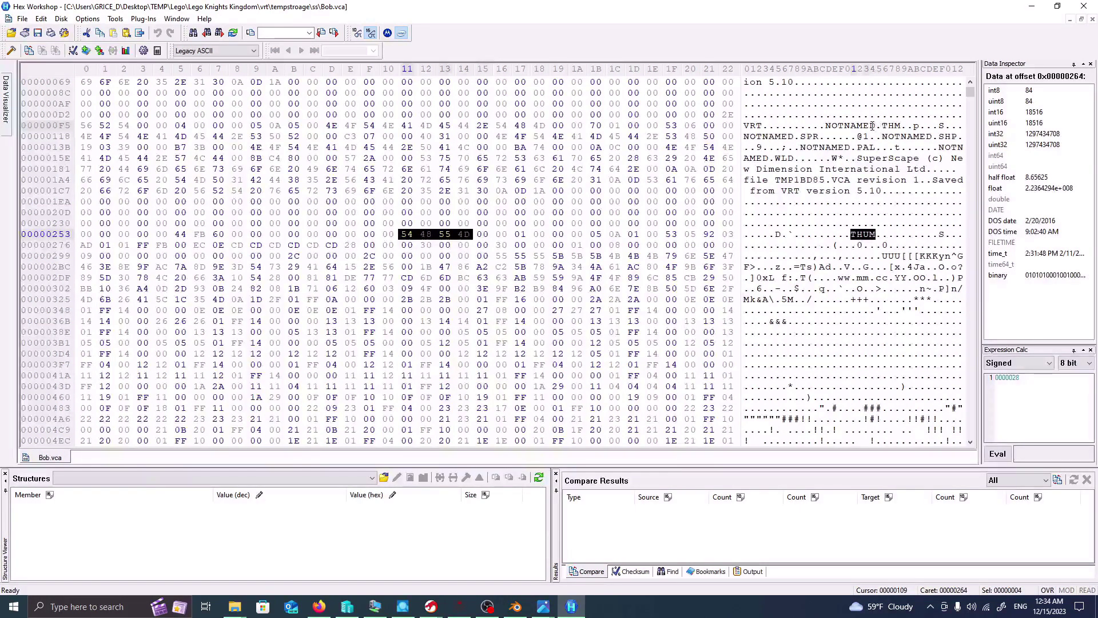
# - Highlight the 2E byte before VRT again and the 70 01 value at the end of the NOTNAMED.THM entry
pyautogui.click(960, 114)
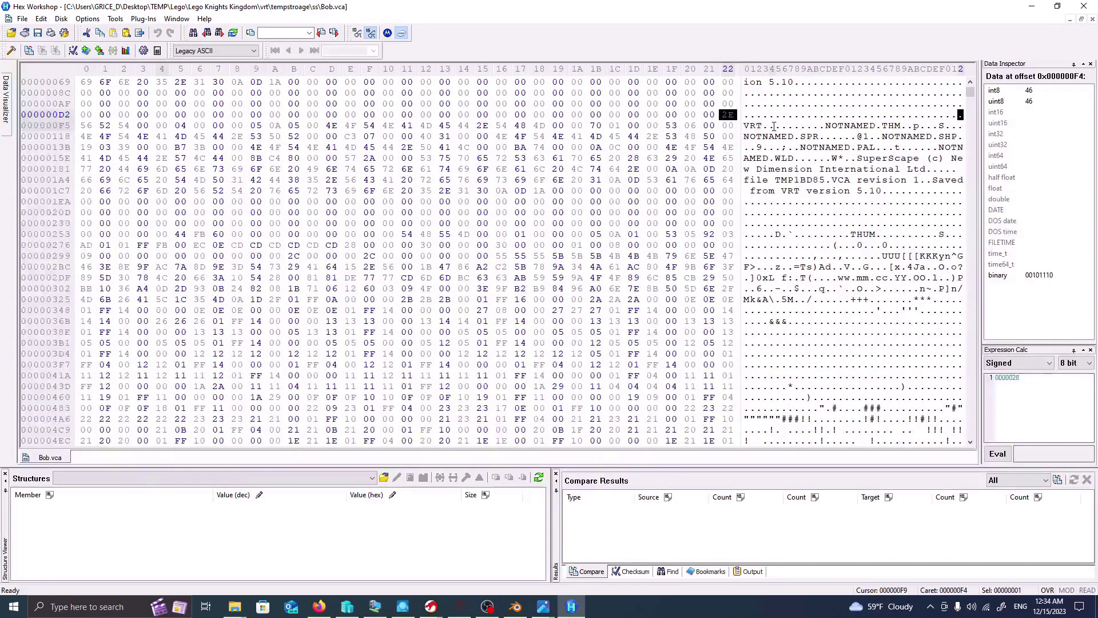
pyautogui.click(918, 127)
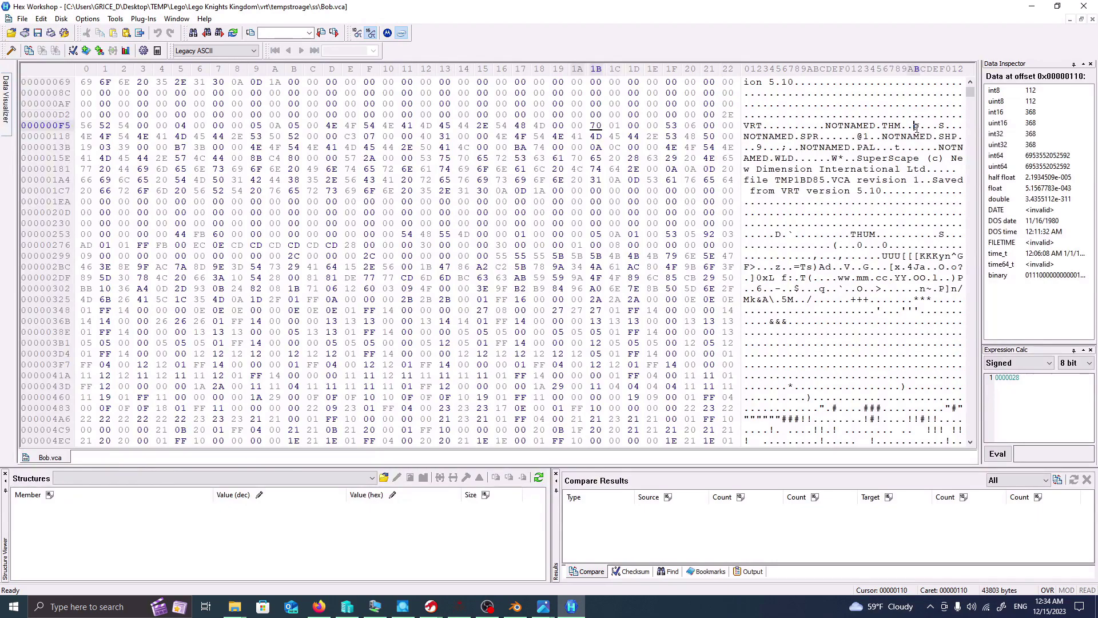
pyautogui.moveTo(918, 126); pyautogui.dragTo(936, 128)
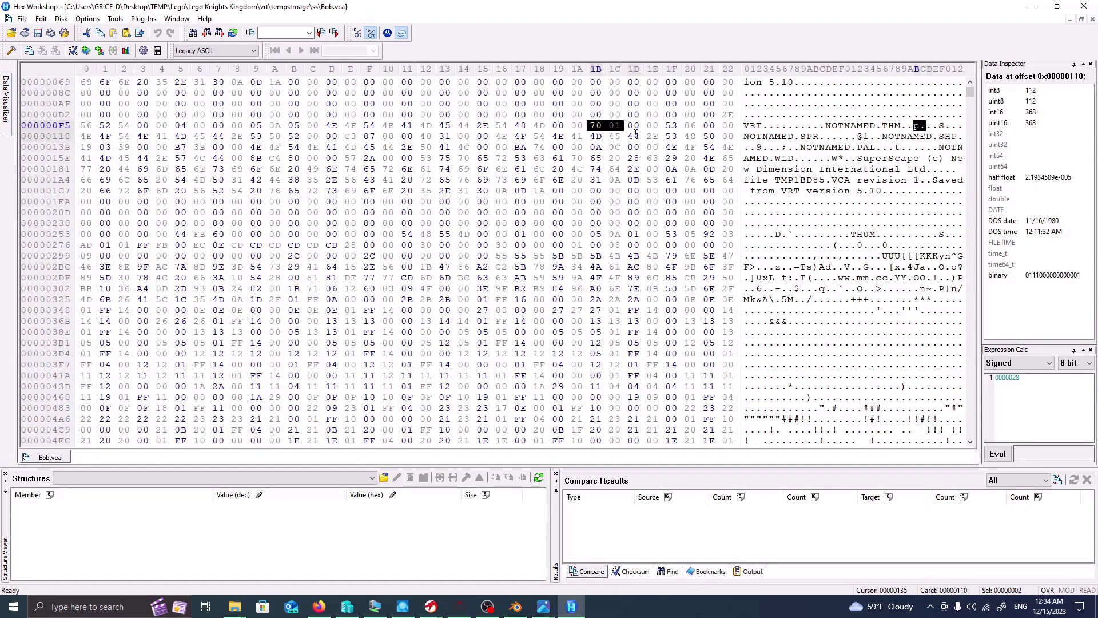
pyautogui.scroll(-3, 663, 194)
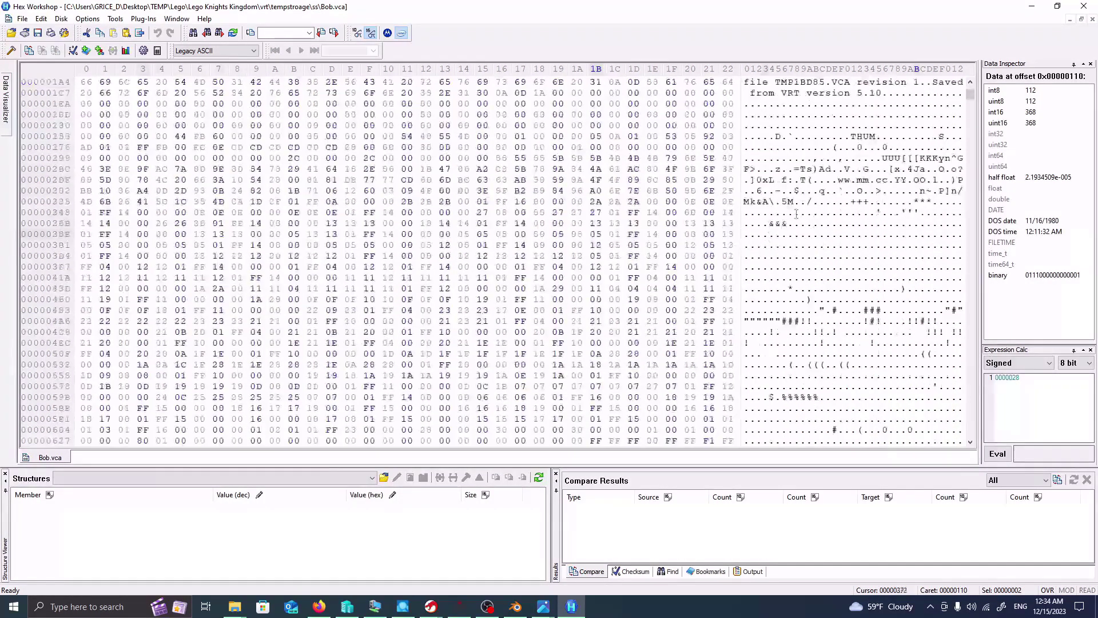
pyautogui.scroll(4, 848, 188)
pyautogui.scroll(1, 847, 187)
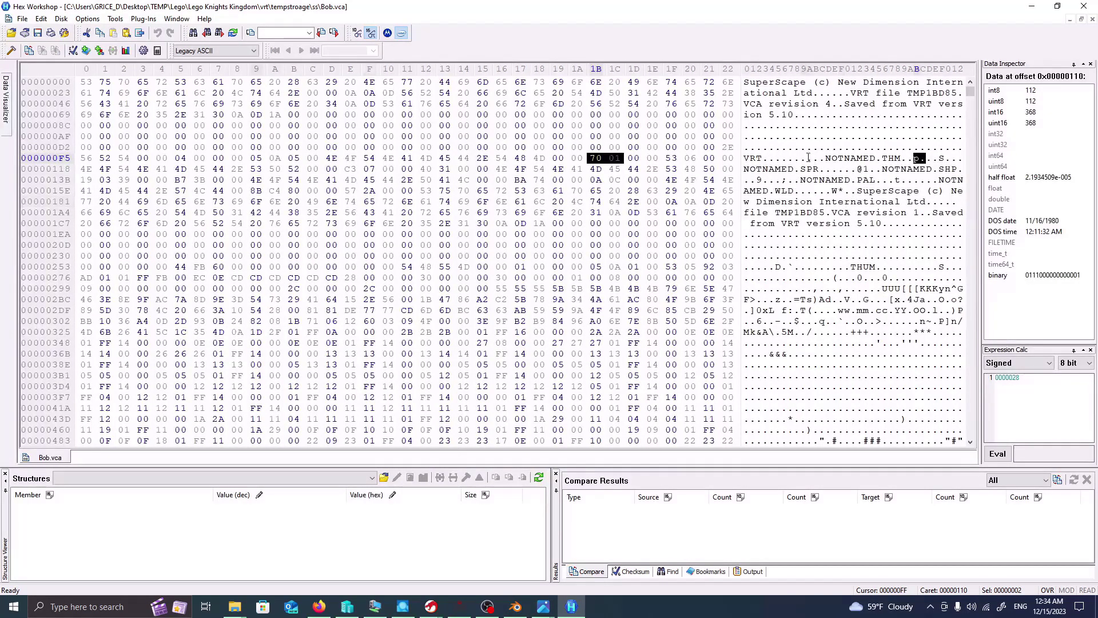
# - Highlight the VRT block through its version 5.10 text, the zero padding after it, and the data block containing THUM
pyautogui.moveTo(746, 158); pyautogui.dragTo(888, 223)
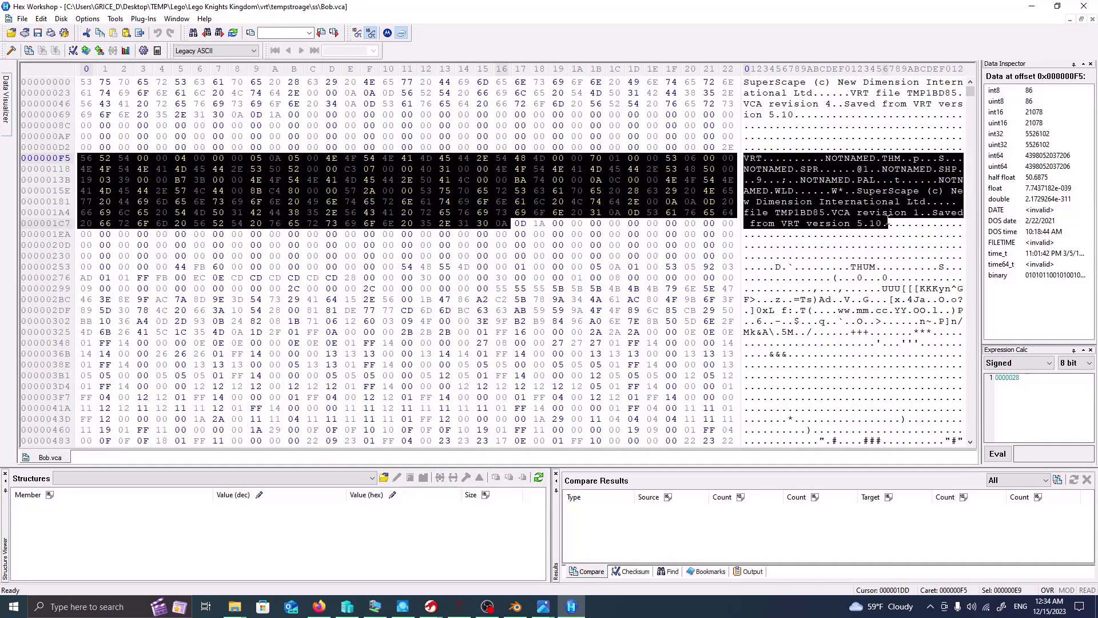
pyautogui.scroll(-2, 777, 228)
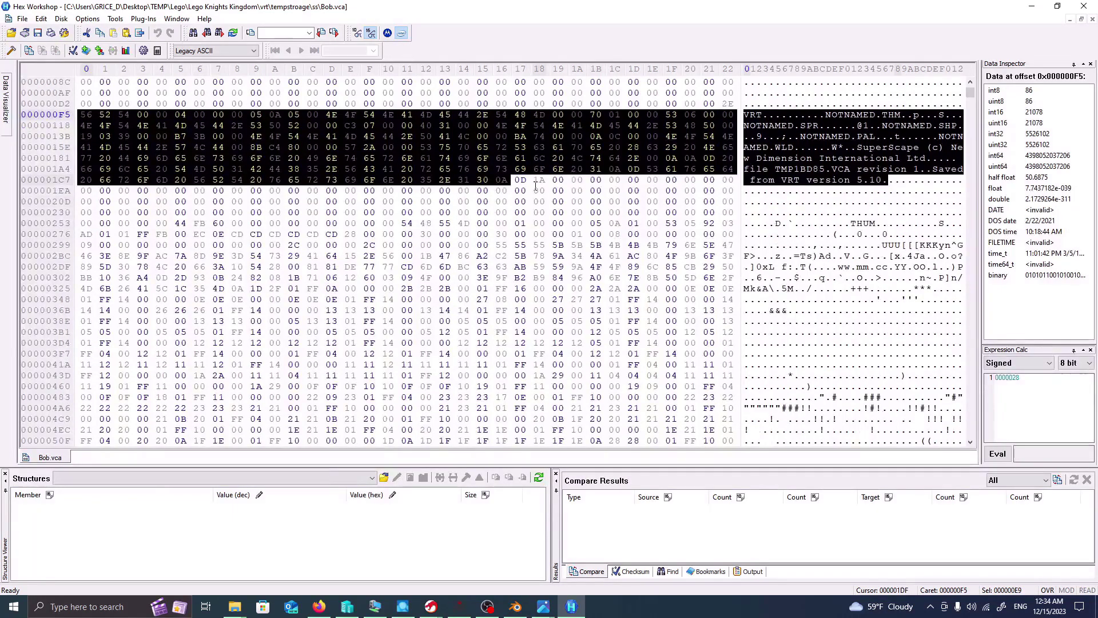
pyautogui.moveTo(407, 201); pyautogui.dragTo(579, 209)
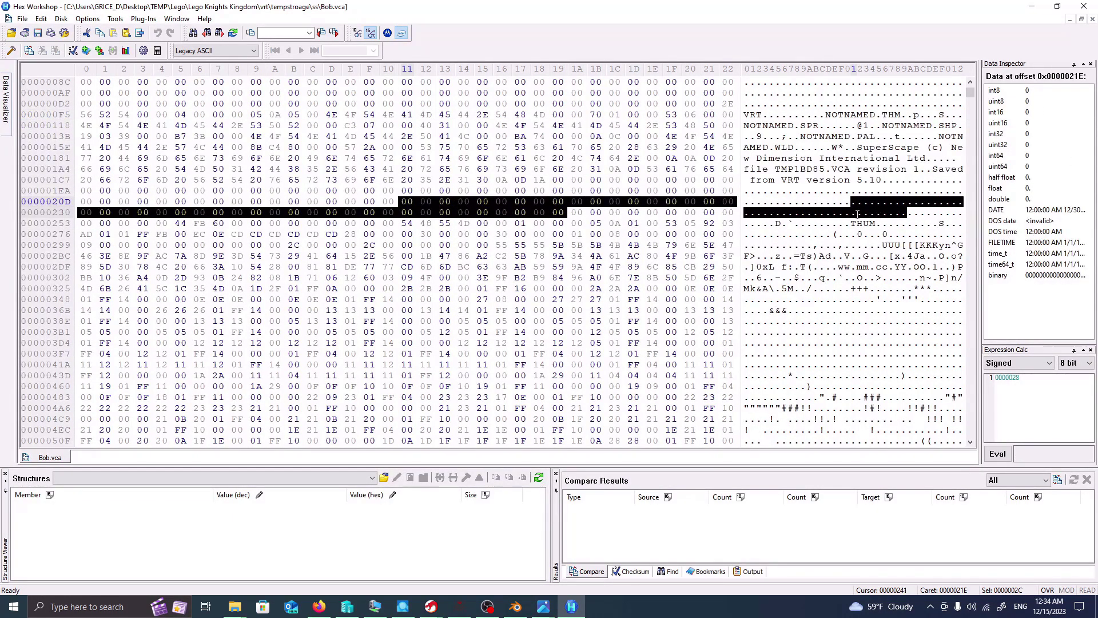
pyautogui.moveTo(770, 223); pyautogui.dragTo(917, 299)
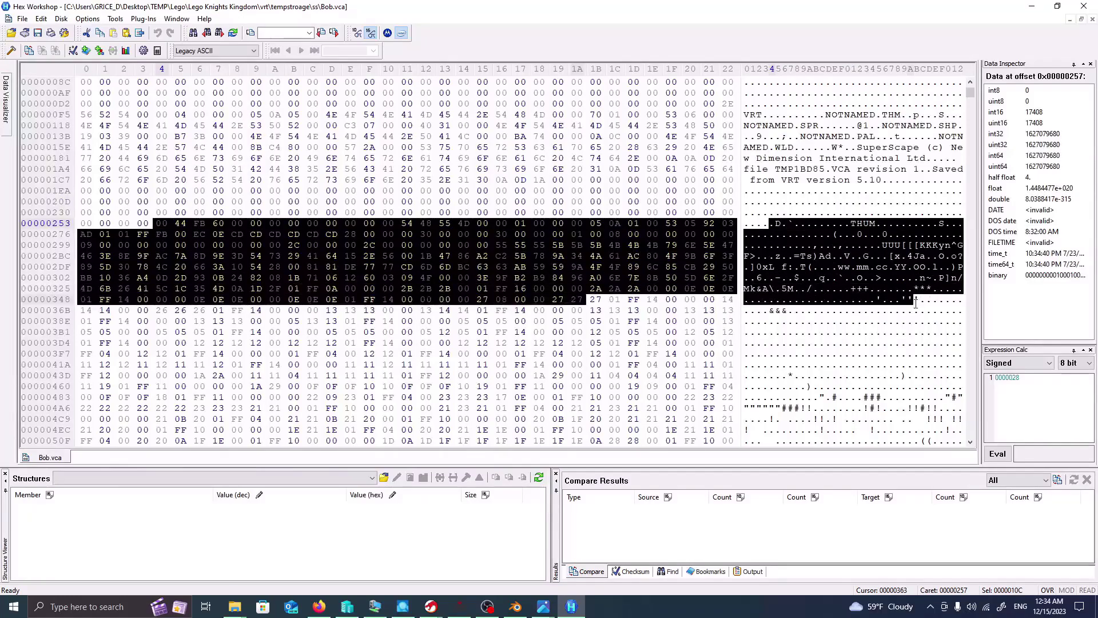
# - Highlight the SuperScape image file header text in Bob.vca and the bytes around the SPRT tag below it
pyautogui.scroll(-7, 917, 298)
pyautogui.scroll(-2, 917, 297)
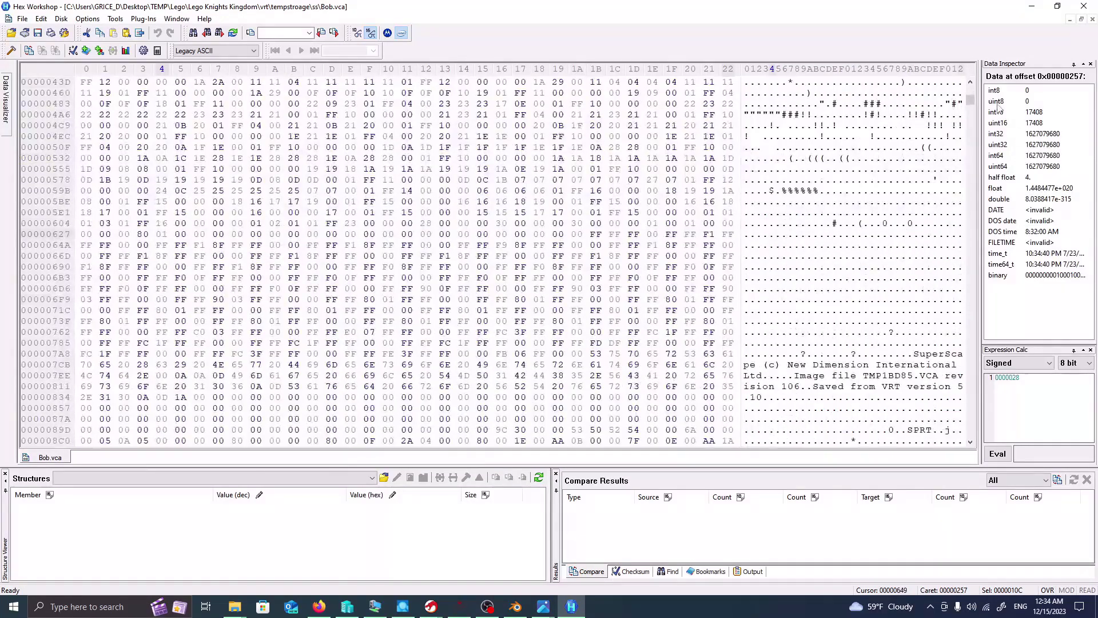
pyautogui.scroll(-7, 889, 169)
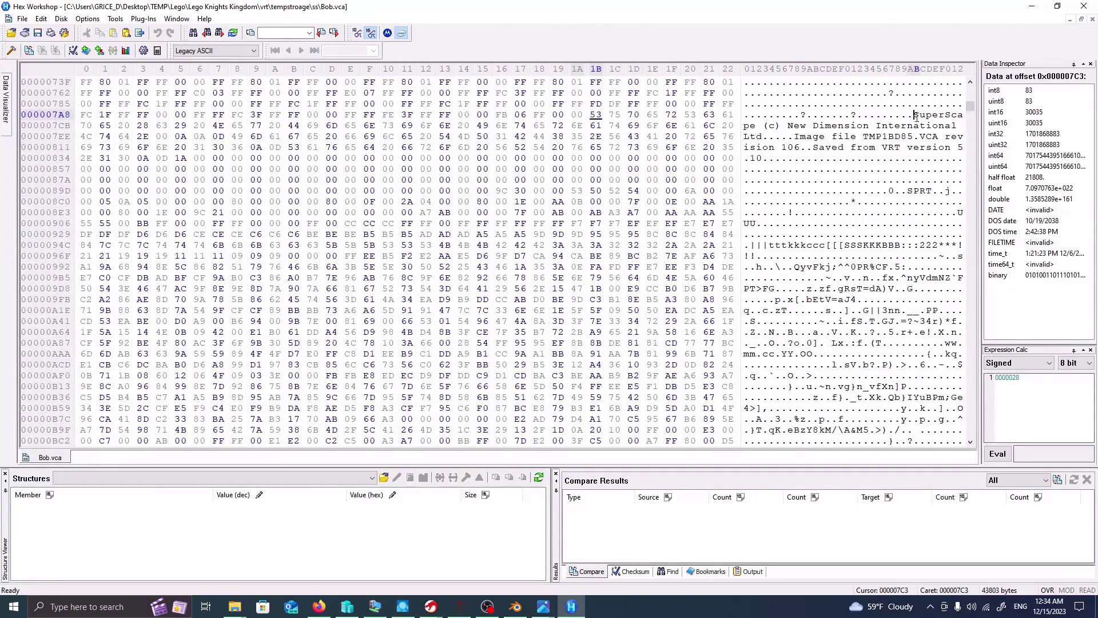
pyautogui.moveTo(917, 116); pyautogui.dragTo(964, 147)
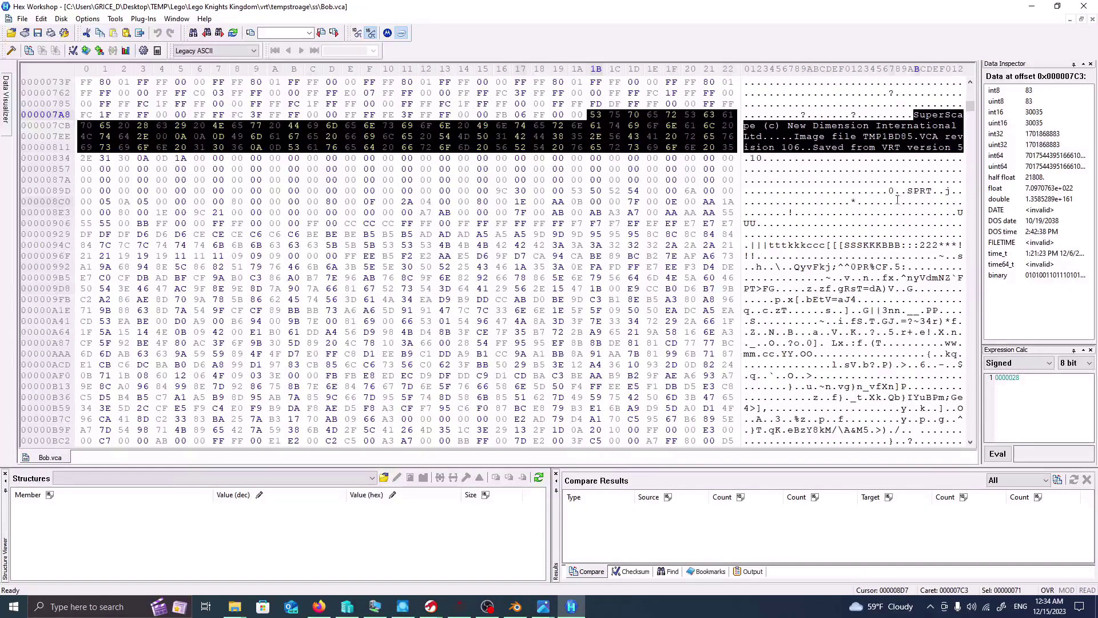
pyautogui.moveTo(891, 191); pyautogui.dragTo(964, 190)
# - Highlight the SuperScape header text following the NOTNAMED.WLD entry, and go down the file to the Palette file header and its PALT tag
pyautogui.scroll(10, 969, 114)
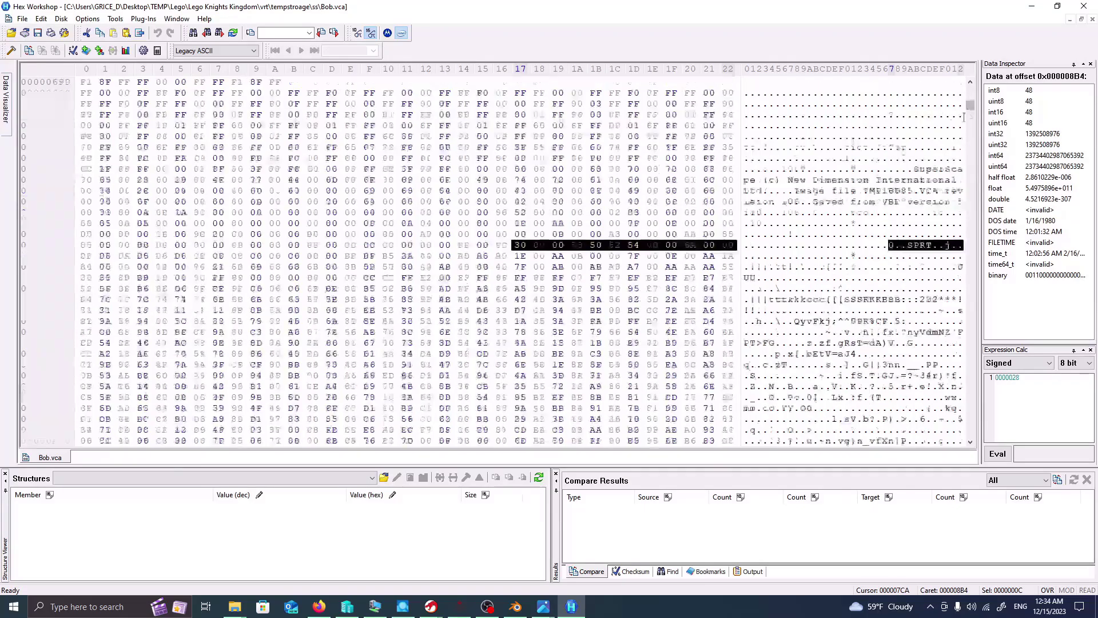
pyautogui.scroll(8, 929, 162)
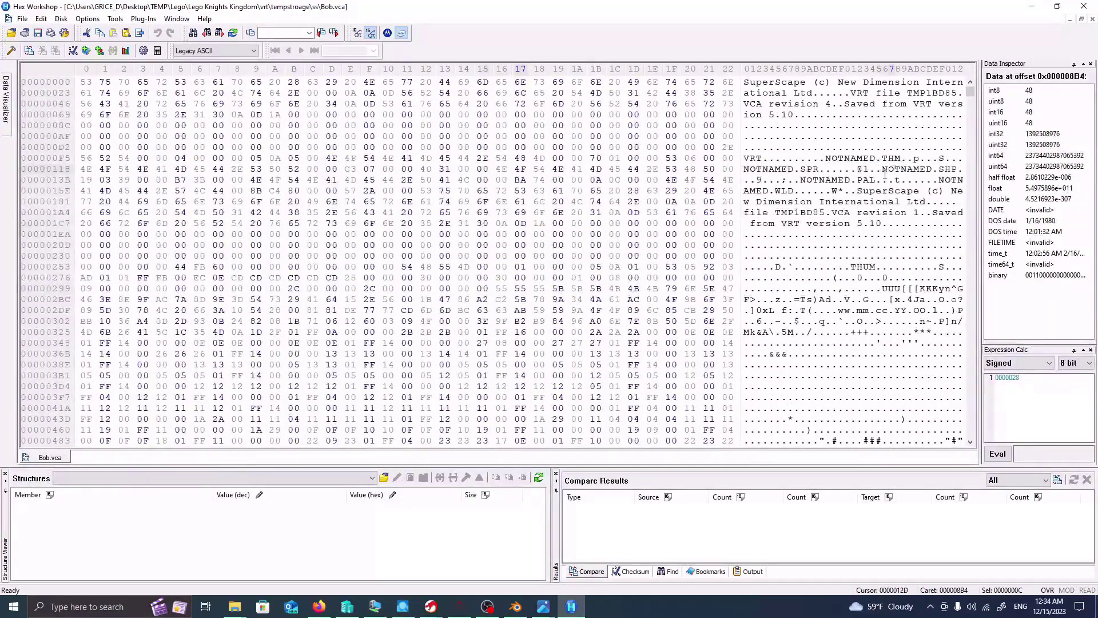
pyautogui.moveTo(858, 190); pyautogui.dragTo(899, 222)
pyautogui.scroll(-2, 943, 148)
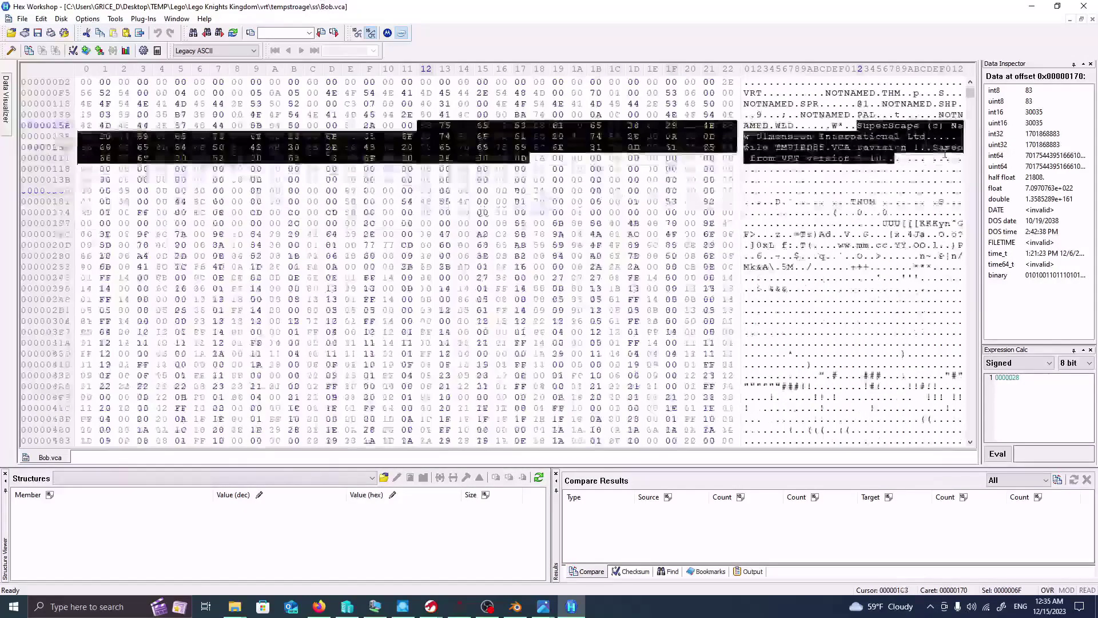
pyautogui.scroll(-2, 973, 95)
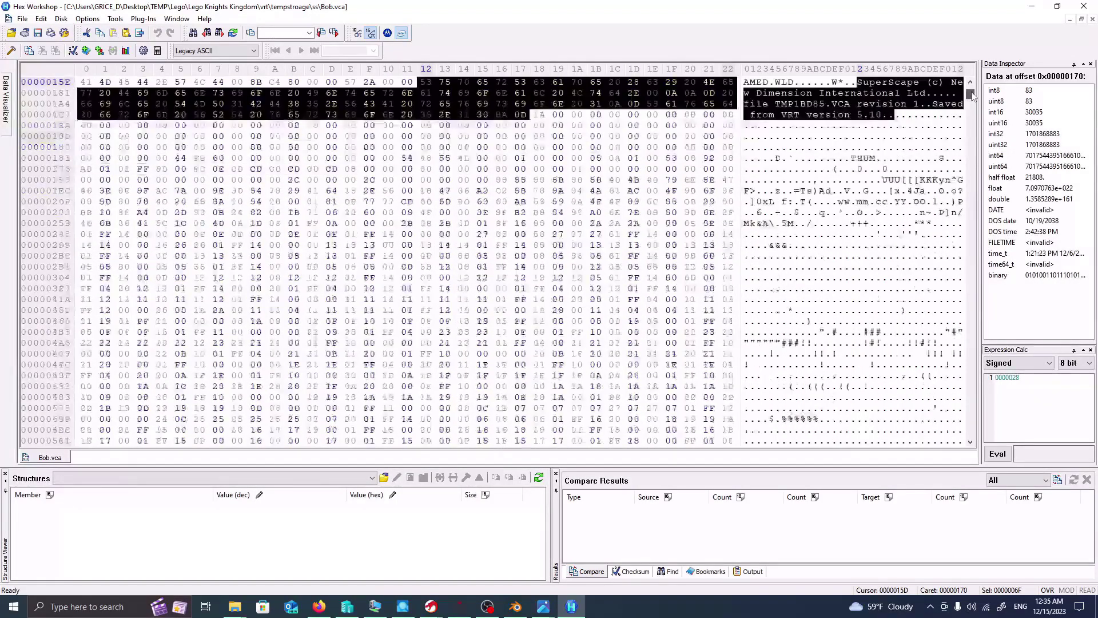
pyautogui.moveTo(971, 95); pyautogui.dragTo(972, 321)
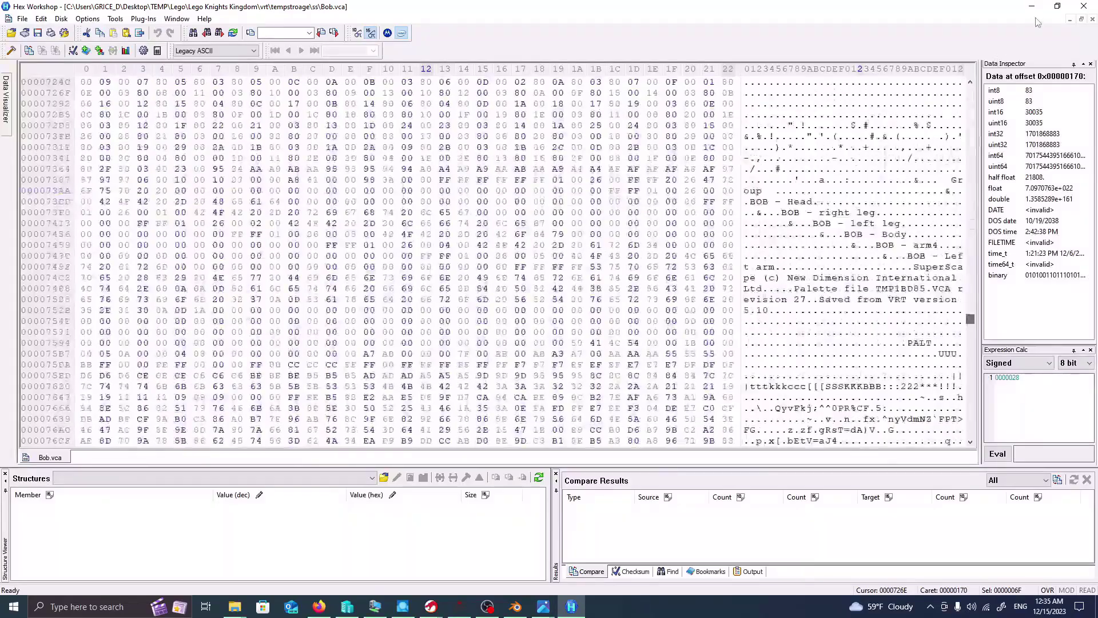
# - Put Hex Workshop aside, examine how bobphoto.png maps the BOB - Head shape bytes to the script values, and close the image
pyautogui.click(1032, 6)
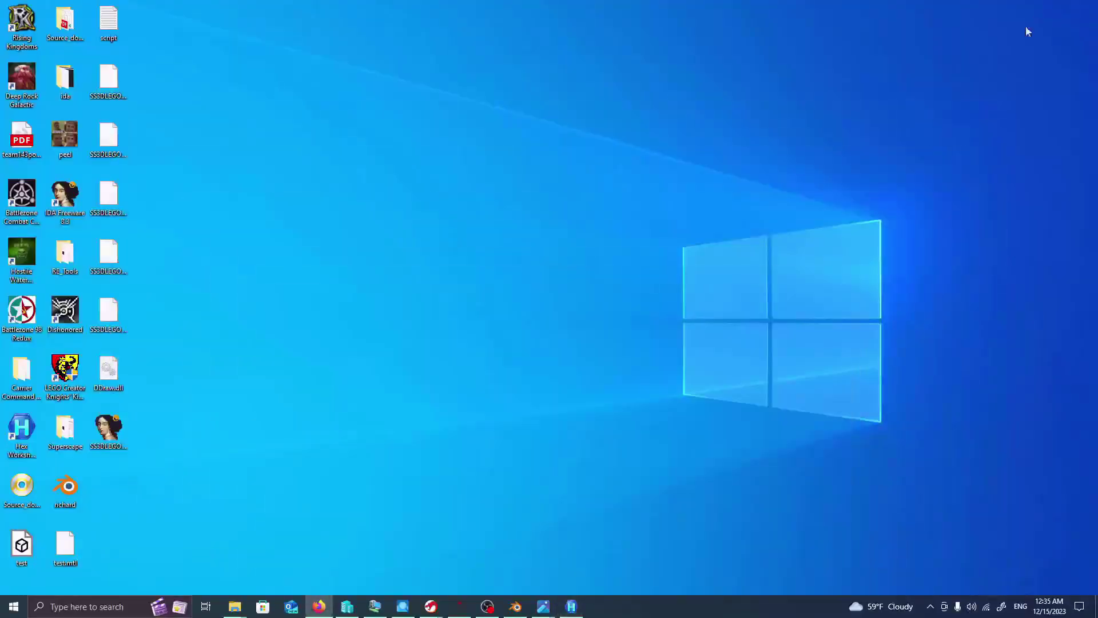
pyautogui.click(551, 605)
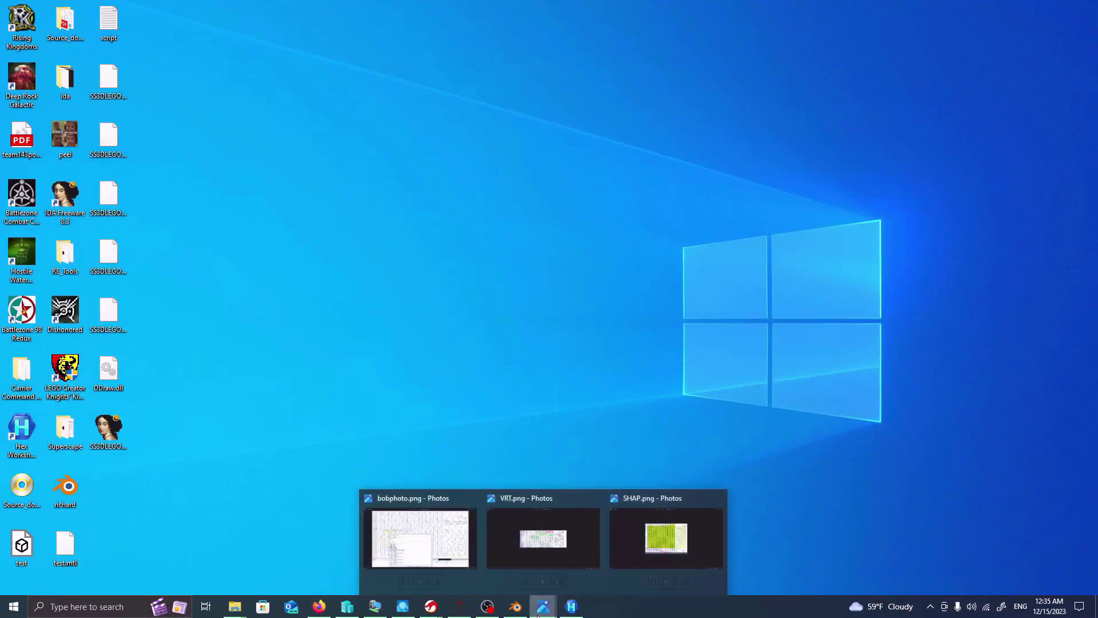
pyautogui.click(406, 551)
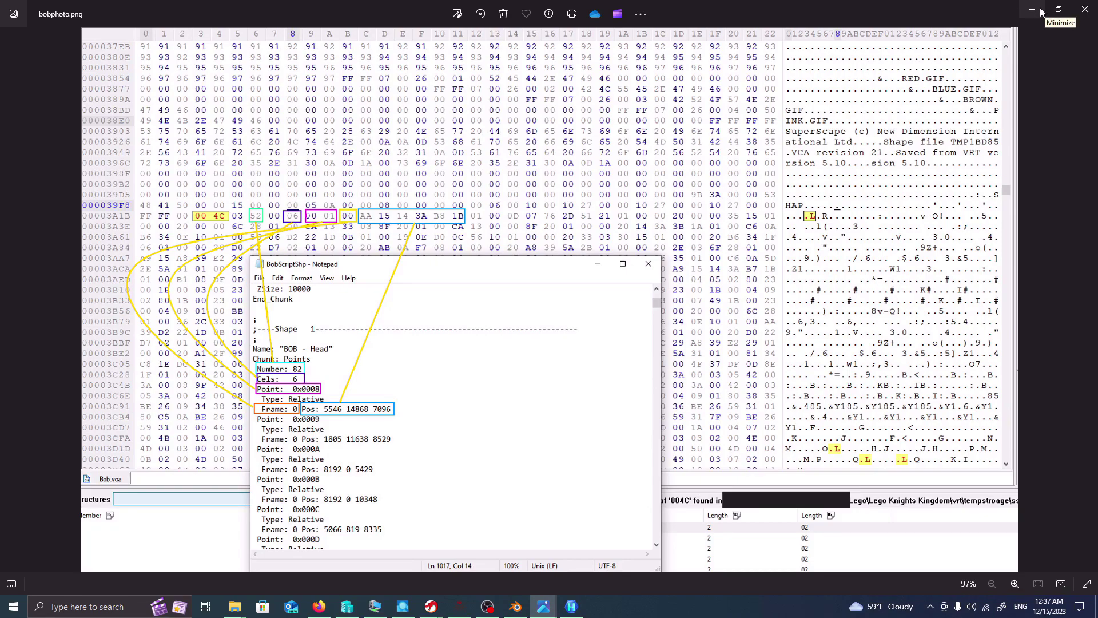
pyautogui.click(1093, 17)
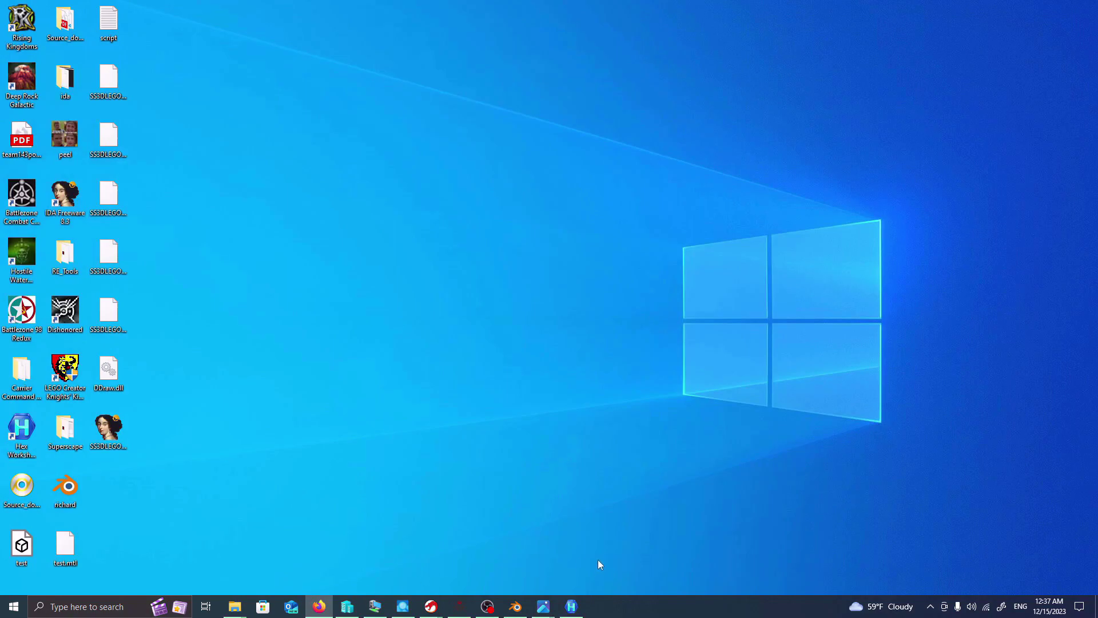
# - Bring up VRT.png in Photos to examine the boxed VRT tag and the offset values in the file table
pyautogui.moveTo(543, 606)
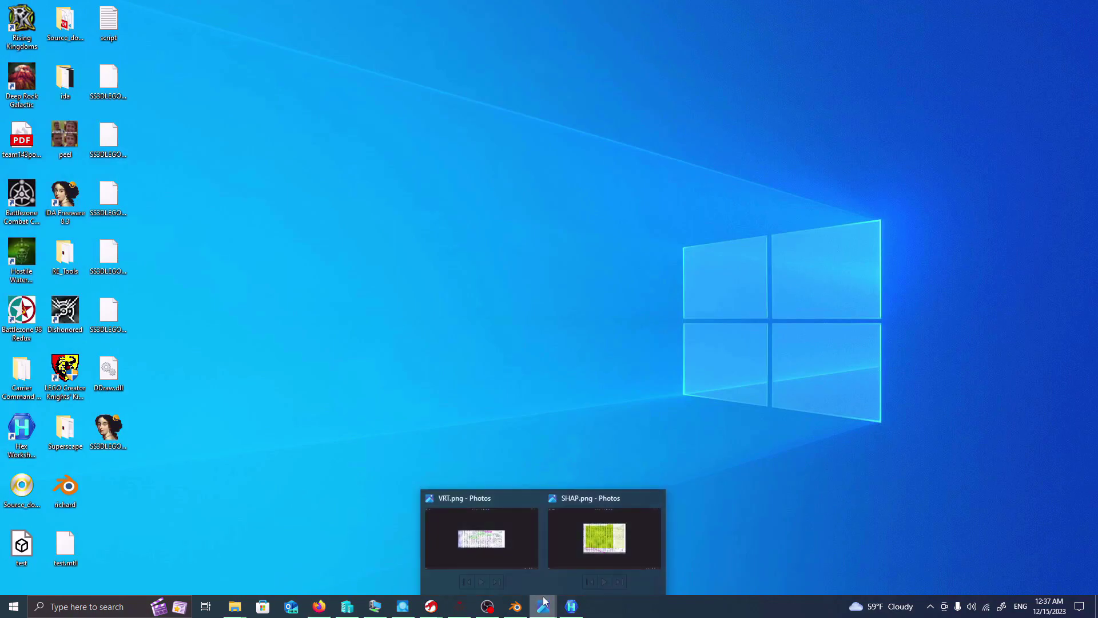
pyautogui.click(574, 530)
pyautogui.click(504, 557)
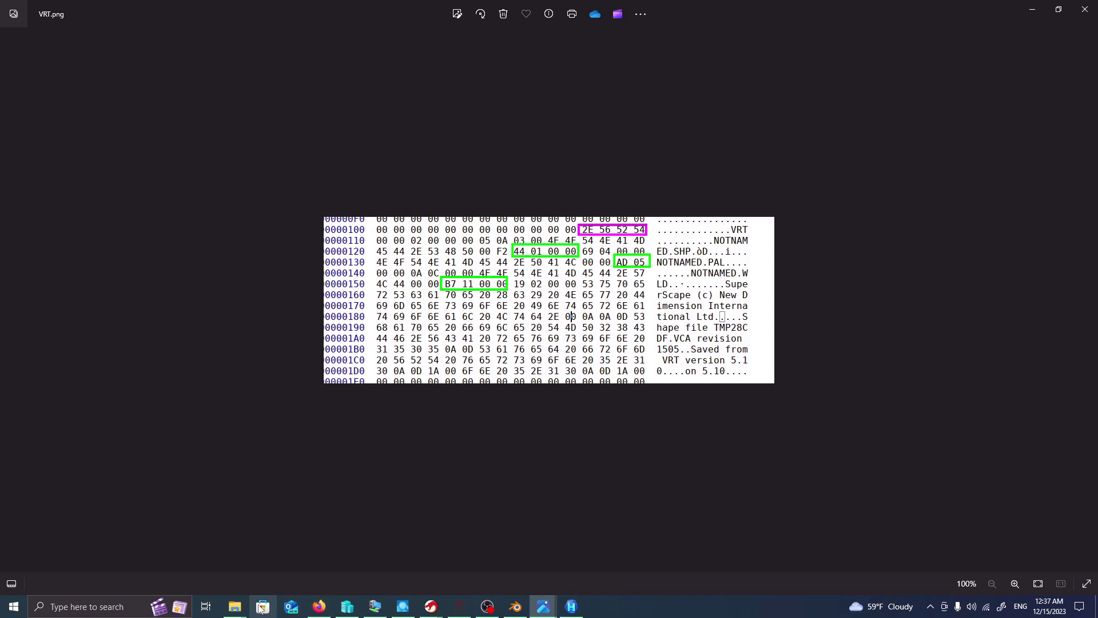
# - Open the PAL image from the ss folder, view its annotated PALT tag maximized, and minimize it
pyautogui.moveTo(234, 606)
pyautogui.click(320, 549)
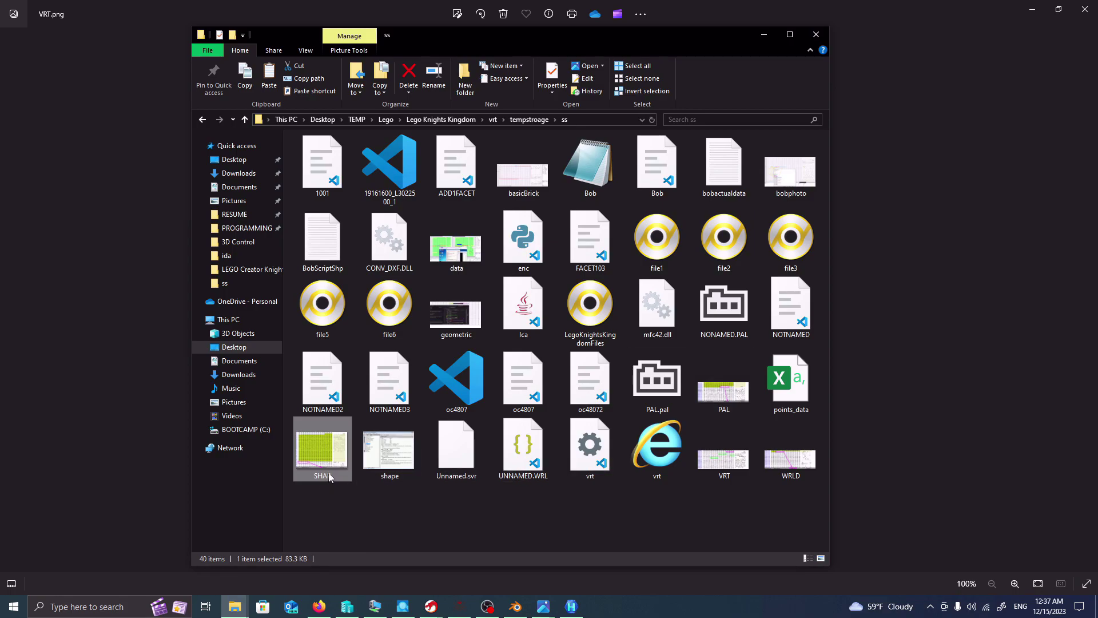
pyautogui.click(723, 392)
pyautogui.hotkey('alt', 'Tab')
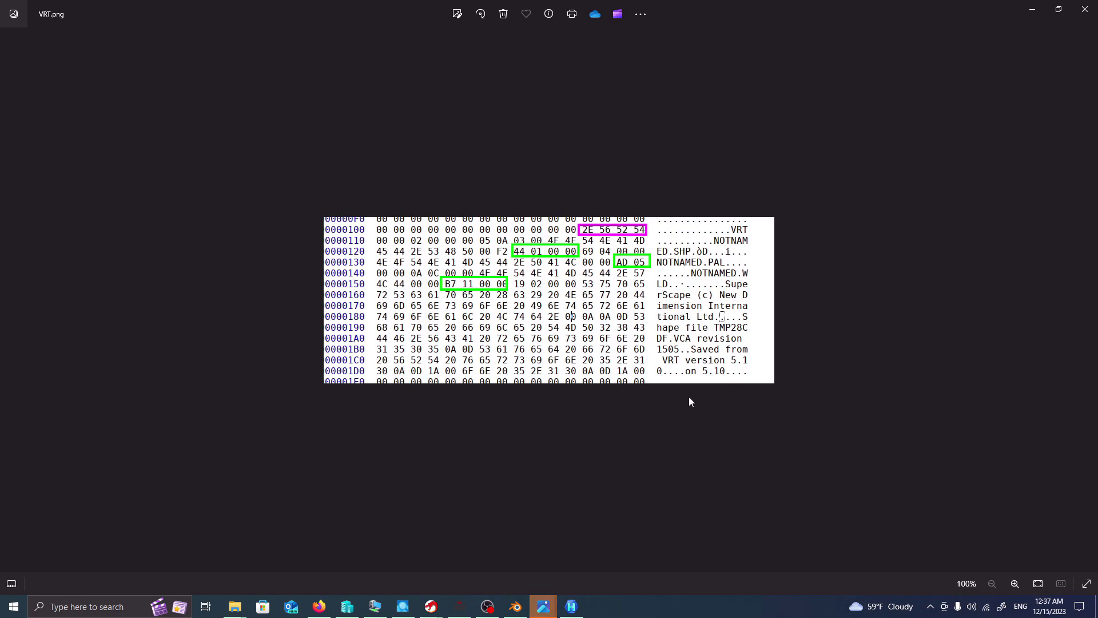
pyautogui.moveTo(543, 606)
pyautogui.click(683, 546)
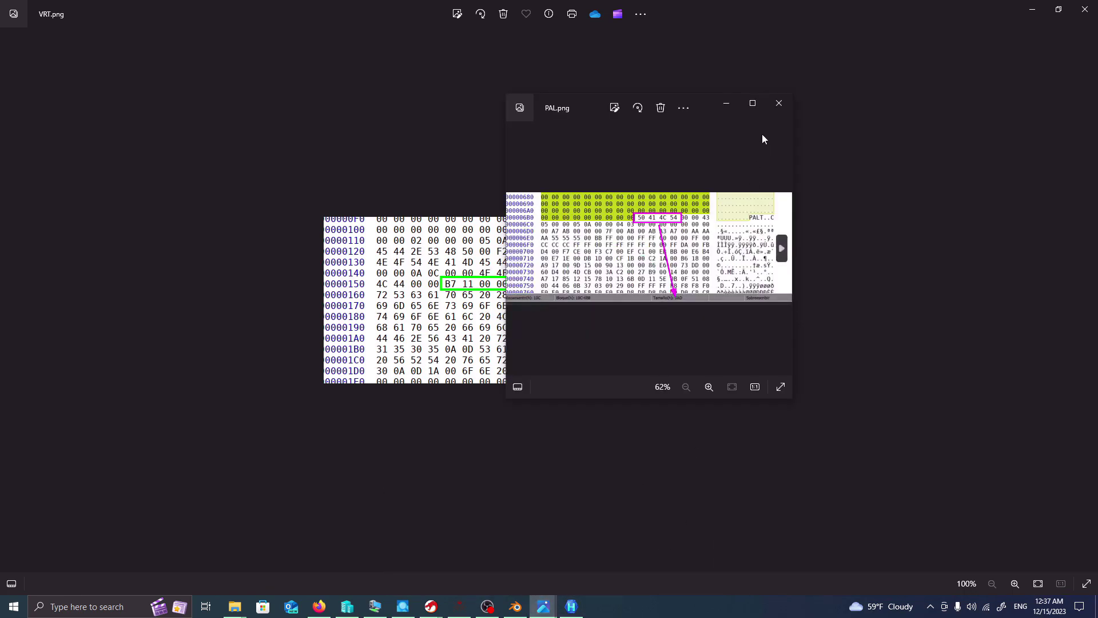
pyautogui.click(752, 104)
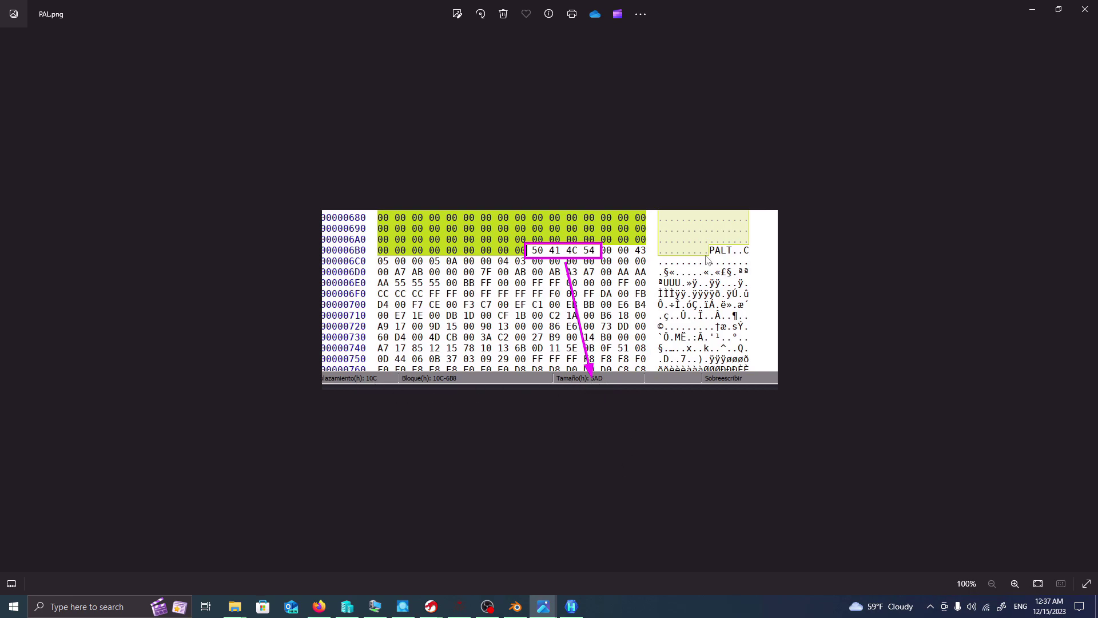
pyautogui.click(1033, 9)
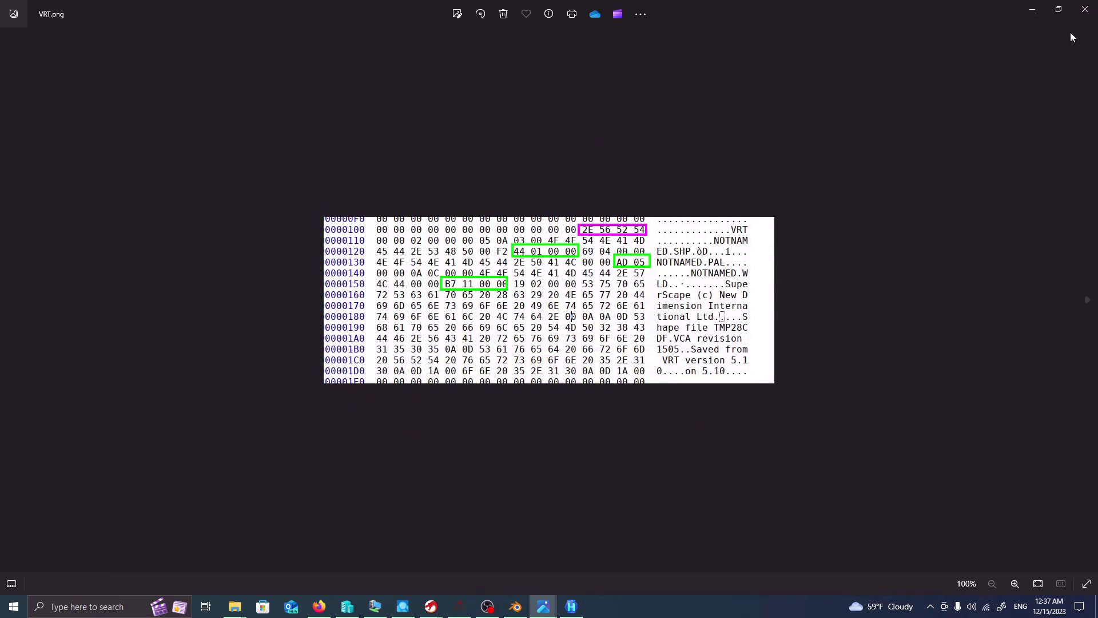
# - Open the WRLD image from the ss folder and view its annotated WRLD tag and block size maximized
pyautogui.moveTo(234, 607)
pyautogui.click(330, 558)
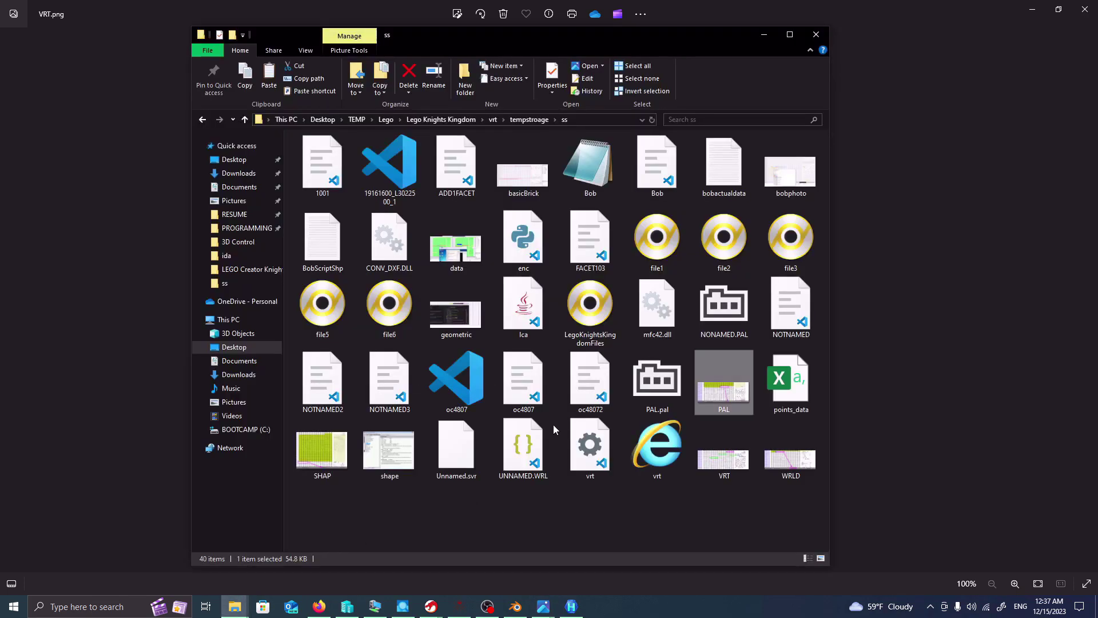
pyautogui.click(783, 463)
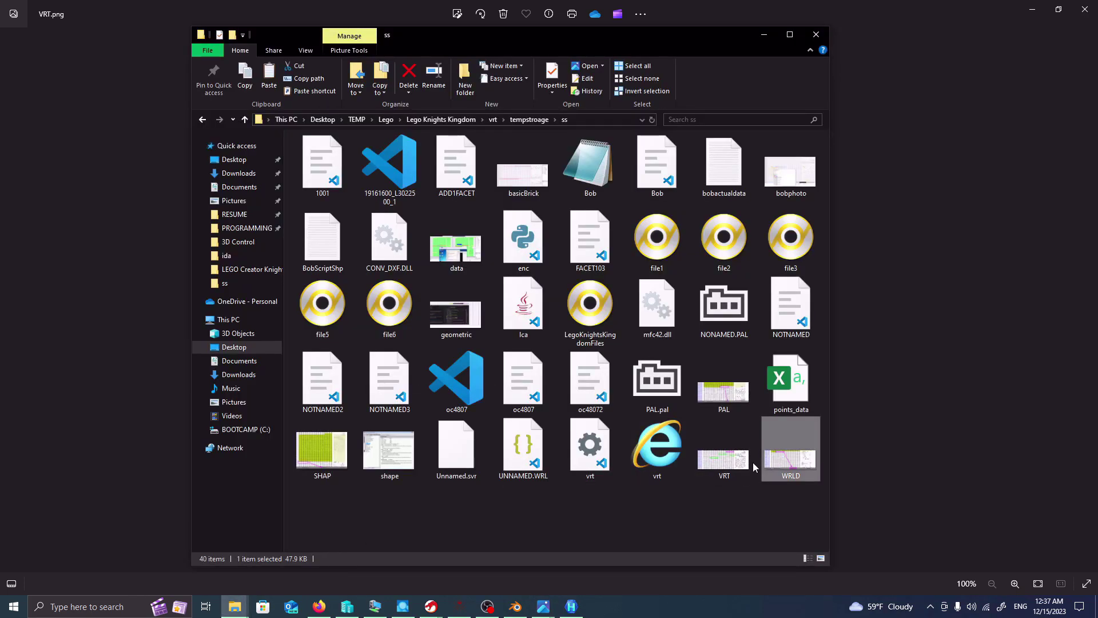
pyautogui.hotkey('alt', 'Tab')
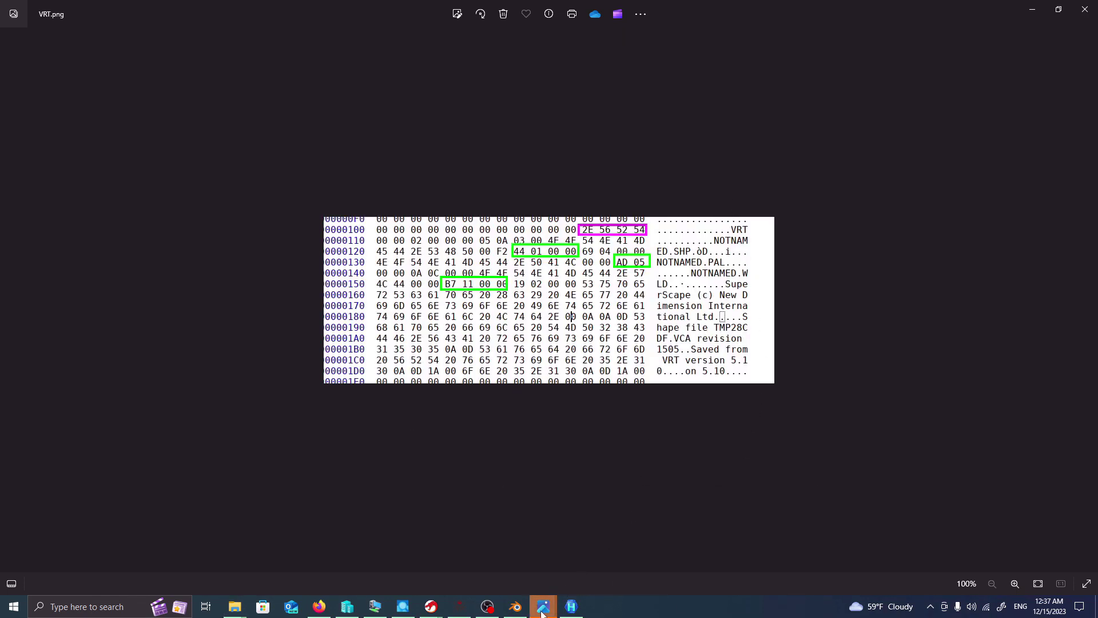
pyautogui.moveTo(544, 606)
pyautogui.click(725, 543)
pyautogui.click(776, 122)
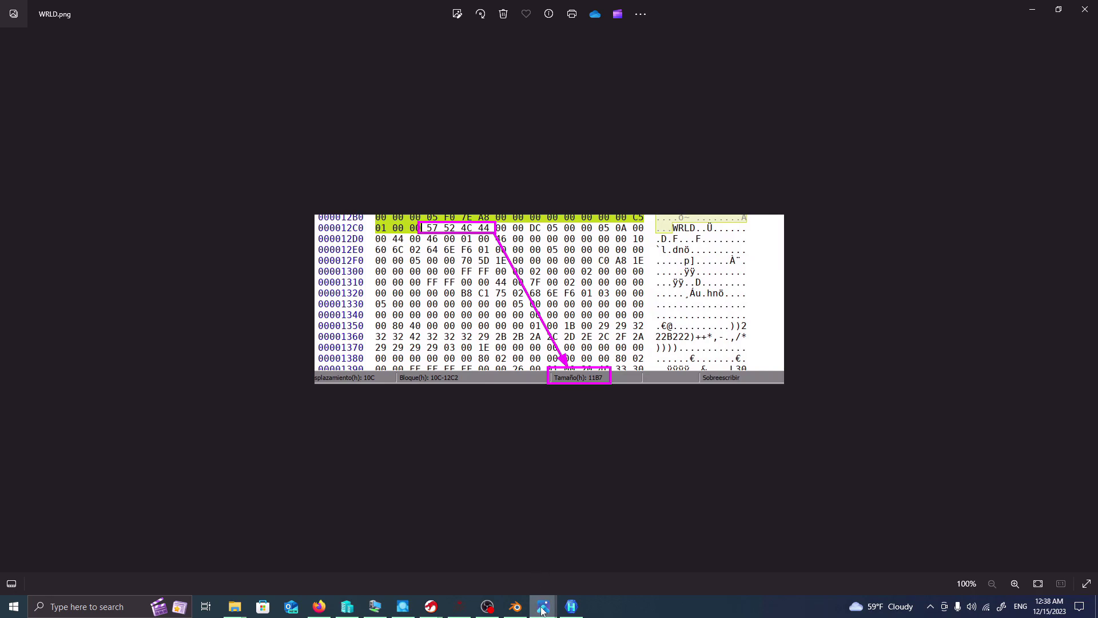
# - Compare the WRLD block size with the boxed B7 11 value in VRT.png, and minimize the VRT, WRLD and SHAP images
pyautogui.moveTo(543, 606)
pyautogui.click(352, 548)
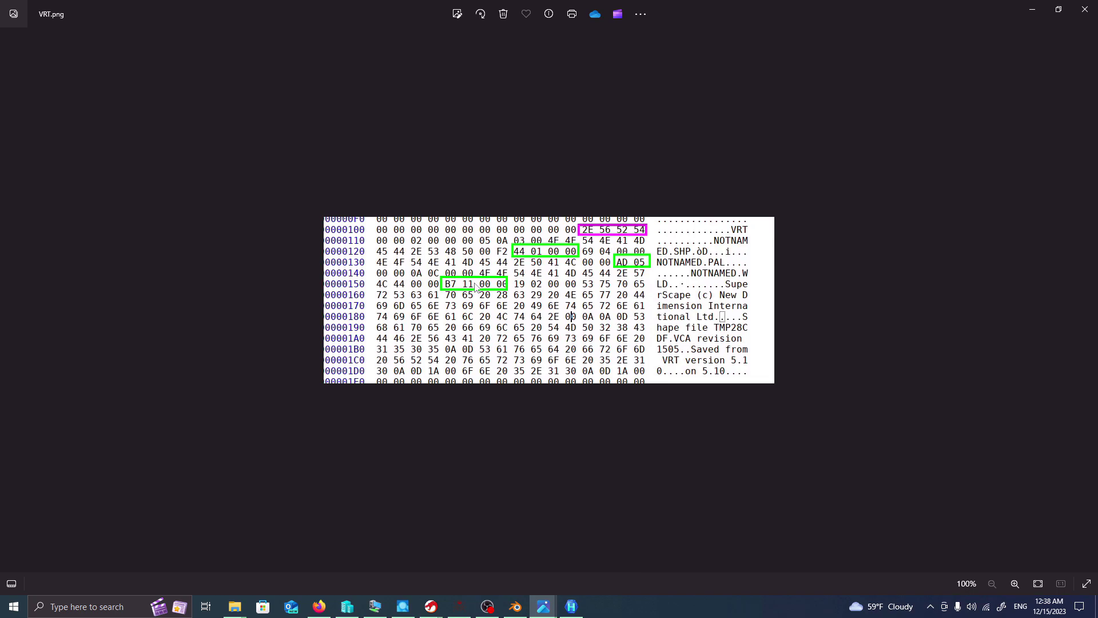
pyautogui.click(1033, 10)
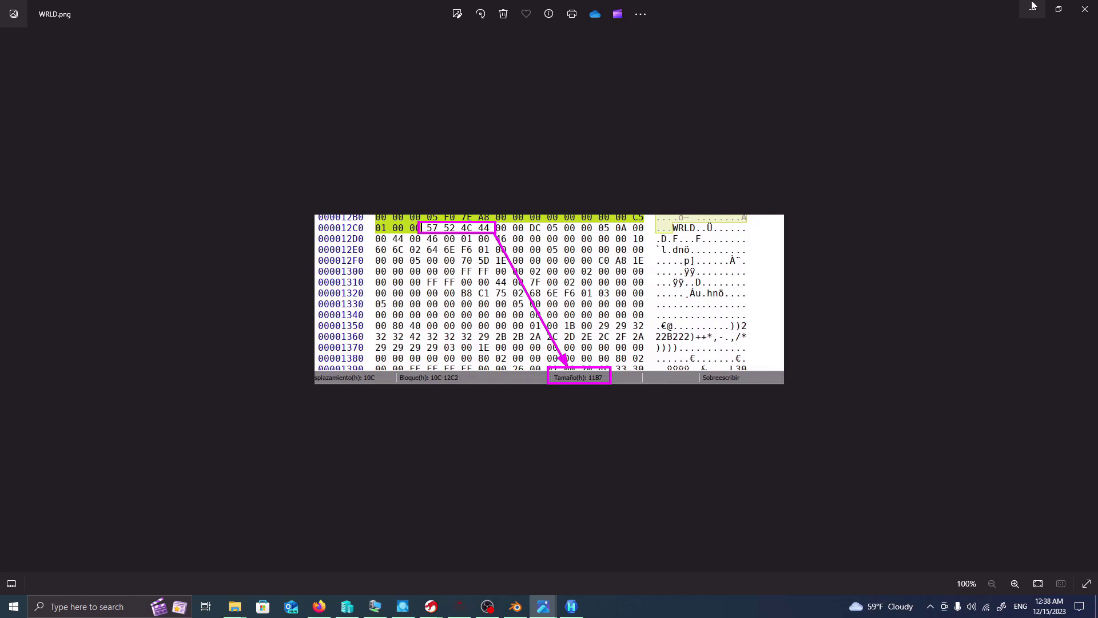
pyautogui.click(1033, 9)
pyautogui.click(967, 217)
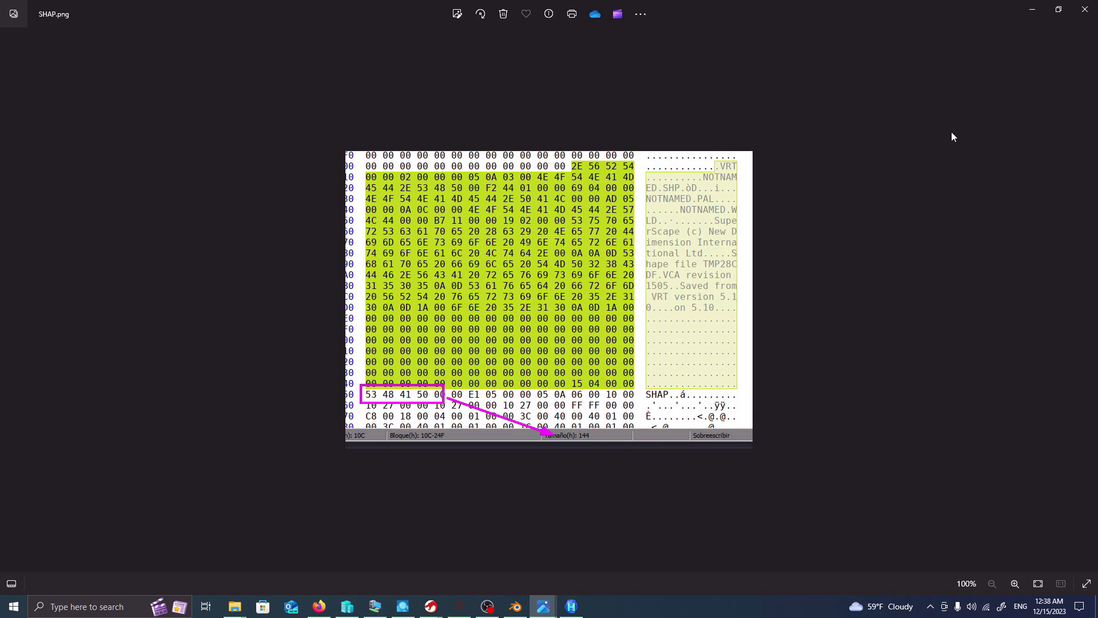
pyautogui.click(1032, 10)
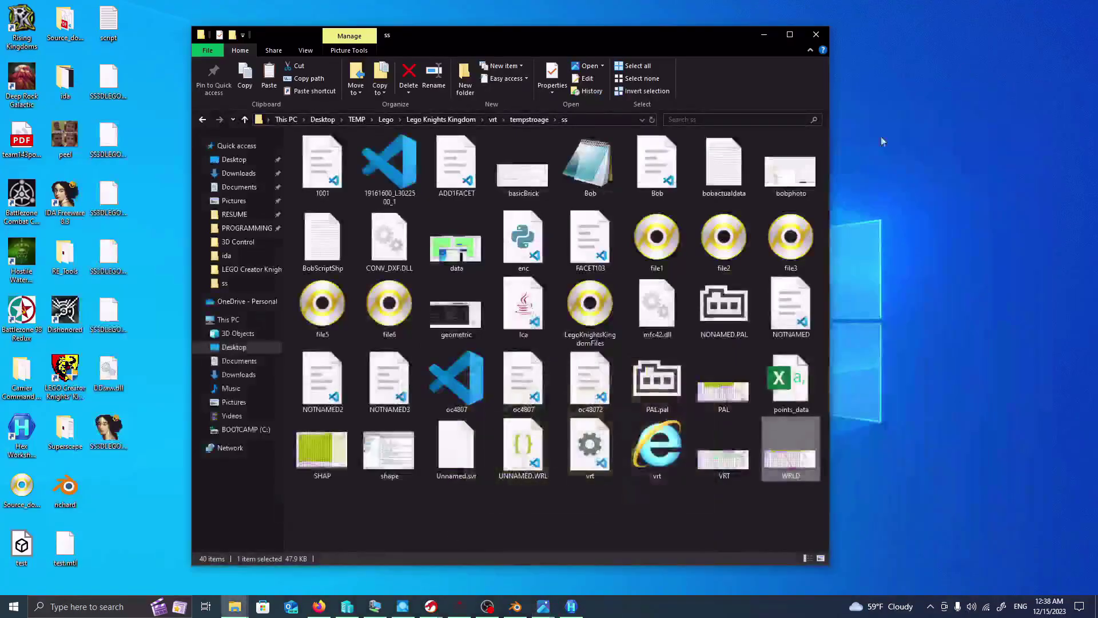
# - Open the data image from the ss folder and view it maximized
pyautogui.click(549, 542)
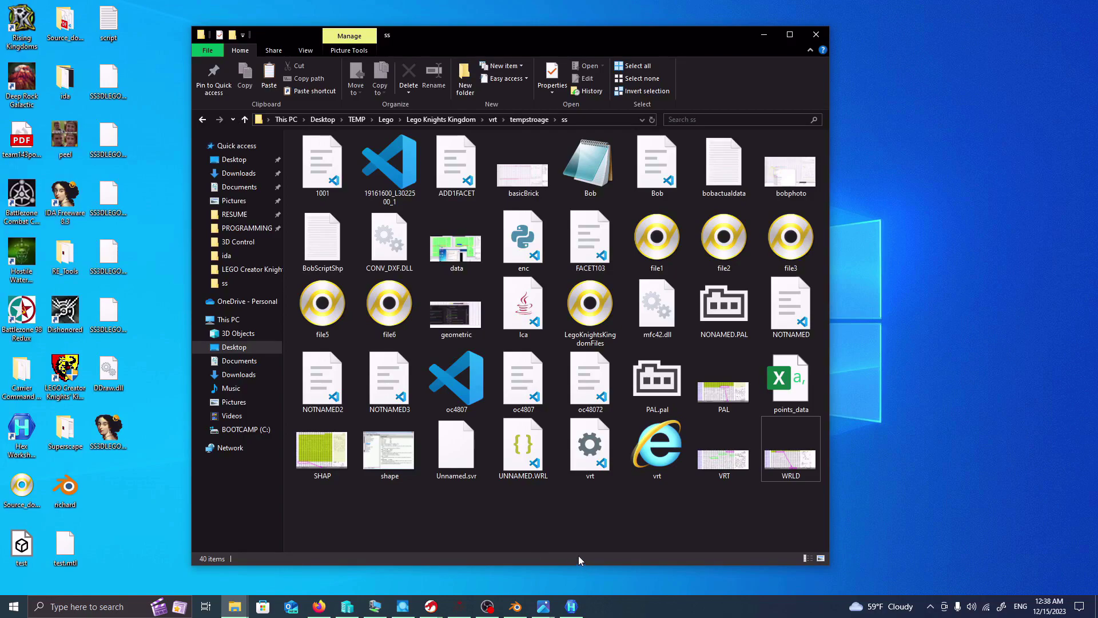
pyautogui.doubleClick(453, 258)
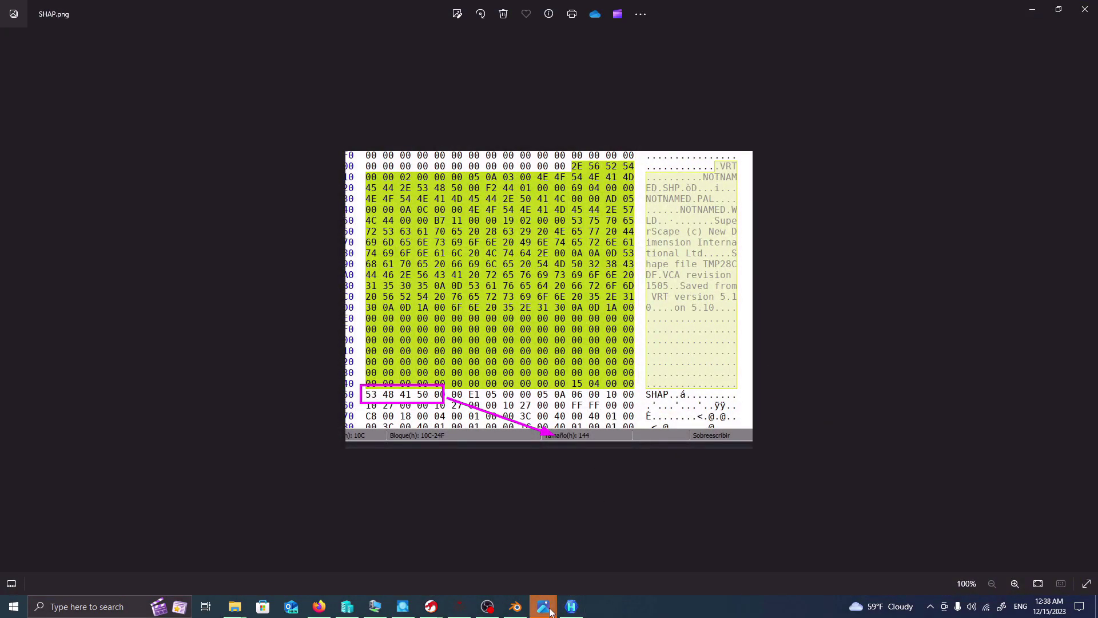
pyautogui.moveTo(543, 607)
pyautogui.click(791, 534)
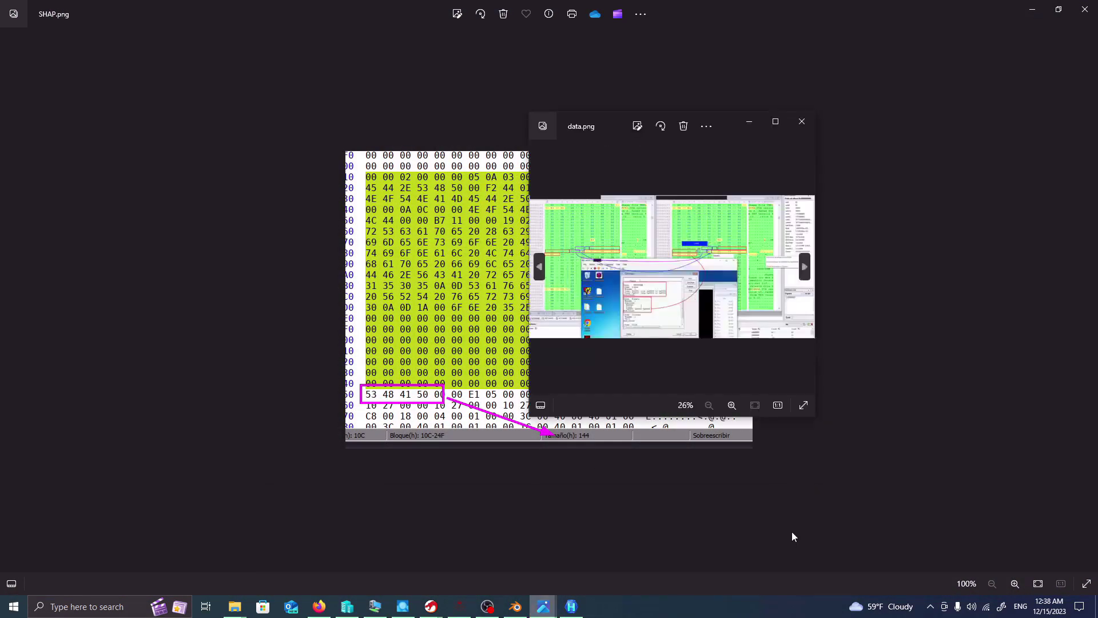
pyautogui.click(773, 120)
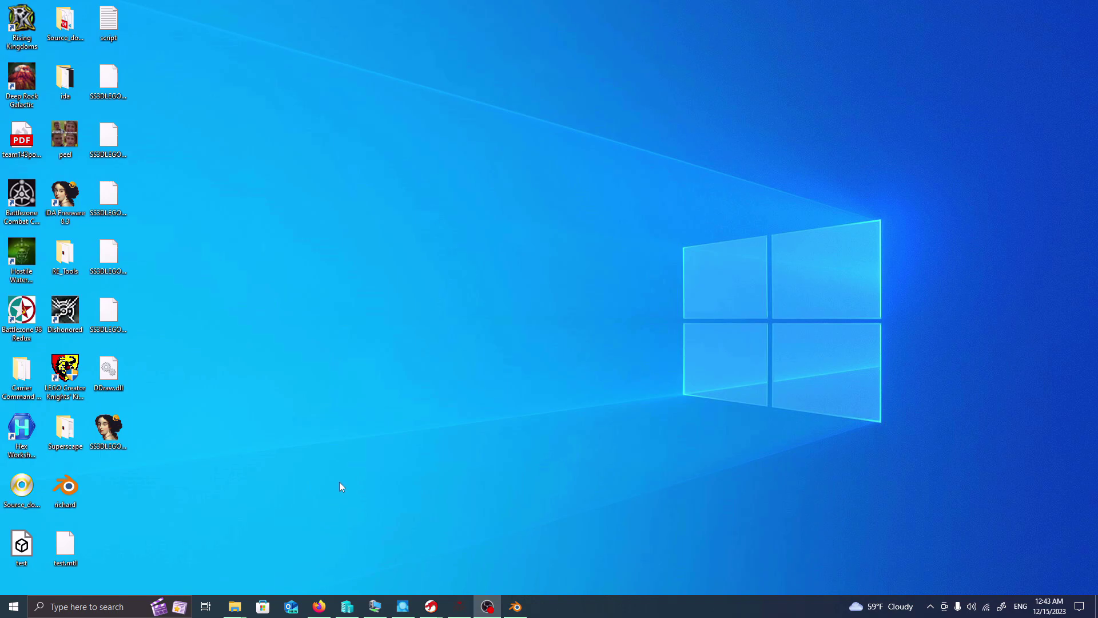
# - Open the RE_Tools folder on the desktop and go into the inner apitrace-latest-win32 folder
pyautogui.click(339, 482)
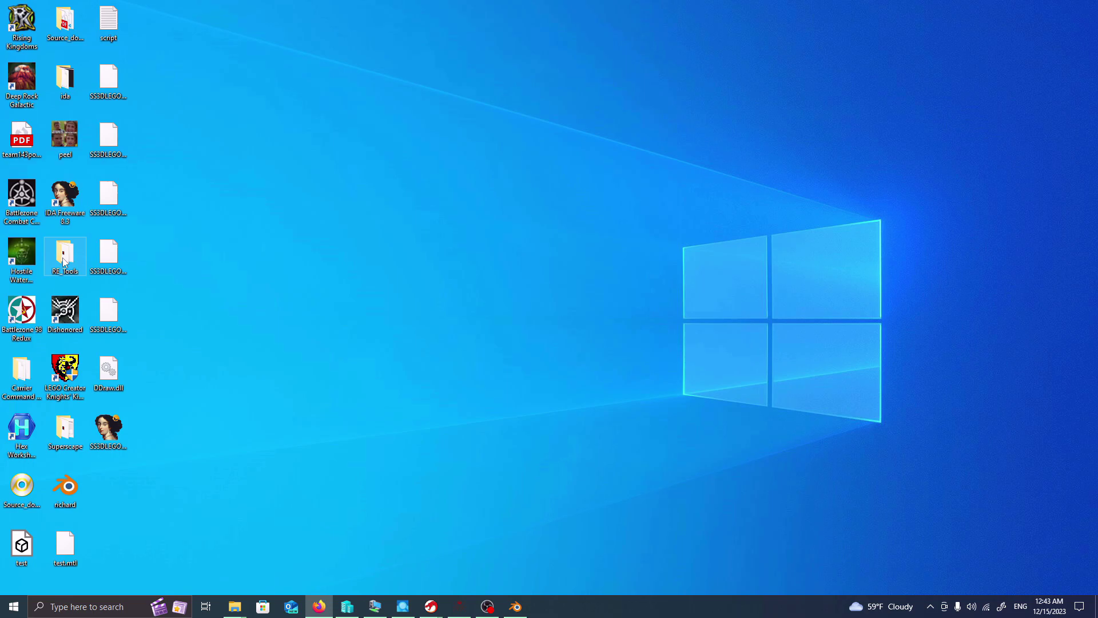
pyautogui.moveTo(231, 608)
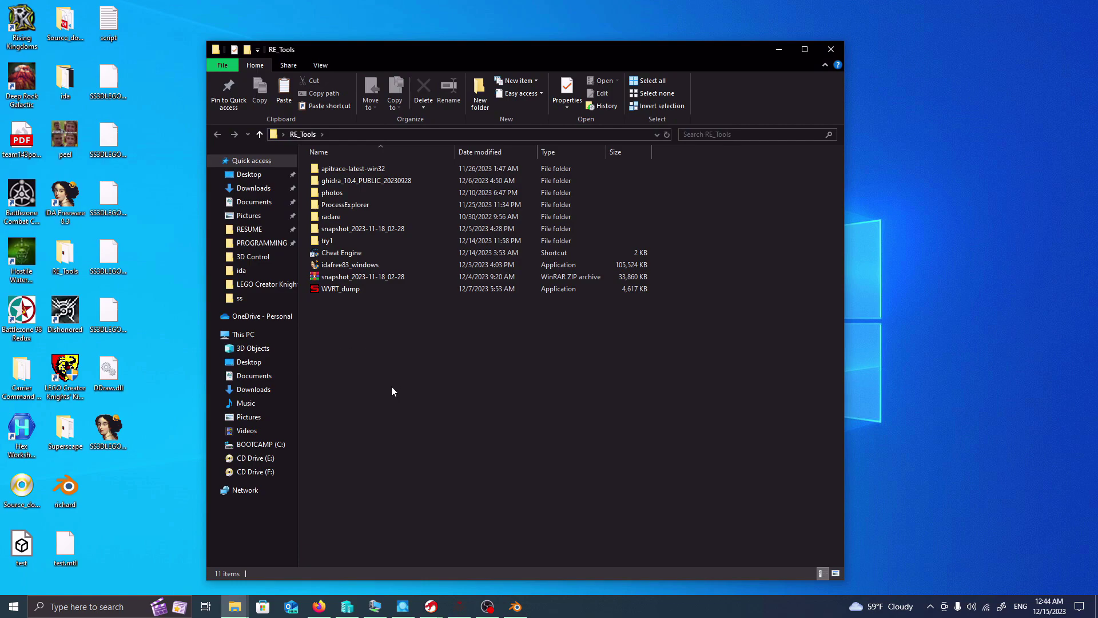
pyautogui.doubleClick(368, 169)
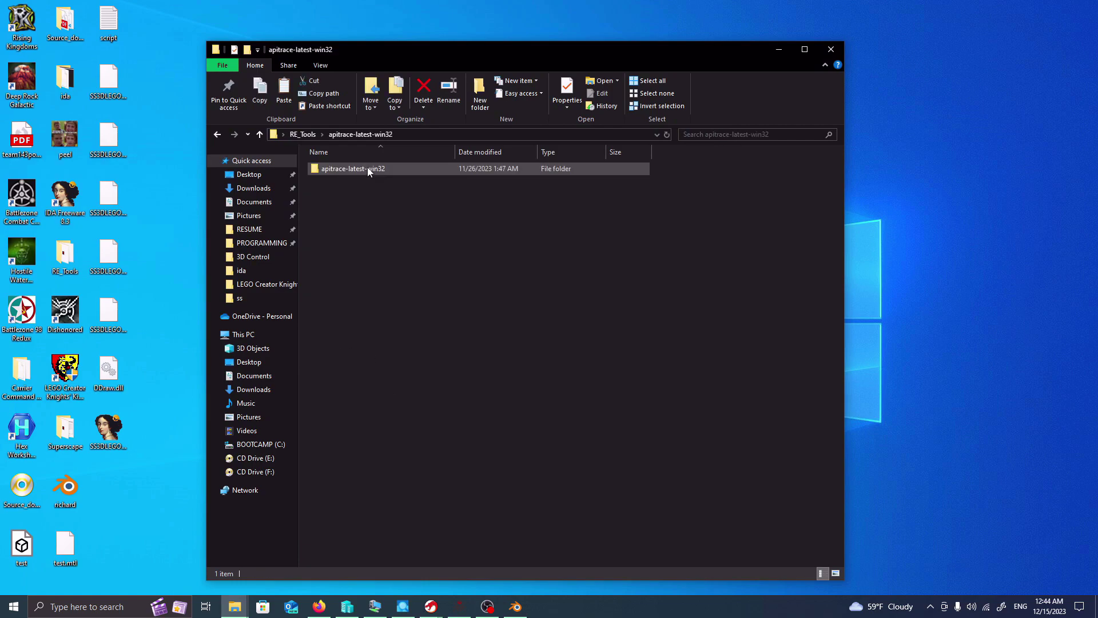
pyautogui.doubleClick(368, 169)
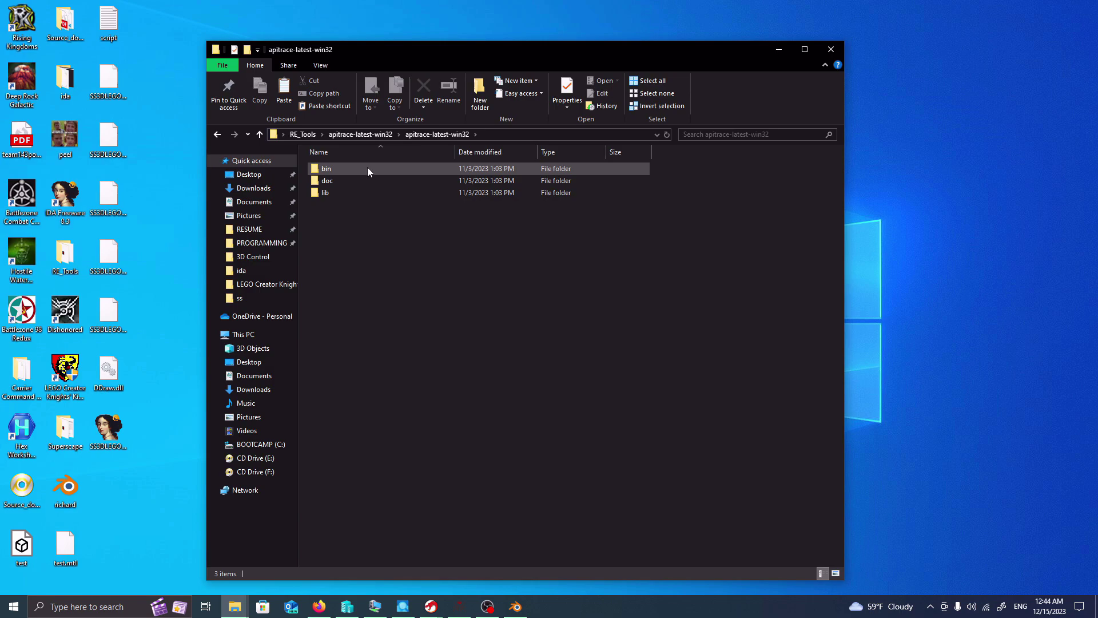
# - View the game's LEGO Creator Knights Kingdom and 3D Control folders, and return to the inner apitrace-latest-win32 folder
pyautogui.click(110, 317)
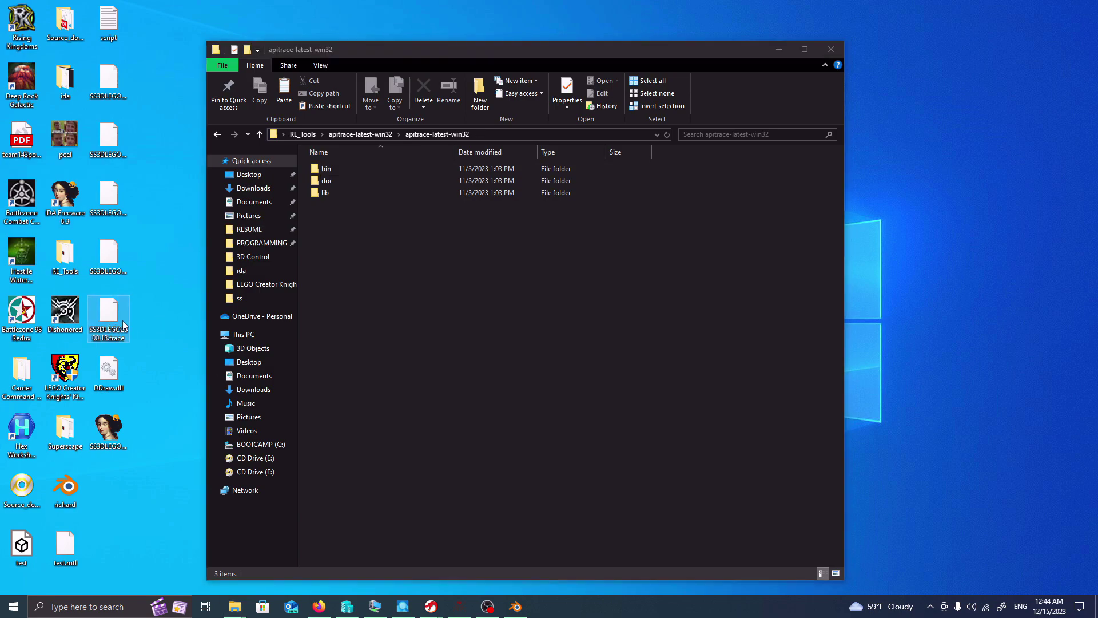
pyautogui.click(461, 278)
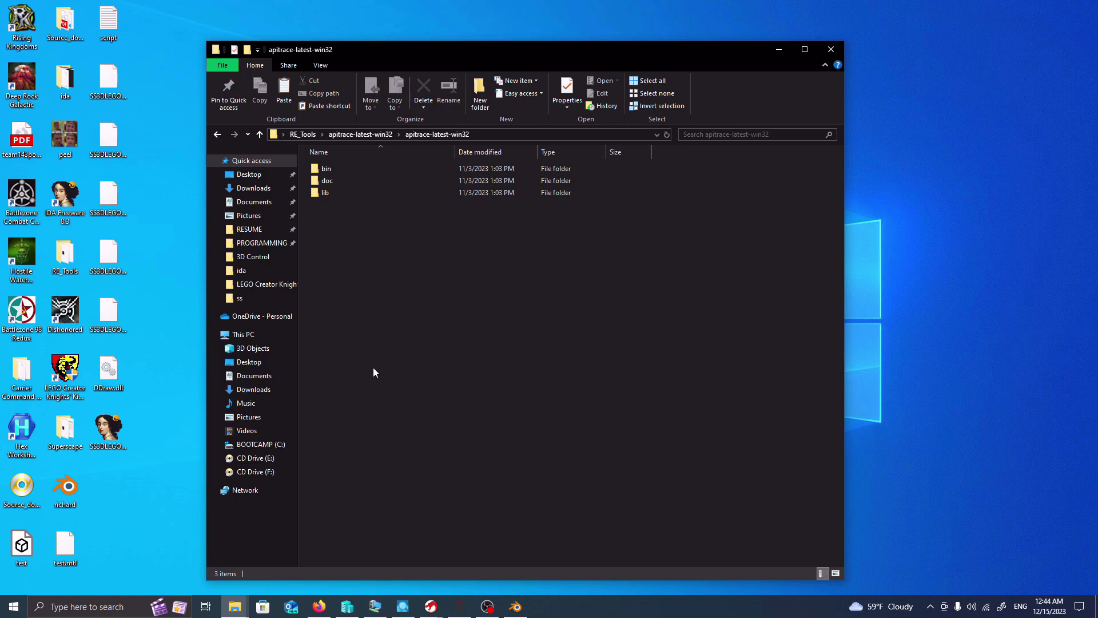
pyautogui.click(255, 286)
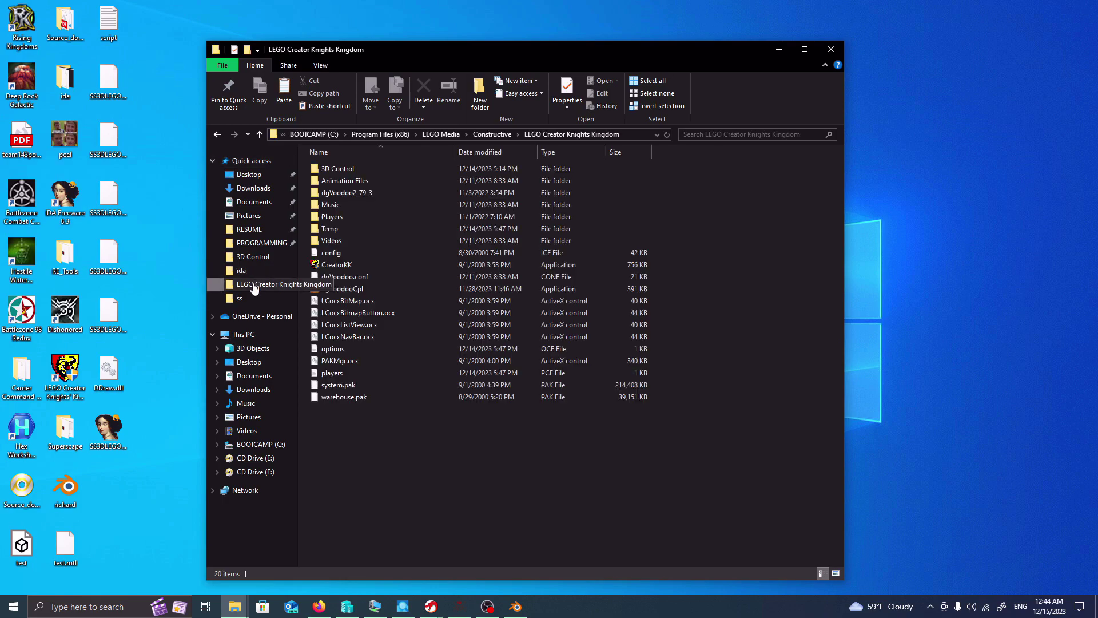
pyautogui.click(252, 257)
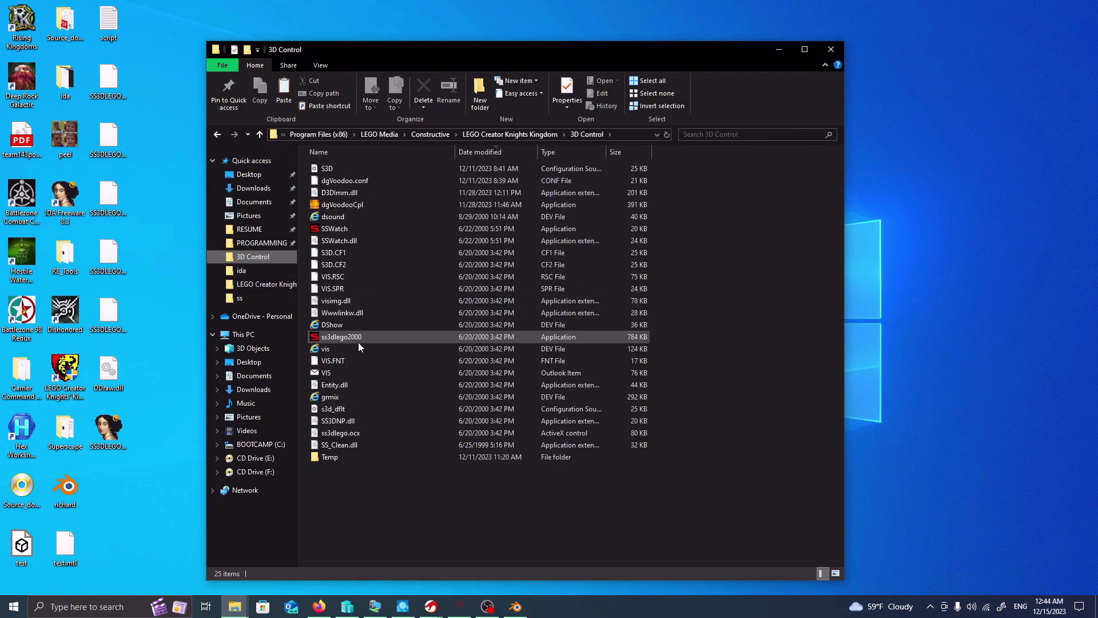
pyautogui.click(216, 136)
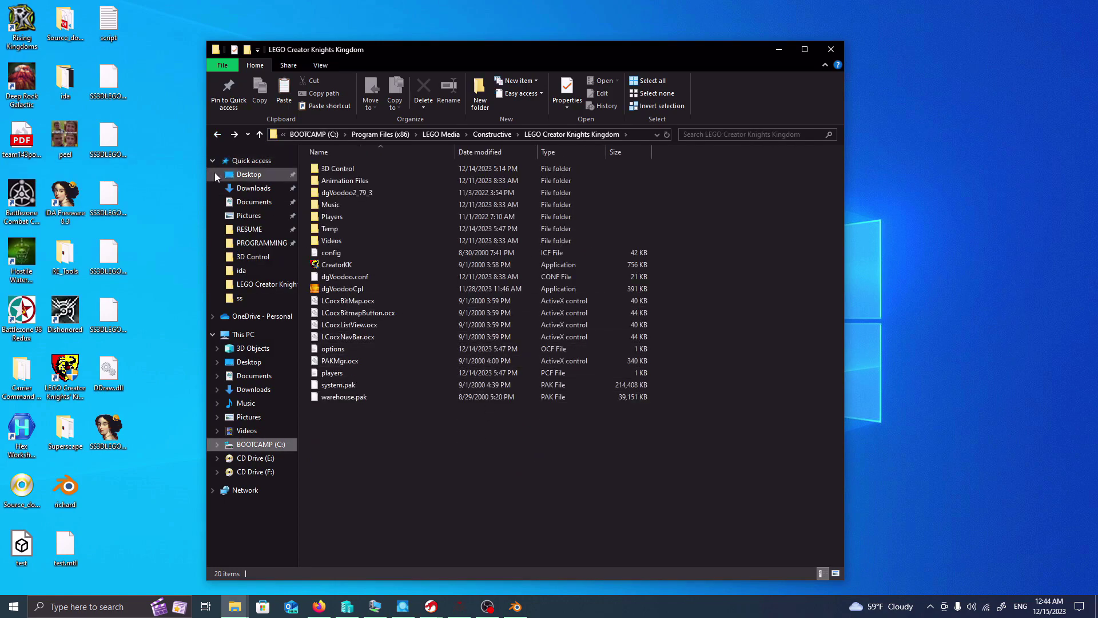
pyautogui.click(216, 136)
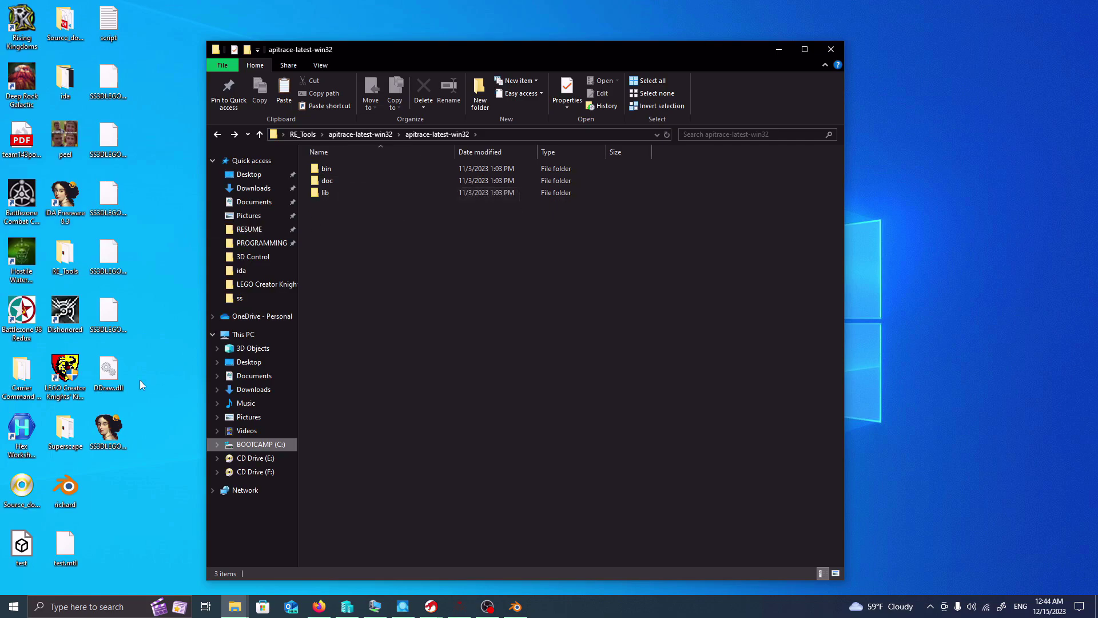
pyautogui.click(106, 314)
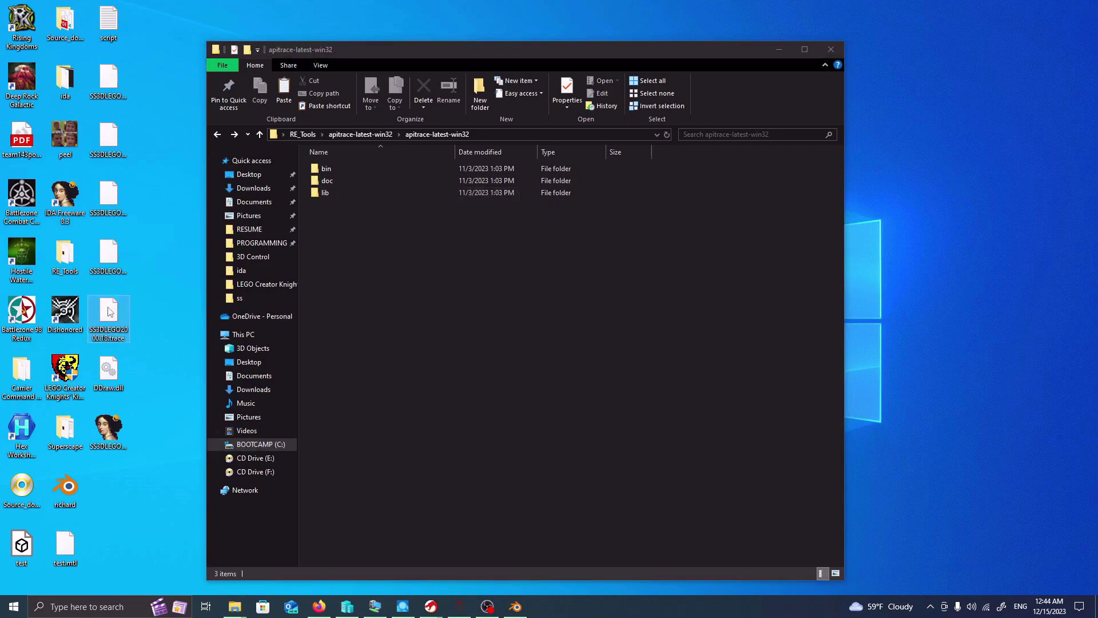
pyautogui.rightClick(114, 319)
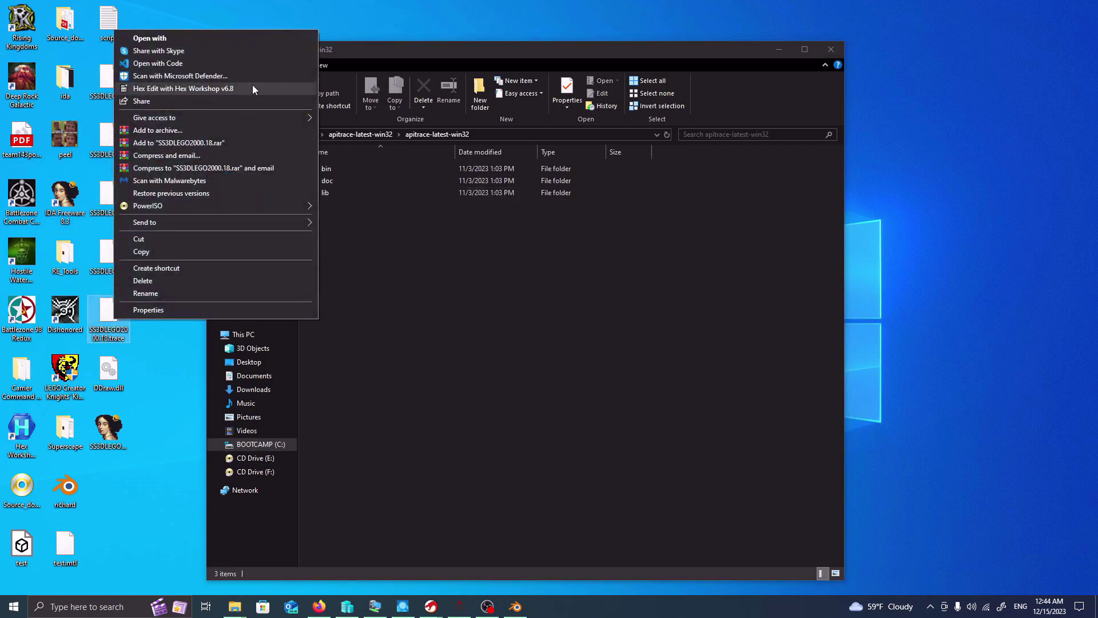
pyautogui.click(180, 350)
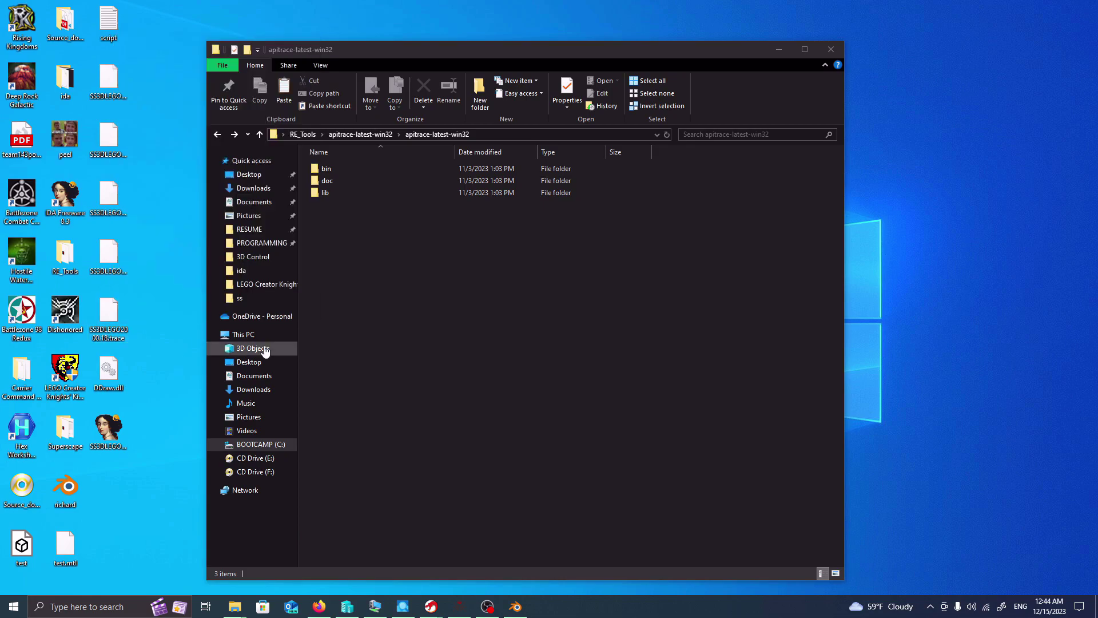
# - Minimize the folder window, try to run "qapitrace SS3DLEGO2000.18.trace" in PowerShell from the desktop, and close the console
pyautogui.click(776, 51)
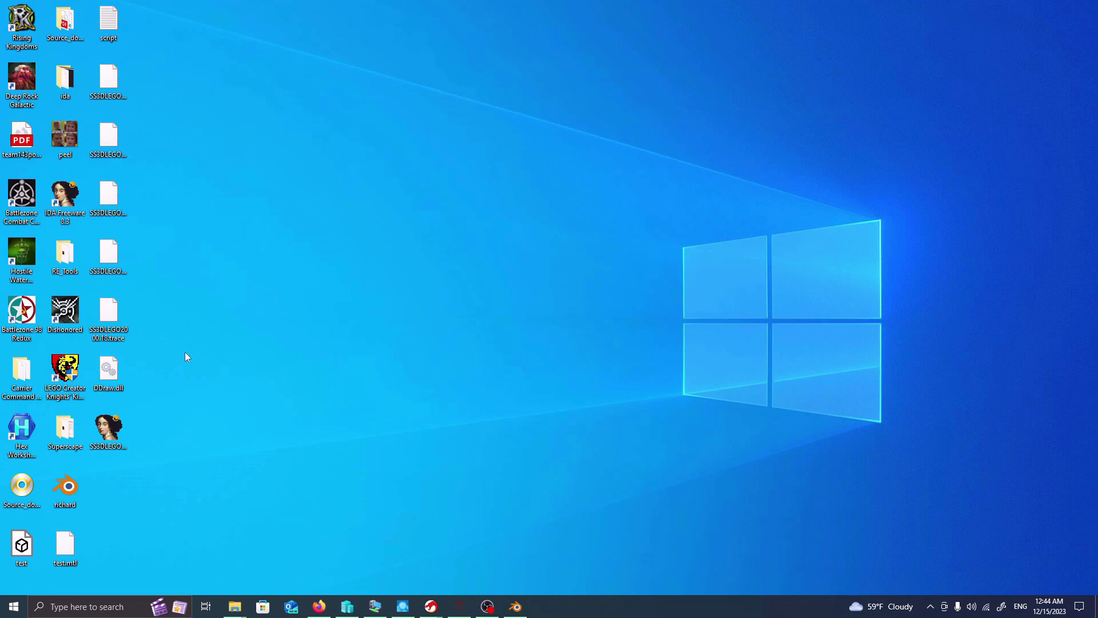
pyautogui.rightClick(174, 337)
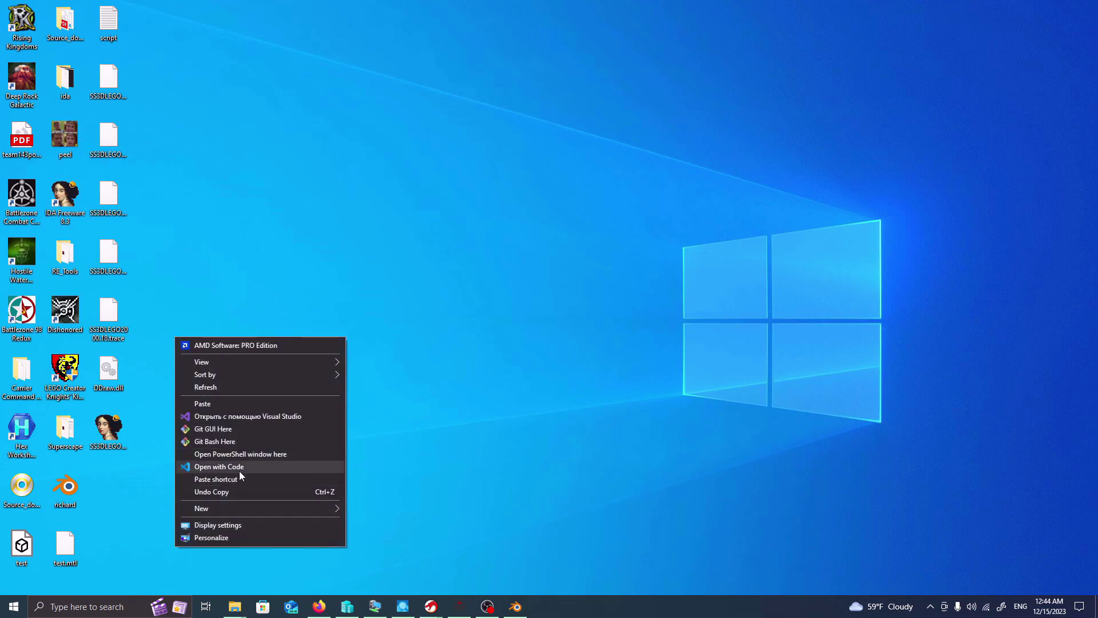
pyautogui.click(249, 456)
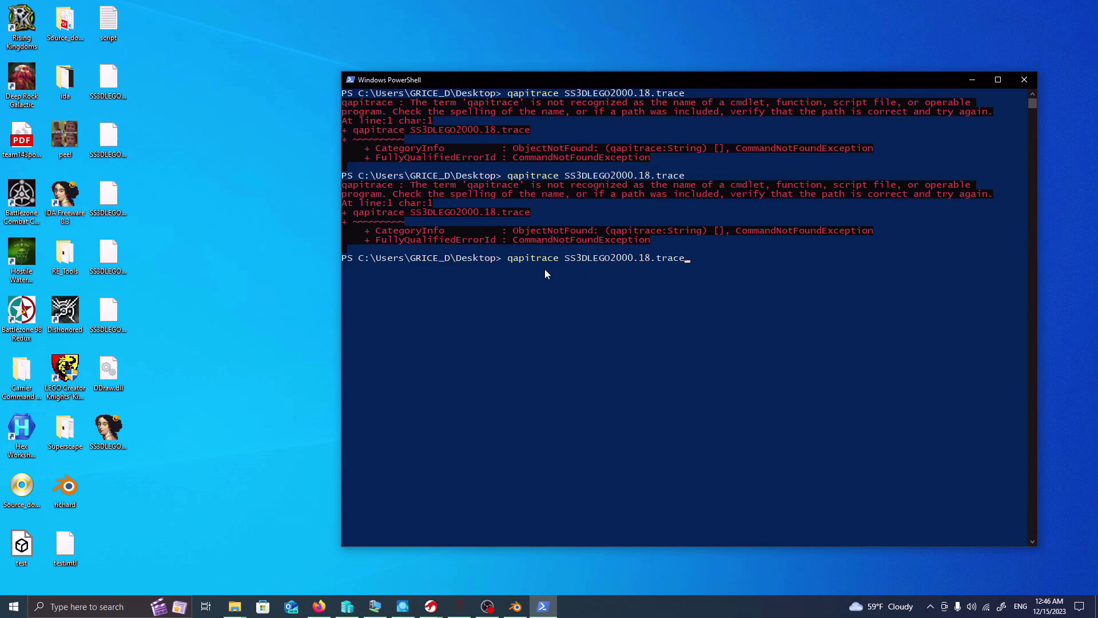
pyautogui.click(1025, 79)
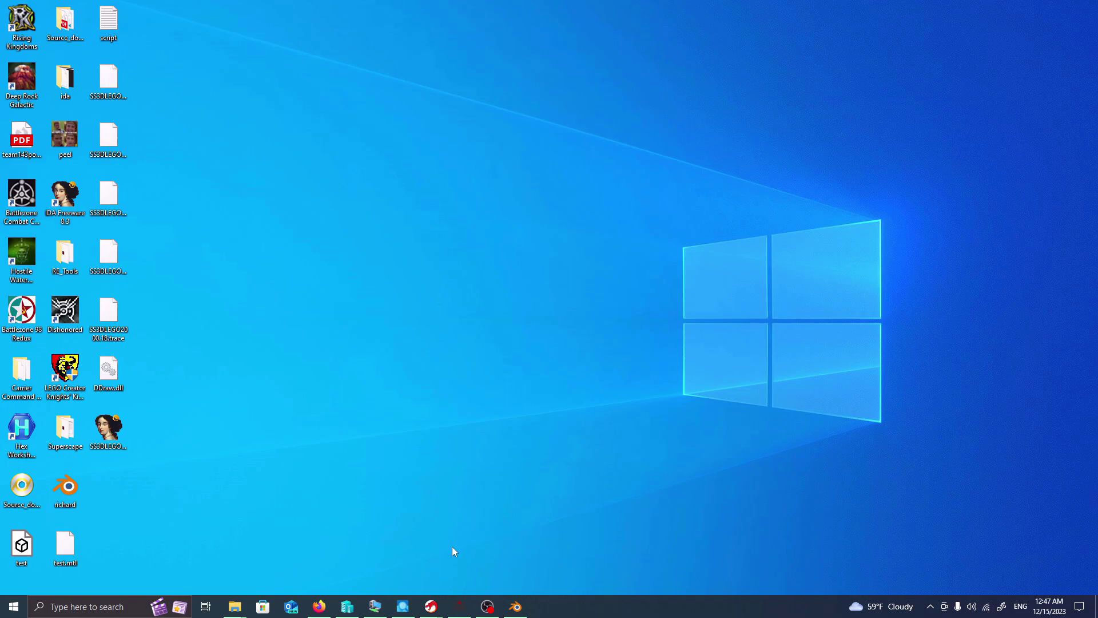
# - Switch to Process Explorer, look through the running process list to its end, and place the window mid-desktop
pyautogui.click(403, 609)
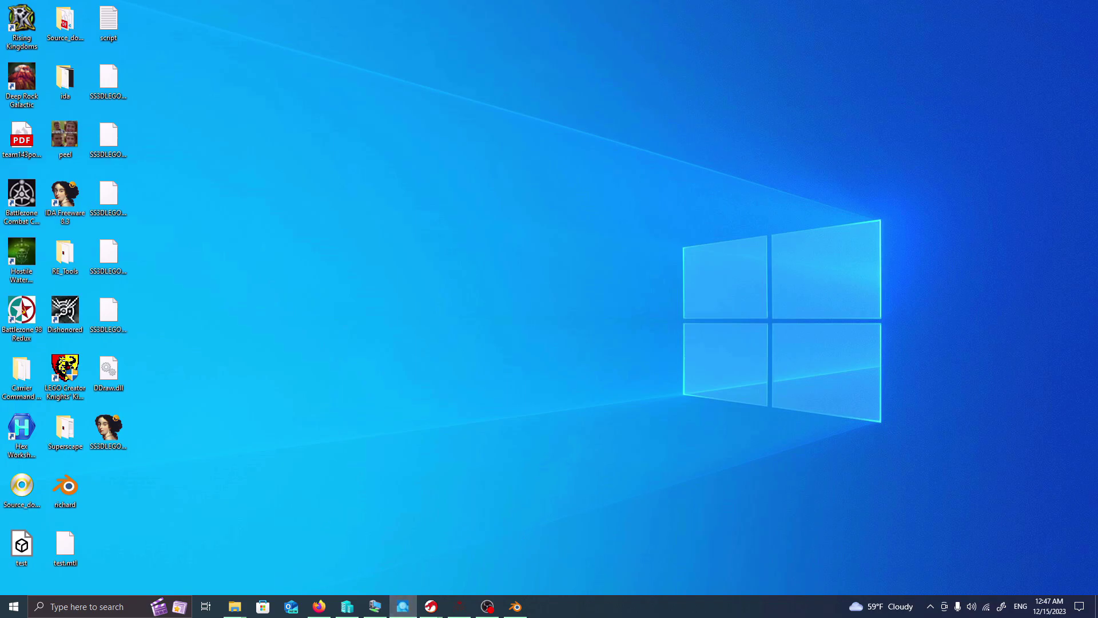
pyautogui.moveTo(402, 154); pyautogui.dragTo(379, 145)
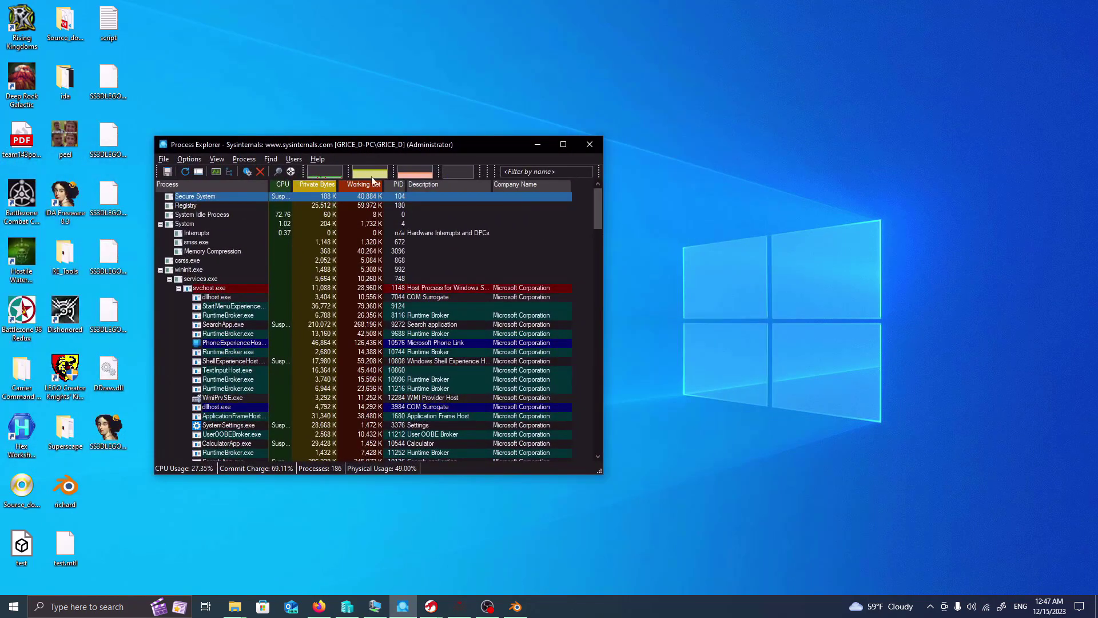
pyautogui.scroll(-20, 355, 332)
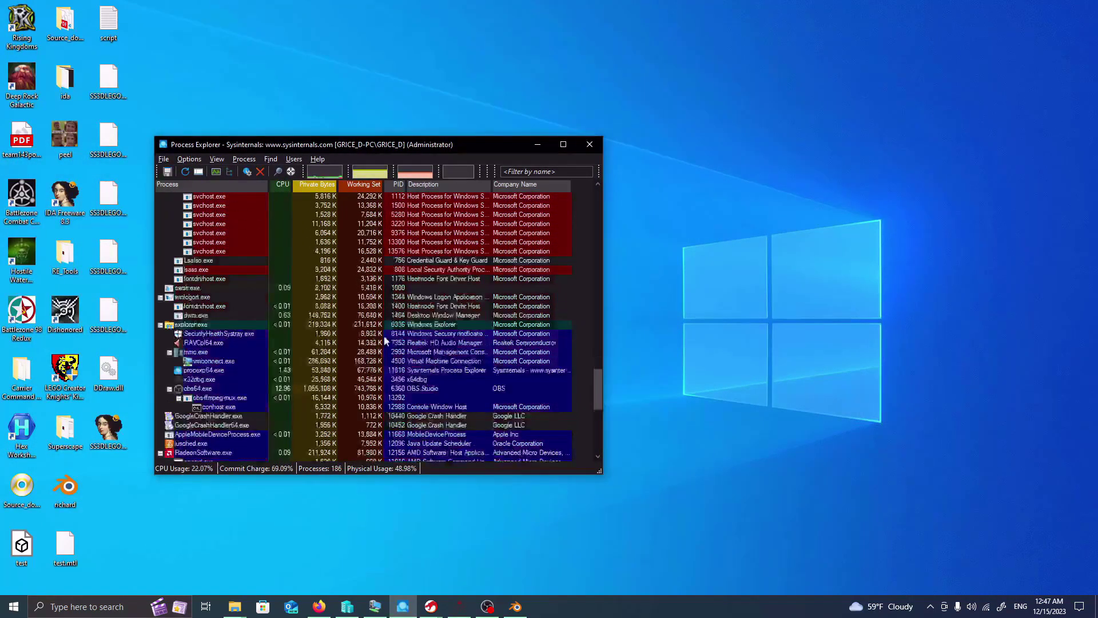
pyautogui.scroll(-3, 383, 335)
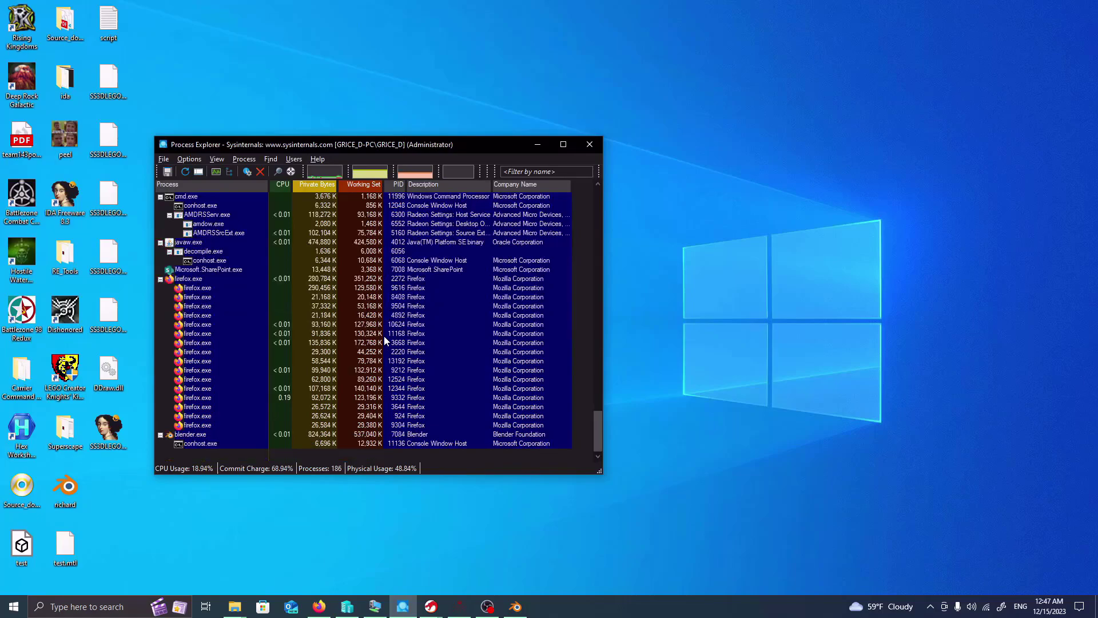
pyautogui.moveTo(425, 147); pyautogui.dragTo(623, 134)
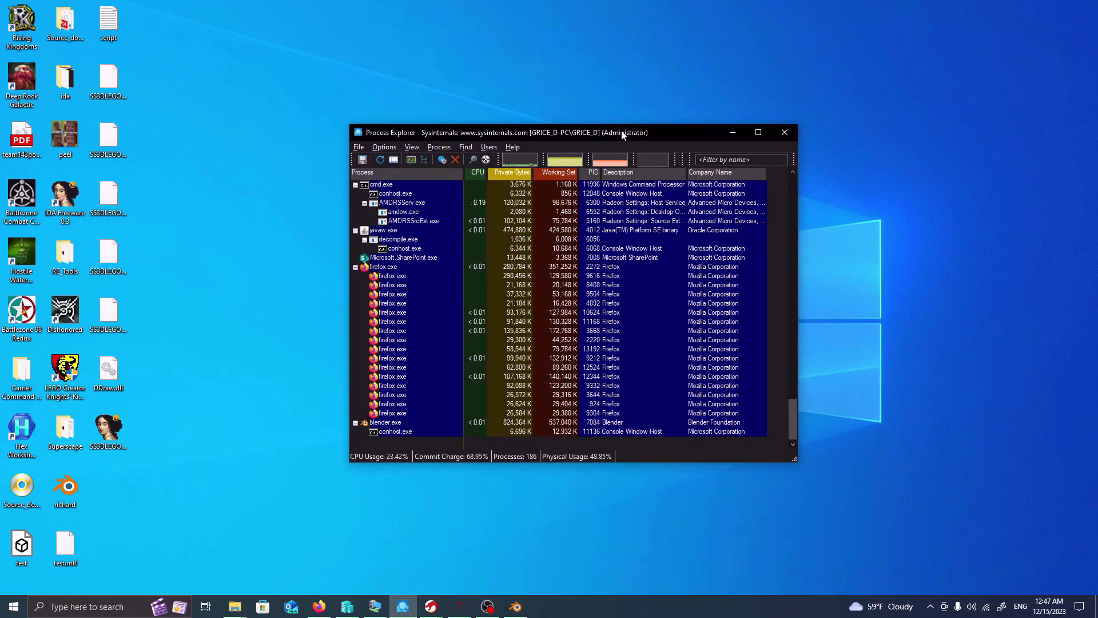
# - Launch LEGO Creator Knights' Kingdom from the desktop, confirm the second player profile, and start the game
pyautogui.doubleClick(71, 374)
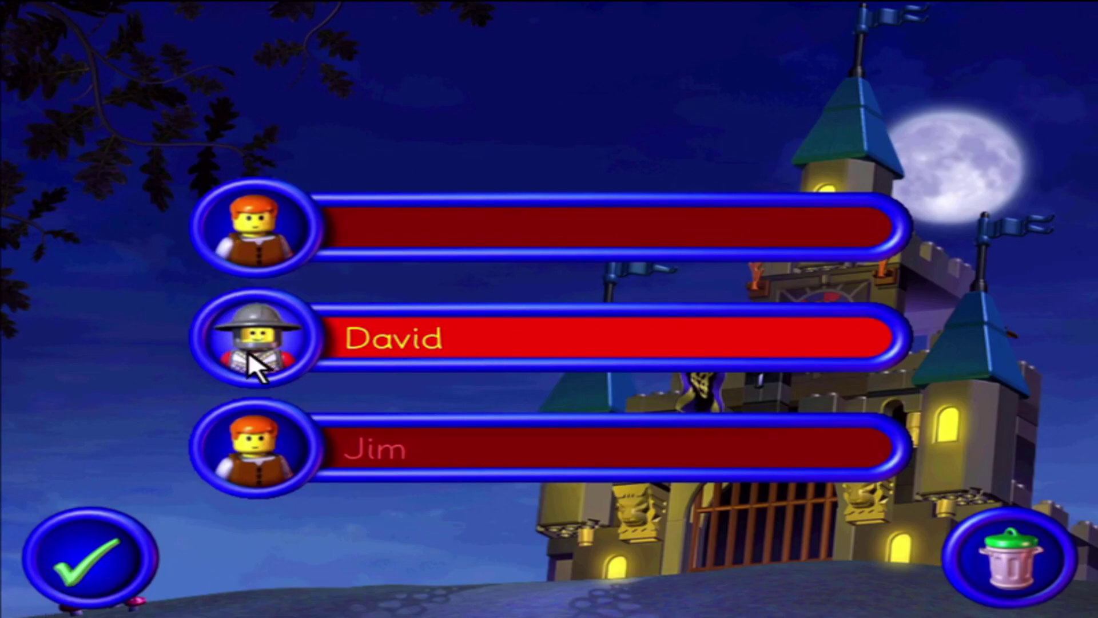
pyautogui.click(86, 573)
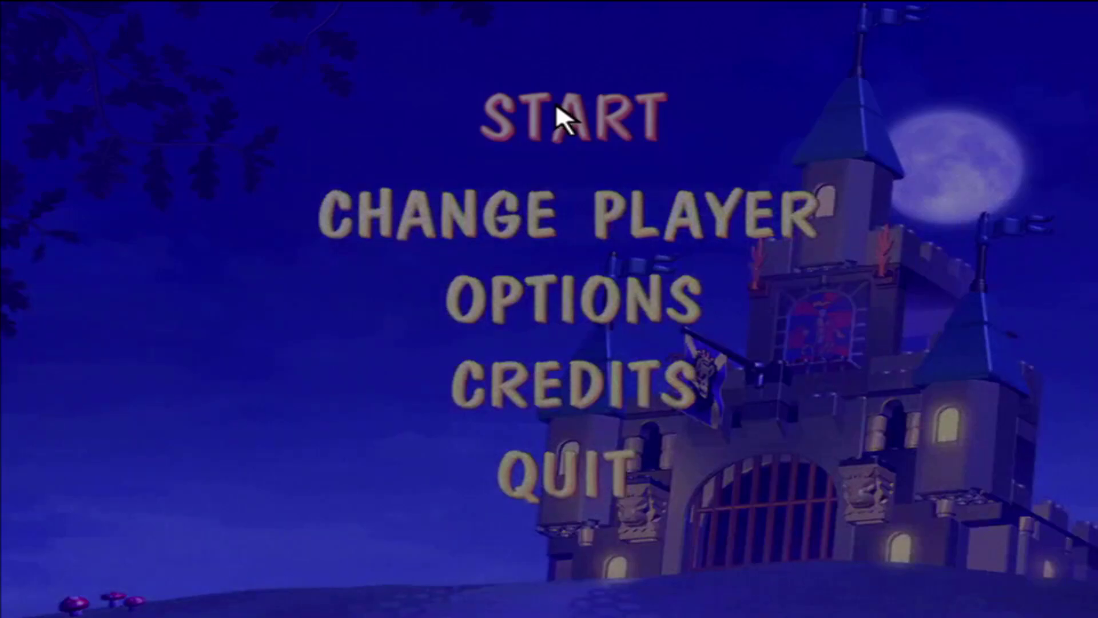
pyautogui.click(556, 108)
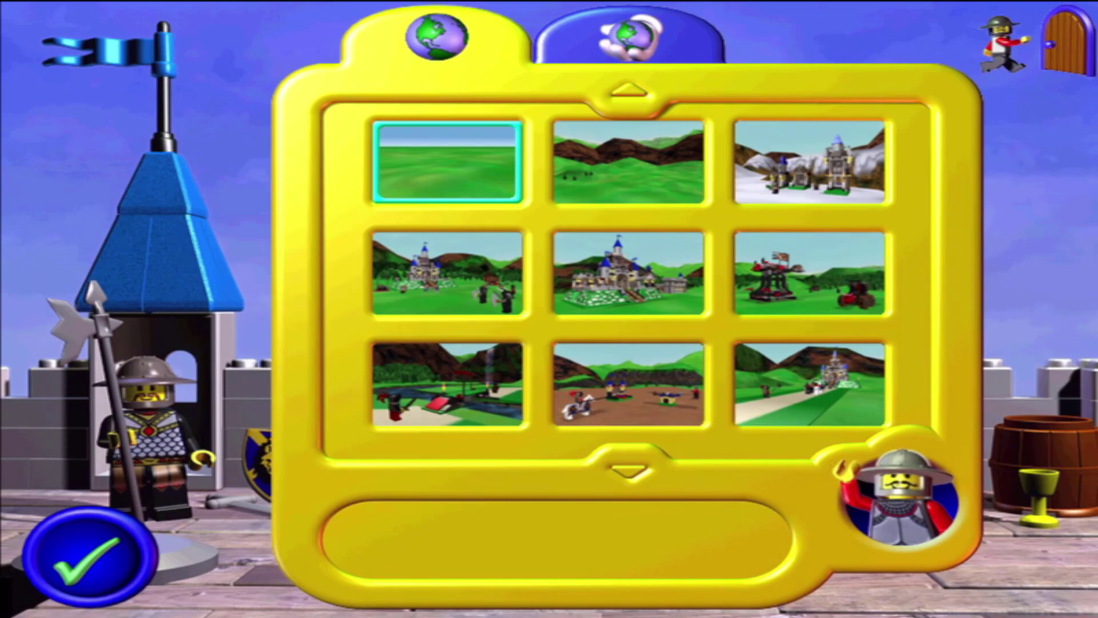
# - Switch from the game to Process Explorer and locate the CreatorKK.exe process
pyautogui.hotkey('alt', 'Tab')
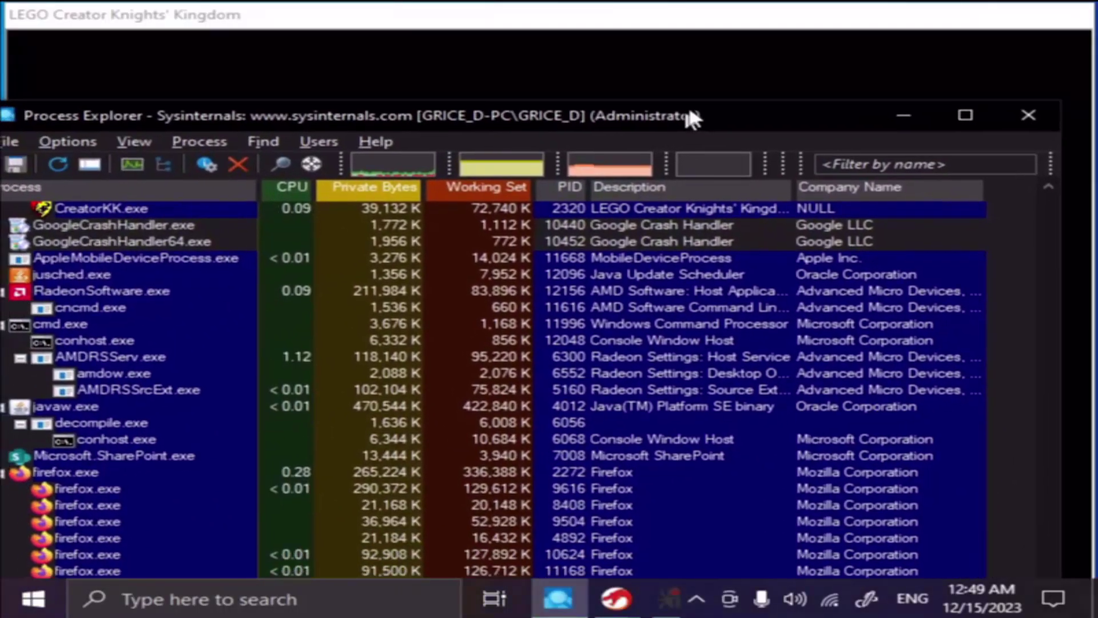
pyautogui.scroll(4, 156, 403)
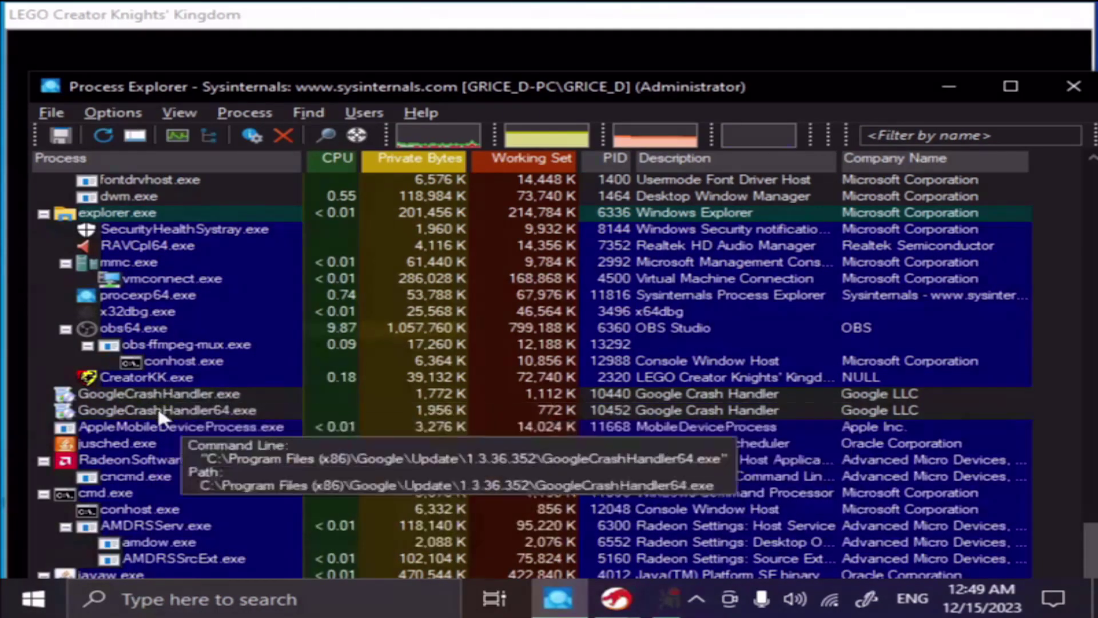
pyautogui.moveTo(198, 377)
# - Load the first world in the second row of the game's world list and examine CreatorKK.exe's child processes in Process Explorer
pyautogui.click(775, 57)
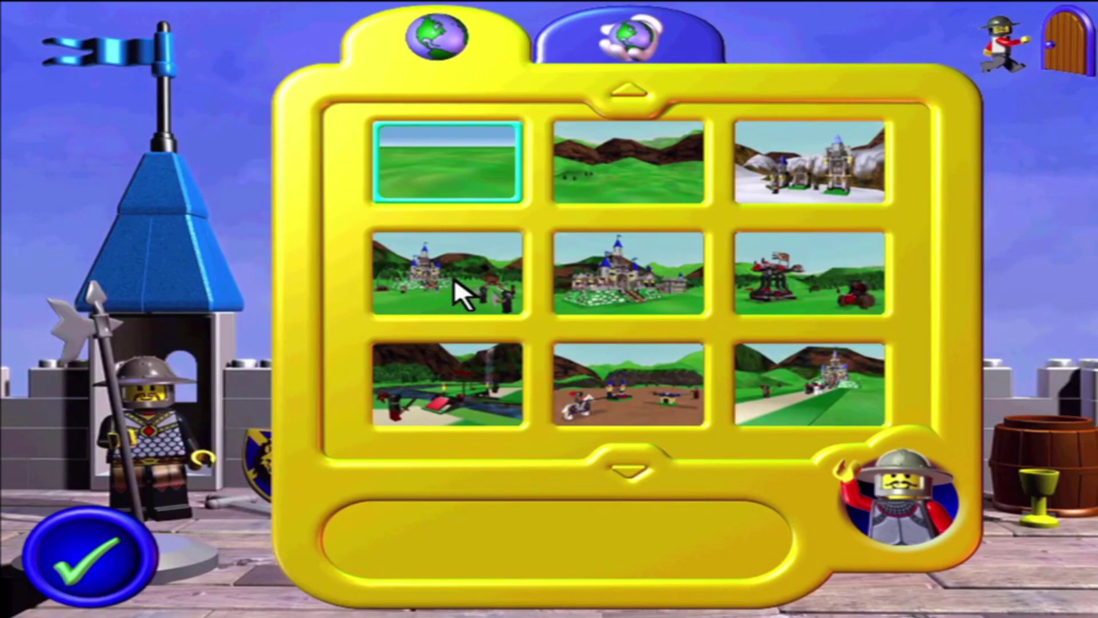
pyautogui.click(454, 280)
pyautogui.click(112, 575)
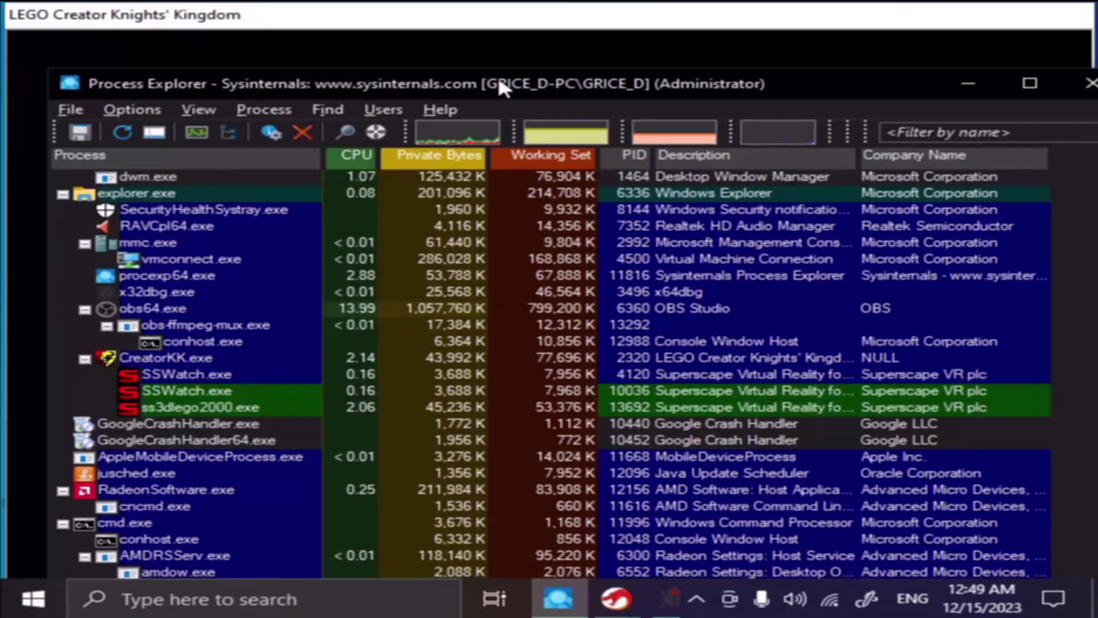
pyautogui.moveTo(188, 395)
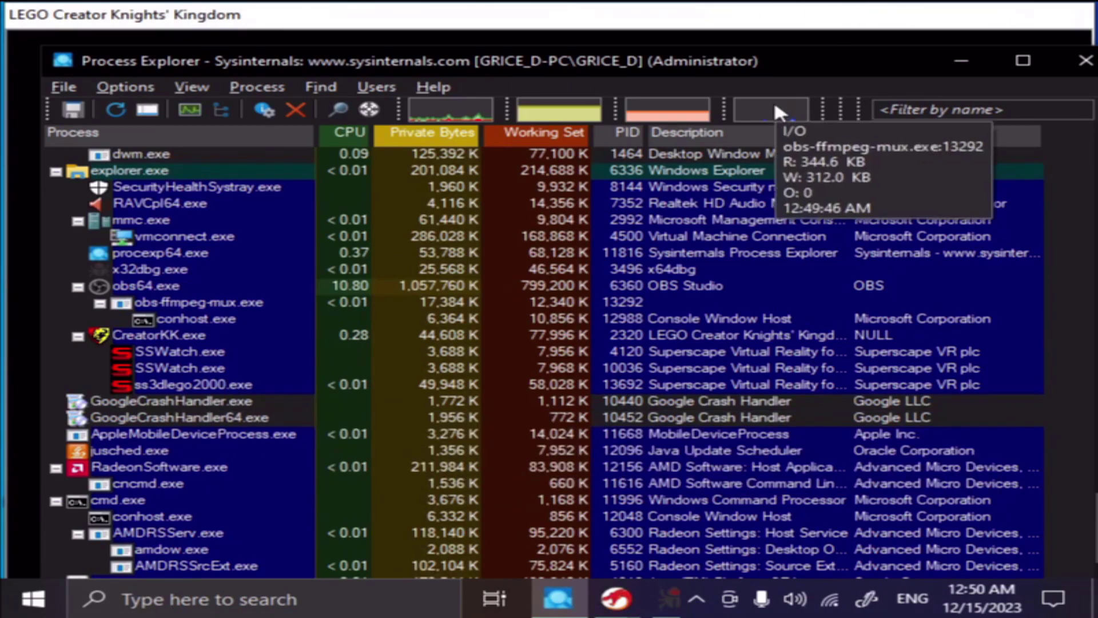
# - Open the properties of ss3dlego2000.exe and view its full executable path and the end of its command line
pyautogui.click(193, 380)
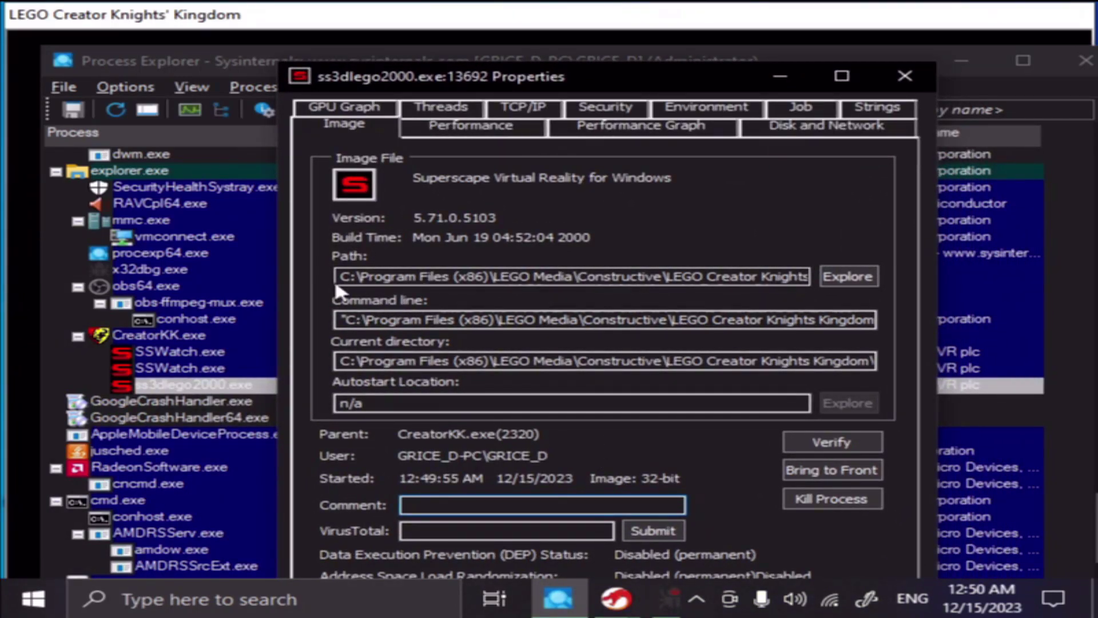
pyautogui.moveTo(335, 278); pyautogui.dragTo(830, 280)
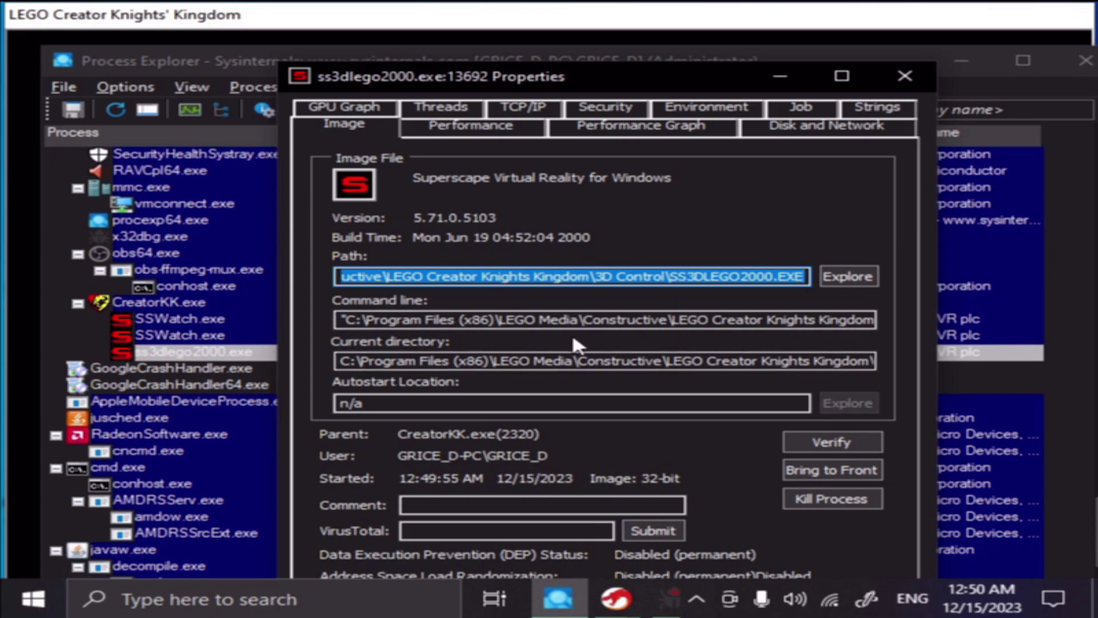
pyautogui.click(339, 319)
pyautogui.moveTo(339, 319); pyautogui.dragTo(938, 320)
pyautogui.click(435, 321)
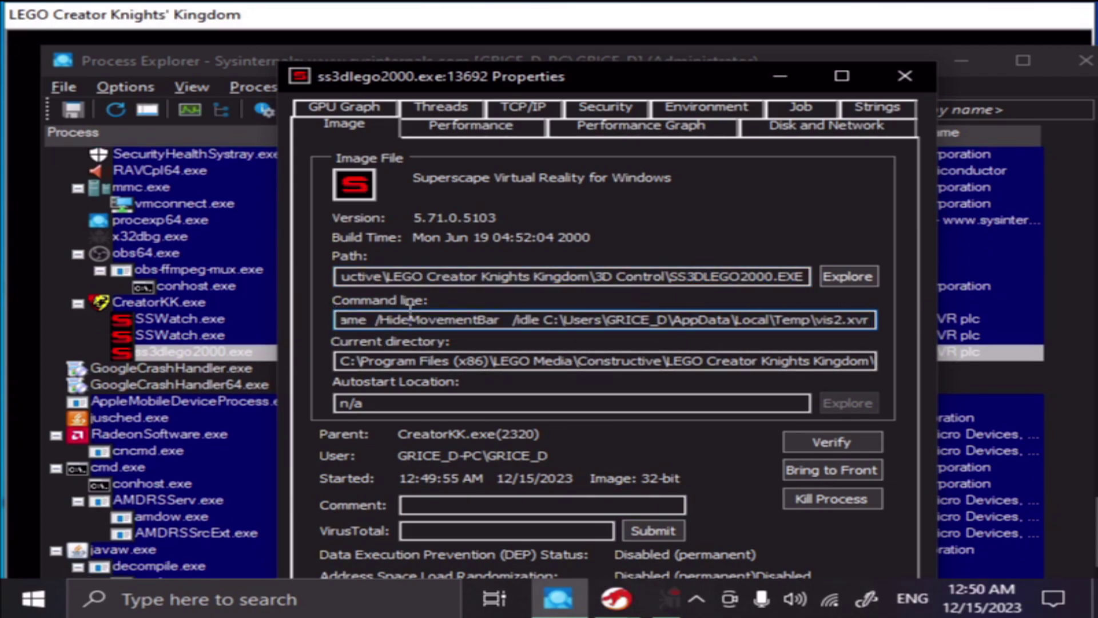
# - Read the ss3dlego2000.exe command line backwards to the /plugin argument and highlight the executable path before it
pyautogui.press('Left')
pyautogui.press('Left')
pyautogui.press('Left')
pyautogui.press('Left')
pyautogui.press('Left')
pyautogui.press('Left')
pyautogui.press('Left')
pyautogui.press('Left')
pyautogui.press('Left')
pyautogui.press('Left')
pyautogui.press('Left')
pyautogui.press('Left')
pyautogui.press('Left')
pyautogui.press('Left')
pyautogui.press('Left')
pyautogui.press('Left')
pyautogui.press('Left')
pyautogui.press('Left')
pyautogui.press('Left')
pyautogui.press('Left')
pyautogui.press('Left')
pyautogui.press('Left')
pyautogui.press('Left')
pyautogui.press('Left')
pyautogui.press('Left')
pyautogui.press('Left')
pyautogui.press('Left')
pyautogui.press('Left')
pyautogui.press('Left')
pyautogui.press('Left')
pyautogui.press('Left')
pyautogui.press('Left')
pyautogui.press('Left')
pyautogui.press('Left')
pyautogui.press('Left')
pyautogui.press('Left')
pyautogui.press('Left')
pyautogui.press('Left')
pyautogui.press('Left')
pyautogui.press('Left')
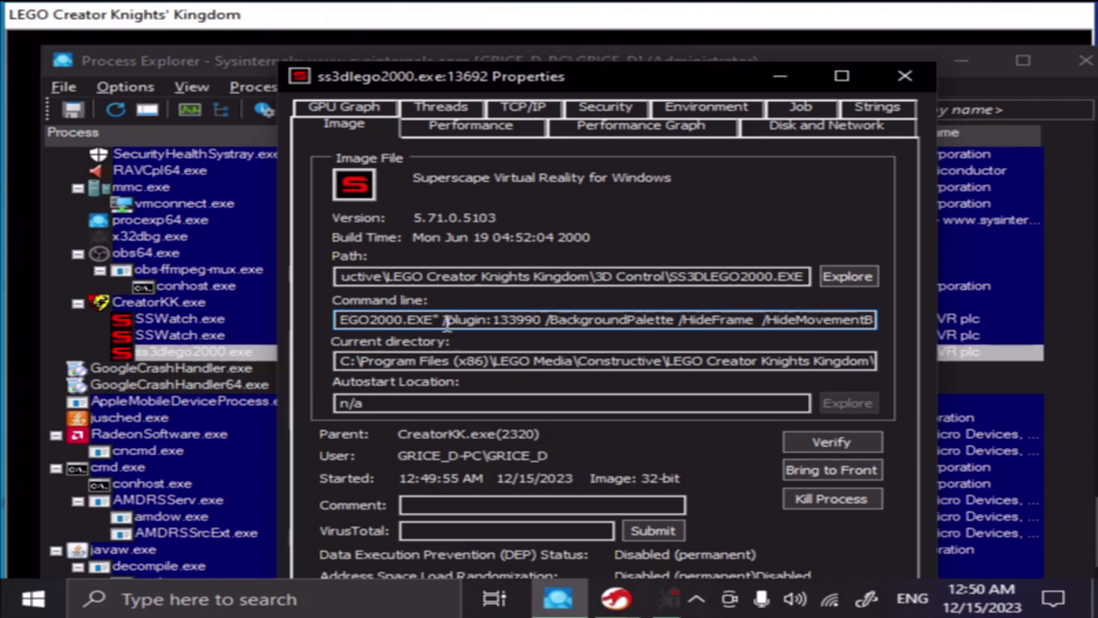
pyautogui.moveTo(449, 322); pyautogui.dragTo(336, 320)
# - Read the command line forward from the executable path to /HideFrame and highlight the /plugin argument's value
pyautogui.press('Right')
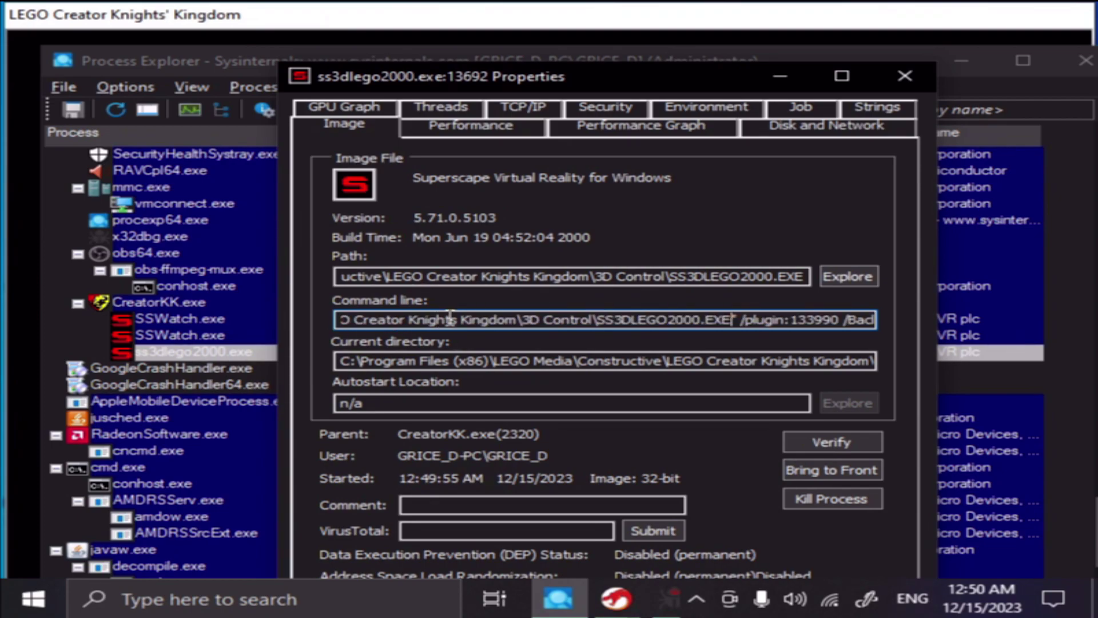
pyautogui.press('Right')
pyautogui.press('Right')
pyautogui.press('Right')
pyautogui.press('Right')
pyautogui.press('Right')
pyautogui.press('Right')
pyautogui.press('Right')
pyautogui.press('Right')
pyautogui.press('Right')
pyautogui.press('Right')
pyautogui.press('Right')
pyautogui.press('Right')
pyautogui.press('Right')
pyautogui.press('Right')
pyautogui.press('Right')
pyautogui.press('Right')
pyautogui.press('Right')
pyautogui.press('Right')
pyautogui.press('Right')
pyautogui.press('Right')
pyautogui.press('Right')
pyautogui.press('Right')
pyautogui.press('Right')
pyautogui.press('Right')
pyautogui.press('Right')
pyautogui.press('Right')
pyautogui.press('Right')
pyautogui.press('Right')
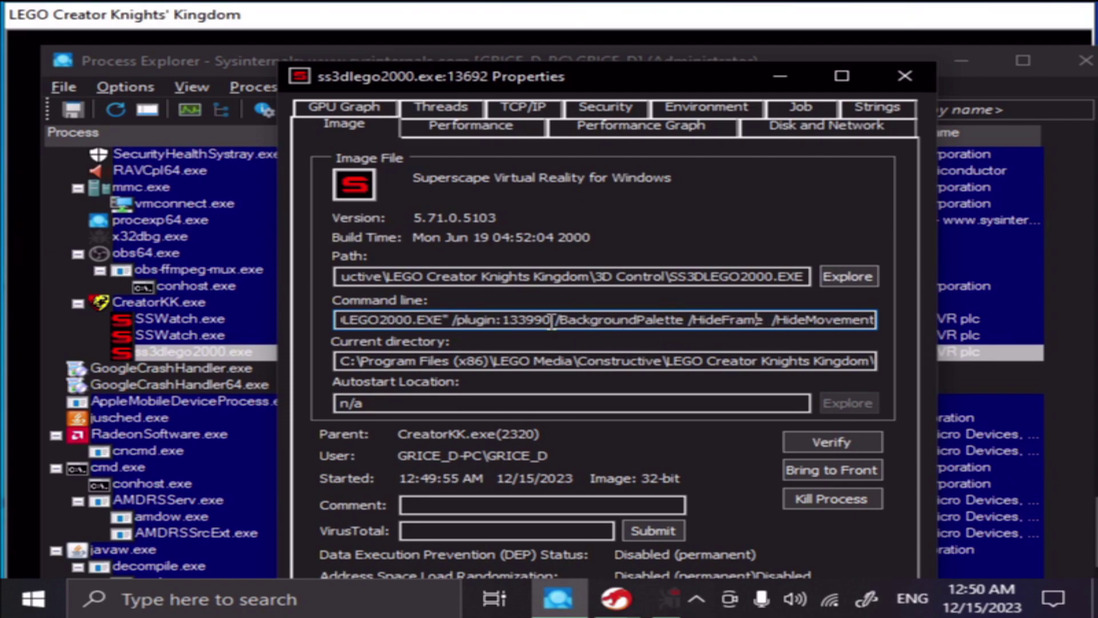
pyautogui.moveTo(503, 320); pyautogui.dragTo(544, 319)
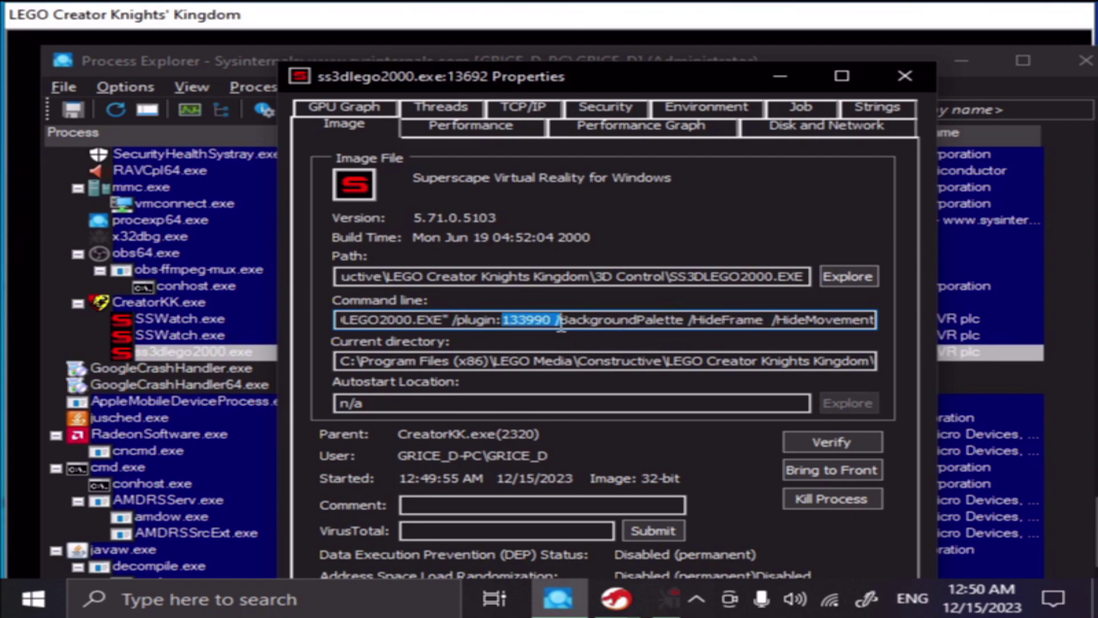
pyautogui.press('Right')
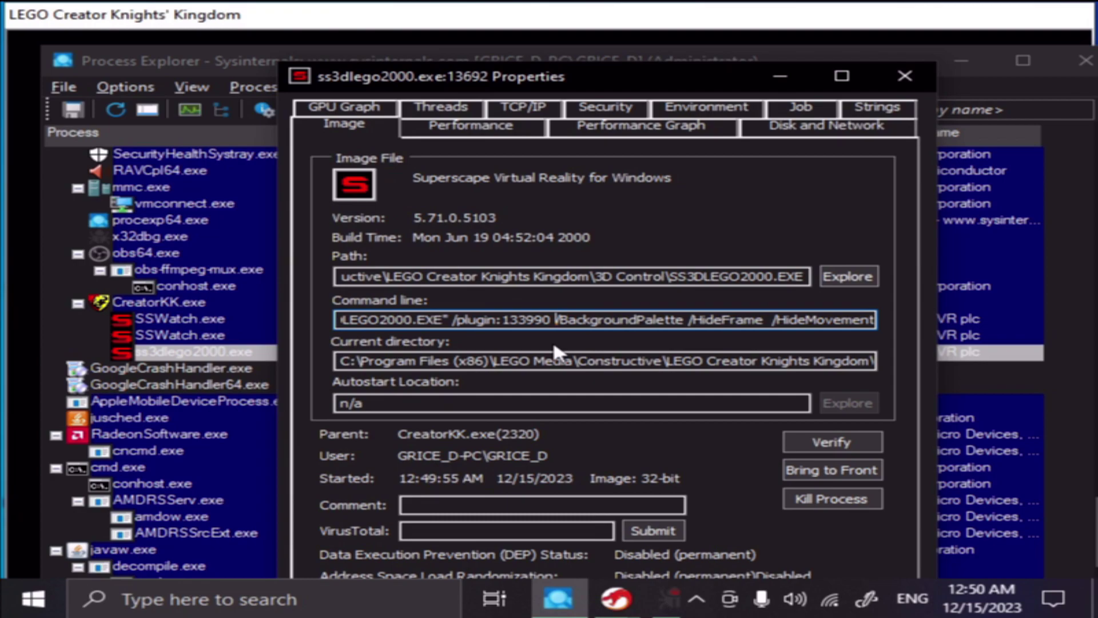
# - Examine the remaining command-line arguments from /BackgroundPalette through /HideMovementBar and /idle to the vis2.xvr file path
pyautogui.press('Right')
pyautogui.press('Right')
pyautogui.press('Right')
pyautogui.press('Right')
pyautogui.press('Right')
pyautogui.press('Right')
pyautogui.press('Right')
pyautogui.press('Right')
pyautogui.press('Right')
pyautogui.press('Right')
pyautogui.press('Right')
pyautogui.press('Right')
pyautogui.press('Right')
pyautogui.press('Right')
pyautogui.press('Right')
pyautogui.press('Right')
pyautogui.press('Right')
pyautogui.press('Right')
pyautogui.press('Right')
pyautogui.press('Right')
pyautogui.press('Right')
pyautogui.press('Right')
pyautogui.press('Right')
pyautogui.press('Right')
pyautogui.press('Right')
pyautogui.press('Right')
pyautogui.press('Right')
pyautogui.press('Right')
pyautogui.press('Right')
pyautogui.press('Right')
pyautogui.press('Right')
pyautogui.press('Right')
pyautogui.press('Right')
pyautogui.press('Right')
pyautogui.press('Right')
pyautogui.press('Right')
pyautogui.press('Right')
pyautogui.press('Right')
pyautogui.press('Right')
pyautogui.press('Right')
pyautogui.press('Right')
pyautogui.press('Right')
pyautogui.press('Right')
pyautogui.press('Right')
pyautogui.press('Right')
pyautogui.press('Right')
pyautogui.press('Right')
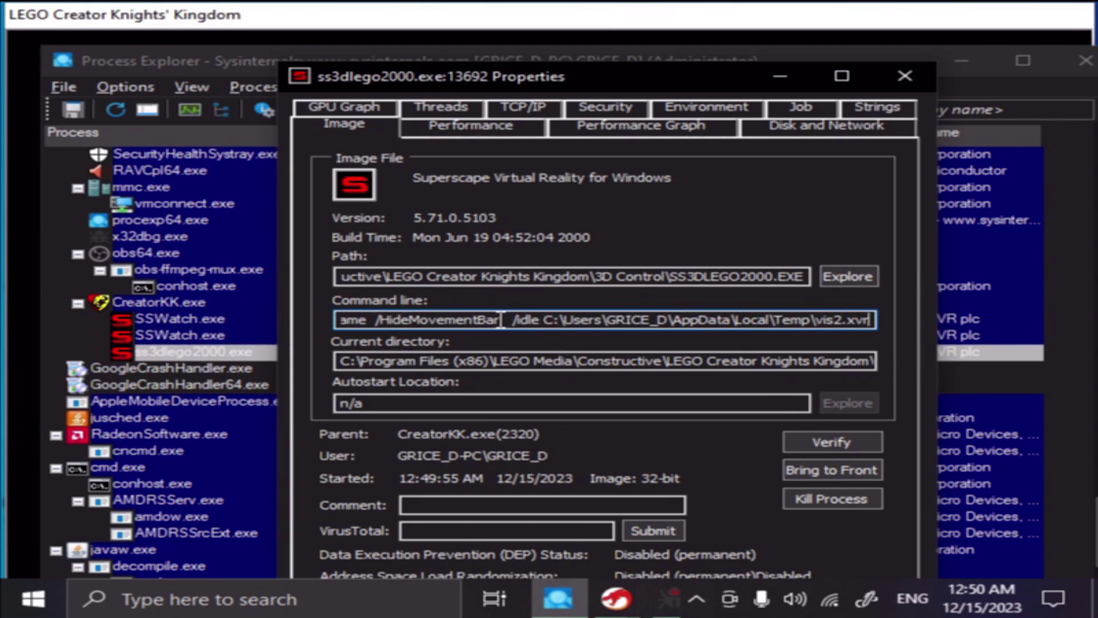
# - Highlight the end of the command line from the /idle argument through the vis2.xvr file path
pyautogui.moveTo(508, 319); pyautogui.dragTo(884, 335)
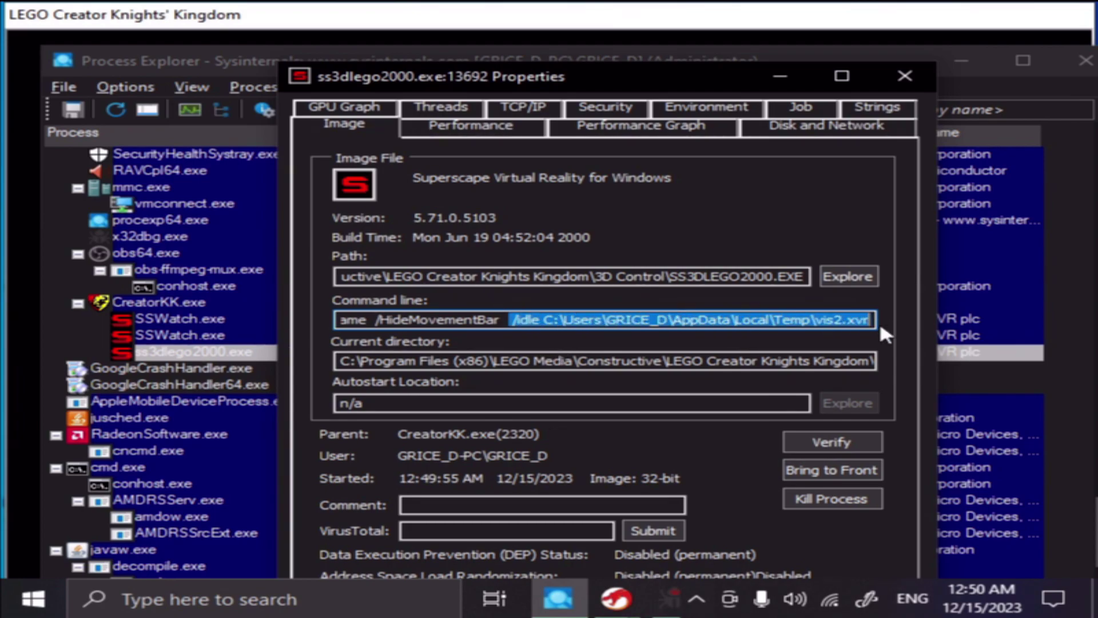
pyautogui.click(652, 319)
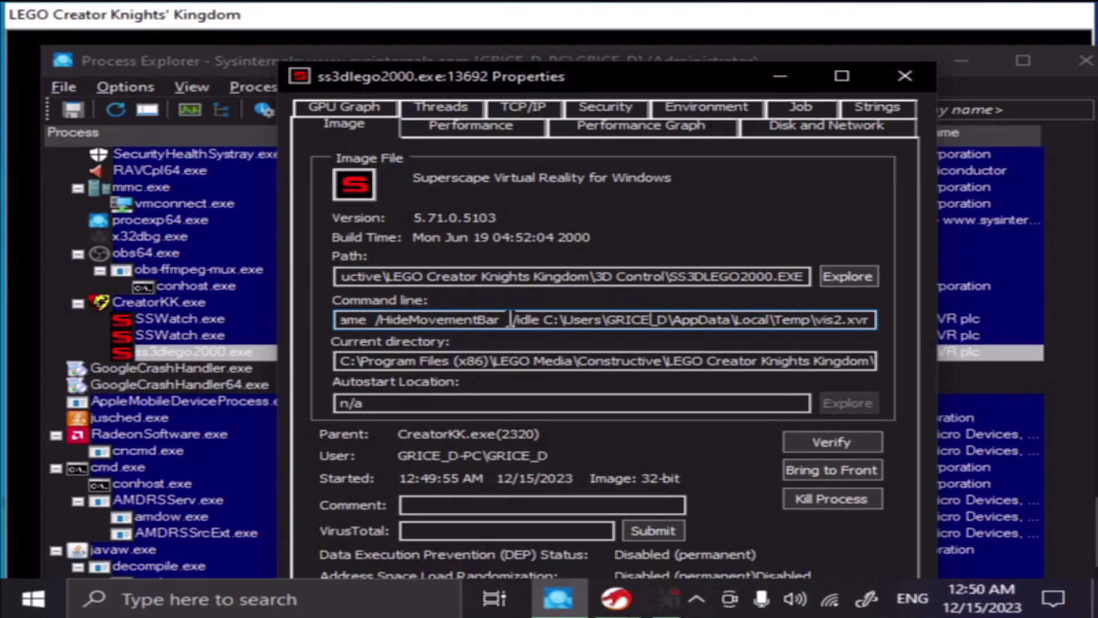
pyautogui.moveTo(509, 320); pyautogui.dragTo(875, 319)
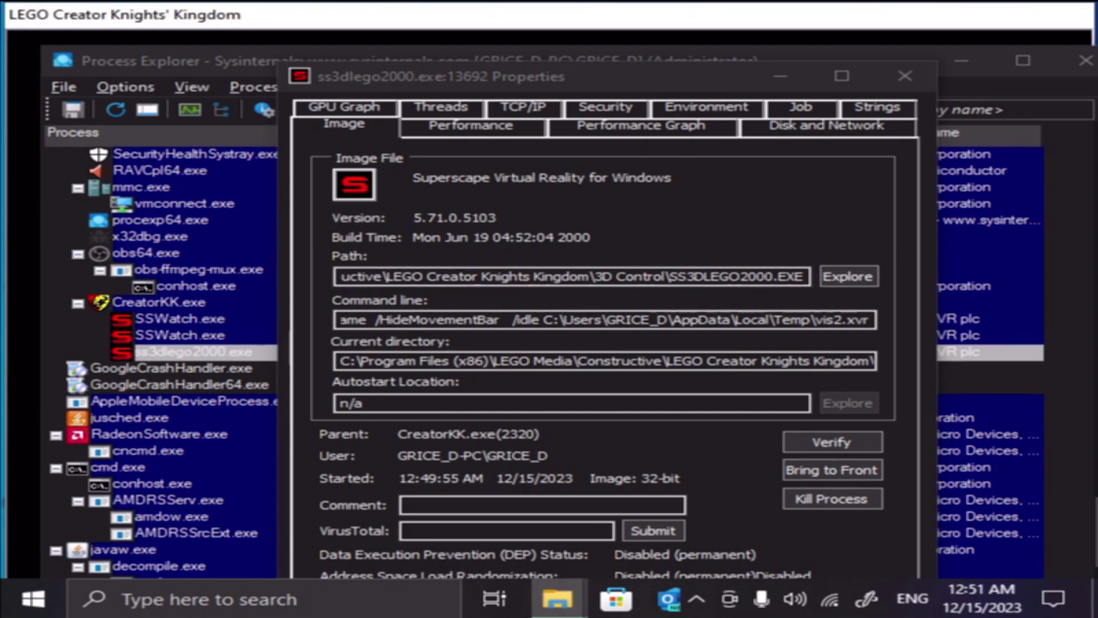
# - Switch to the AppData Local Temp folder in File Explorer, select the sdbs file and look through the temporary files around vis2
pyautogui.click(848, 277)
pyautogui.moveTo(692, 252); pyautogui.dragTo(380, 101)
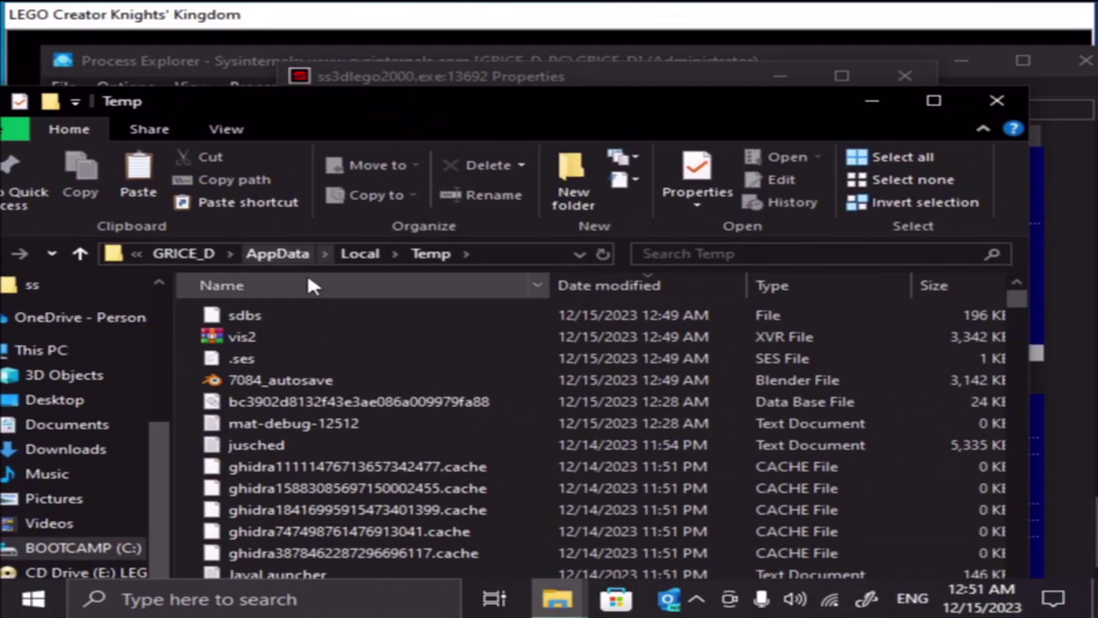
pyautogui.click(295, 315)
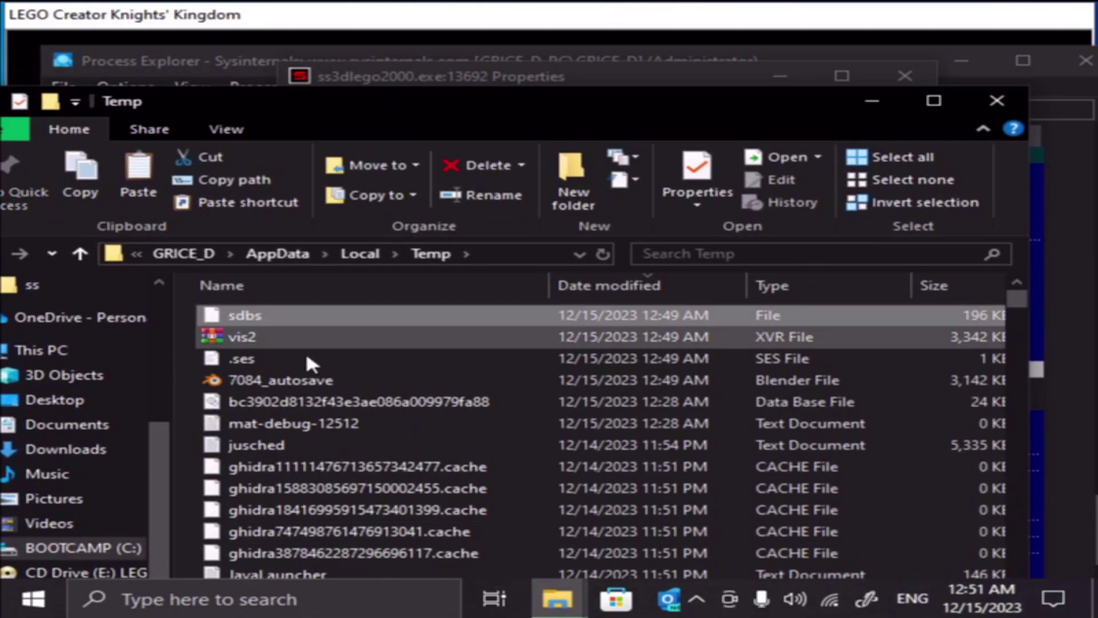
pyautogui.scroll(-10, 434, 400)
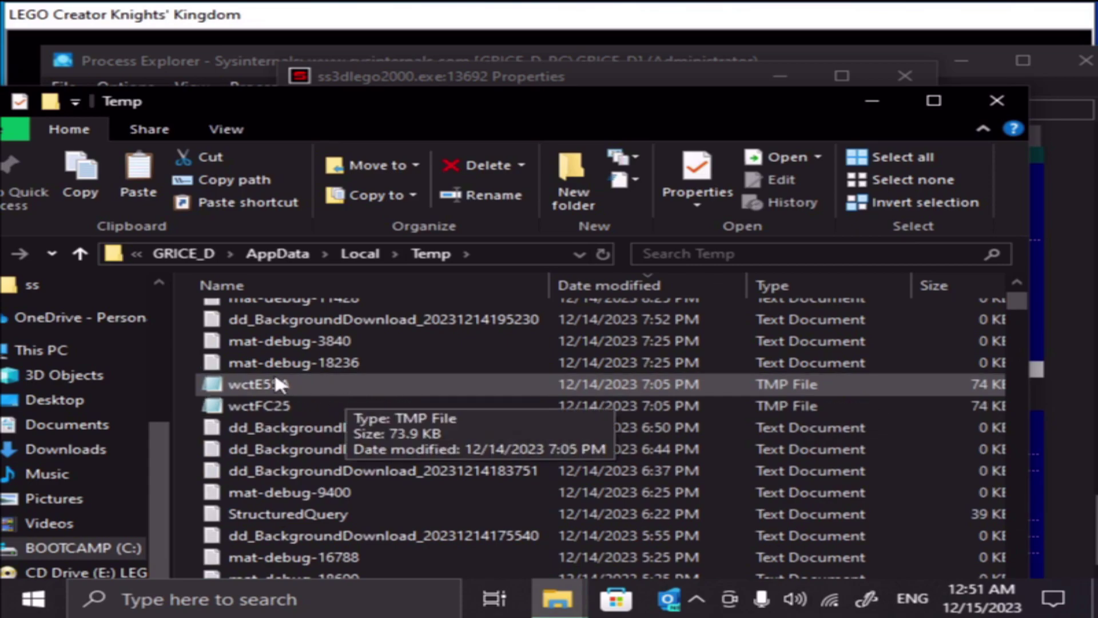
pyautogui.scroll(-15, 282, 409)
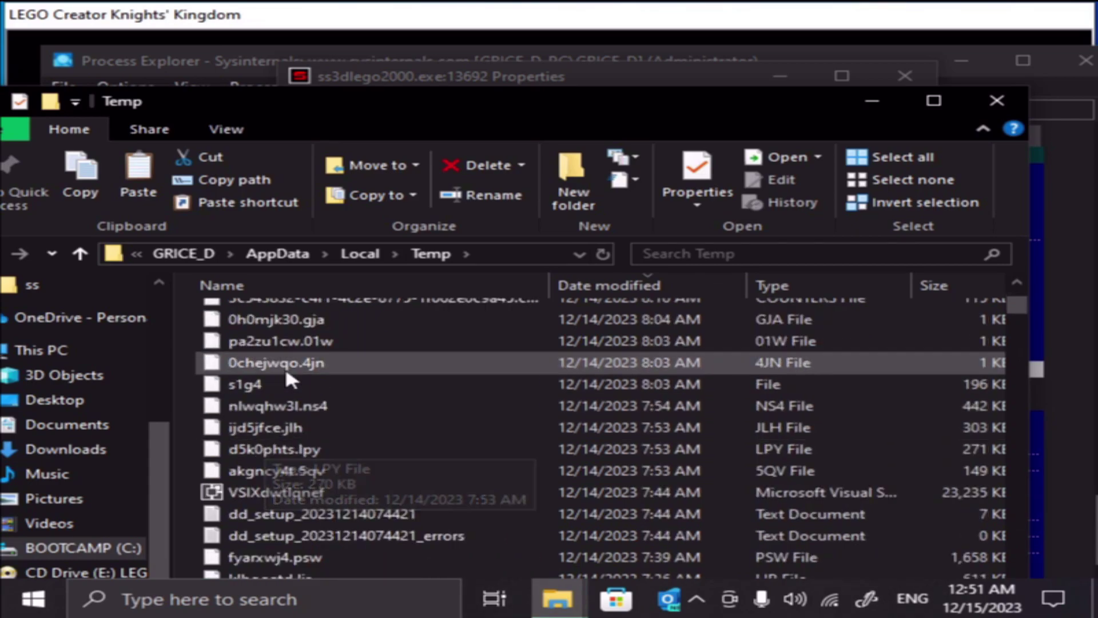
pyautogui.scroll(20, 276, 386)
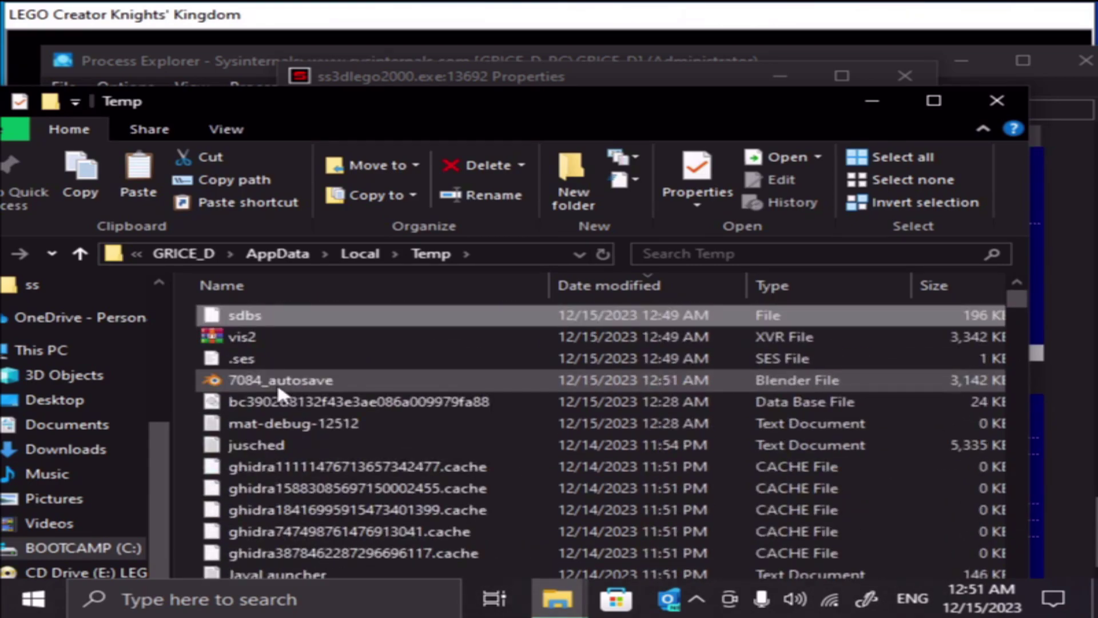
pyautogui.moveTo(370, 114); pyautogui.dragTo(460, 83)
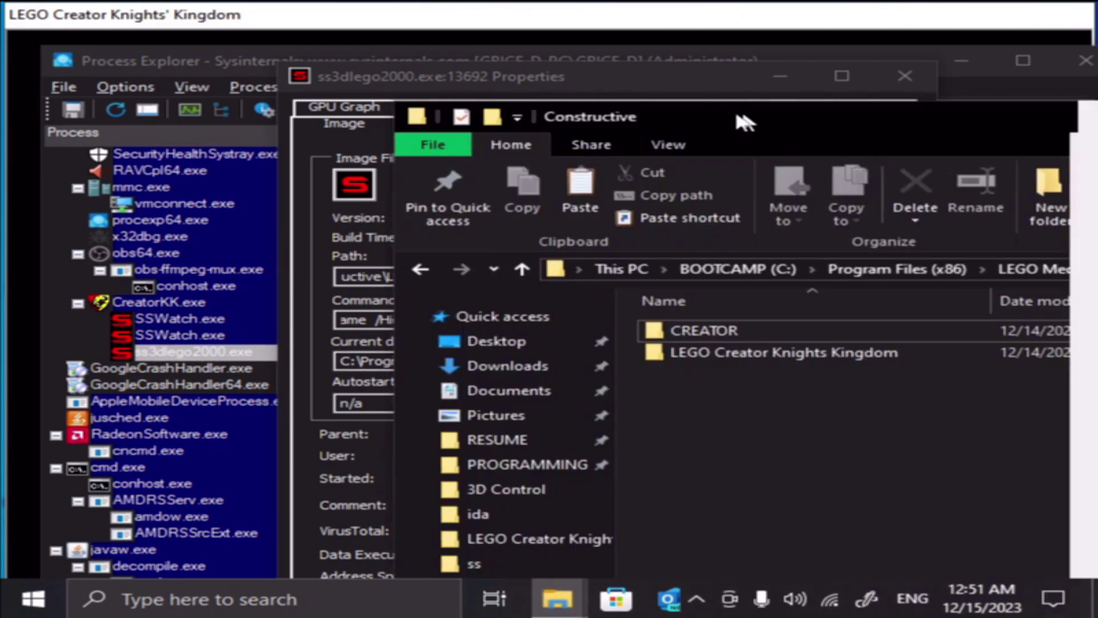
# - Open the Temp folder inside the LEGO Creator Knights Kingdom directory and move its window aside
pyautogui.moveTo(743, 121); pyautogui.dragTo(336, 34)
pyautogui.doubleClick(371, 267)
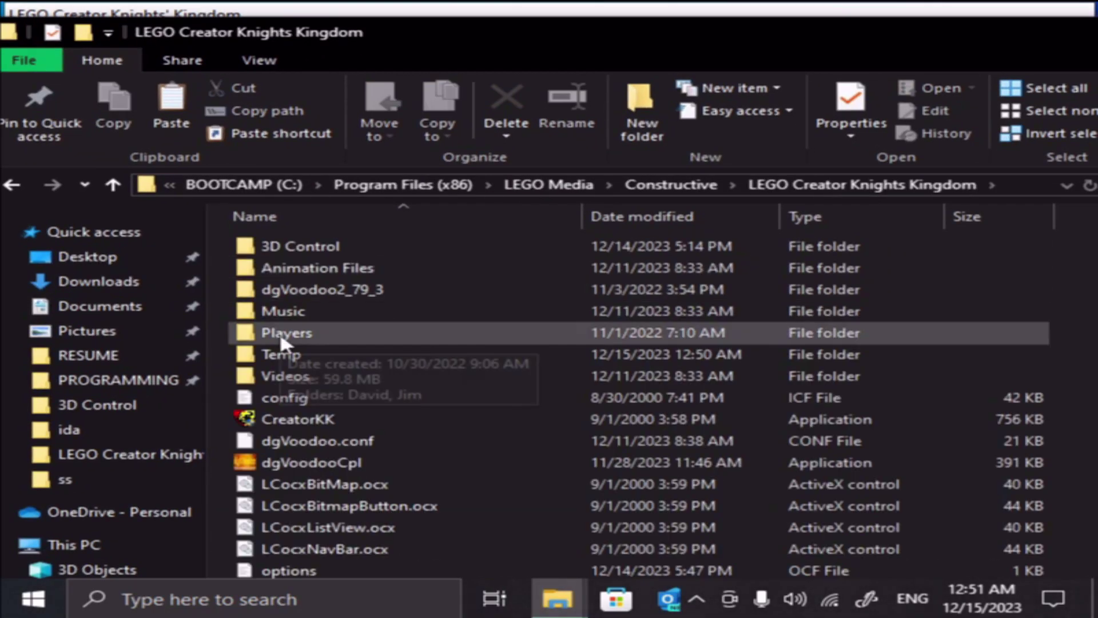
pyautogui.click(295, 359)
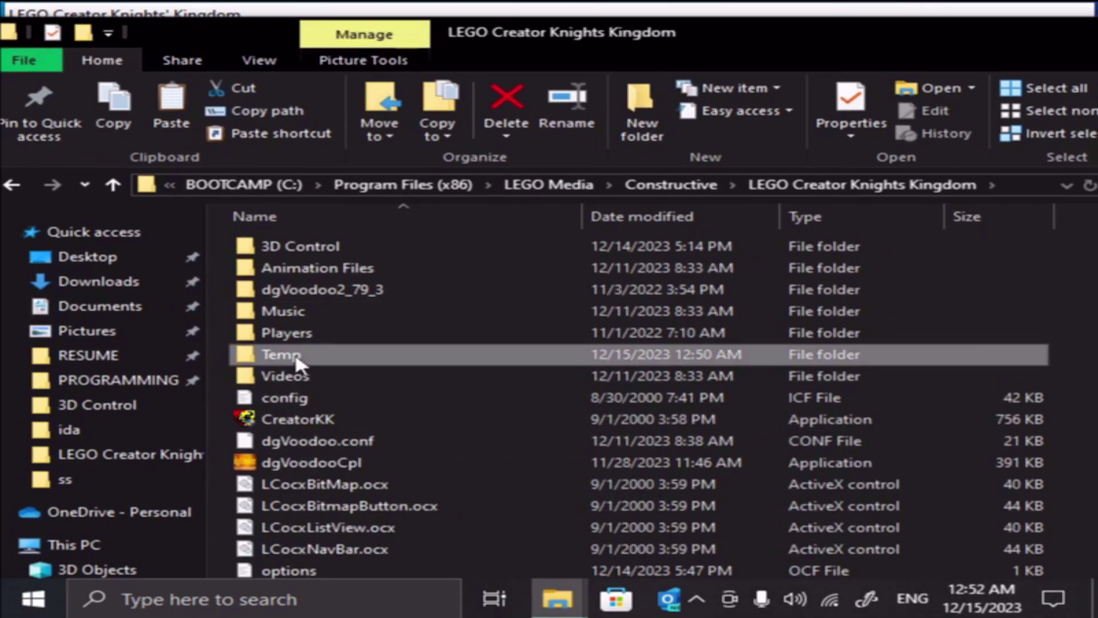
pyautogui.doubleClick(297, 360)
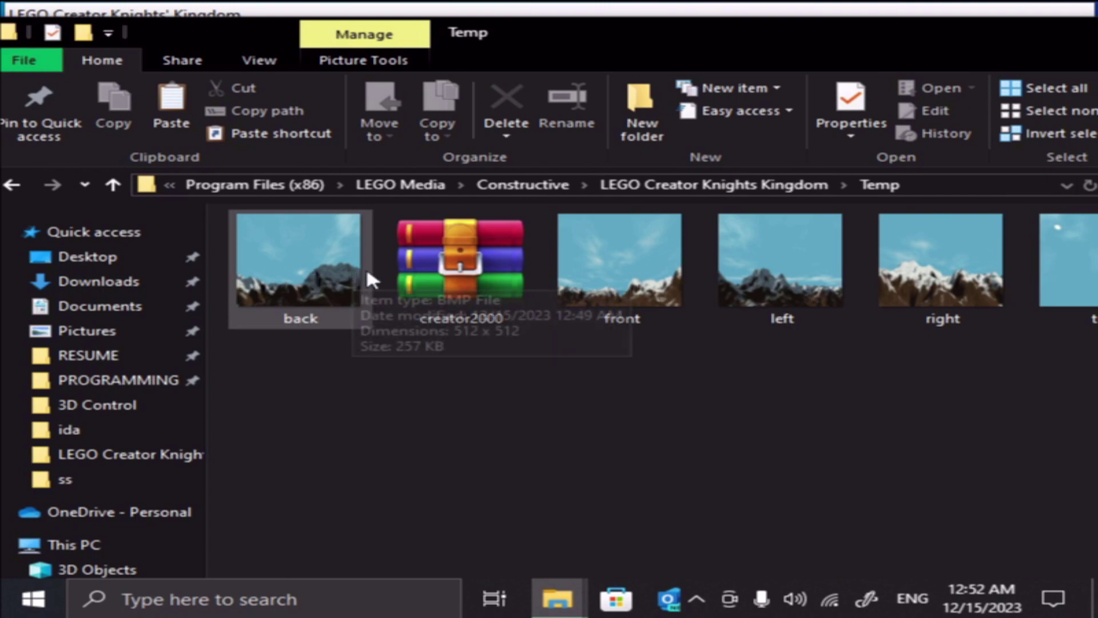
pyautogui.moveTo(836, 34); pyautogui.dragTo(509, 52)
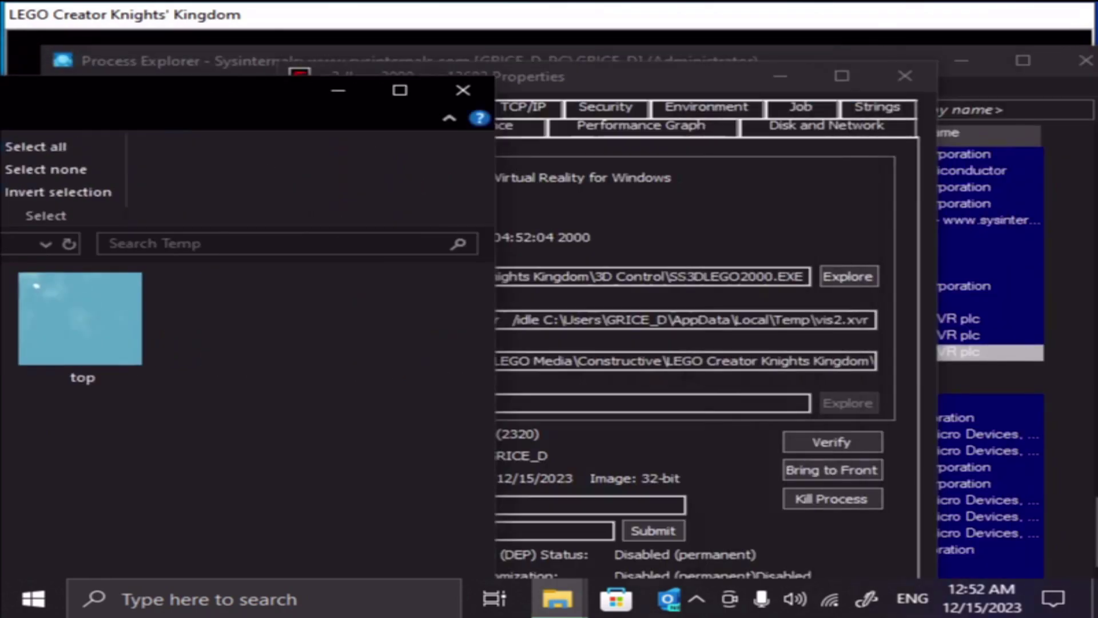
# - Switch to the LEGO Creator game and browse down the character list to the black dragon and horned knights
pyautogui.press('Escape')
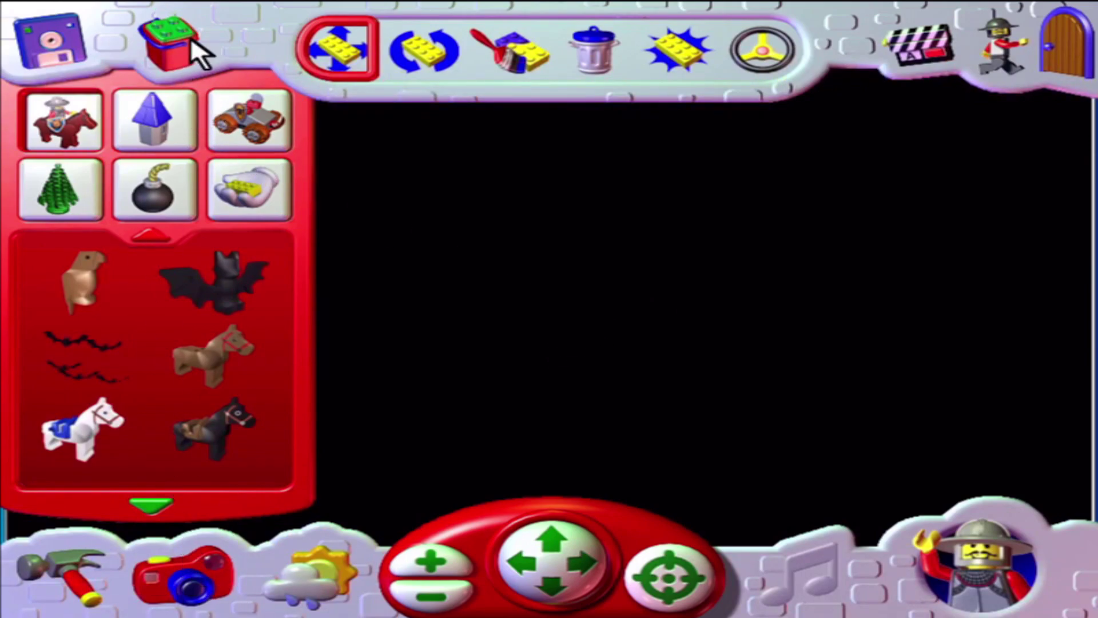
pyautogui.click(150, 503)
pyautogui.click(150, 503)
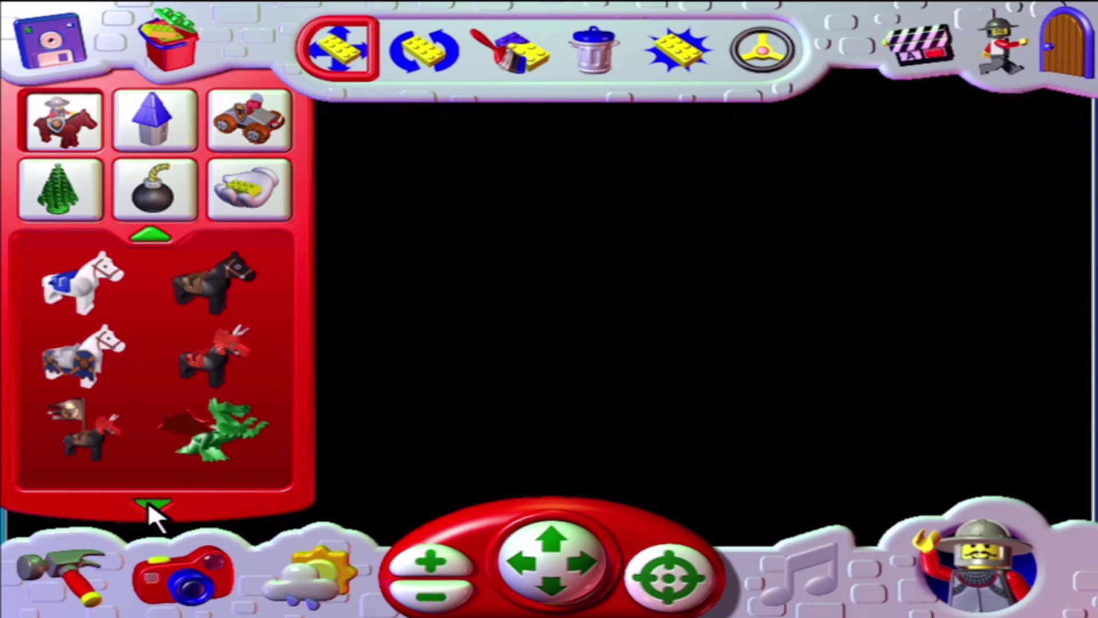
pyautogui.click(150, 503)
pyautogui.click(150, 504)
pyautogui.click(150, 504)
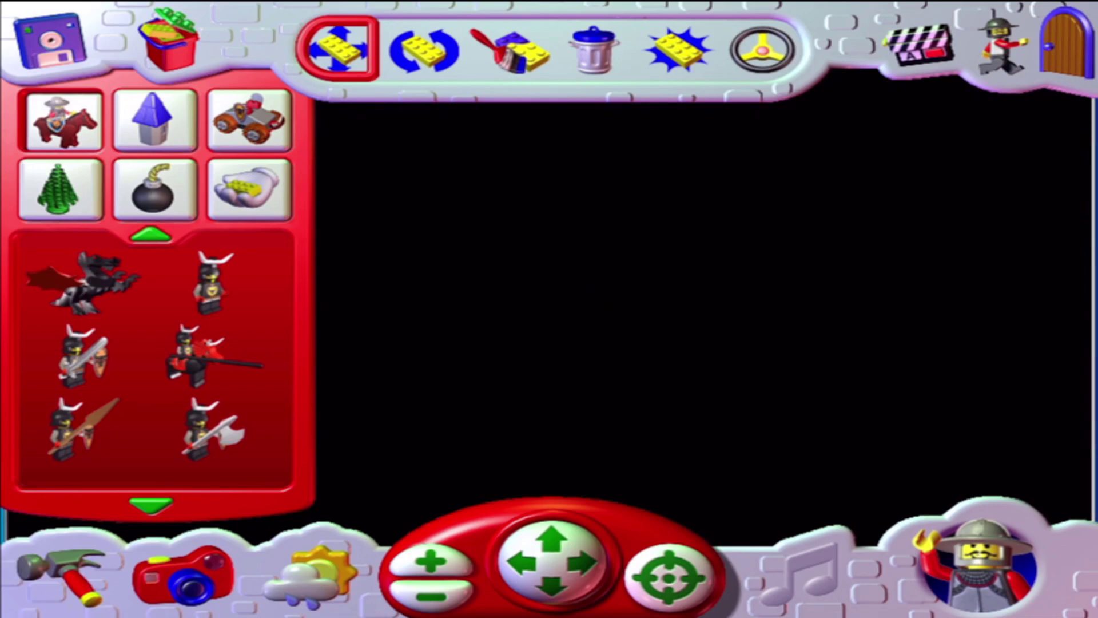
# - Check the size and modification date of the import LCA file in the Temp folder, returning to the game
pyautogui.hotkey('alt', 'Tab')
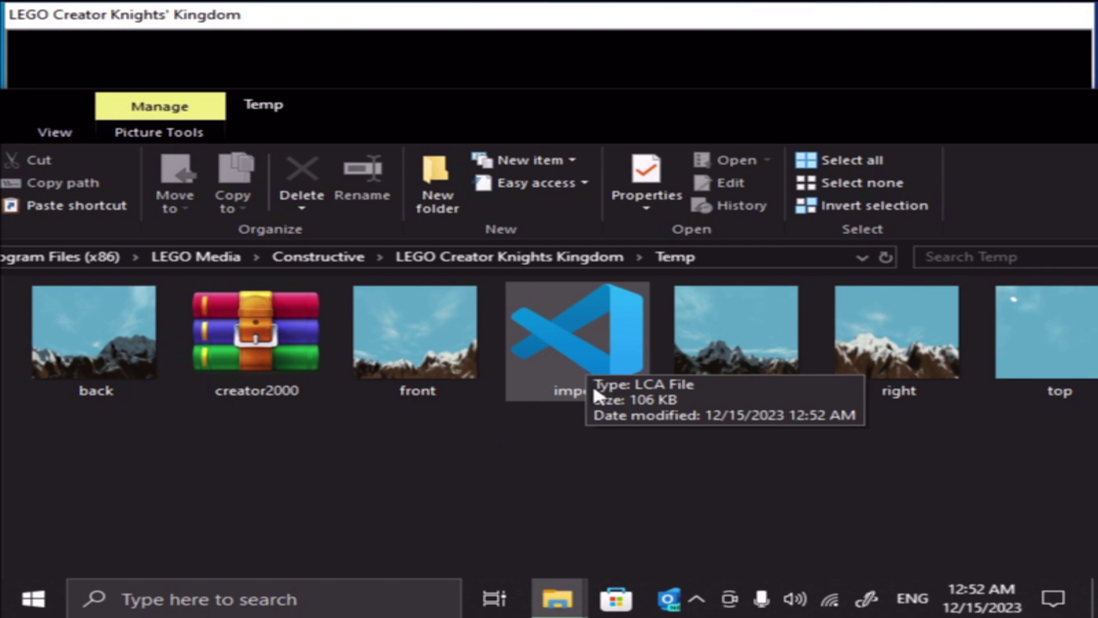
pyautogui.click(575, 88)
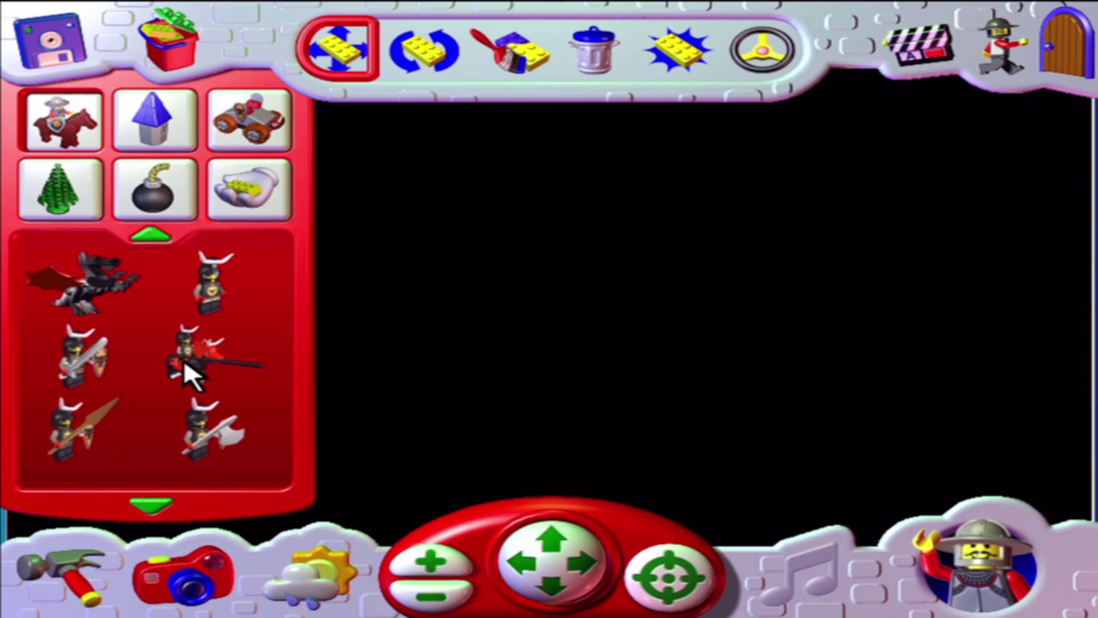
pyautogui.hotkey('alt', 'Tab')
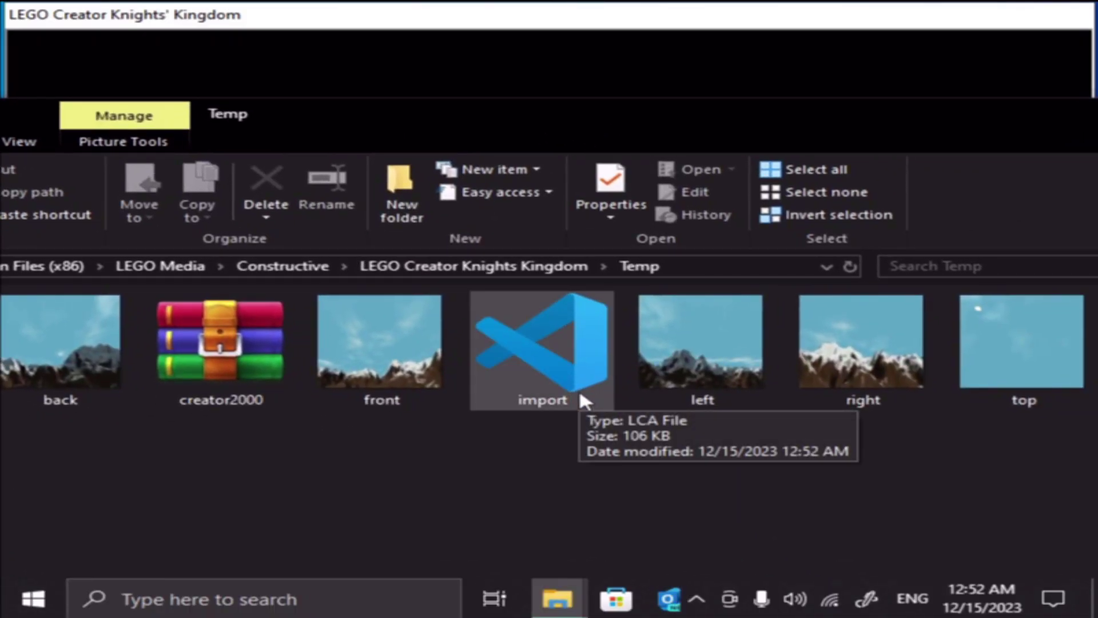
pyautogui.click(596, 91)
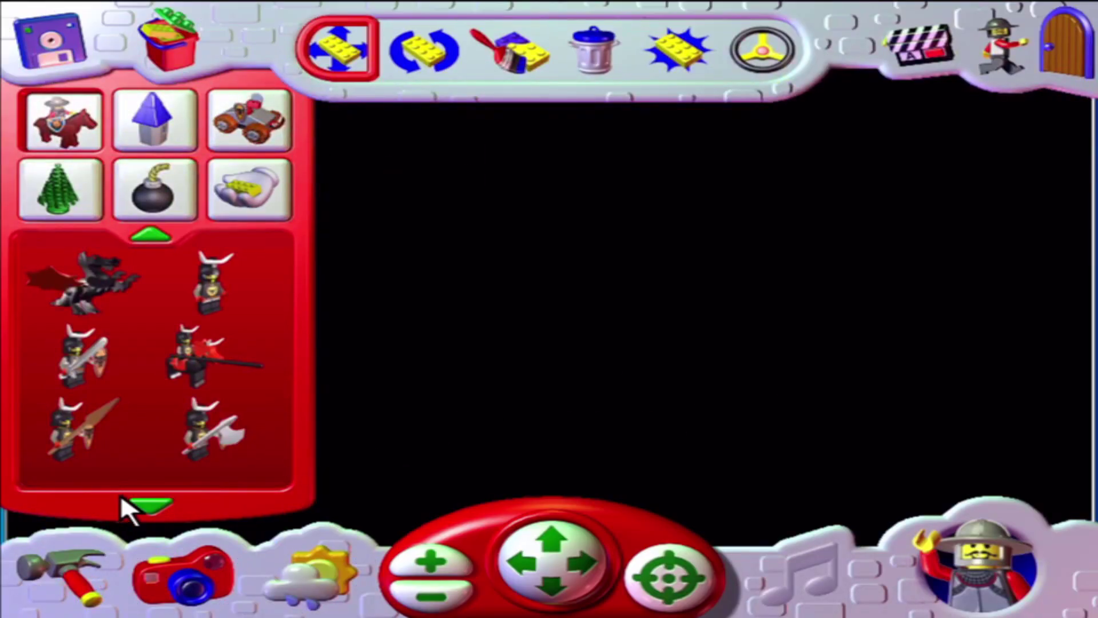
# - Advance the game's character list by one row and recheck the import file's details in the Temp folder
pyautogui.click(137, 504)
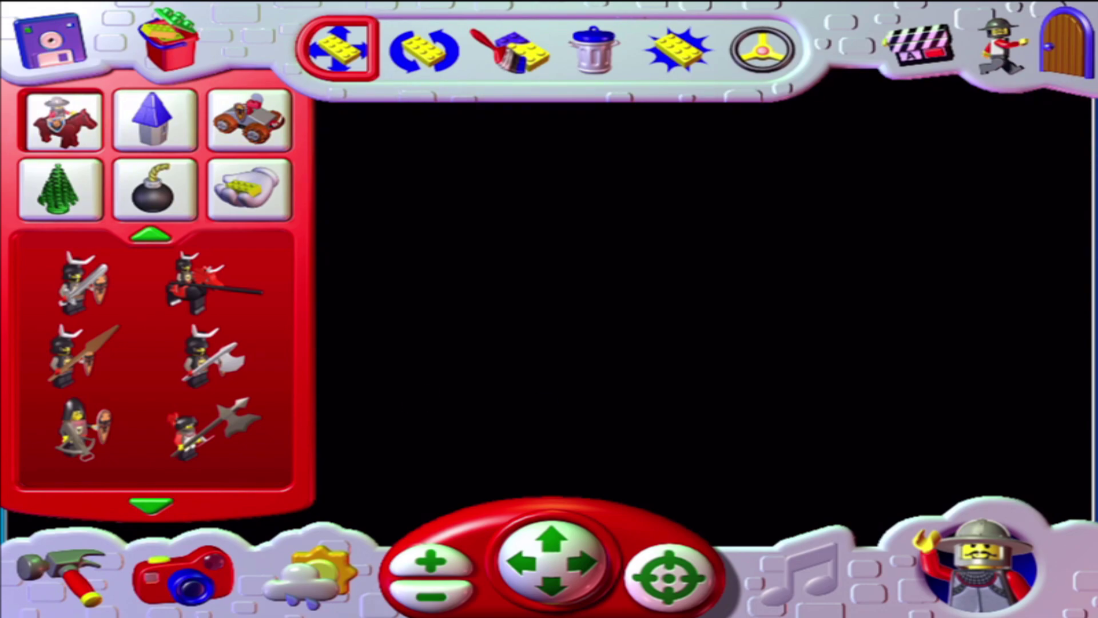
pyautogui.hotkey('alt', 'Tab')
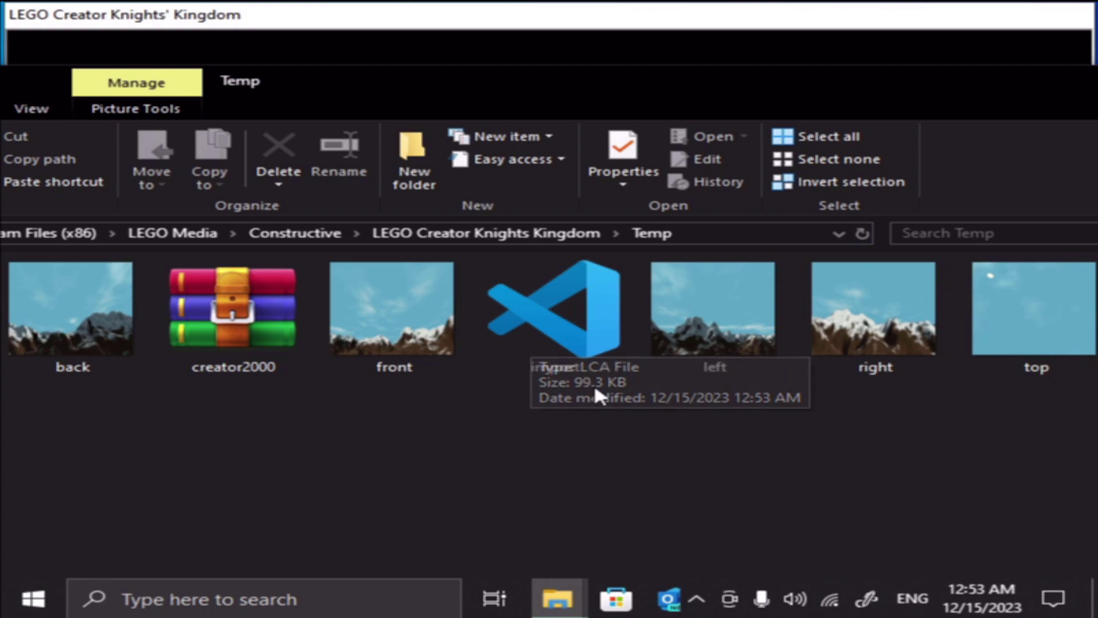
pyautogui.moveTo(842, 68); pyautogui.dragTo(841, 614)
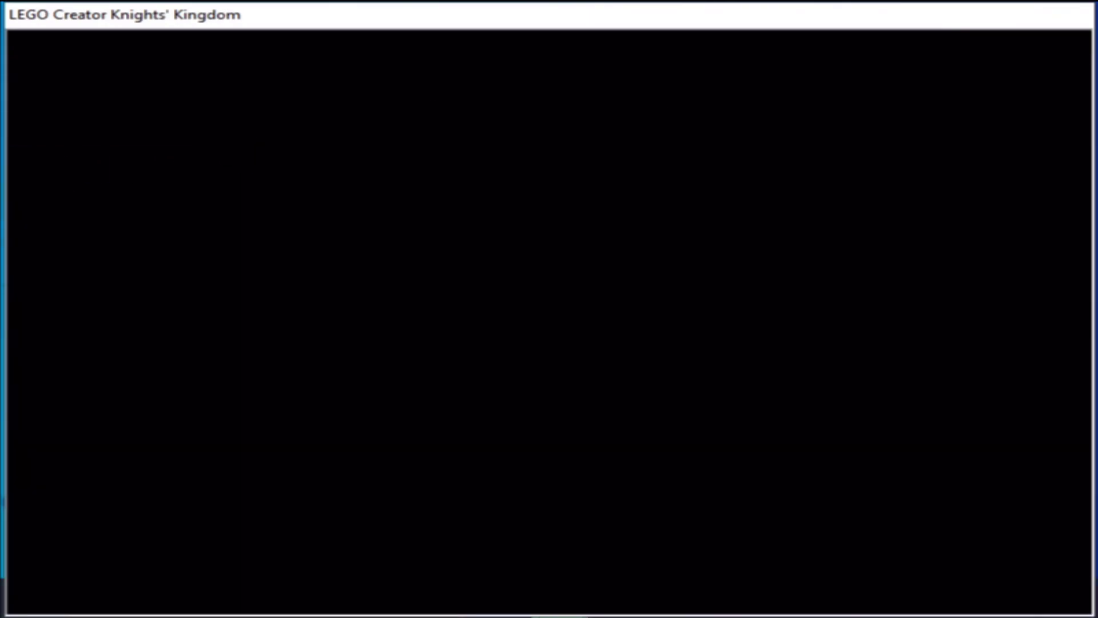
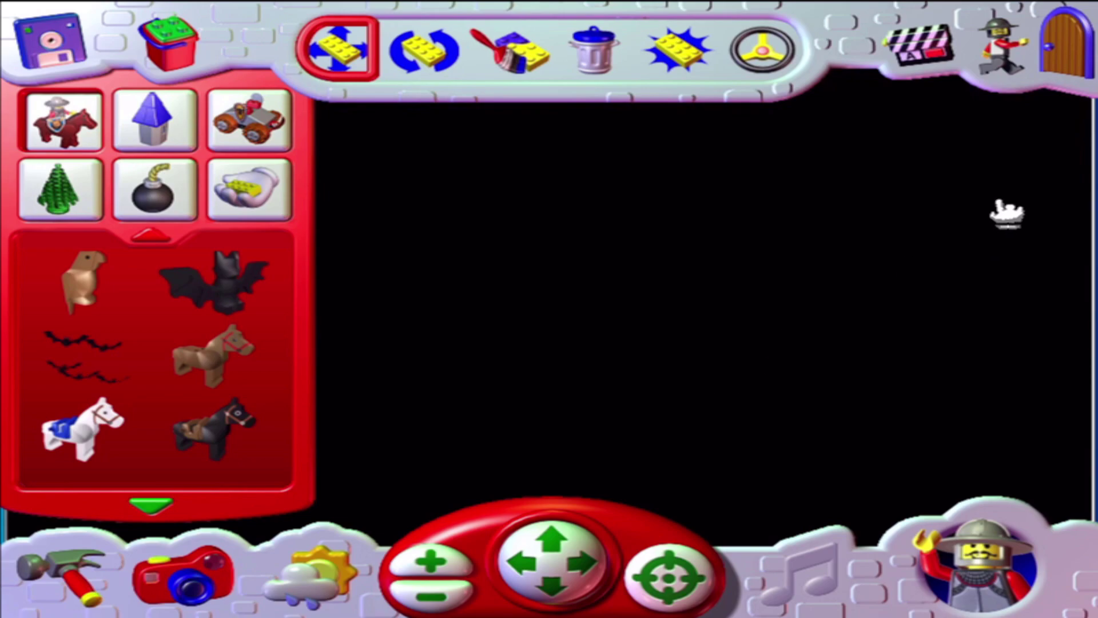
# - Leave the world without saving it and quit the LEGO Creator game
pyautogui.click(1004, 43)
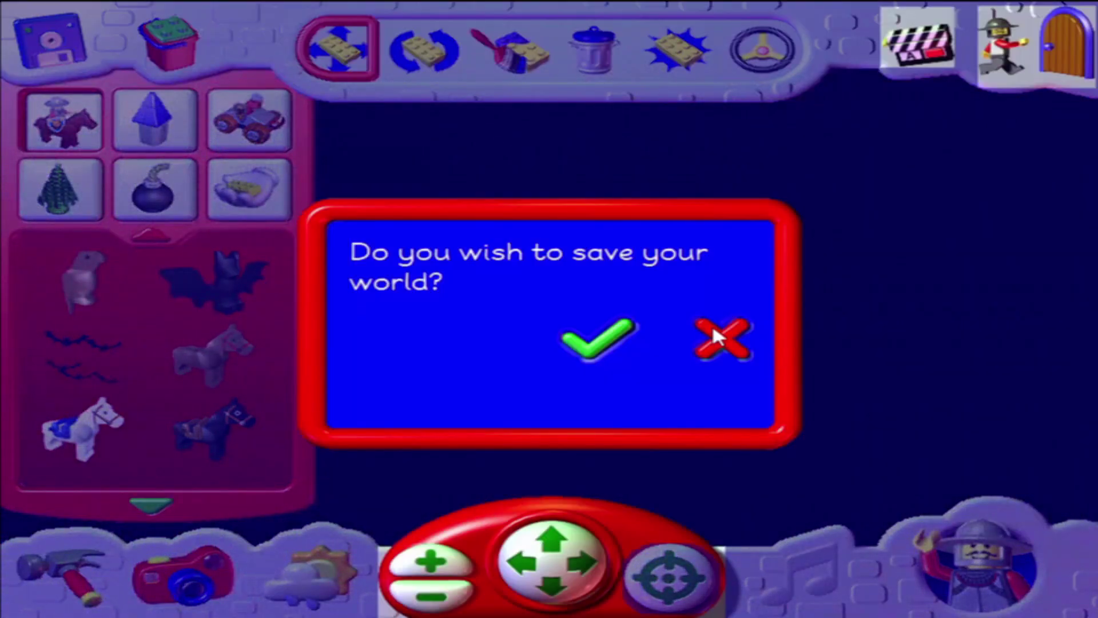
pyautogui.click(716, 337)
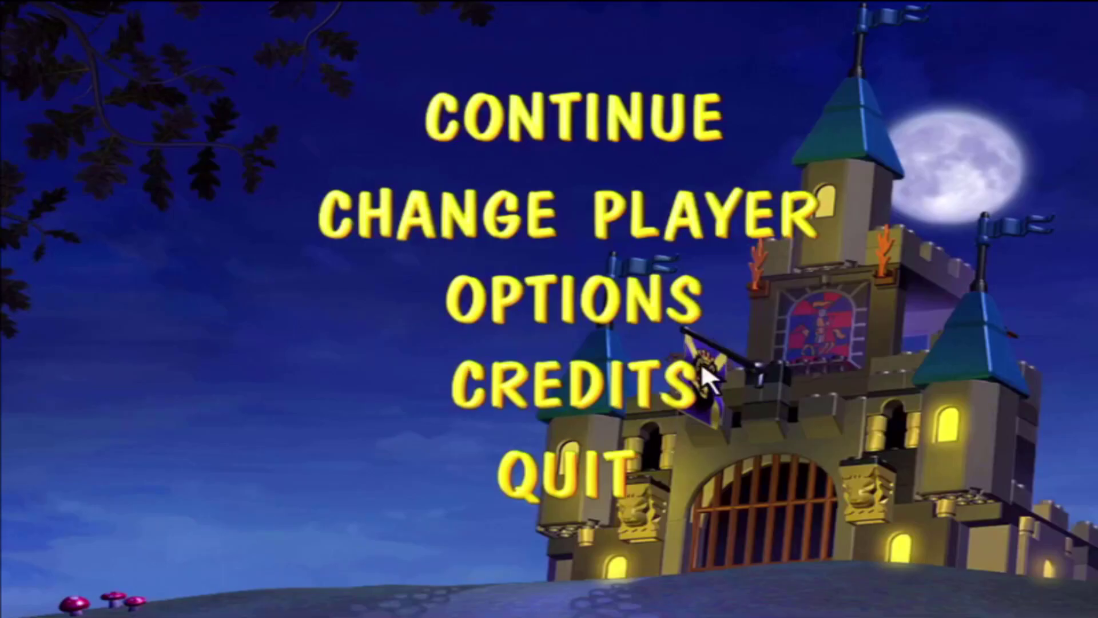
pyautogui.click(604, 486)
pyautogui.click(617, 360)
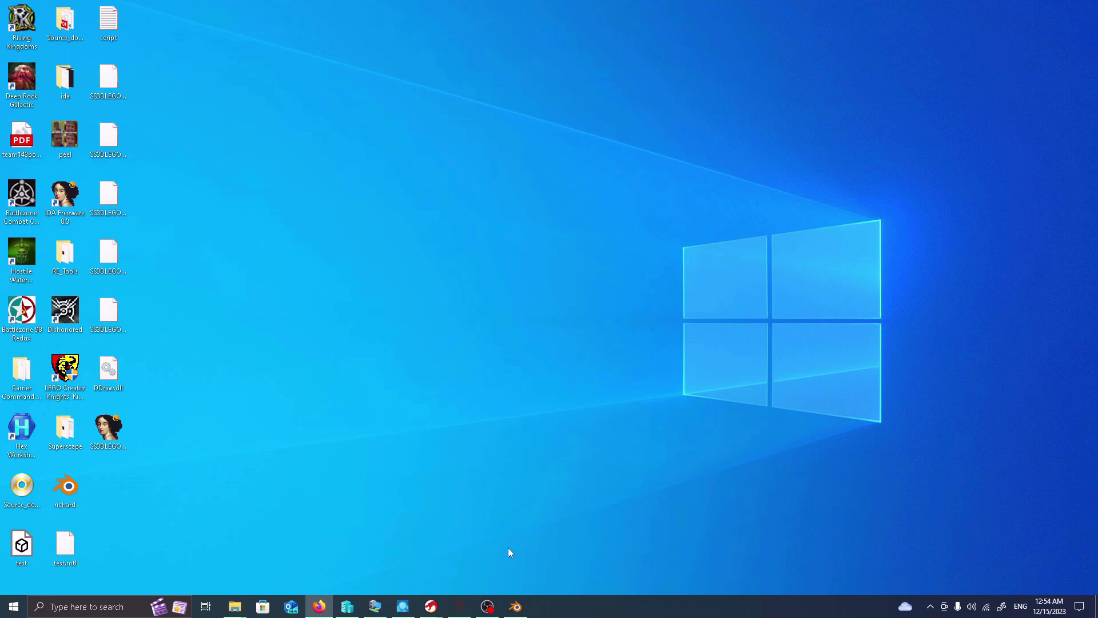
# - Switch to x32dbg and maximize its window
pyautogui.click(460, 607)
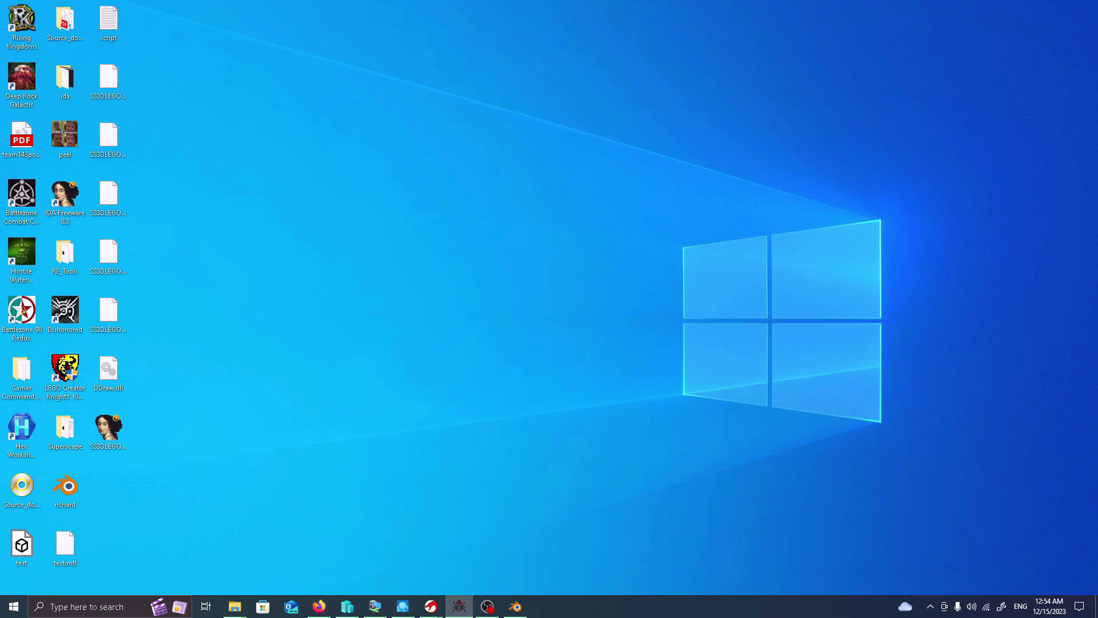
pyautogui.moveTo(520, 100); pyautogui.dragTo(732, 85)
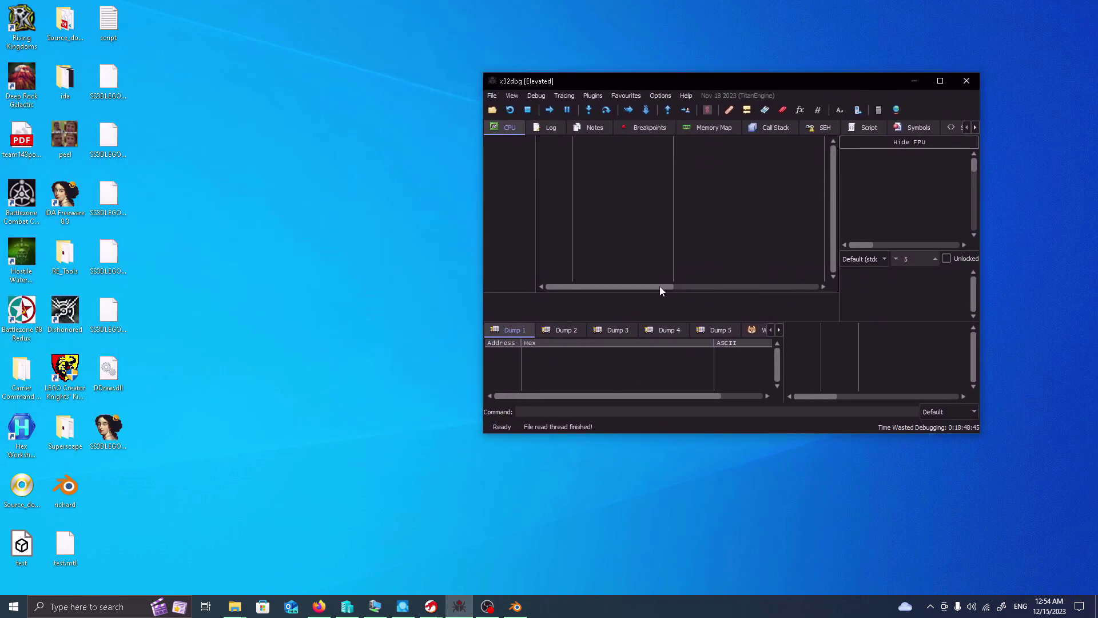
pyautogui.click(939, 81)
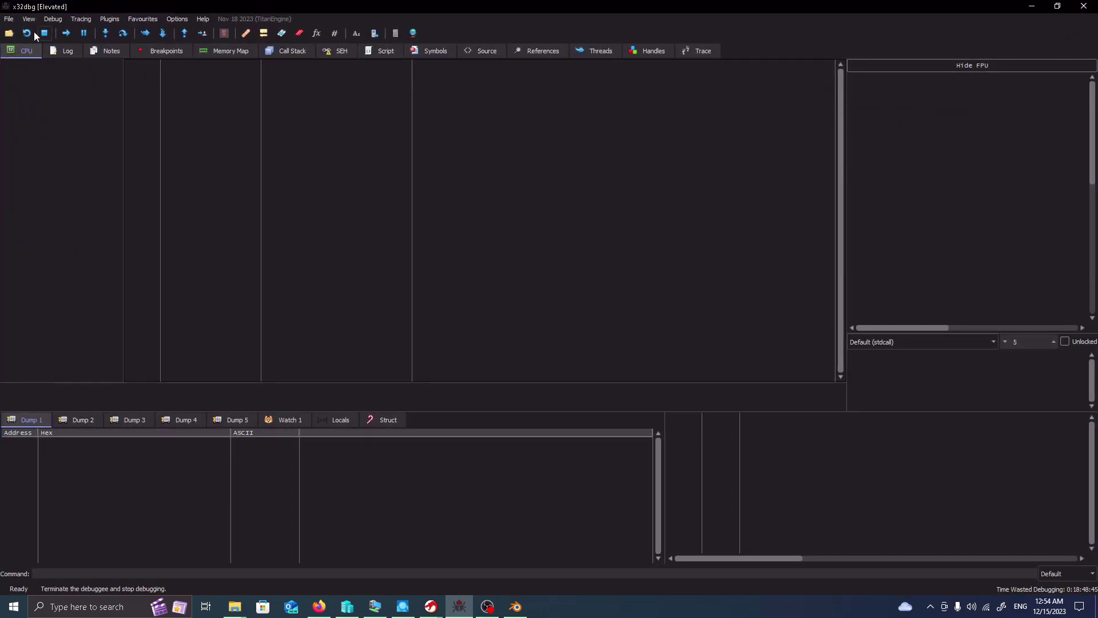
# - Load the recent file ss3dlego2000.exe from the game's 3D Control folder into the debugger
pyautogui.click(8, 19)
pyautogui.moveTo(62, 102)
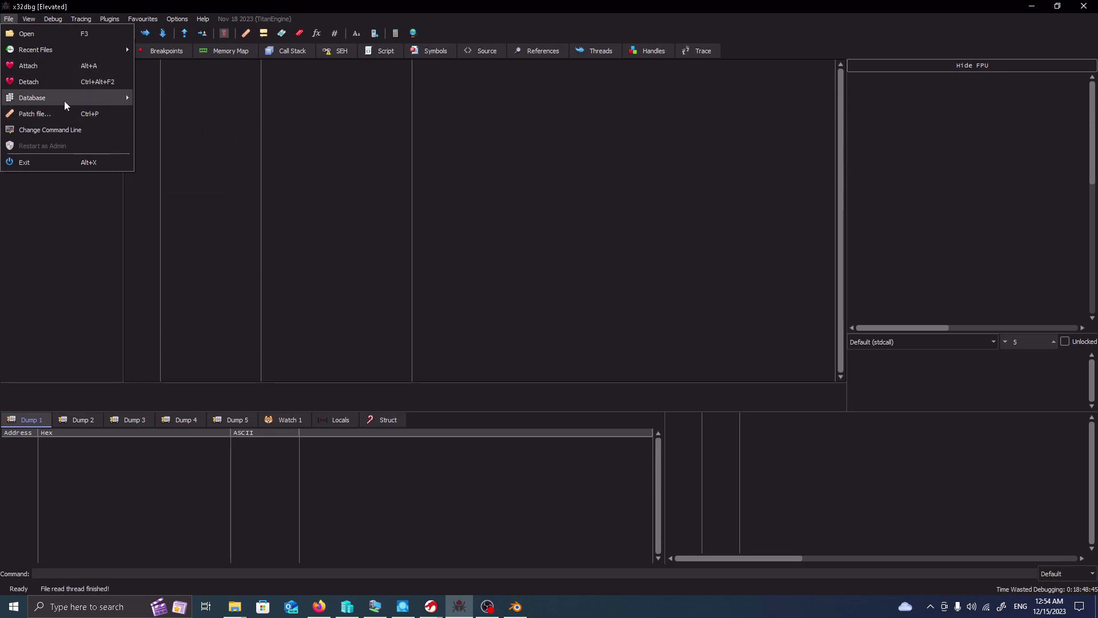
pyautogui.click(198, 168)
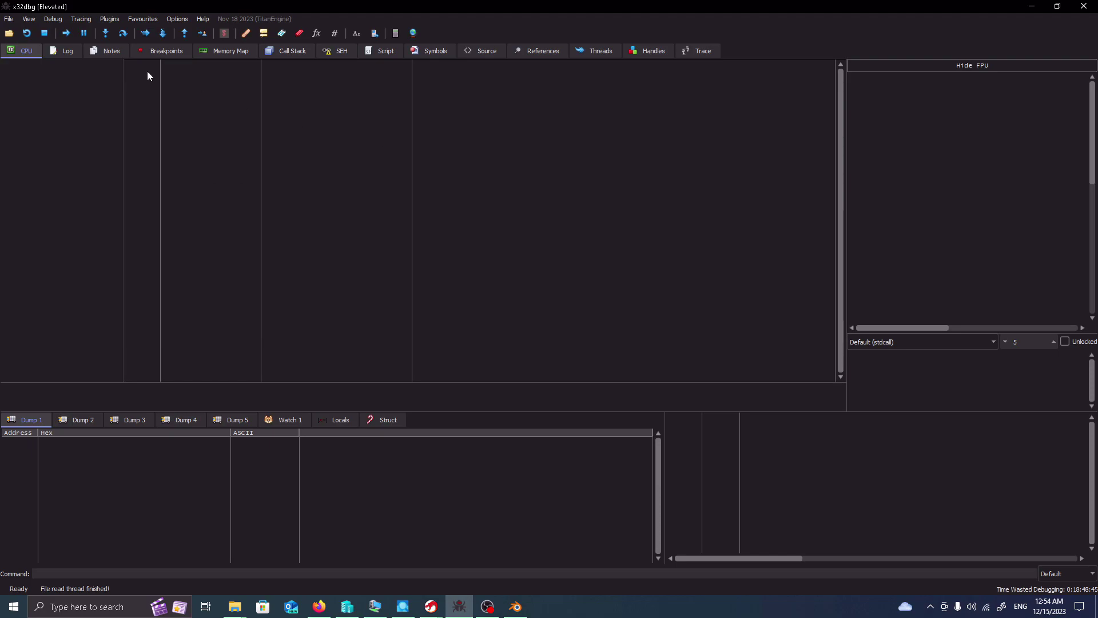
pyautogui.click(9, 19)
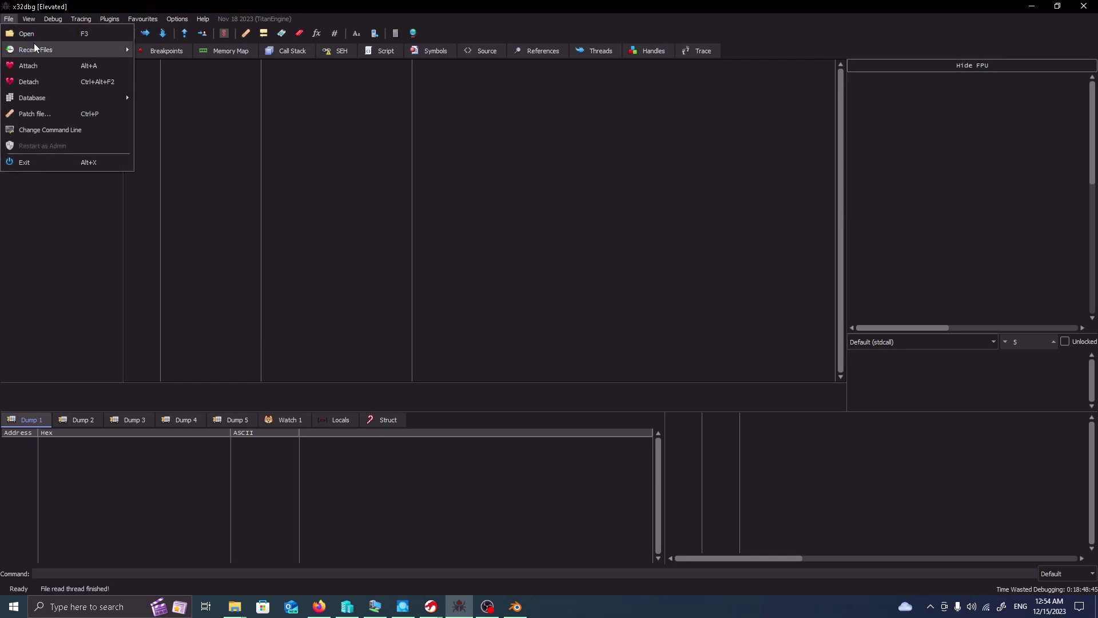
pyautogui.moveTo(43, 50)
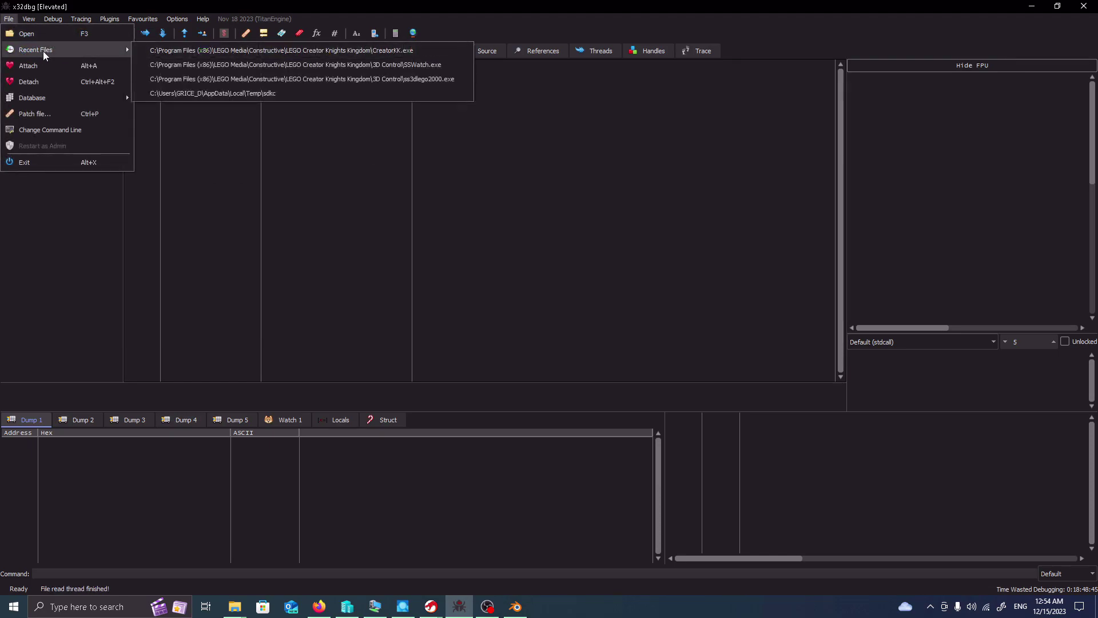
pyautogui.click(398, 80)
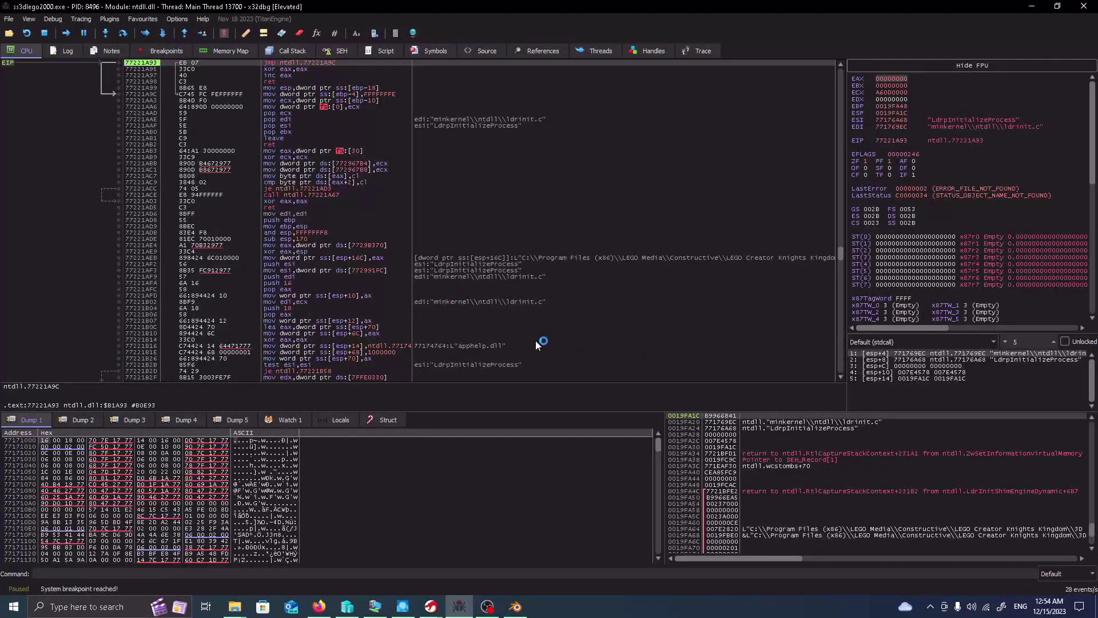
# - Search all user modules for string references
pyautogui.scroll(-3, 945, 451)
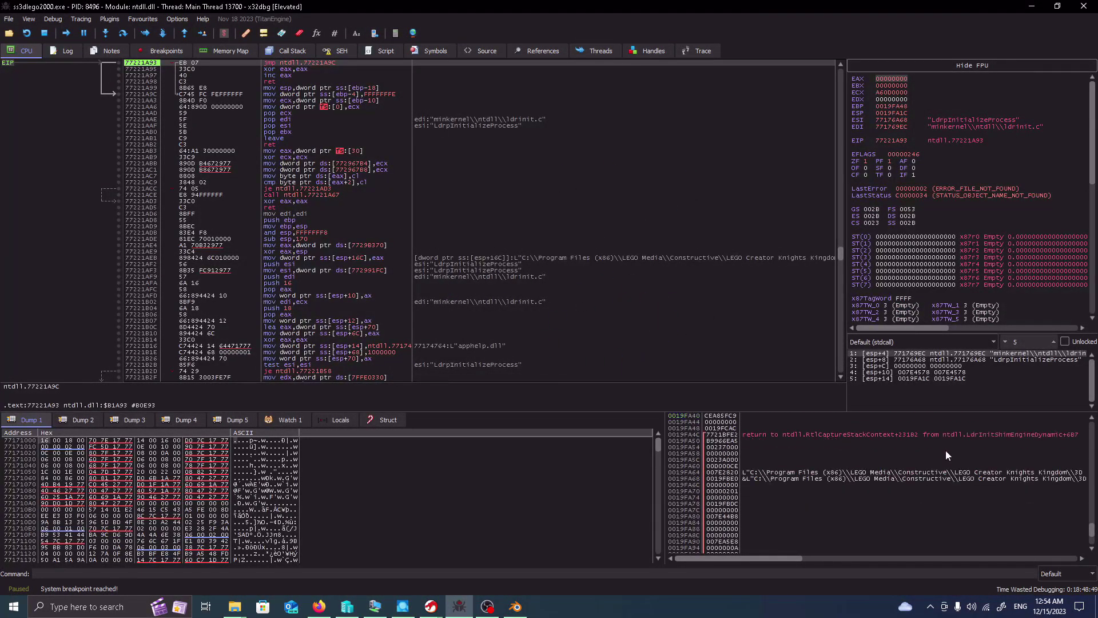
pyautogui.scroll(-5, 949, 457)
pyautogui.scroll(10, 879, 503)
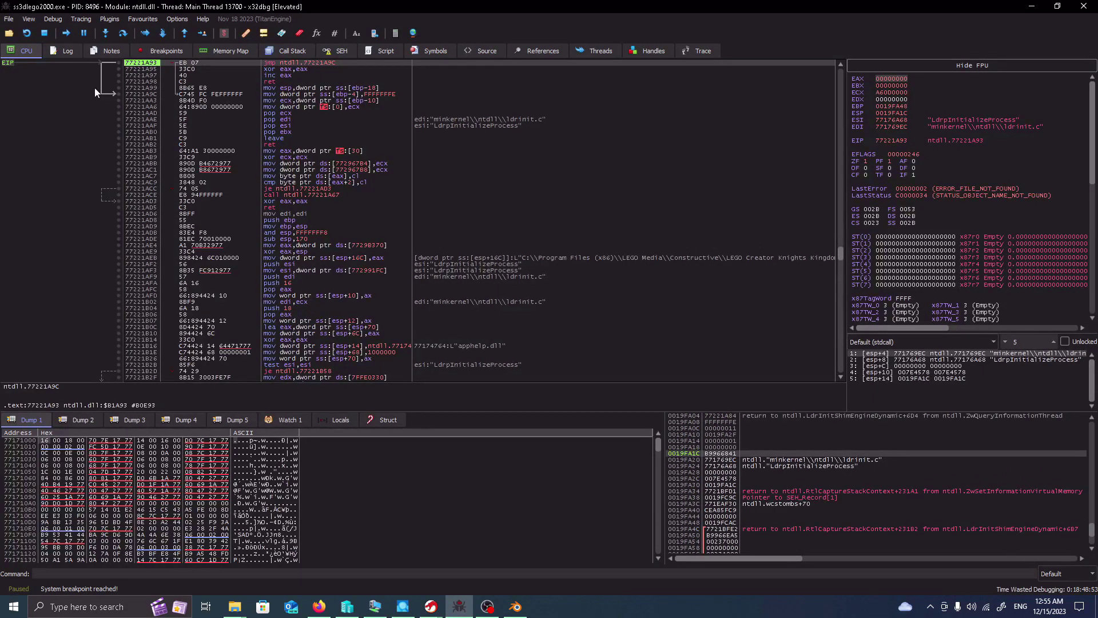
pyautogui.rightClick(644, 283)
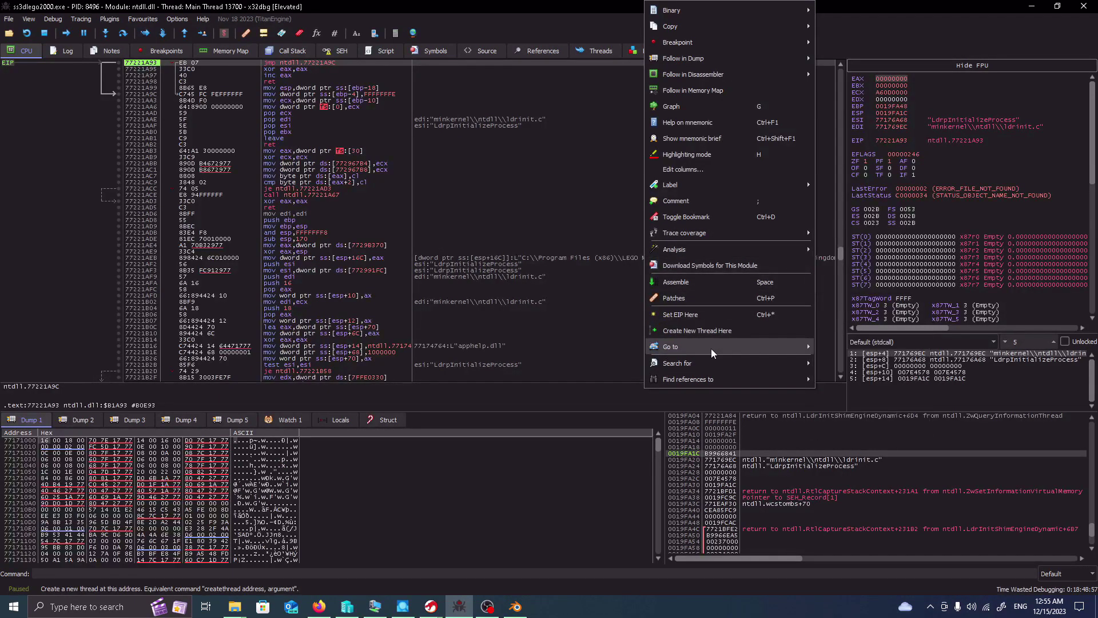
pyautogui.moveTo(712, 363)
pyautogui.moveTo(888, 399)
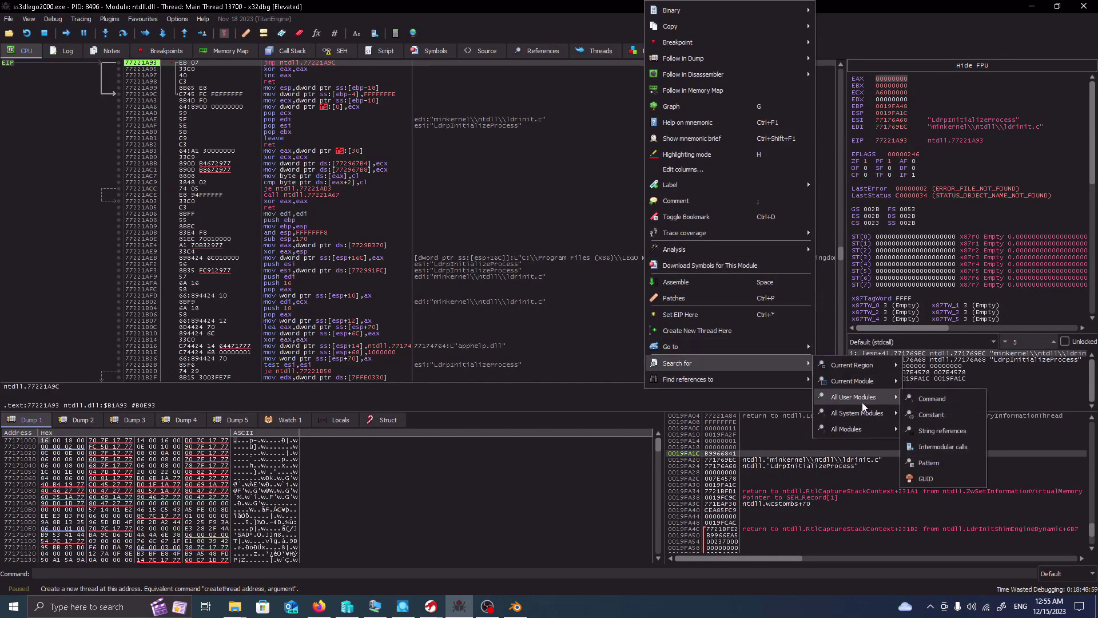
pyautogui.click(957, 431)
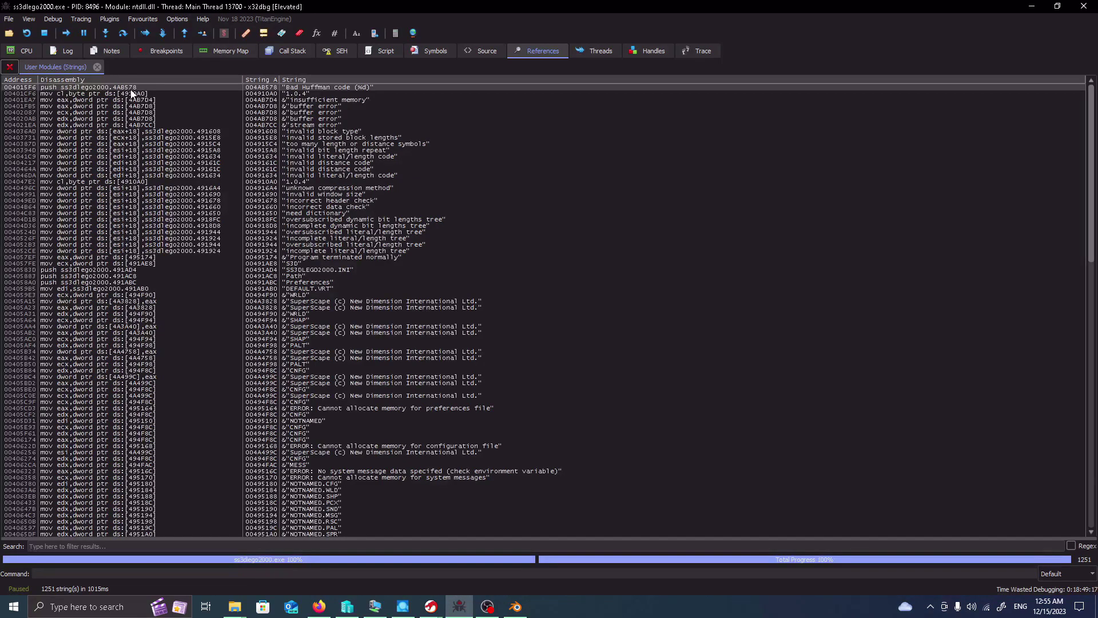
# - Examine the string references near the SuperScape copyright entries and select the WRLD string at address 004059E3
pyautogui.scroll(-1, 514, 190)
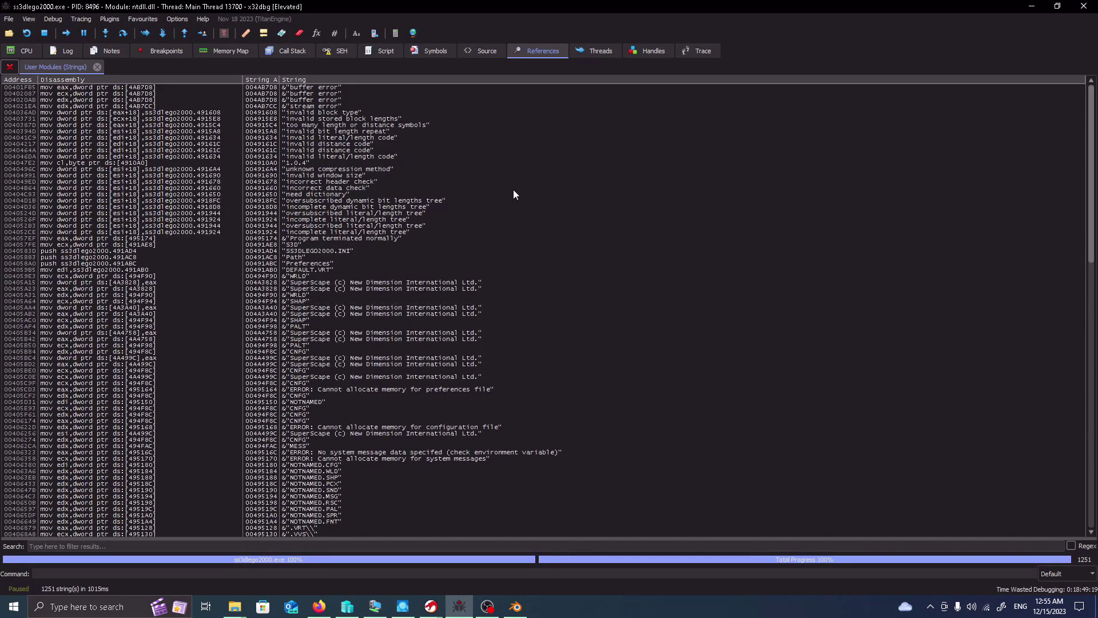
pyautogui.scroll(1, 513, 189)
pyautogui.moveTo(293, 132); pyautogui.dragTo(668, 460)
pyautogui.scroll(-6, 668, 461)
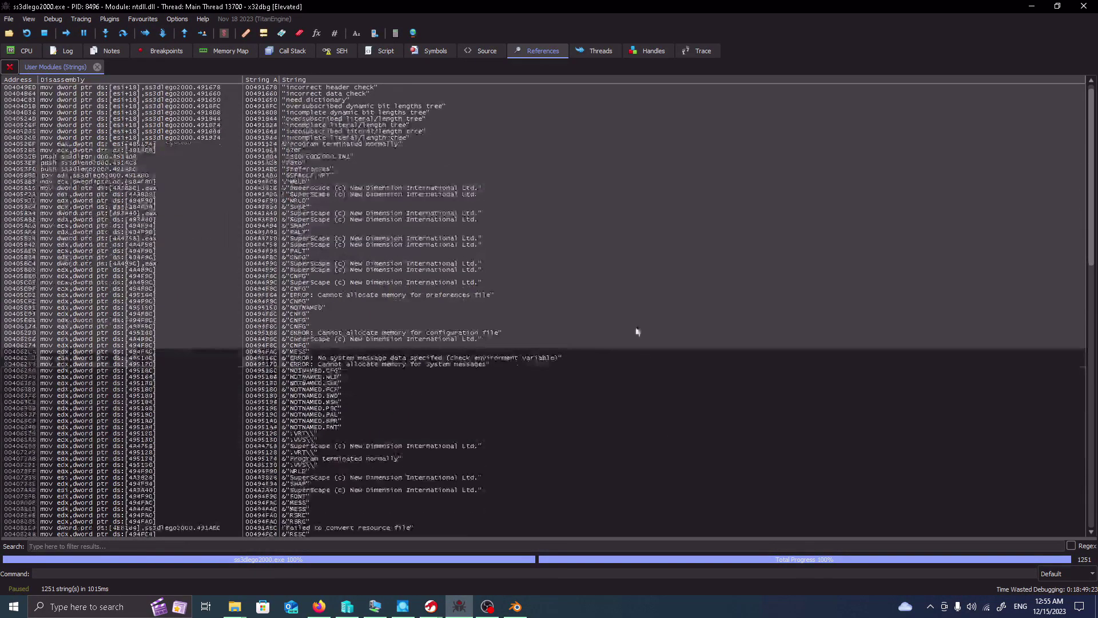
pyautogui.click(347, 190)
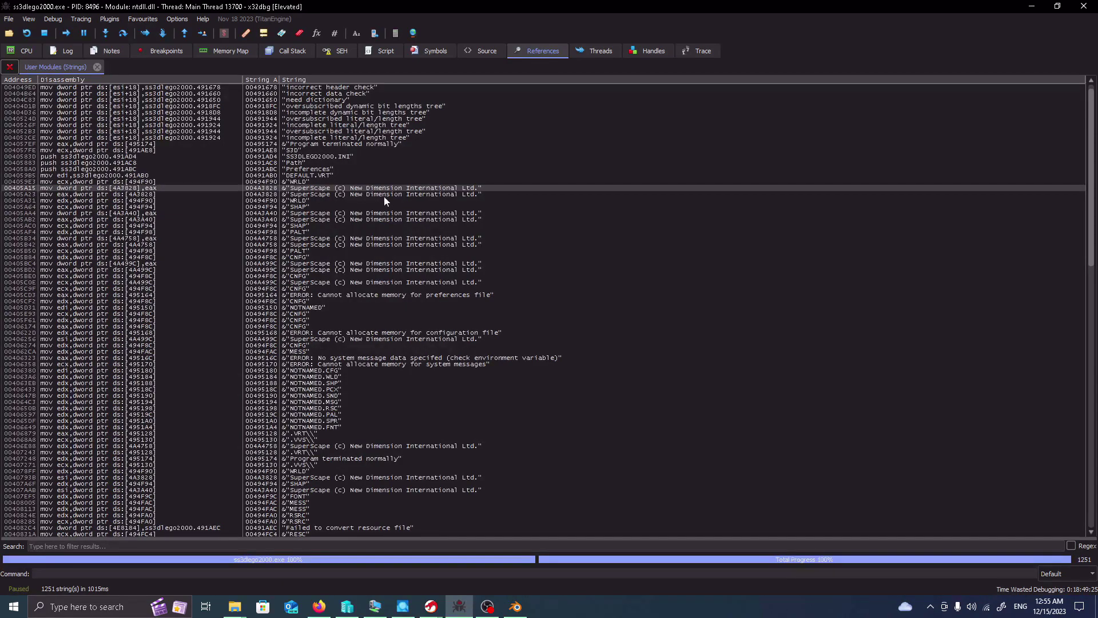
pyautogui.click(298, 181)
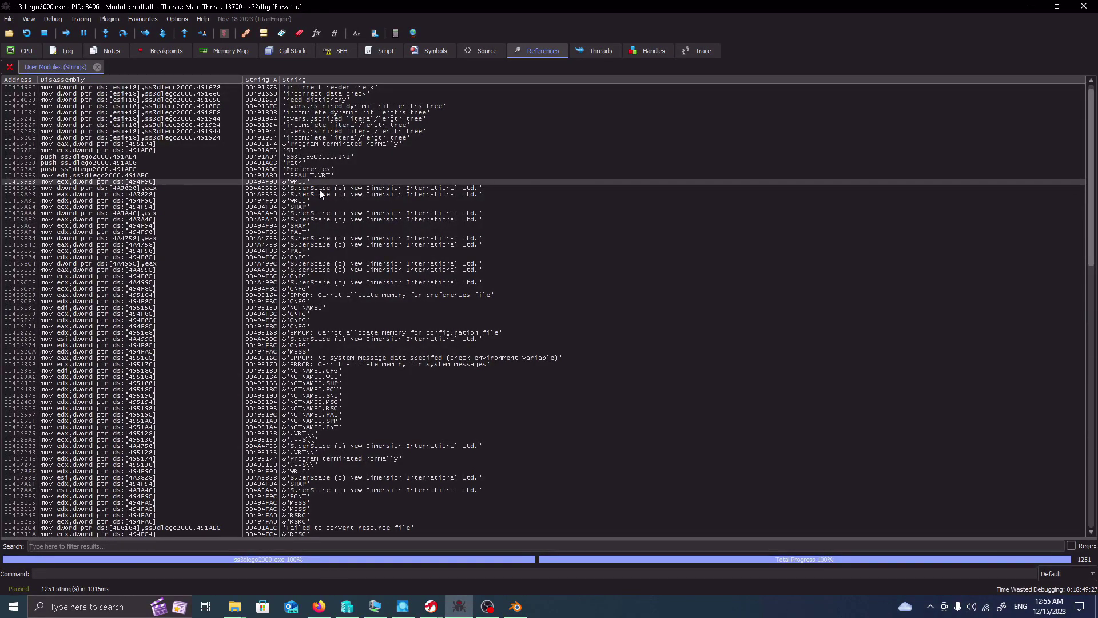
# - Examine the string references from the SuperScape copyright entries through the NOTNAMED file names and the resource tags below them
pyautogui.click(355, 213)
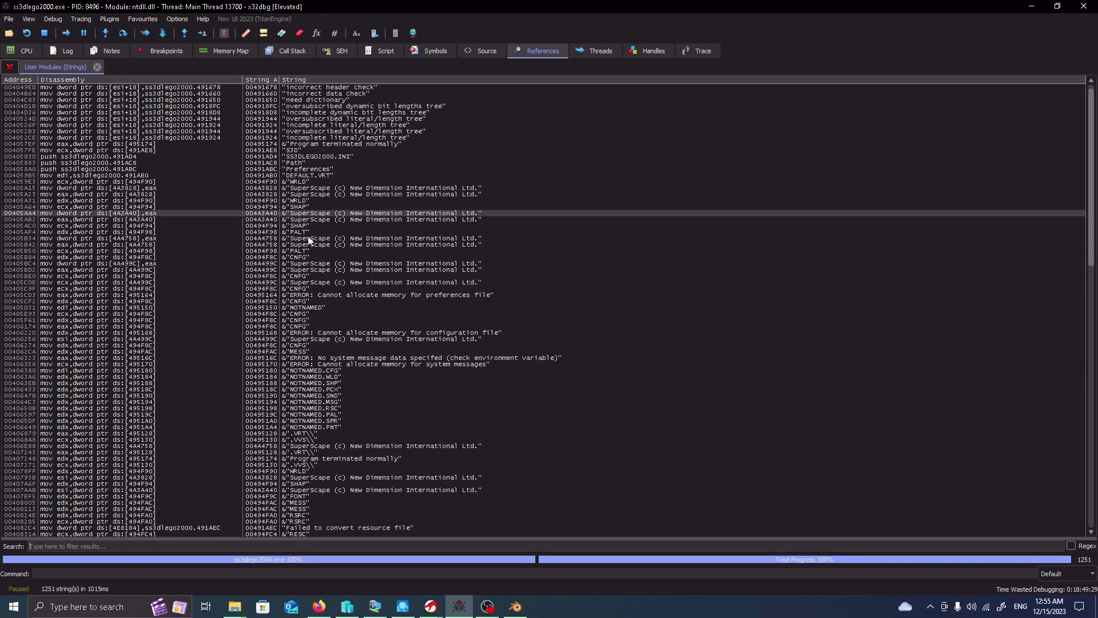
pyautogui.click(308, 238)
pyautogui.click(309, 263)
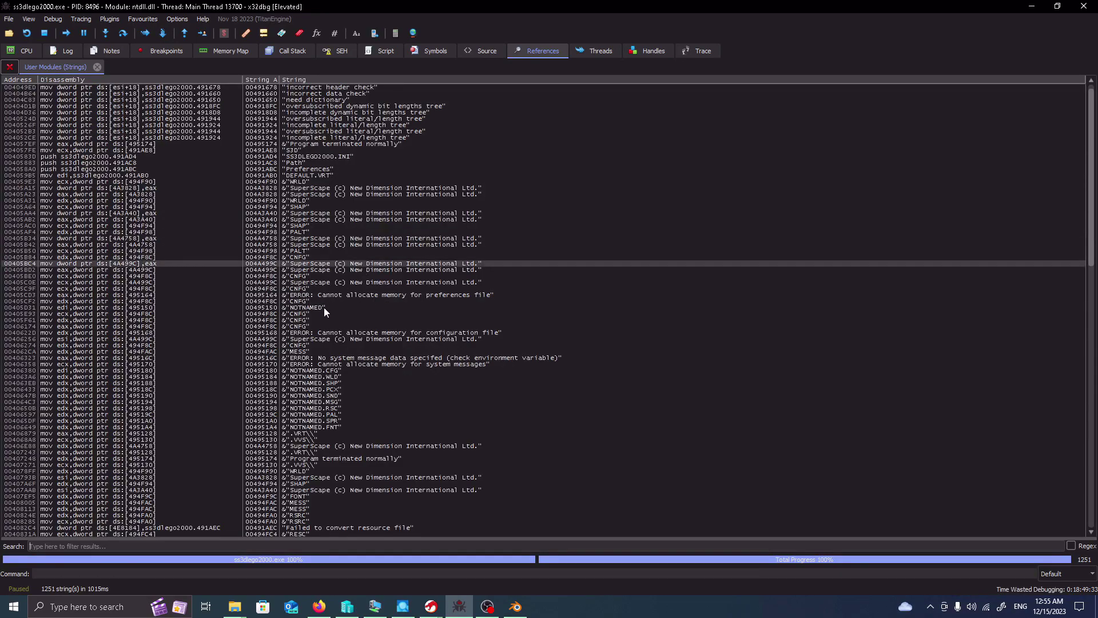
pyautogui.scroll(-1, 322, 289)
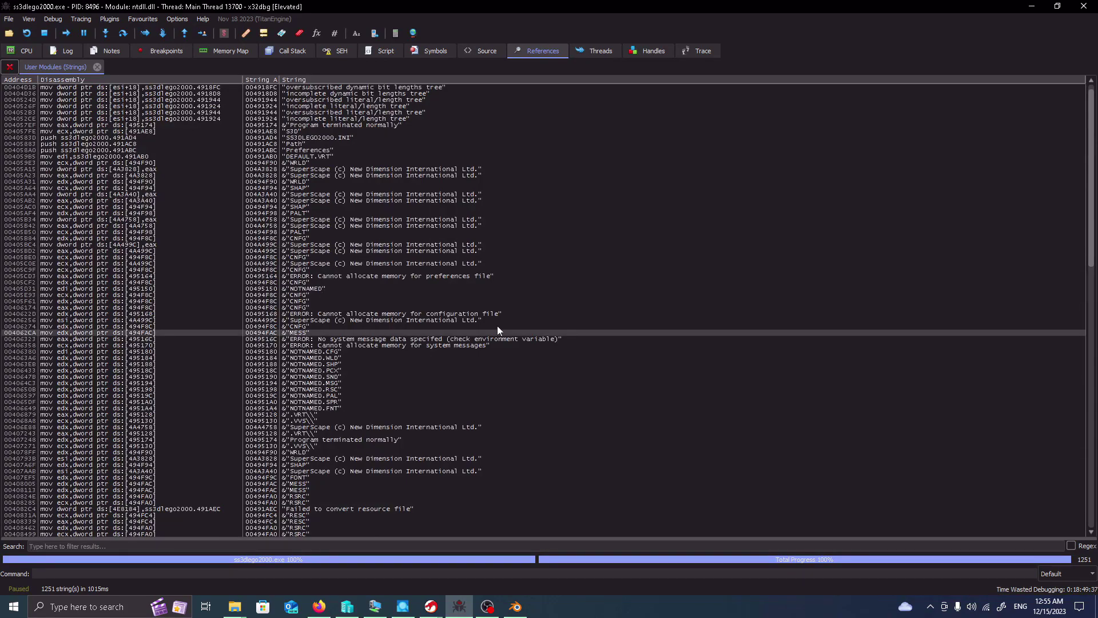
pyautogui.click(305, 289)
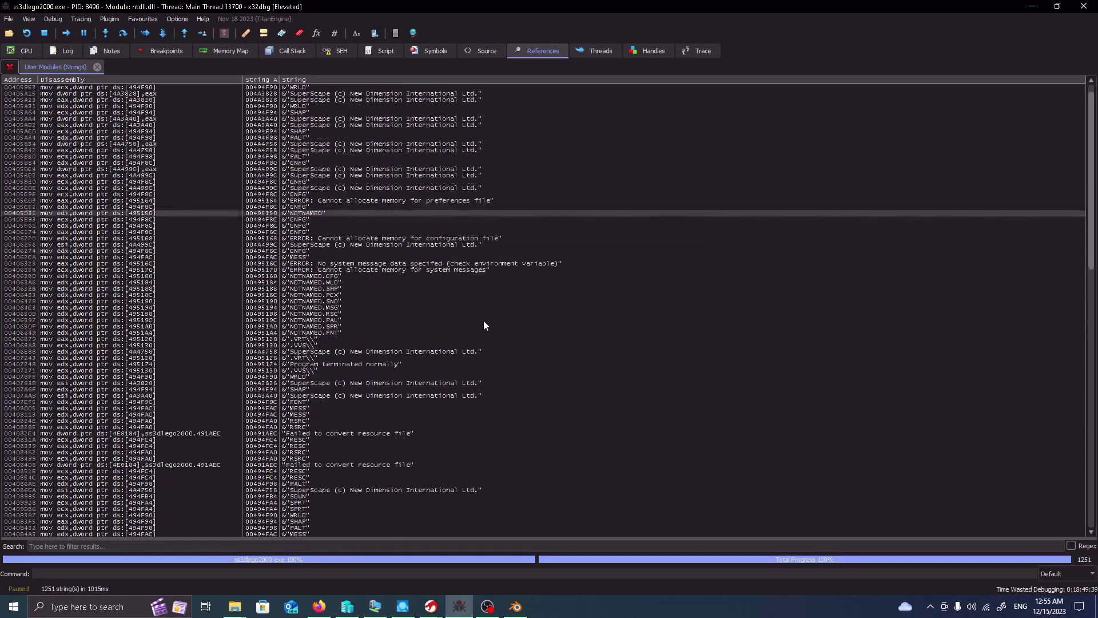
pyautogui.scroll(-4, 481, 319)
pyautogui.scroll(-5, 486, 317)
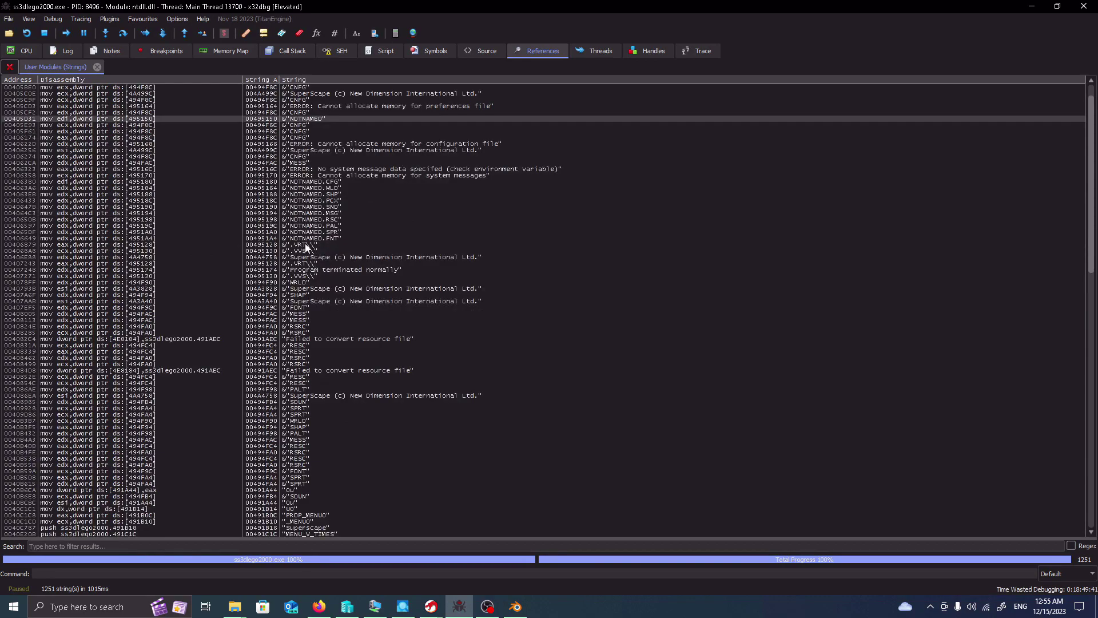
pyautogui.moveTo(350, 227); pyautogui.dragTo(607, 369)
# - Examine the string references from SCL_PRINT through the file extensions, file error messages and SVR decompression entries
pyautogui.scroll(-6, 600, 348)
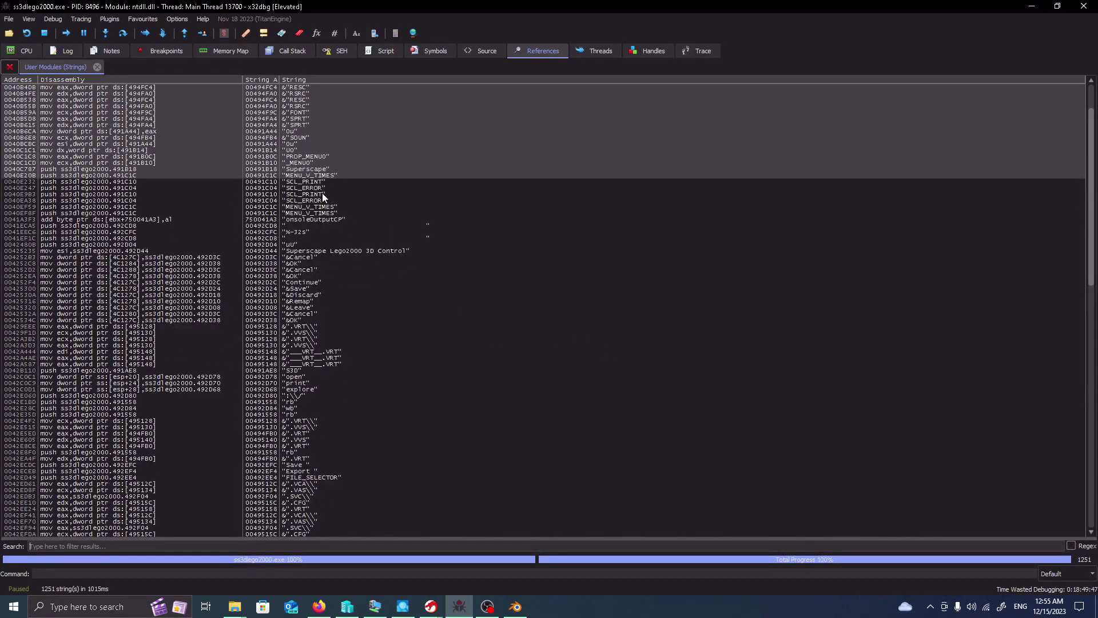
pyautogui.click(321, 188)
pyautogui.click(321, 184)
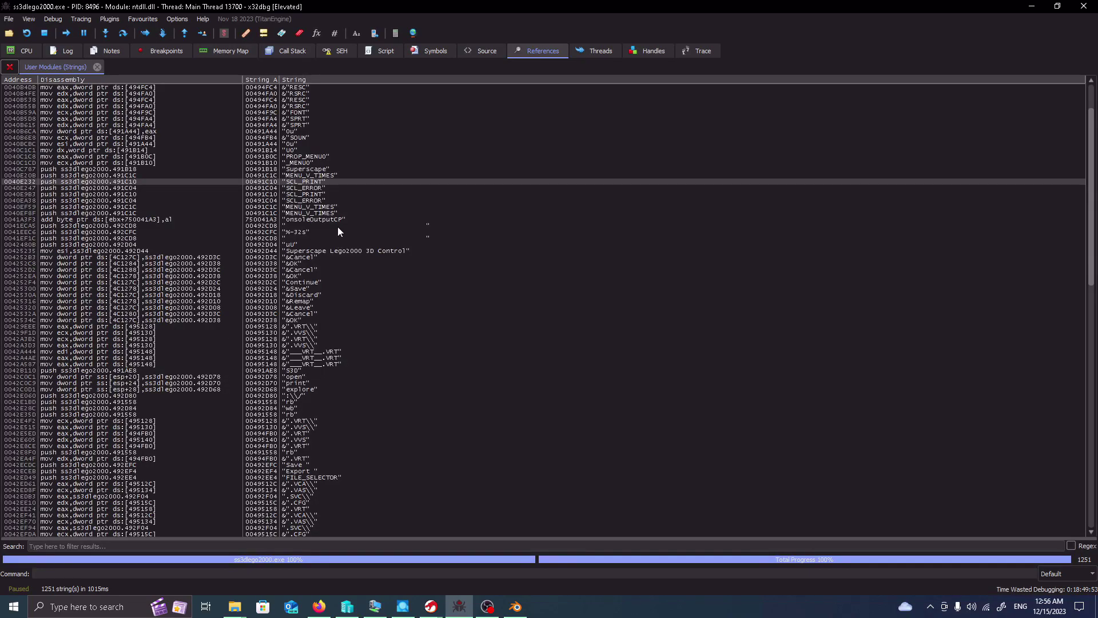
pyautogui.scroll(-2, 357, 226)
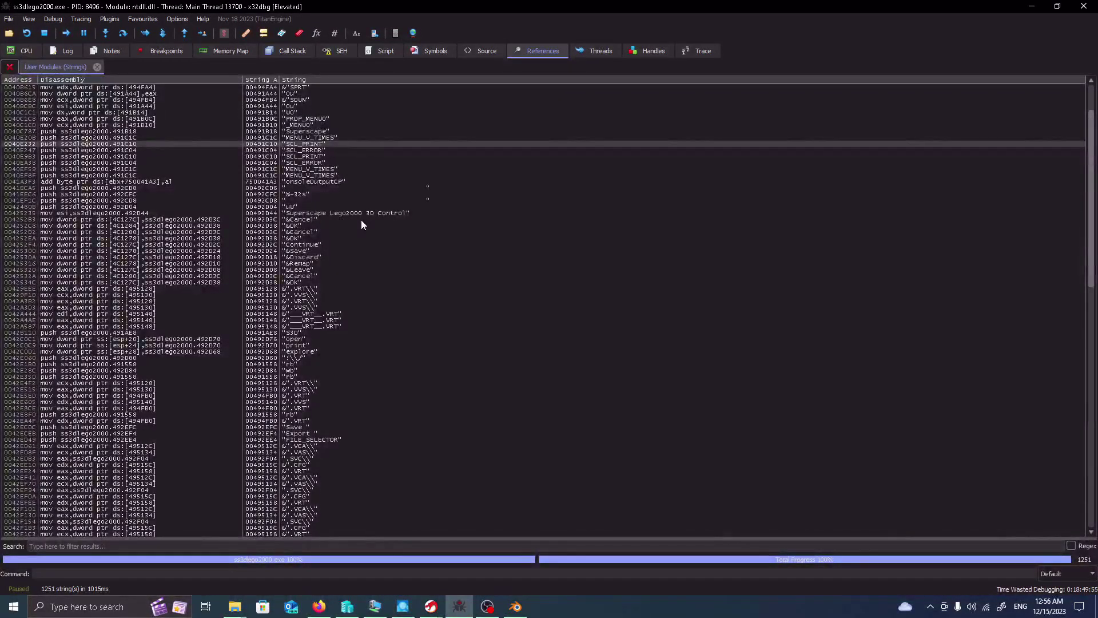
pyautogui.scroll(-9, 435, 257)
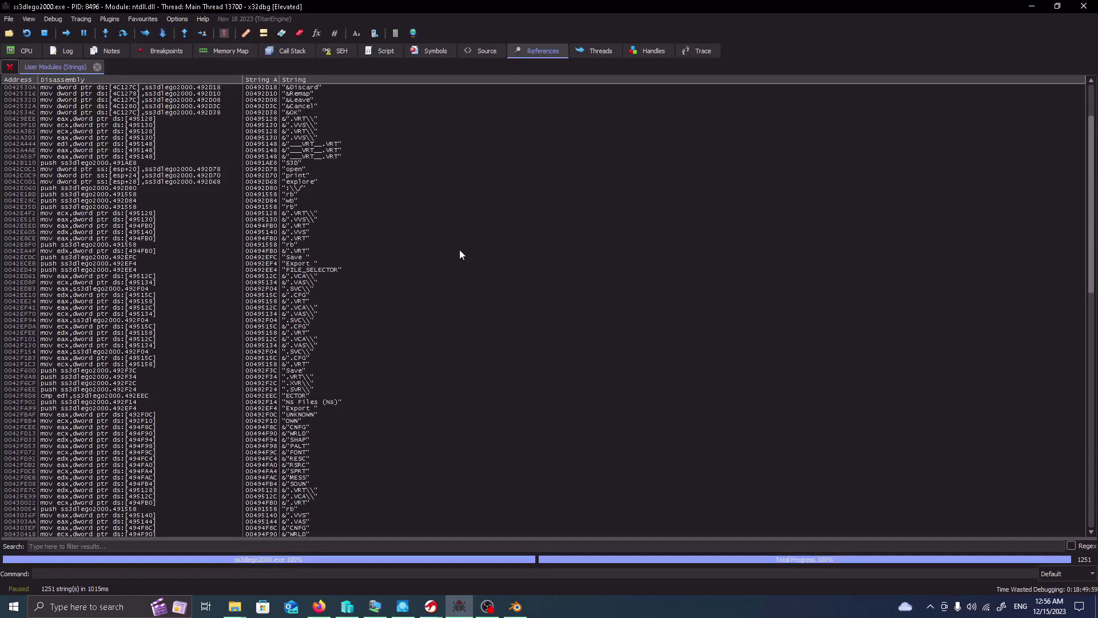
pyautogui.scroll(-17, 459, 250)
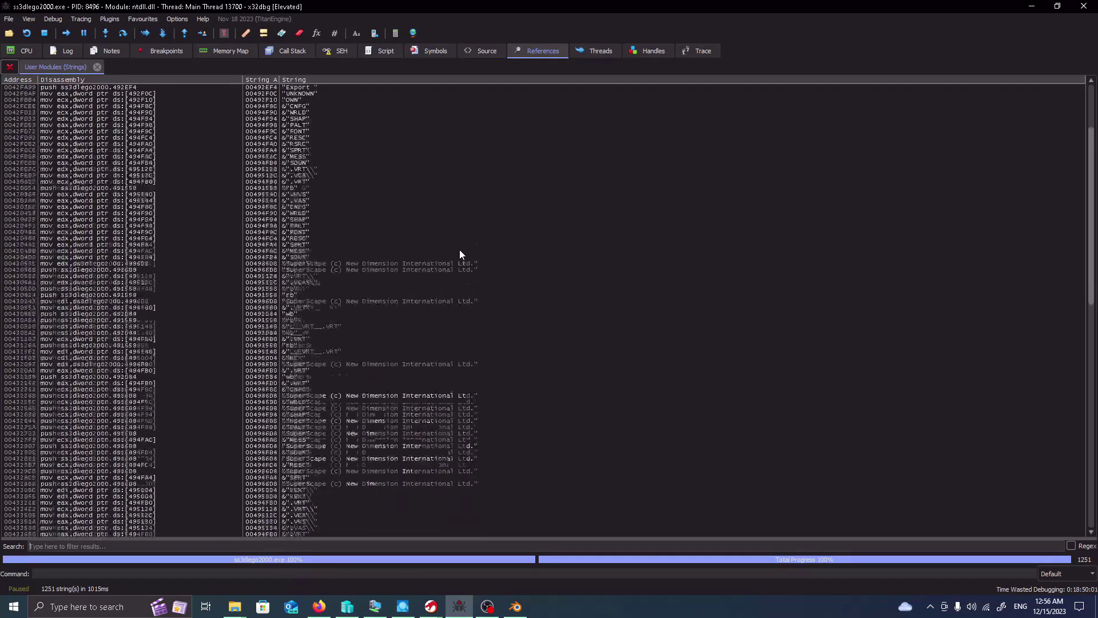
pyautogui.scroll(-20, 459, 249)
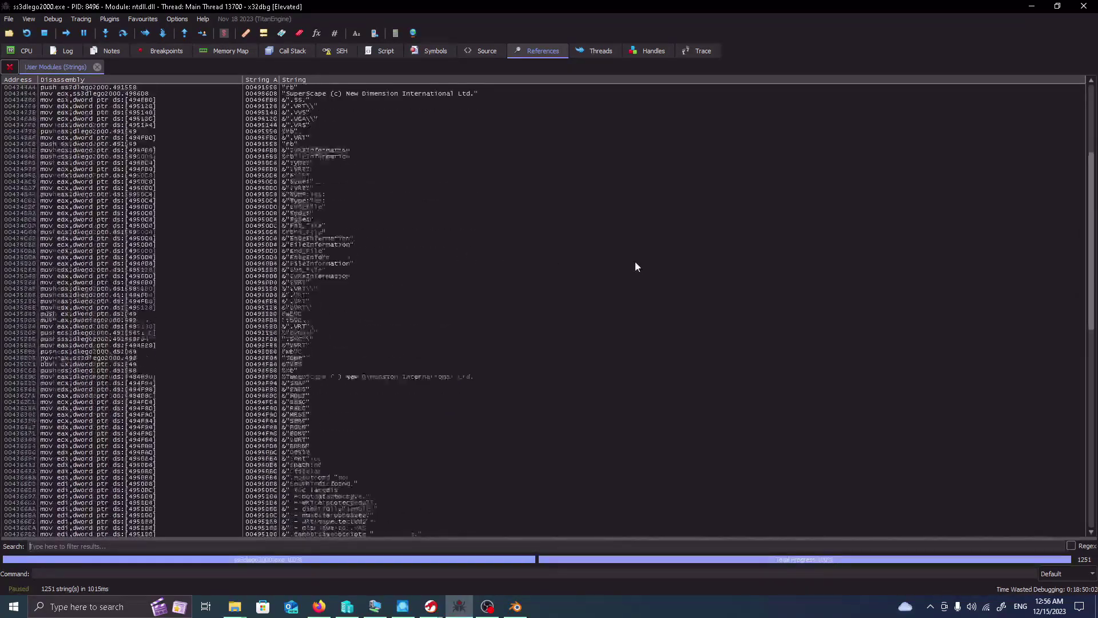
pyautogui.scroll(-19, 630, 246)
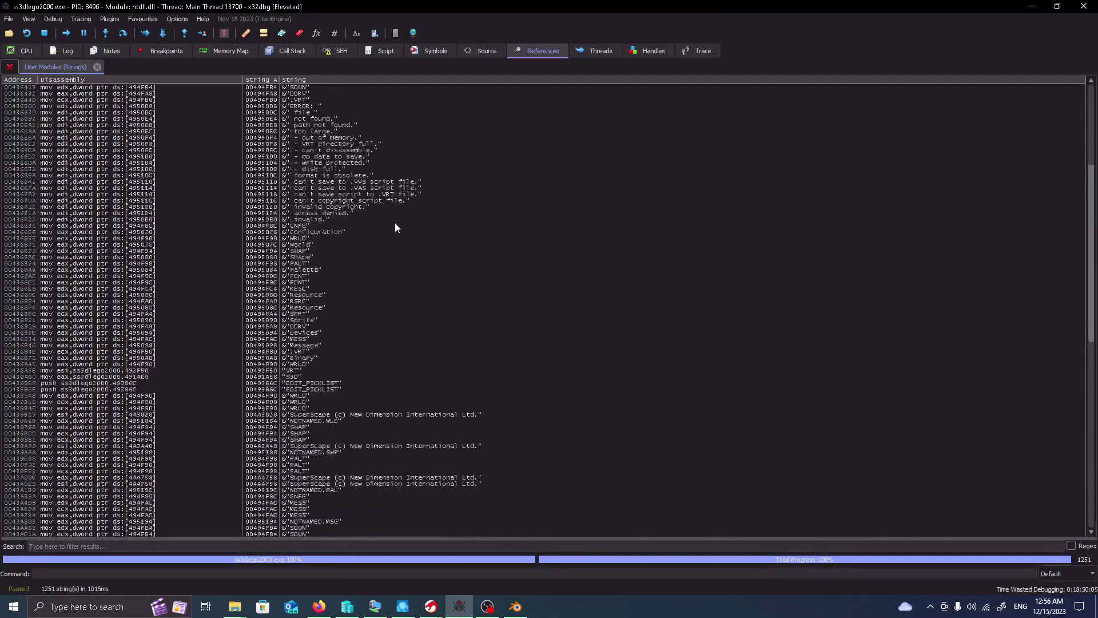
pyautogui.scroll(-16, 394, 226)
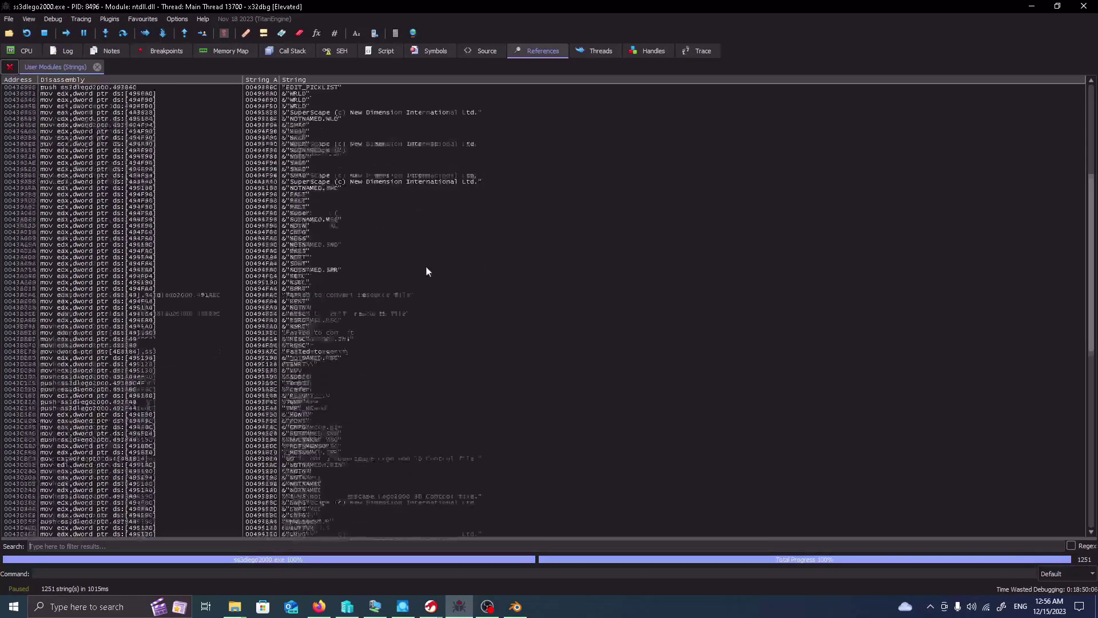
pyautogui.scroll(-20, 434, 282)
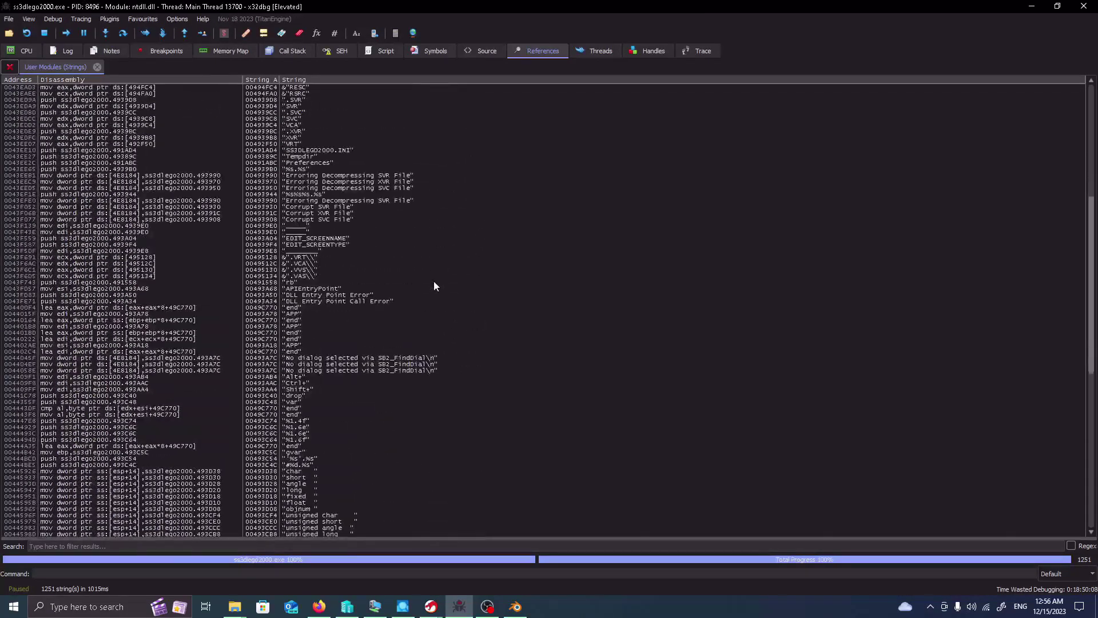
pyautogui.scroll(-20, 433, 280)
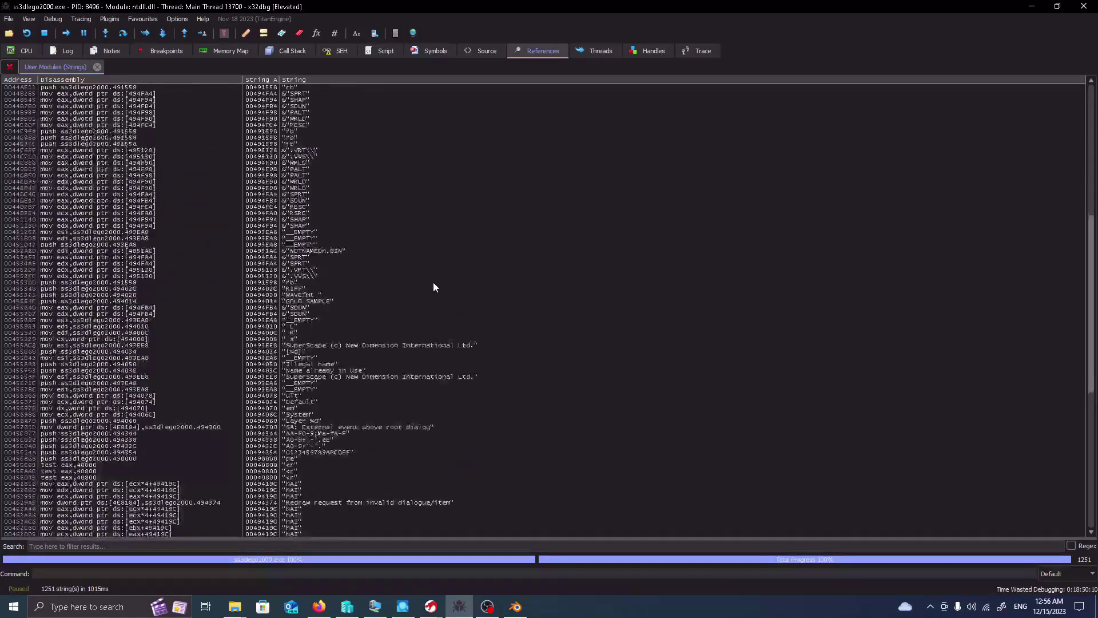
# - Return to the decompression error strings and examine the number-format and data-type entries, from gvar through unsigned objnum
pyautogui.scroll(20, 383, 259)
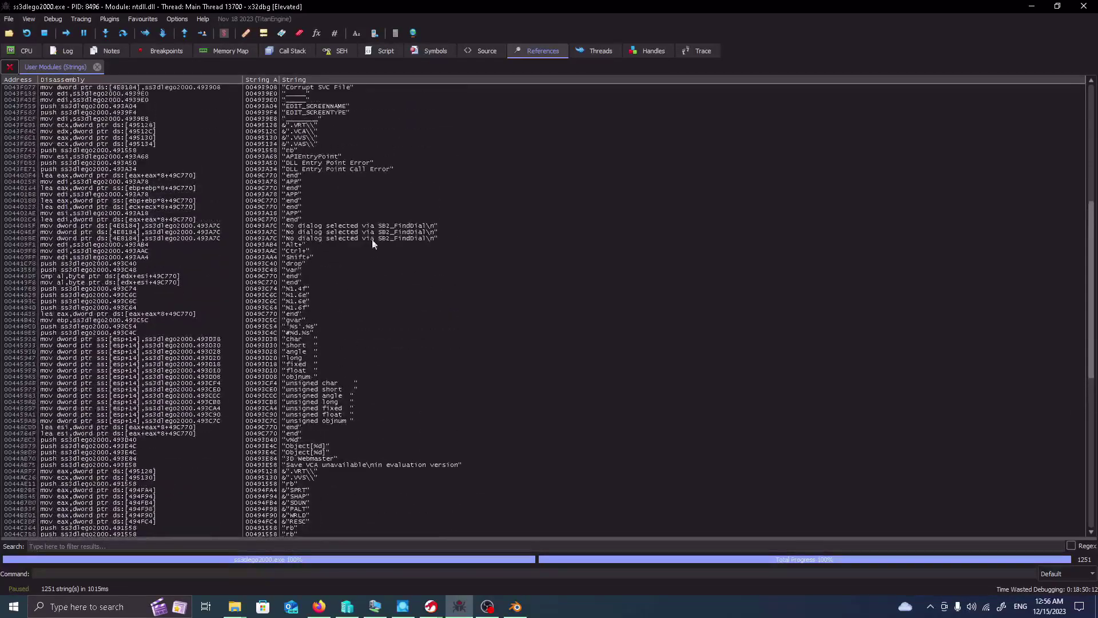
pyautogui.scroll(19, 330, 290)
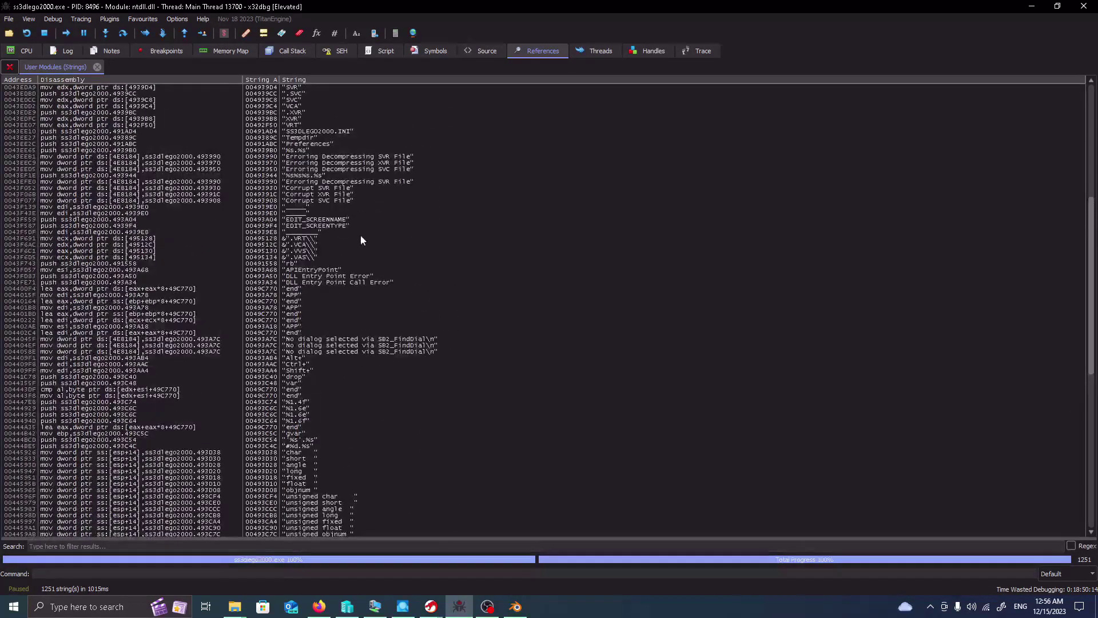
pyautogui.scroll(-15, 362, 236)
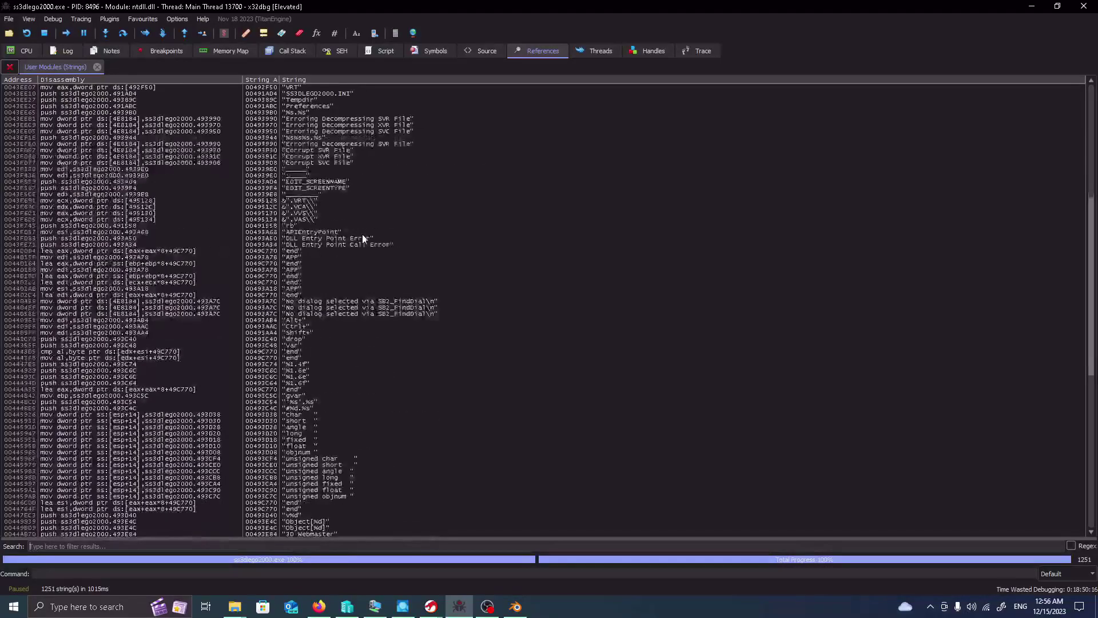
pyautogui.scroll(-7, 369, 297)
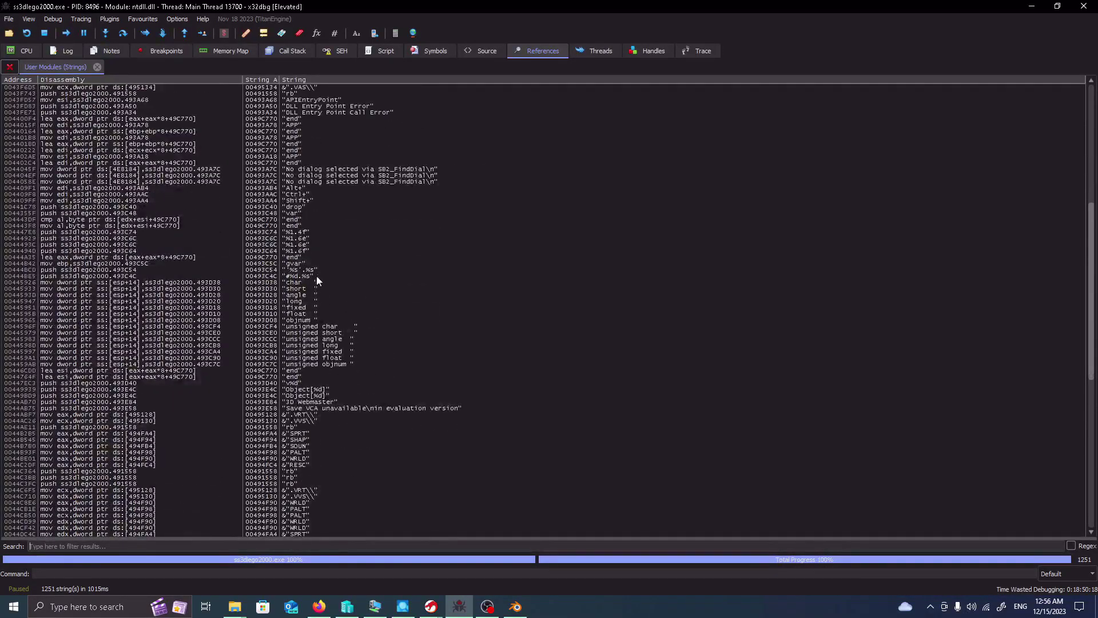
pyautogui.moveTo(276, 232); pyautogui.dragTo(258, 276)
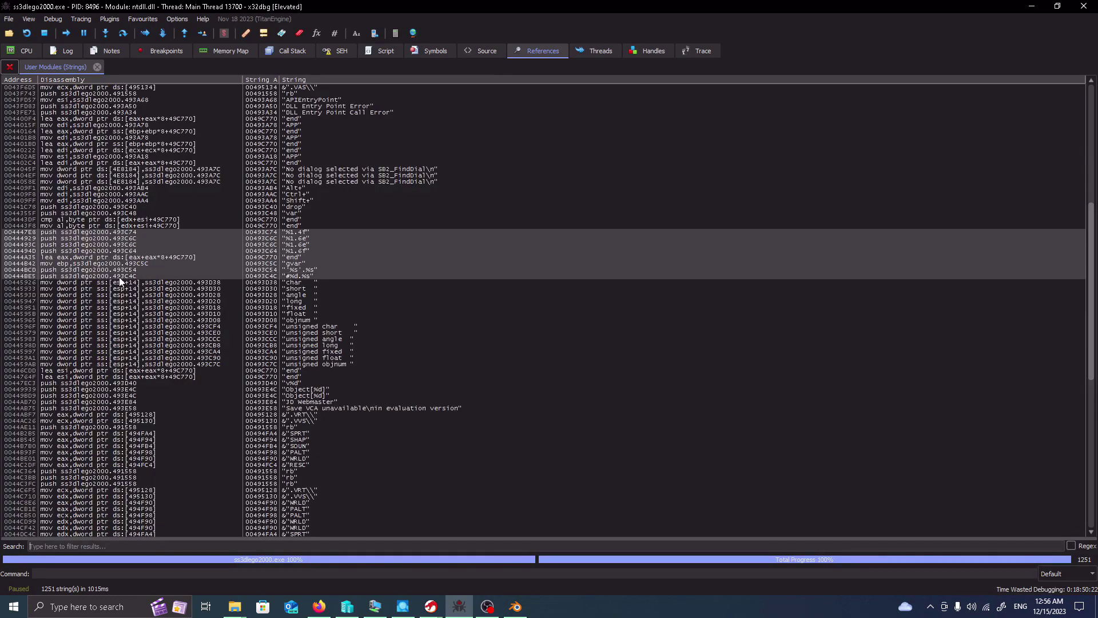
pyautogui.scroll(-6, 464, 339)
pyautogui.moveTo(331, 257); pyautogui.dragTo(107, 200)
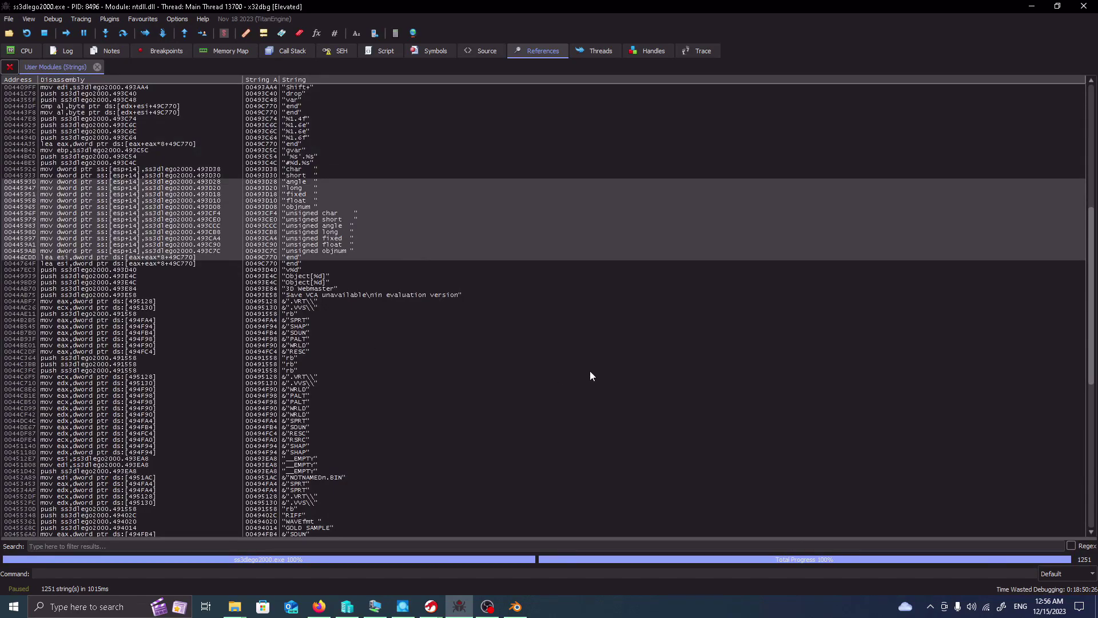
# - Examine the string references from the sound and dialogue messages through the SS3DLEGO2000.INI preferences, help files and Viscape commands
pyautogui.scroll(-13, 589, 372)
pyautogui.scroll(3, 589, 373)
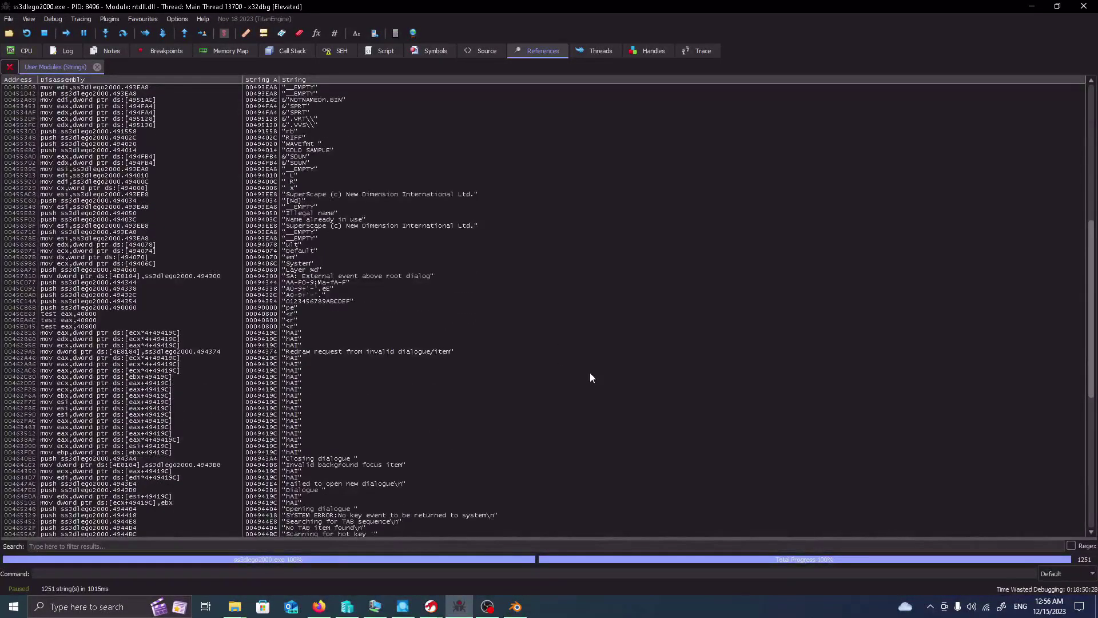
pyautogui.scroll(4, 552, 358)
pyautogui.scroll(-19, 441, 327)
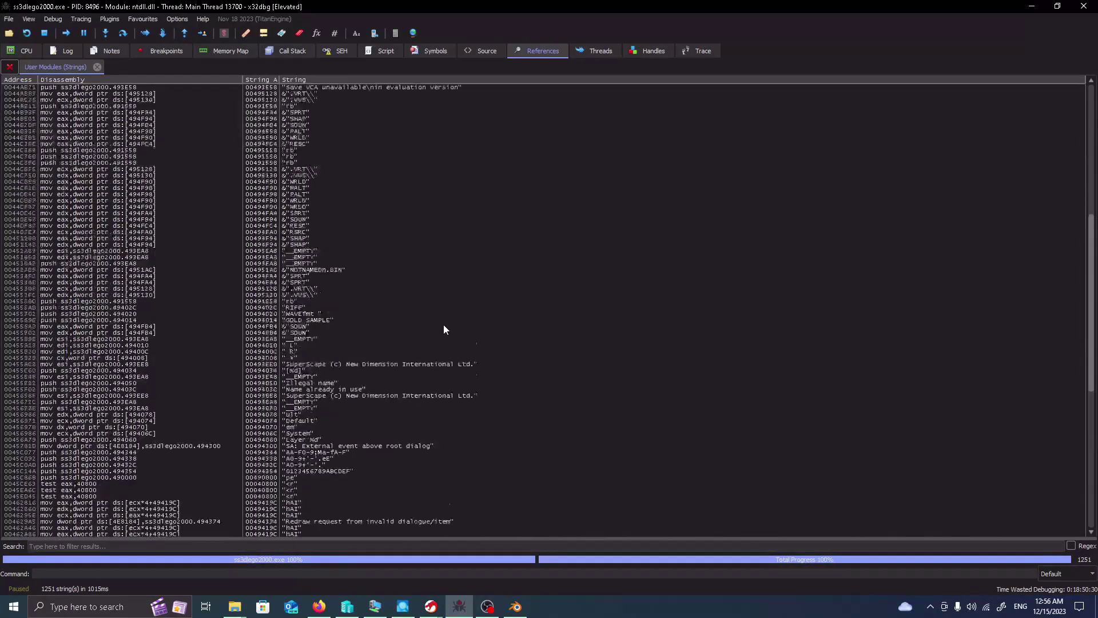
pyautogui.scroll(-20, 341, 246)
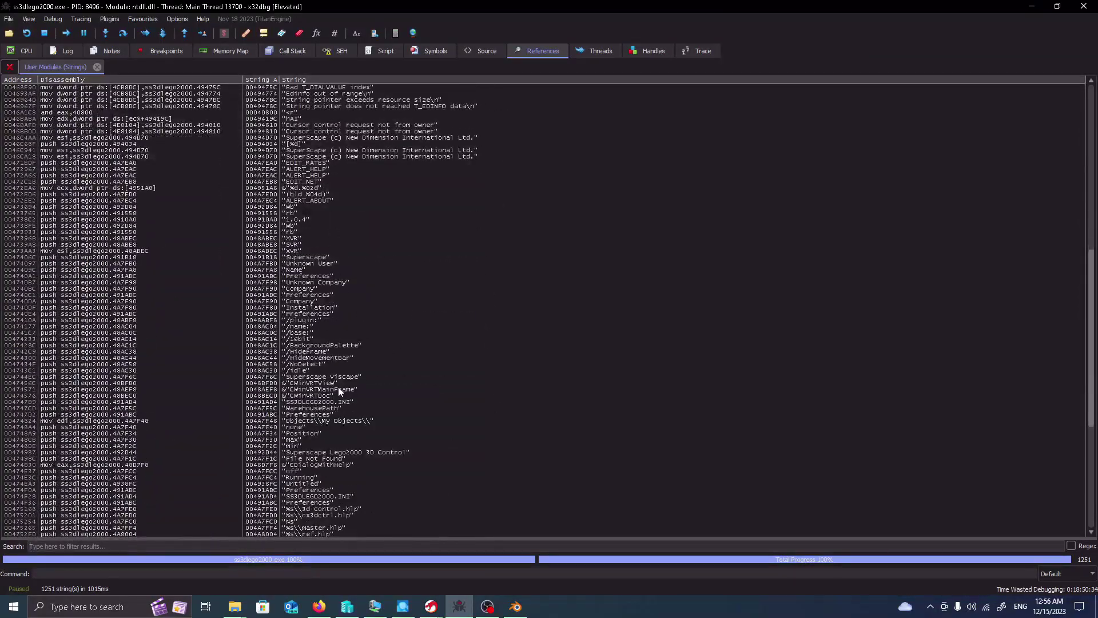
pyautogui.scroll(-18, 369, 408)
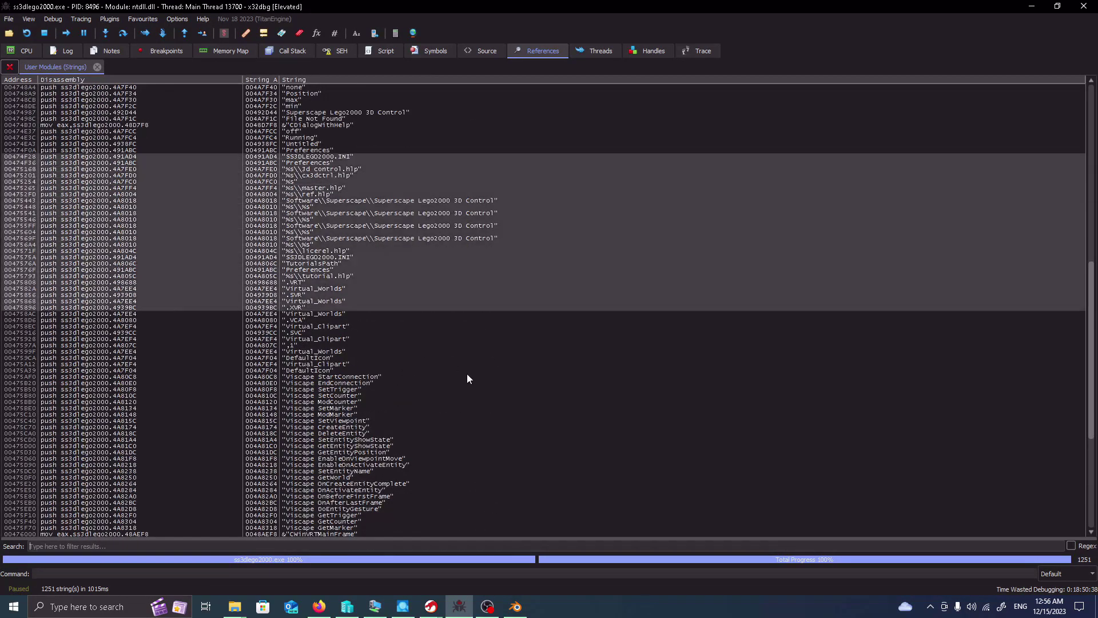
pyautogui.scroll(-19, 527, 413)
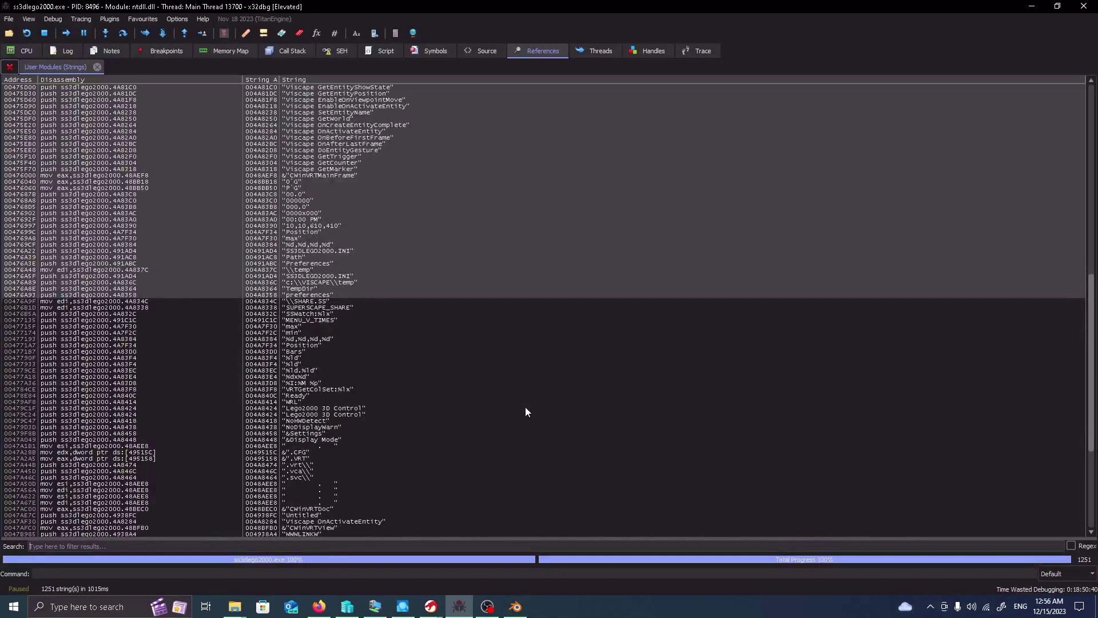
# - Examine the remaining string references from MENU_V_TIMES through the ARJ archive messages to the United Kingdom entries
pyautogui.click(525, 407)
pyautogui.click(328, 321)
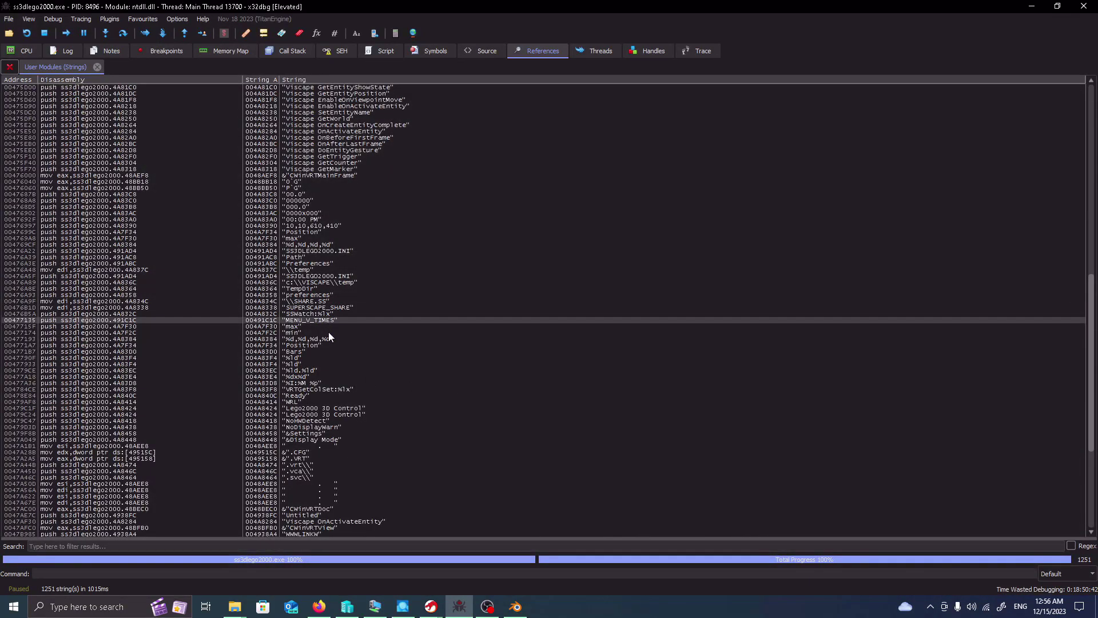
pyautogui.scroll(-6, 359, 383)
pyautogui.click(325, 225)
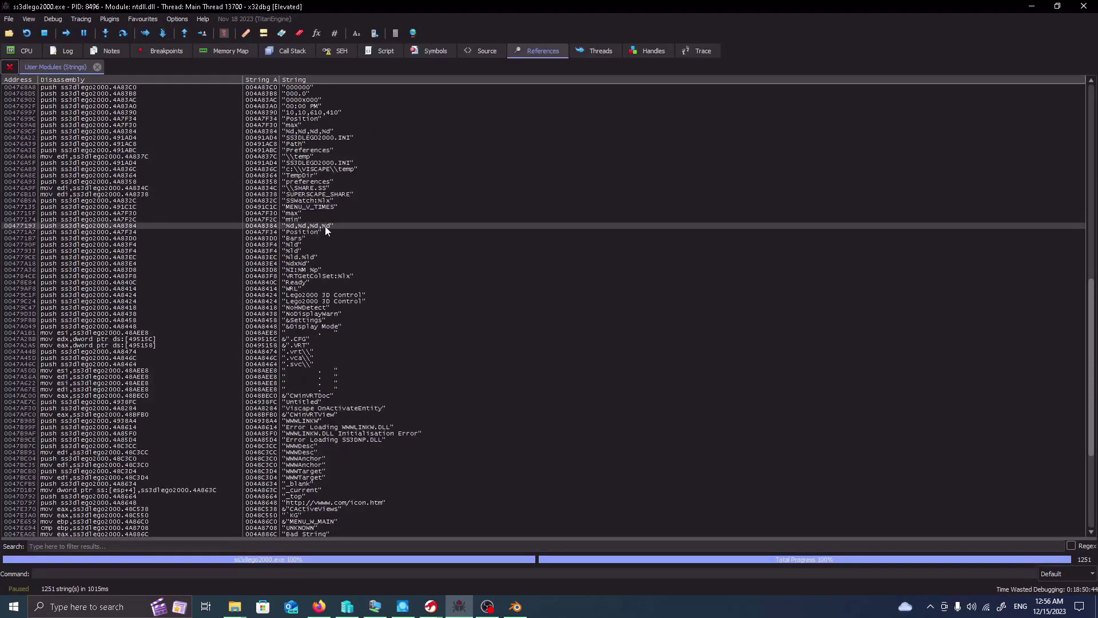
pyautogui.scroll(-20, 387, 372)
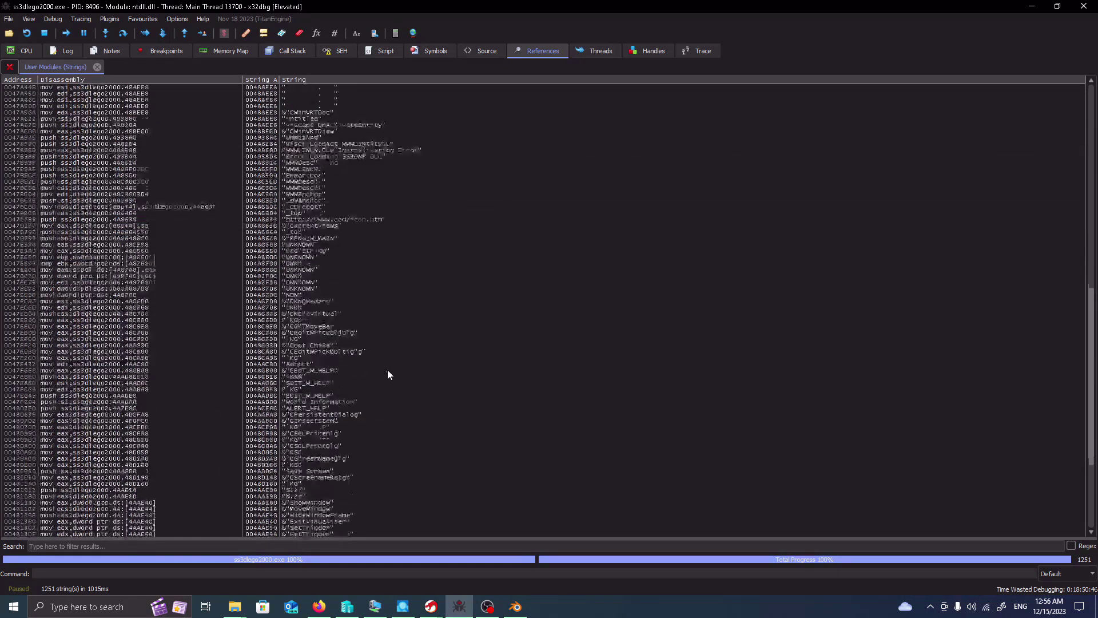
pyautogui.scroll(-14, 387, 372)
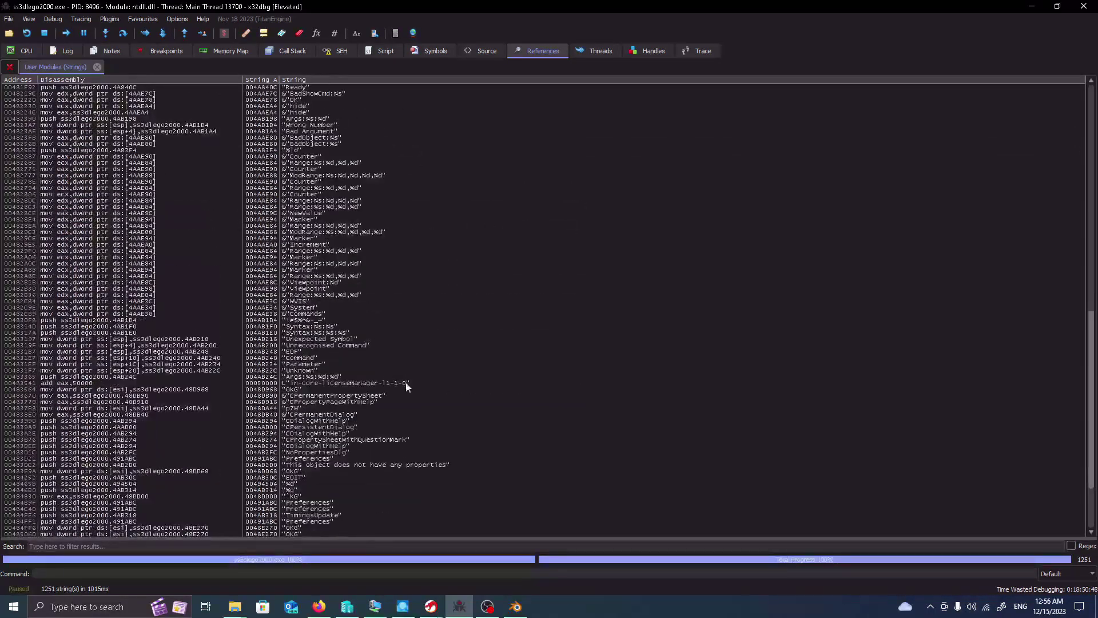
pyautogui.scroll(-20, 318, 160)
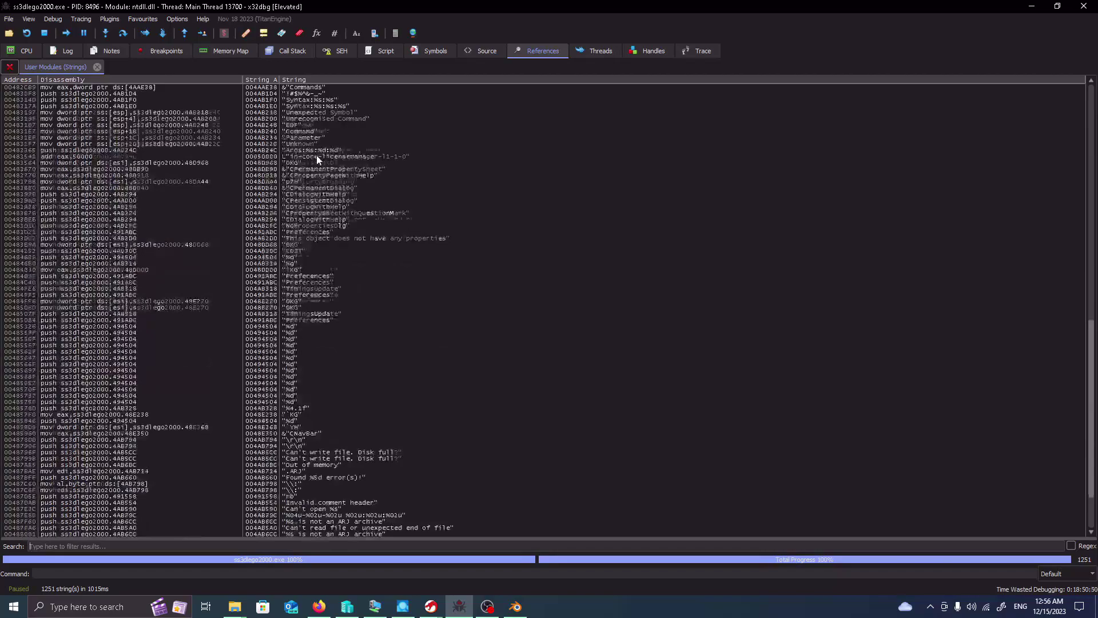
pyautogui.scroll(-20, 318, 160)
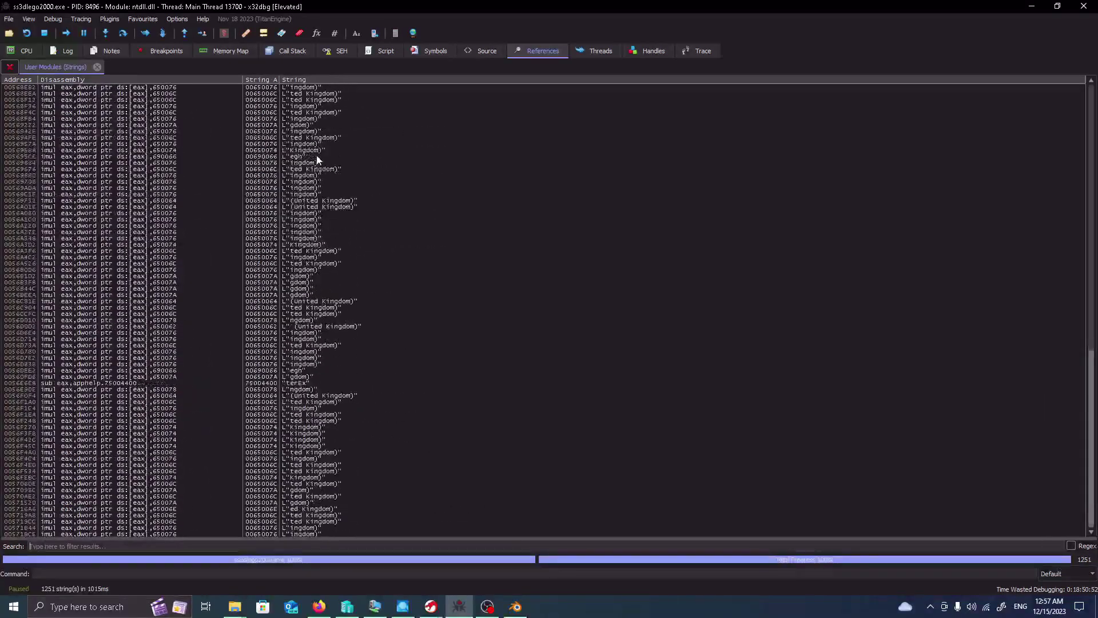
# - Close the user-module string results and search all system modules for intermodular calls
pyautogui.click(97, 67)
pyautogui.click(28, 53)
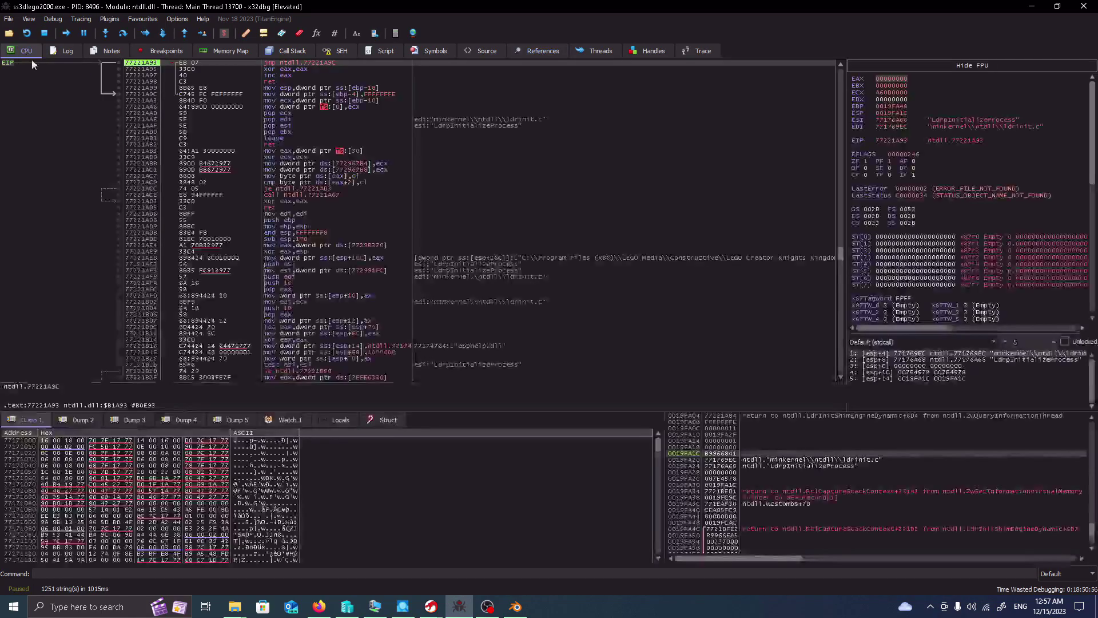
pyautogui.rightClick(612, 195)
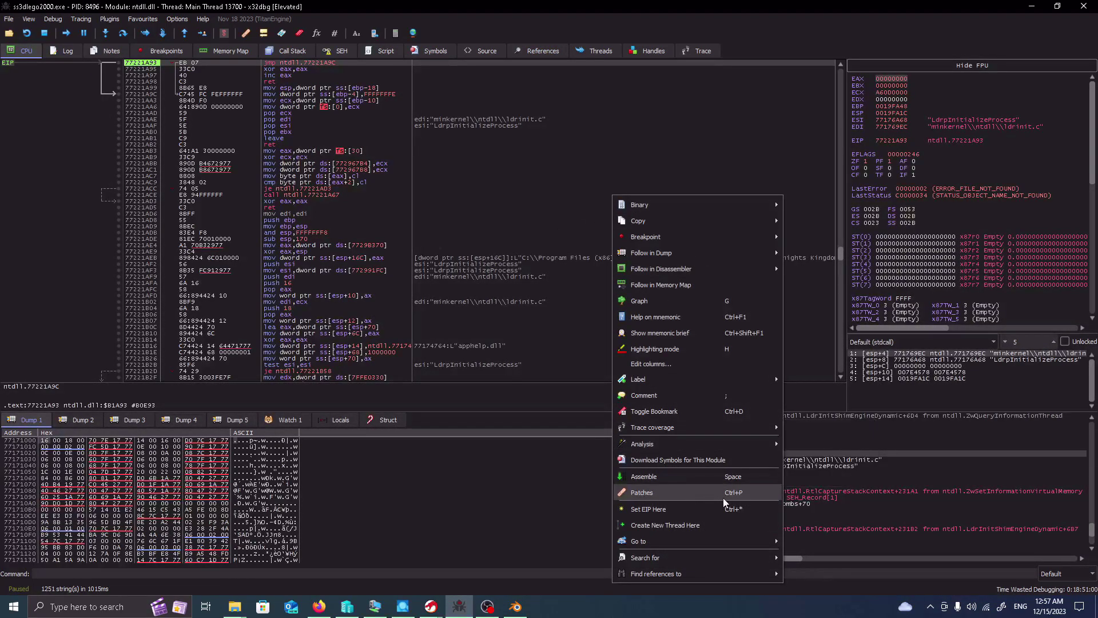
pyautogui.moveTo(726, 558)
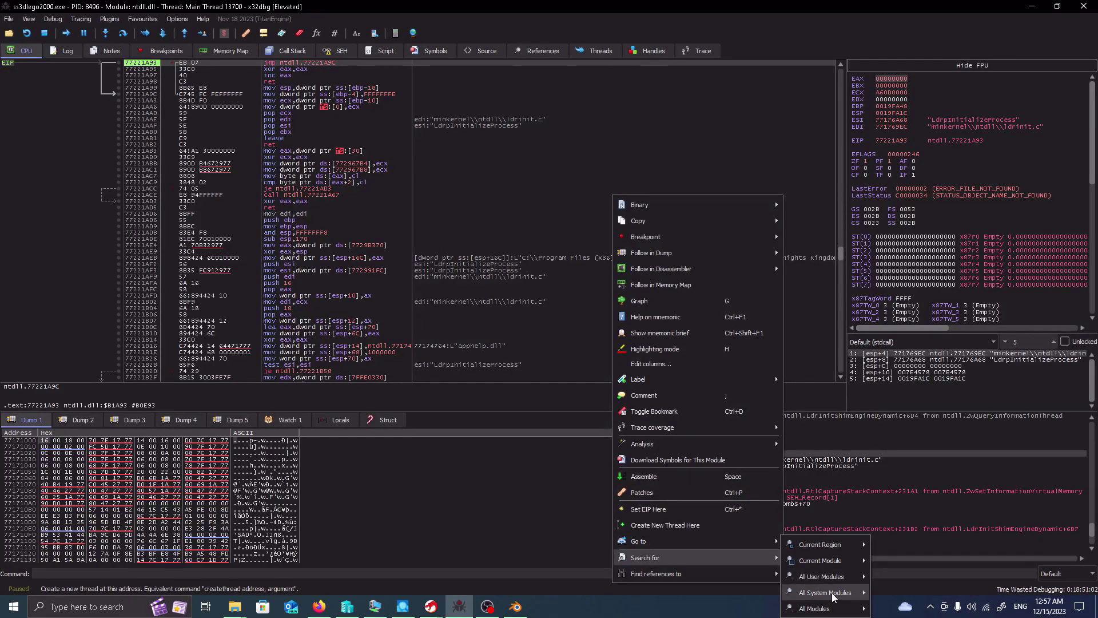
pyautogui.moveTo(840, 600)
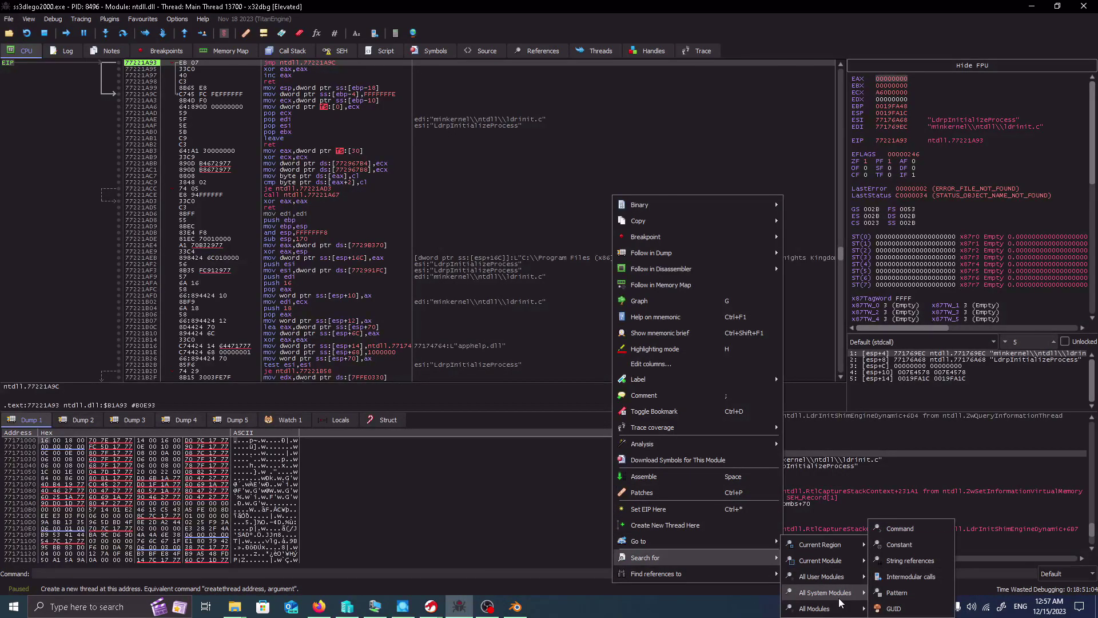
pyautogui.click(912, 578)
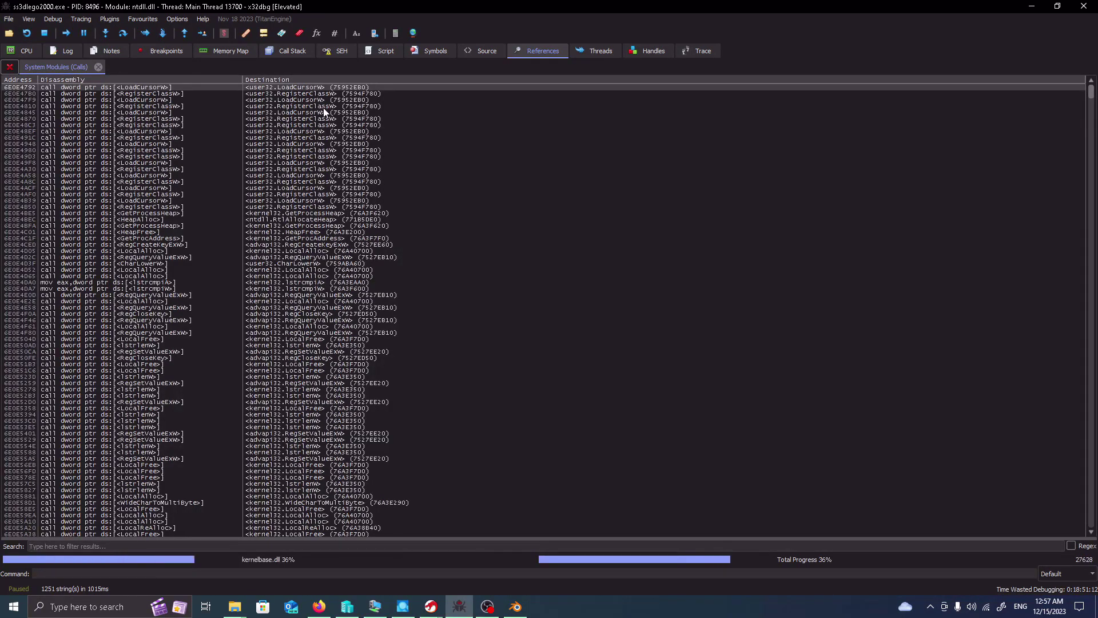
# - Examine the system-module calls from LoadCursorW and RegisterClassW through the registry, GetSystemMetrics and GetSysColorBrush entries
pyautogui.scroll(-3, 324, 110)
pyautogui.scroll(-2, 383, 223)
pyautogui.scroll(-2, 384, 224)
pyautogui.scroll(-3, 384, 223)
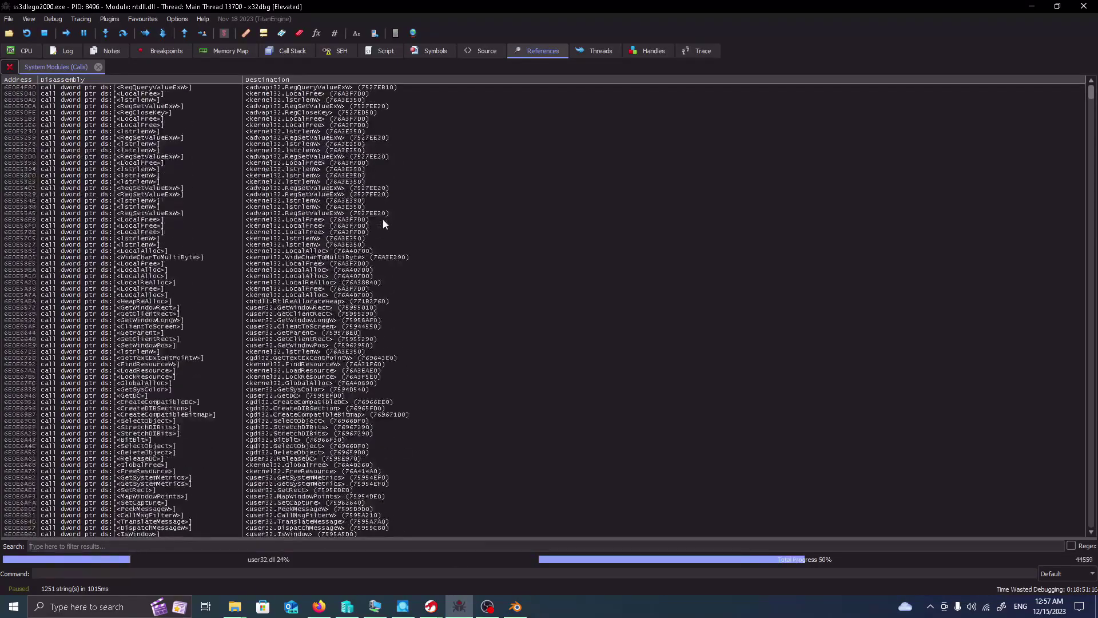
pyautogui.scroll(-3, 383, 223)
pyautogui.scroll(-4, 384, 223)
pyautogui.scroll(-20, 383, 223)
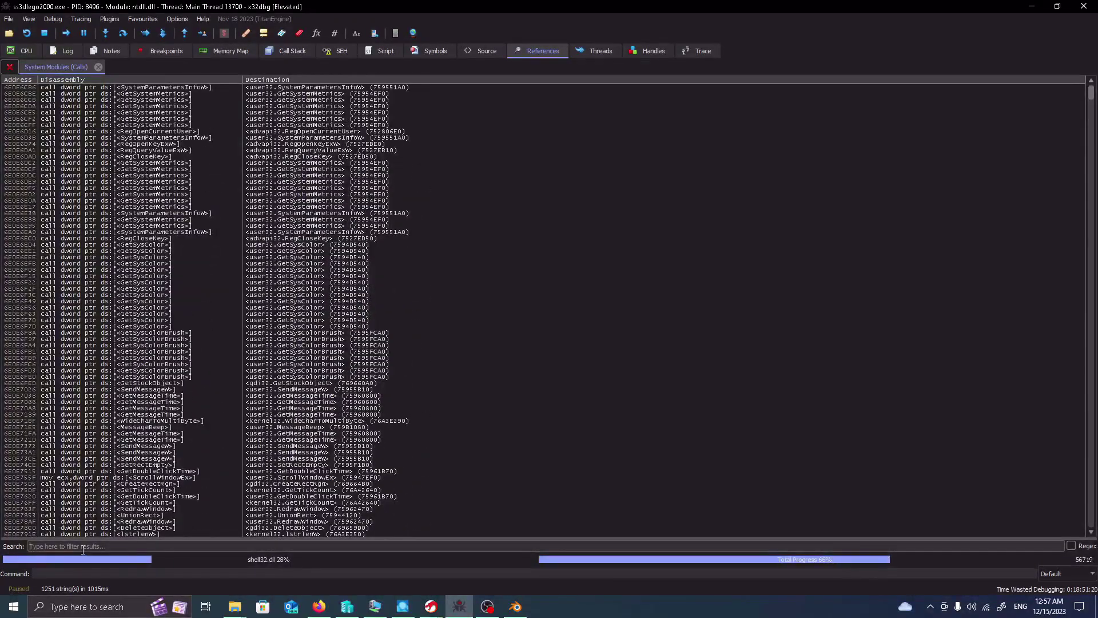
pyautogui.scroll(-6, 596, 397)
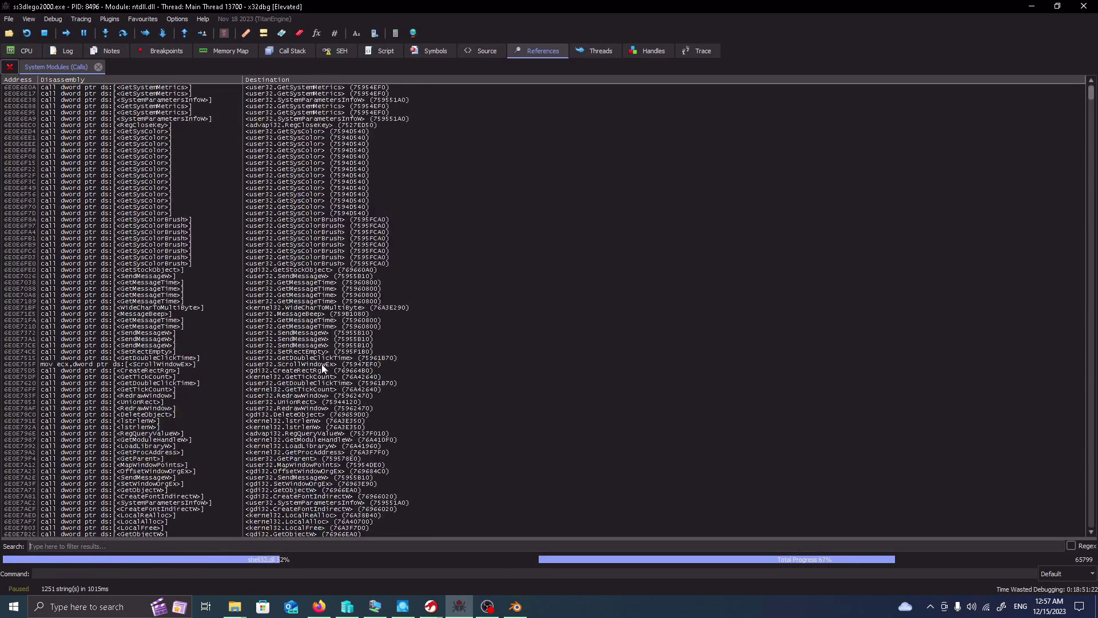
# - Examine the further system-module calls from GetStockObject through the font, palette and dialog-window functions to the SendMessageW entries
pyautogui.click(263, 272)
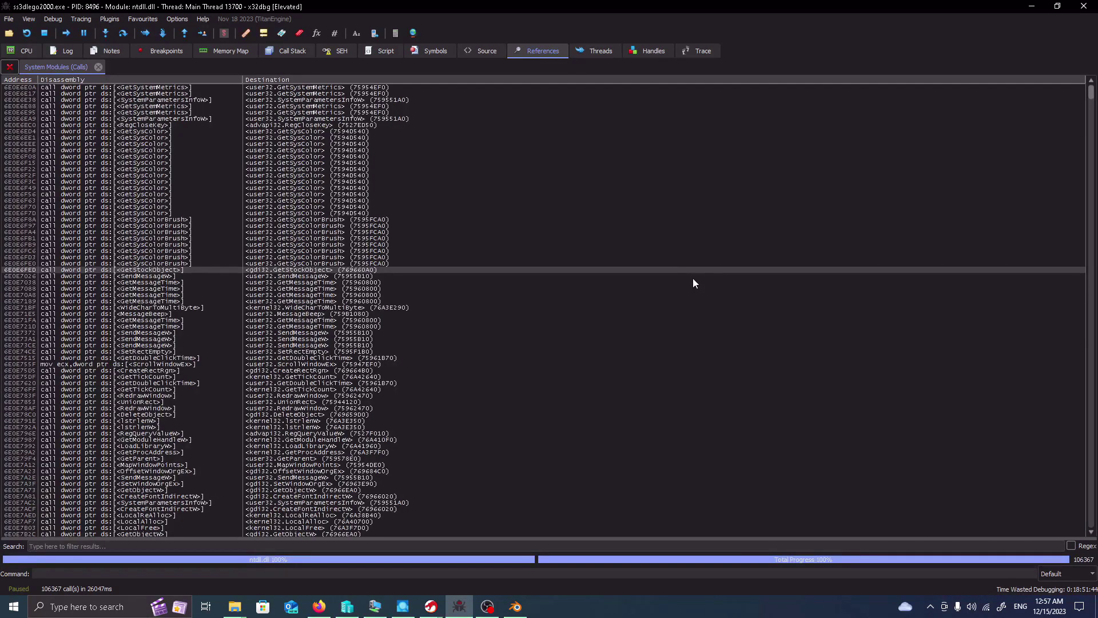
pyautogui.scroll(-20, 533, 435)
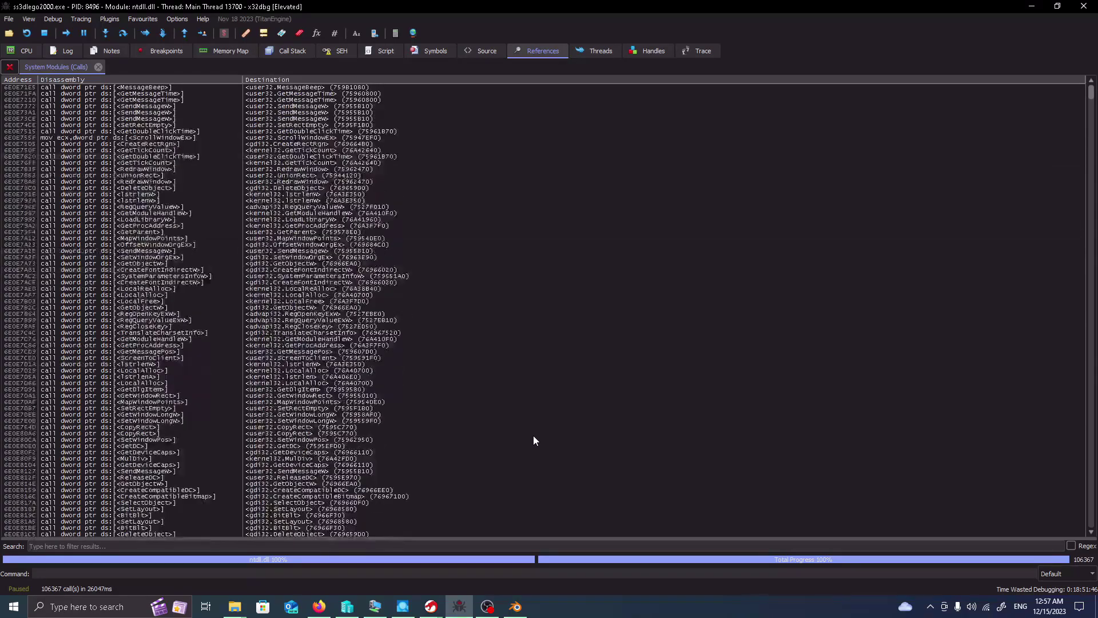
pyautogui.scroll(-10, 533, 435)
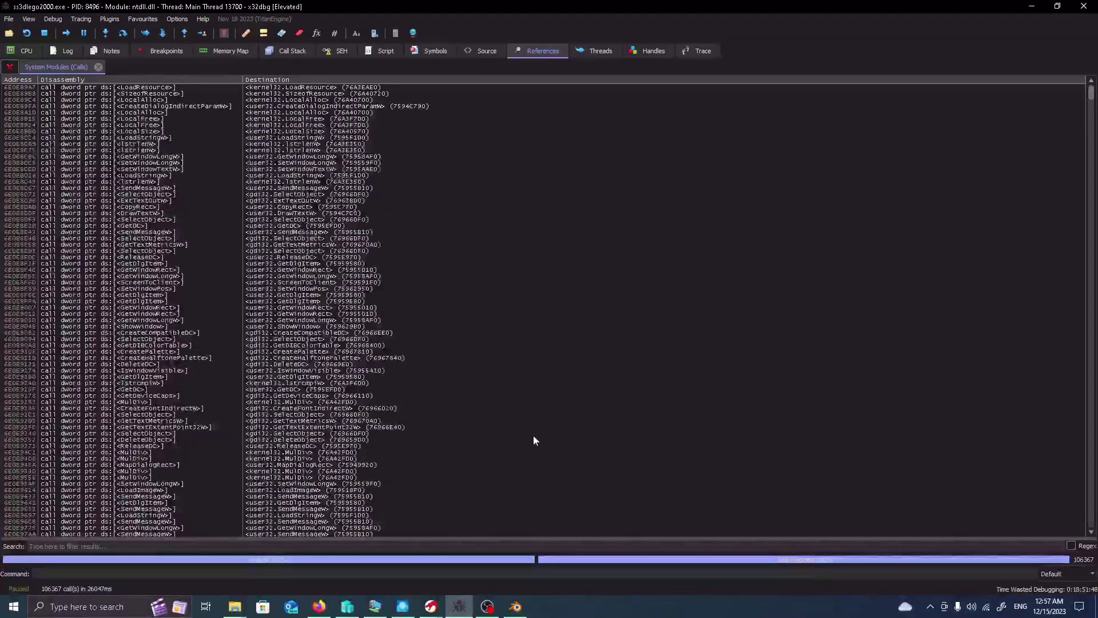
pyautogui.scroll(-7, 404, 473)
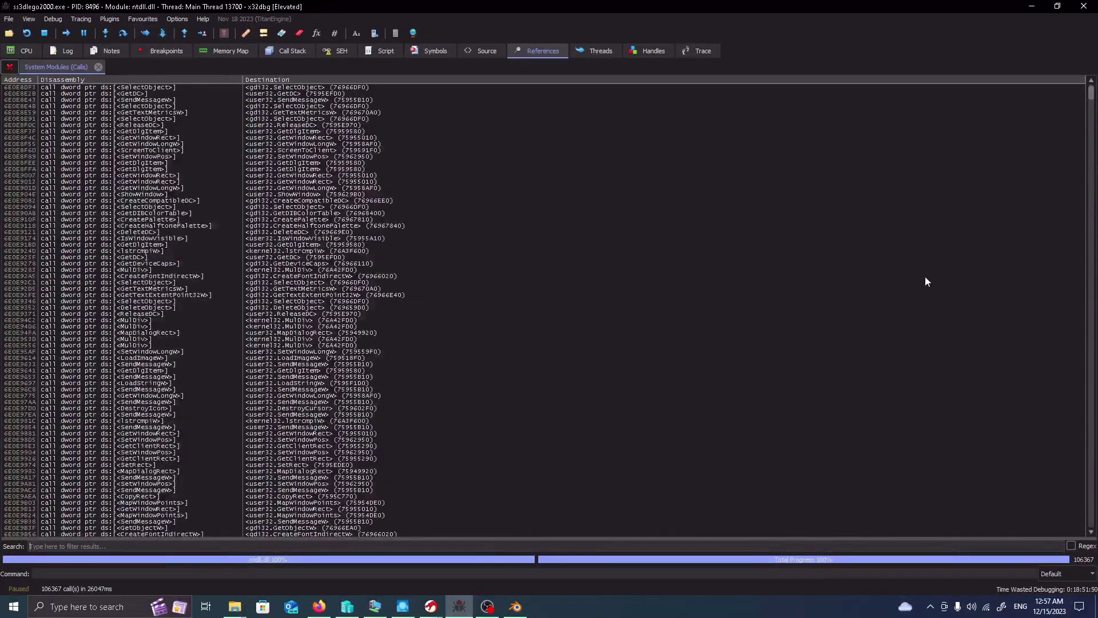
pyautogui.scroll(-6, 183, 287)
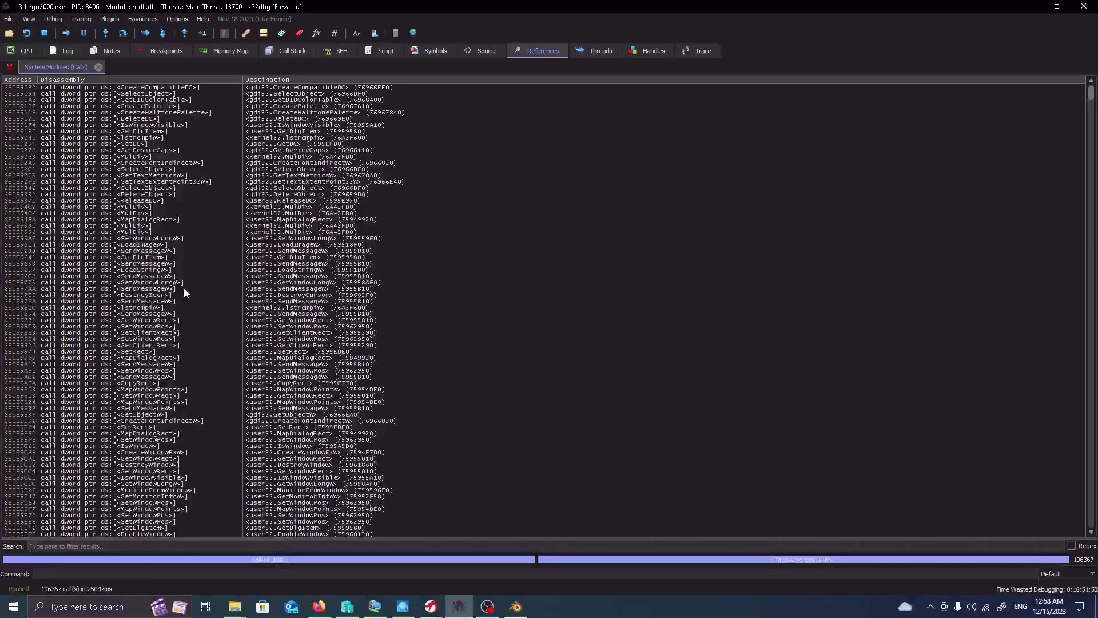
pyautogui.moveTo(187, 238); pyautogui.dragTo(198, 422)
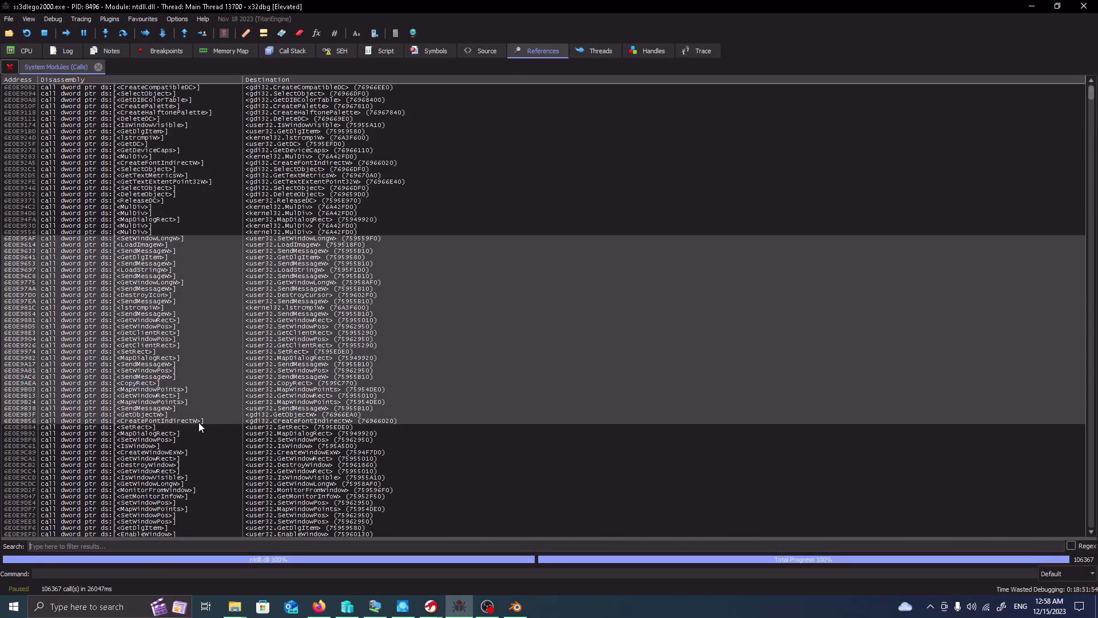
pyautogui.scroll(-20, 198, 422)
pyautogui.scroll(-19, 198, 422)
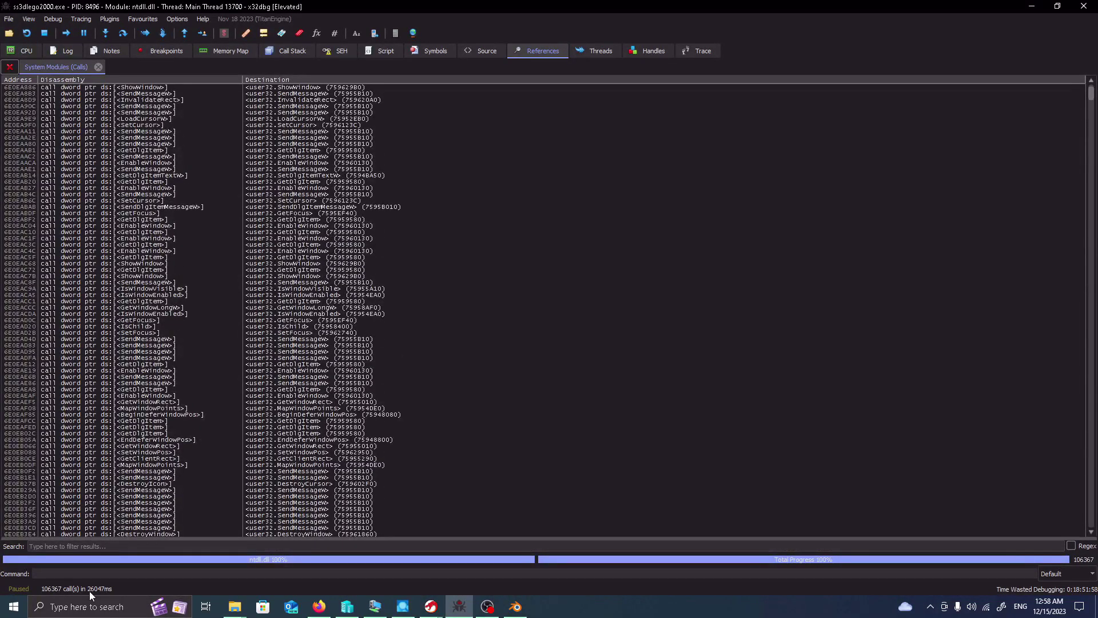
# - Filter the system-module calls for ss3d, select all the matching entries for review and clear the filter
pyautogui.write('ss3d')
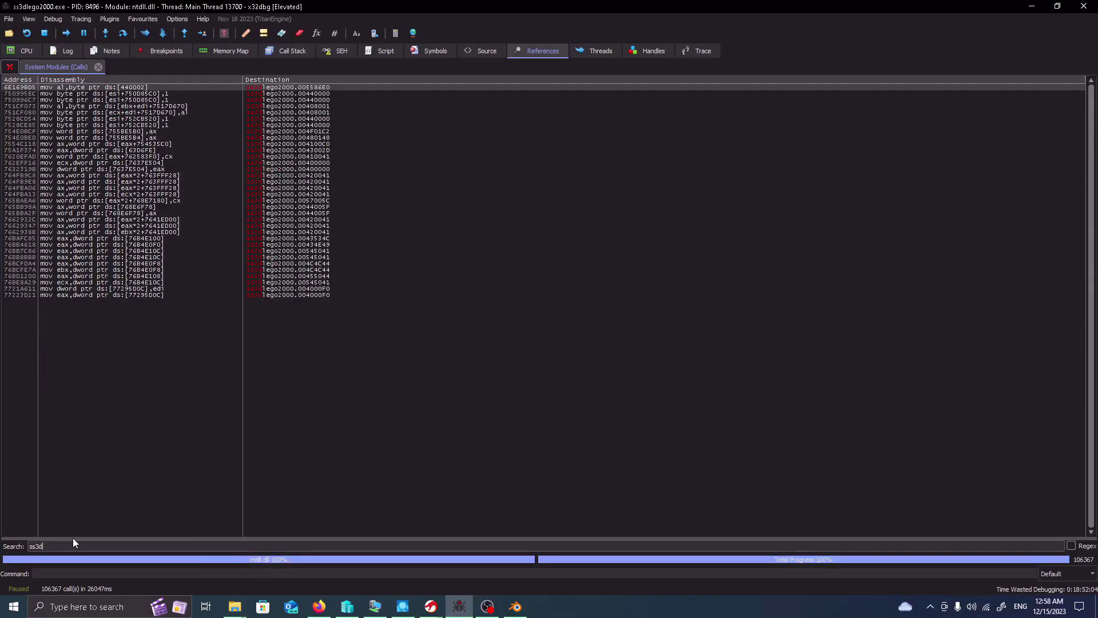
pyautogui.moveTo(261, 297); pyautogui.dragTo(283, 84)
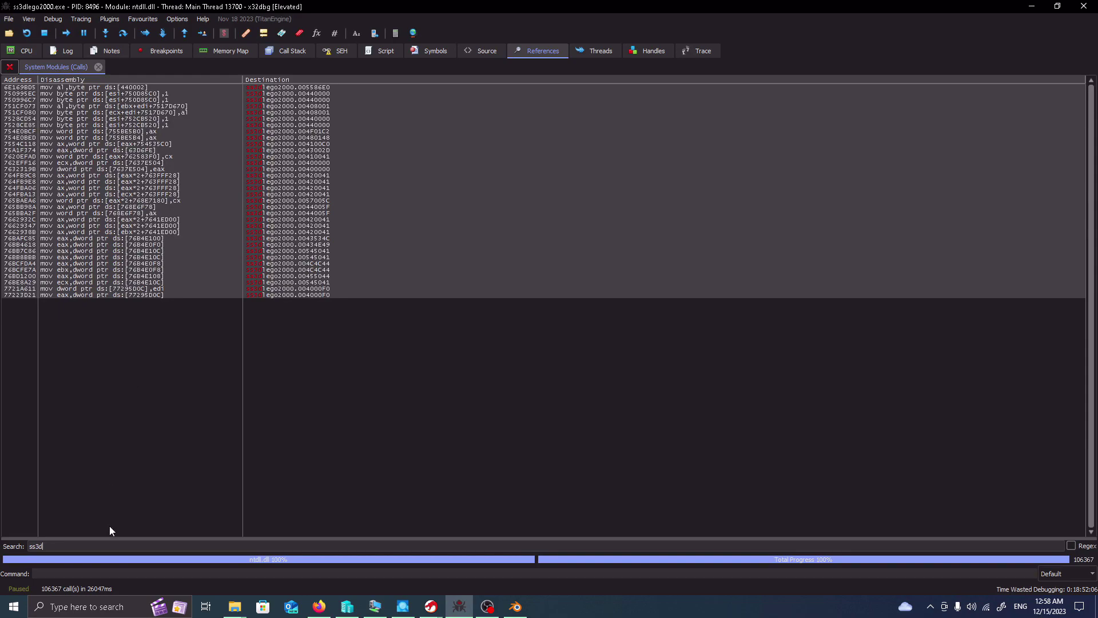
pyautogui.doubleClick(118, 543)
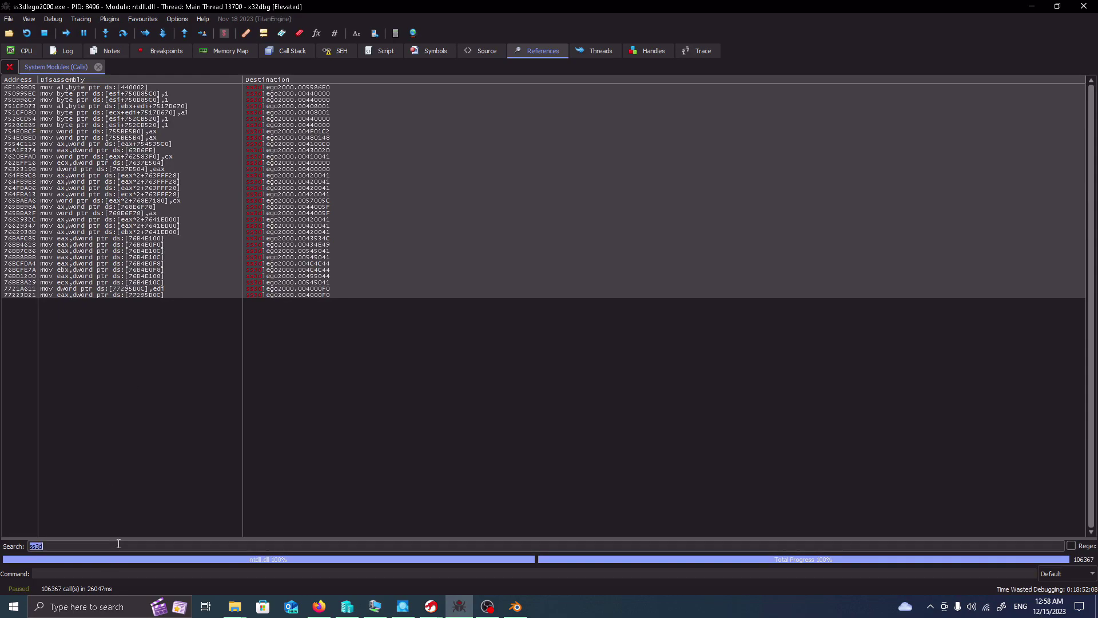
pyautogui.press('BackSpace')
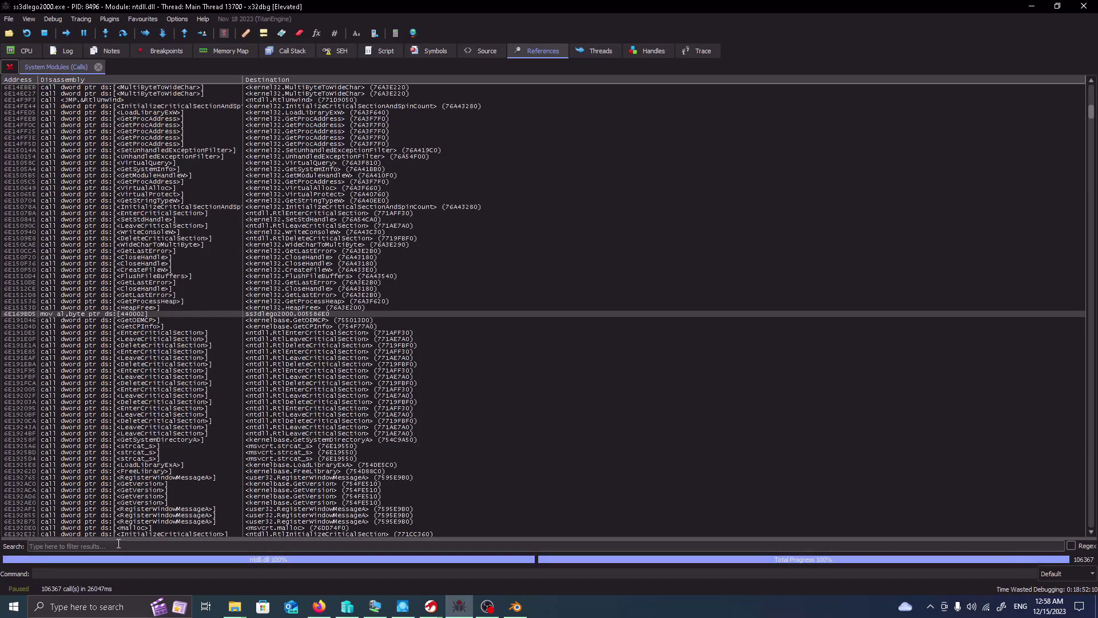
# - Search the system-module calls for grmi and clear the filter
pyautogui.write('grmix')
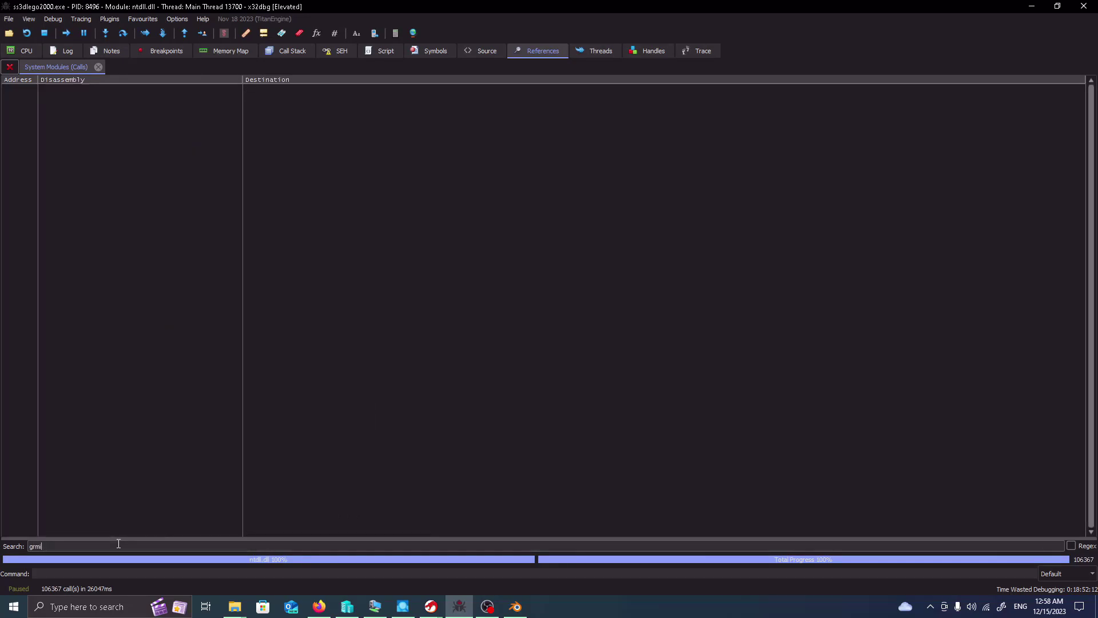
pyautogui.press('BackSpace')
pyautogui.press('BackSpace')
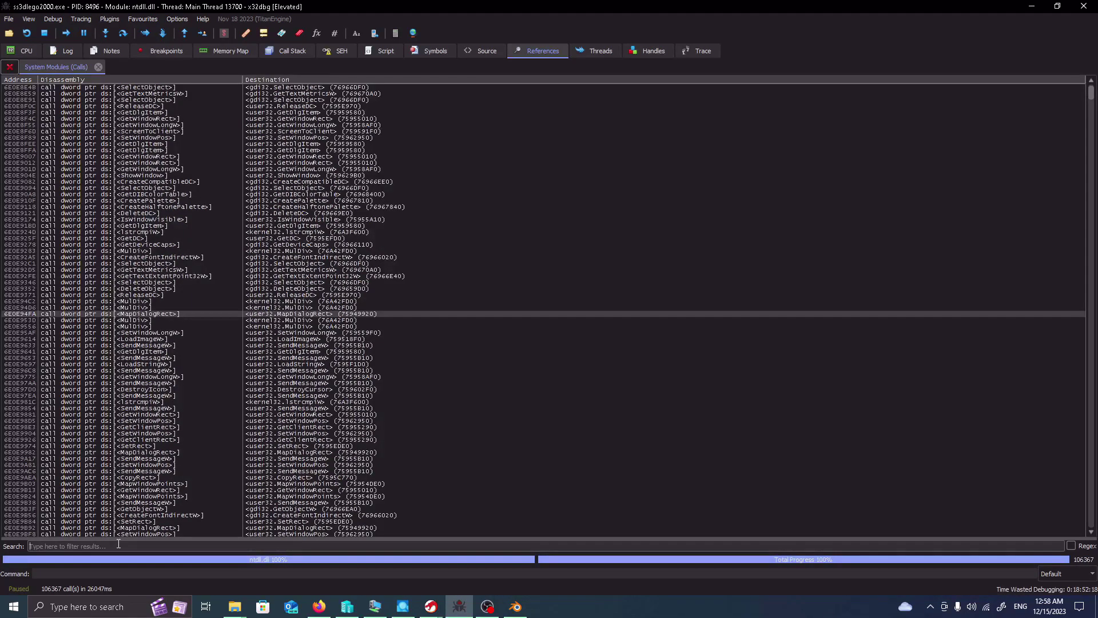
# - Filter the system-module calls for gdi32 and examine the entries from GetTextExtentPointW to TranslateCharsetInfo
pyautogui.write('gdi32')
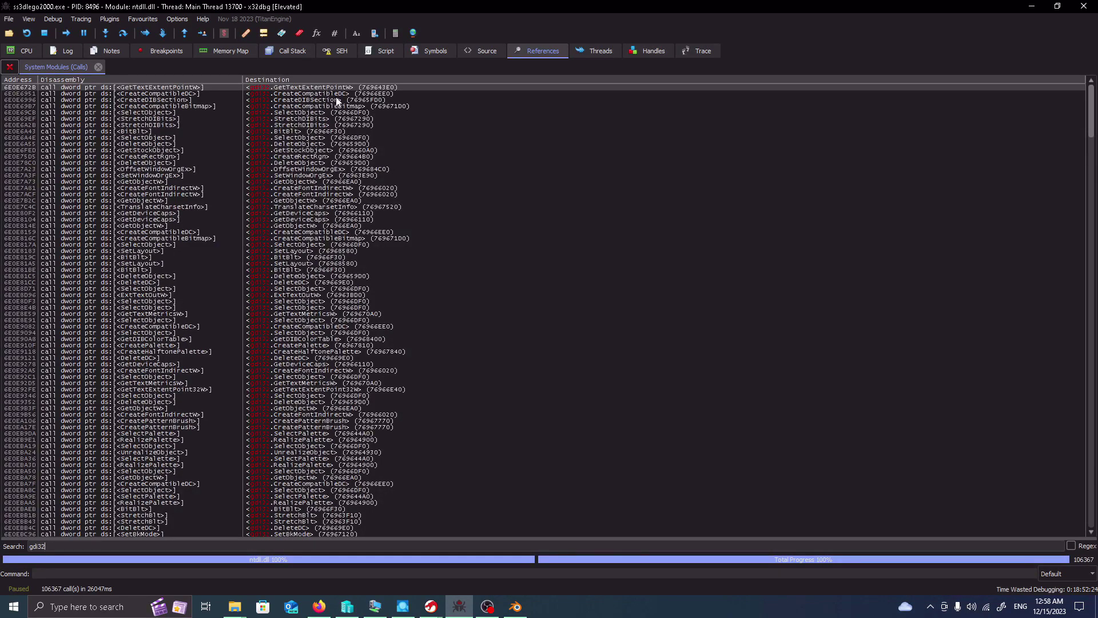
pyautogui.press('Down')
pyautogui.press('Down')
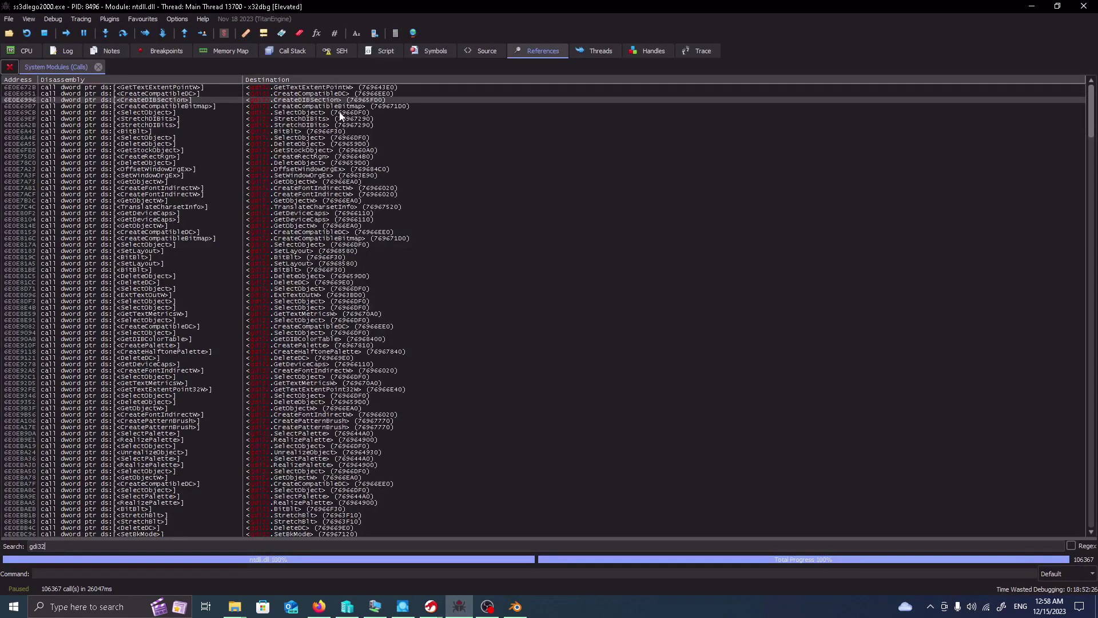
pyautogui.scroll(-3, 344, 146)
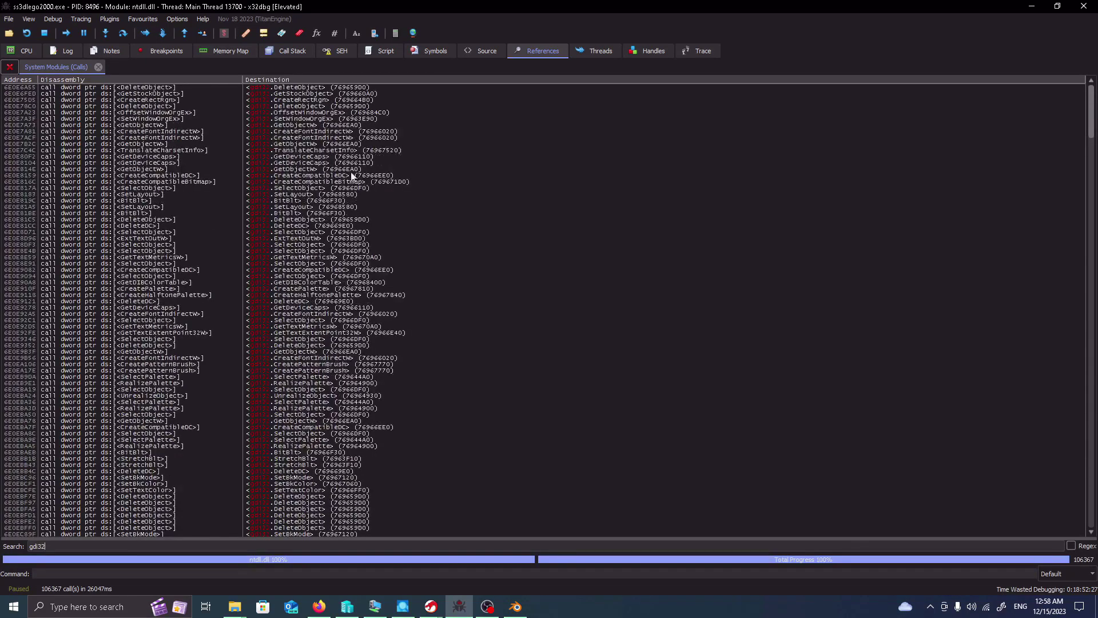
pyautogui.click(309, 145)
pyautogui.press('Down')
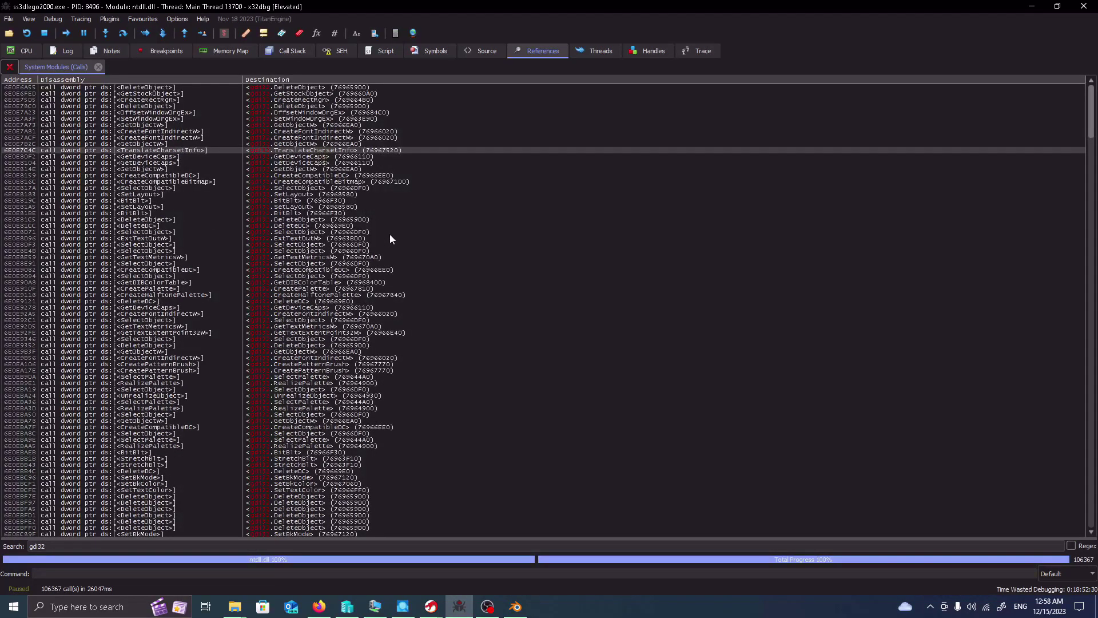
# - Examine the remaining gdi32 calls through the end of the list, highlighting the GetPaletteEntries, CreatePalette and CreateBitmap entries
pyautogui.scroll(-6, 319, 140)
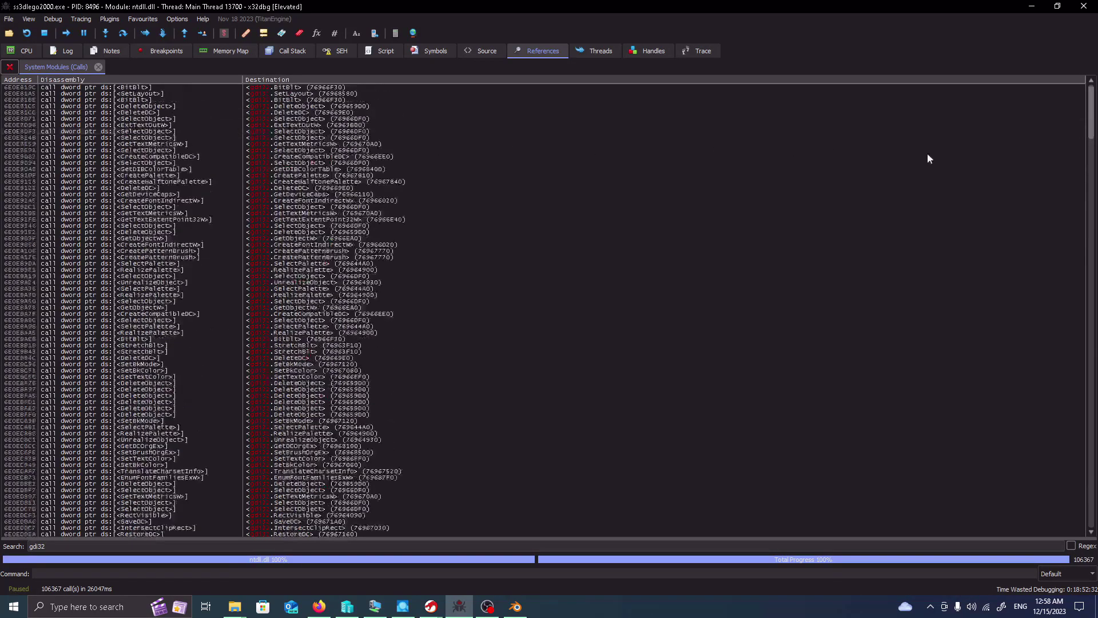
pyautogui.scroll(-14, 1020, 181)
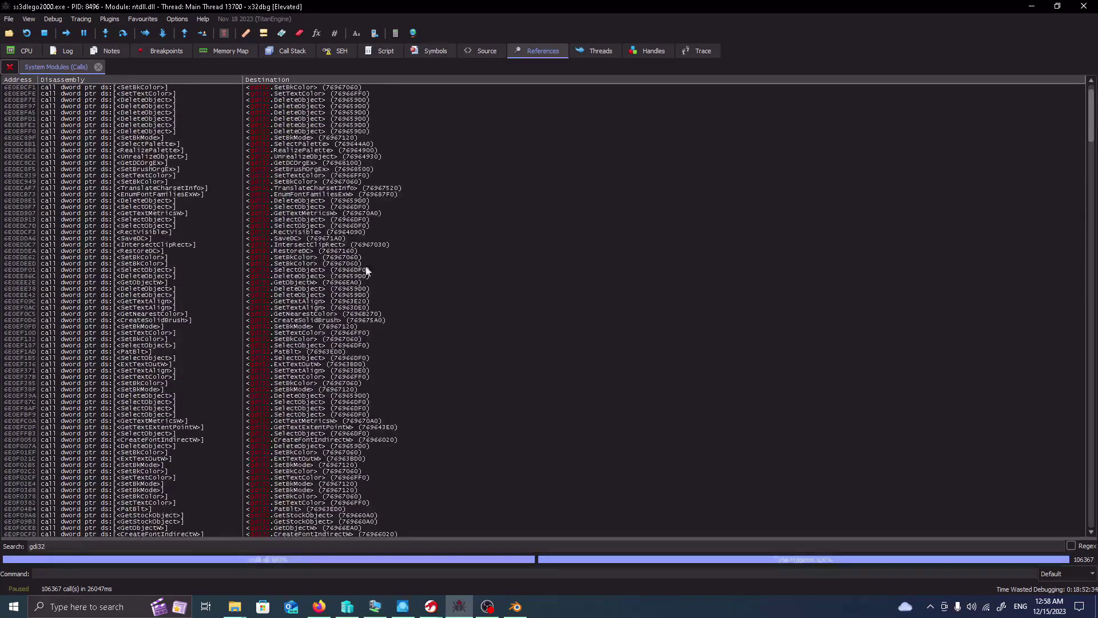
pyautogui.scroll(20, 433, 240)
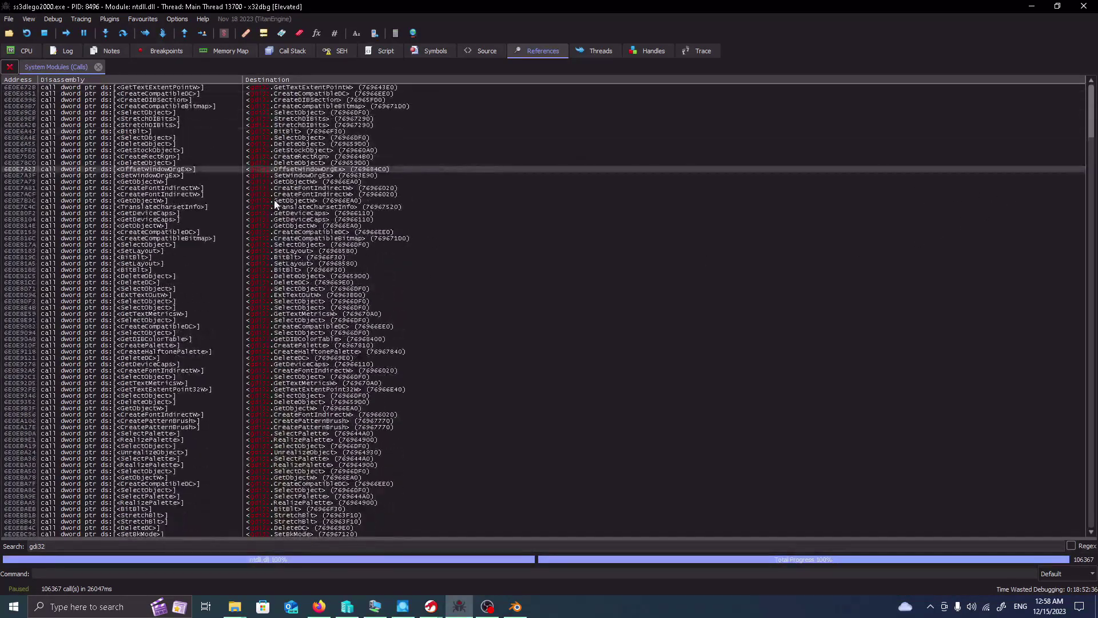
pyautogui.moveTo(309, 177); pyautogui.dragTo(358, 371)
pyautogui.scroll(-8, 359, 351)
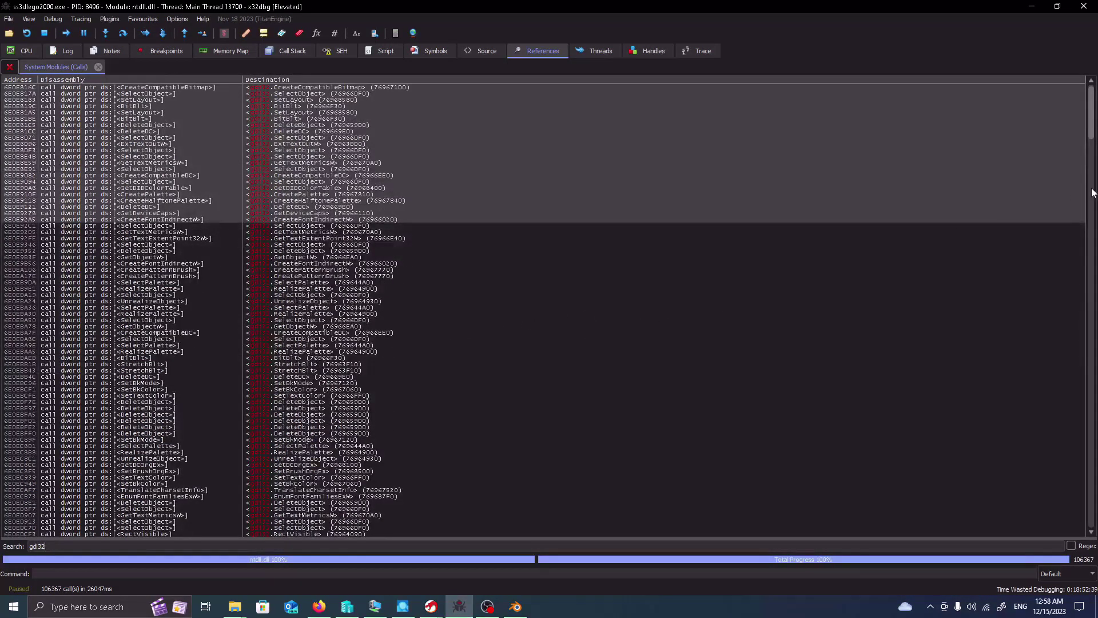
pyautogui.moveTo(1092, 132); pyautogui.dragTo(1077, 485)
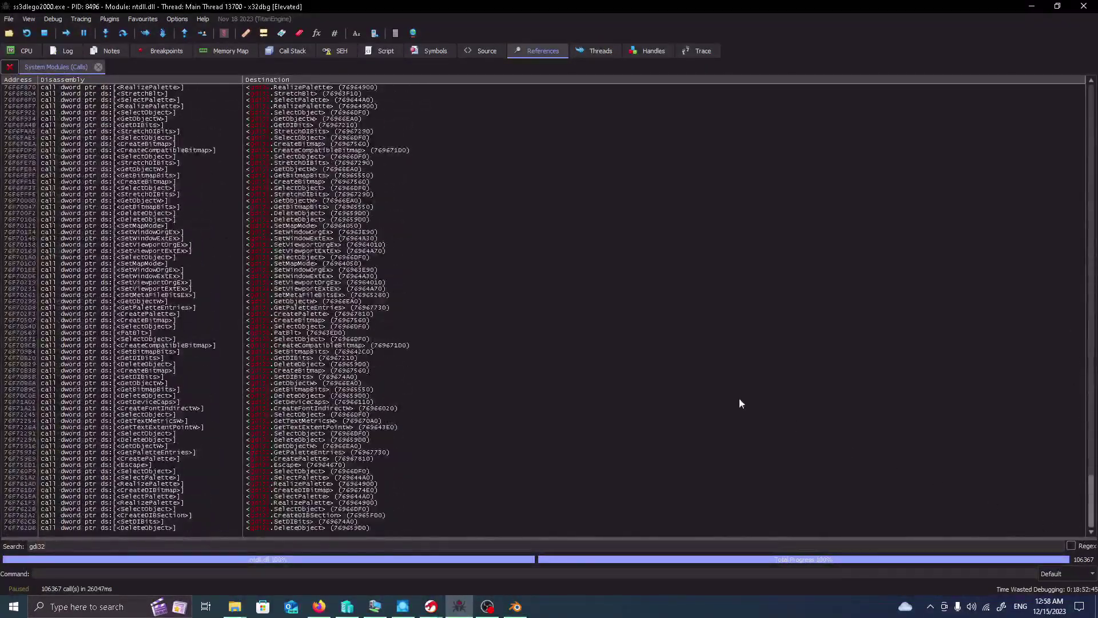
pyautogui.click(295, 307)
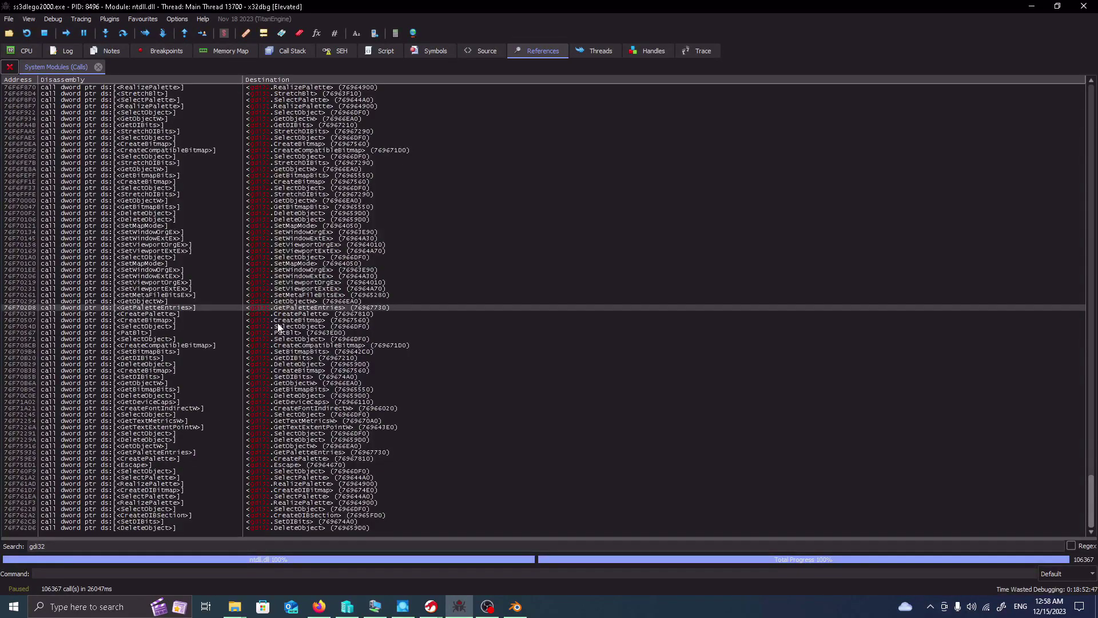
pyautogui.click(286, 314)
pyautogui.click(288, 321)
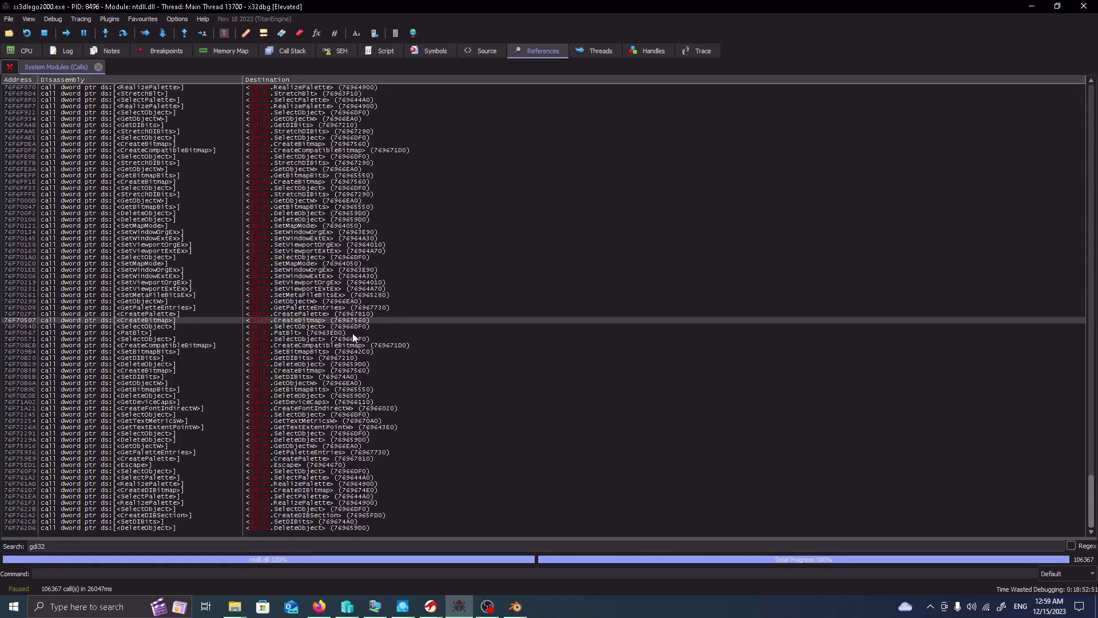
# - Switch to the File Explorer window showing the ss folder and go to the GAME folder under LEGOFUN
pyautogui.moveTo(234, 606)
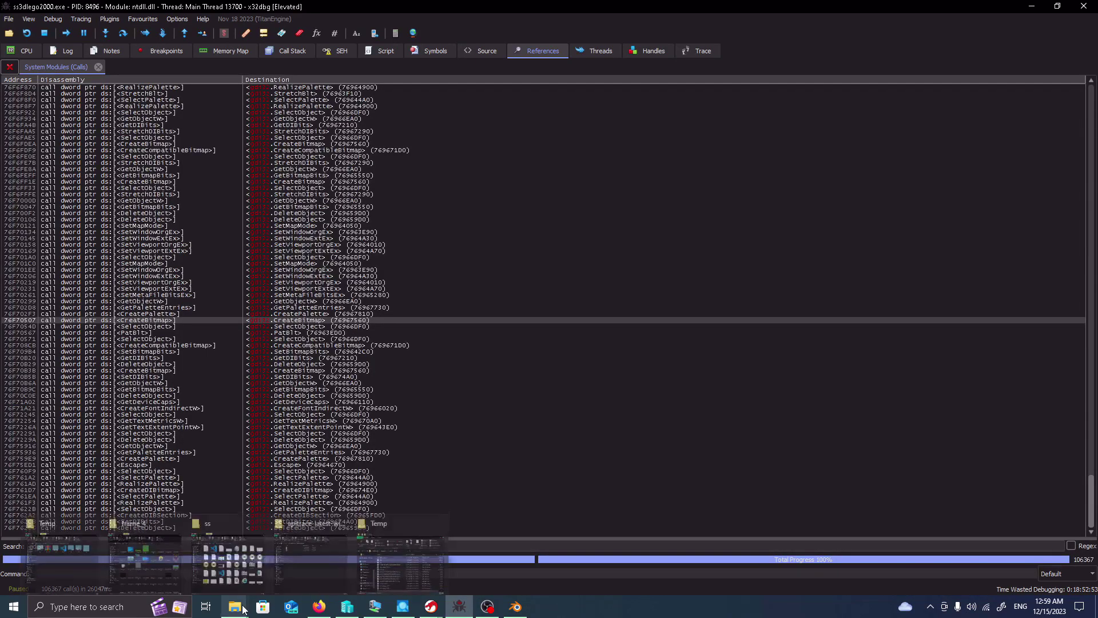
pyautogui.click(222, 543)
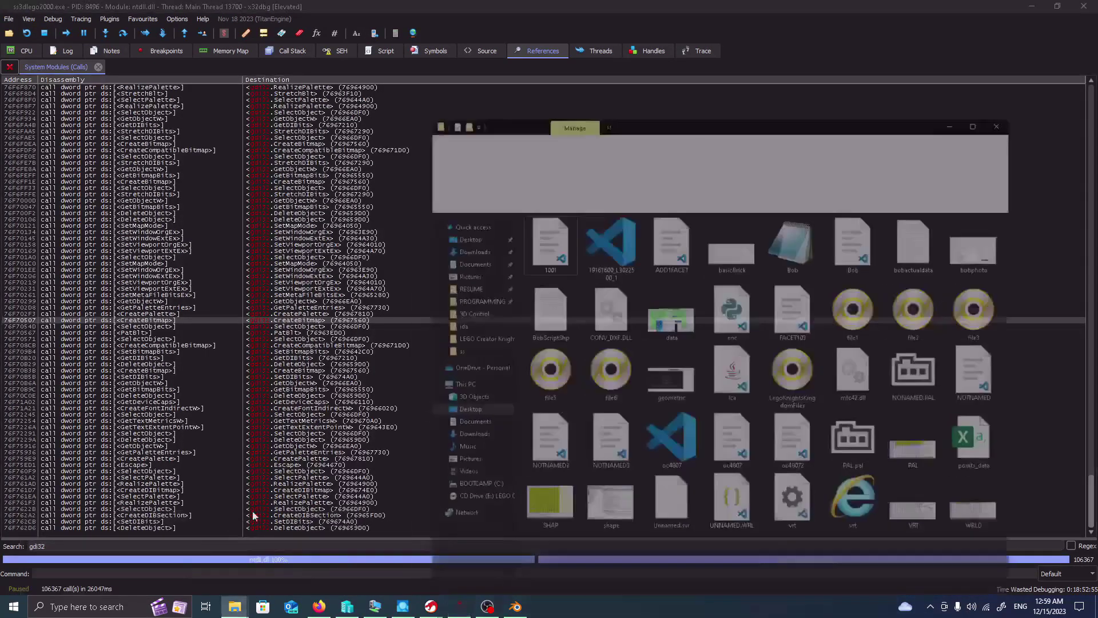
pyautogui.click(470, 149)
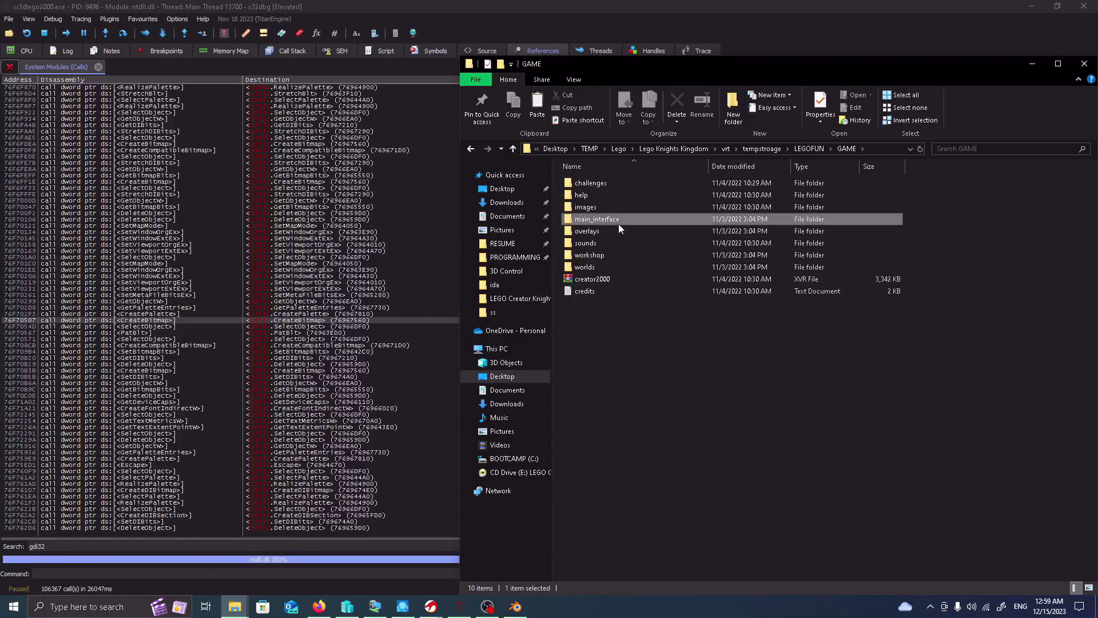
# - Open the minifigures_animals folder inside main_interface and check the file type of the I254600 image in its properties
pyautogui.doubleClick(619, 222)
pyautogui.doubleClick(618, 221)
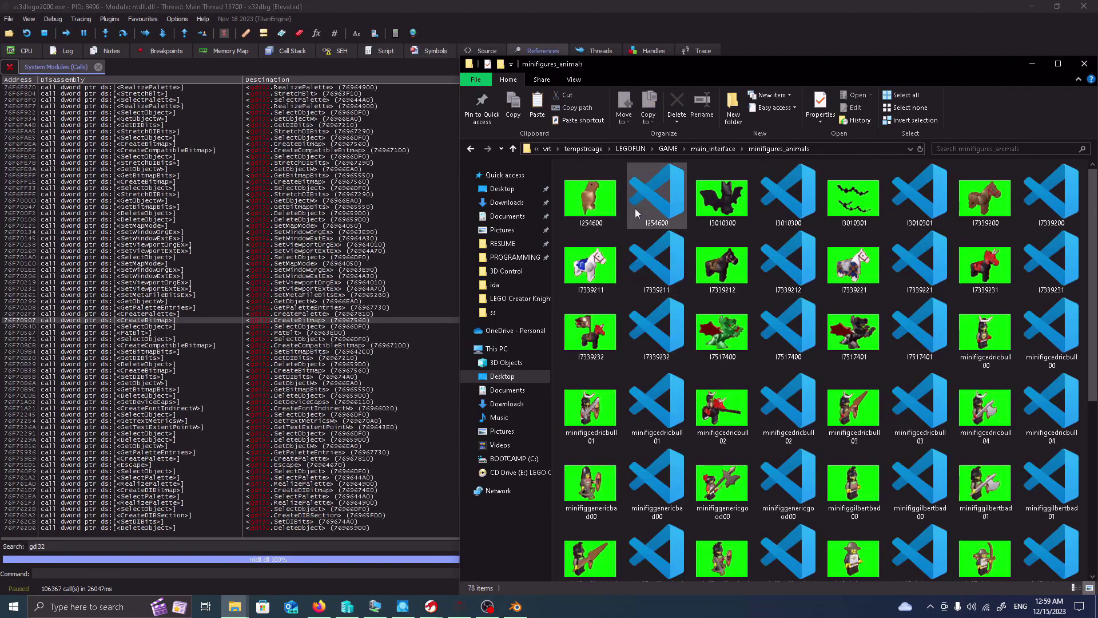
pyautogui.click(588, 213)
pyautogui.rightClick(588, 215)
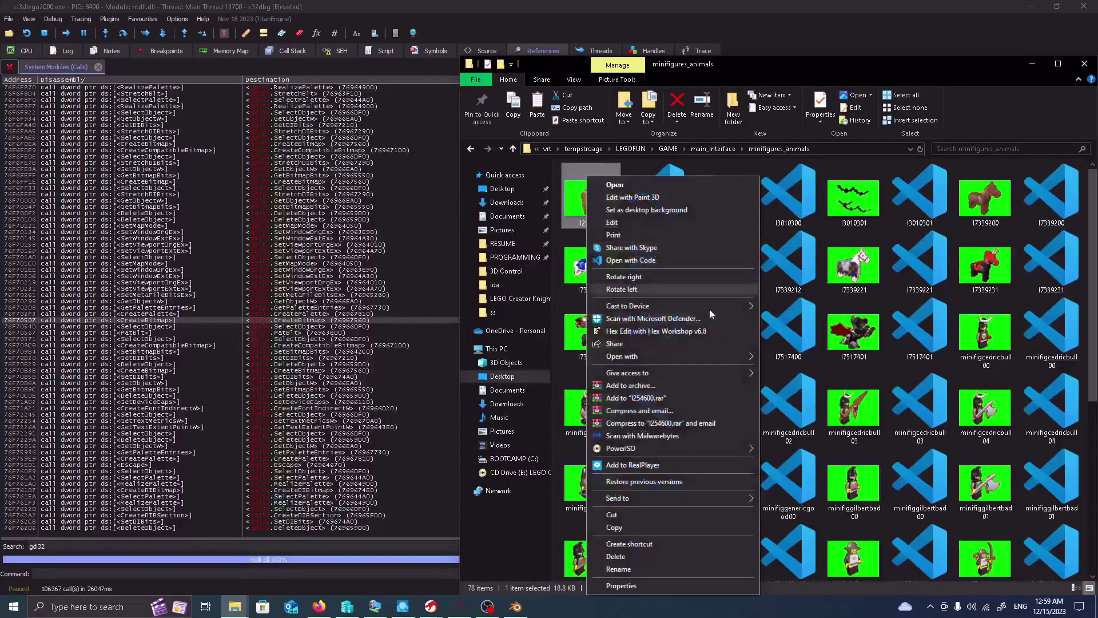
pyautogui.click(675, 591)
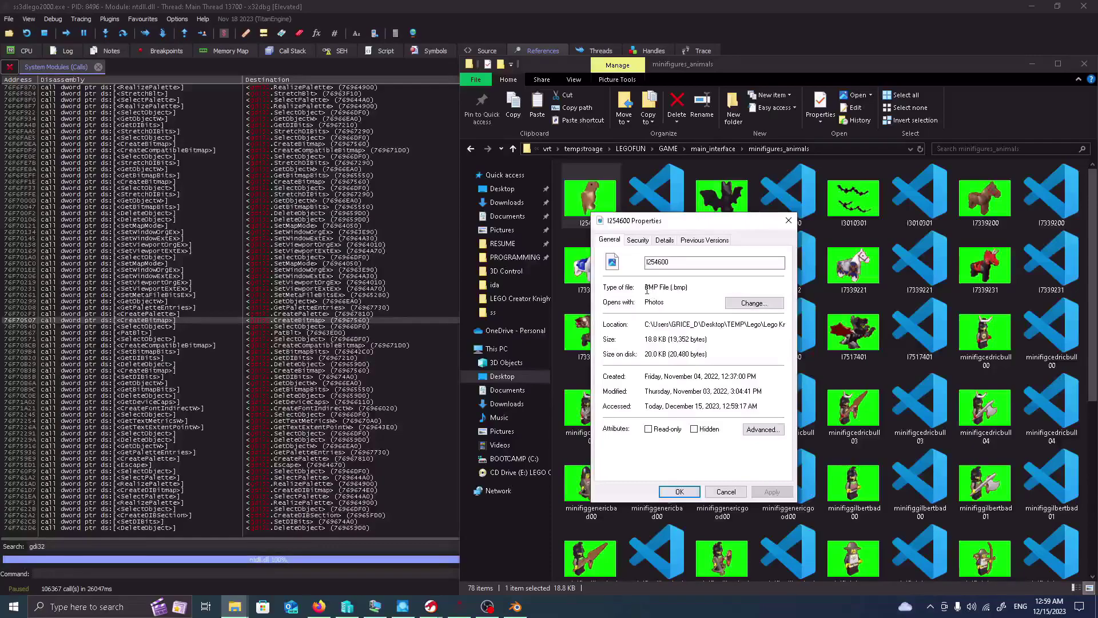
pyautogui.moveTo(646, 290); pyautogui.dragTo(714, 286)
pyautogui.click(788, 220)
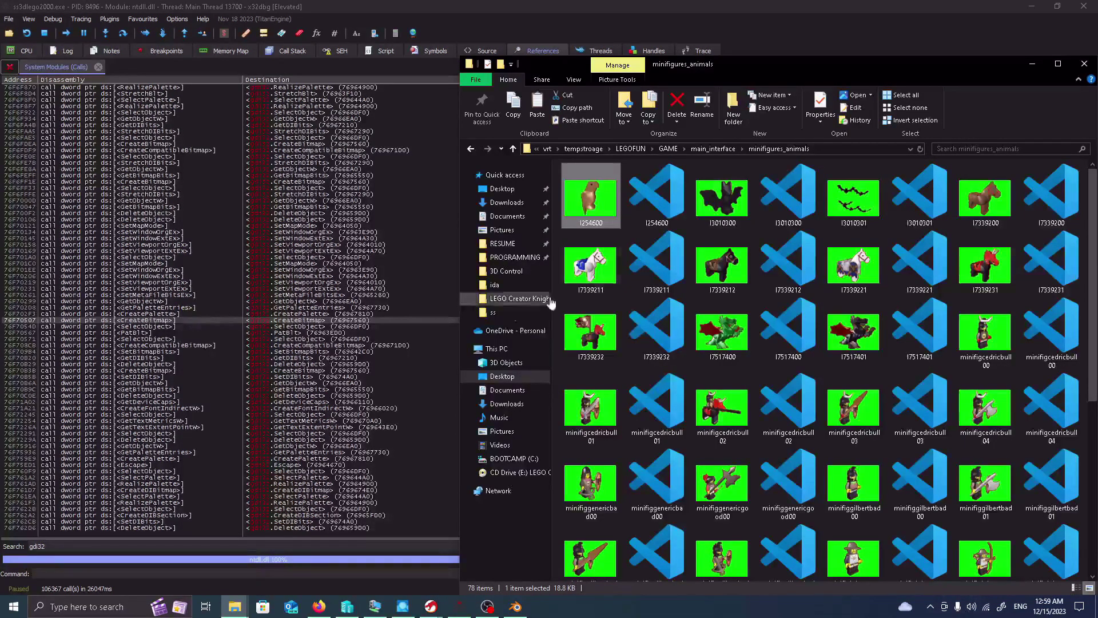
pyautogui.click(595, 266)
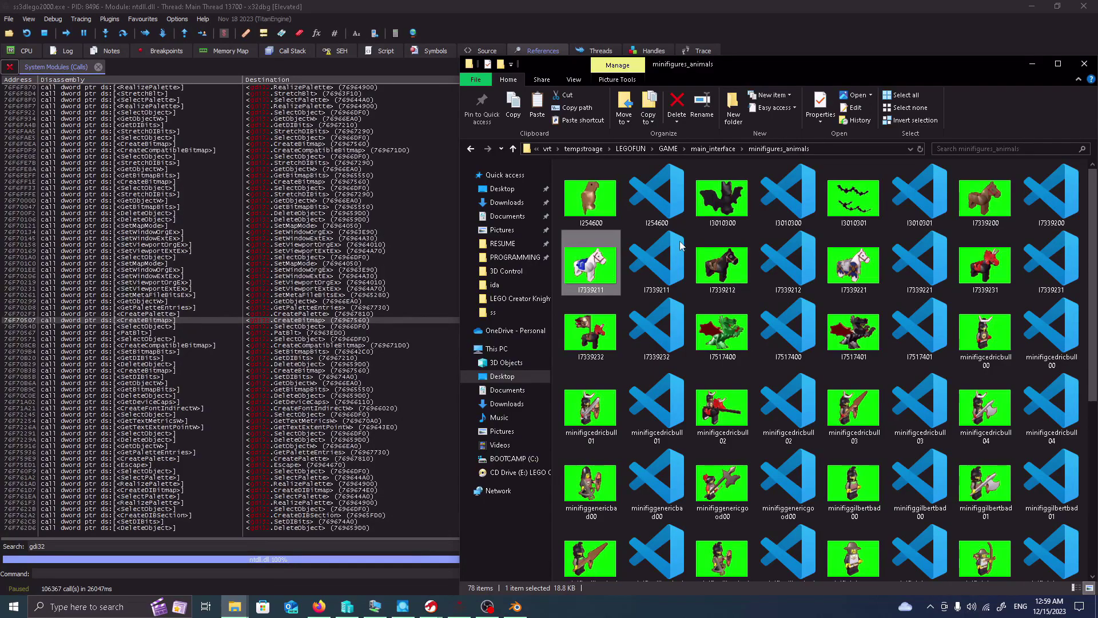
pyautogui.click(651, 203)
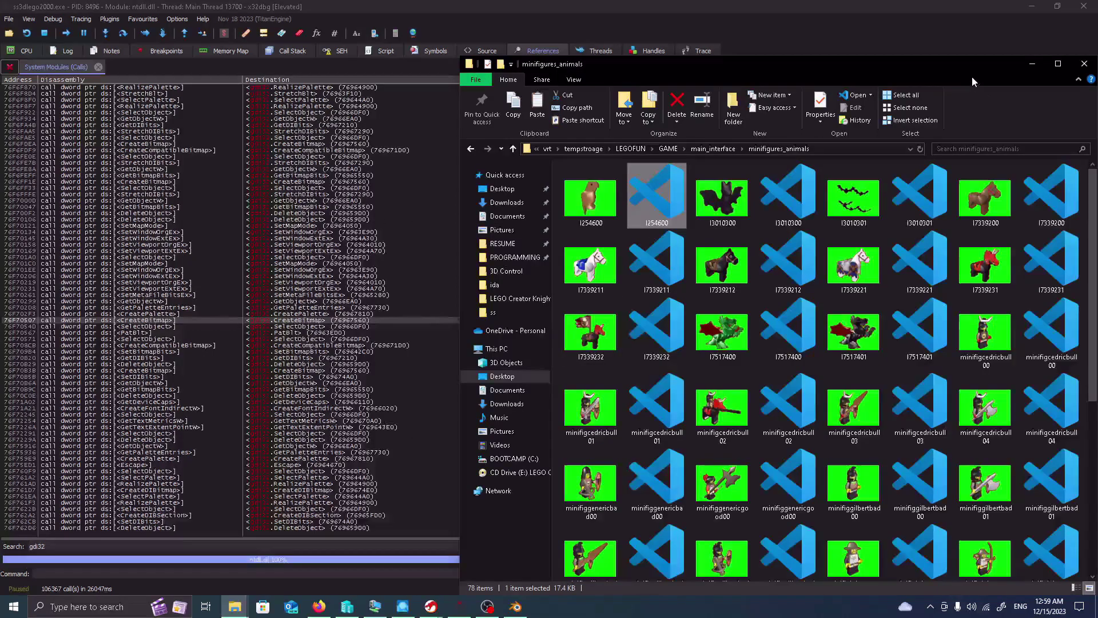
# - Return to the GAME folder under LEGOFUN and select the creator2000 XVR file
pyautogui.moveTo(970, 67); pyautogui.dragTo(834, 67)
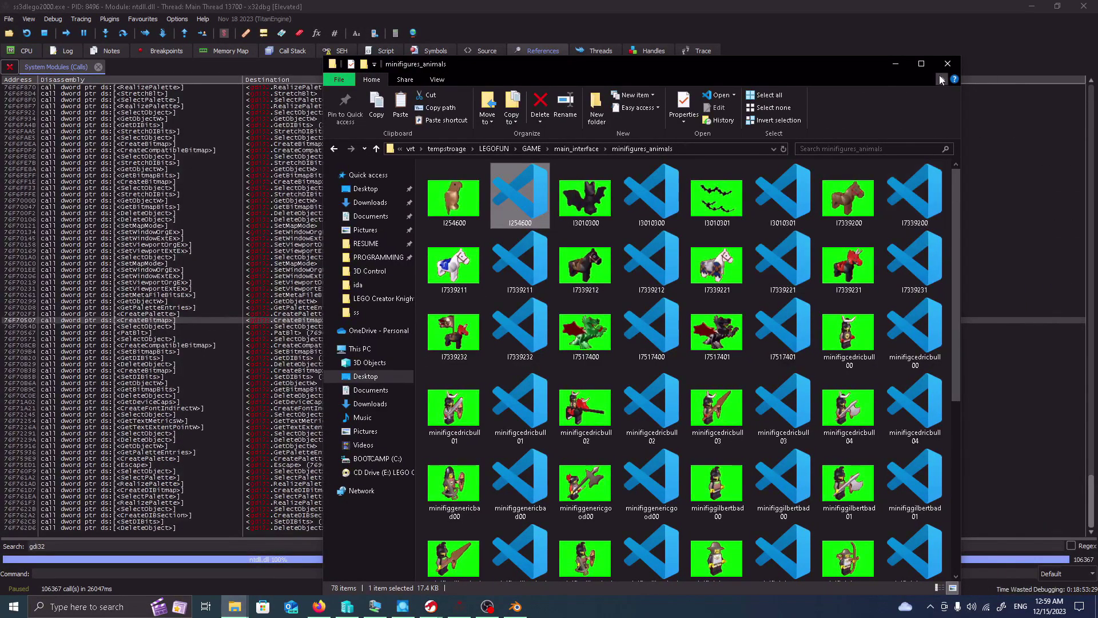
pyautogui.click(333, 149)
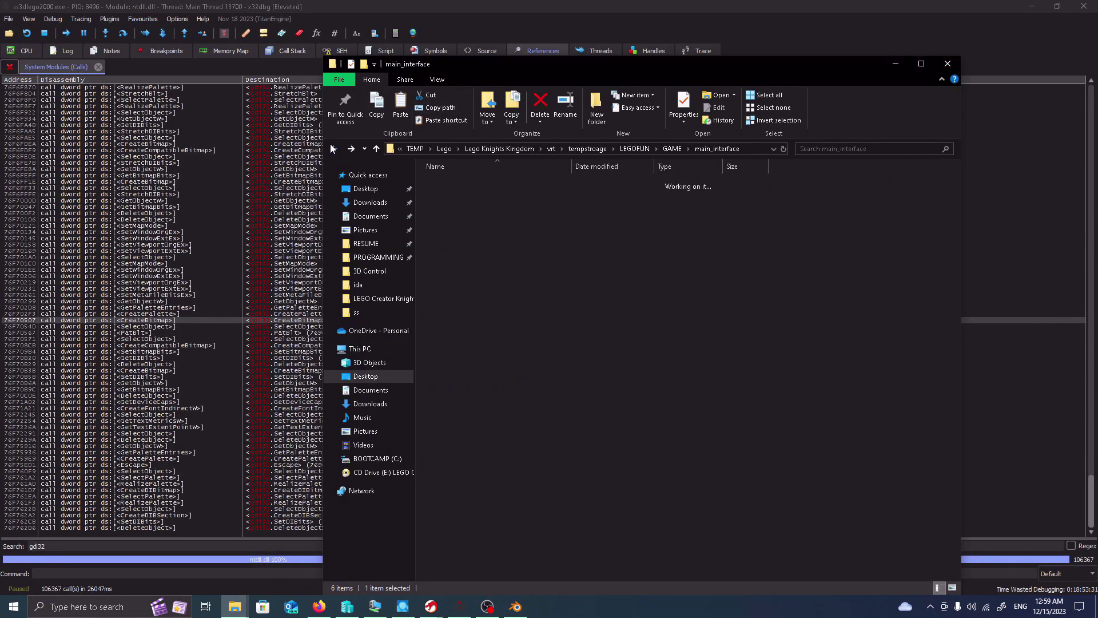
pyautogui.click(333, 149)
pyautogui.click(333, 148)
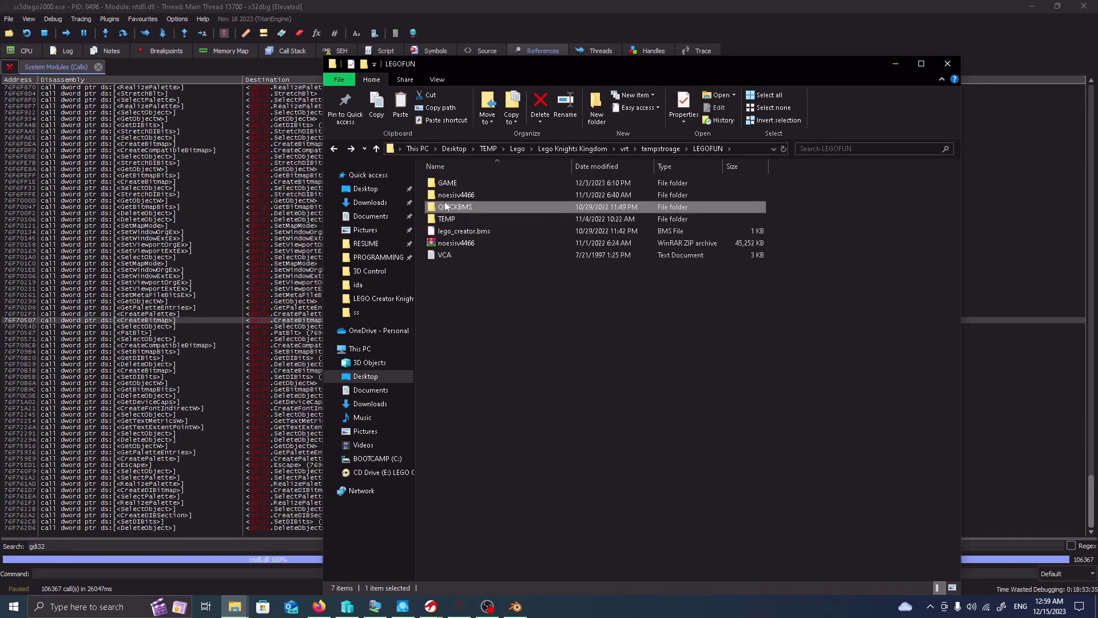
pyautogui.doubleClick(461, 182)
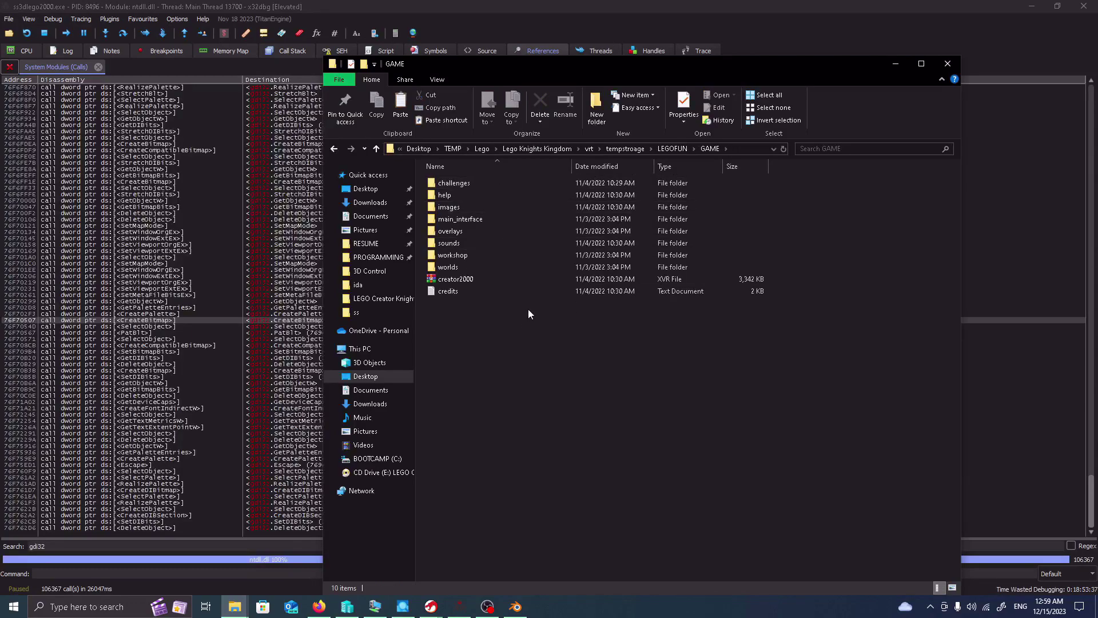
pyautogui.click(471, 279)
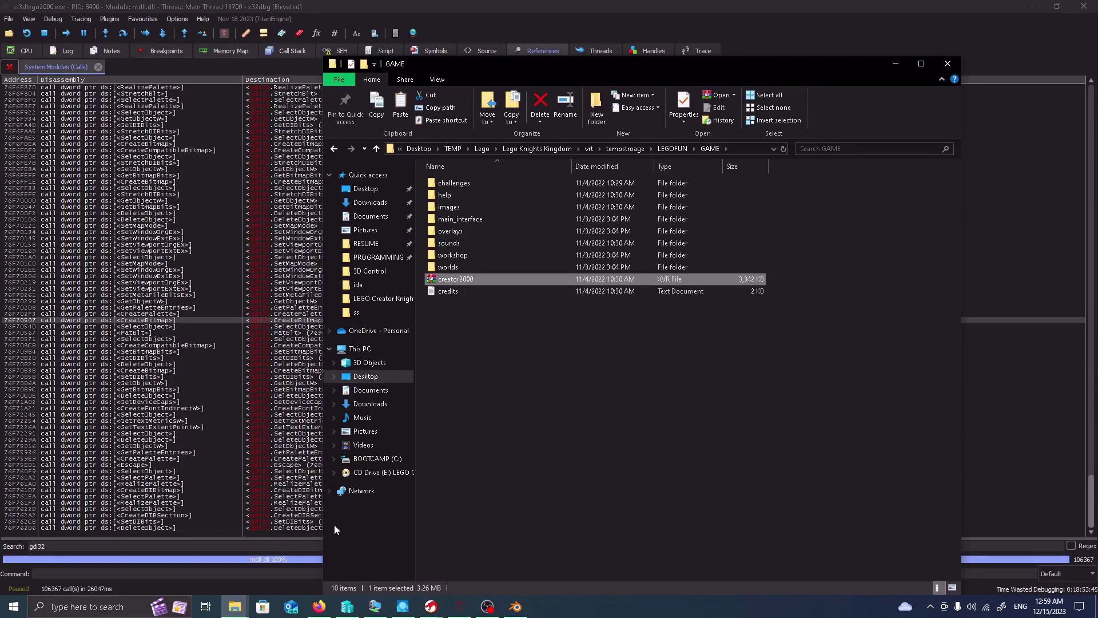
# - Switch to the File Explorer window showing AppData's Local Temp folder and find the vis1 XVR file
pyautogui.click(234, 606)
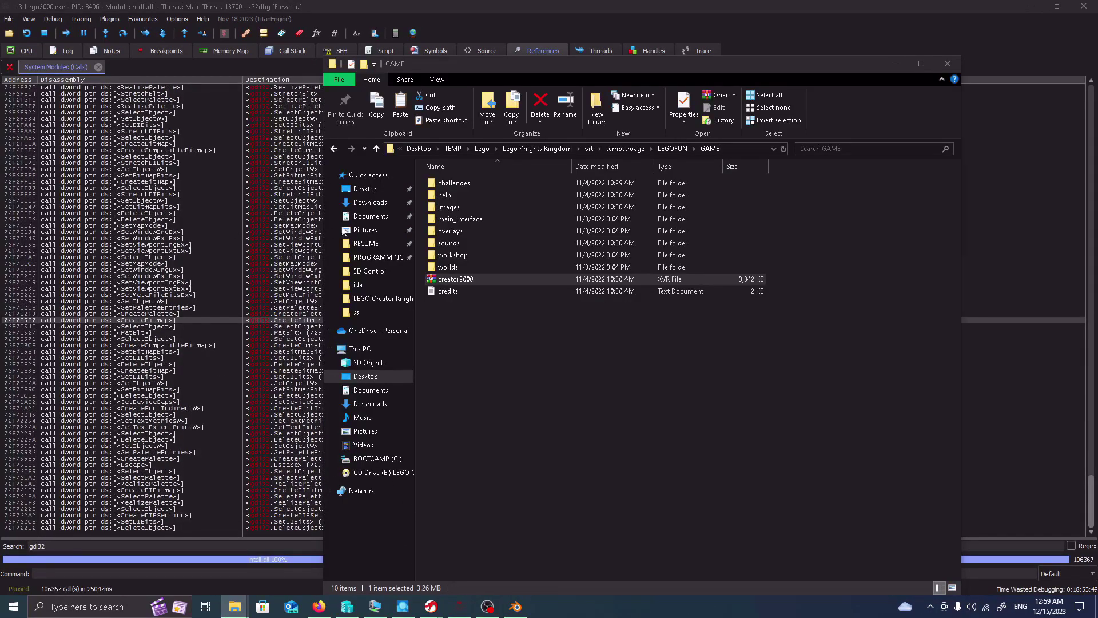
pyautogui.hotkey('alt', 'Tab')
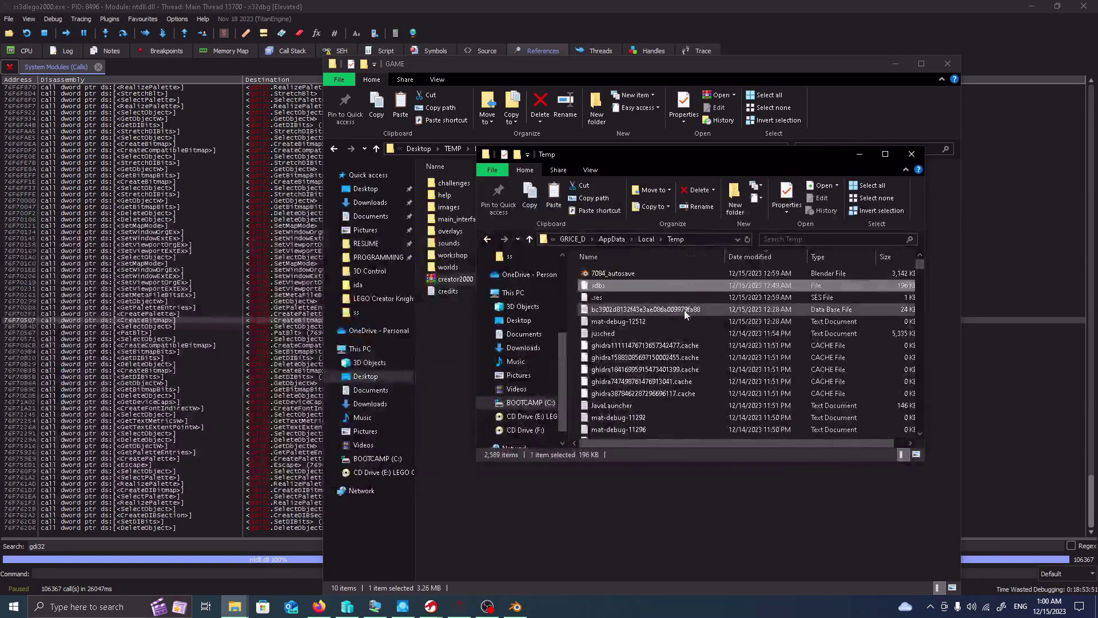
pyautogui.scroll(-3, 693, 336)
pyautogui.scroll(5, 692, 334)
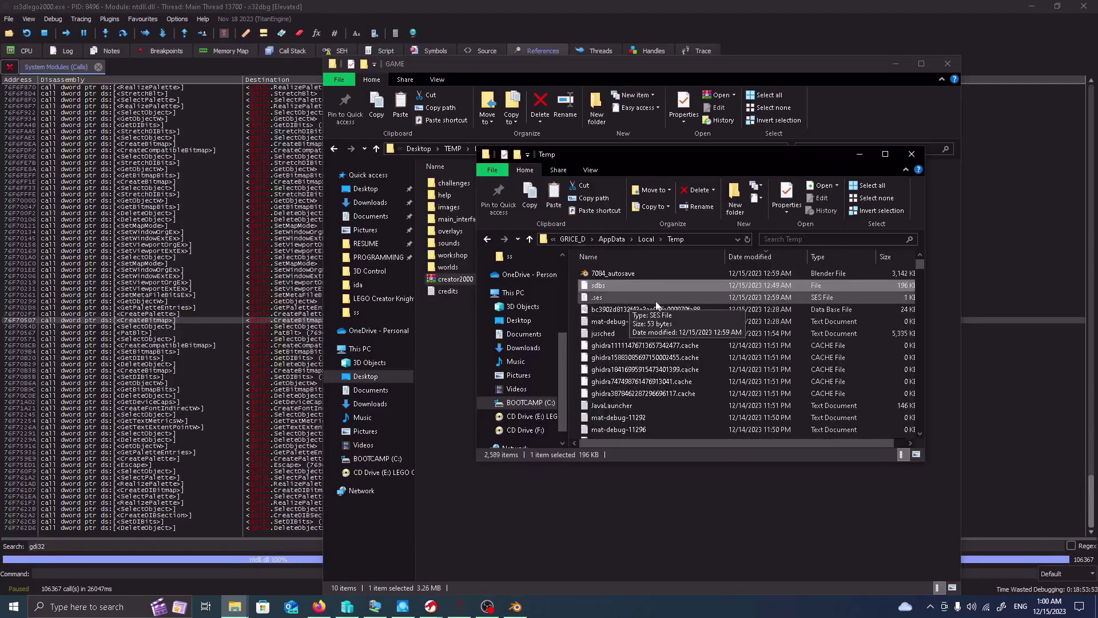
pyautogui.scroll(-20, 675, 309)
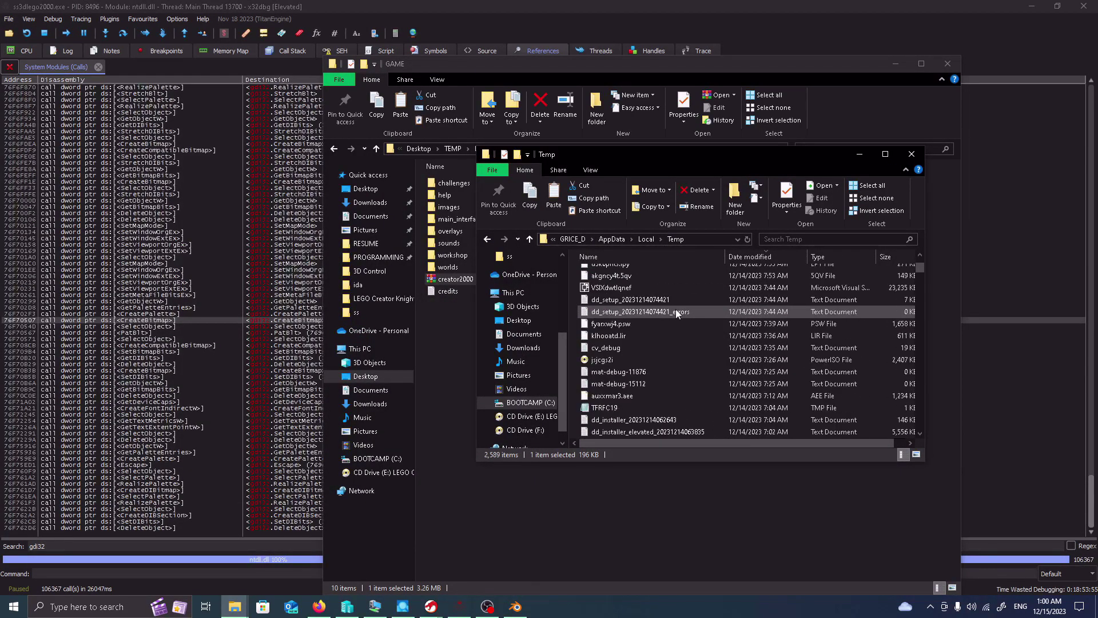
pyautogui.scroll(-20, 676, 312)
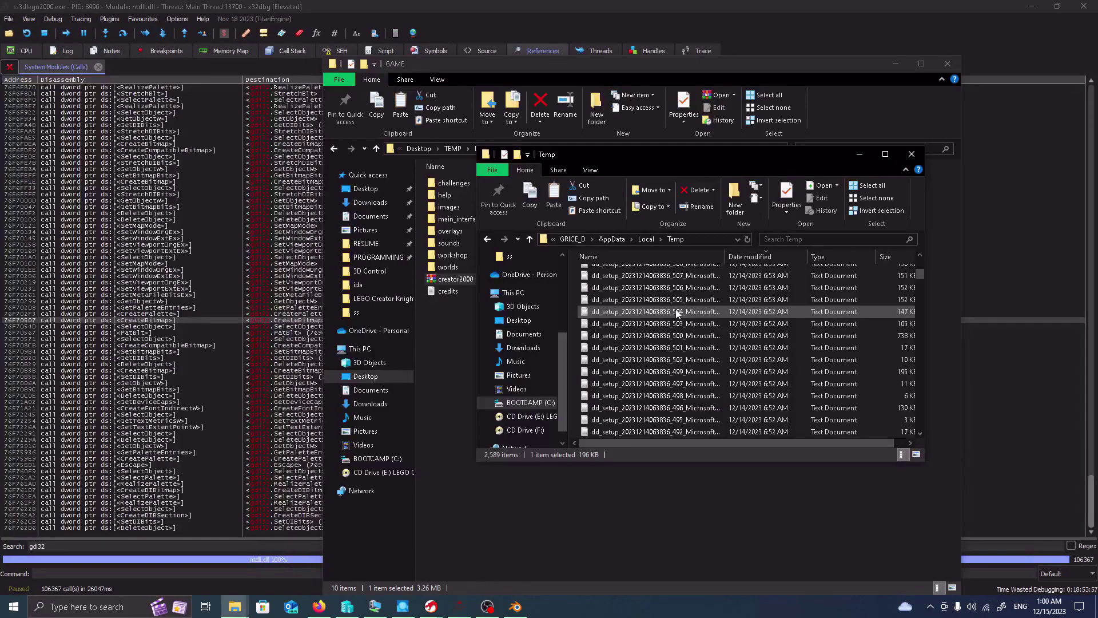
pyautogui.scroll(-20, 676, 313)
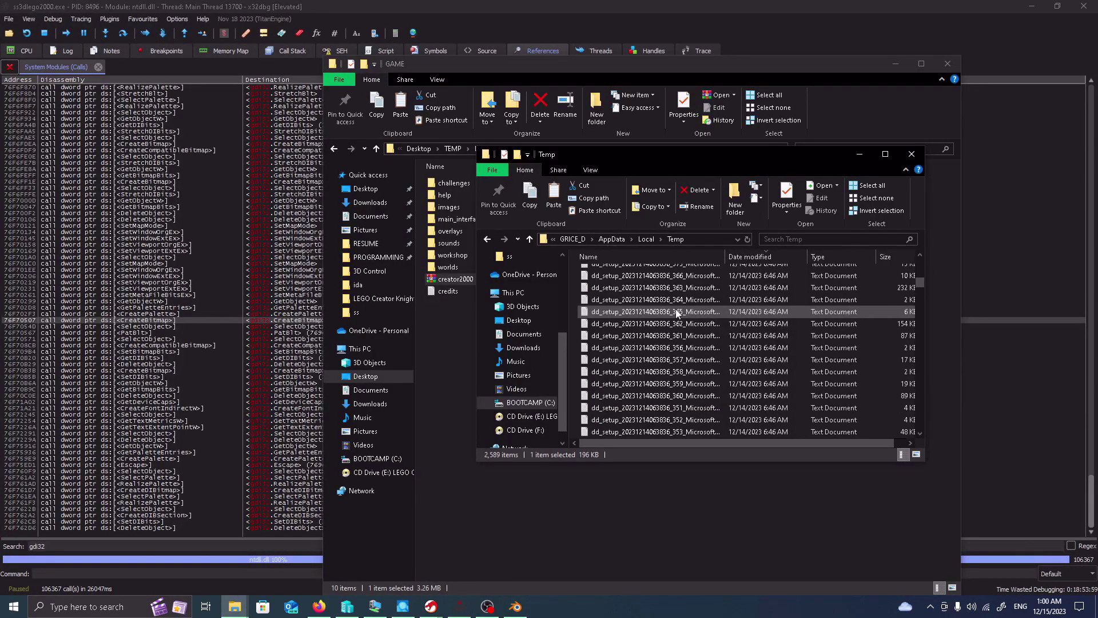
pyautogui.moveTo(919, 284); pyautogui.dragTo(927, 399)
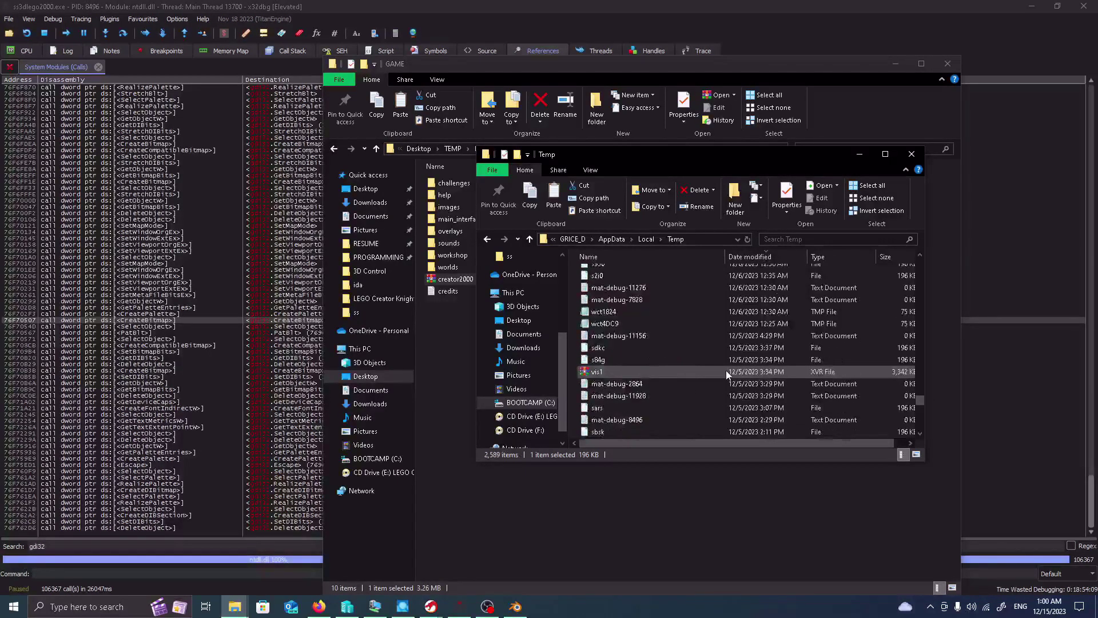
pyautogui.click(724, 373)
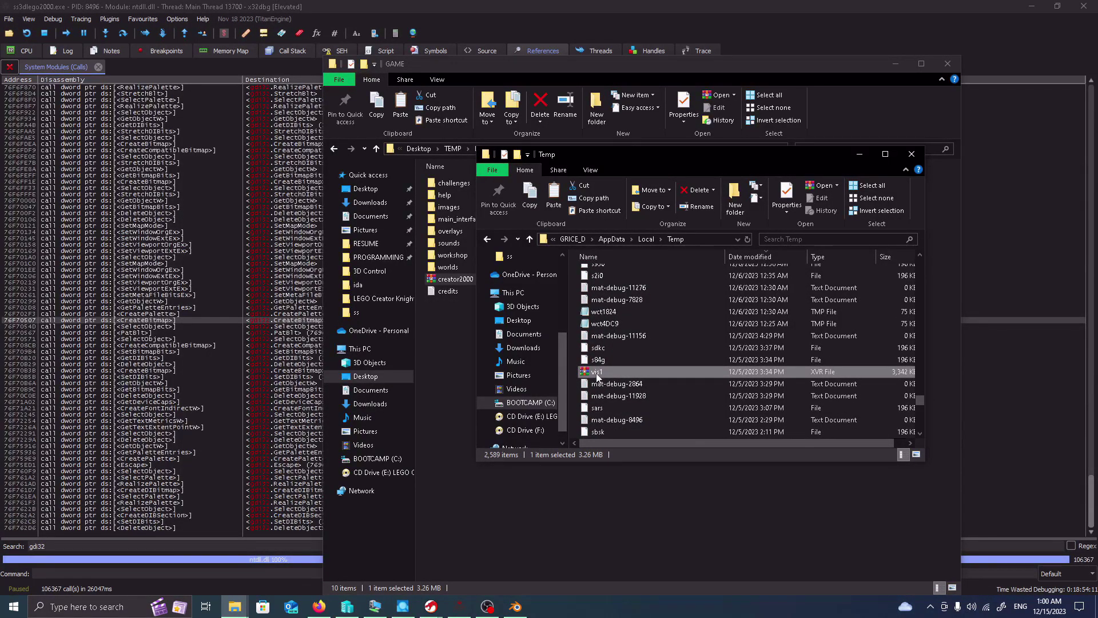
# - Compare vis1 with creator2000 in the GAME folder, leave GAME for its parent folder and minimize the Explorer window
pyautogui.moveTo(650, 152); pyautogui.dragTo(385, 367)
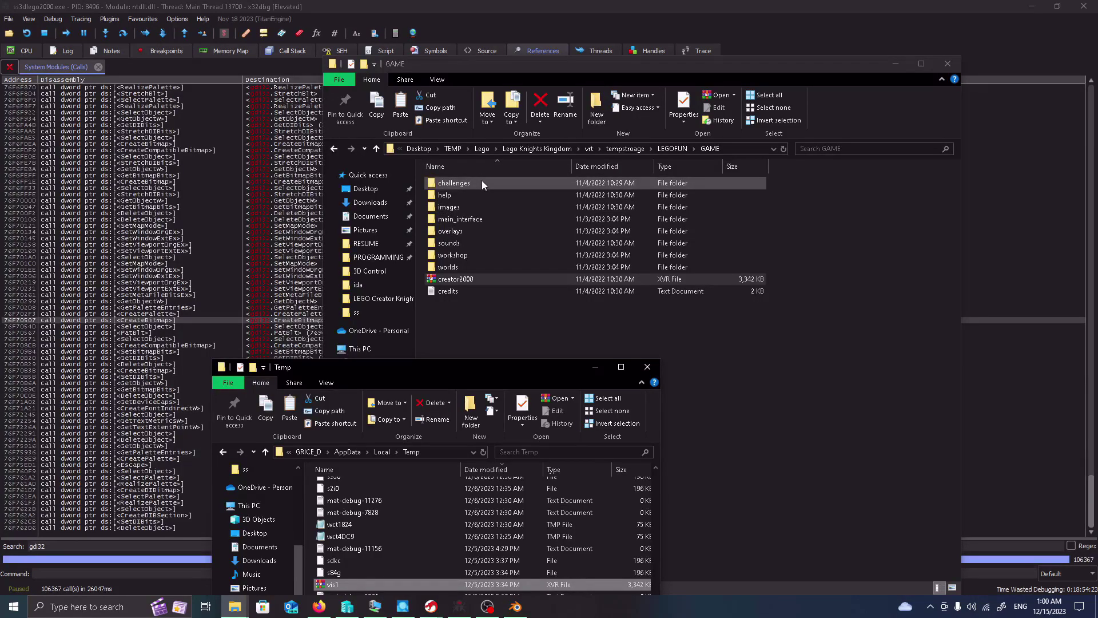
pyautogui.click(596, 372)
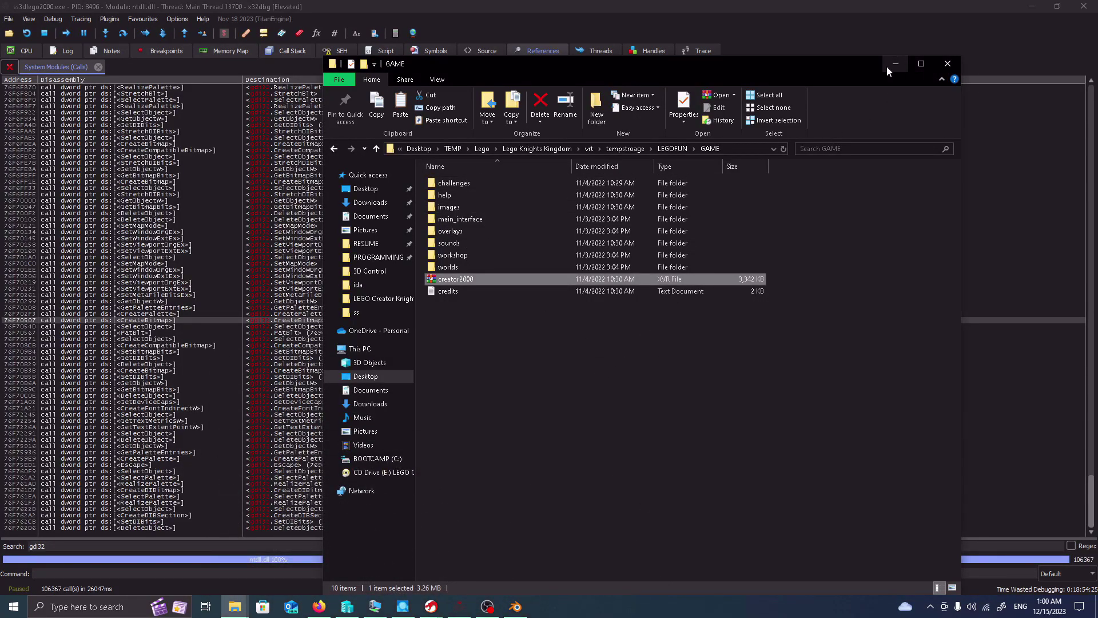
pyautogui.click(542, 355)
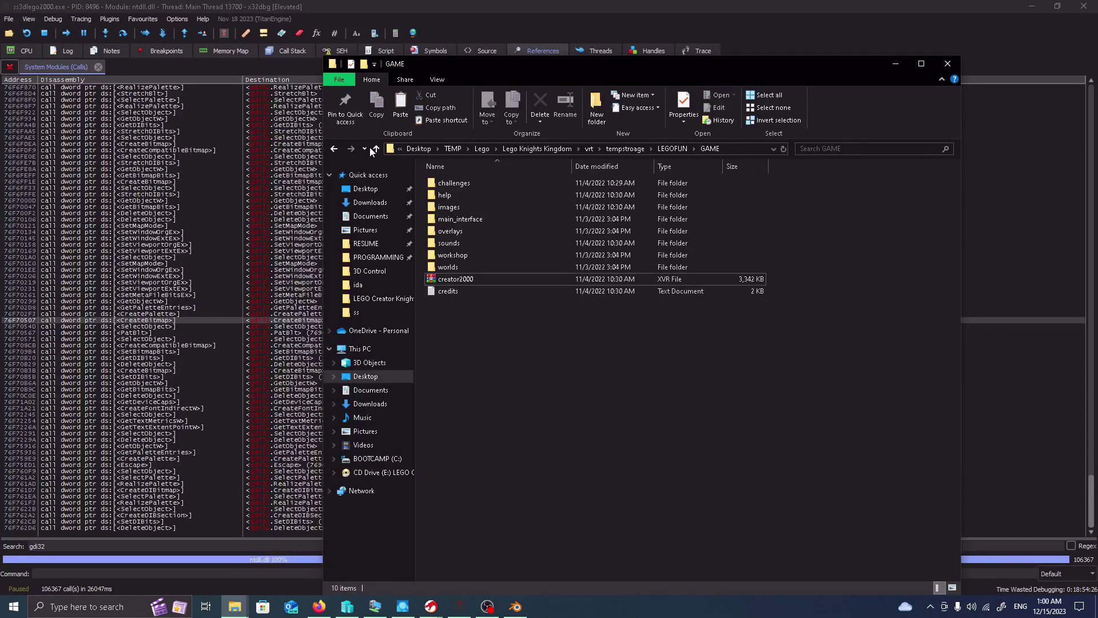
pyautogui.click(332, 149)
pyautogui.click(896, 64)
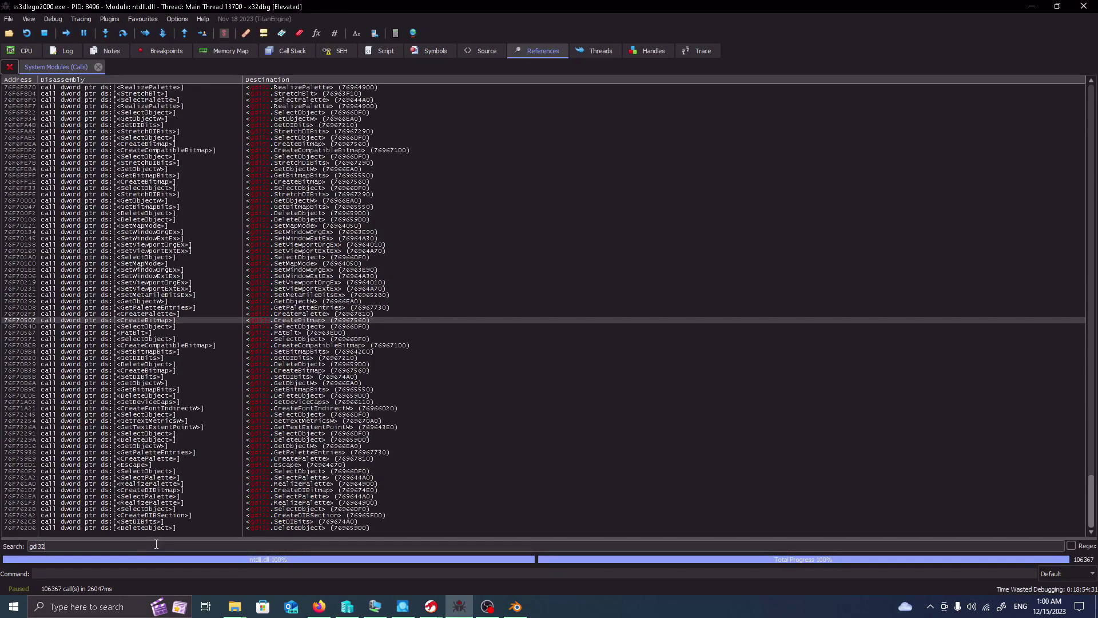
# - Filter the system-module calls for gdi32full and sort them by address in descending order
pyautogui.write('full')
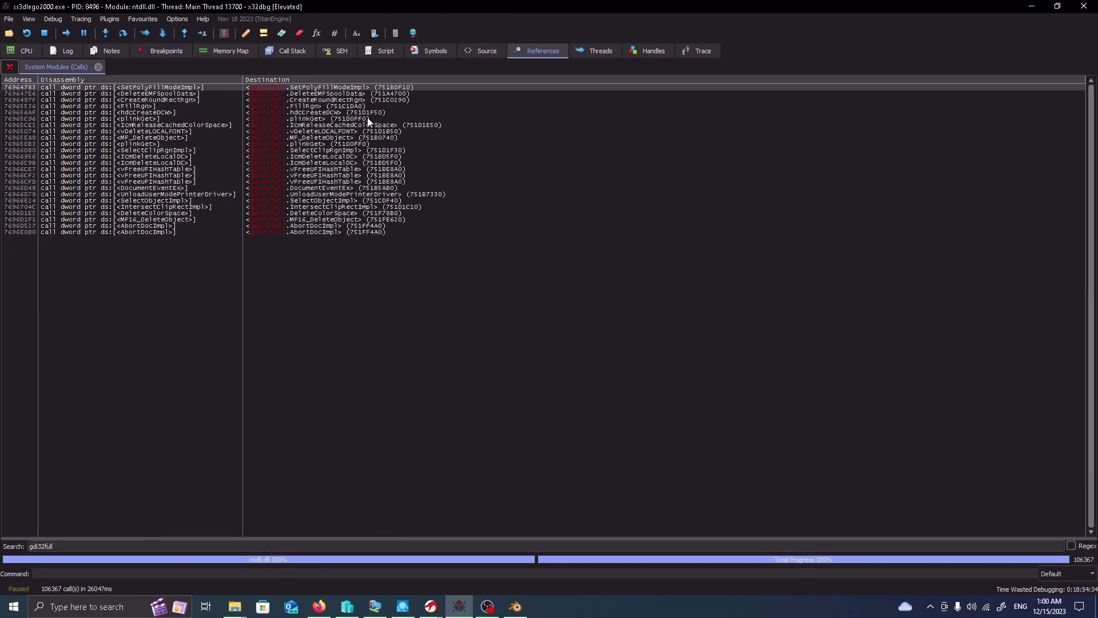
pyautogui.click(351, 81)
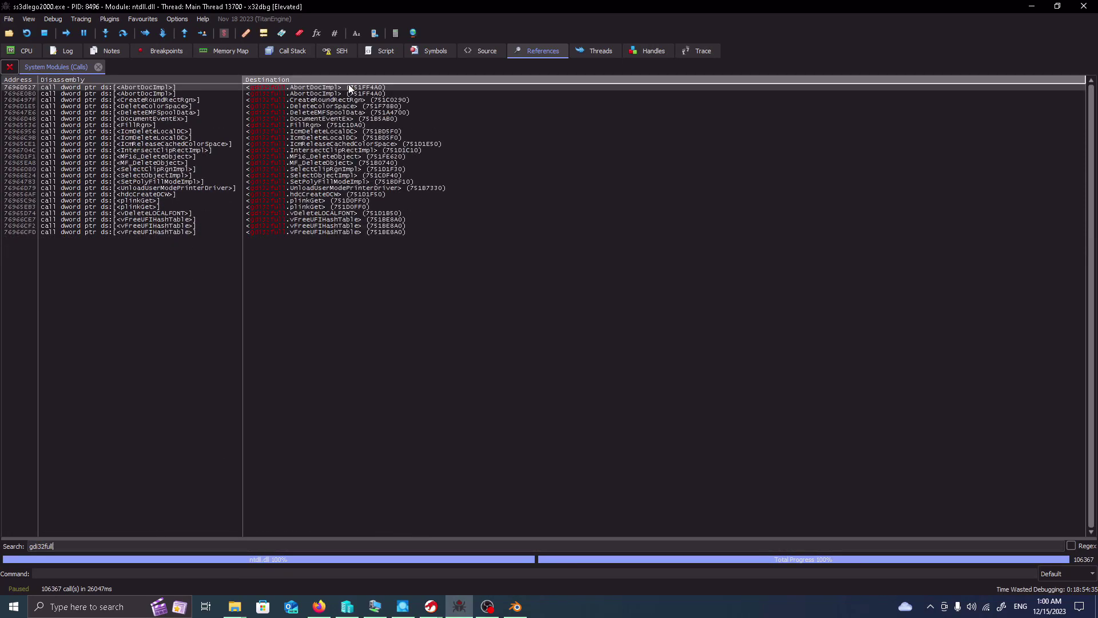
pyautogui.click(12, 82)
pyautogui.click(12, 82)
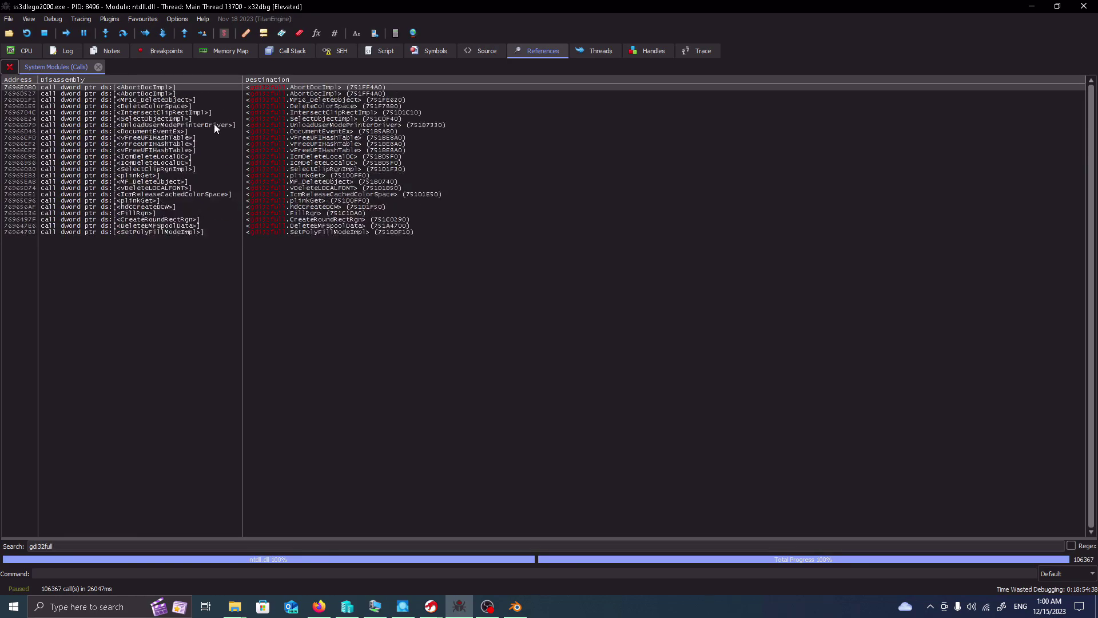
# - Examine the gdi32full calls, highlighting entries such as MF16_DeleteObject, SetPolyFillModeImpl, vDeleteLOCALFONT and vFreeUFIHashTable
pyautogui.click(327, 94)
pyautogui.click(338, 101)
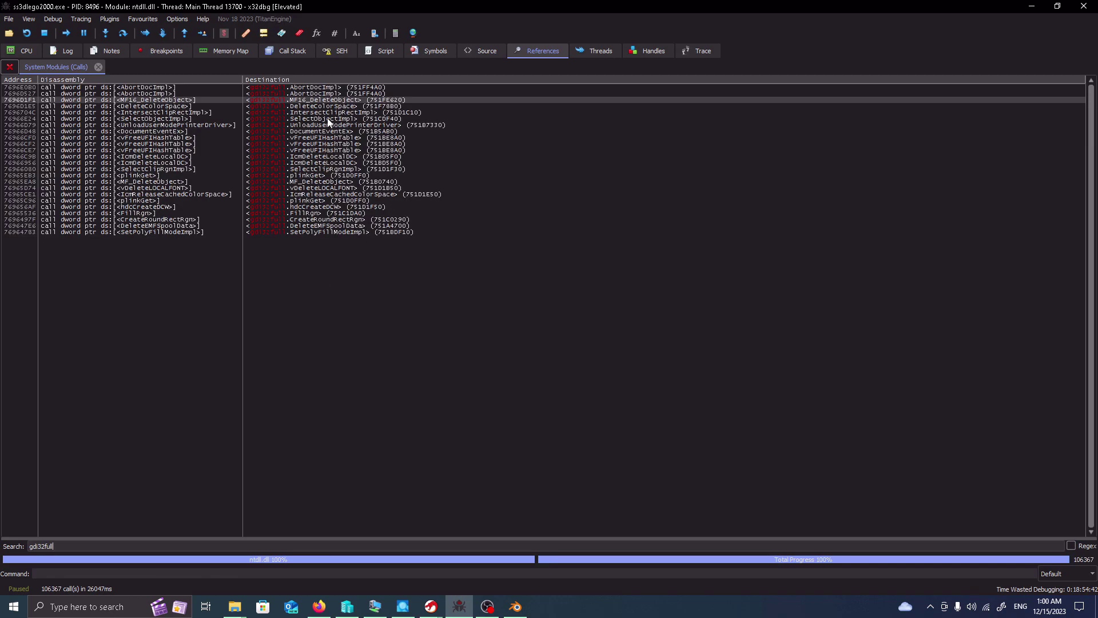
pyautogui.click(325, 233)
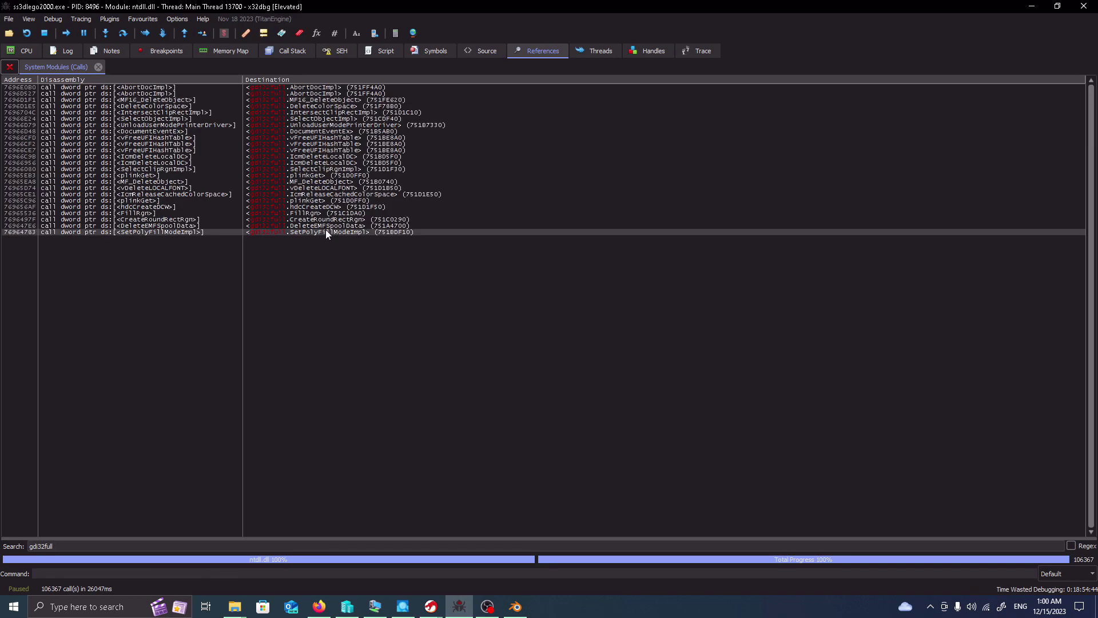
pyautogui.click(325, 226)
pyautogui.click(325, 213)
pyautogui.click(318, 187)
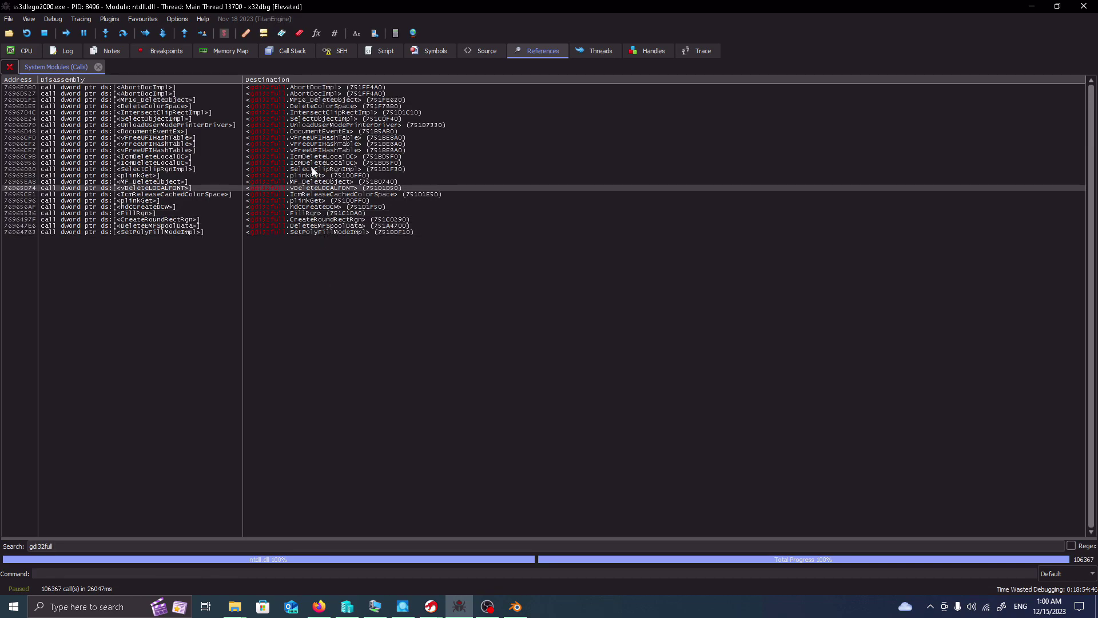
pyautogui.click(323, 155)
pyautogui.click(332, 100)
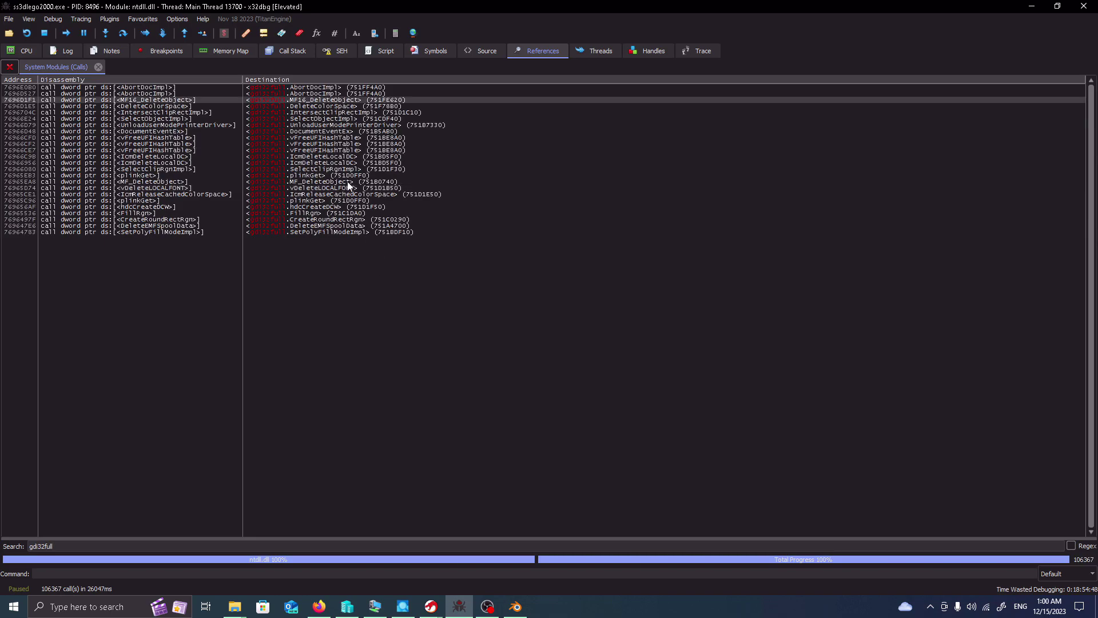
pyautogui.click(348, 139)
# - Replace the gdi32full filter on the system-module calls with mfc42
pyautogui.doubleClick(62, 547)
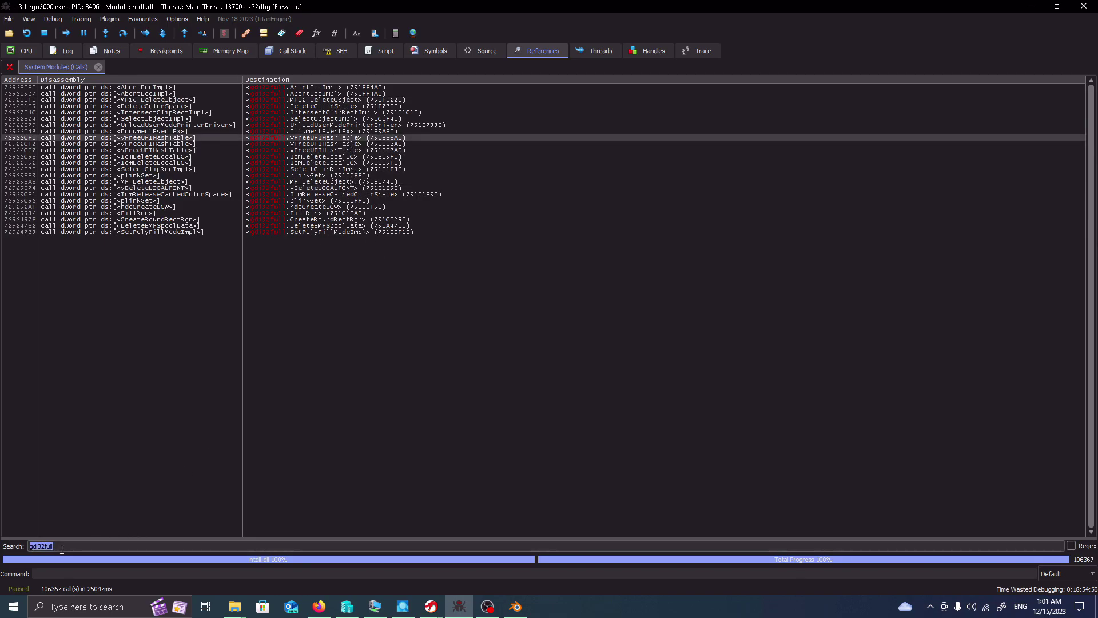
pyautogui.press('BackSpace')
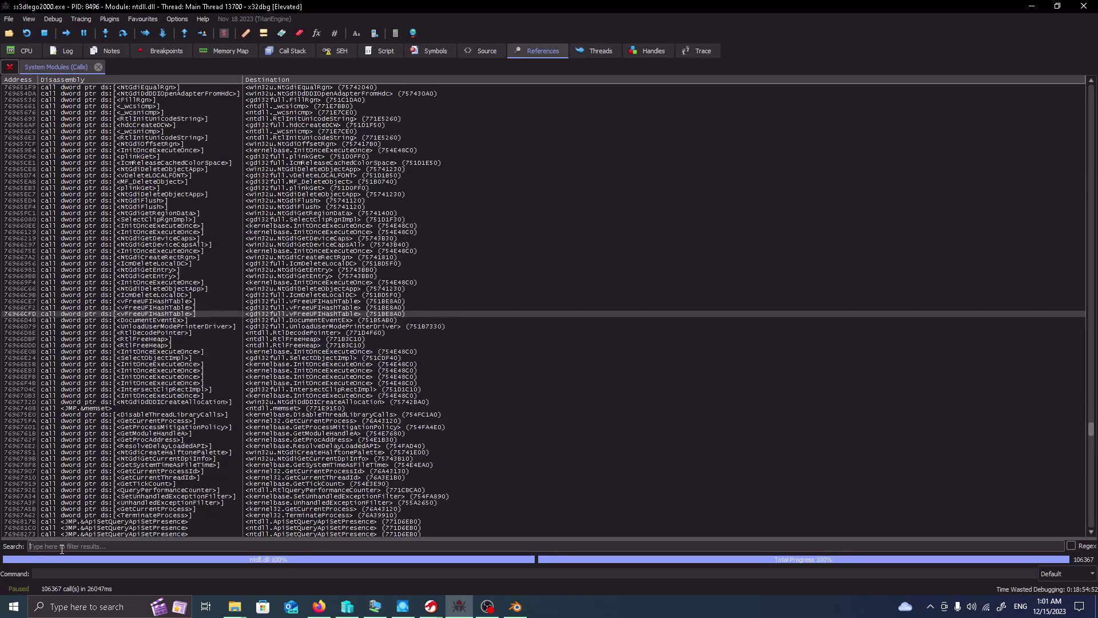
pyautogui.write('mfc')
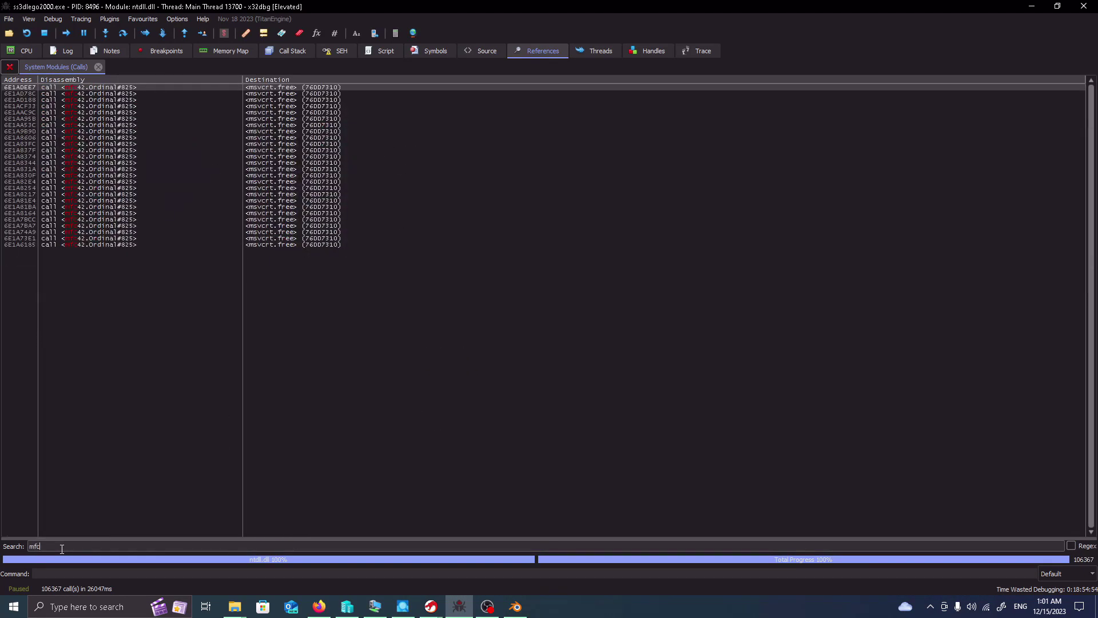
pyautogui.write('42')
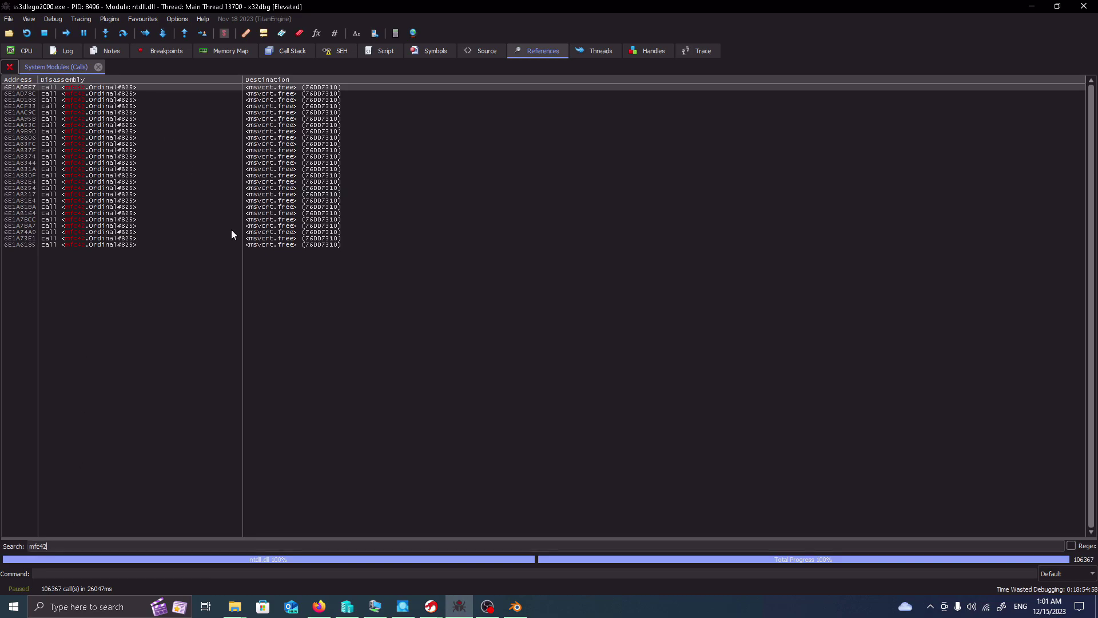
# - Switch to the LEGOFUN Explorer window, go back to tempstroage, open its ss folder and select mfc42.dll
pyautogui.click(234, 605)
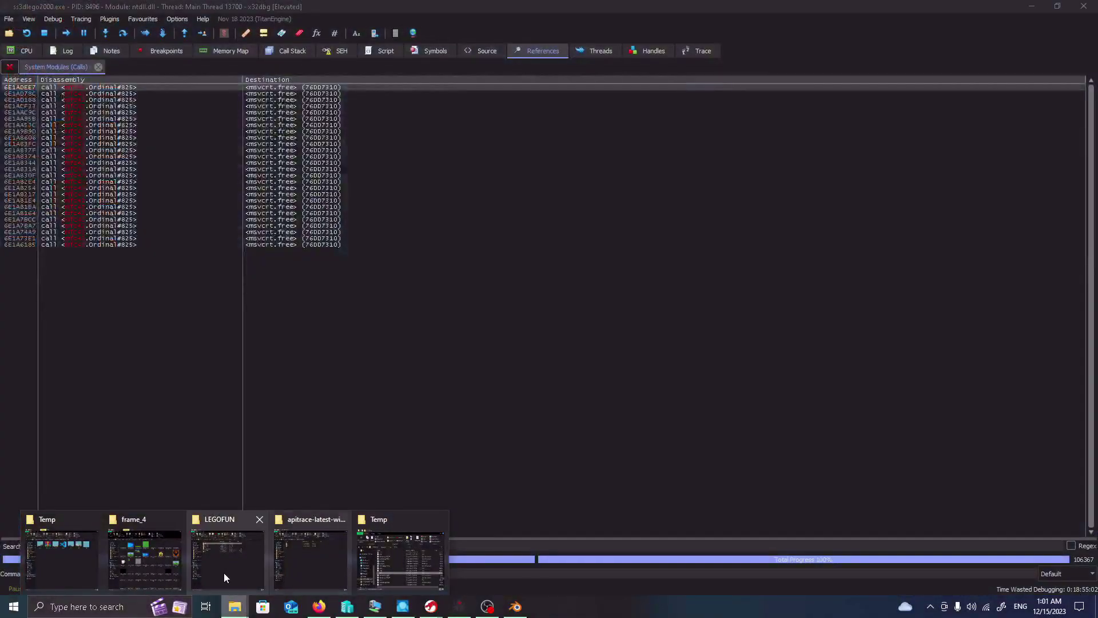
pyautogui.click(225, 569)
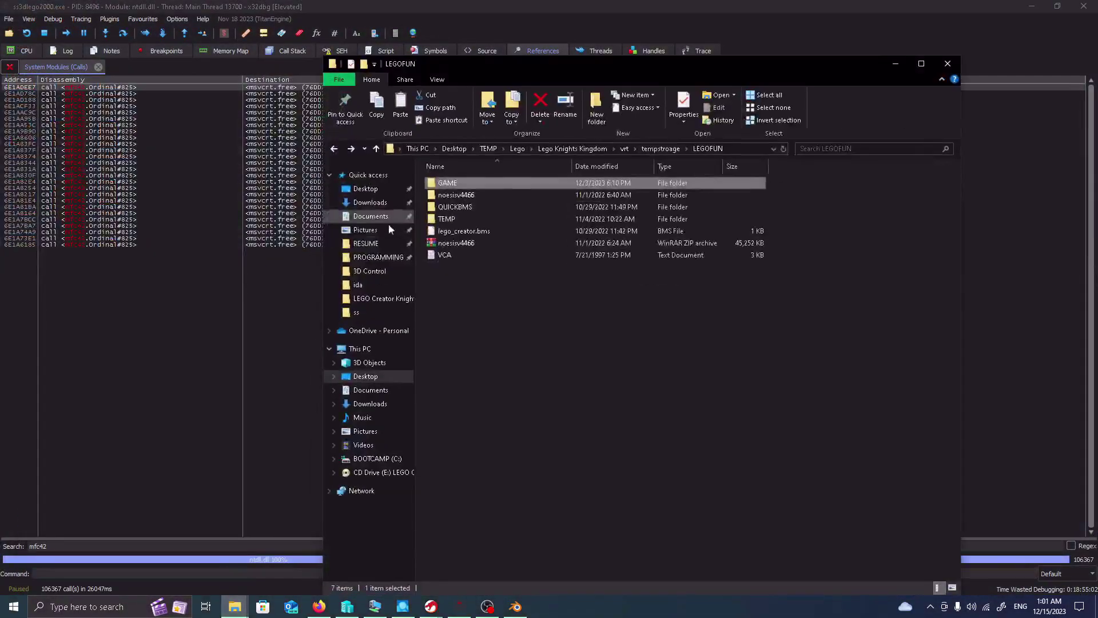
pyautogui.click(334, 149)
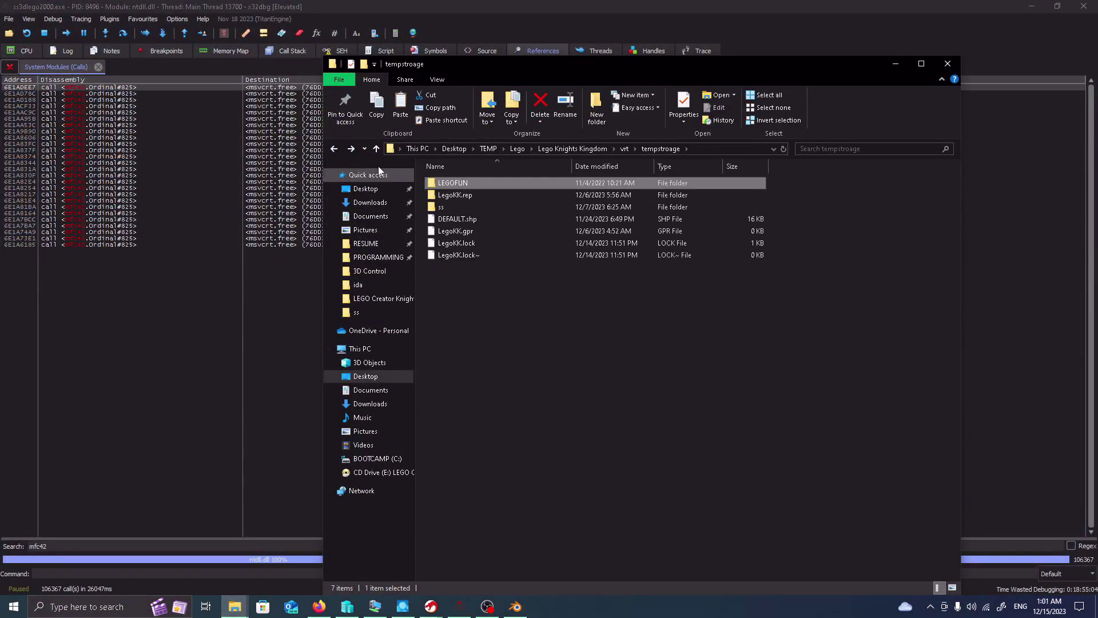
pyautogui.doubleClick(453, 207)
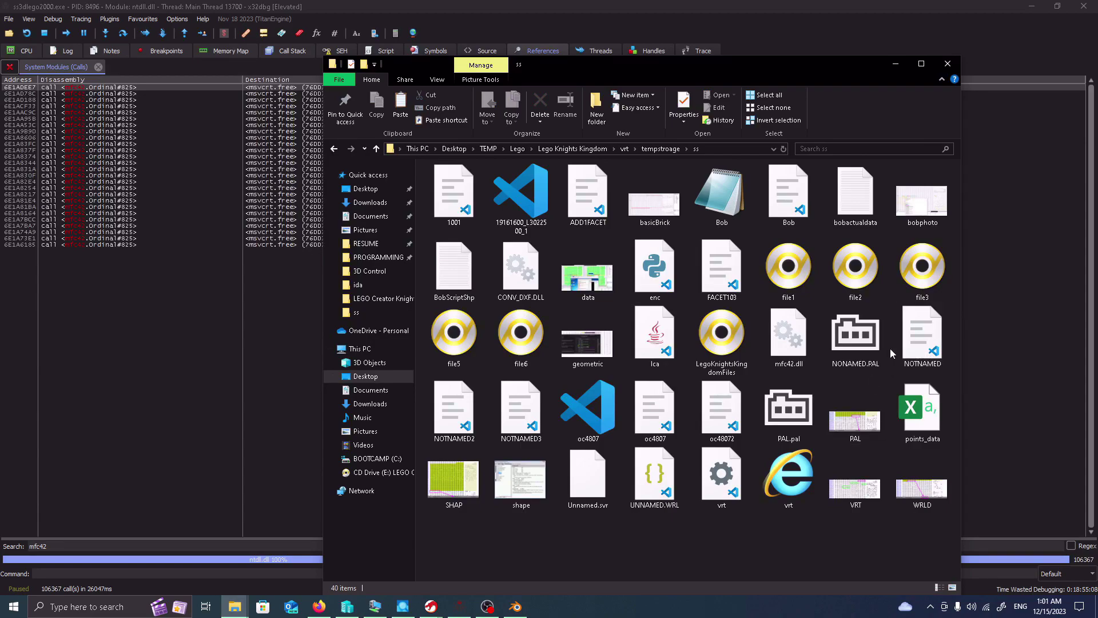
pyautogui.click(922, 337)
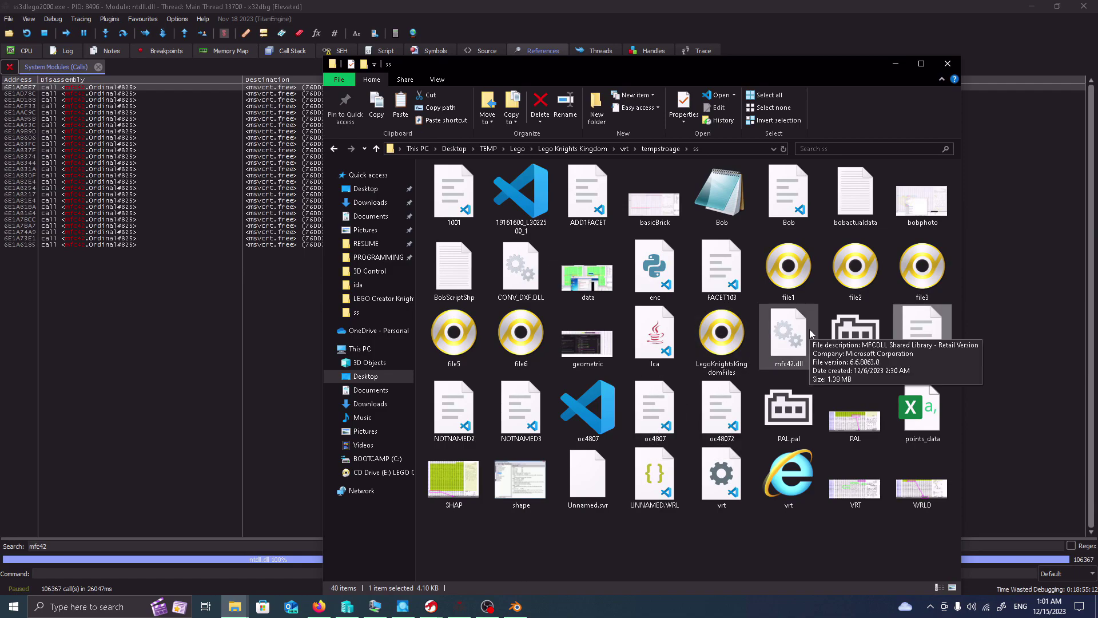
pyautogui.click(789, 334)
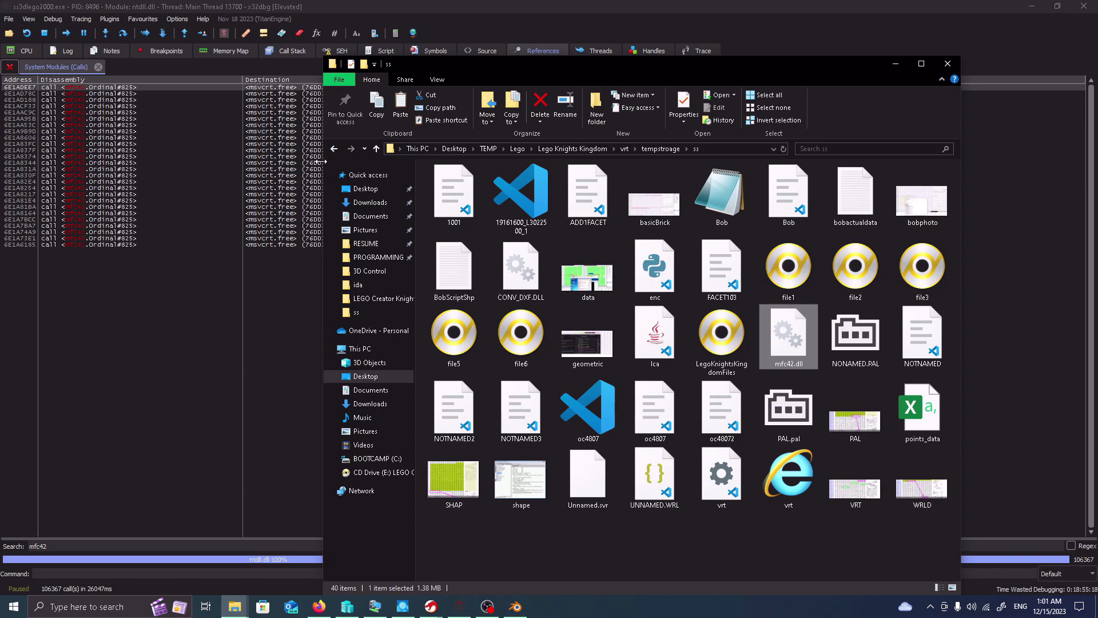
# - Browse to PROGRAMMING > THREEJS > LEGO, select mfc42_function_mappings, go back to THREEJS and minimize the Explorer window
pyautogui.click(378, 256)
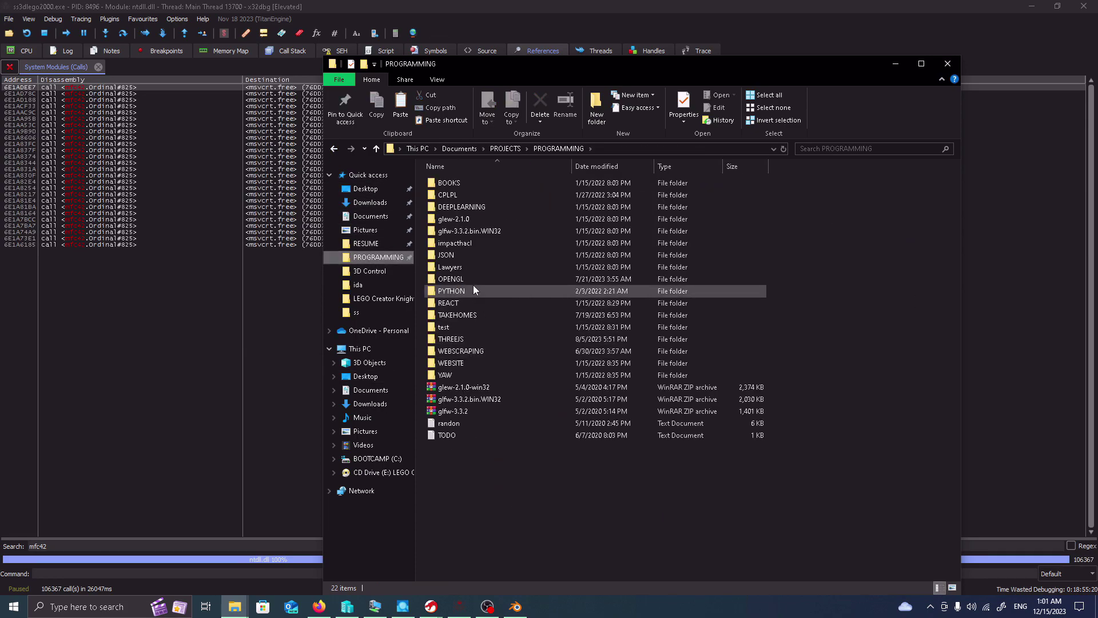
pyautogui.doubleClick(452, 339)
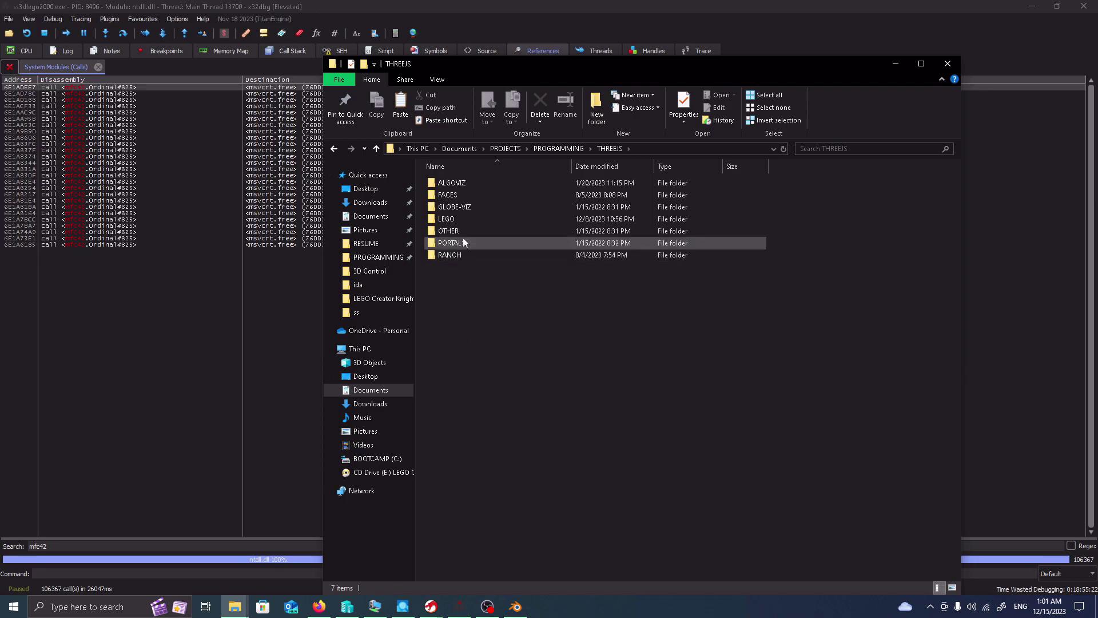
pyautogui.doubleClick(452, 218)
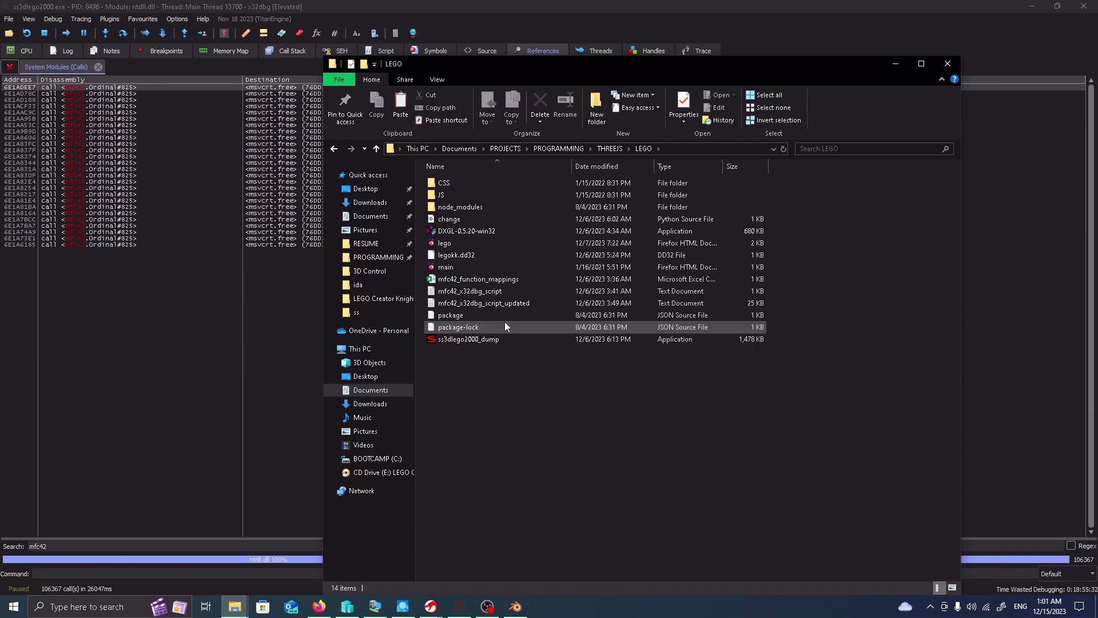
pyautogui.click(514, 280)
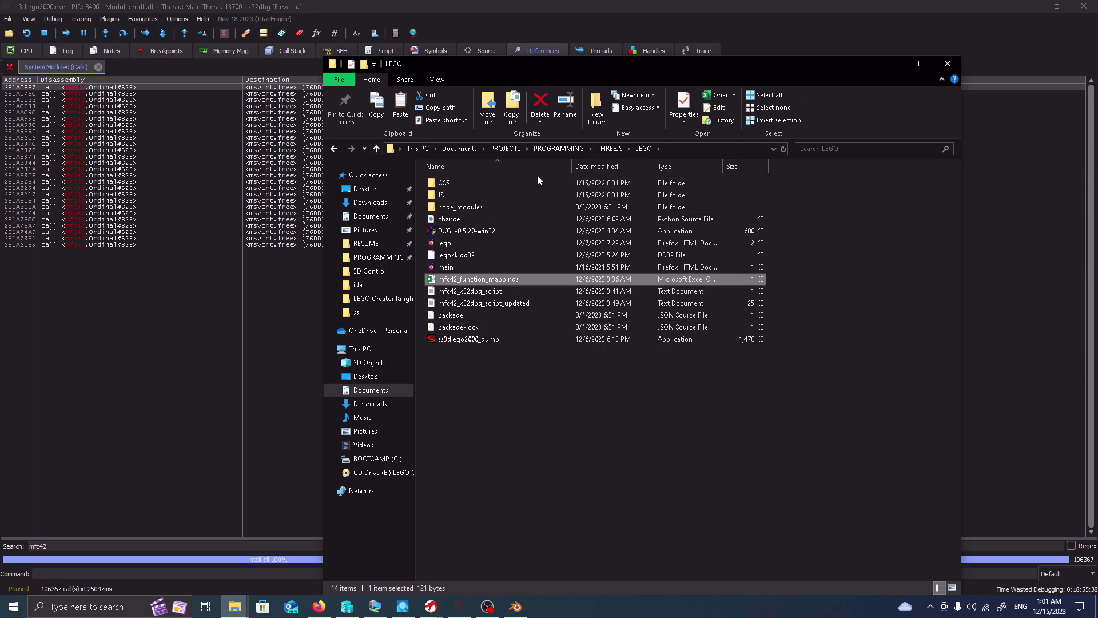
pyautogui.click(334, 149)
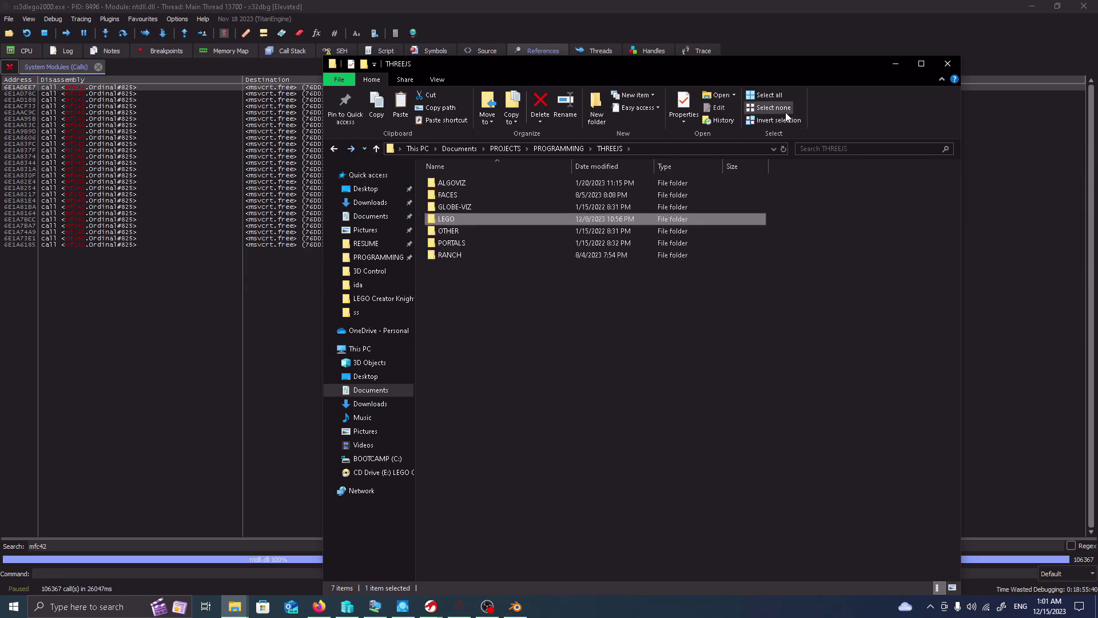
pyautogui.click(894, 64)
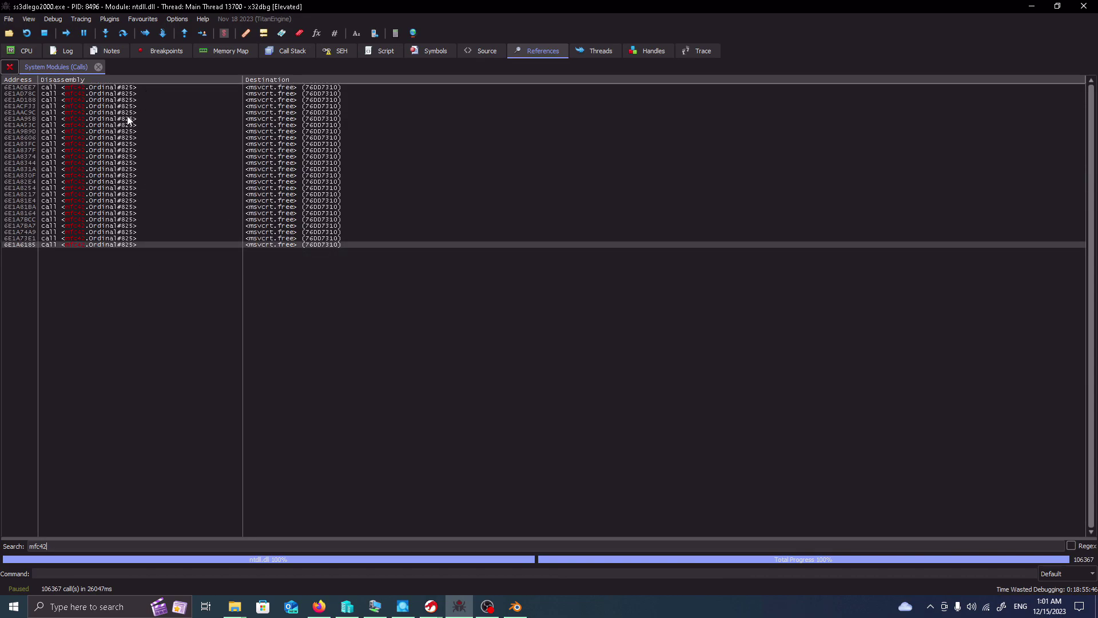
# - Close the system-module call results and search all modules for intermodular calls from the CPU view
pyautogui.click(98, 67)
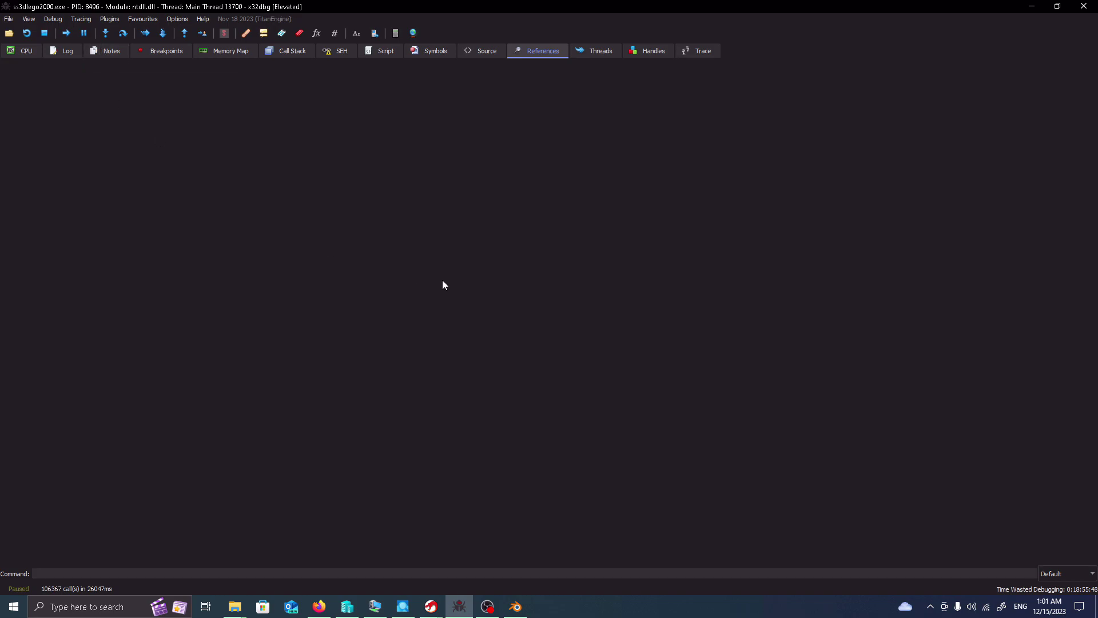
pyautogui.click(26, 52)
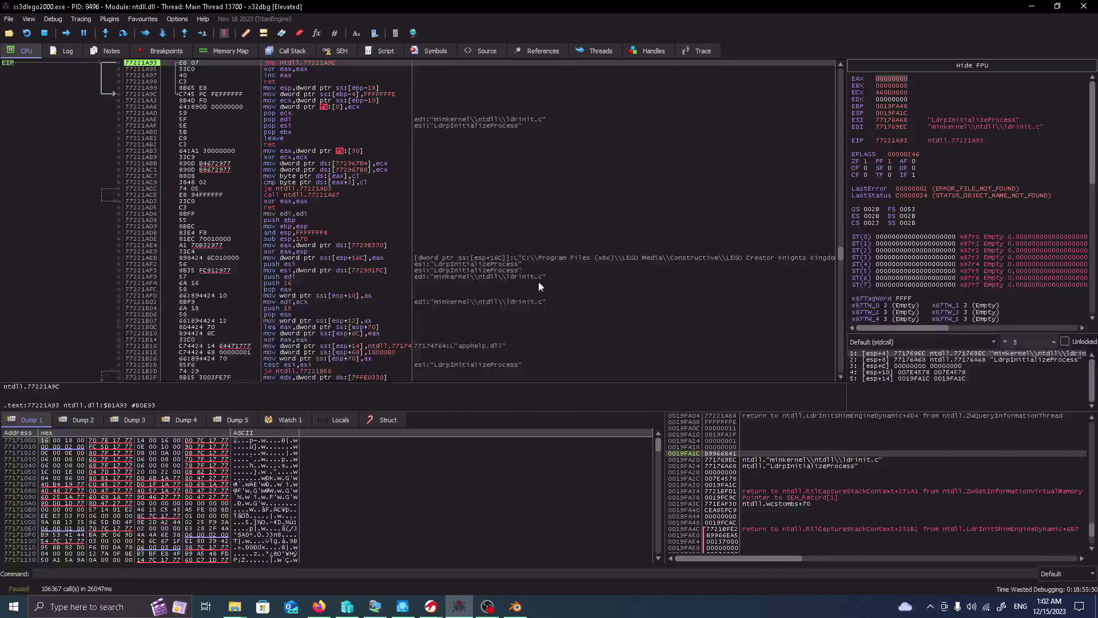
pyautogui.rightClick(600, 253)
pyautogui.moveTo(711, 231)
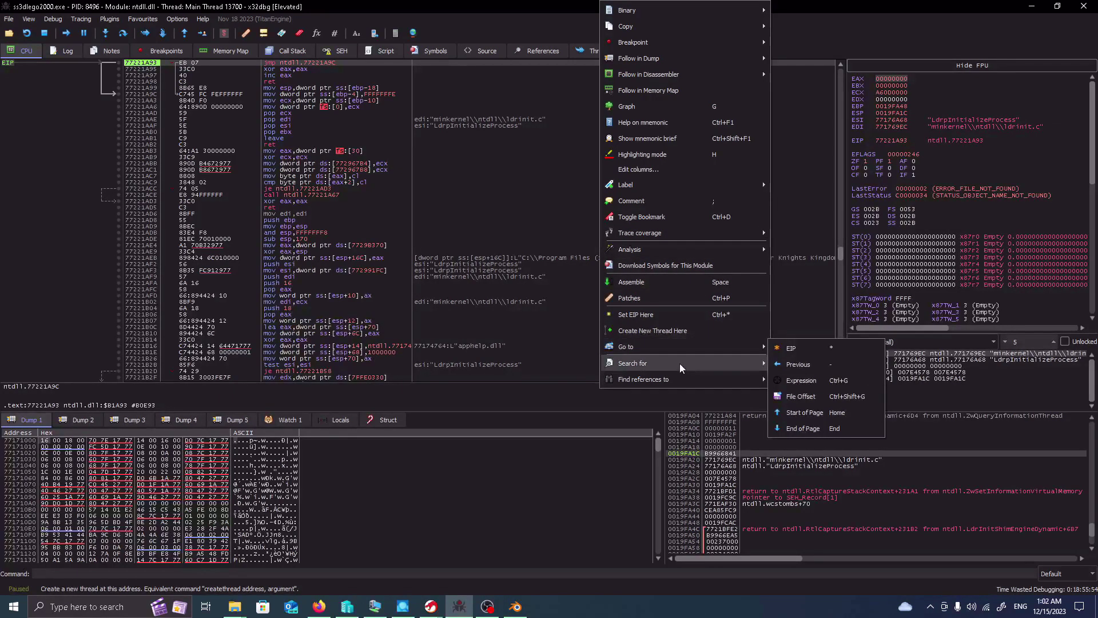
pyautogui.moveTo(727, 369)
pyautogui.moveTo(801, 429)
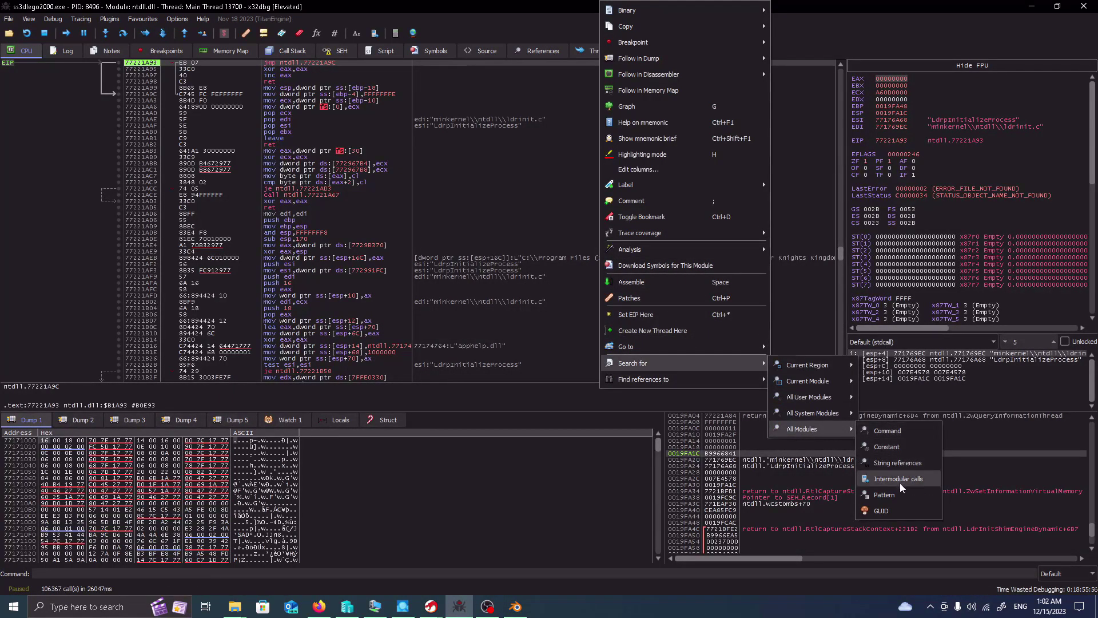
pyautogui.click(924, 480)
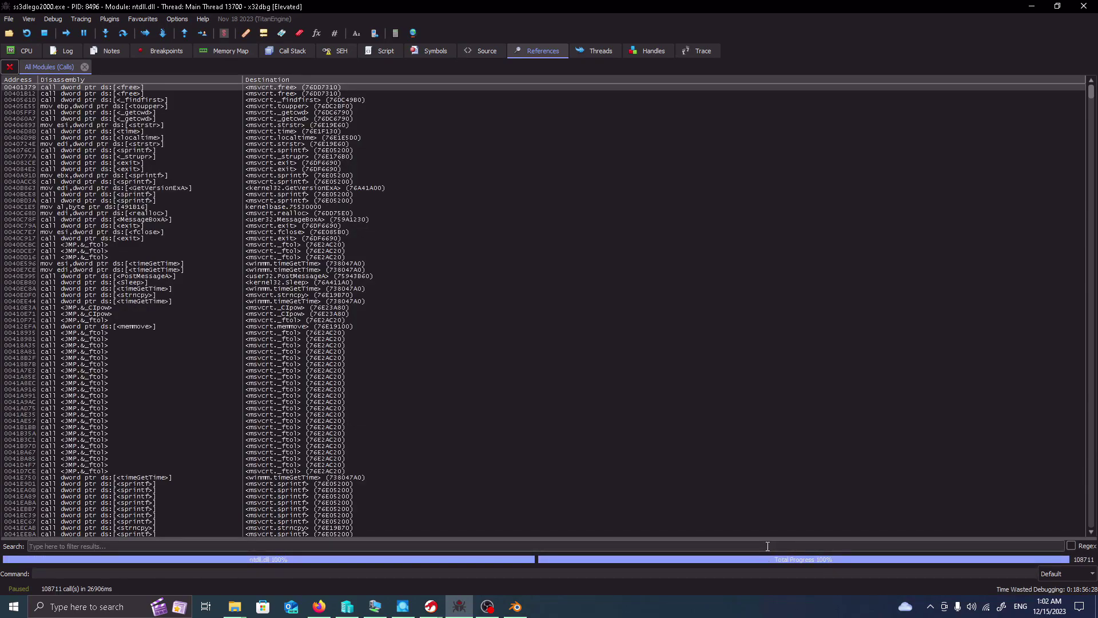
# - Filter the all-module calls by short terms such as gr, gm and gmr, clear the filter and return to the list's start
pyautogui.write('grmix')
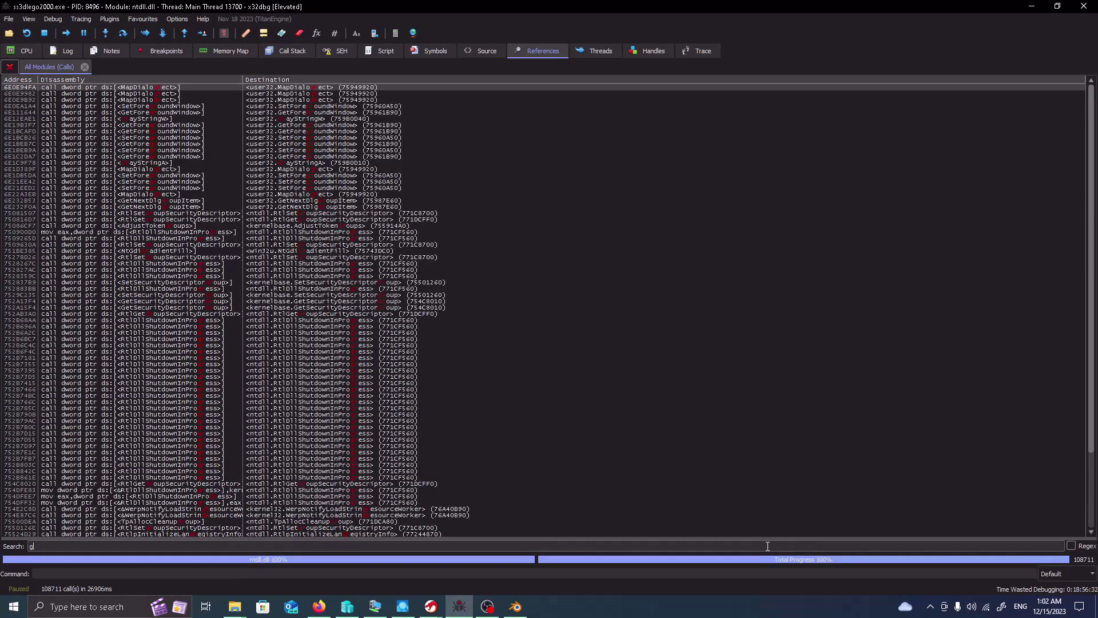
pyautogui.write('m')
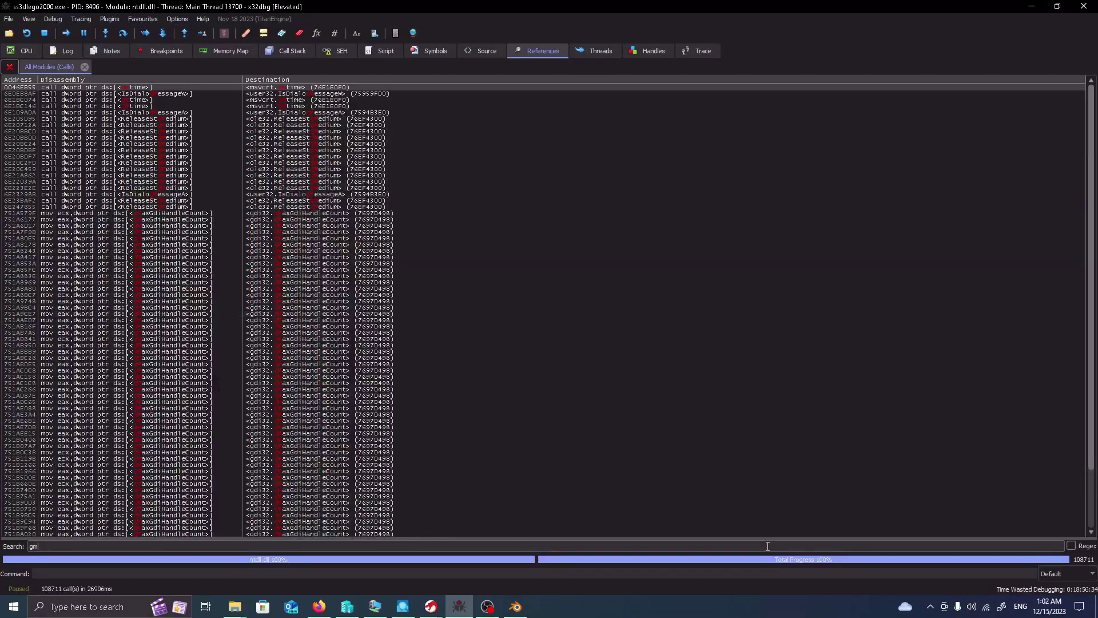
pyautogui.write('r')
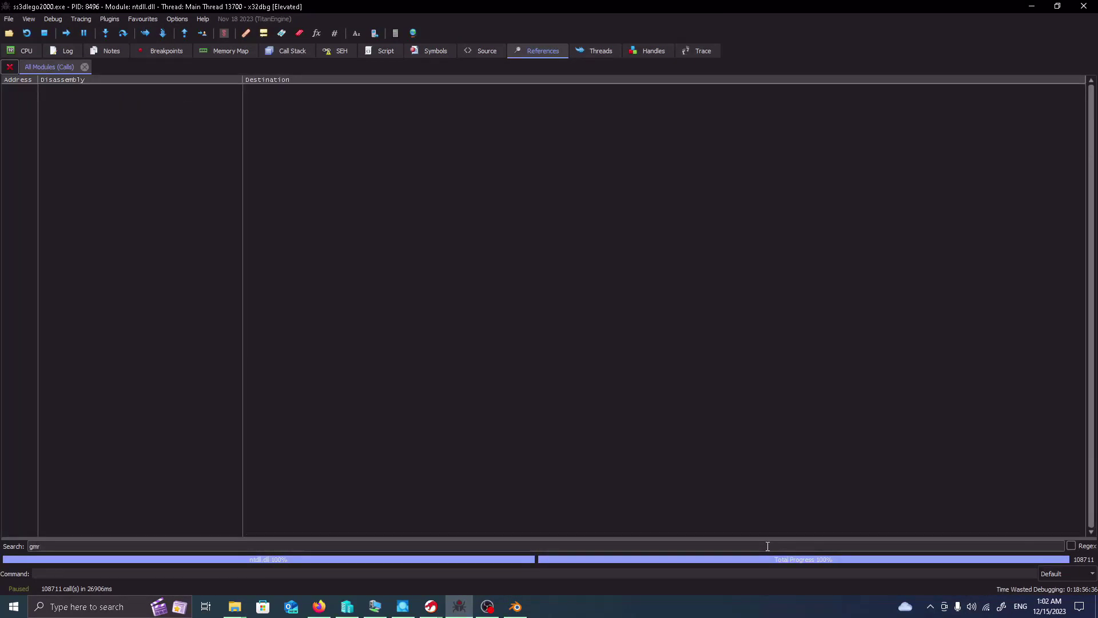
pyautogui.press('BackSpace')
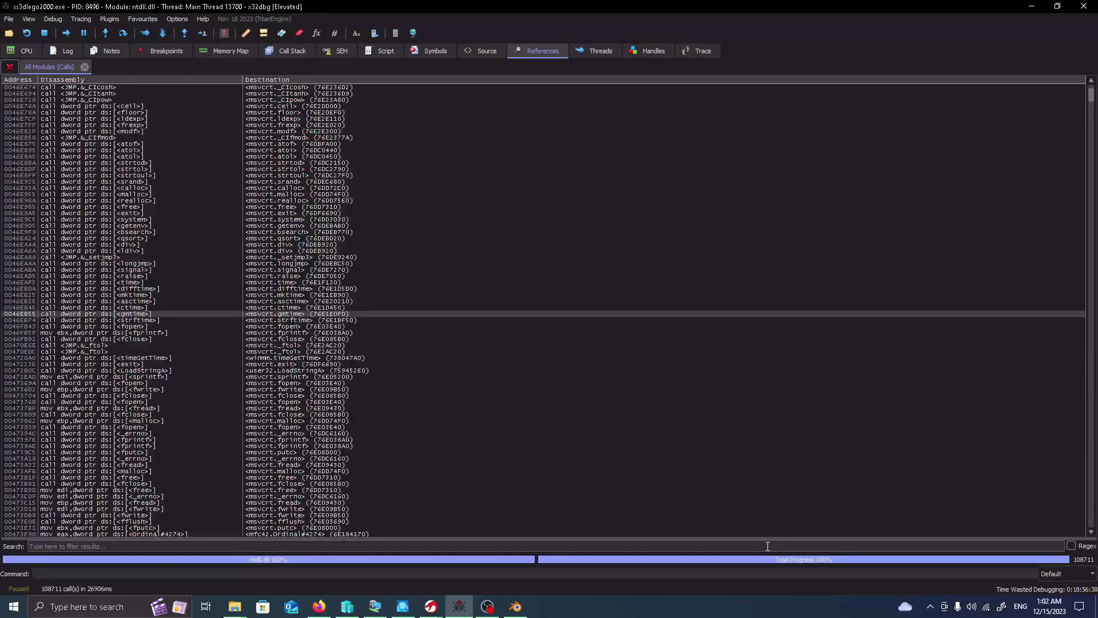
pyautogui.write('r')
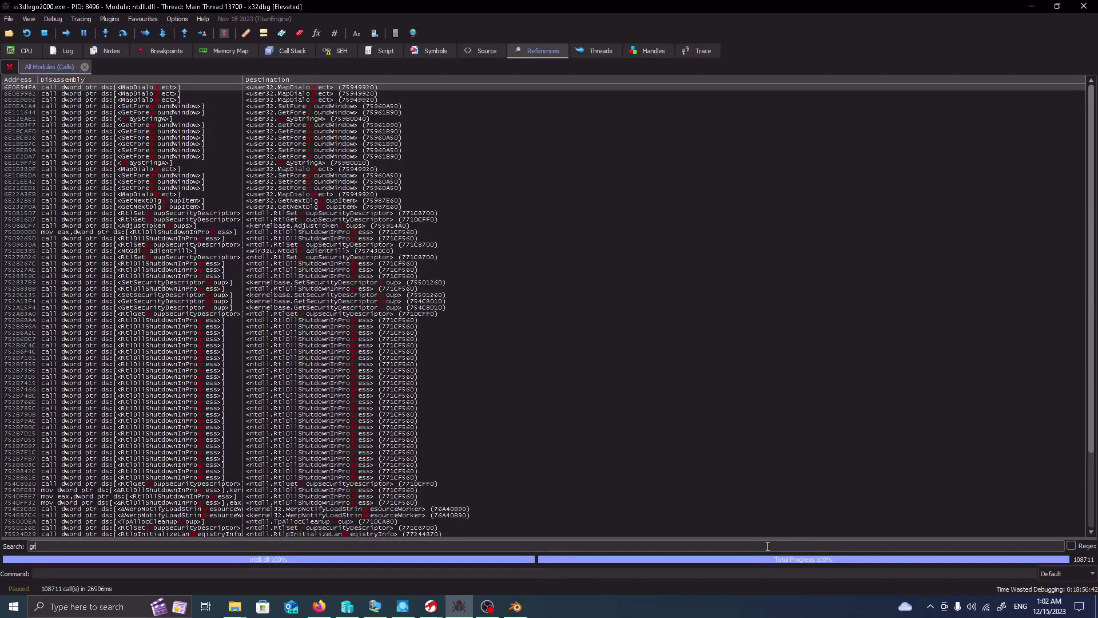
pyautogui.write('x')
pyautogui.press('BackSpace')
pyautogui.write('m')
pyautogui.press('BackSpace')
pyautogui.press('BackSpace')
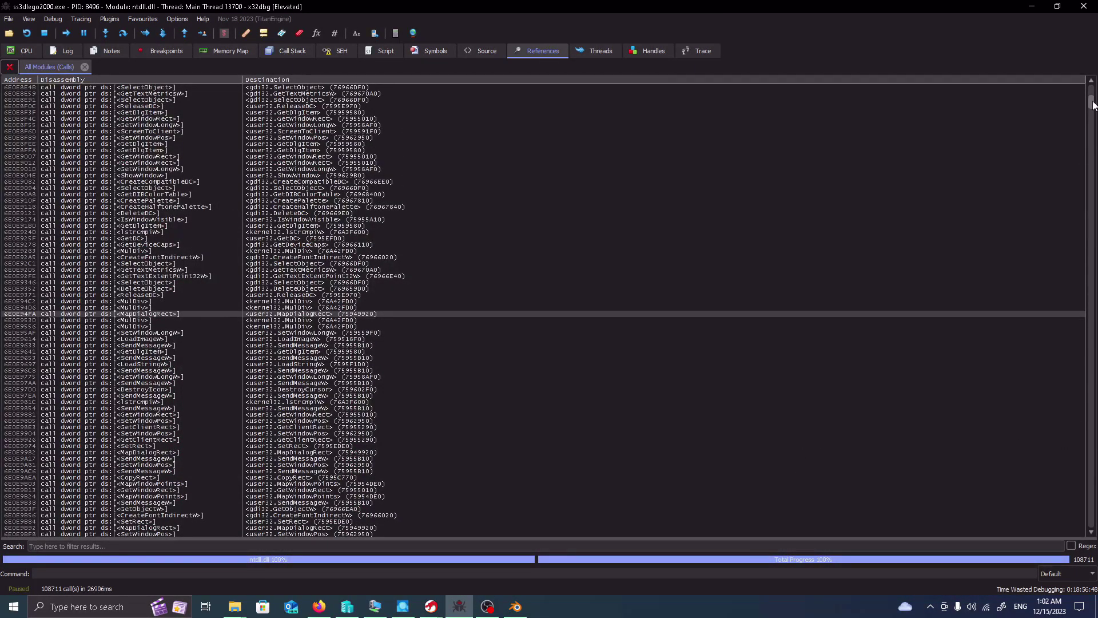
pyautogui.moveTo(1093, 105); pyautogui.dragTo(1093, 82)
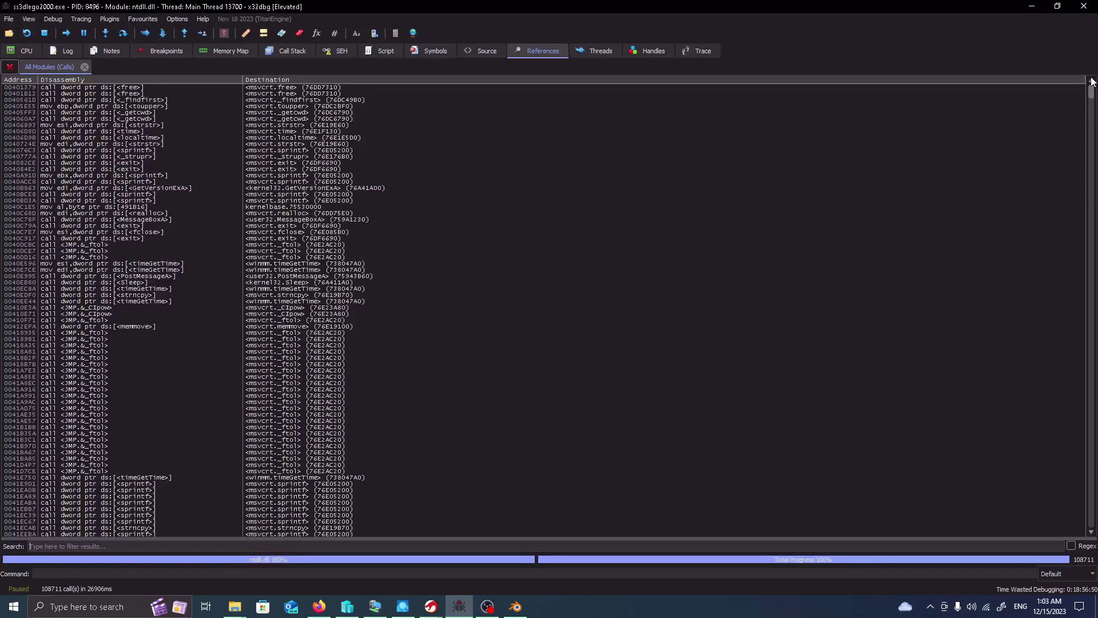
# - Filter the all-module calls with gri, shorten the filter to gr and examine the matching calls through the list's end
pyautogui.write('gri')
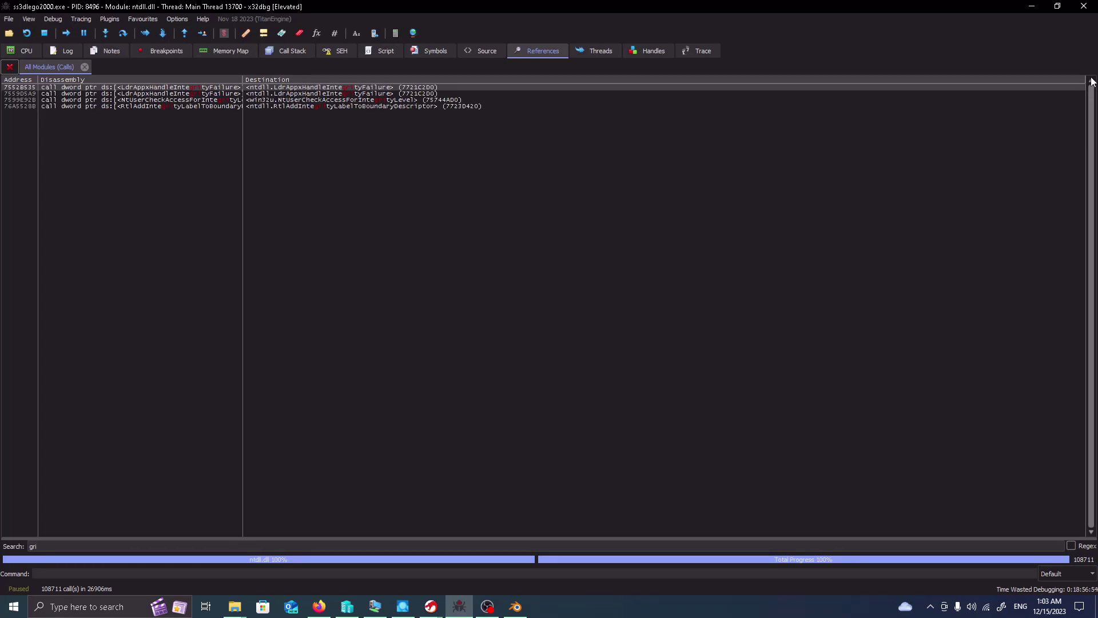
pyautogui.press('BackSpace')
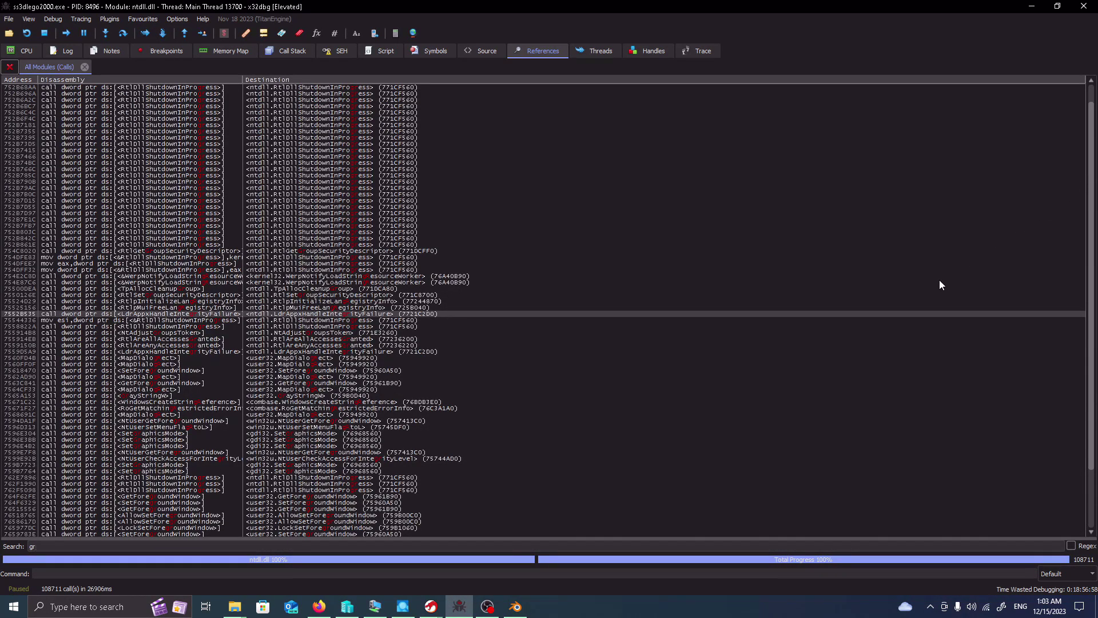
pyautogui.scroll(-10, 900, 321)
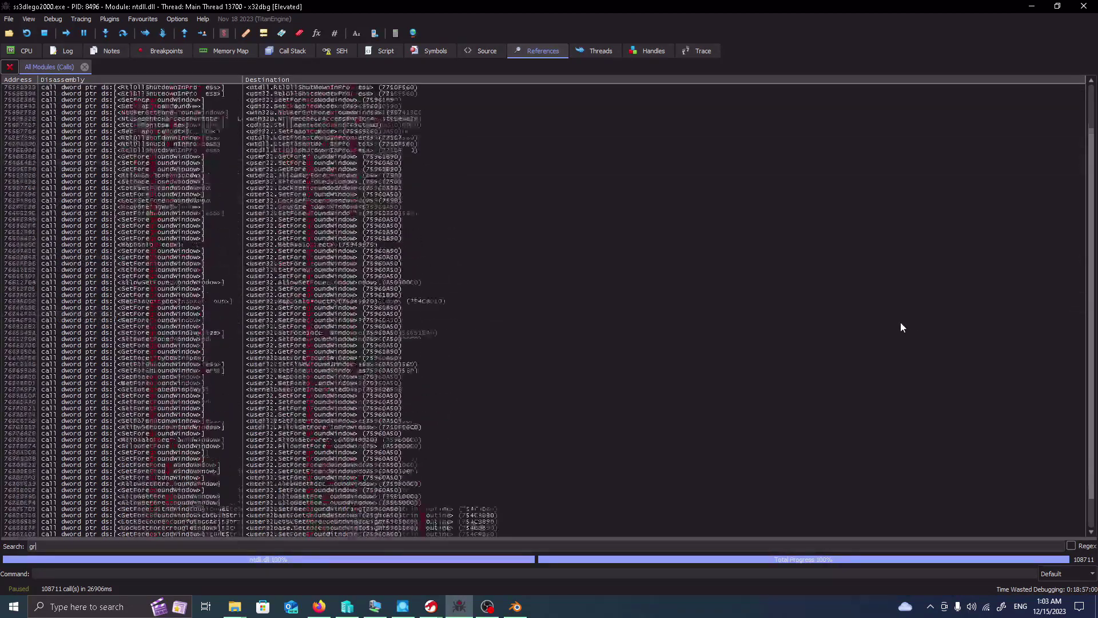
pyautogui.scroll(-5, 900, 321)
pyautogui.scroll(-5, 453, 331)
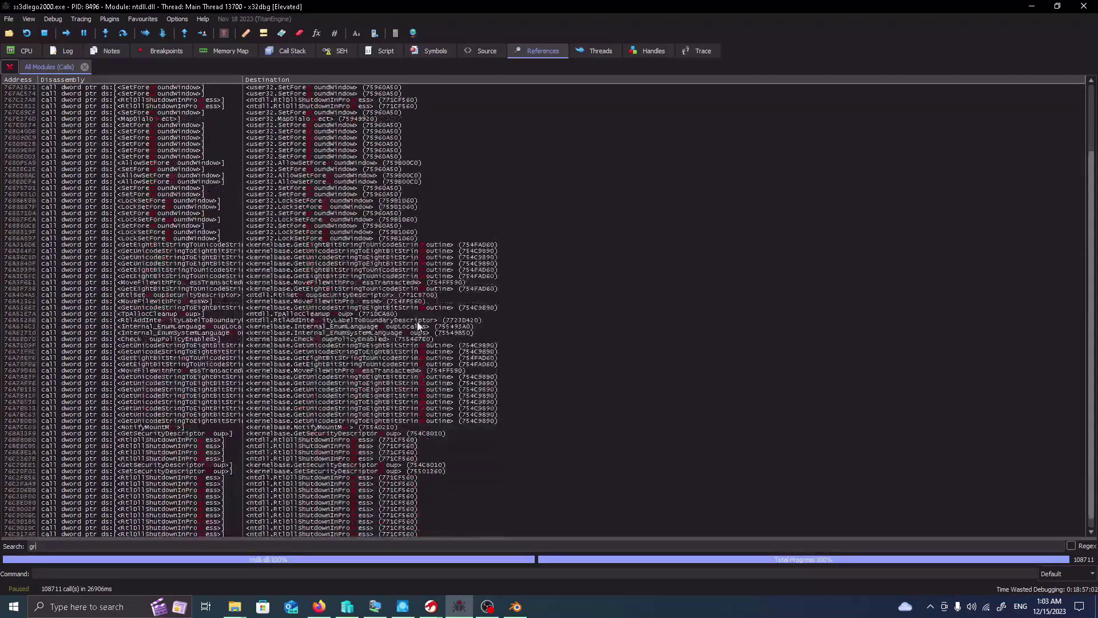
pyautogui.scroll(-6, 418, 326)
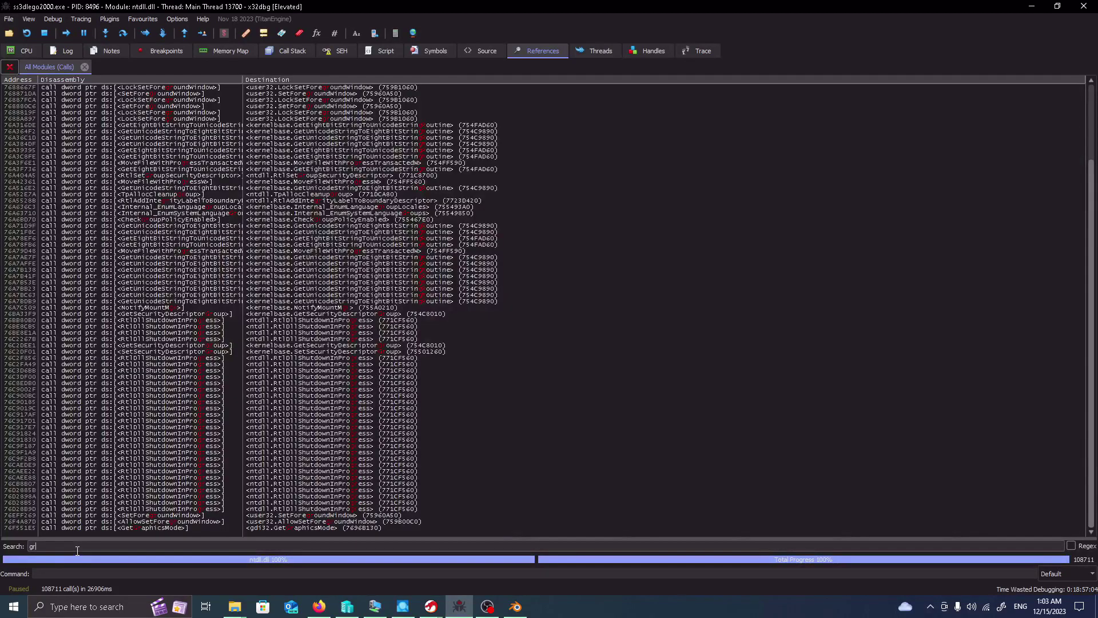
# - Examine the process's memory map, including the sections of ss3dlego2000.exe and the loaded system DLLs
pyautogui.click(228, 51)
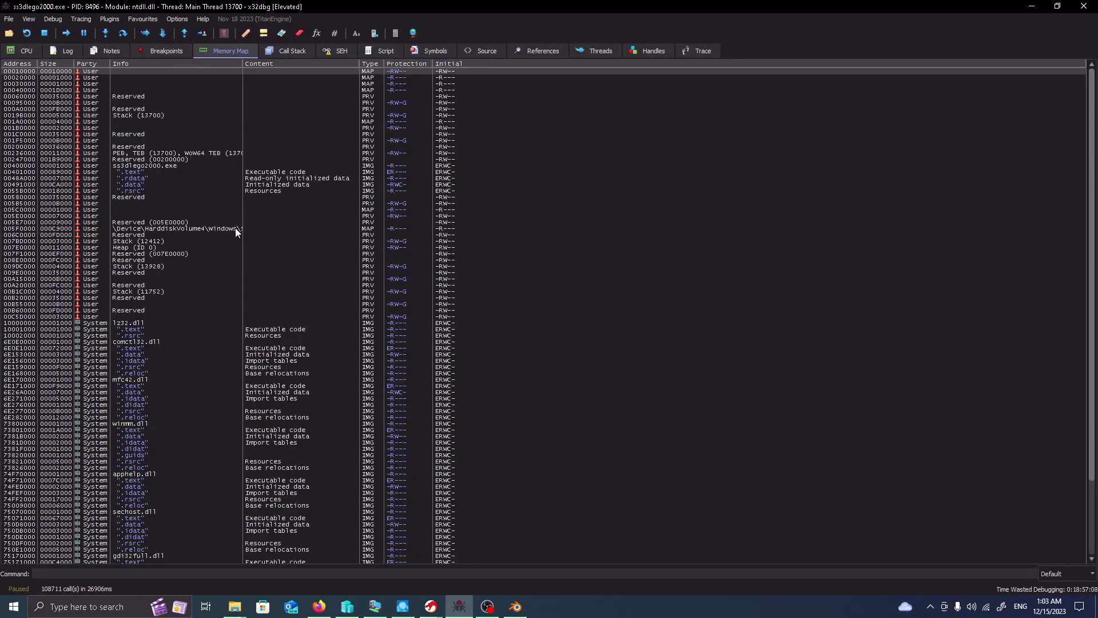
pyautogui.scroll(-14, 221, 243)
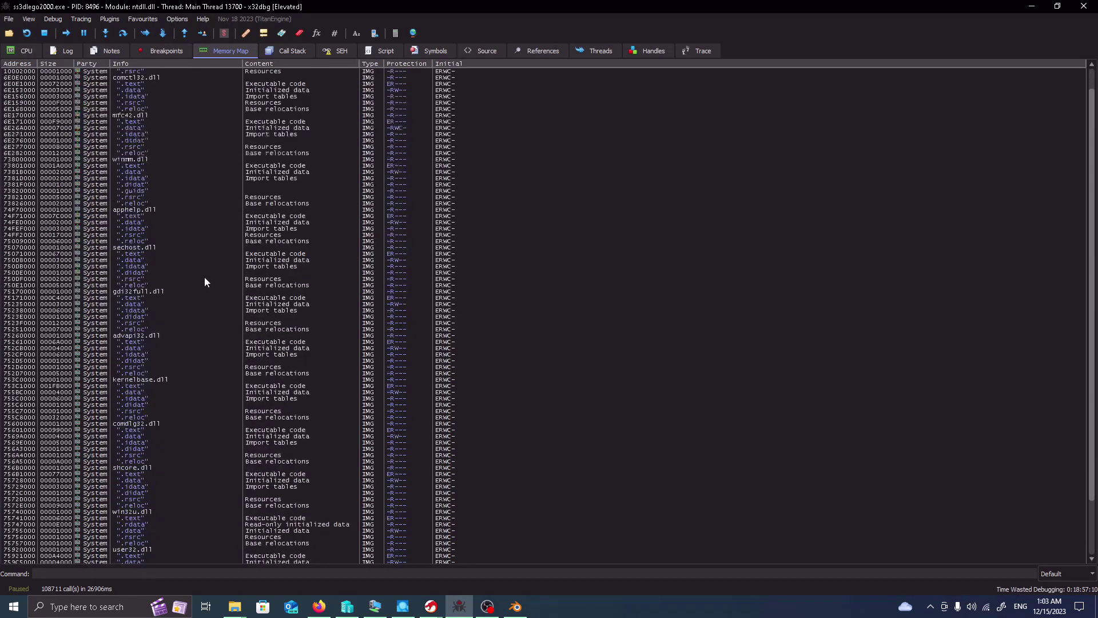
pyautogui.scroll(-20, 204, 276)
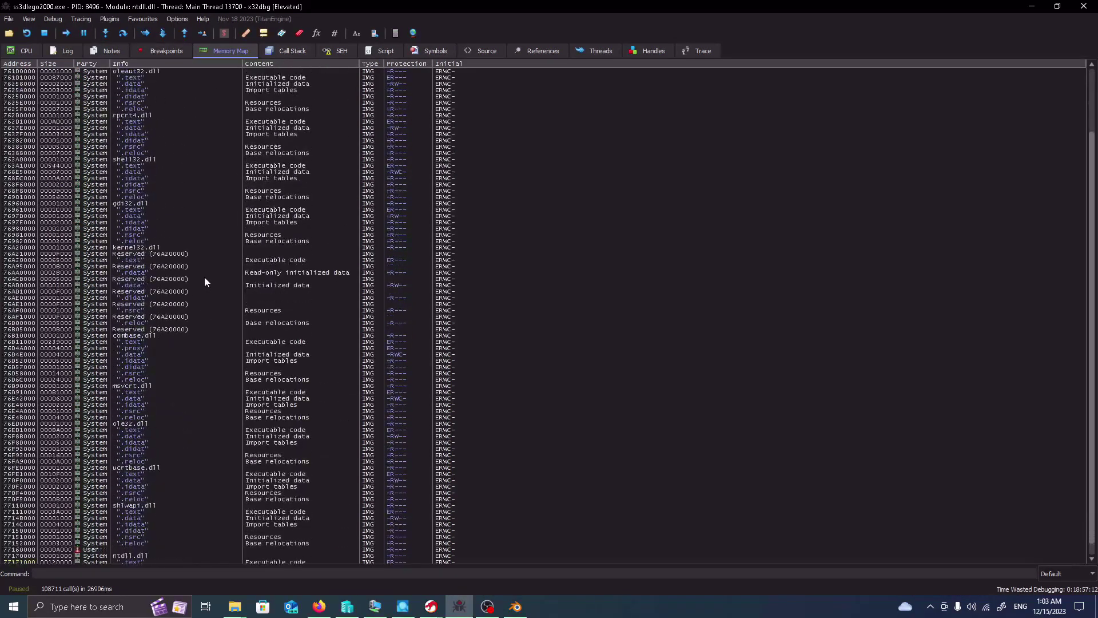
pyautogui.scroll(20, 205, 280)
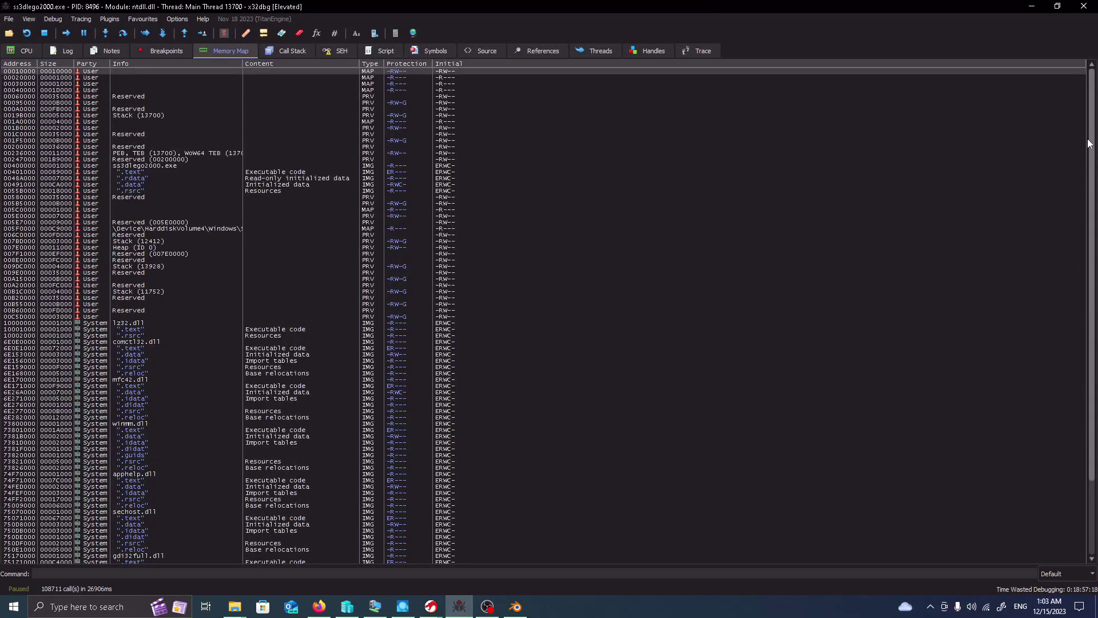
pyautogui.moveTo(1090, 276); pyautogui.dragTo(1096, 30)
# - Resume the paused ss3dlego2000.exe process, continuing past the intermediate stop
pyautogui.click(70, 33)
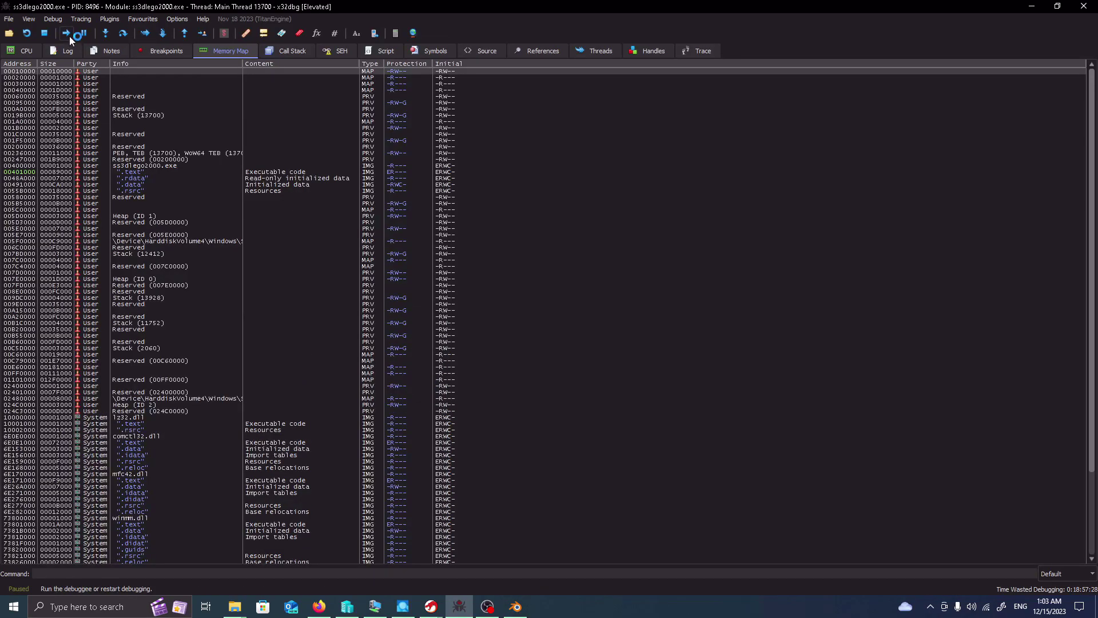
pyautogui.click(70, 36)
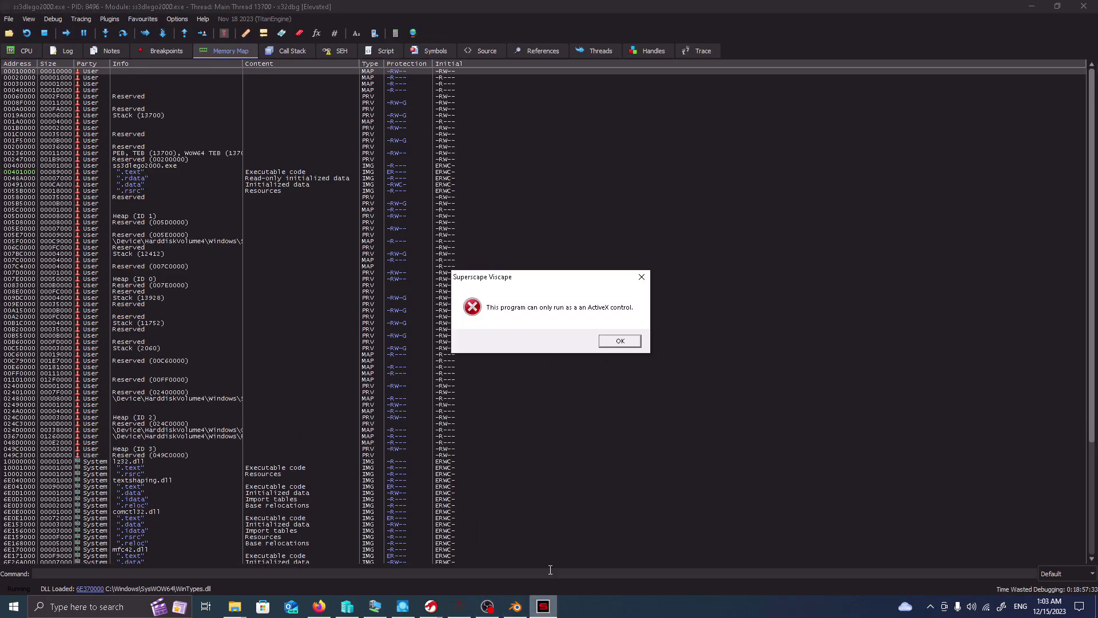
# - Dismiss the Superscape Viscape error message, check the debugger's views and close x32dbg
pyautogui.click(617, 345)
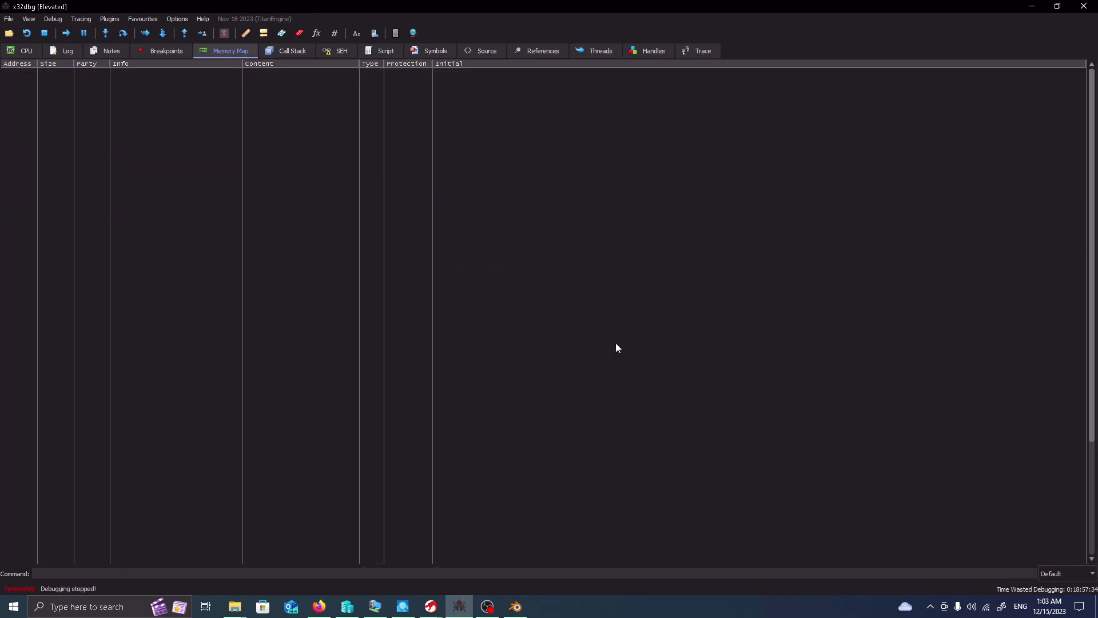
pyautogui.click(300, 51)
pyautogui.click(333, 50)
pyautogui.click(391, 52)
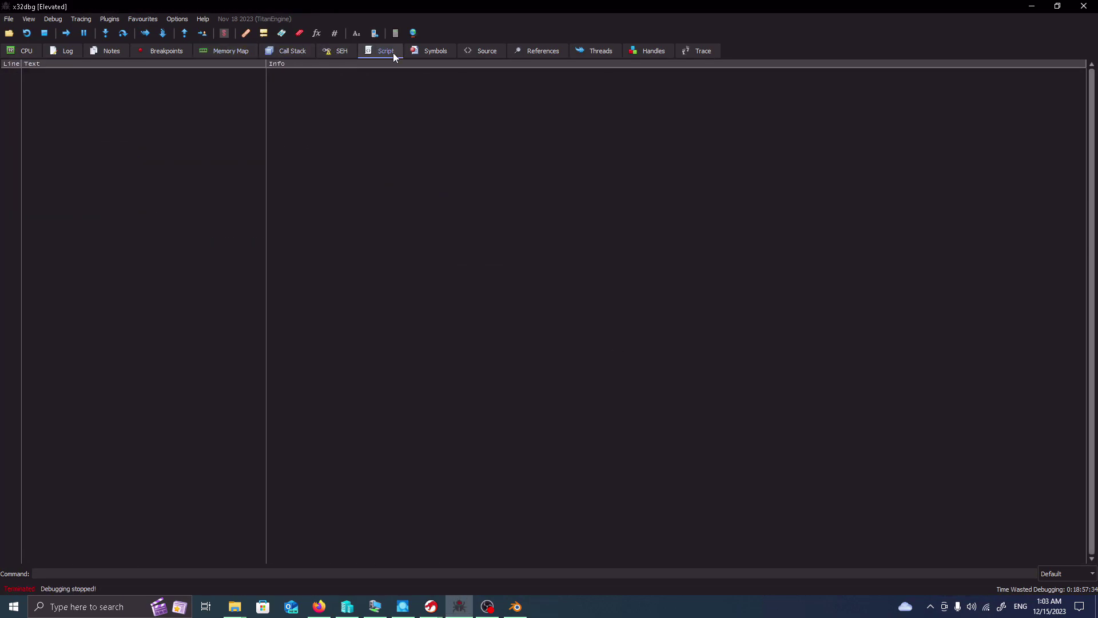
pyautogui.click(447, 54)
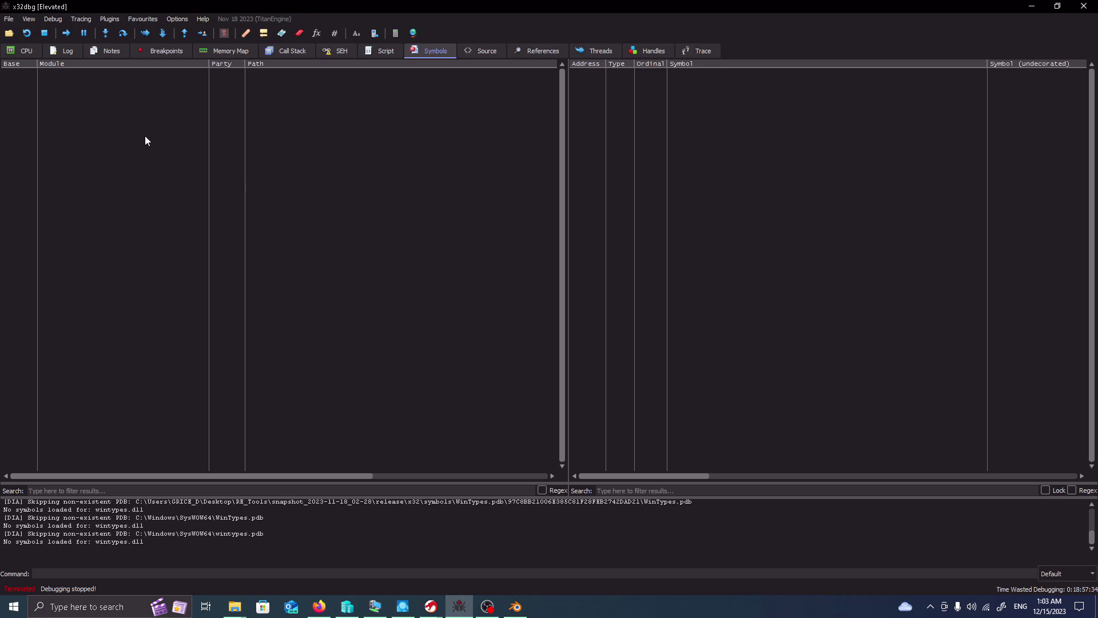
pyautogui.click(29, 58)
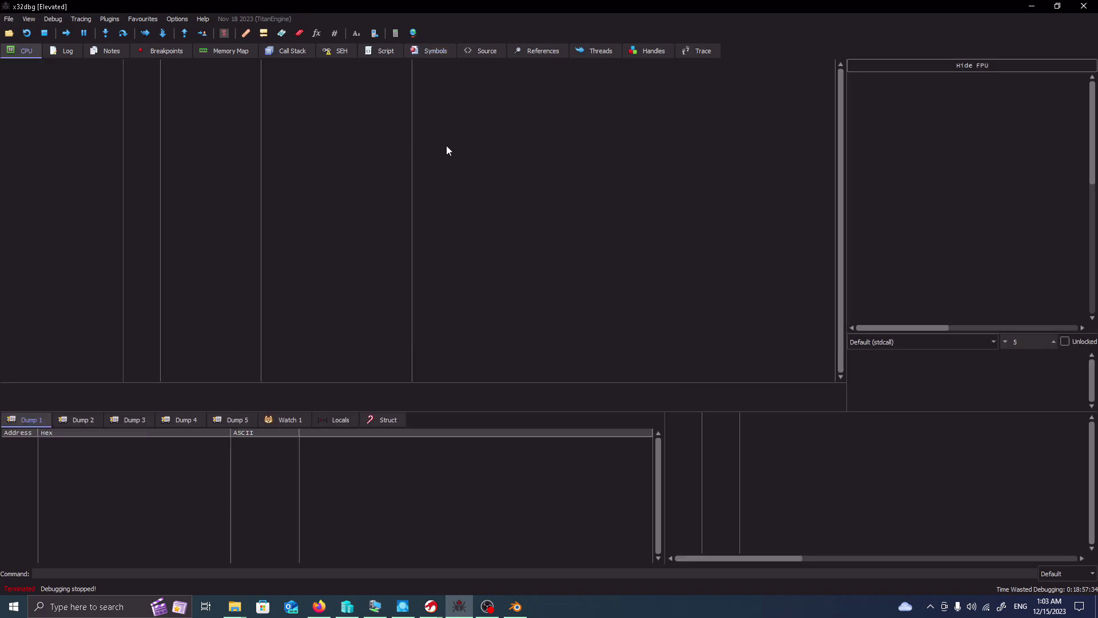
pyautogui.click(1084, 6)
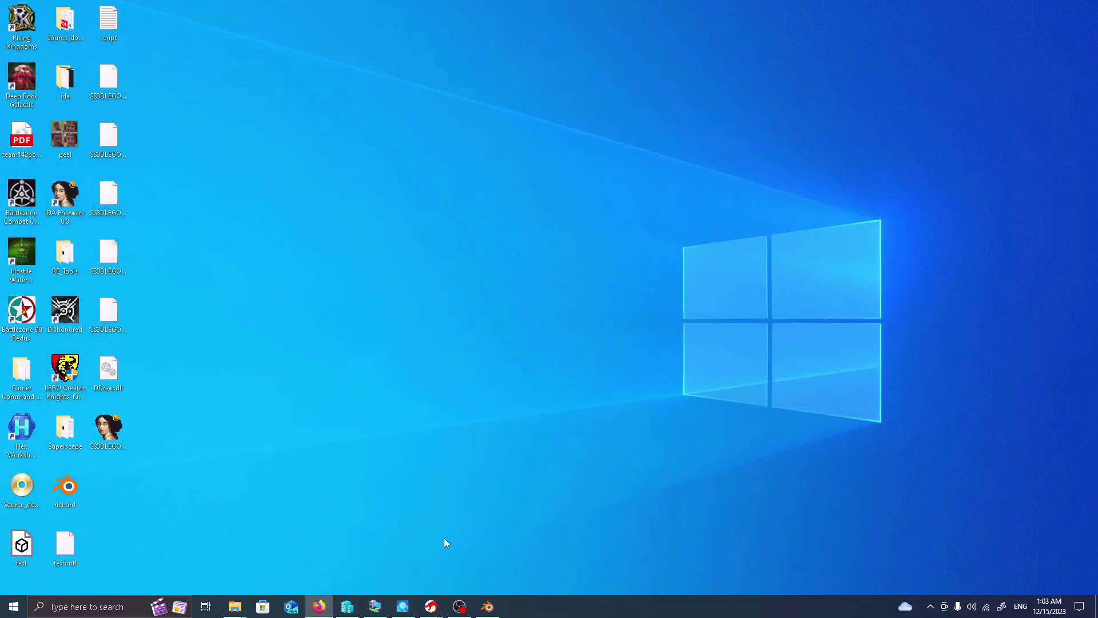
# - Switch to Ghidra and look through the LegoKK project's files, including grmix.dev, Entity.dll, PAKMgr.ocx, ss3dlego.ocx, SS3DNP.dll and warehouse.pak
pyautogui.click(430, 606)
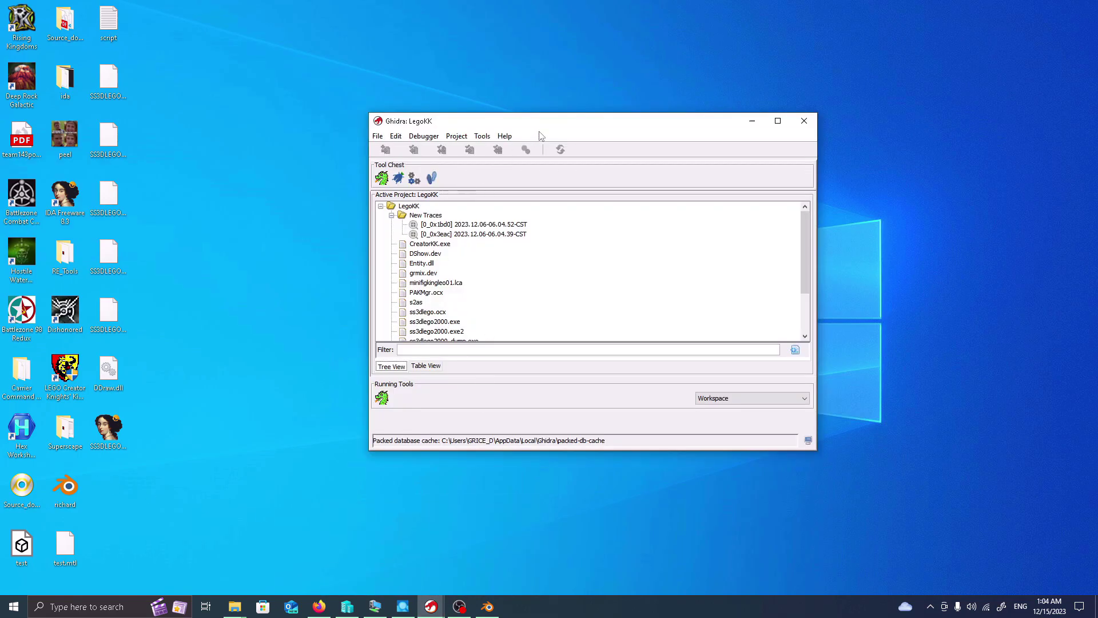
pyautogui.scroll(-2, 477, 296)
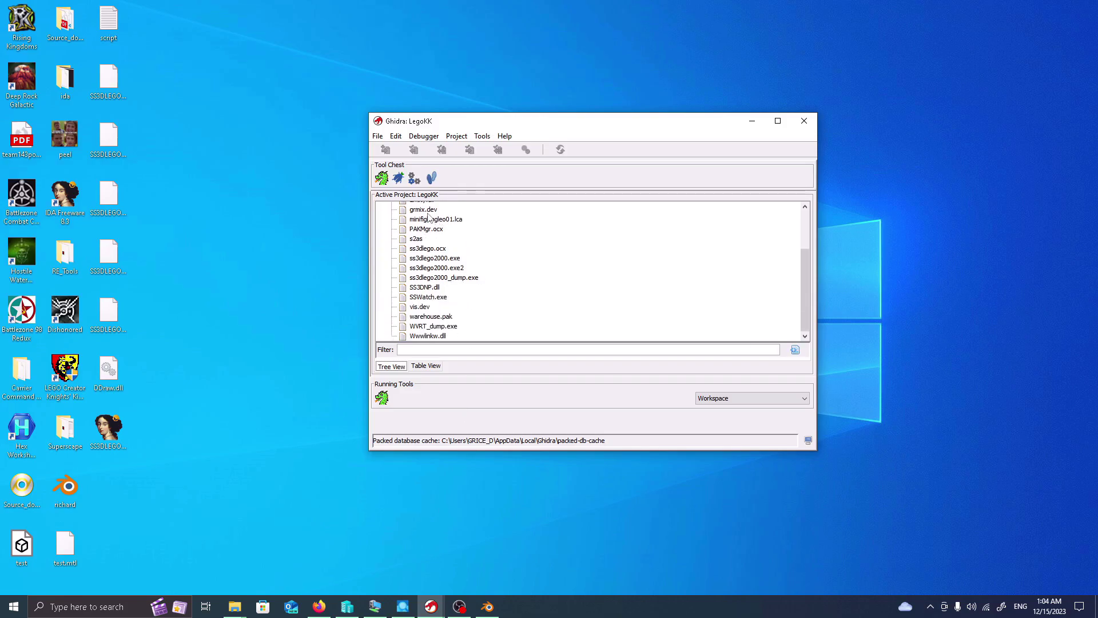
pyautogui.click(428, 212)
pyautogui.scroll(2, 428, 217)
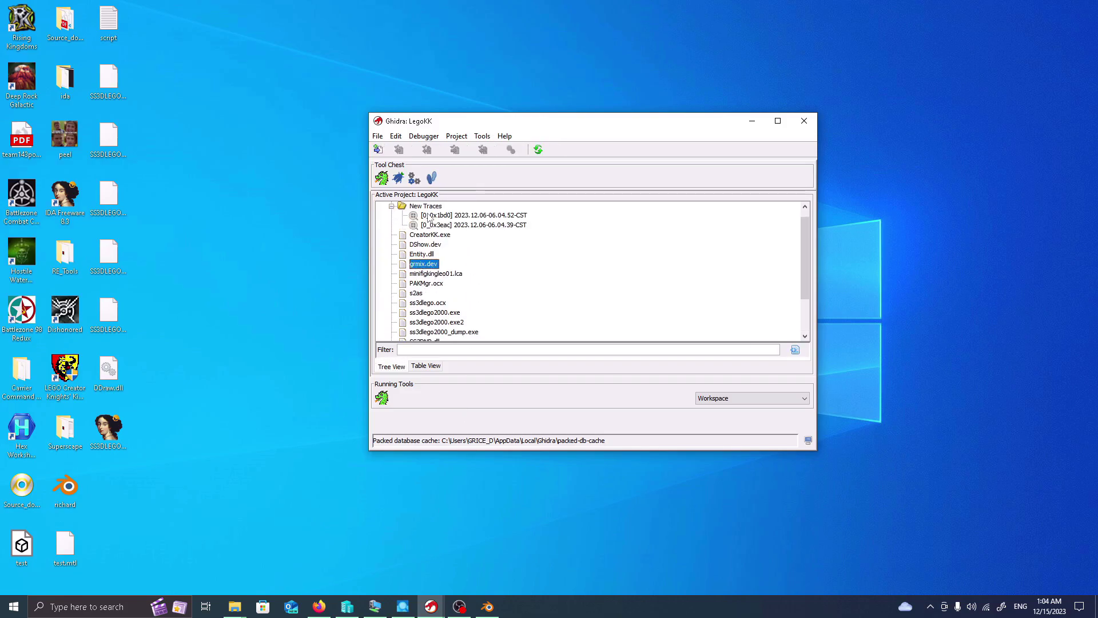
pyautogui.click(436, 244)
pyautogui.click(431, 255)
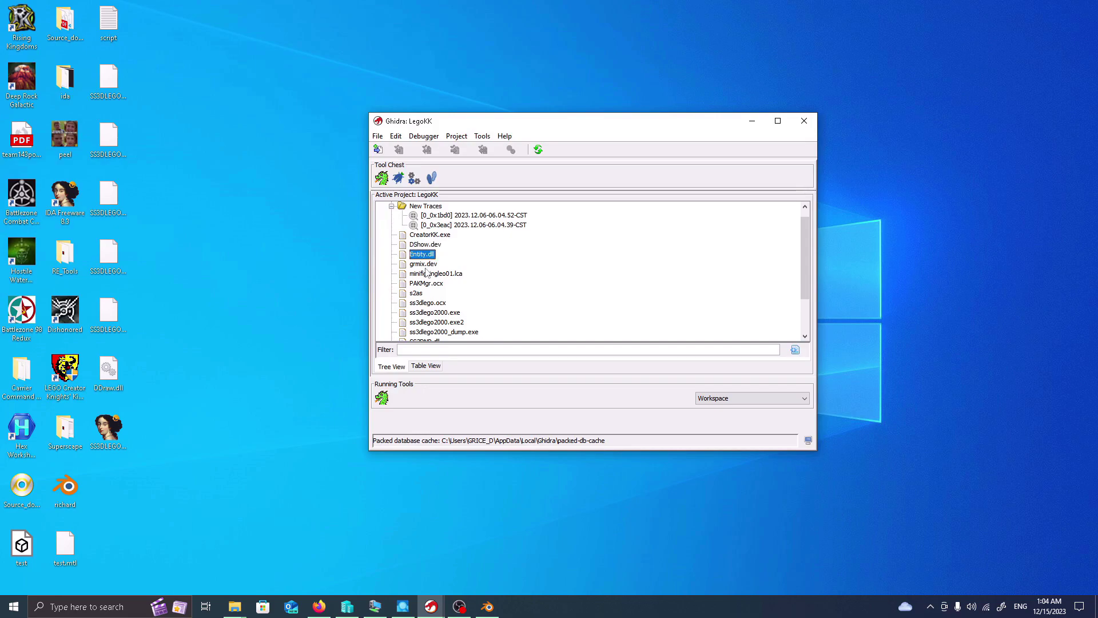
pyautogui.click(430, 265)
pyautogui.scroll(-2, 432, 266)
pyautogui.click(433, 231)
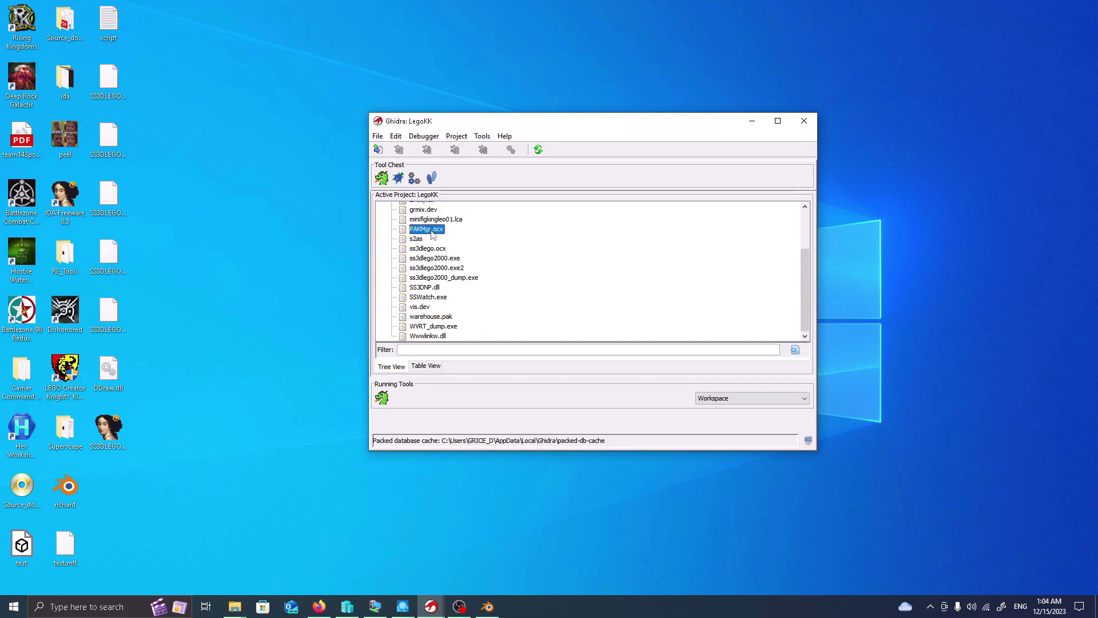
pyautogui.click(418, 239)
pyautogui.click(438, 250)
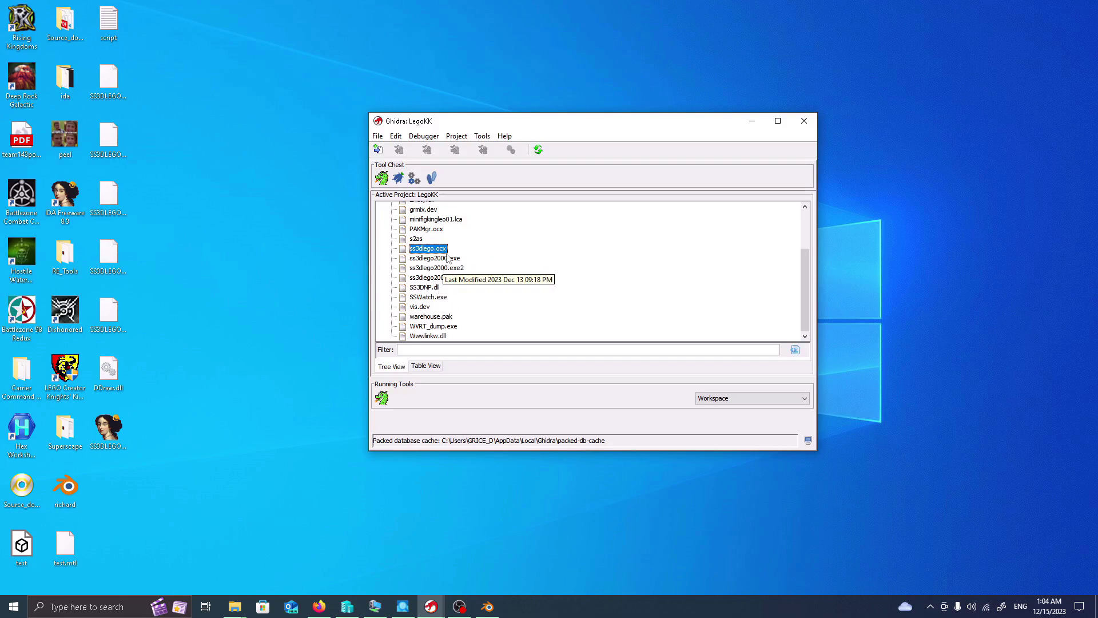
pyautogui.click(448, 258)
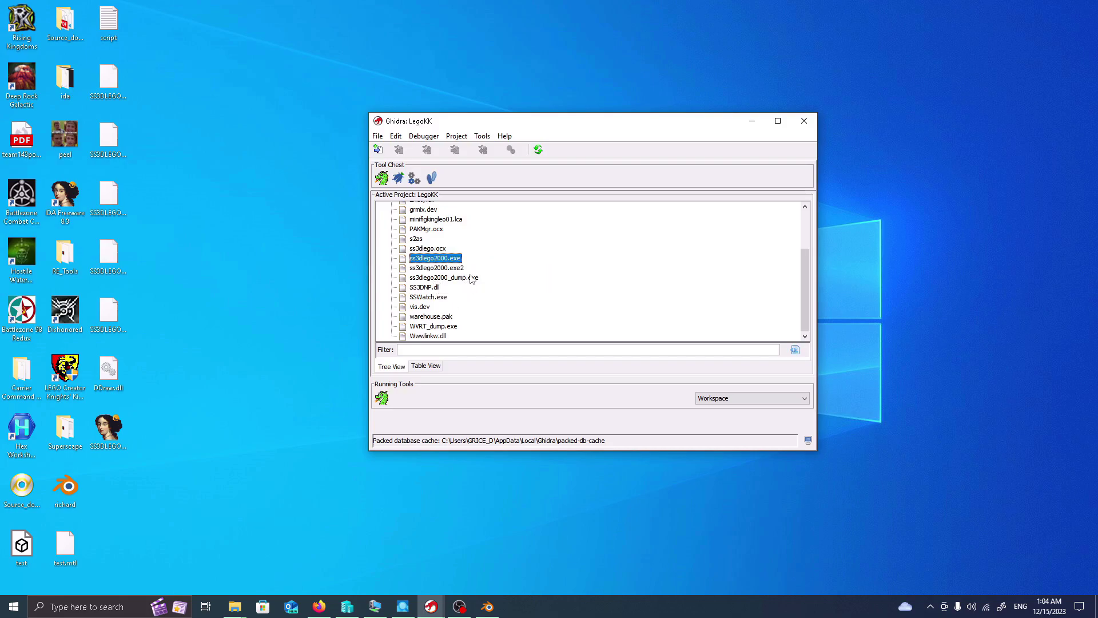
pyautogui.click(419, 288)
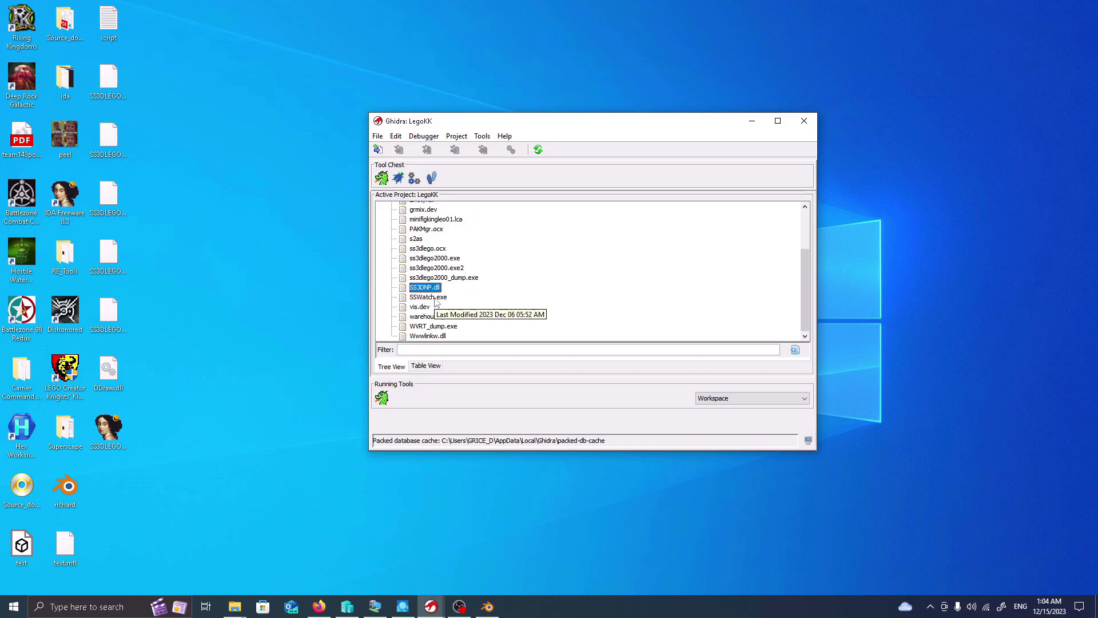
pyautogui.click(433, 317)
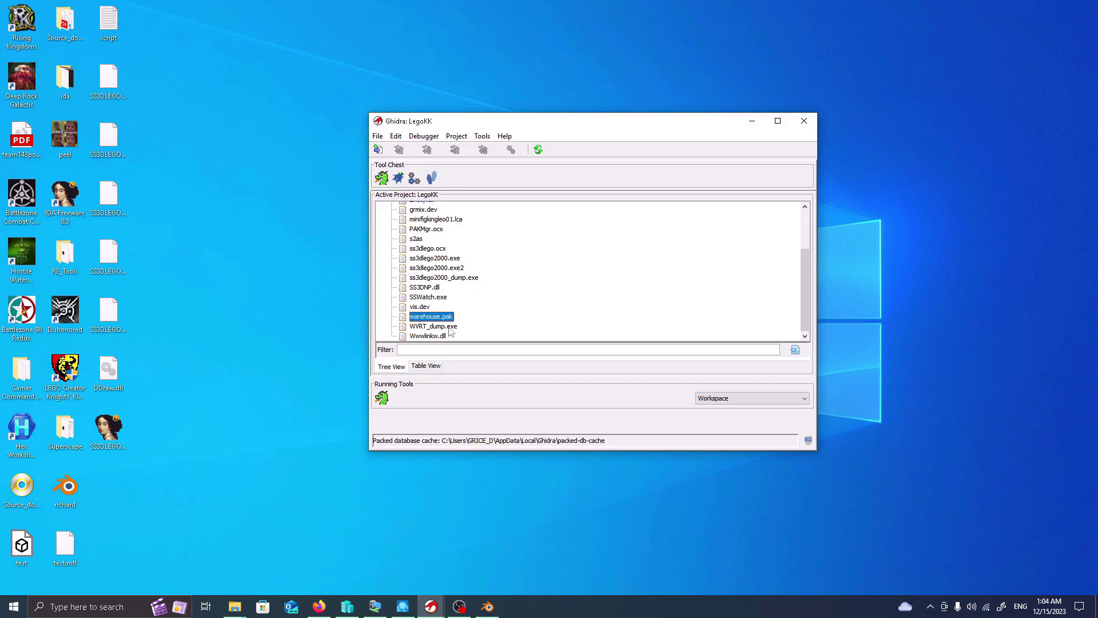
pyautogui.scroll(3, 450, 332)
# - Open ss3dlego2000.exe from the LegoKK project in the CodeBrowser and maximize its window
pyautogui.moveTo(431, 607)
pyautogui.click(496, 568)
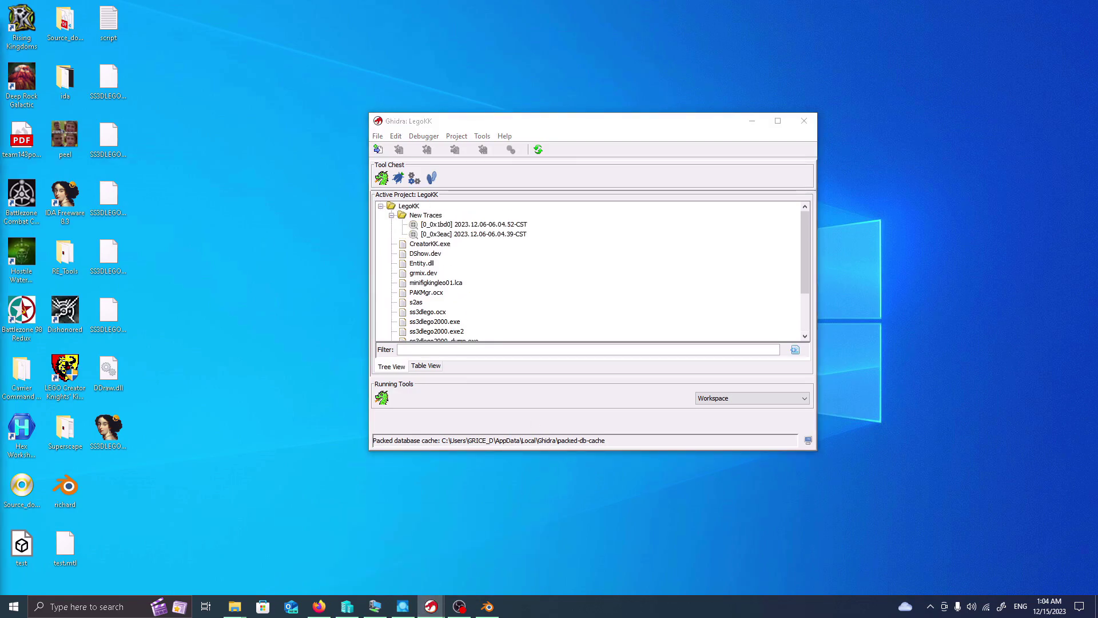
pyautogui.doubleClick(435, 321)
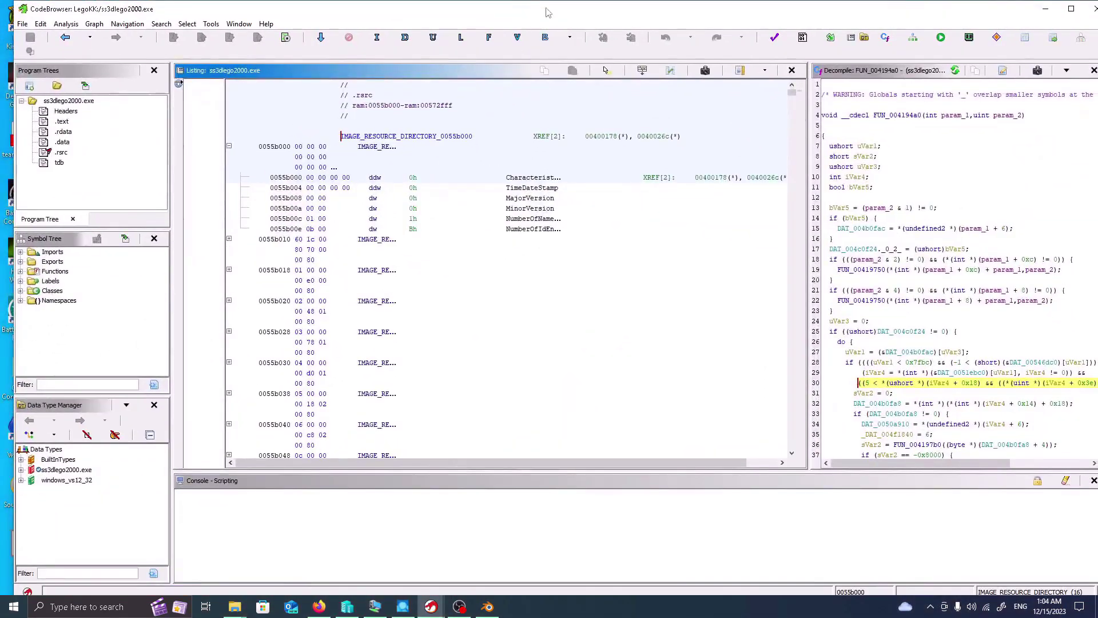
pyautogui.click(1071, 9)
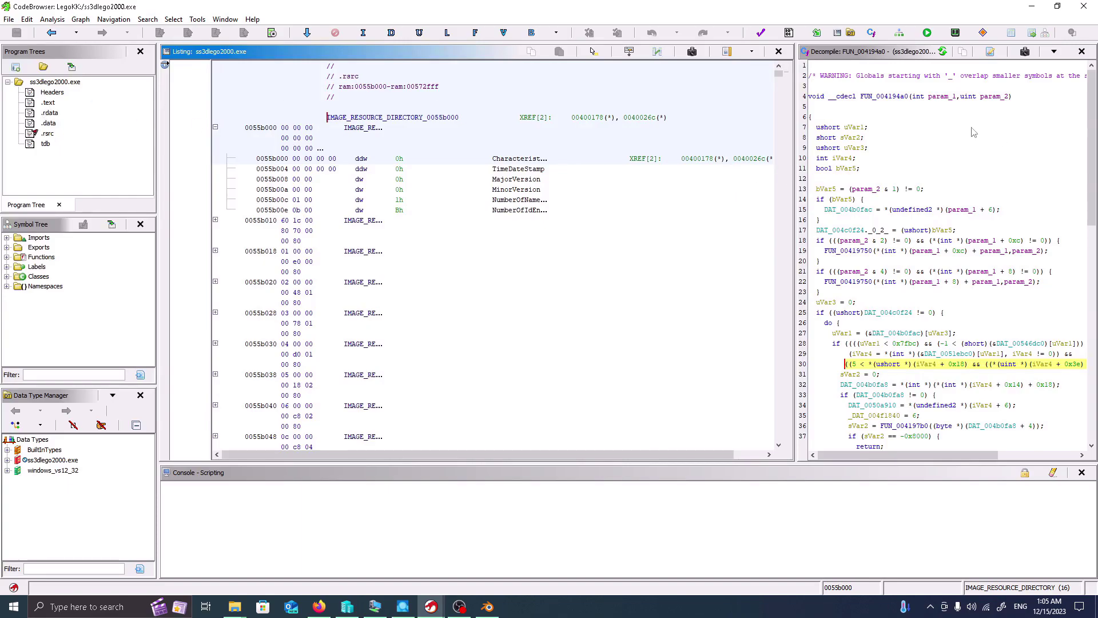
# - Examine the decompiled code of FUN_004194a0, its signature and parameters, and the matching disassembly
pyautogui.moveTo(809, 97); pyautogui.dragTo(1013, 252)
pyautogui.scroll(-15, 1015, 254)
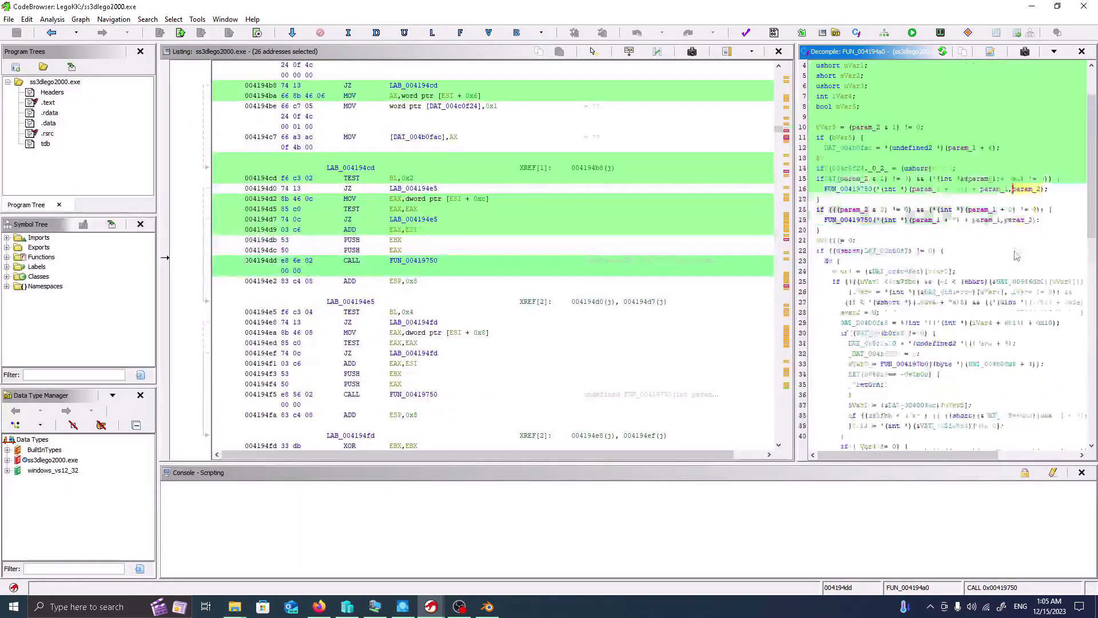
pyautogui.scroll(15, 1015, 255)
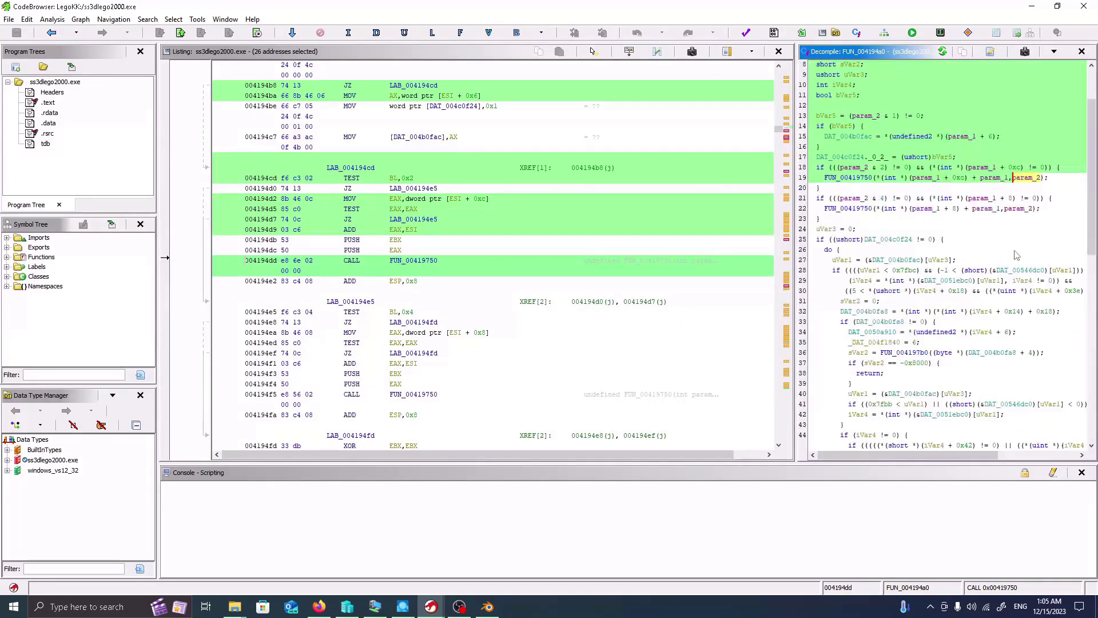
pyautogui.click(867, 96)
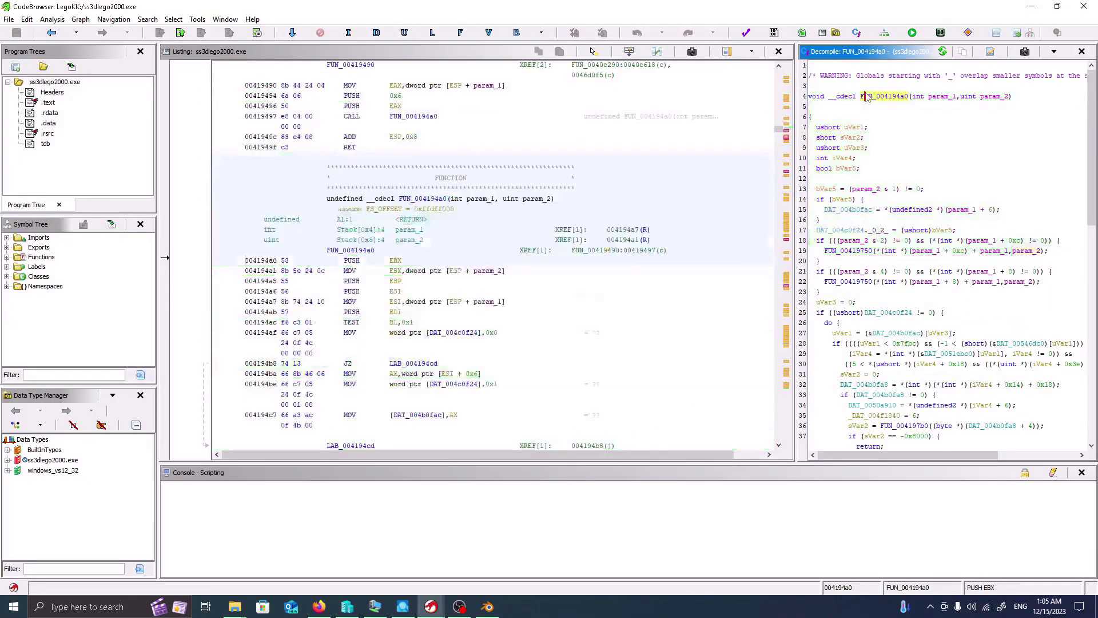
pyautogui.scroll(6, 629, 198)
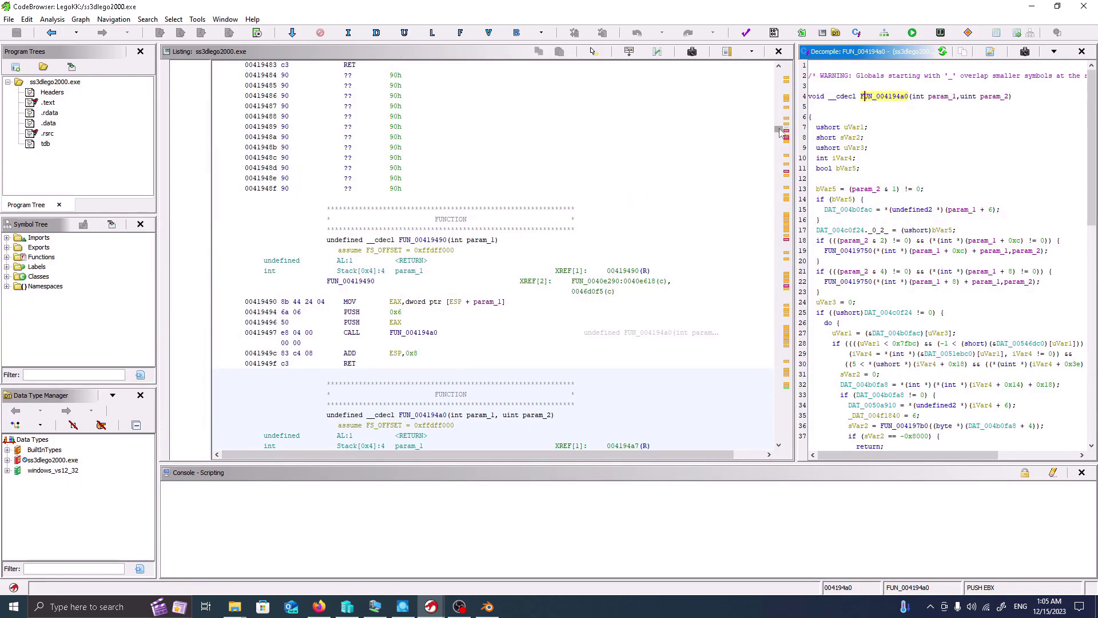
pyautogui.click(816, 99)
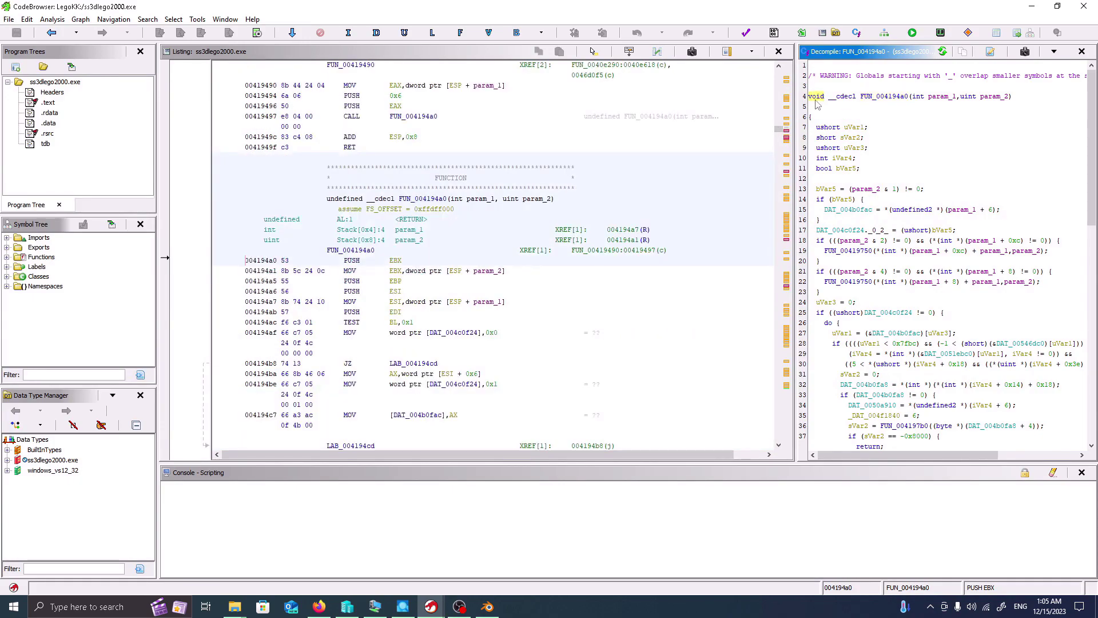
pyautogui.moveTo(911, 98); pyautogui.dragTo(1014, 99)
pyautogui.click(880, 115)
# - Go to the start of ss3dlego2000.exe and examine its DOS header fields and the bytes following them
pyautogui.click(67, 84)
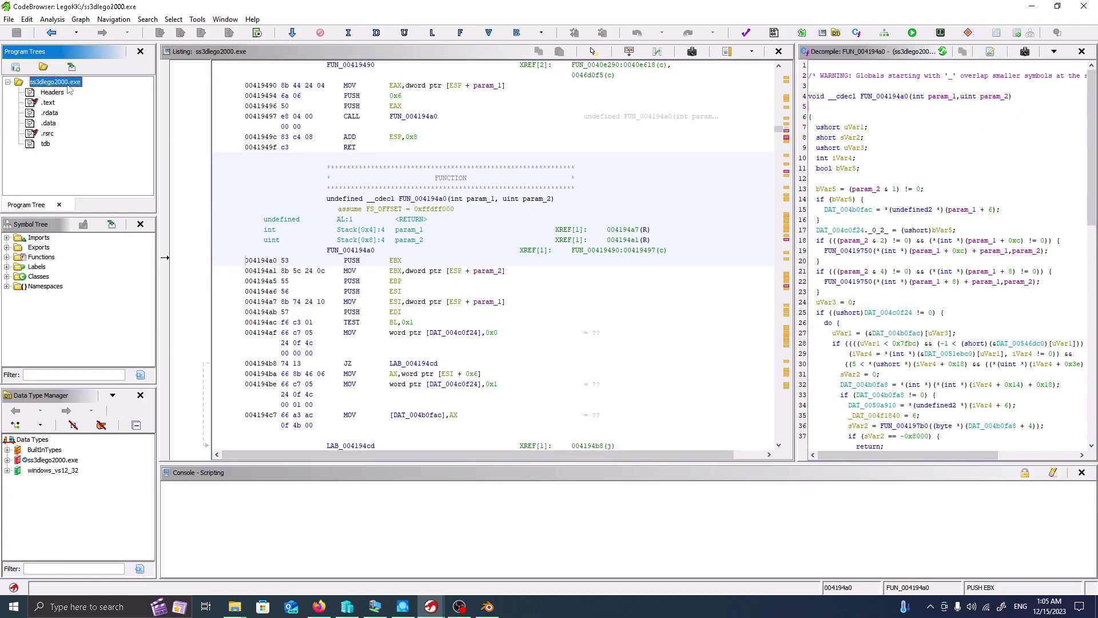
pyautogui.doubleClick(67, 86)
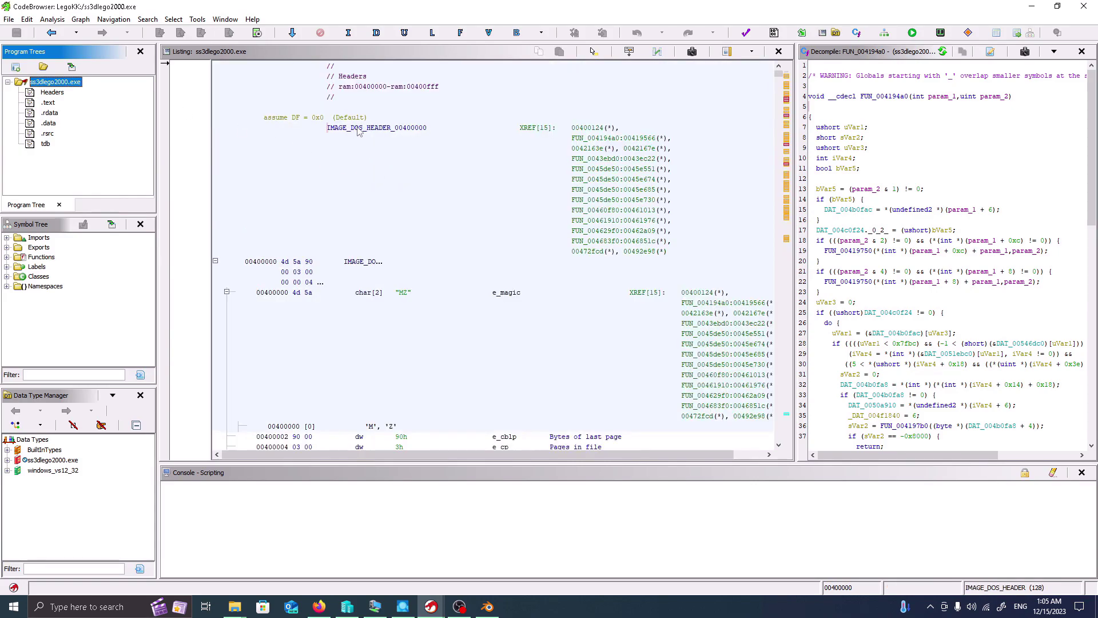
pyautogui.scroll(-8, 611, 140)
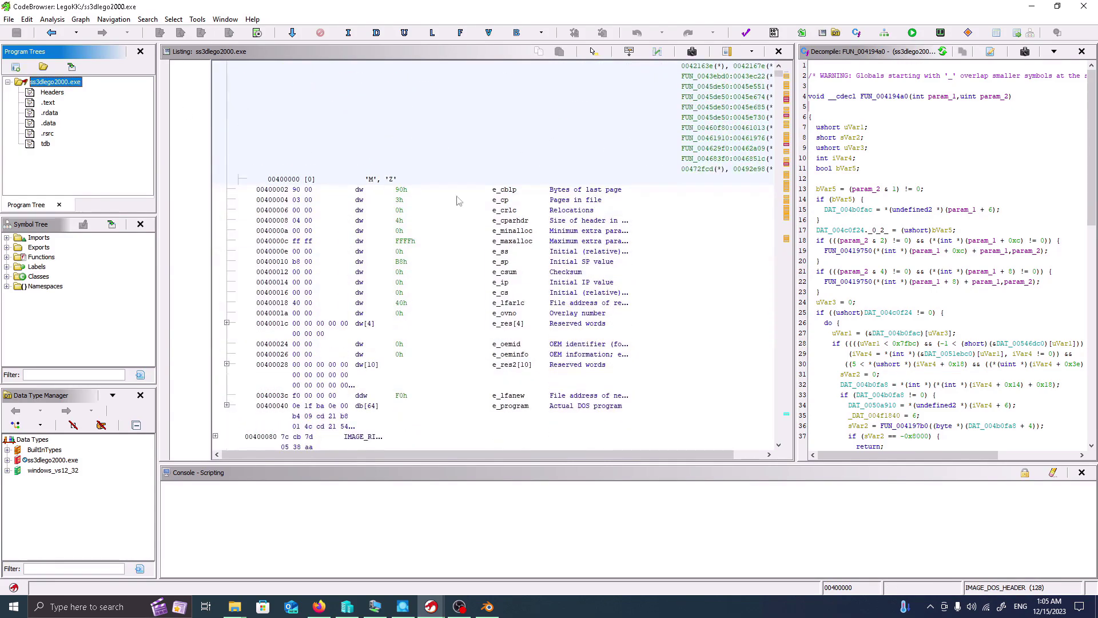
pyautogui.click(595, 192)
pyautogui.scroll(-15, 580, 272)
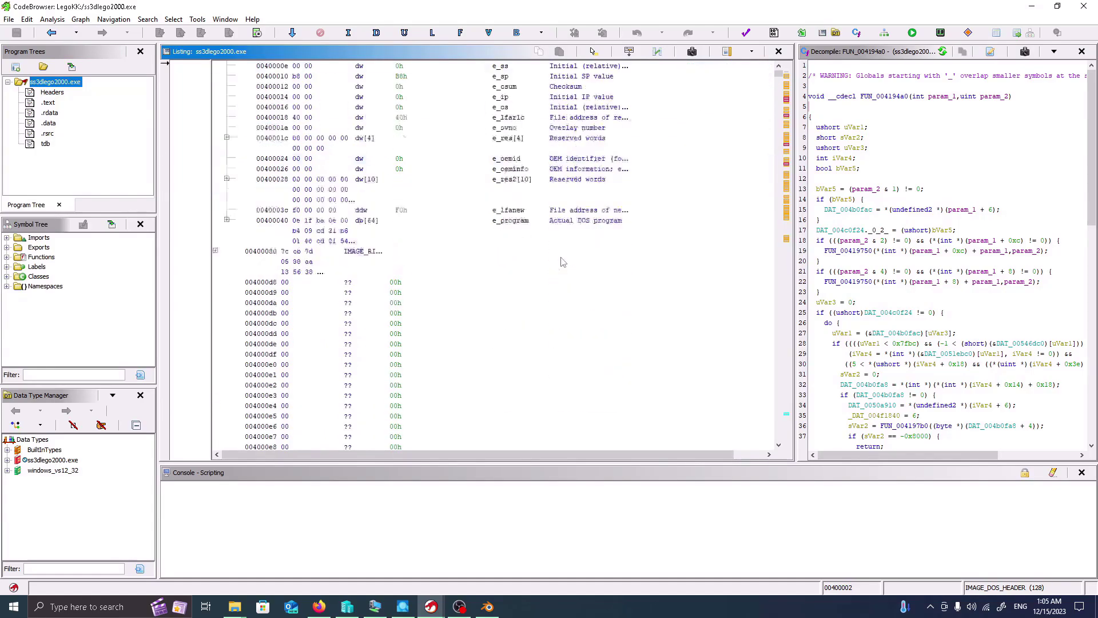
pyautogui.scroll(-15, 580, 272)
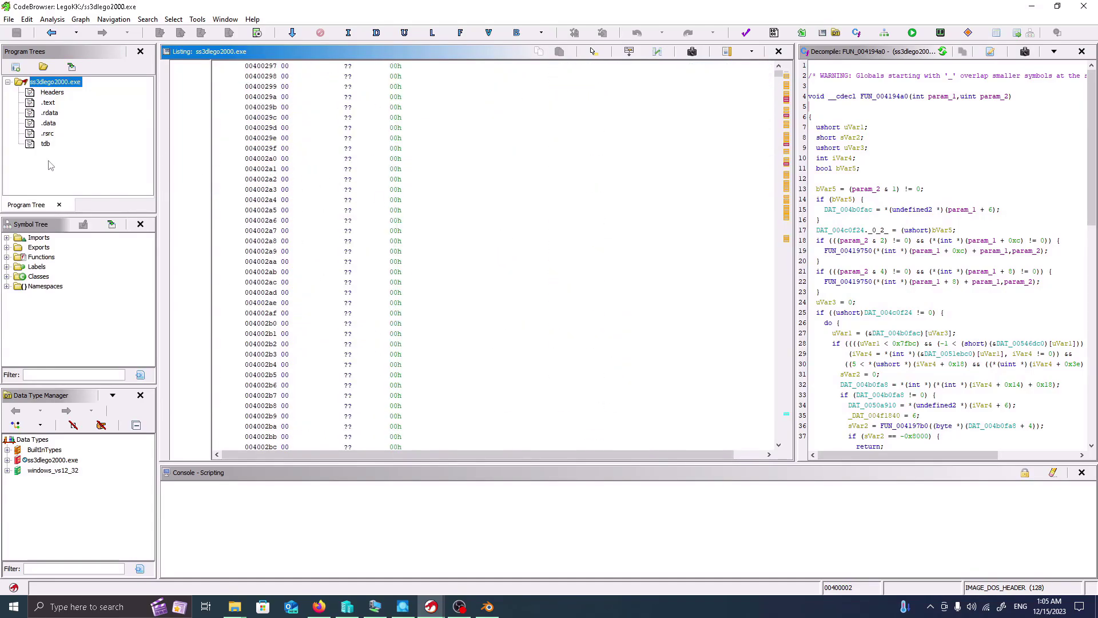
# - Go to the .rsrc section and examine its resource directory entries and cursor resources
pyautogui.click(48, 134)
pyautogui.doubleClick(48, 133)
pyautogui.scroll(-3, 563, 263)
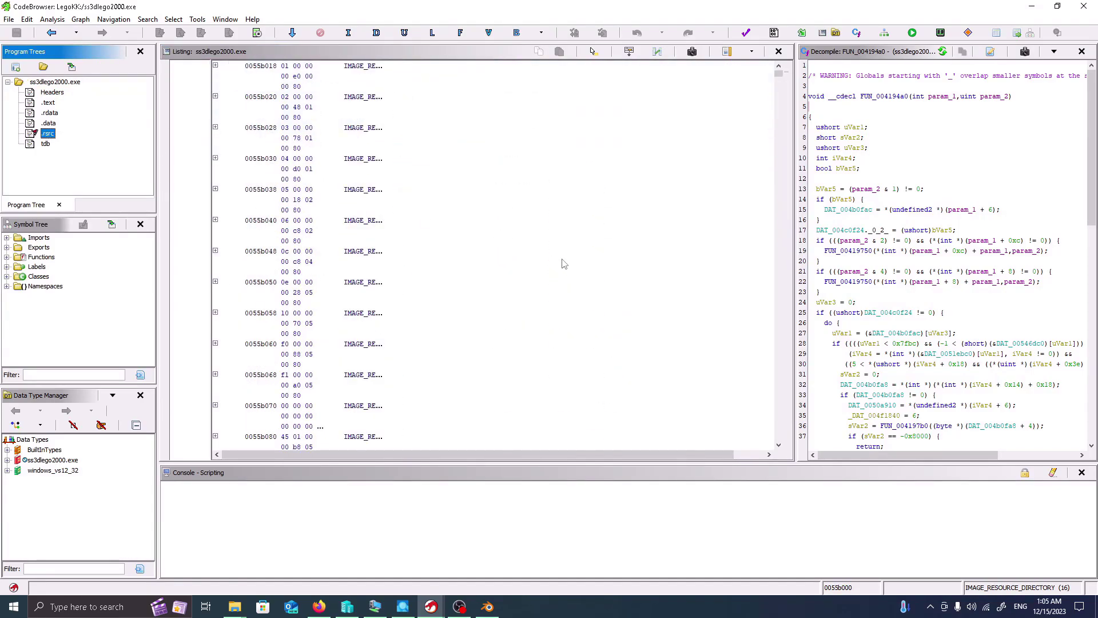
pyautogui.scroll(3, 564, 263)
pyautogui.moveTo(779, 75); pyautogui.dragTo(788, 170)
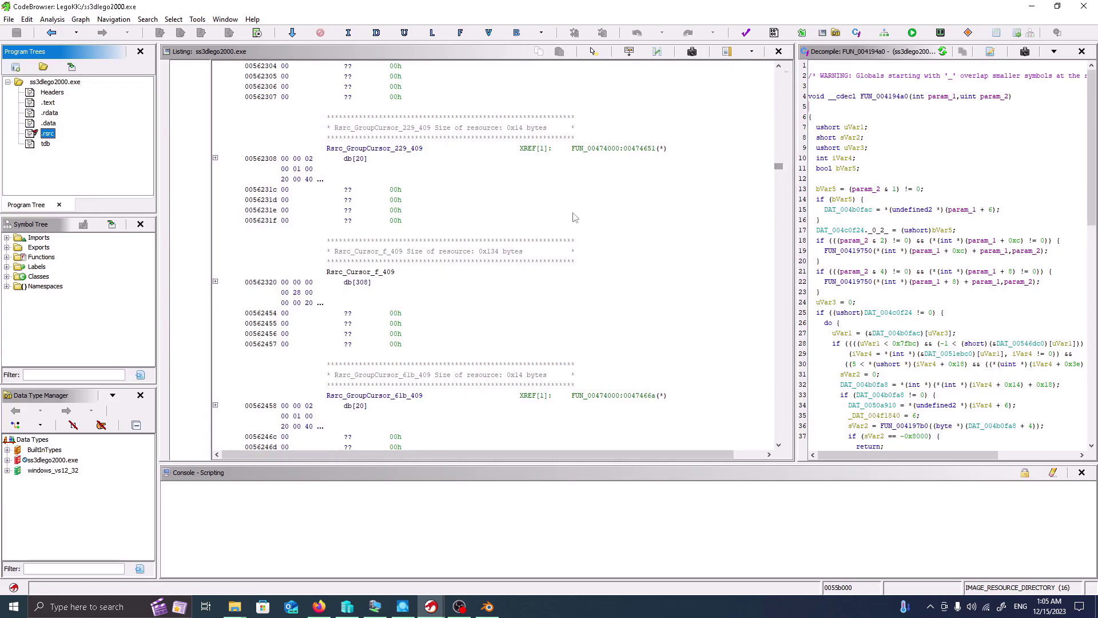
pyautogui.rightClick(530, 194)
pyautogui.press('Escape')
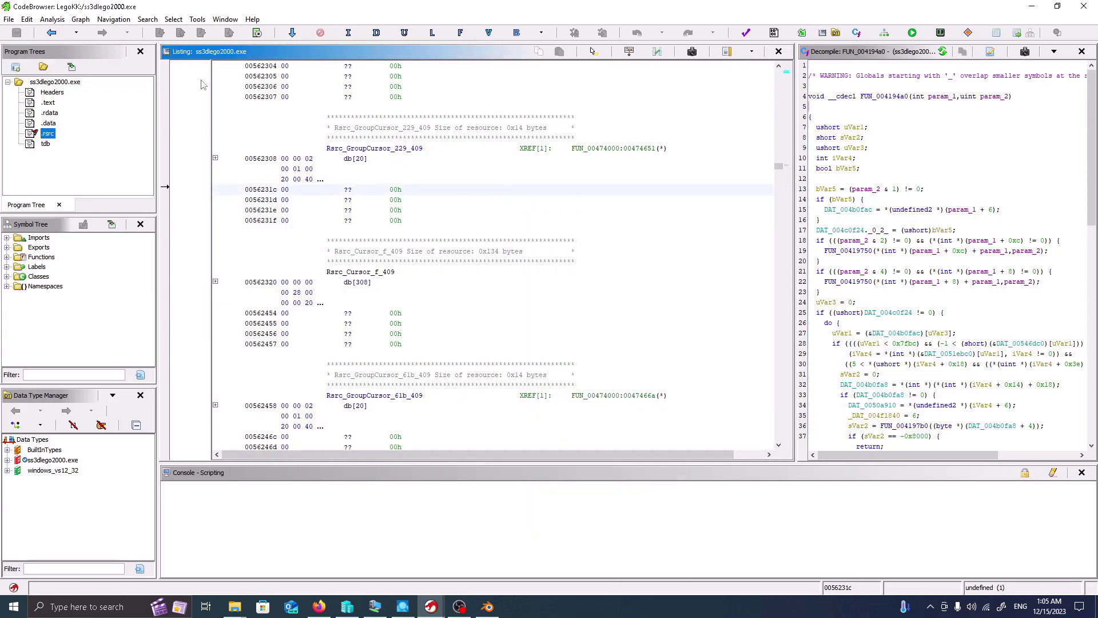
# - Search all loaded blocks for null-terminated strings with a minimum length of 5 and an alignment of 1
pyautogui.click(147, 19)
pyautogui.click(215, 201)
pyautogui.hotkey('ctrl', 'alt', 's')
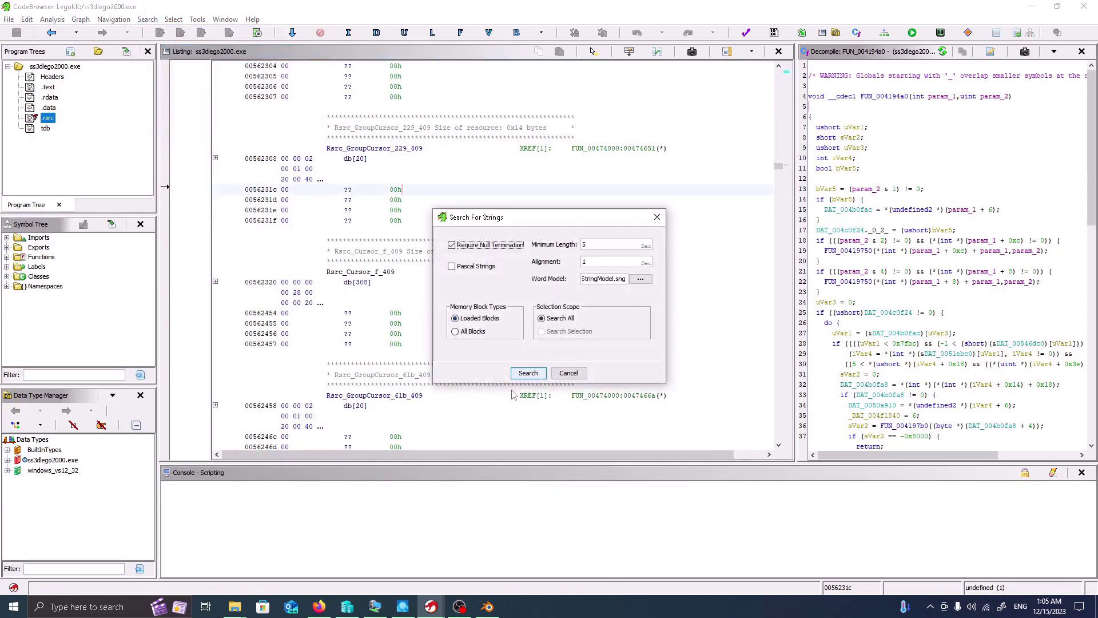
pyautogui.click(527, 374)
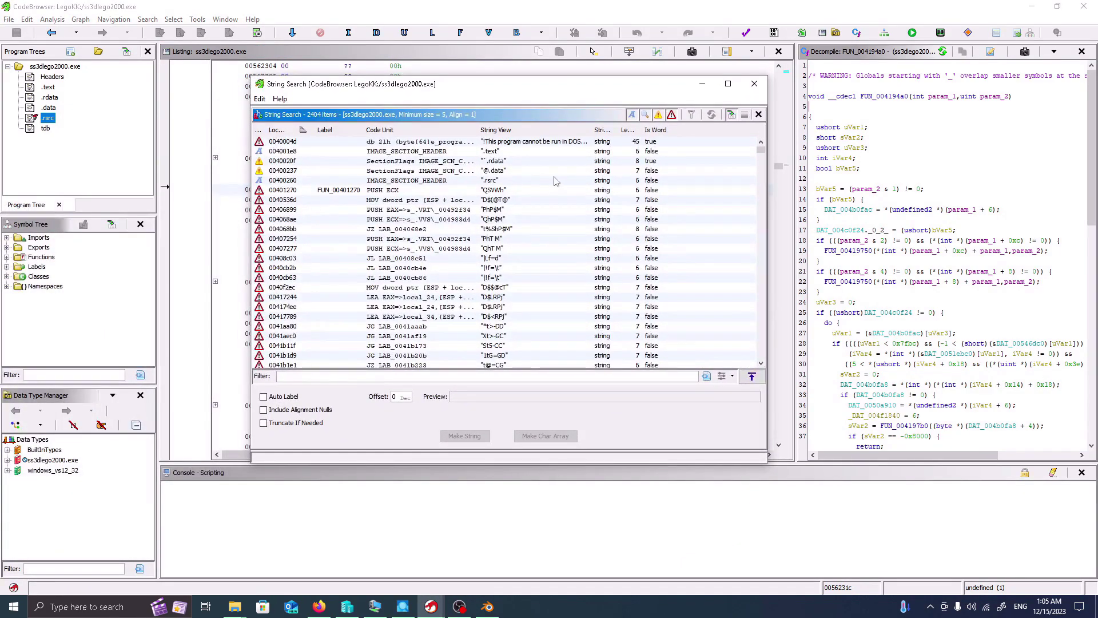
# - Examine the string search results in the code section one by one, from the entry at 00401270 to 0044494b
pyautogui.click(510, 190)
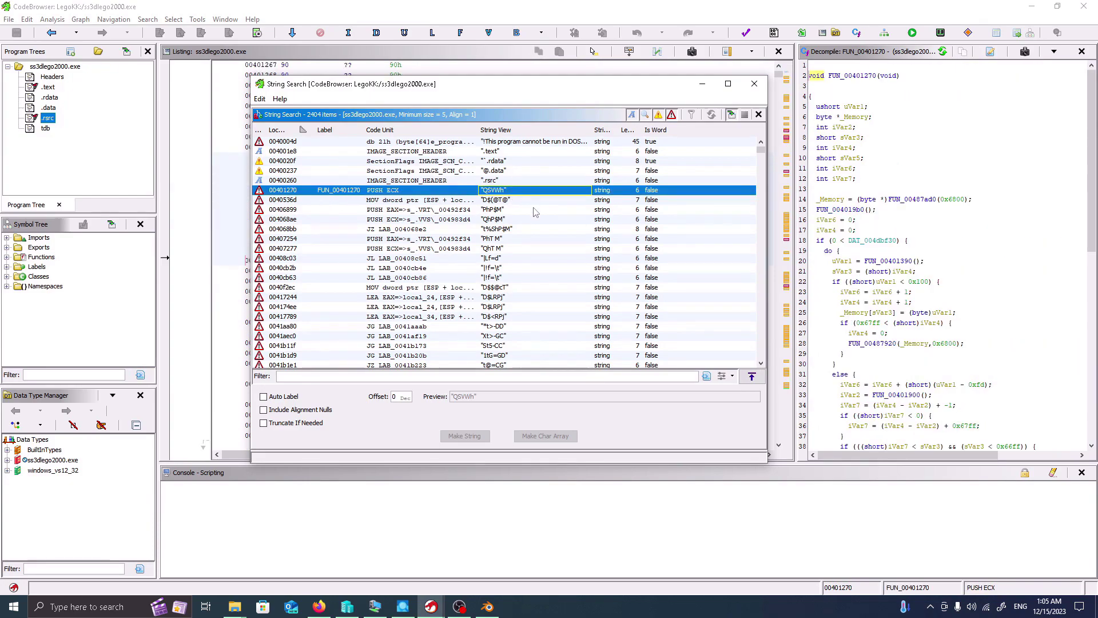
pyautogui.press('Down')
pyautogui.press('Down')
pyautogui.press('Down')
pyautogui.press('Down')
pyautogui.press('Down')
pyautogui.press('Down')
pyautogui.press('Down')
pyautogui.press('Down')
pyautogui.press('Down')
pyautogui.press('Down')
pyautogui.press('Down')
pyautogui.press('Down')
pyautogui.press('Down')
pyautogui.press('Down')
pyautogui.press('Down')
pyautogui.press('Down')
pyautogui.press('Down')
pyautogui.press('Down')
pyautogui.press('Down')
pyautogui.press('Down')
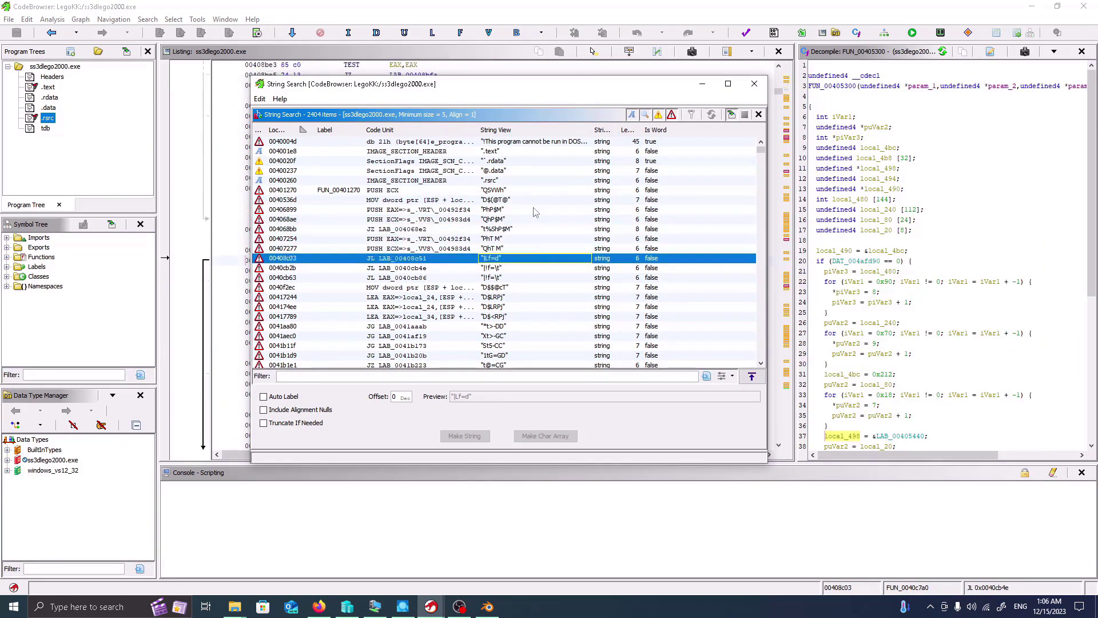
pyautogui.press('Down')
pyautogui.press('Down')
pyautogui.press('Down')
pyautogui.press('Down')
pyautogui.press('Down')
pyautogui.press('Down')
pyautogui.press('Down')
pyautogui.press('Down')
pyautogui.press('Down')
pyautogui.press('Down')
pyautogui.press('Down')
pyautogui.press('Down')
pyautogui.press('Down')
pyautogui.press('Down')
pyautogui.press('Down')
pyautogui.press('Down')
pyautogui.press('Down')
pyautogui.press('Down')
pyautogui.press('Down')
pyautogui.press('Down')
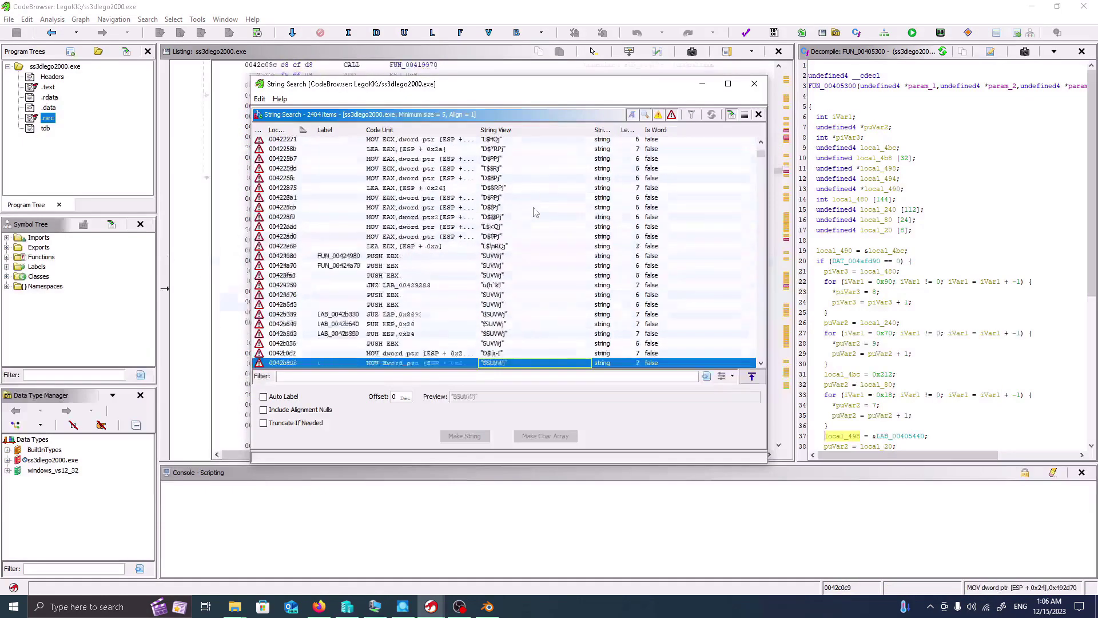
pyautogui.press('Down')
pyautogui.press('Down')
pyautogui.press('Down')
pyautogui.press('Down')
pyautogui.press('Down')
pyautogui.press('Down')
pyautogui.press('Down')
pyautogui.press('Down')
pyautogui.press('Down')
pyautogui.press('Down')
pyautogui.press('Down')
pyautogui.press('Down')
pyautogui.press('Down')
pyautogui.press('Down')
pyautogui.press('Down')
pyautogui.press('Down')
pyautogui.press('Down')
pyautogui.press('Down')
pyautogui.press('Down')
pyautogui.press('Down')
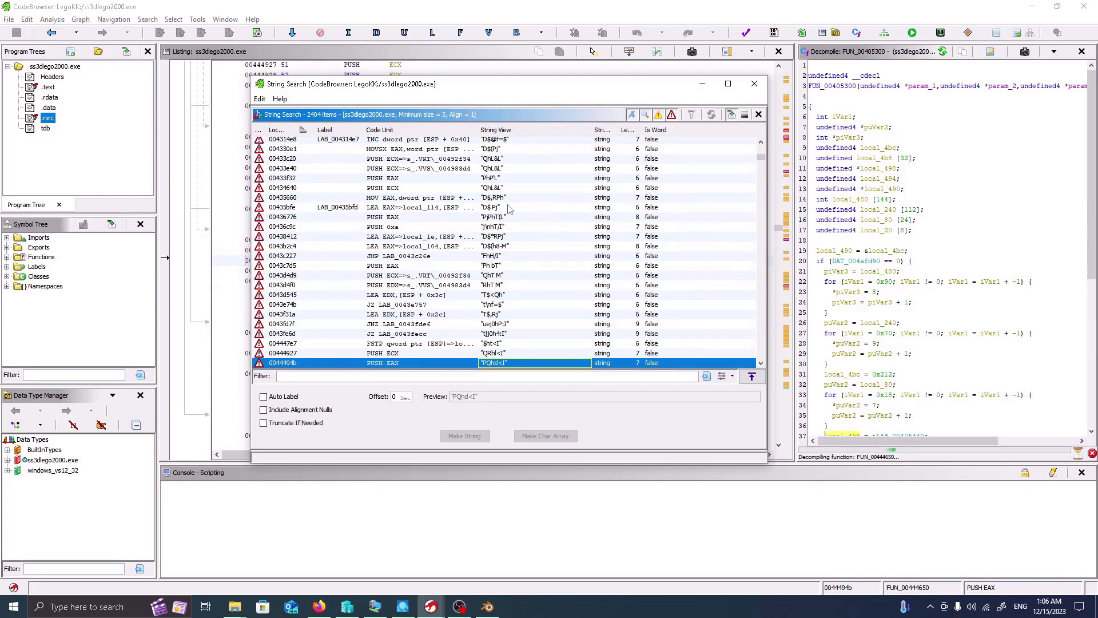
# - Go to the string result at 00435bfe, and look through the following results up to the command-line switch strings
pyautogui.click(535, 209)
pyautogui.scroll(-2, 511, 220)
pyautogui.scroll(-7, 511, 221)
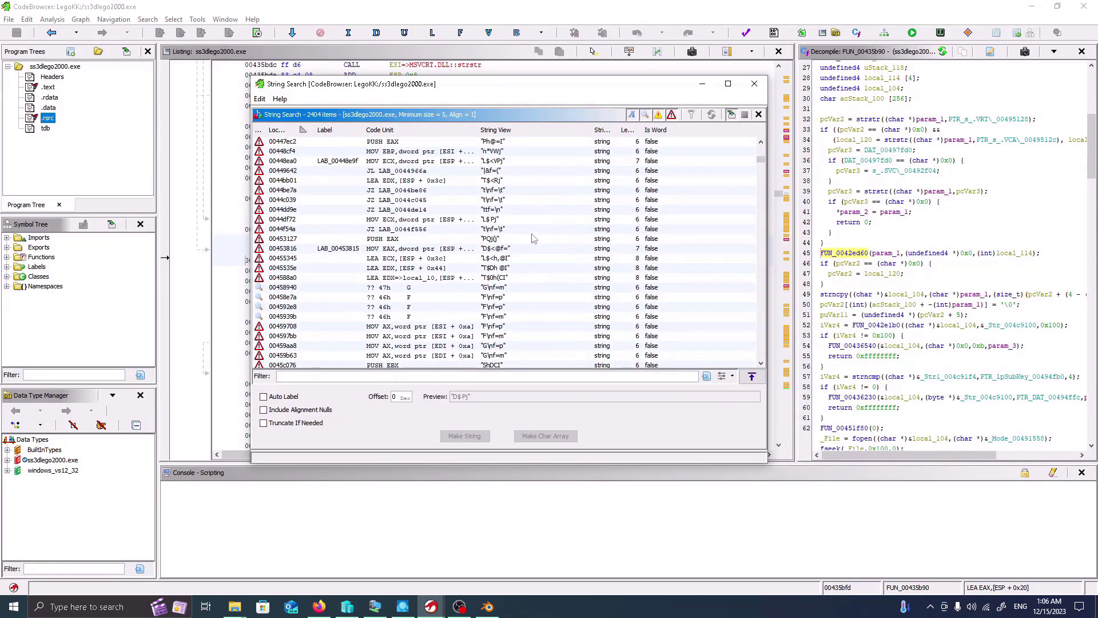
pyautogui.scroll(-1, 534, 224)
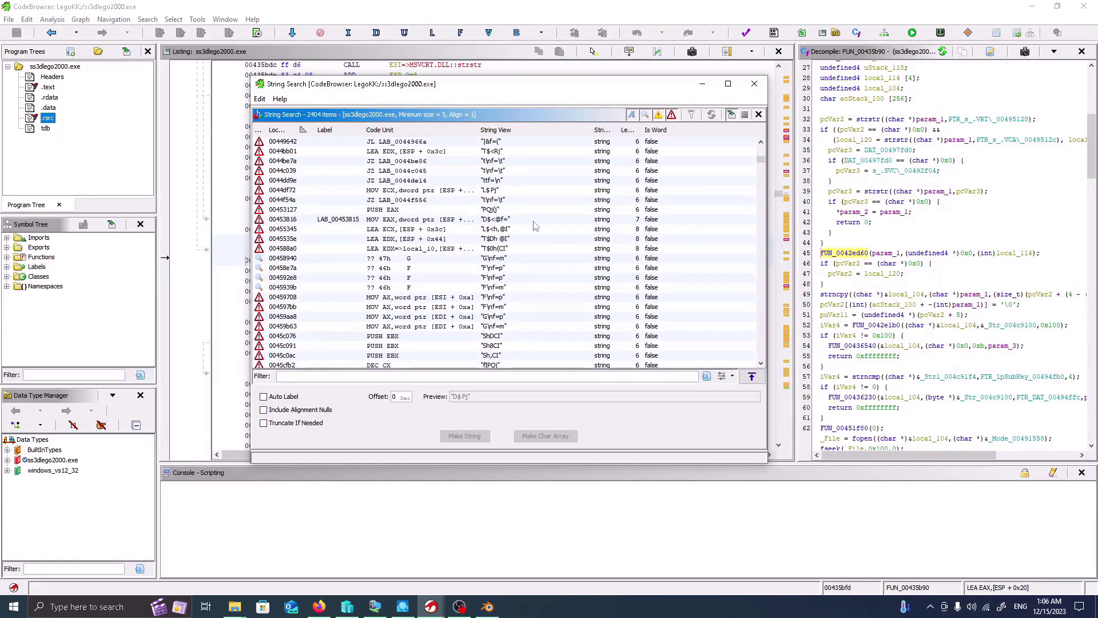
pyautogui.scroll(-15, 534, 226)
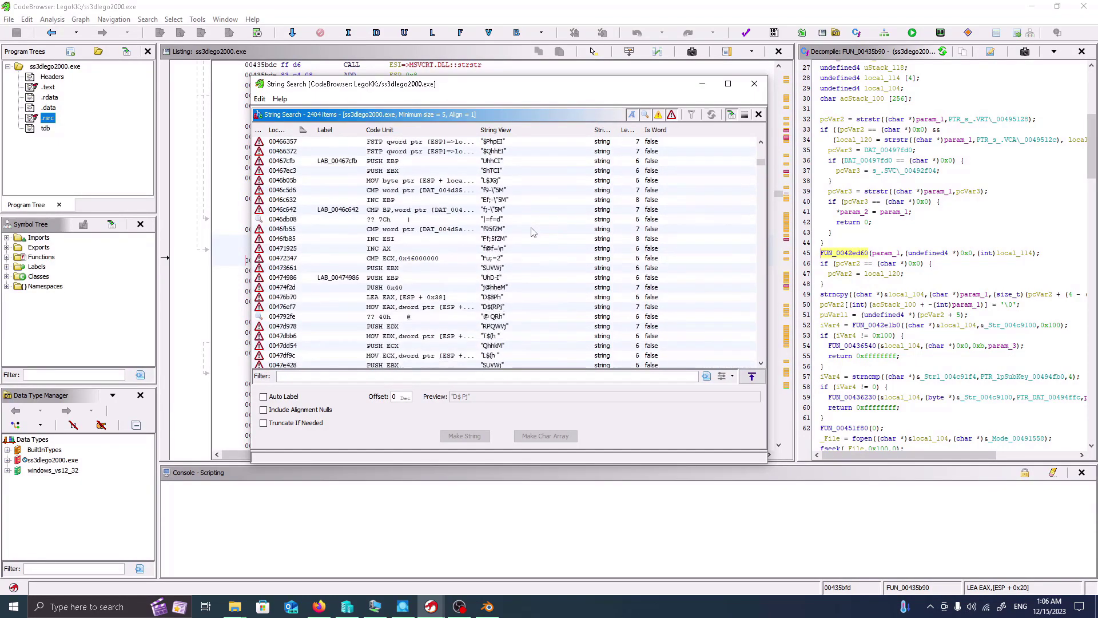
pyautogui.scroll(-5, 532, 232)
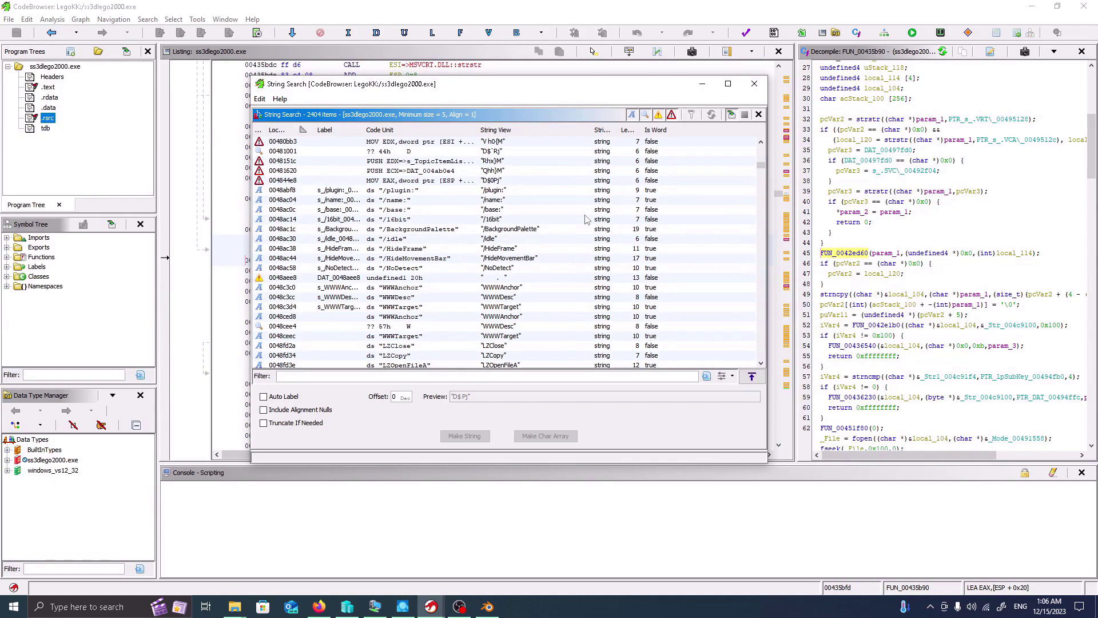
# - Go through the command-line switch strings in the results from "/plugin:" to "/HideMovementBar"
pyautogui.click(346, 192)
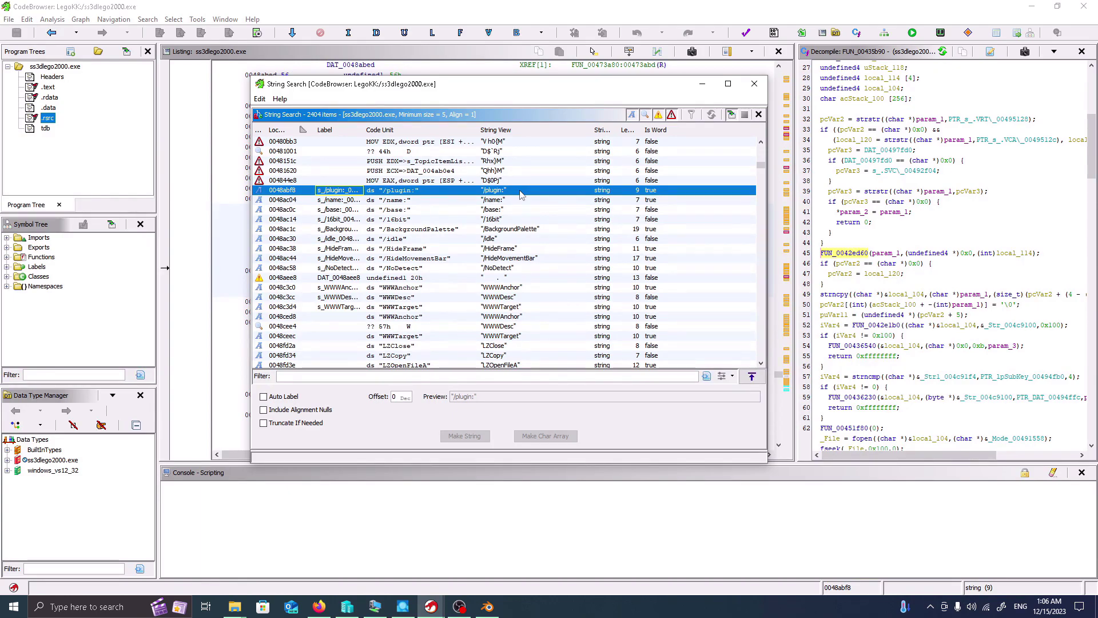
pyautogui.press('Down')
pyautogui.press('Down')
pyautogui.press('Down')
pyautogui.press('Down')
pyautogui.press('Down')
pyautogui.press('Down')
pyautogui.press('Down')
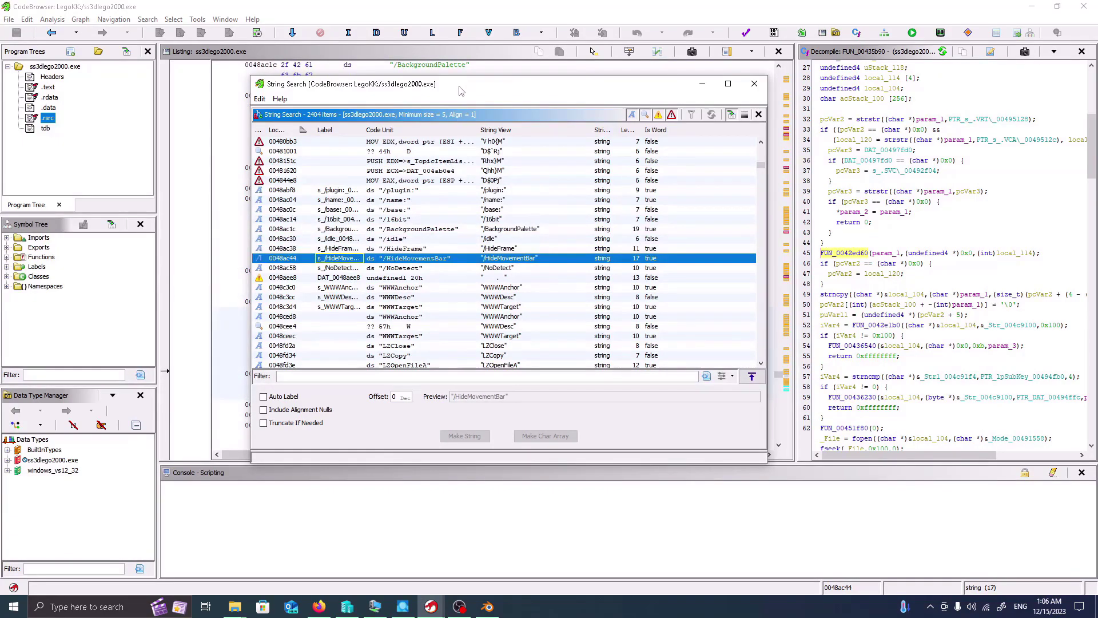
# - Uncover the listing behind the String Search window and examine the switch strings' listing entries up to "/NoDetect"
pyautogui.moveTo(463, 86); pyautogui.dragTo(782, 67)
pyautogui.press('Up')
pyautogui.press('Up')
pyautogui.press('Up')
pyautogui.press('Up')
pyautogui.press('Up')
pyautogui.press('Up')
pyautogui.press('Up')
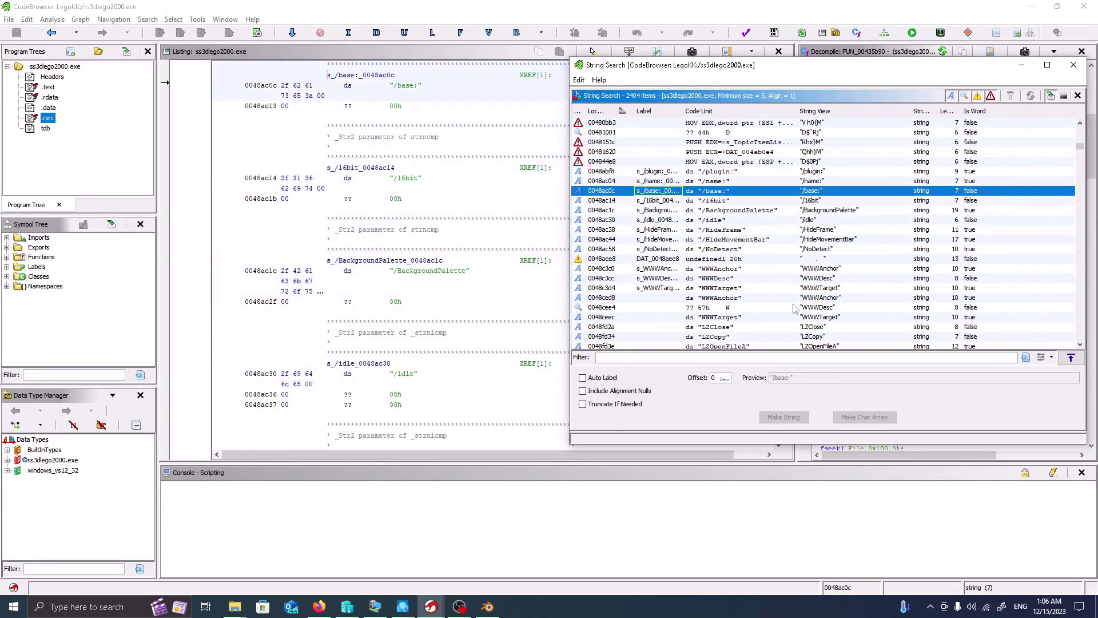
pyautogui.press('Down')
pyautogui.press('Down')
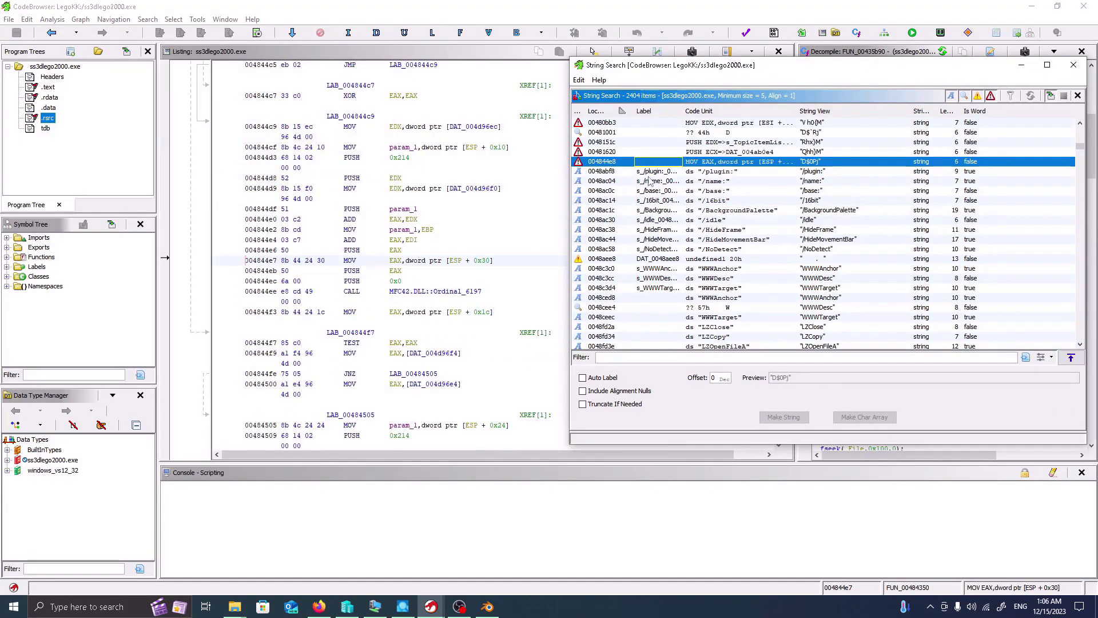
pyautogui.press('Down')
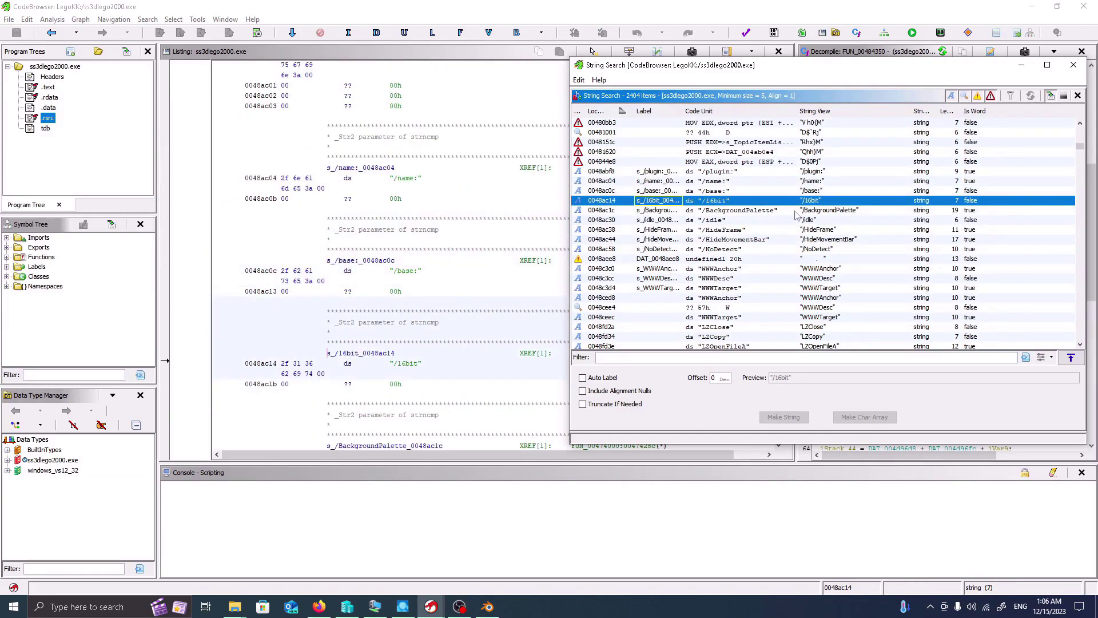
pyautogui.press('Down')
pyautogui.press('Down')
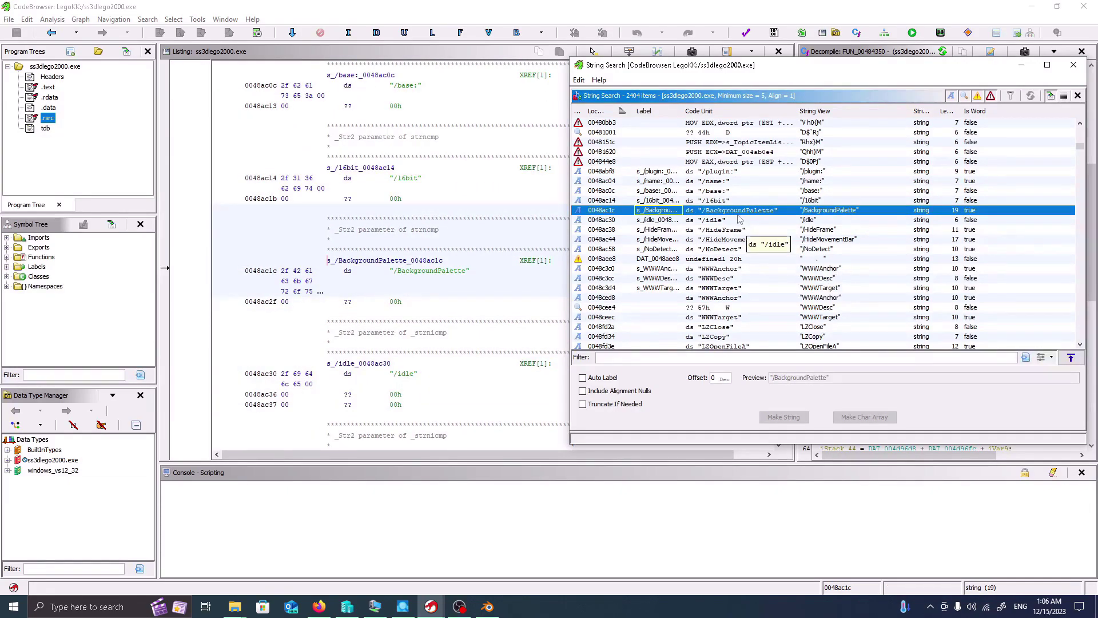
pyautogui.press('Down')
pyautogui.press('Down')
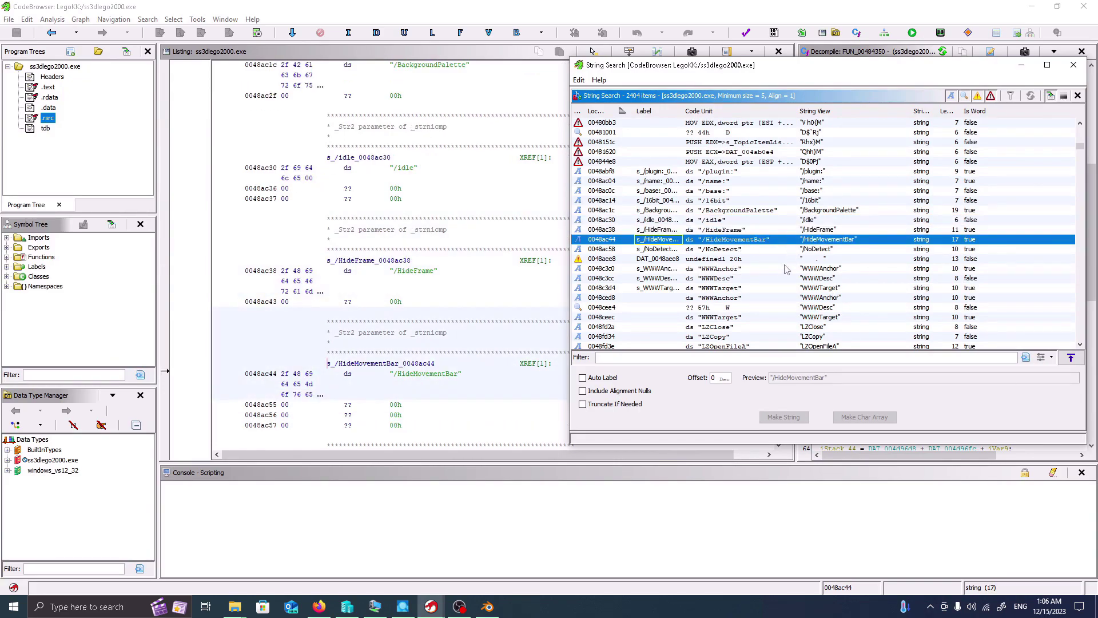
pyautogui.press('Down')
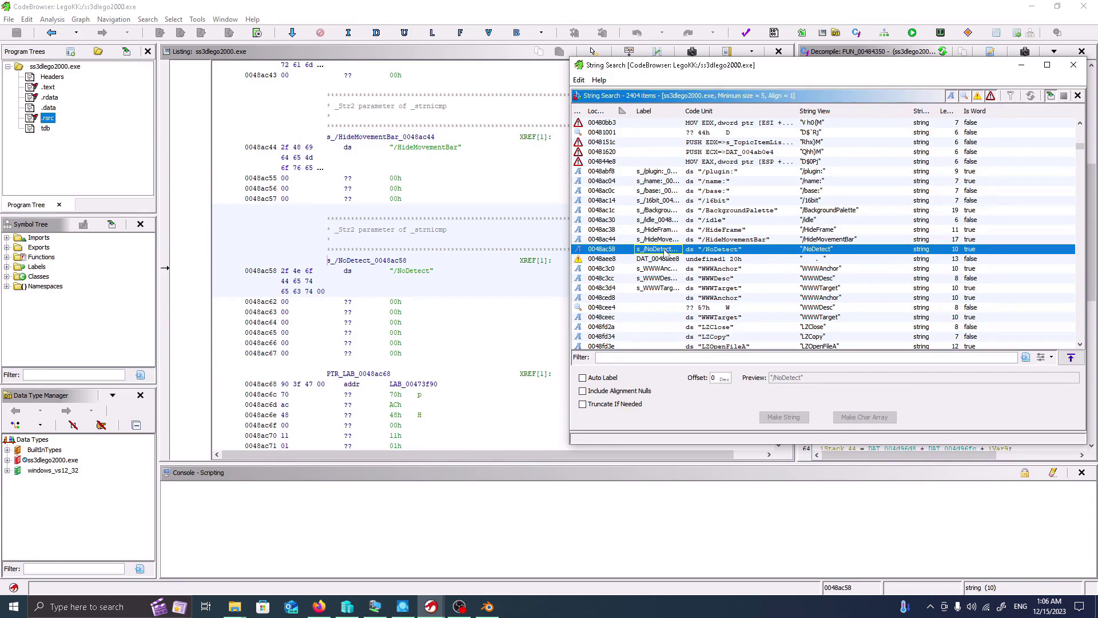
# - Examine the switch strings' listing entries in reverse order, from "/HideMovementBar" back to "/plugin:"
pyautogui.click(698, 241)
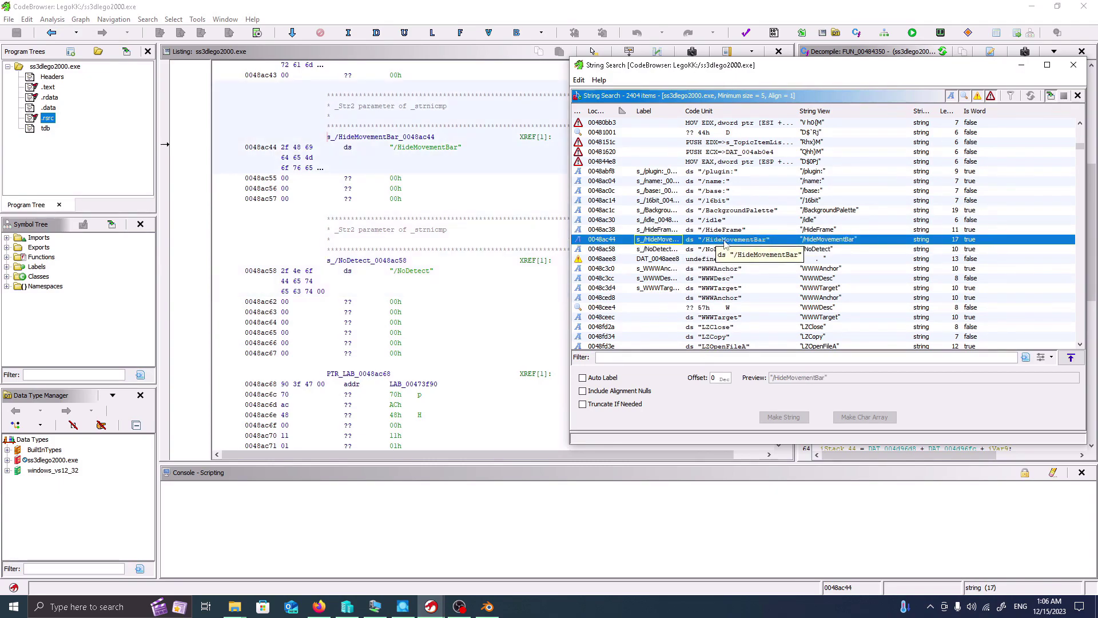
pyautogui.press('Up')
pyautogui.press('Up')
pyautogui.press('Up')
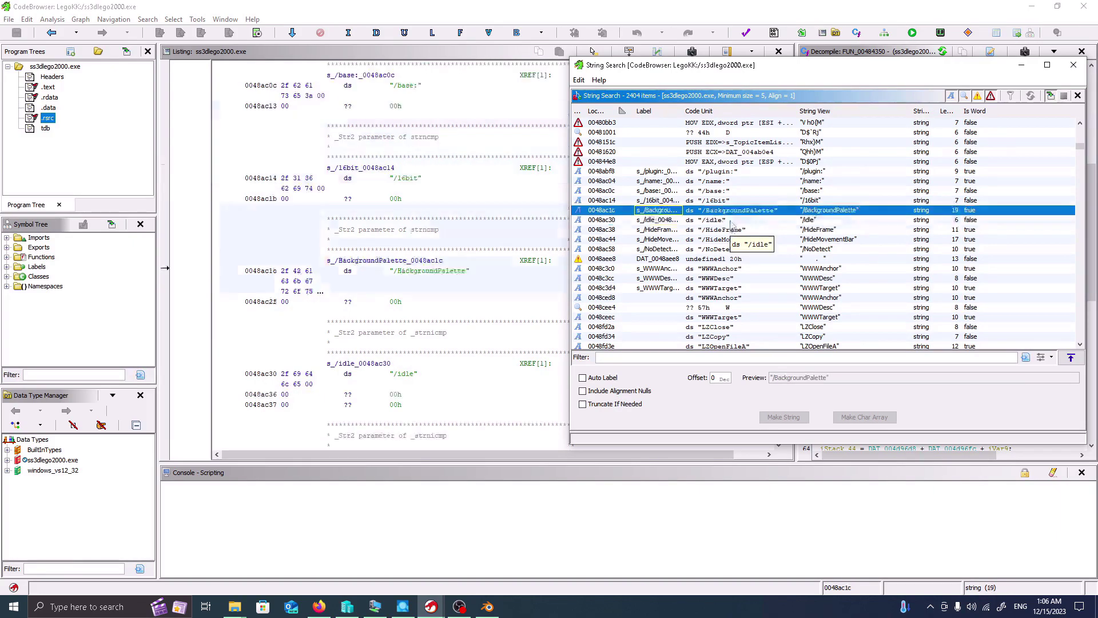
pyautogui.press('Up')
pyautogui.press('Up')
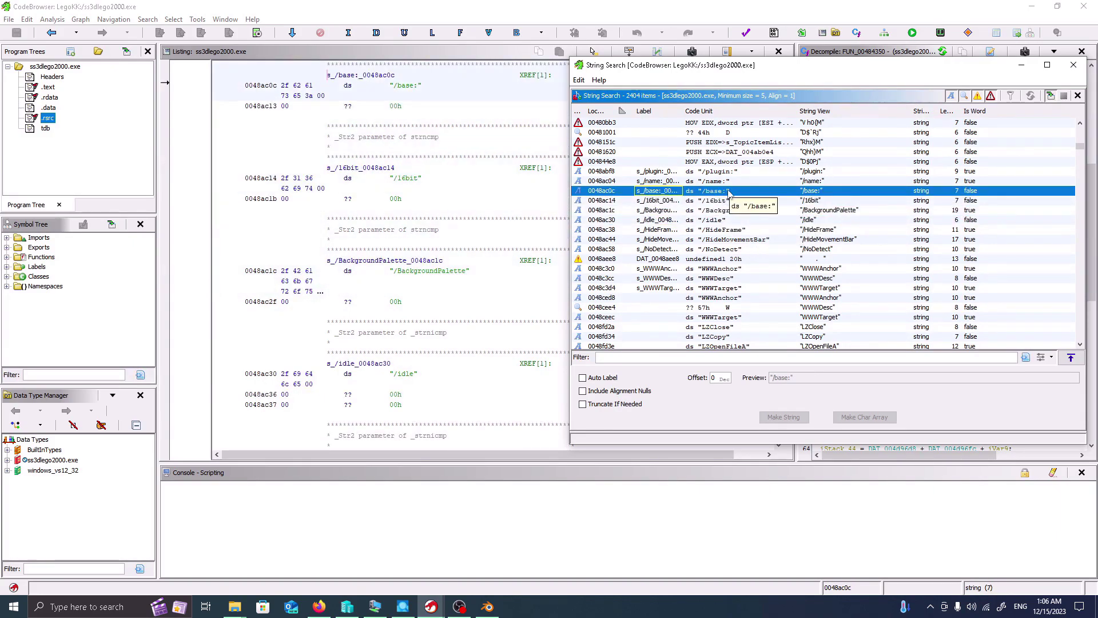
pyautogui.press('Up')
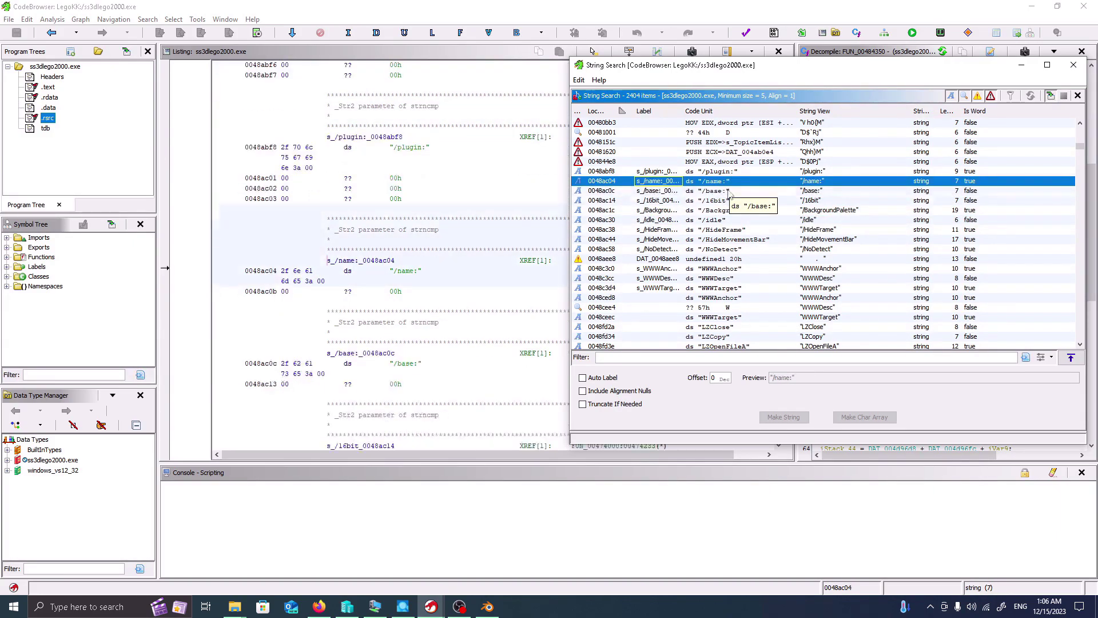
pyautogui.press('Up')
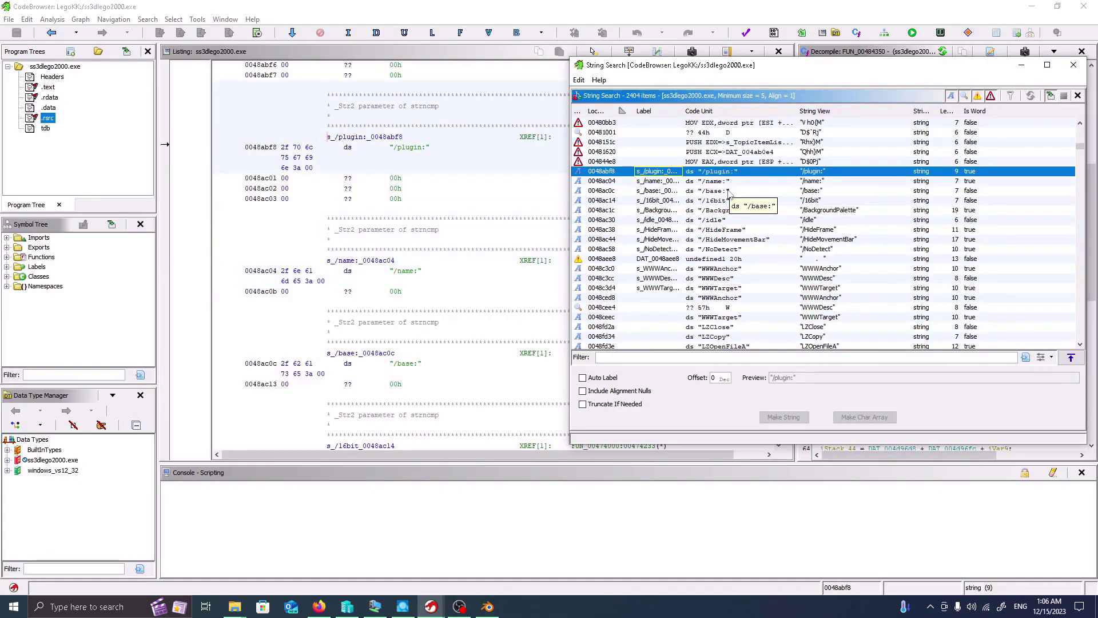
# - Examine the string results from "/plugin:" down to "LZOpenFileA", then the "WWWAnchor", "WWWDesc" and "WWWTarget" entries in the listing
pyautogui.press('Down')
pyautogui.press('Down')
pyautogui.press('Down')
pyautogui.press('Down')
pyautogui.press('Down')
pyautogui.press('Down')
pyautogui.press('Down')
pyautogui.press('Down')
pyautogui.press('Down')
pyautogui.press('Down')
pyautogui.press('Down')
pyautogui.press('Down')
pyautogui.press('Down')
pyautogui.press('Down')
pyautogui.press('Down')
pyautogui.press('Down')
pyautogui.press('Down')
pyautogui.press('Down')
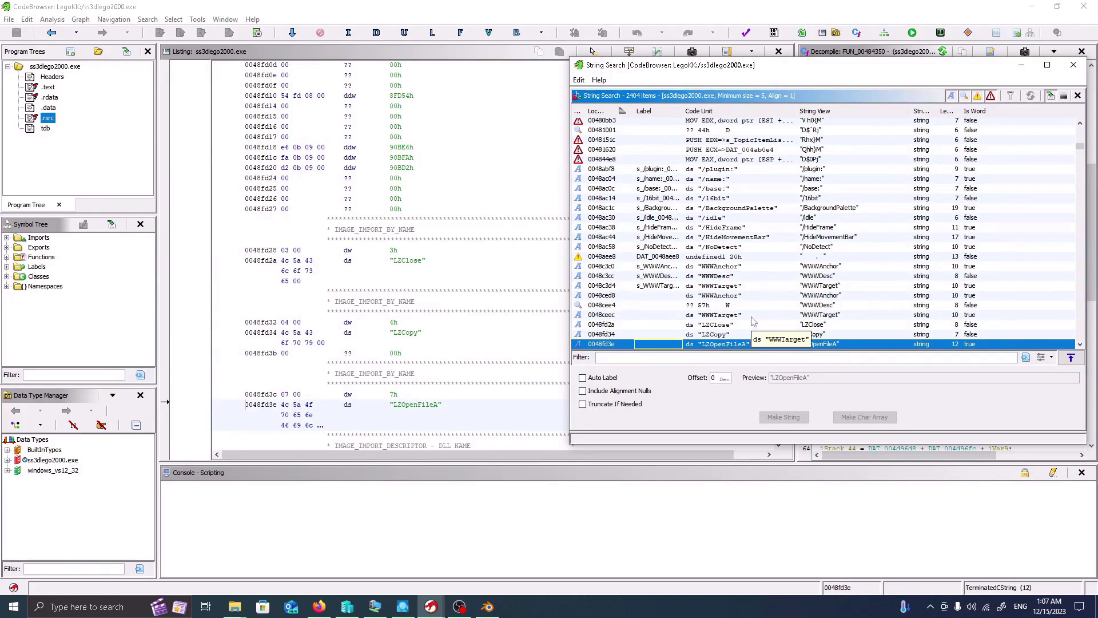
pyautogui.press('Up')
pyautogui.press('Up')
pyautogui.press('Up')
pyautogui.press('Up')
pyautogui.press('Up')
pyautogui.press('Up')
pyautogui.press('Up')
pyautogui.press('Up')
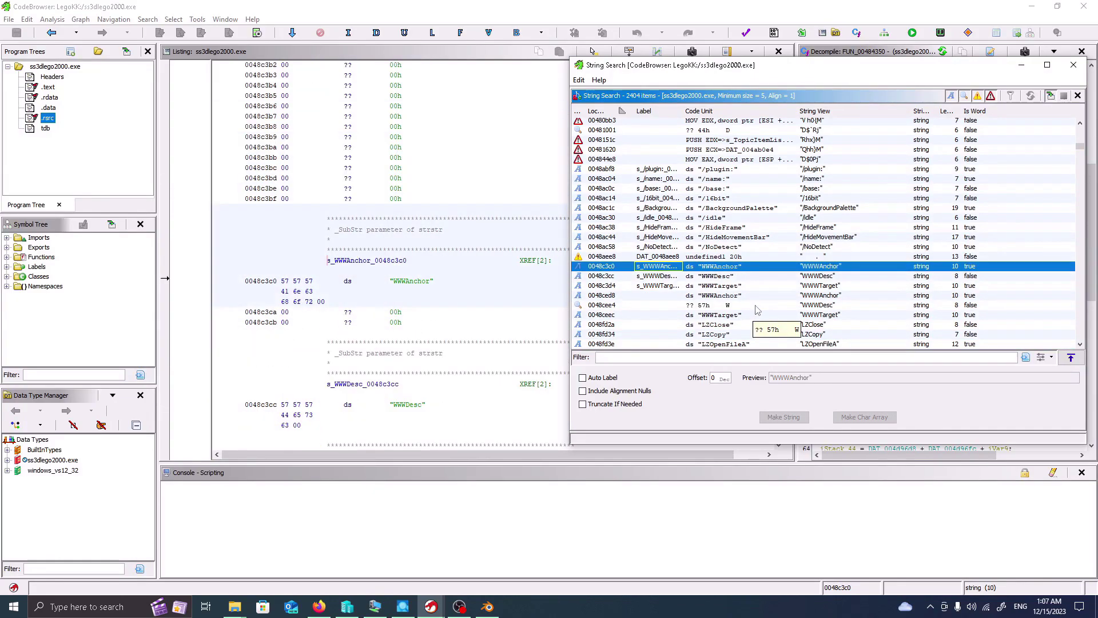
pyautogui.press('Down')
pyautogui.press('Down')
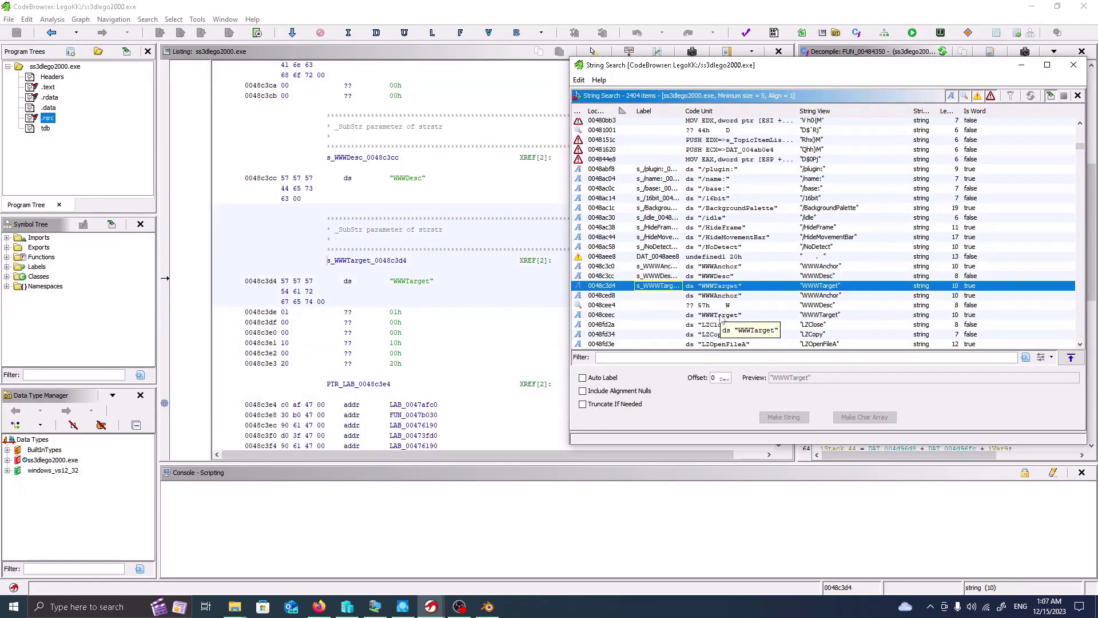
# - Look through the imported function names, go to "vsprintf" and examine the neighbouring import entries in the listing
pyautogui.scroll(-10, 789, 302)
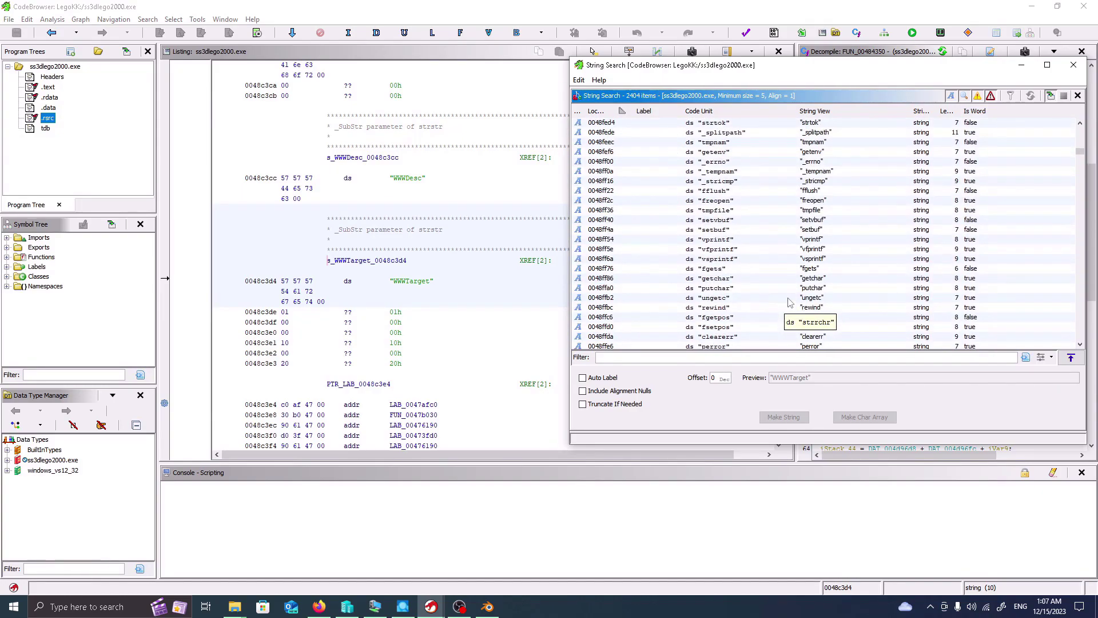
pyautogui.scroll(-9, 789, 302)
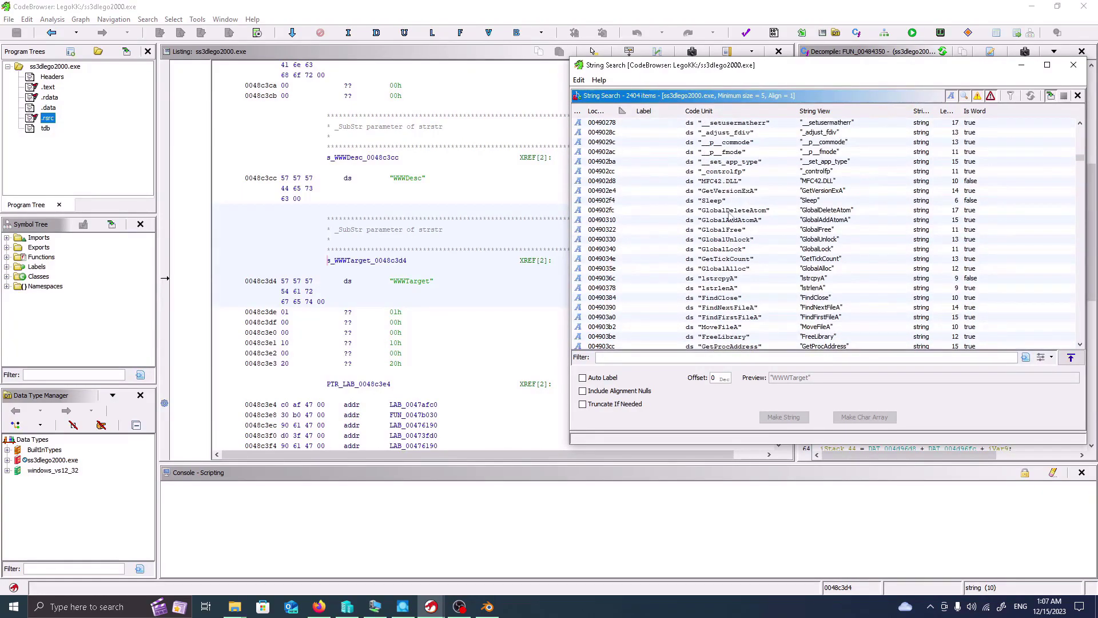
pyautogui.scroll(20, 727, 206)
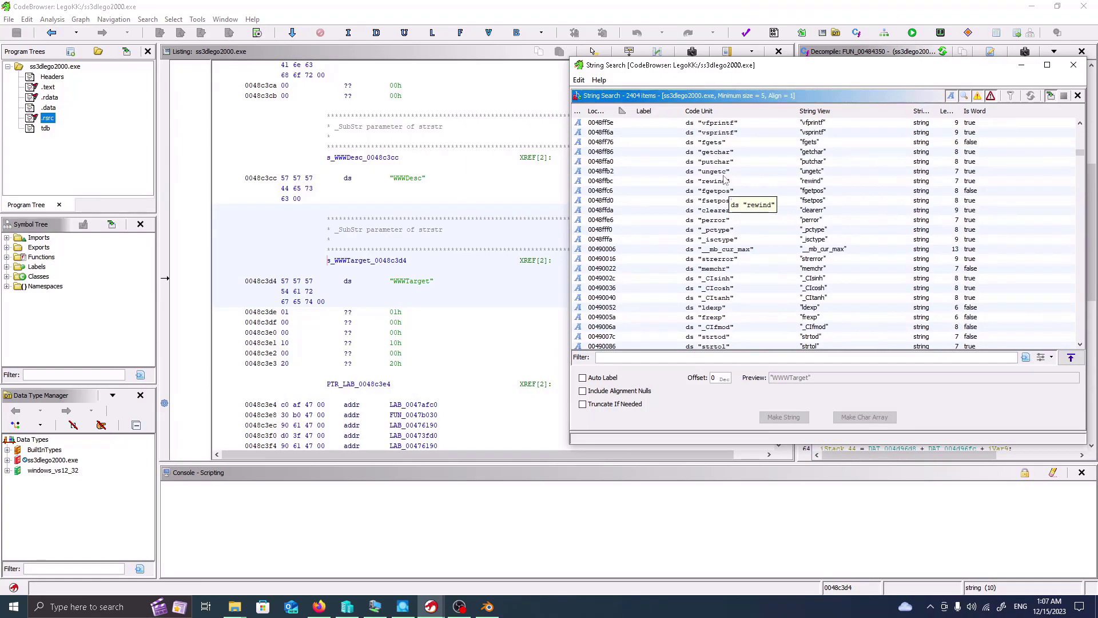
pyautogui.scroll(3, 725, 180)
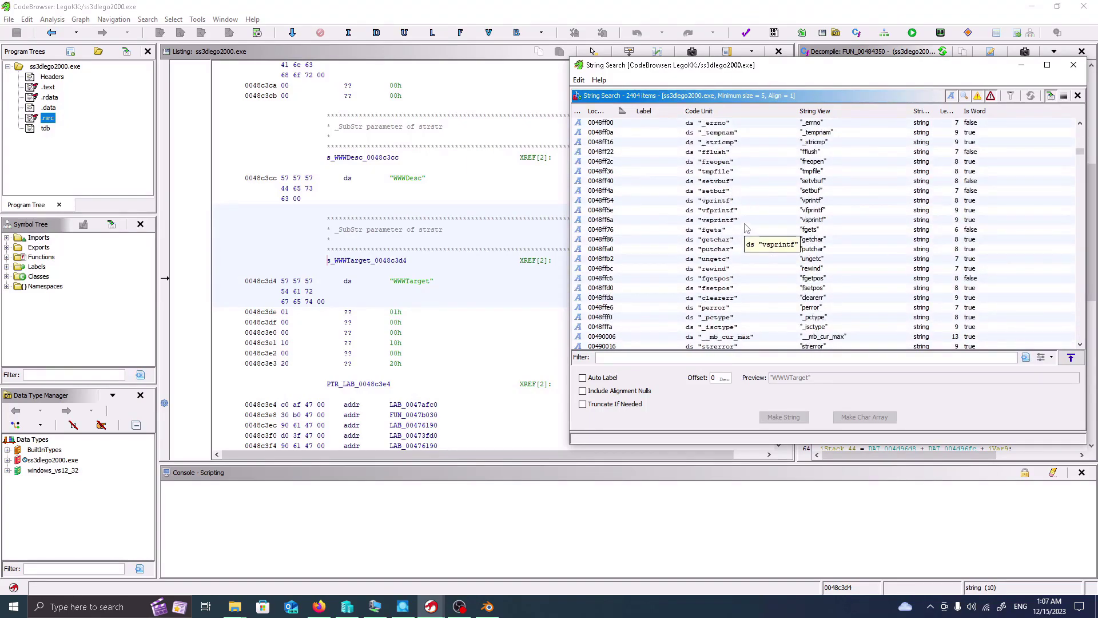
pyautogui.click(746, 220)
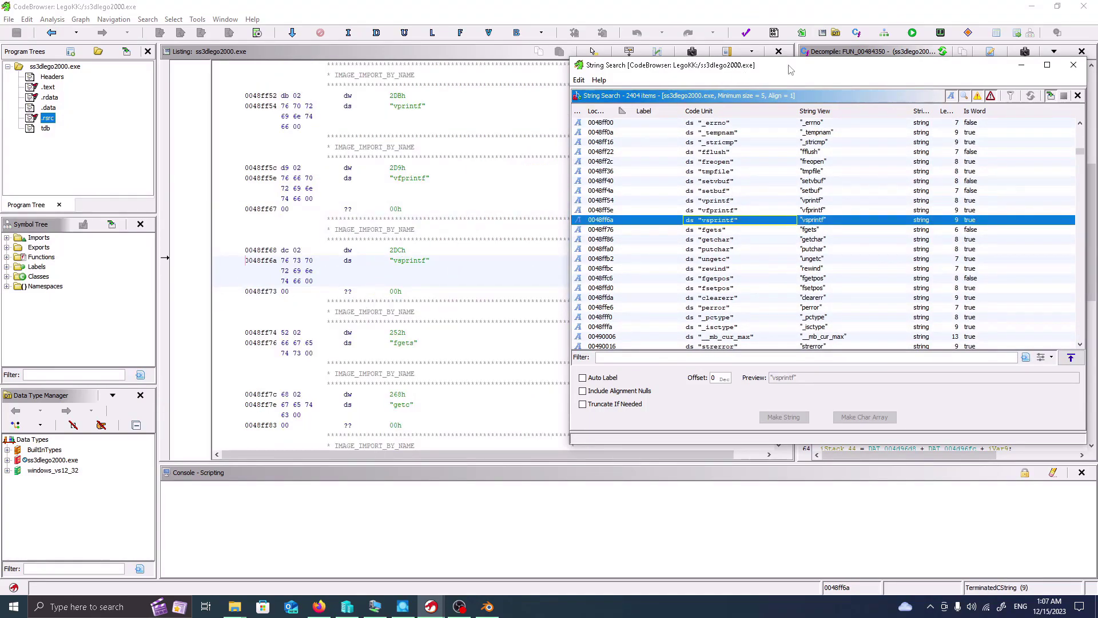
pyautogui.moveTo(791, 69); pyautogui.dragTo(683, 330)
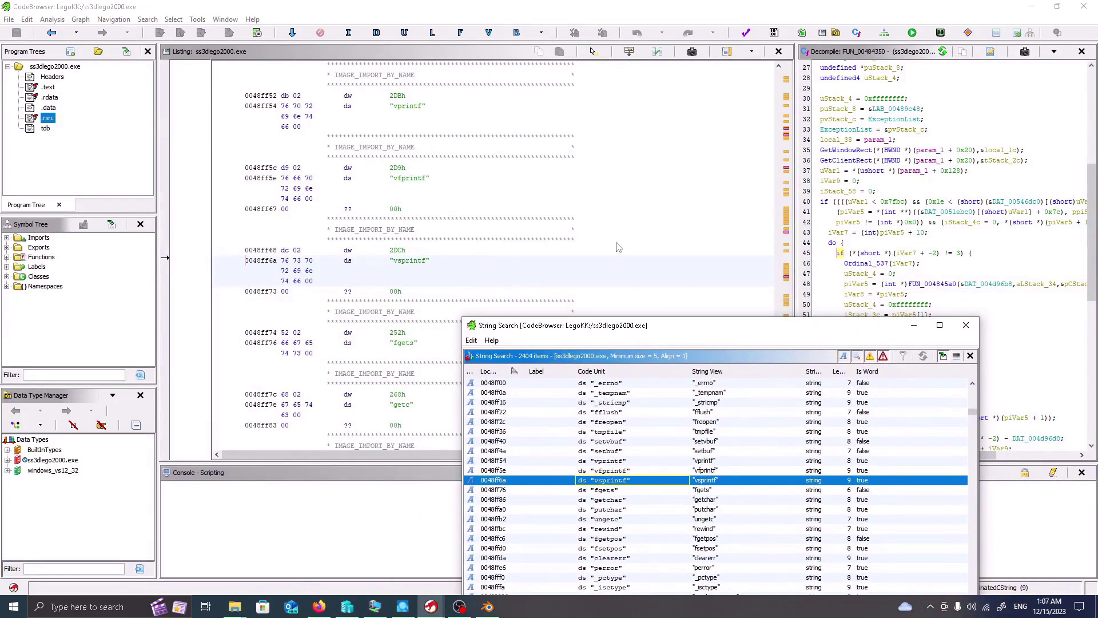
pyautogui.scroll(15, 671, 267)
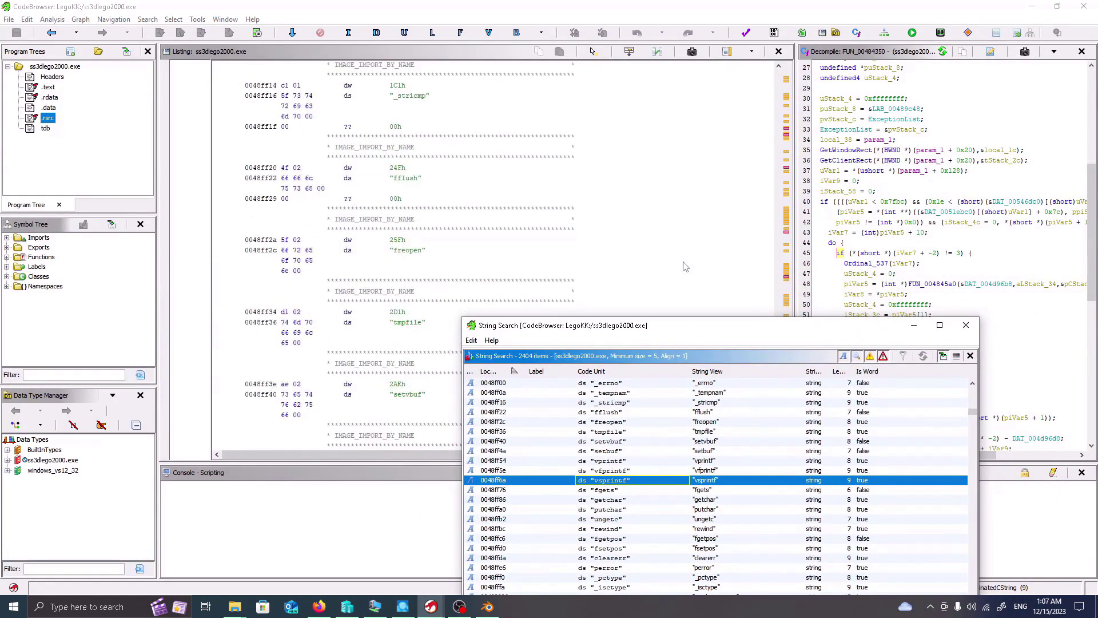
pyautogui.scroll(-15, 686, 267)
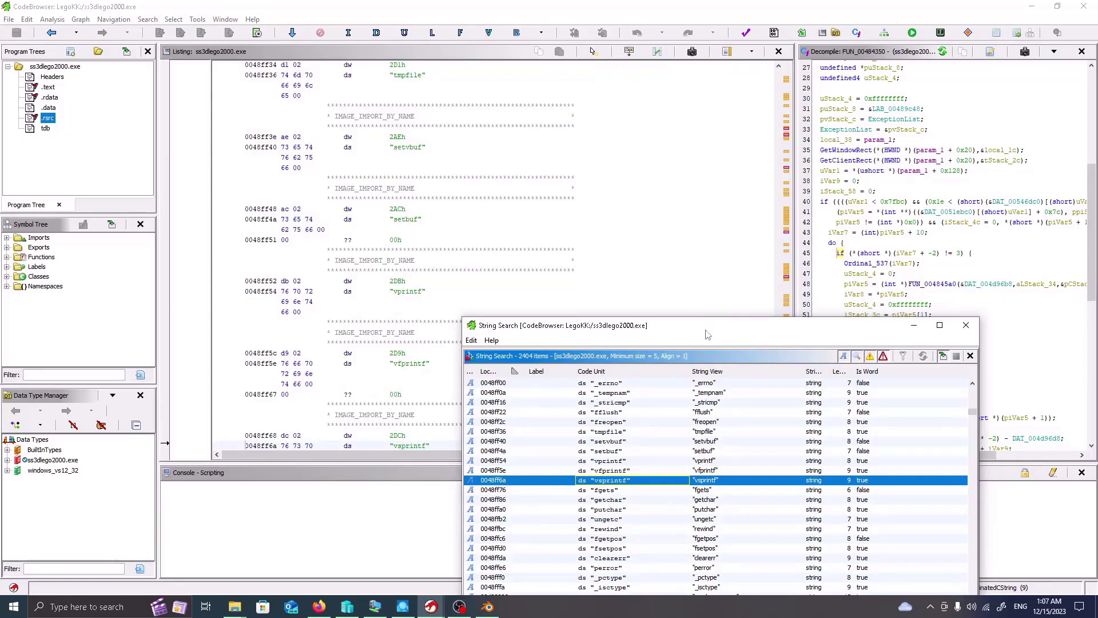
# - Move the String Search window up into full view and look through the import names from "vsprintf" to the decompression error strings
pyautogui.moveTo(708, 334); pyautogui.dragTo(672, 129)
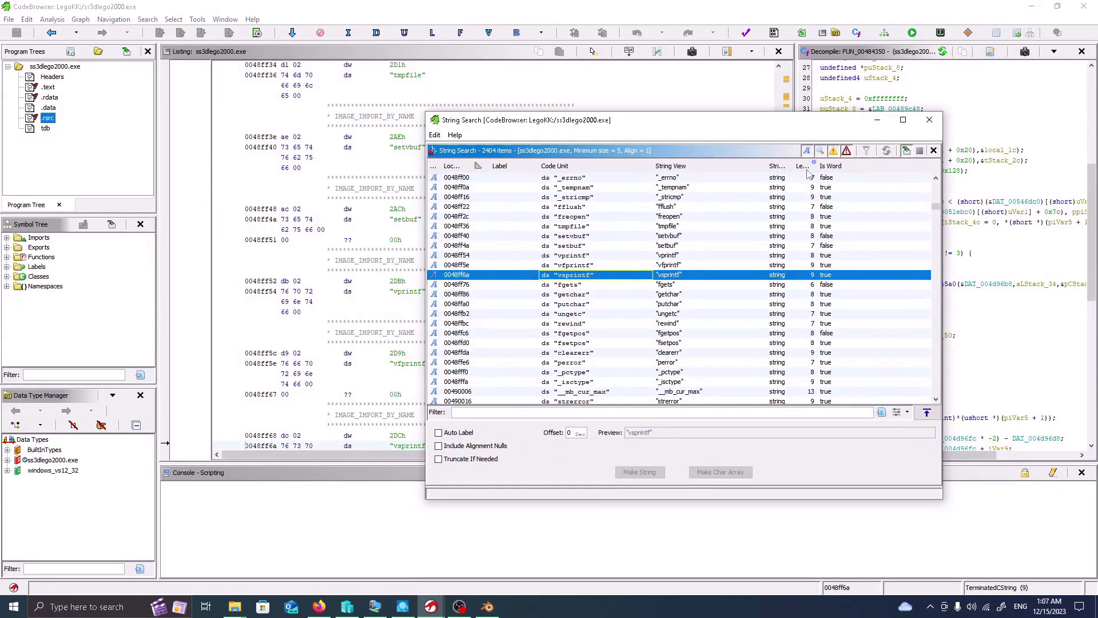
pyautogui.click(813, 275)
pyautogui.click(588, 278)
pyautogui.scroll(-1, 639, 281)
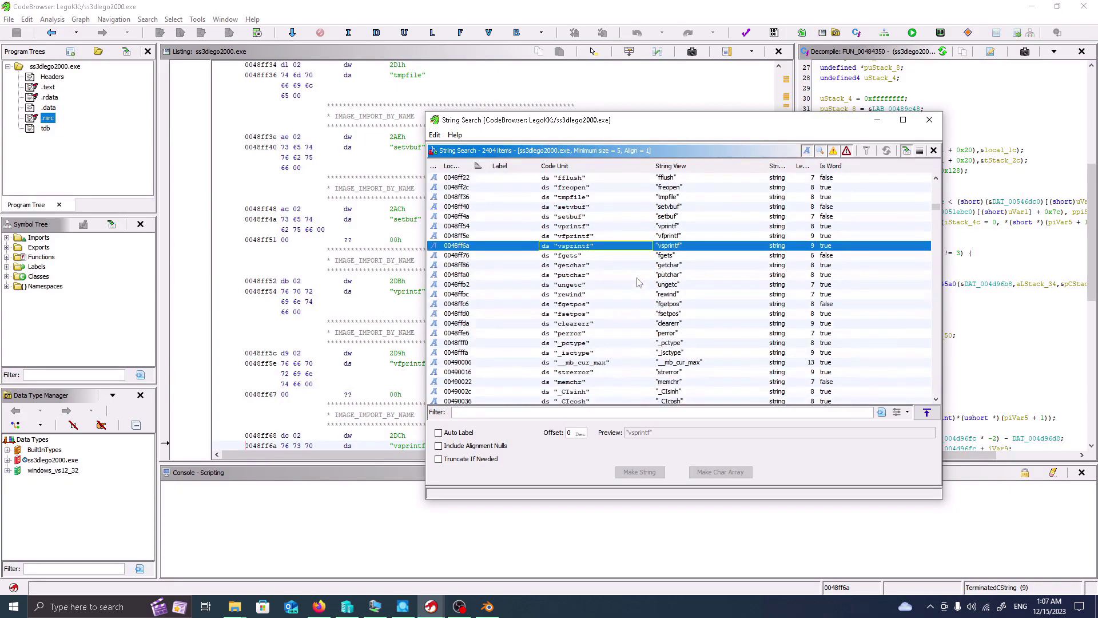
pyautogui.scroll(-20, 606, 270)
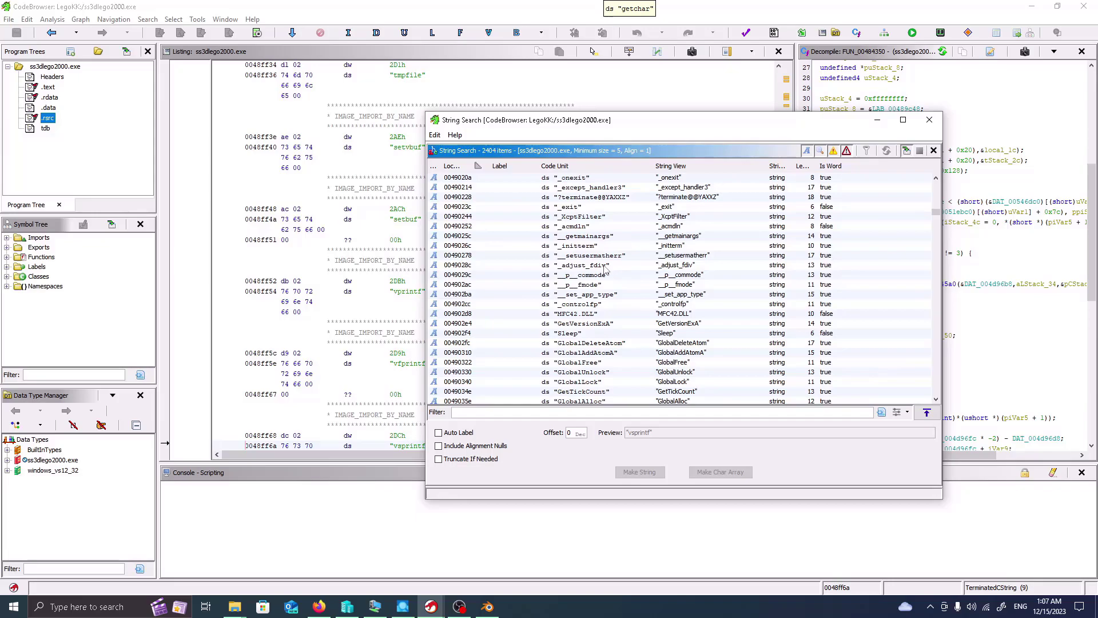
pyautogui.scroll(-20, 606, 270)
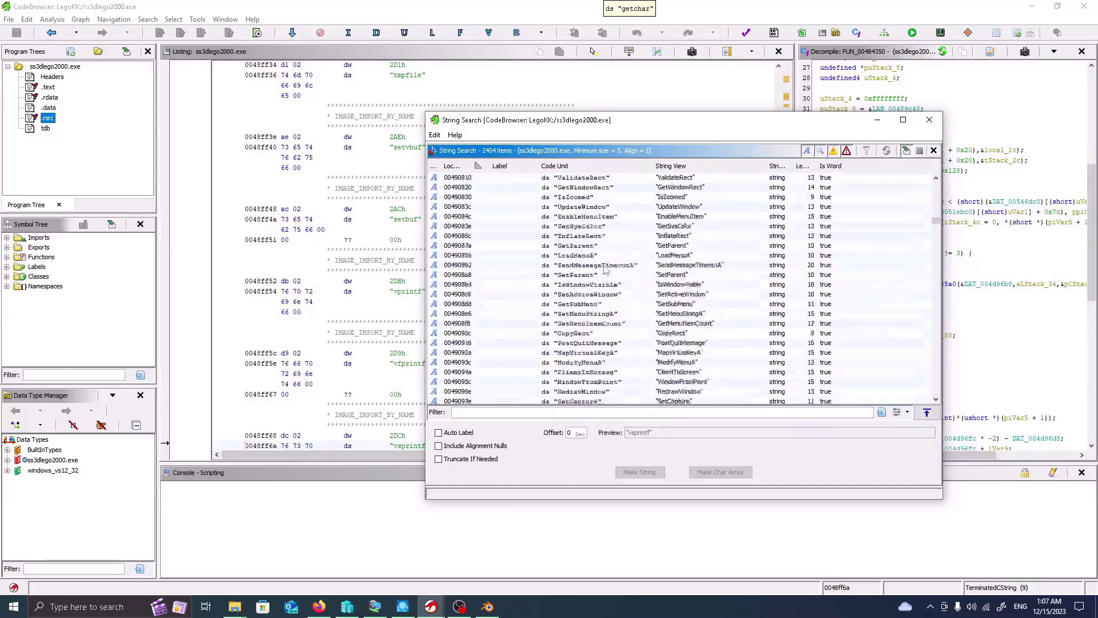
pyautogui.scroll(-15, 606, 270)
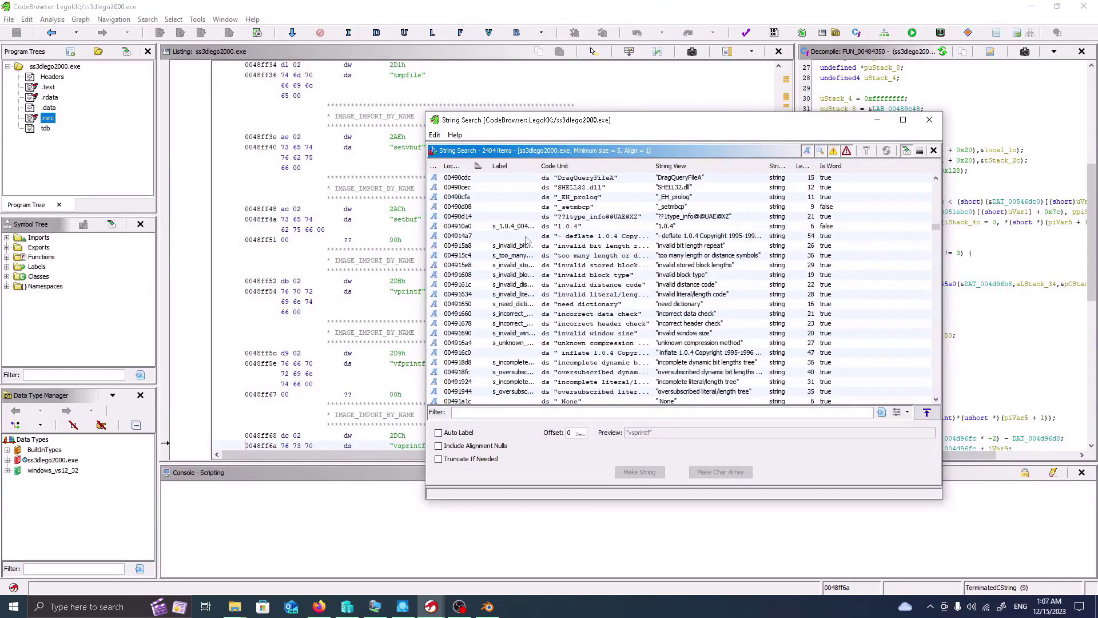
# - Go to "invalid bit length repeat", uncover more of the listing, and examine the decompression error entries down to "incorrect data check"
pyautogui.click(521, 248)
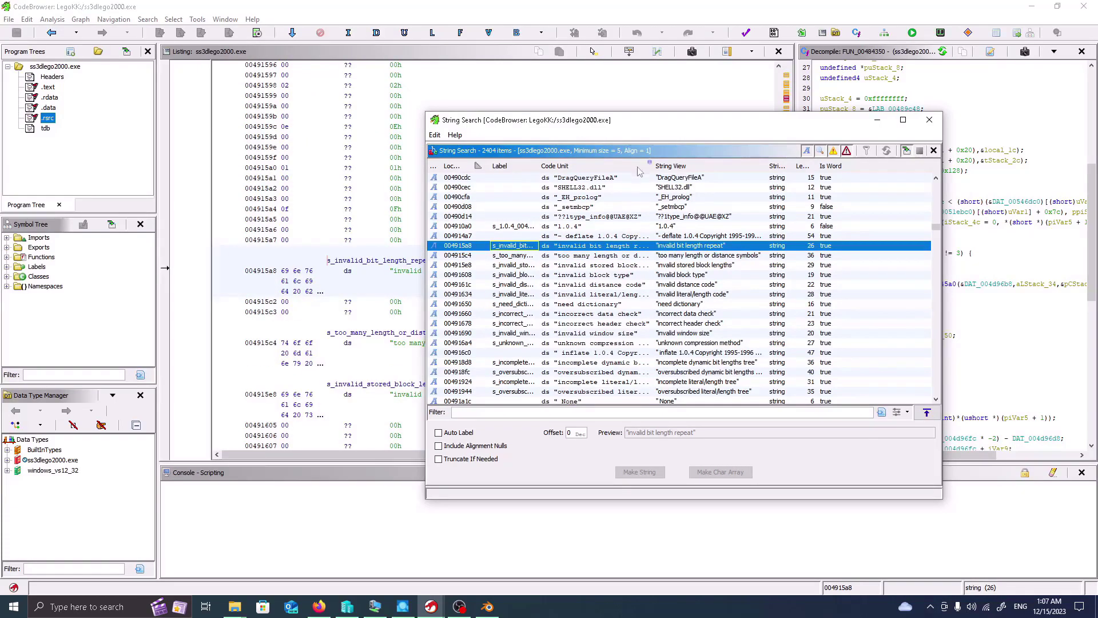
pyautogui.moveTo(660, 120); pyautogui.dragTo(846, 89)
pyautogui.press('Down')
pyautogui.press('Down')
pyautogui.press('Down')
pyautogui.press('Down')
pyautogui.press('Down')
pyautogui.press('Down')
pyautogui.press('Down')
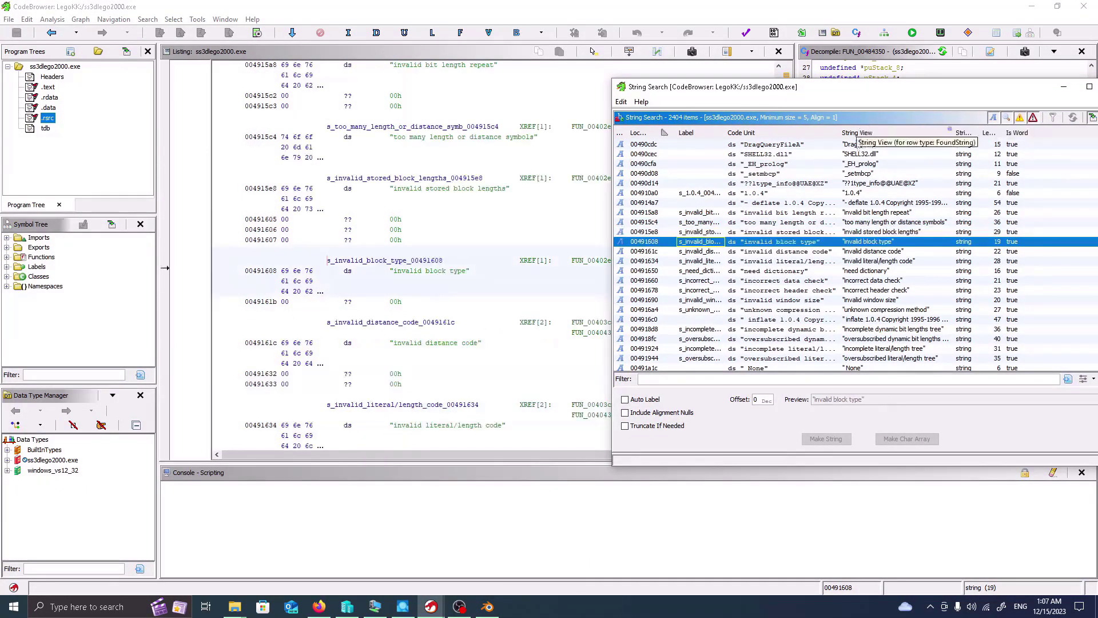
# - Look through the menu, file extension and file error strings and go to "%s Files (%s)" in the listing
pyautogui.scroll(-10, 894, 181)
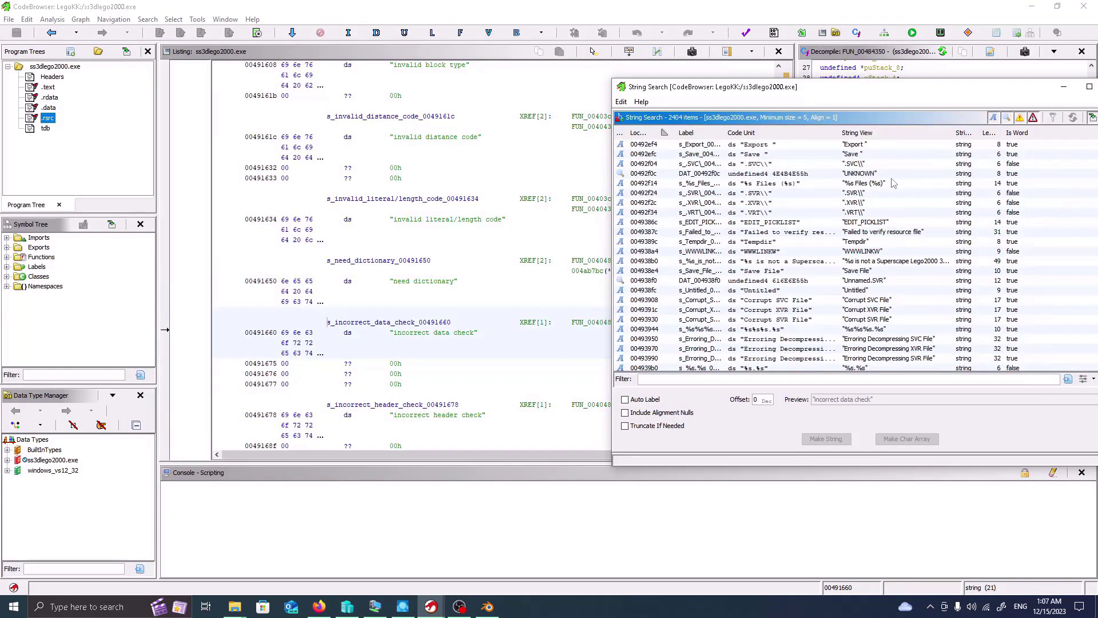
pyautogui.scroll(-9, 809, 252)
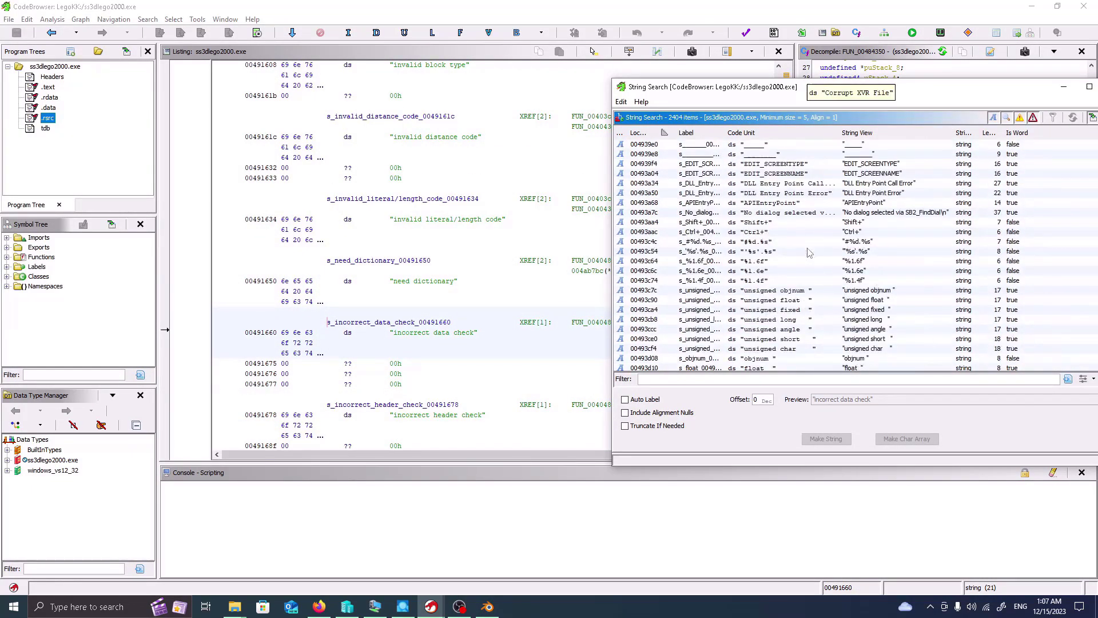
pyautogui.scroll(15, 809, 251)
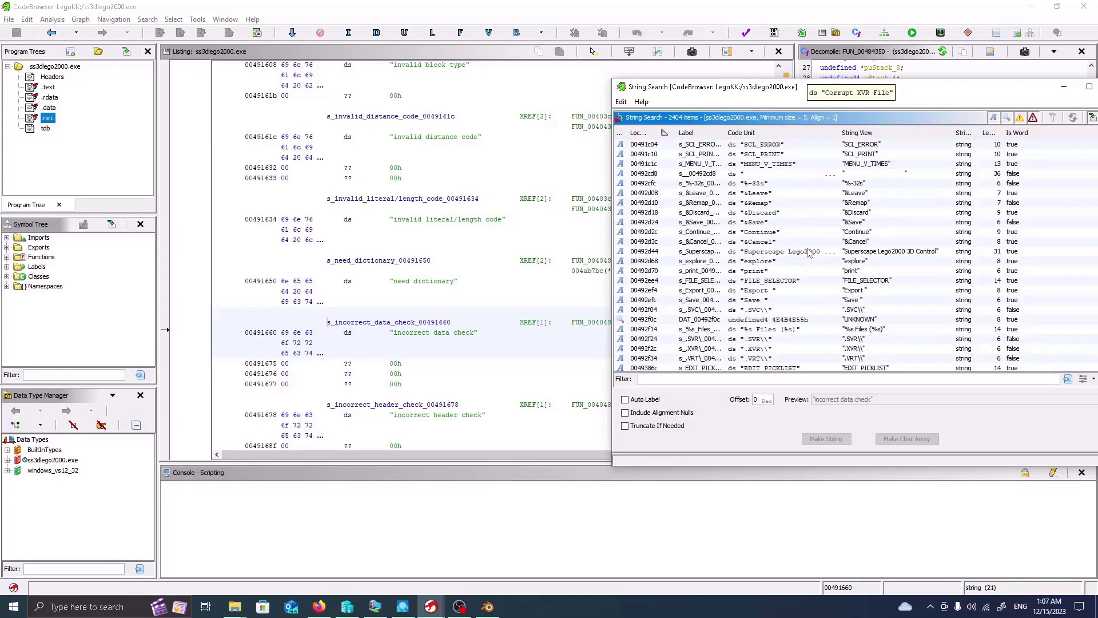
pyautogui.scroll(-4, 809, 251)
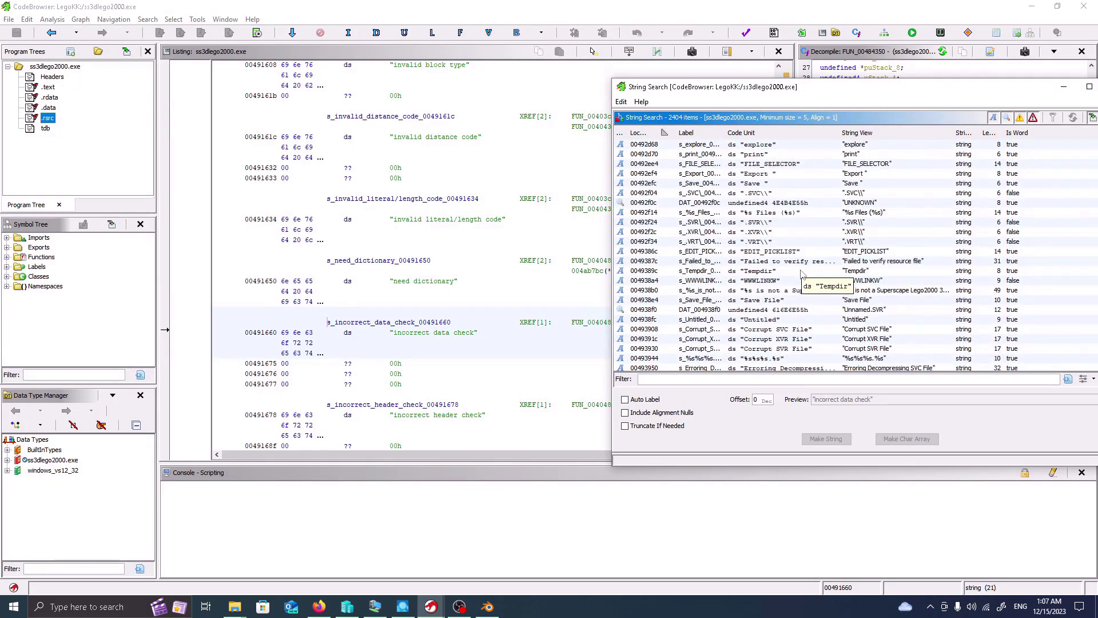
pyautogui.click(759, 214)
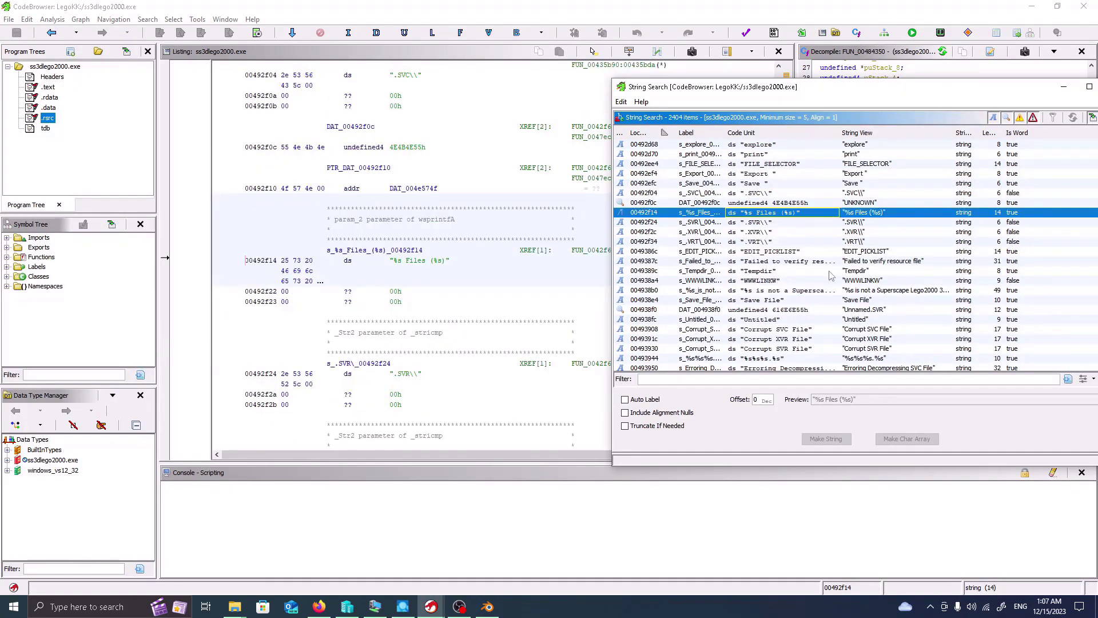
# - Examine the format strings from "'%s'.%s" through "%1.4f" and their references in the listing
pyautogui.scroll(-11, 831, 276)
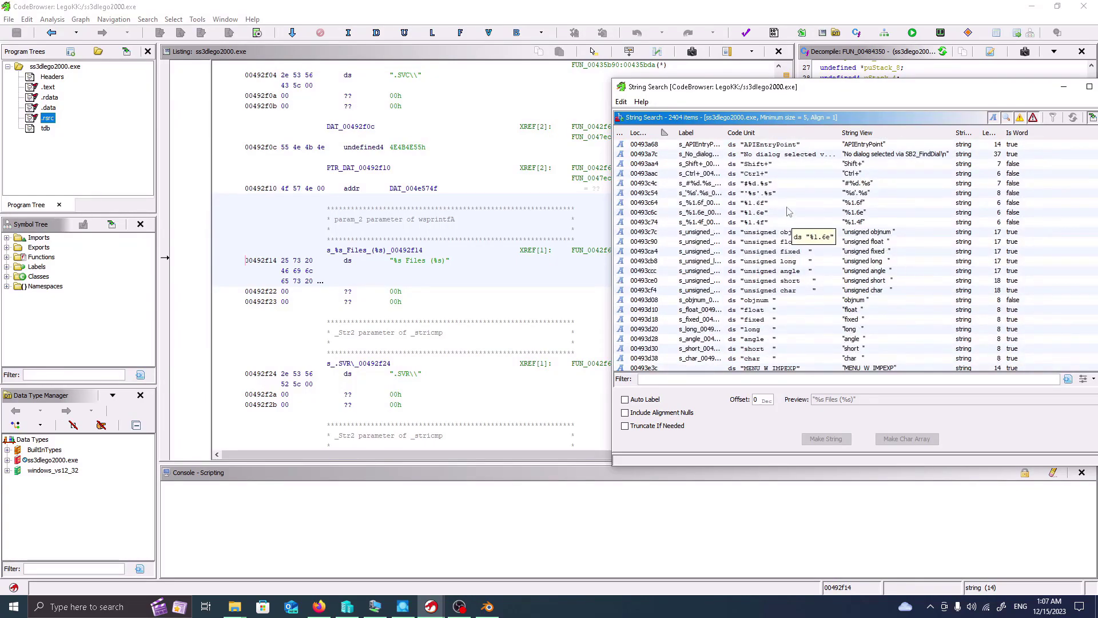
pyautogui.click(789, 194)
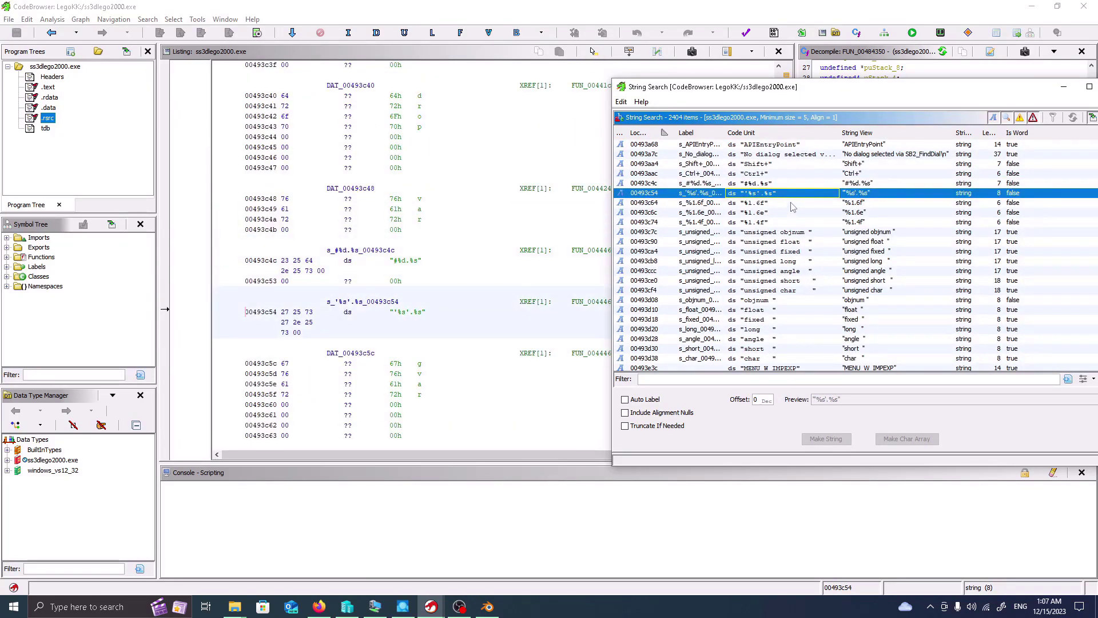
pyautogui.click(791, 203)
pyautogui.click(792, 213)
pyautogui.click(792, 223)
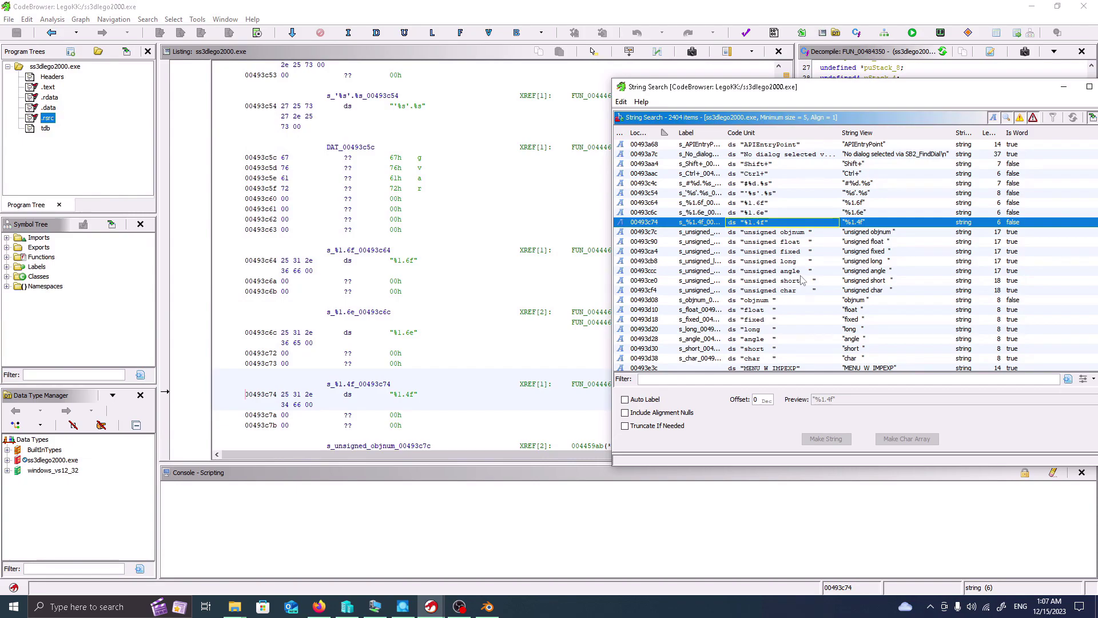
pyautogui.scroll(-2, 812, 292)
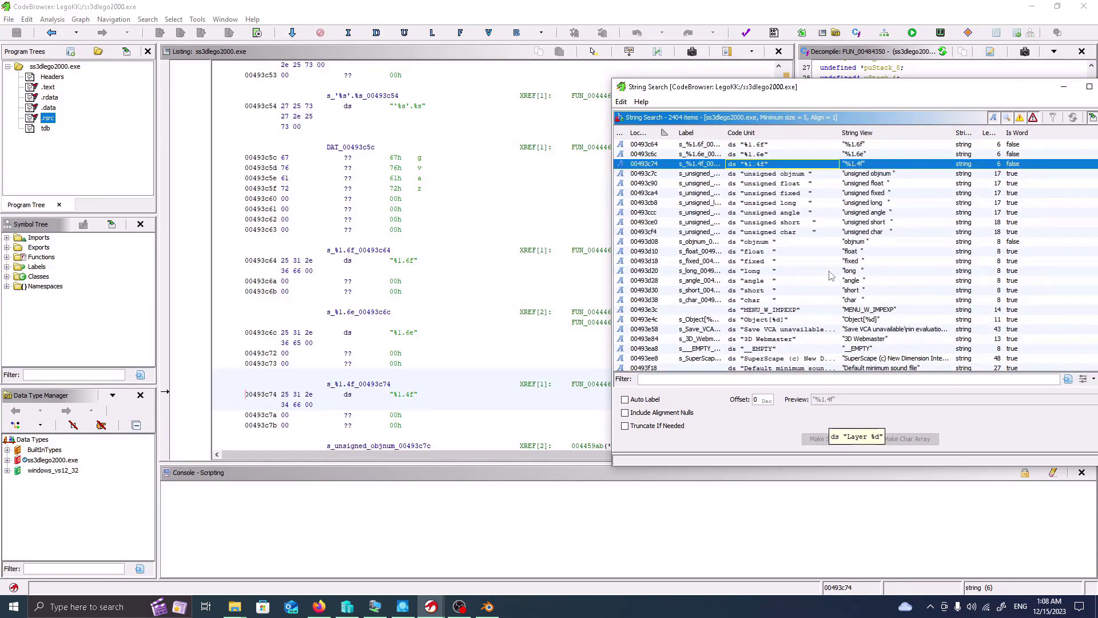
# - Examine the data type strings from "objnum" to "char" in the listing
pyautogui.click(808, 242)
pyautogui.press('Down')
pyautogui.press('Down')
pyautogui.press('Down')
pyautogui.press('Down')
pyautogui.press('Down')
pyautogui.press('Down')
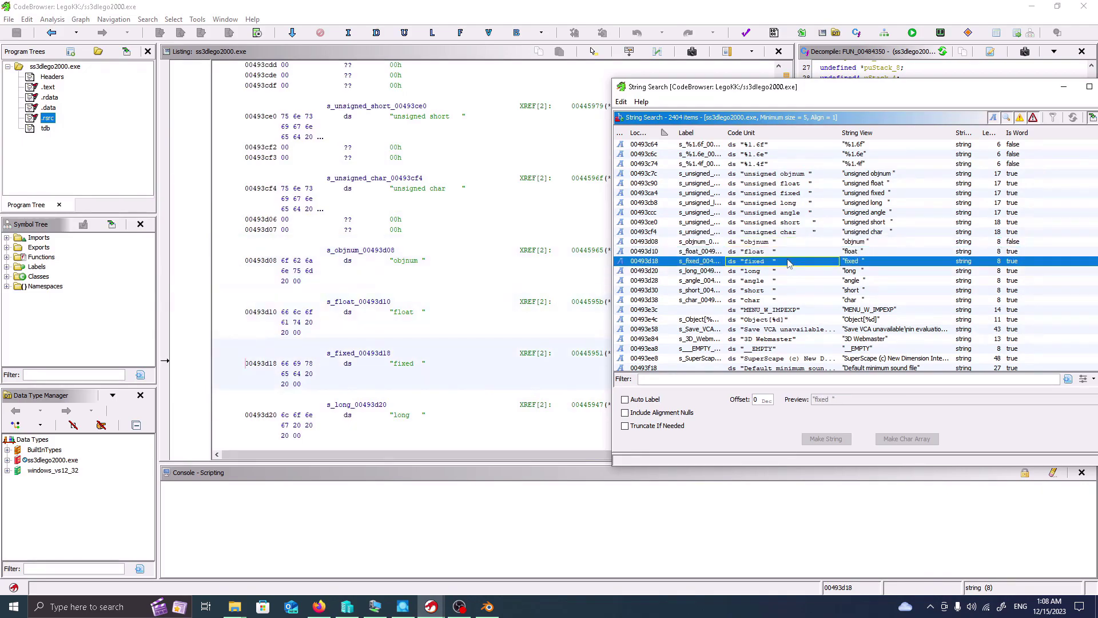
pyautogui.scroll(-5, 789, 263)
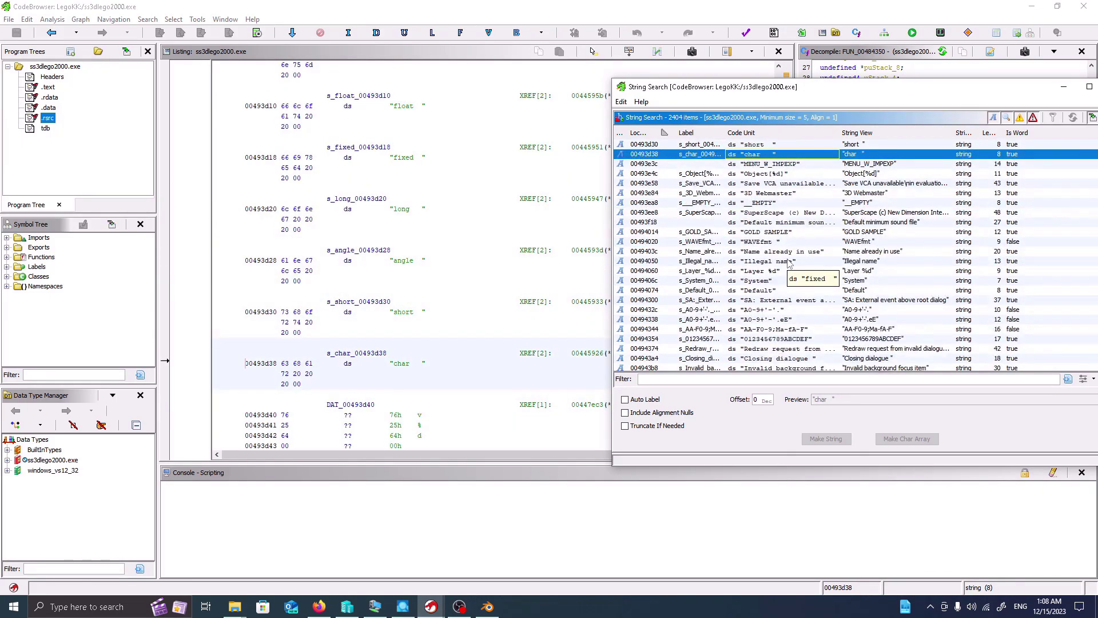
# - Go to "Object[%d]" and examine the entries down to "GOLD SAMPLE" in the listing
pyautogui.click(799, 175)
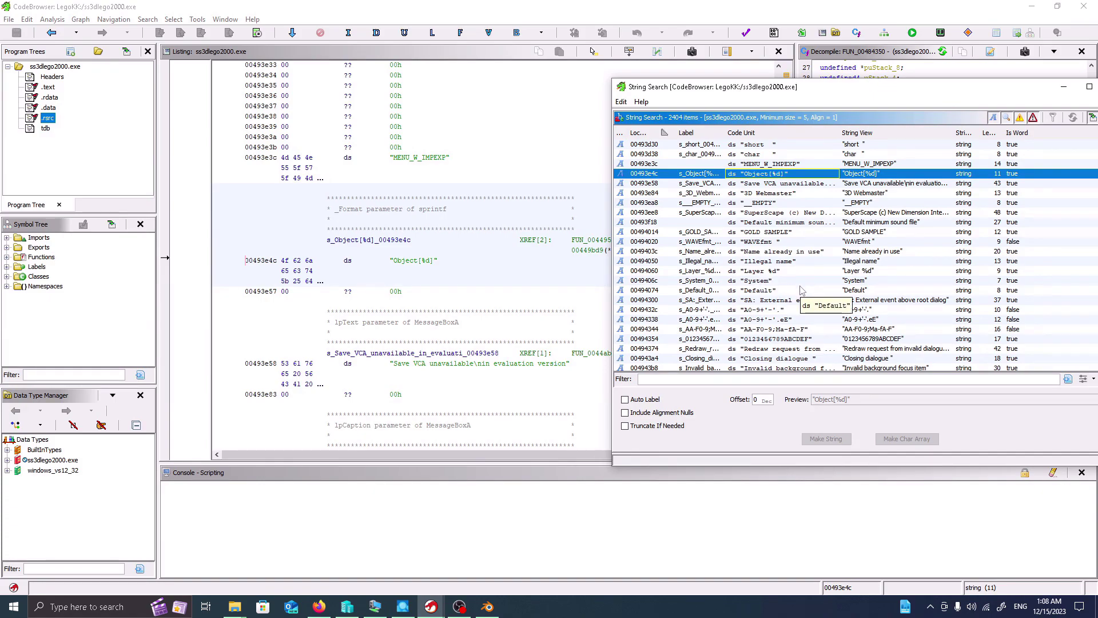
pyautogui.press('Down')
pyautogui.press('Down')
pyautogui.press('Down')
pyautogui.press('Down')
pyautogui.press('Down')
pyautogui.press('Down')
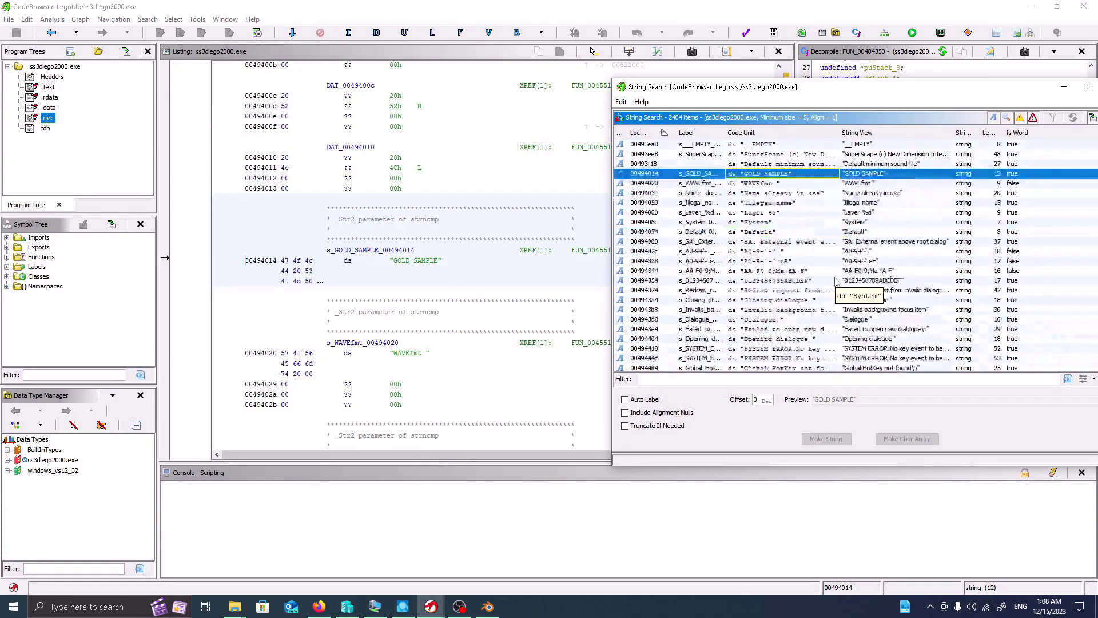
# - Examine the listing entries from "WAVEfmt " through "Name already in use" and the external event message to "AA-F0-9;Ma-fA-F"
pyautogui.scroll(-2, 793, 234)
pyautogui.press('Down')
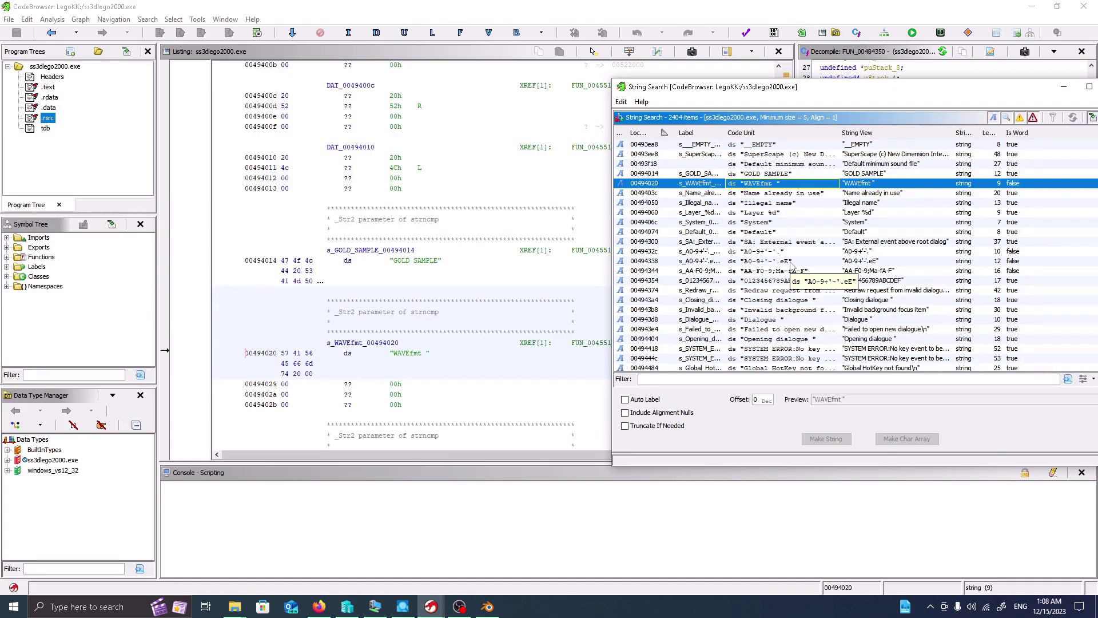
pyautogui.press('Down')
pyautogui.press('Down')
pyautogui.press('Down')
pyautogui.press('Down')
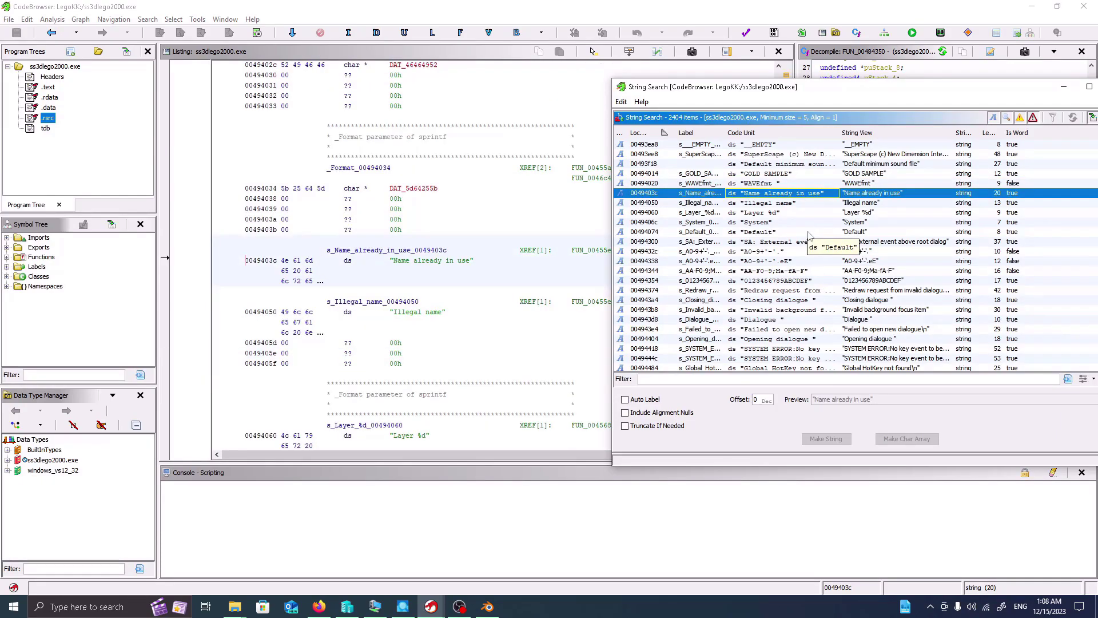
pyautogui.press('Down')
pyautogui.press('Down')
pyautogui.press('Down')
pyautogui.press('Down')
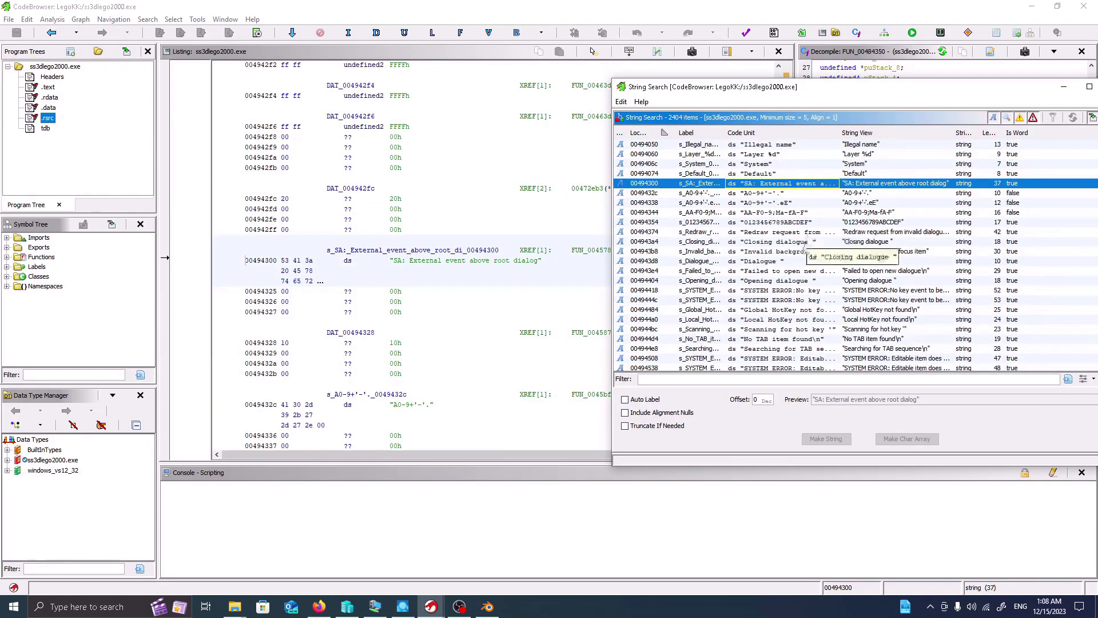
pyautogui.press('Down')
# - Find the "Sprite" string and examine the file type entries from it through "Configuration" to the SuperScape copyright string
pyautogui.scroll(-10, 804, 249)
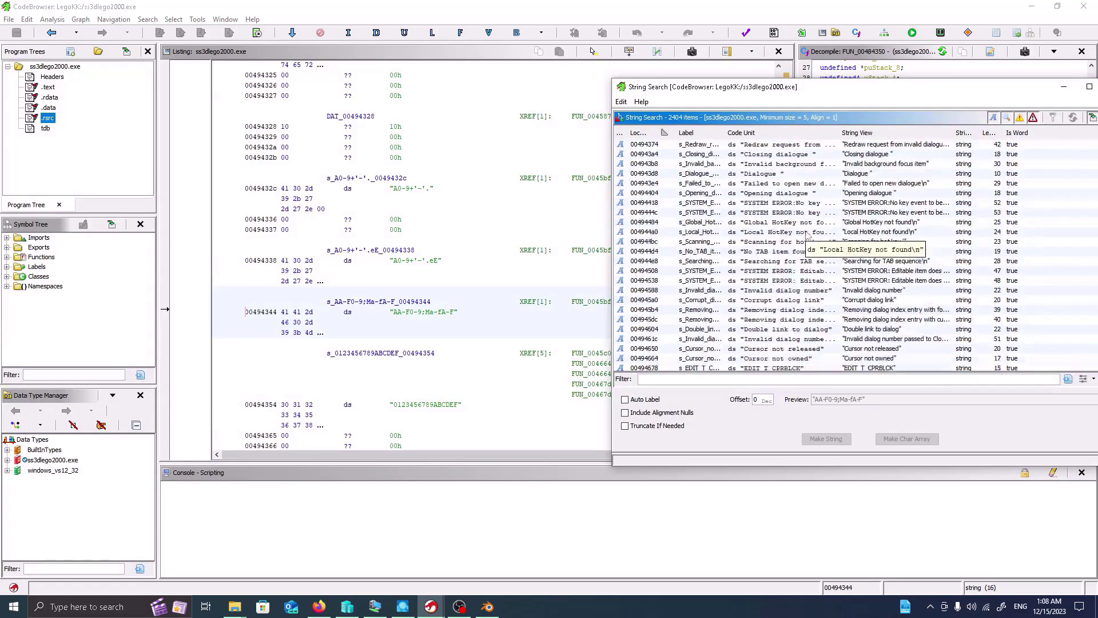
pyautogui.scroll(-20, 804, 246)
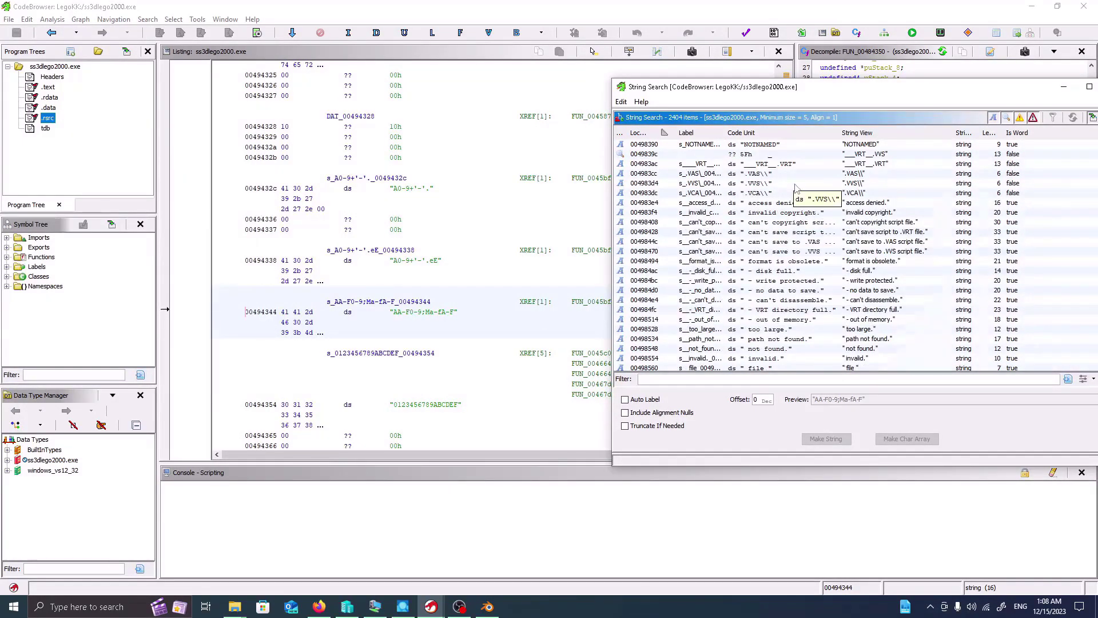
pyautogui.scroll(-6, 787, 249)
pyautogui.click(788, 291)
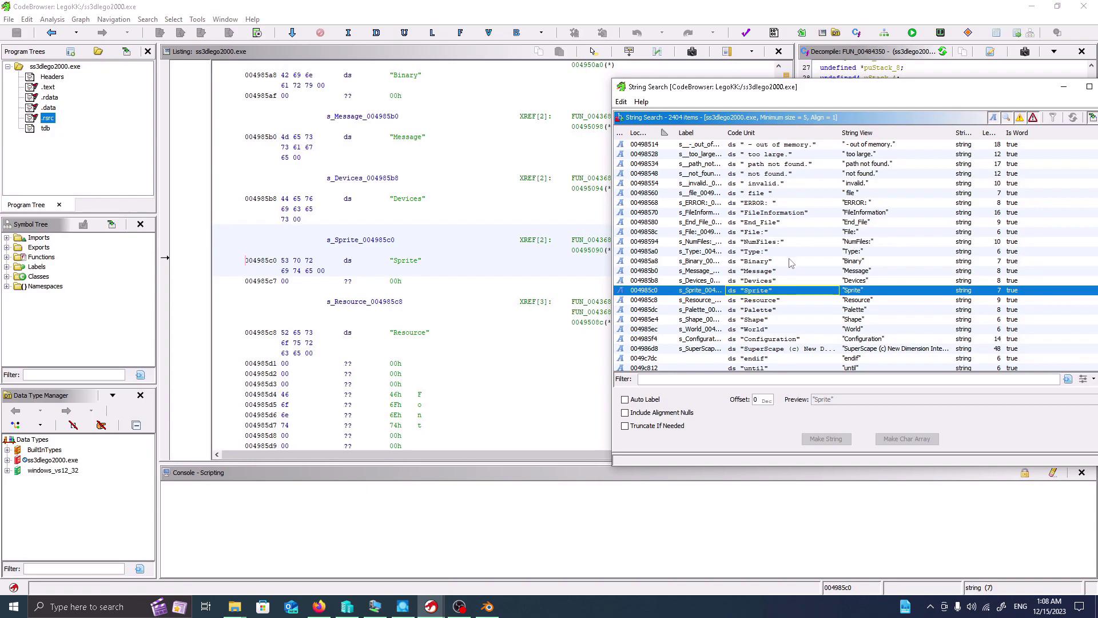
pyautogui.click(784, 299)
pyautogui.press('Down')
pyautogui.press('Down')
pyautogui.press('Down')
pyautogui.press('Down')
pyautogui.press('Down')
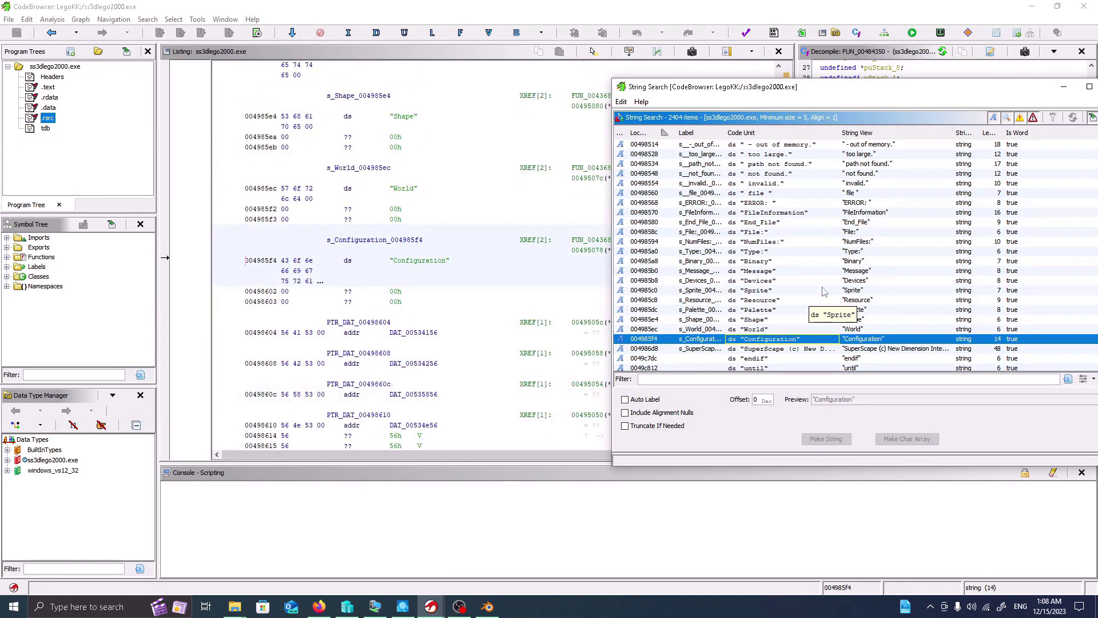
pyautogui.scroll(-7, 825, 291)
pyautogui.scroll(4, 826, 291)
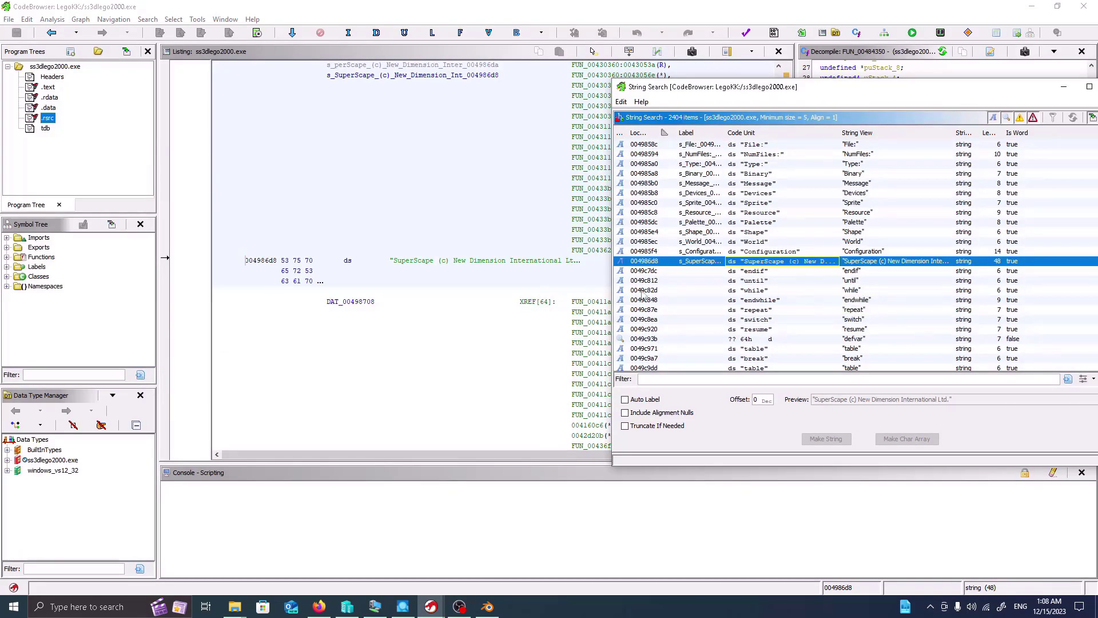
# - Look through the script keyword strings after "endif", then filter the string results by "edit"
pyautogui.scroll(-20, 820, 275)
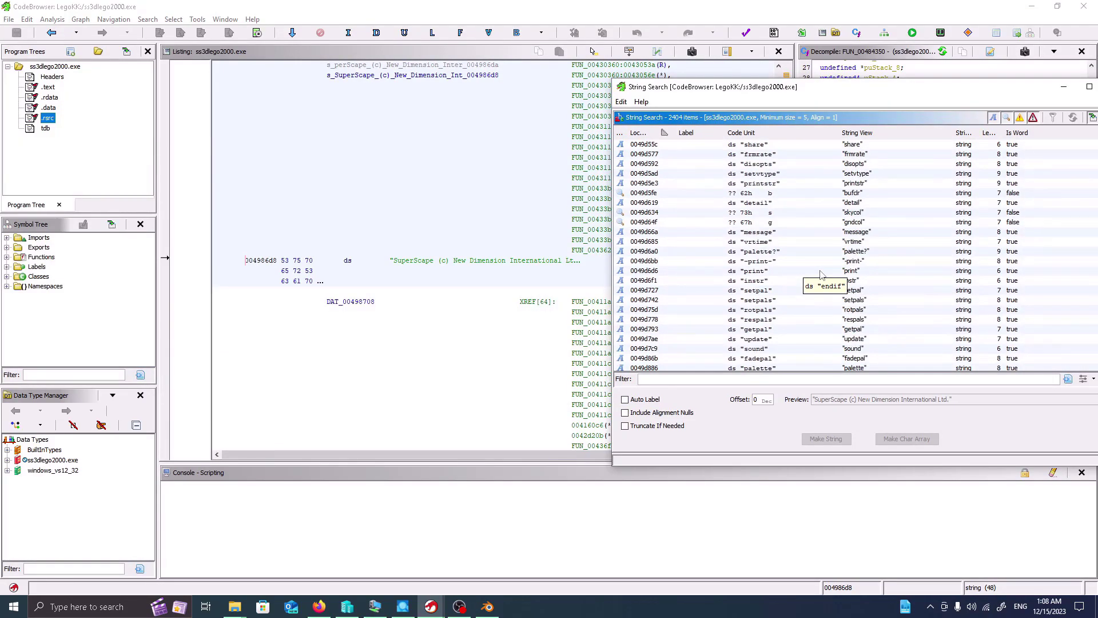
pyautogui.scroll(-20, 821, 274)
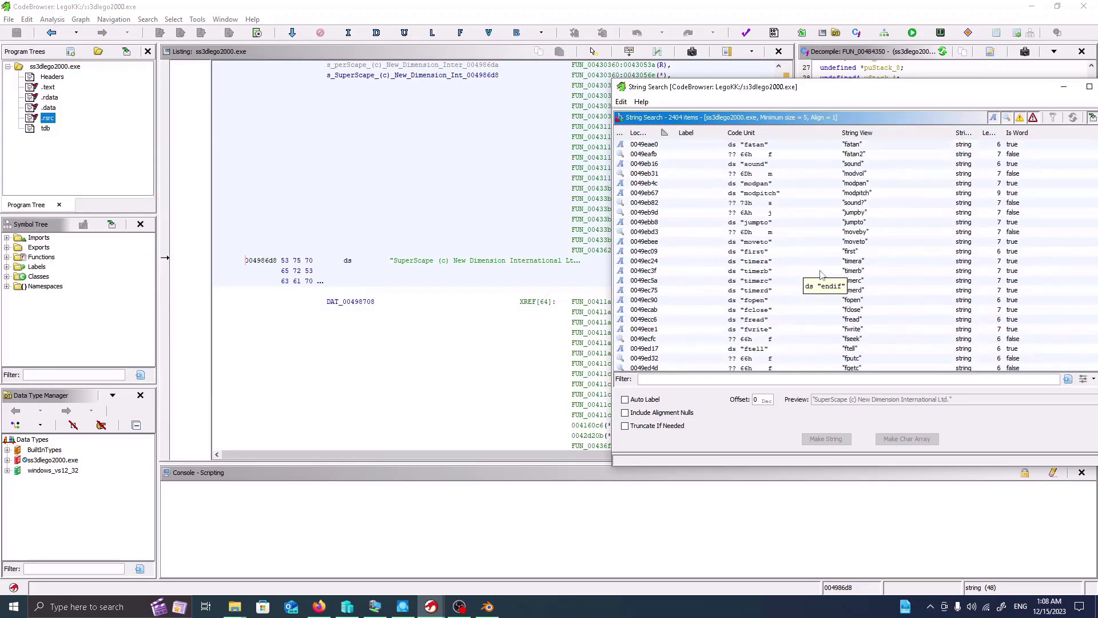
pyautogui.moveTo(864, 94); pyautogui.dragTo(760, 109)
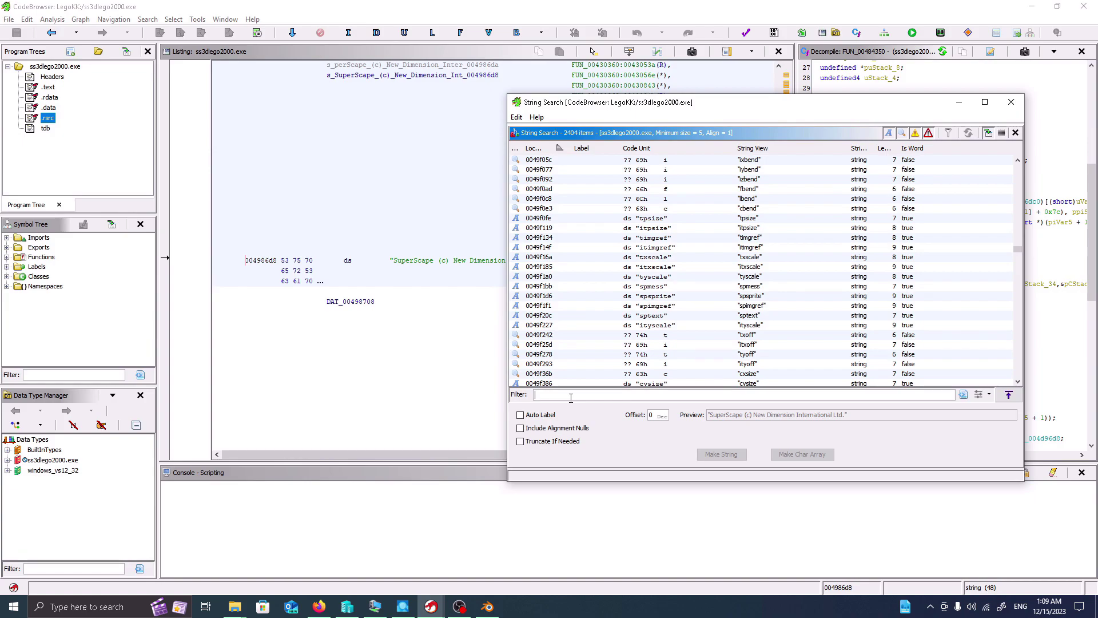
pyautogui.write('edit')
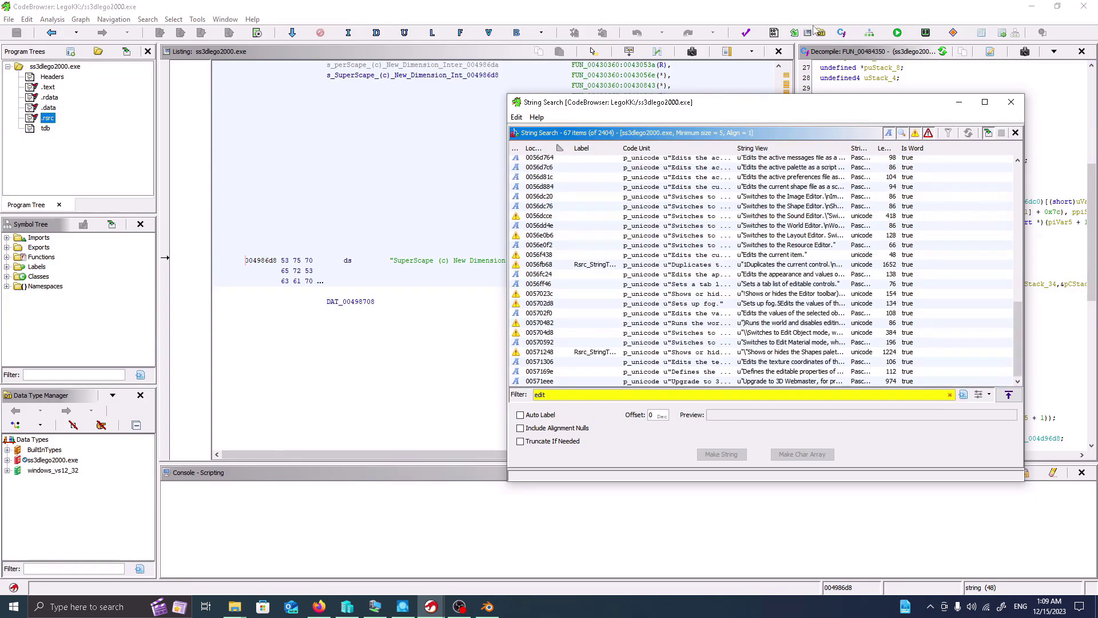
# - Examine the filtered entries on editing the active messages file, the current control and the current shape file, uncovering the listing
pyautogui.click(799, 161)
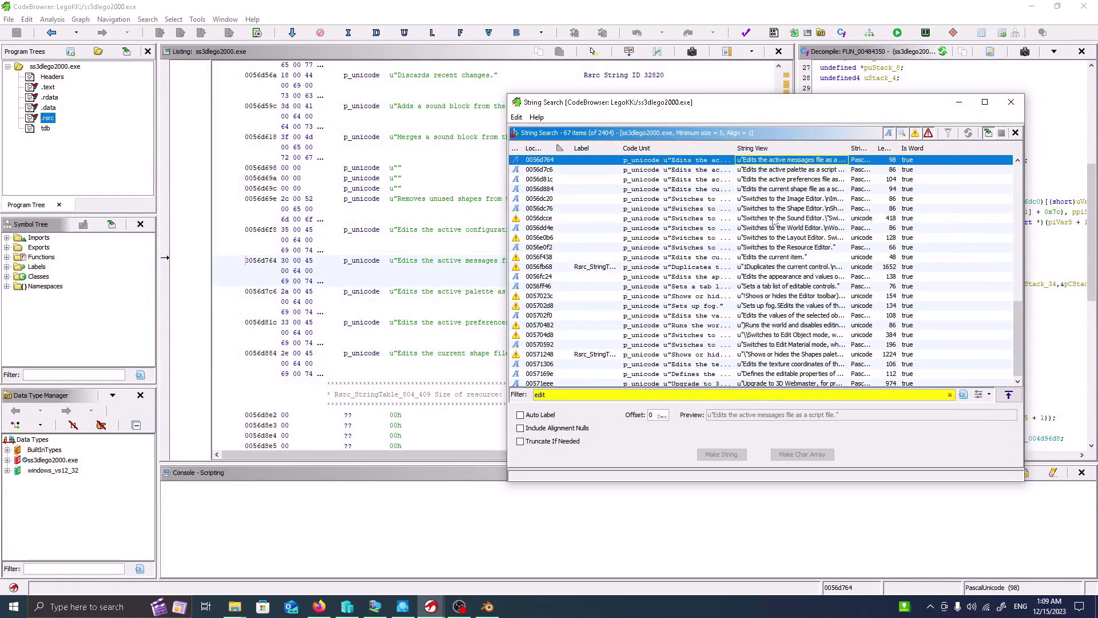
pyautogui.click(780, 278)
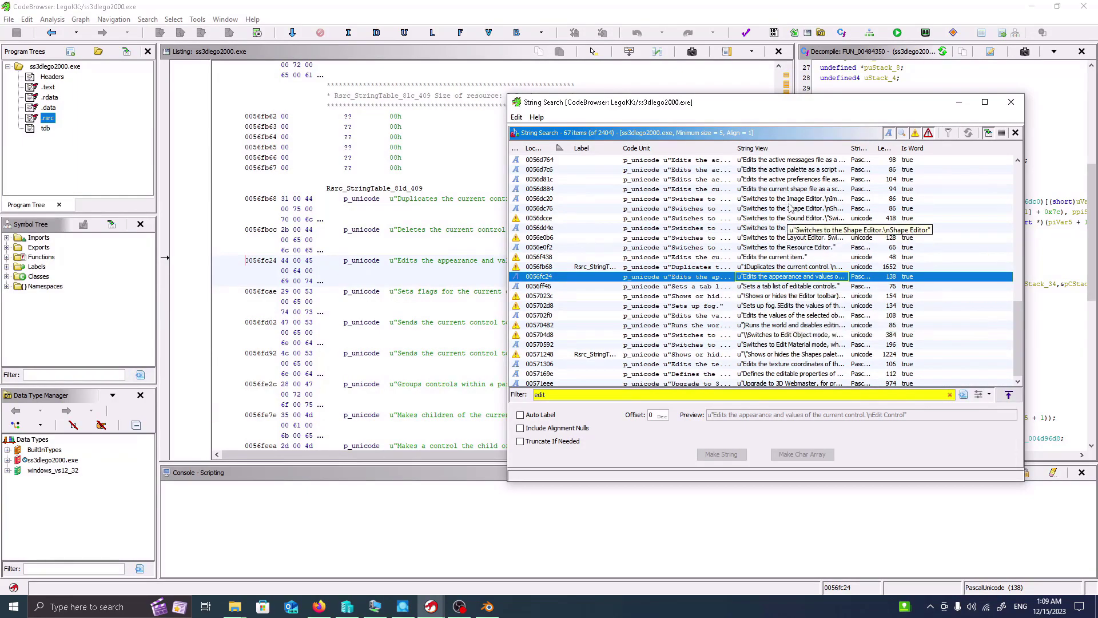
pyautogui.click(789, 190)
pyautogui.moveTo(755, 105); pyautogui.dragTo(447, 387)
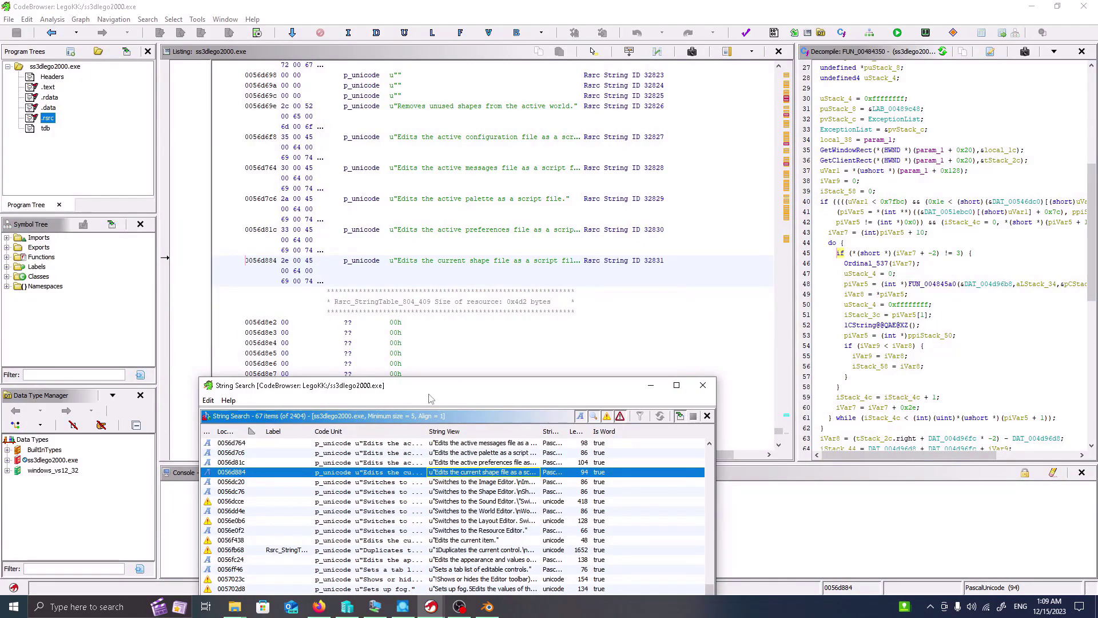
# - Reposition the string results clear of the listing, examine the Edit Material mode and Shapes palette entries, then minimize the results
pyautogui.moveTo(445, 388); pyautogui.dragTo(679, 69)
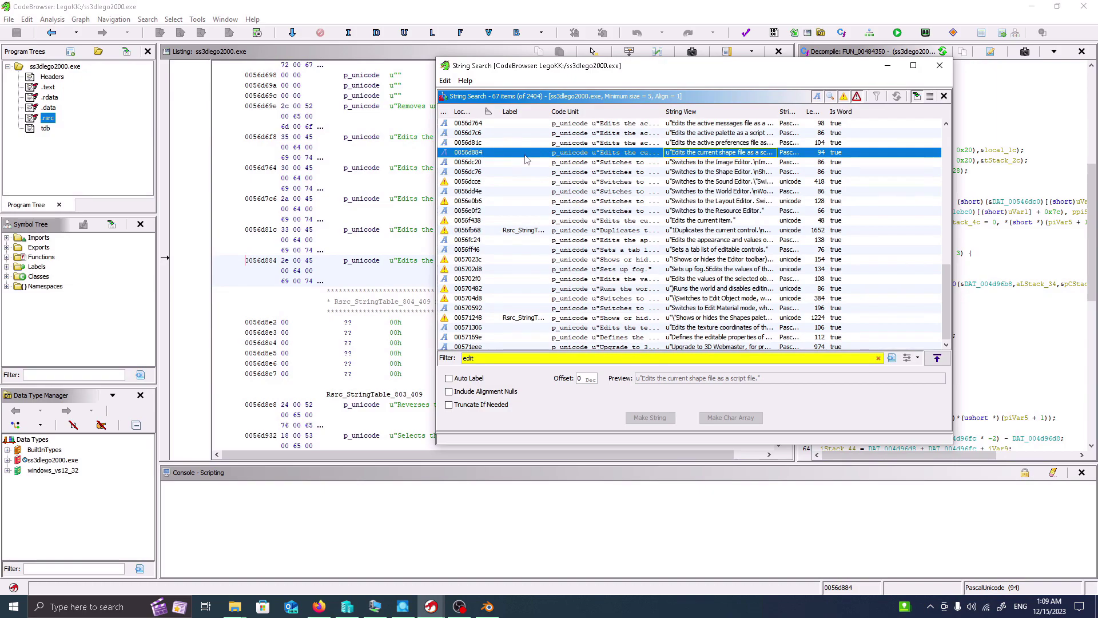
pyautogui.moveTo(686, 72); pyautogui.dragTo(497, 255)
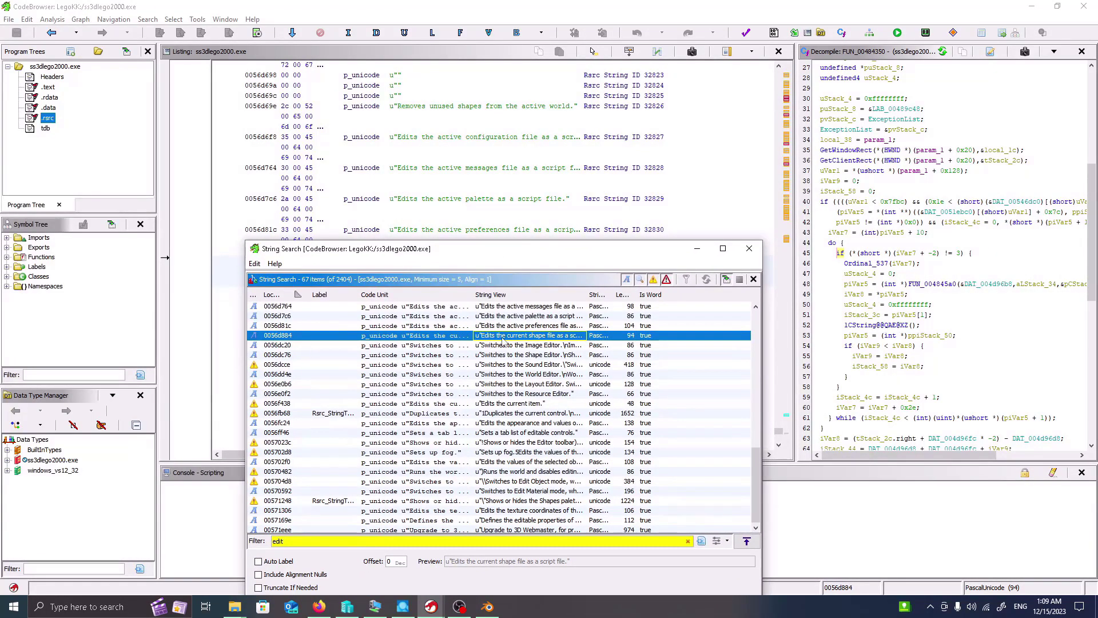
pyautogui.moveTo(489, 251); pyautogui.dragTo(799, 62)
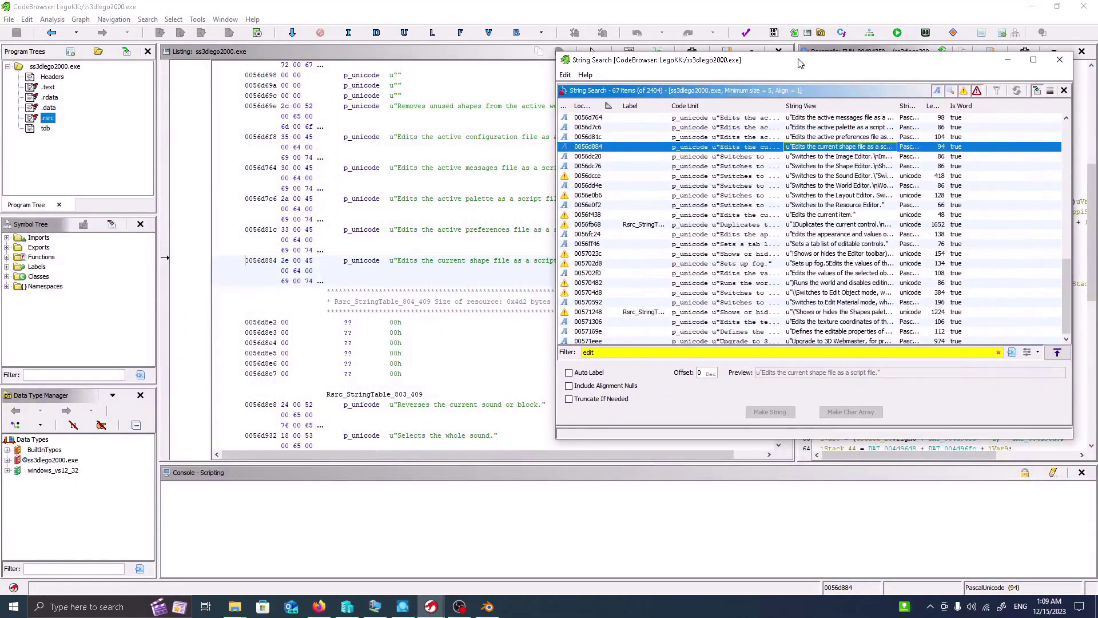
pyautogui.scroll(-1, 783, 246)
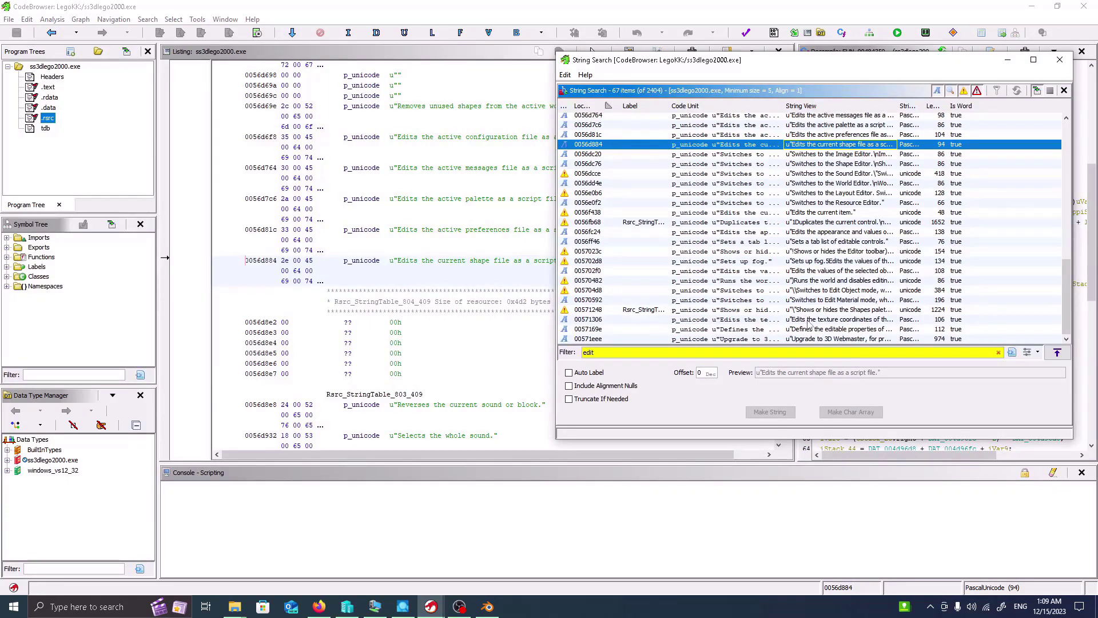
pyautogui.click(818, 300)
pyautogui.click(818, 309)
pyautogui.click(817, 300)
pyautogui.click(818, 310)
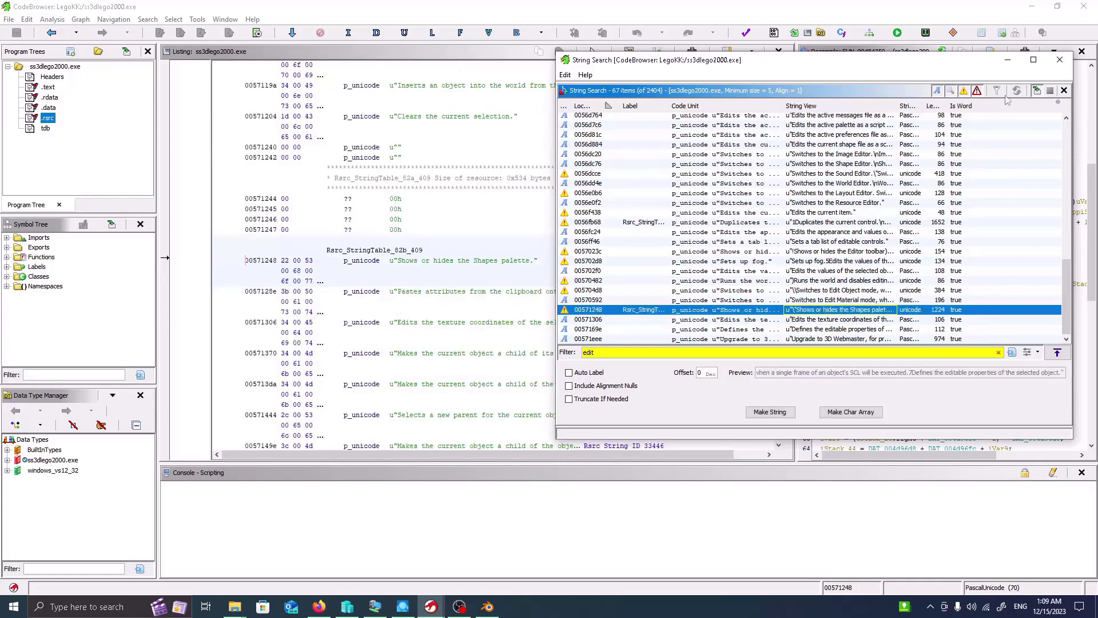
pyautogui.click(1009, 60)
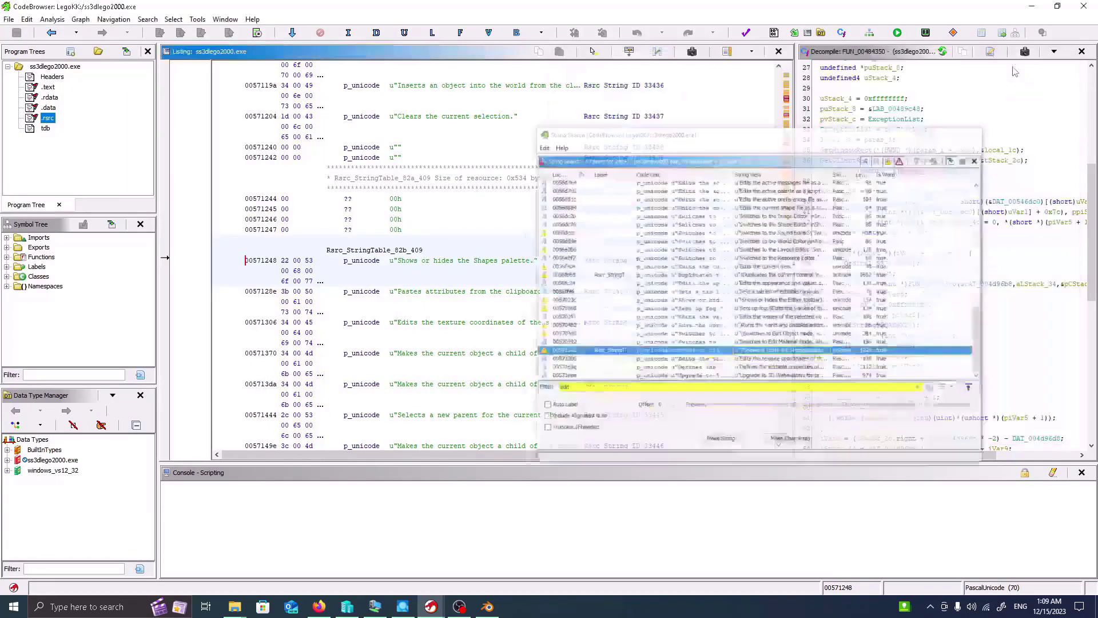
# - Examine the decompiled code of FUN_00484350 from its signature through the final ExceptionList assignment
pyautogui.click(874, 150)
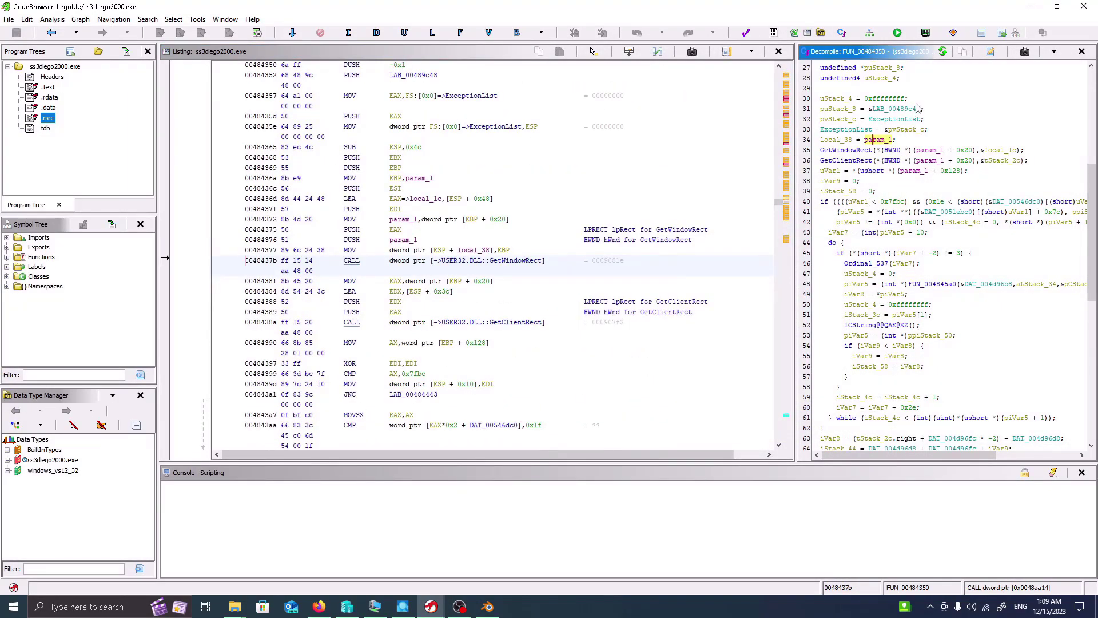
pyautogui.scroll(9, 932, 89)
pyautogui.click(976, 76)
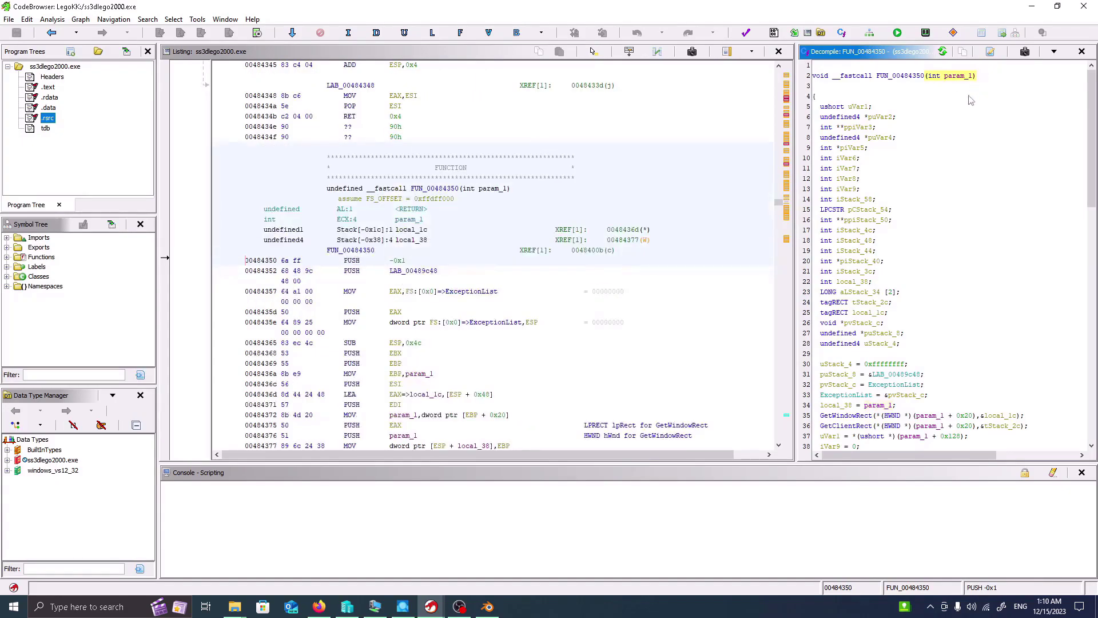
pyautogui.scroll(-20, 962, 210)
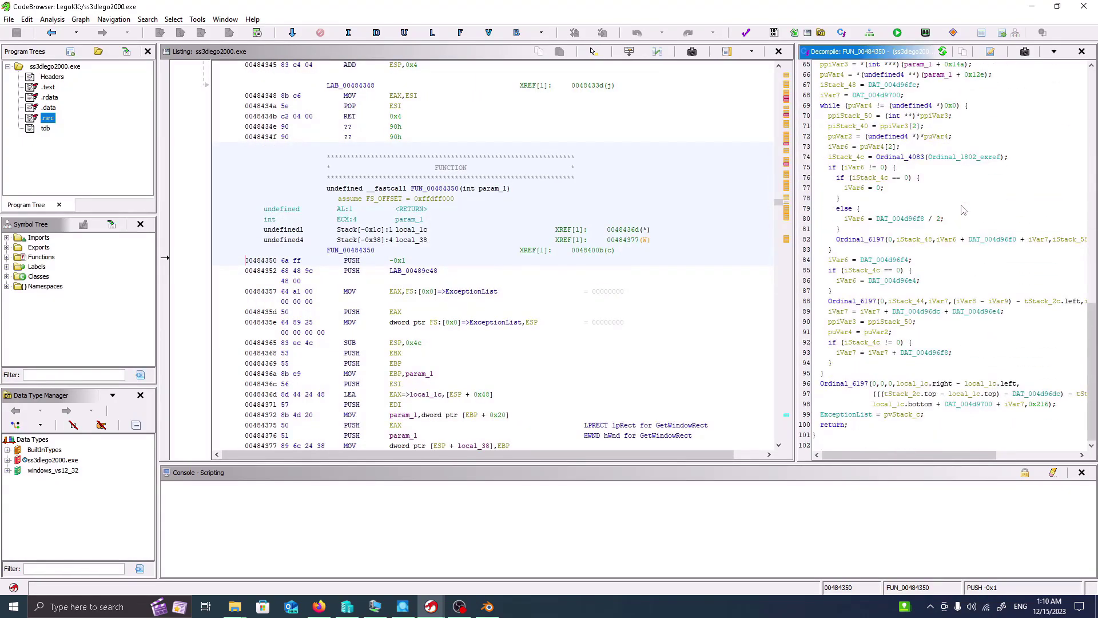
pyautogui.click(923, 416)
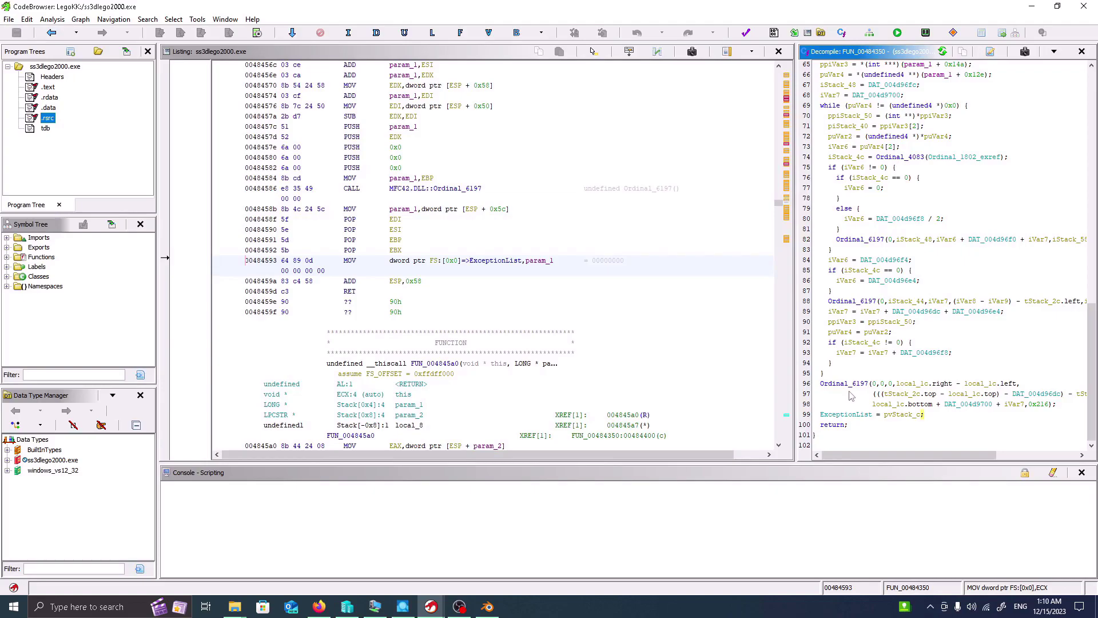
# - Look through the program's Namespaces, Classes and Labels symbols, collapsing each group again
pyautogui.click(7, 286)
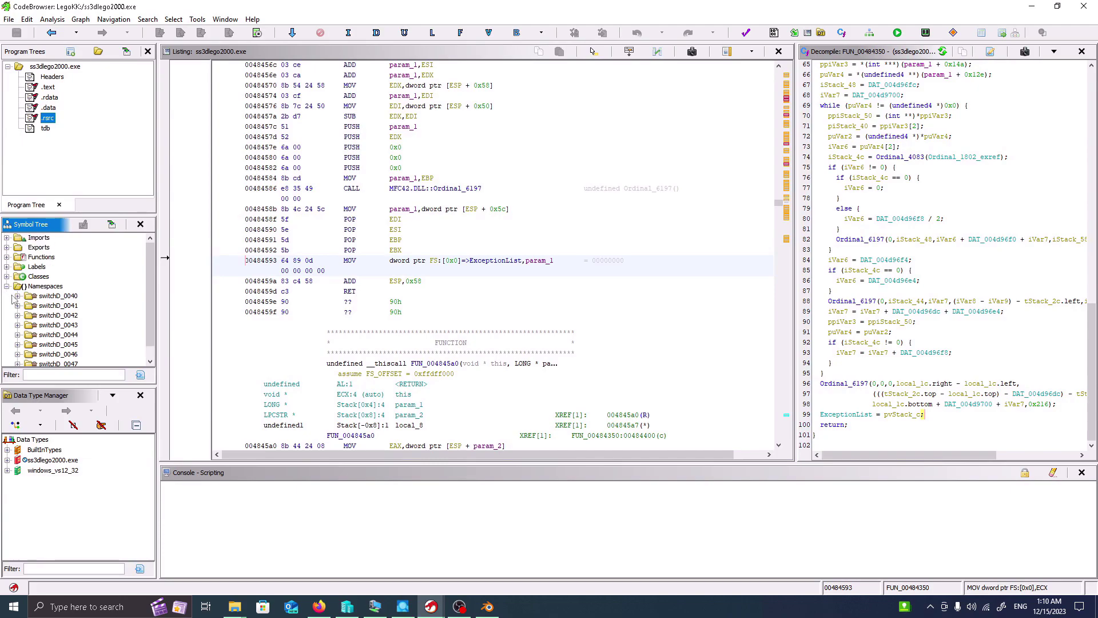
pyautogui.click(7, 286)
pyautogui.click(7, 276)
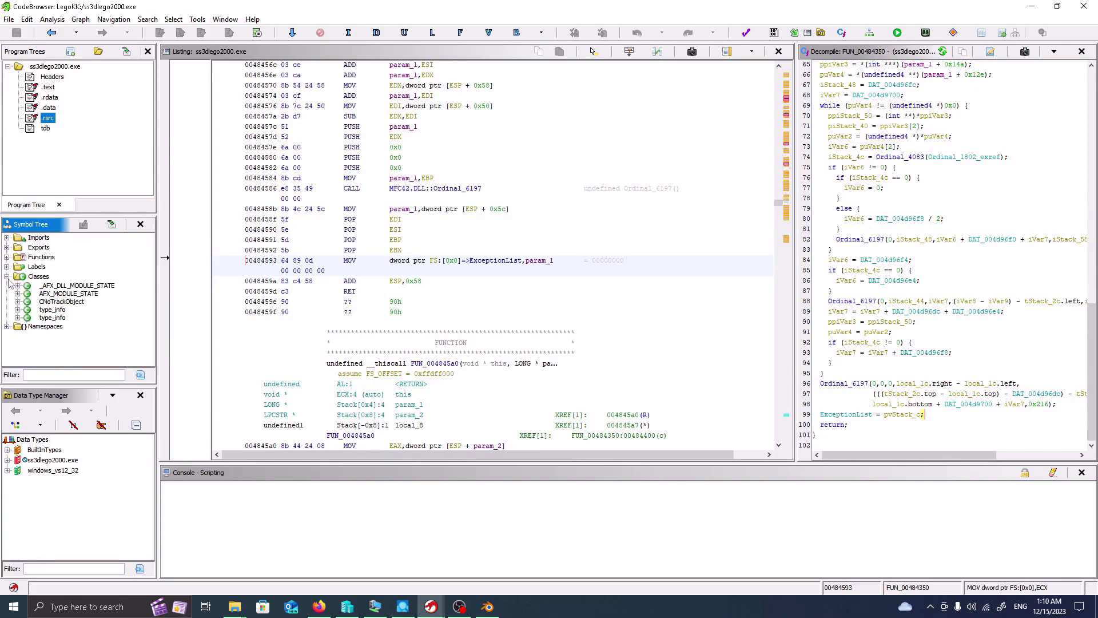
pyautogui.click(8, 278)
pyautogui.click(7, 267)
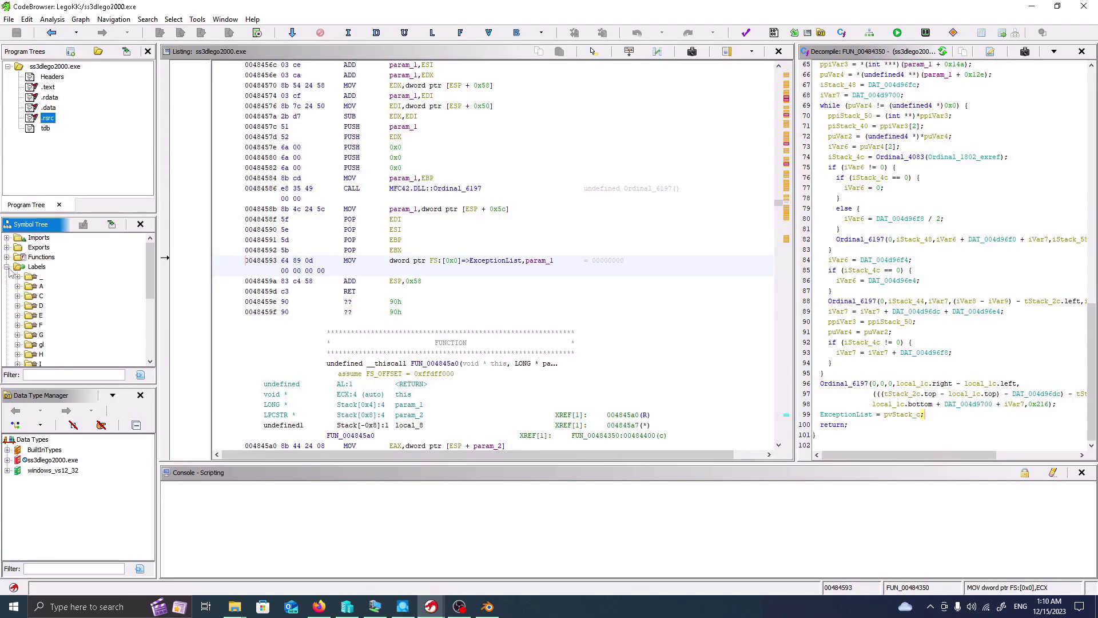
pyautogui.click(7, 267)
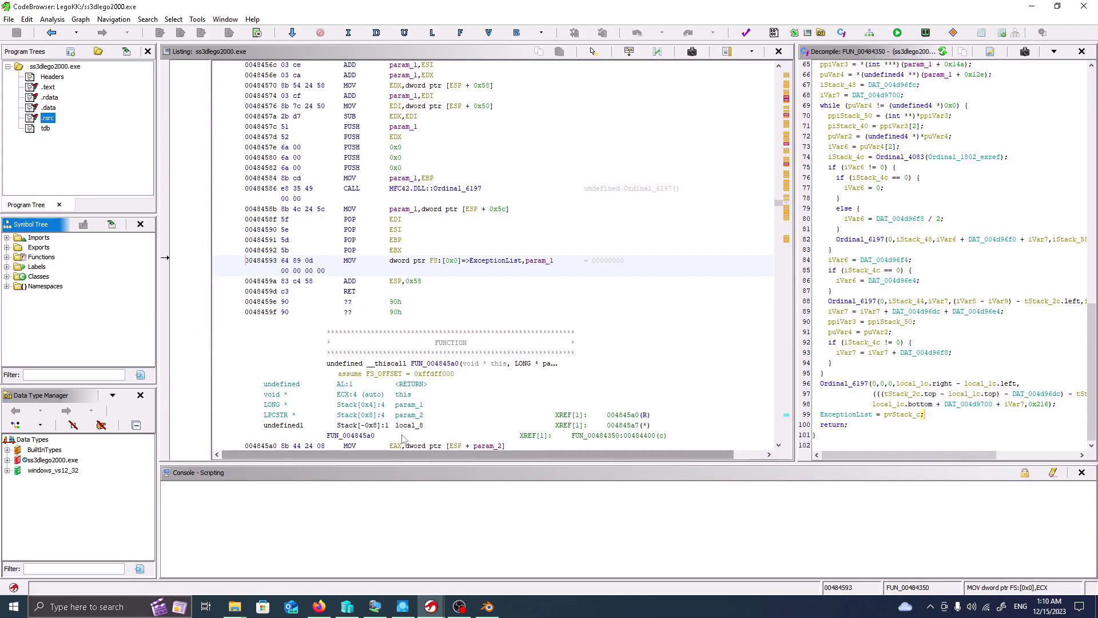
# - Minimize both Ghidra windows and launch Visual Studio 2022
pyautogui.click(1032, 7)
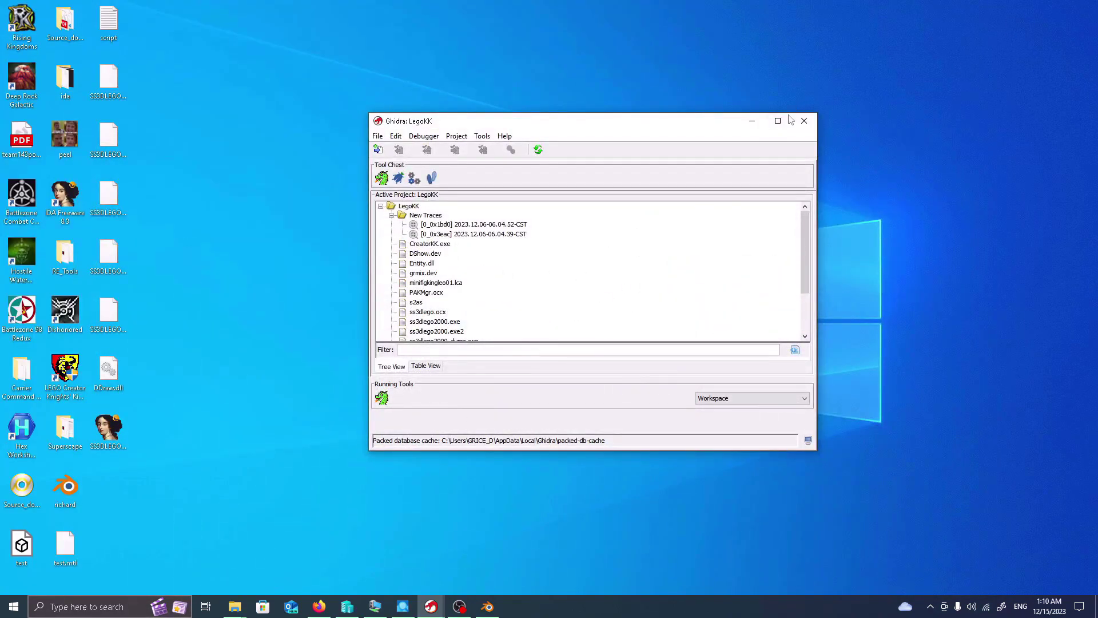
pyautogui.click(752, 121)
pyautogui.click(83, 605)
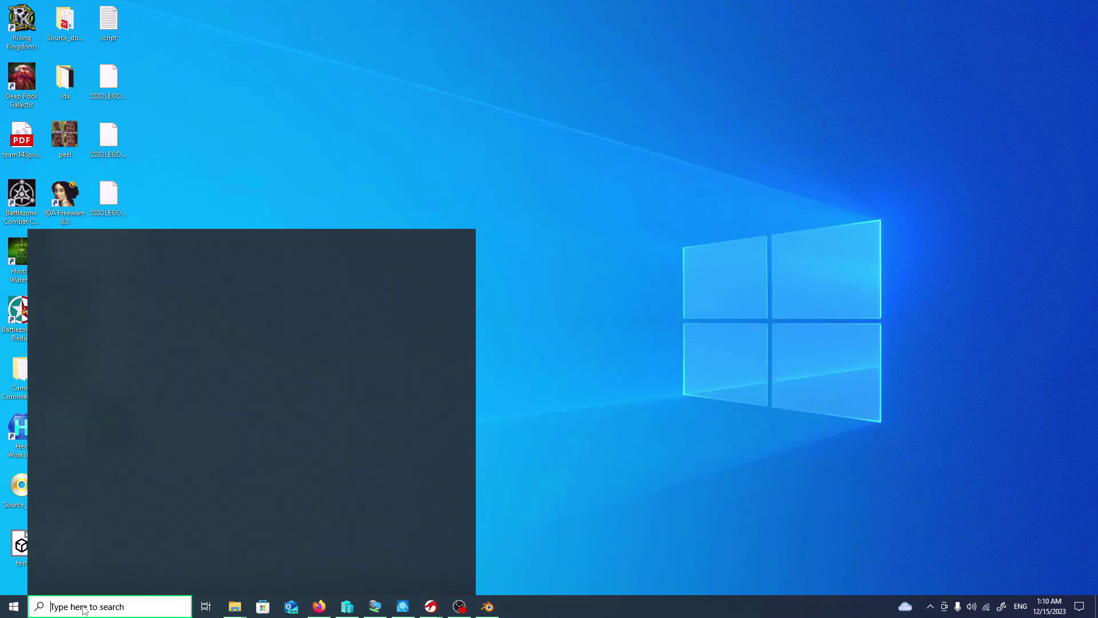
pyautogui.click(117, 561)
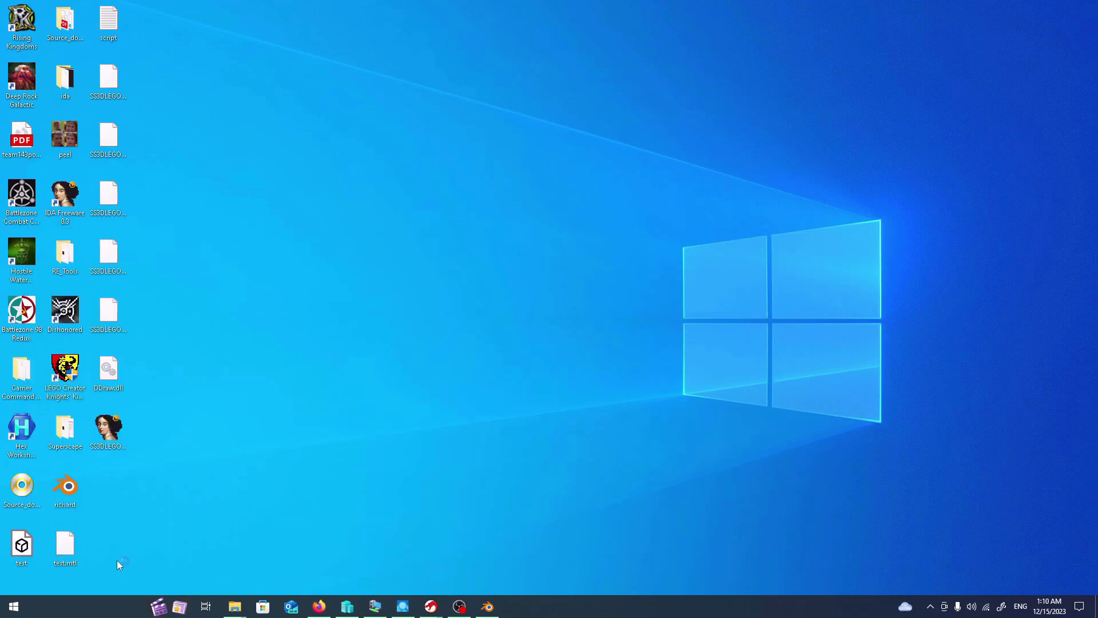
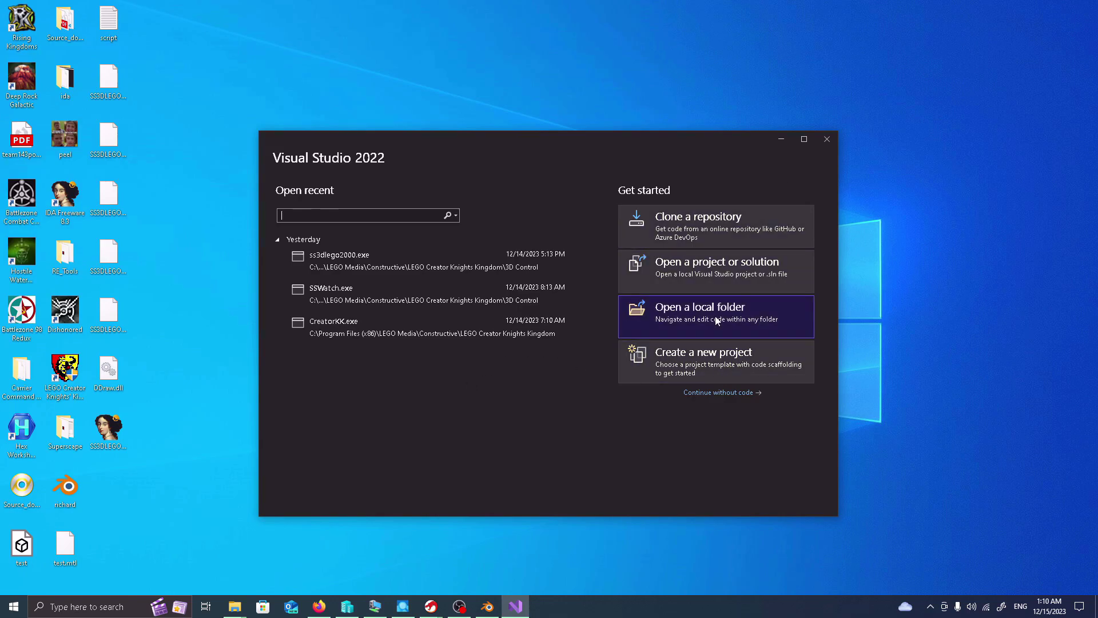
# - Open the recent ss3dlego2000.exe project in a maximized window and load the executable's embedded resources
pyautogui.click(684, 278)
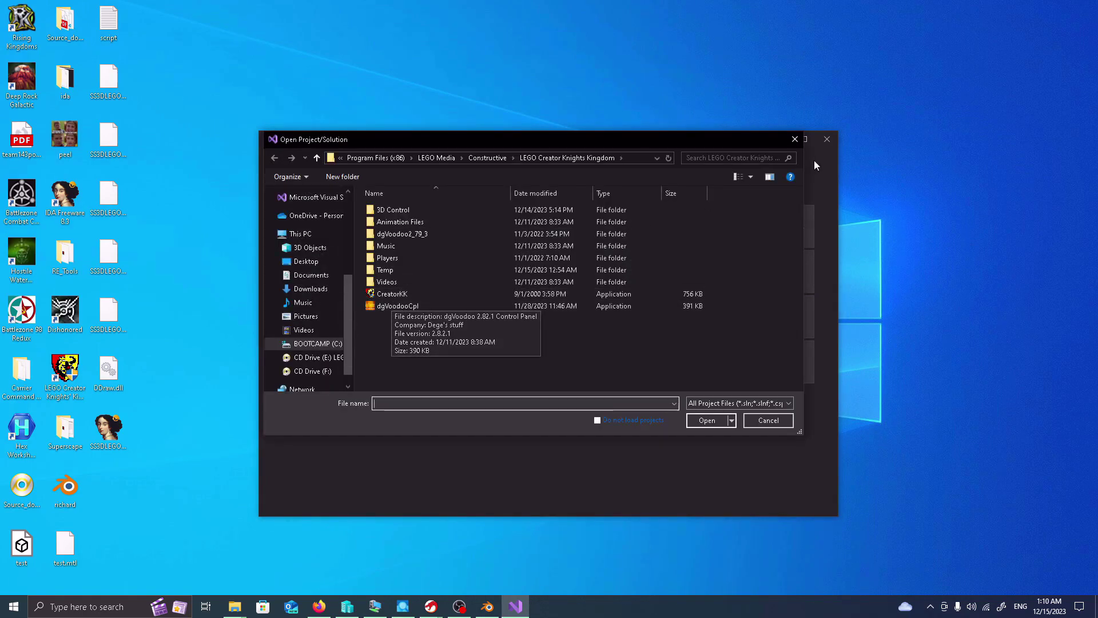
pyautogui.click(795, 139)
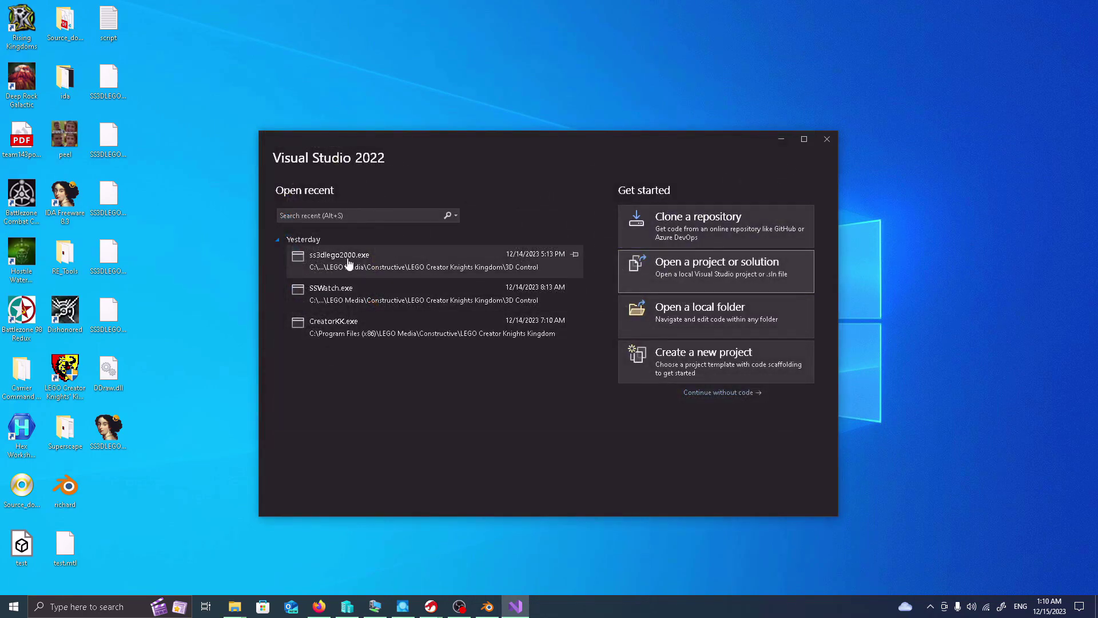
pyautogui.click(348, 263)
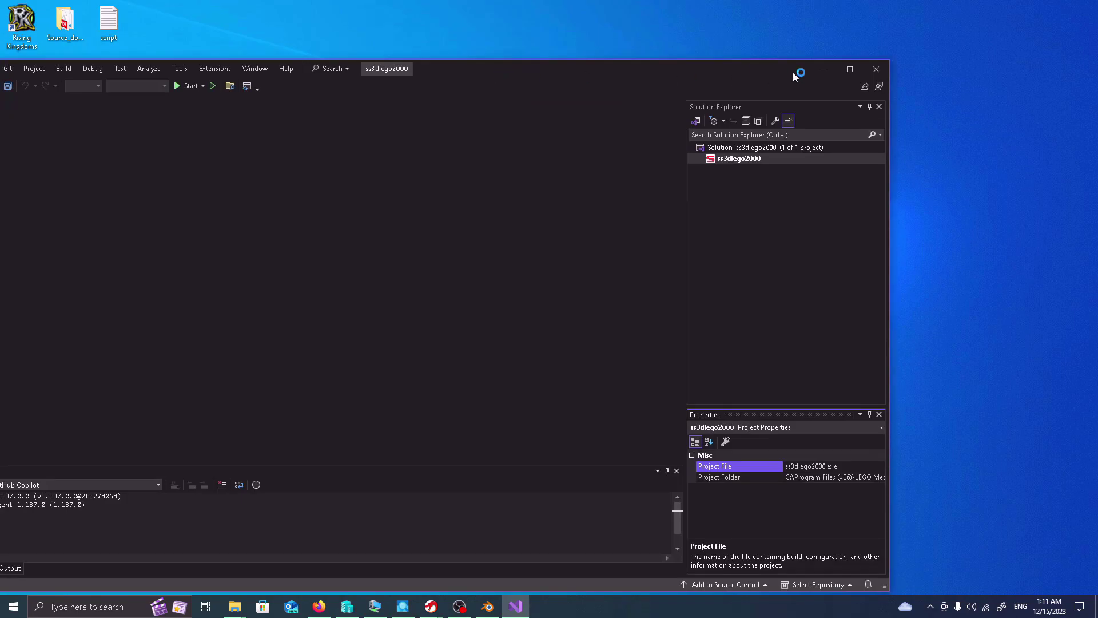
pyautogui.click(853, 71)
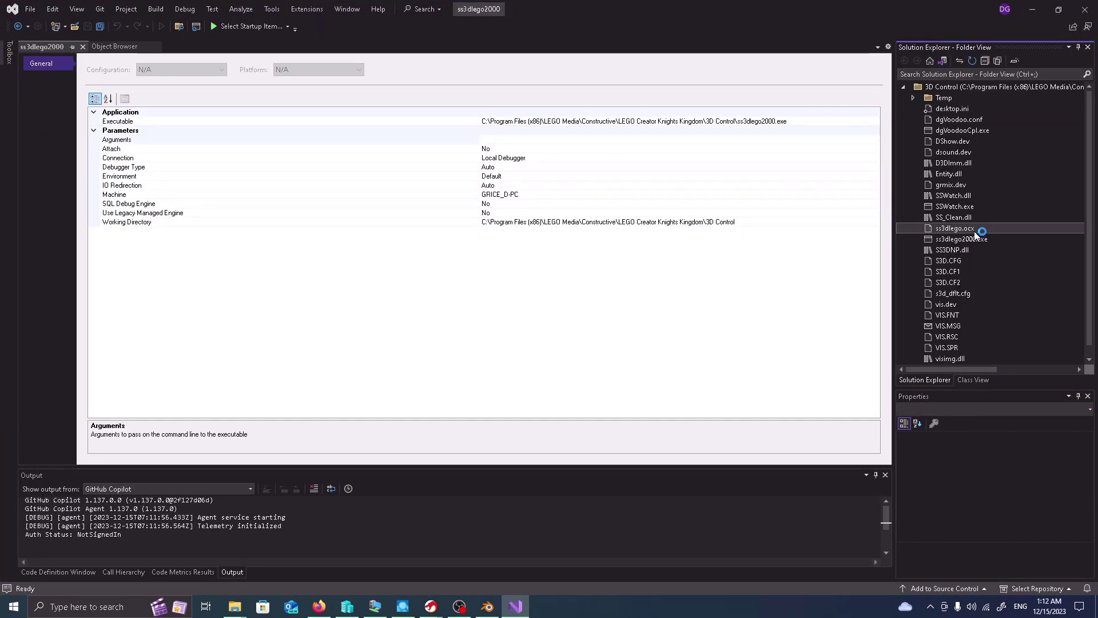
pyautogui.doubleClick(961, 240)
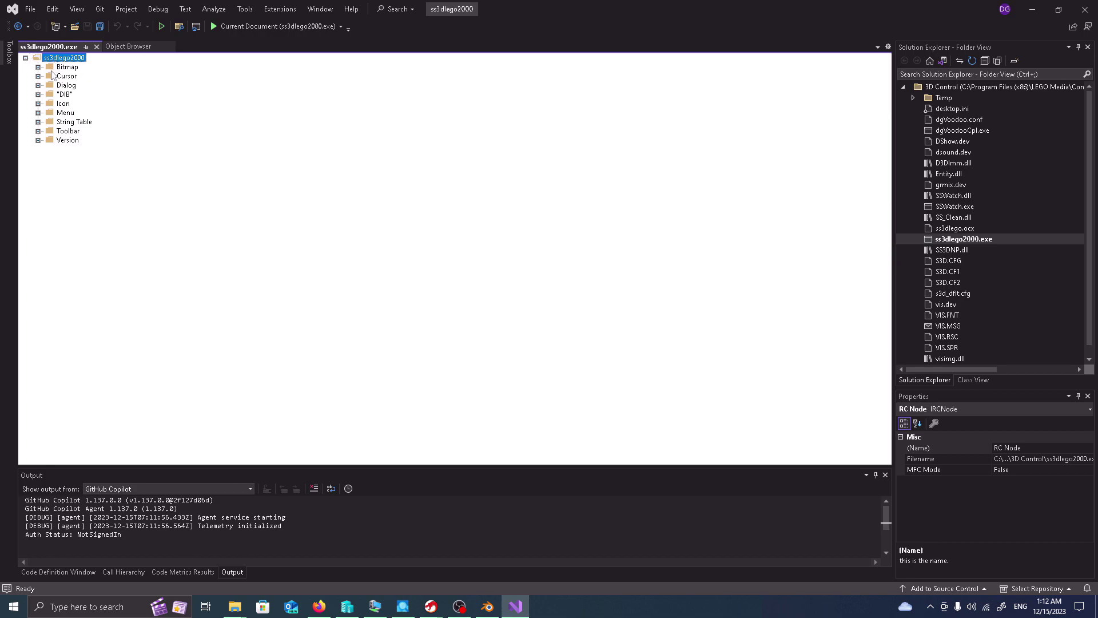
# - View the executable's bitmap resources 148, 151 and 525 one after another, closing each one and collapsing the Bitmap group
pyautogui.click(37, 68)
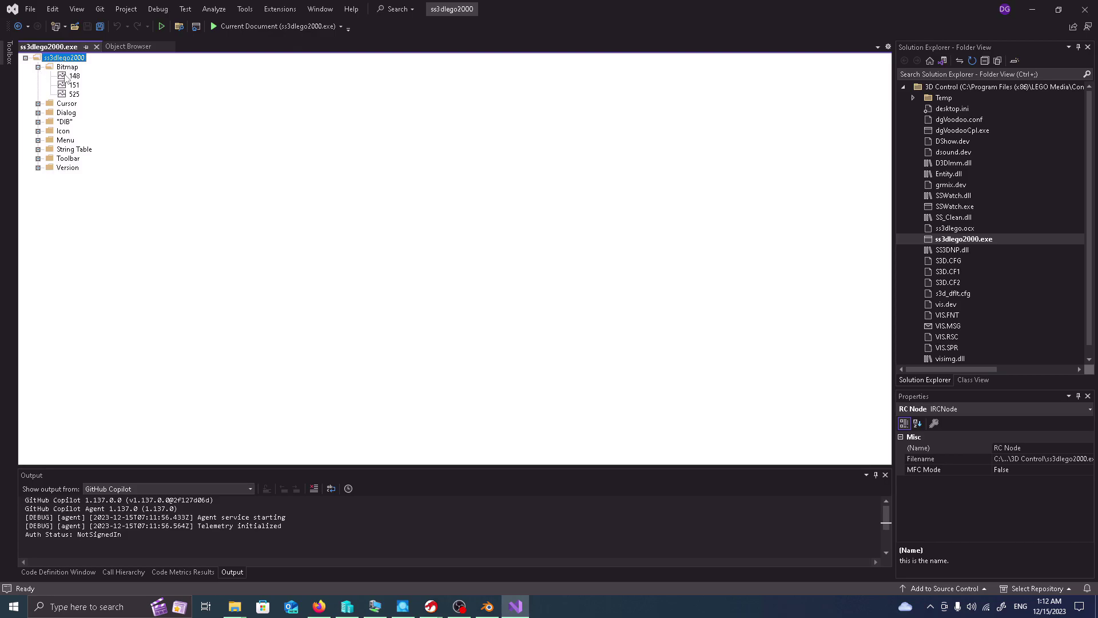
pyautogui.doubleClick(66, 76)
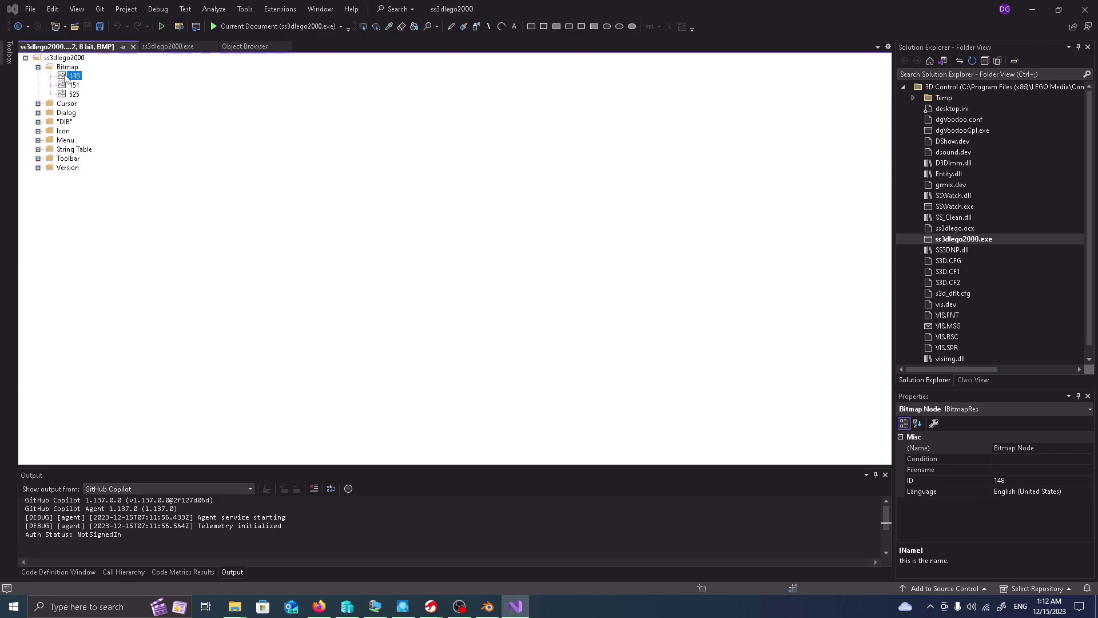
pyautogui.click(132, 47)
pyautogui.press('Down')
pyautogui.press('Return')
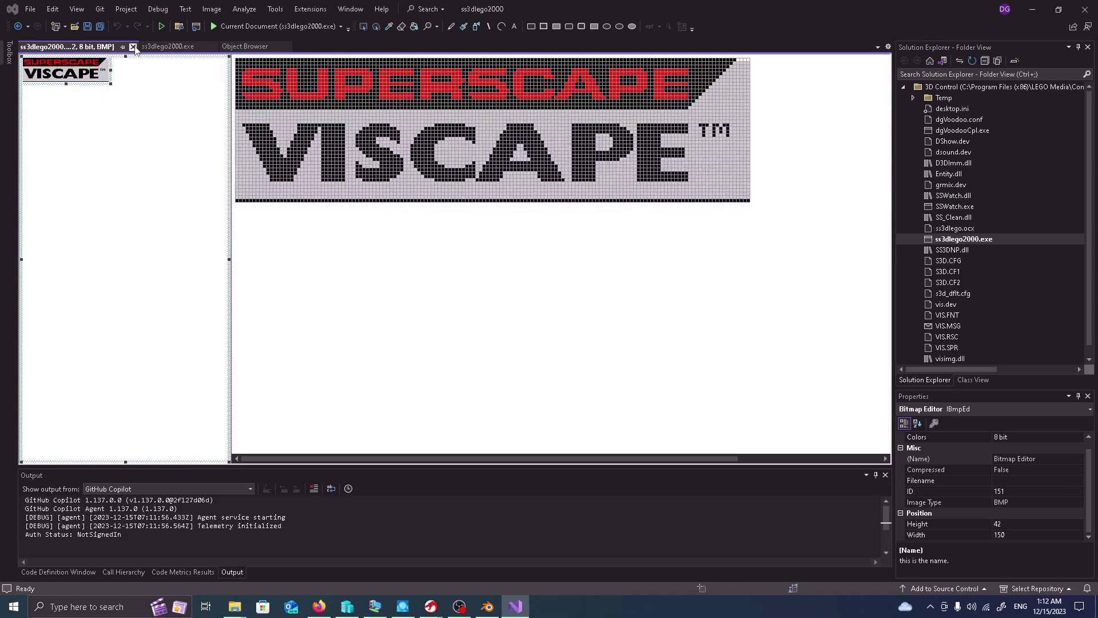
pyautogui.click(133, 47)
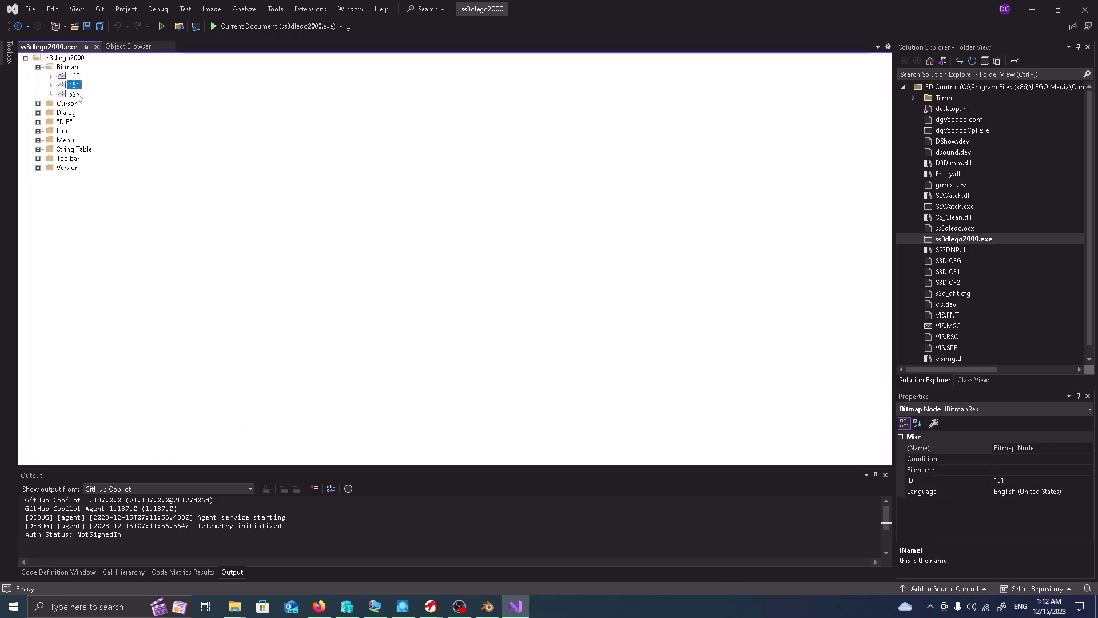
pyautogui.press('Down')
pyautogui.press('Return')
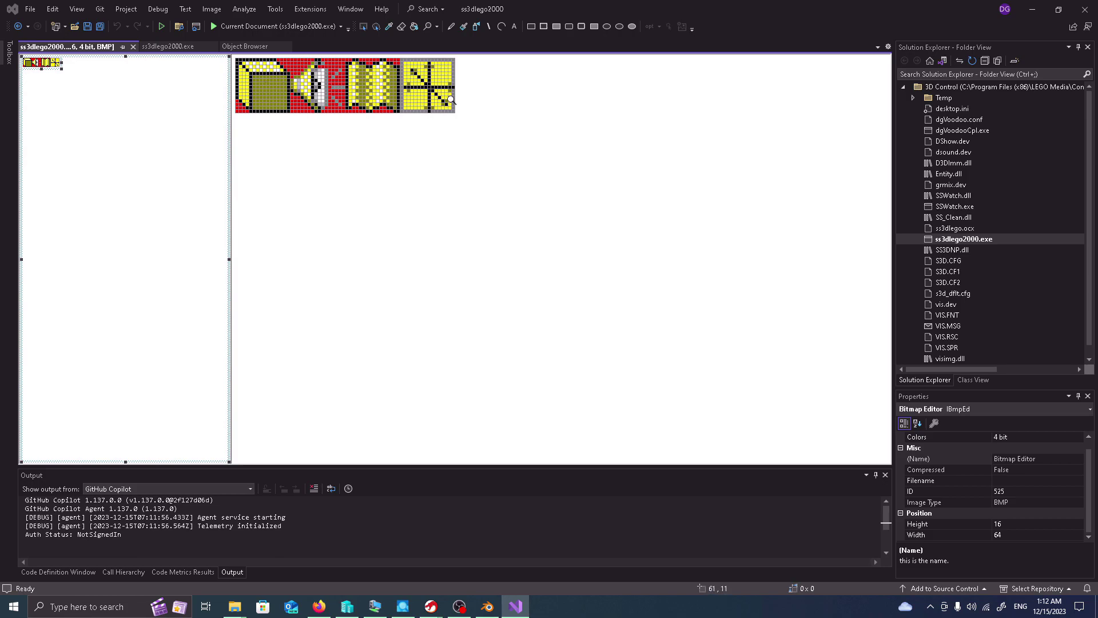
pyautogui.click(134, 47)
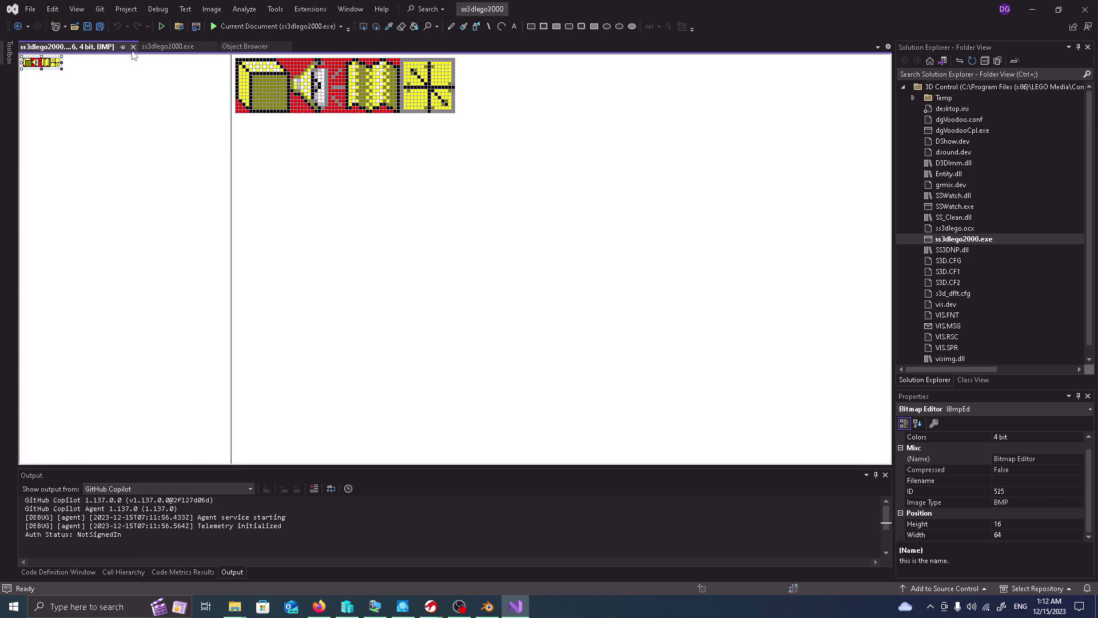
pyautogui.click(38, 67)
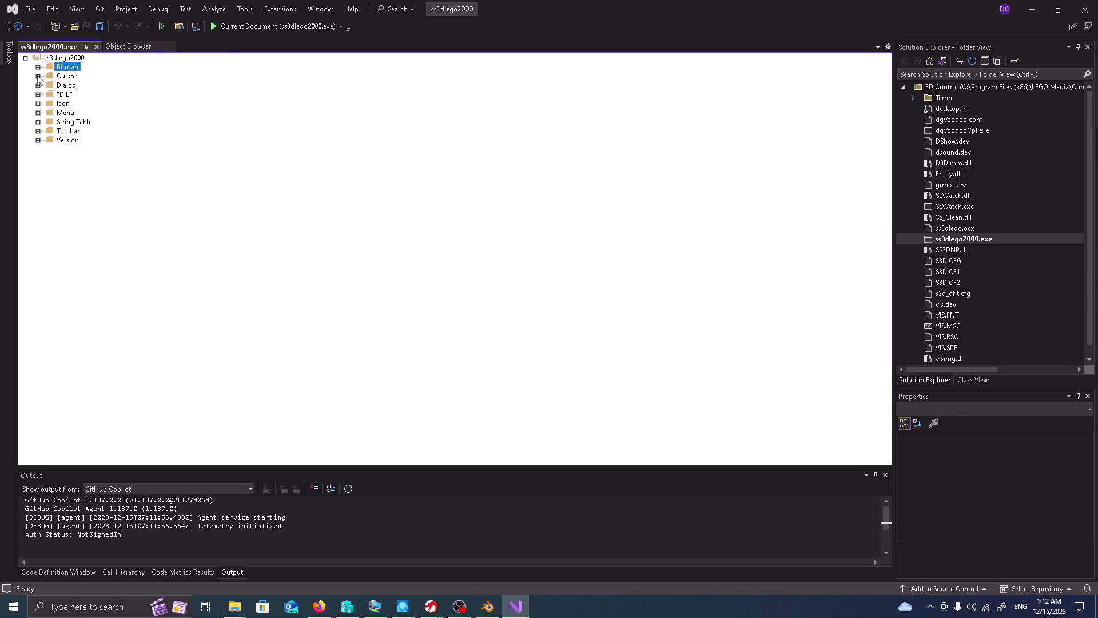
# - View the cursor resources 1432, 1452, 1563, 2151 and 485 one after another, closing each one
pyautogui.click(38, 76)
pyautogui.doubleClick(76, 84)
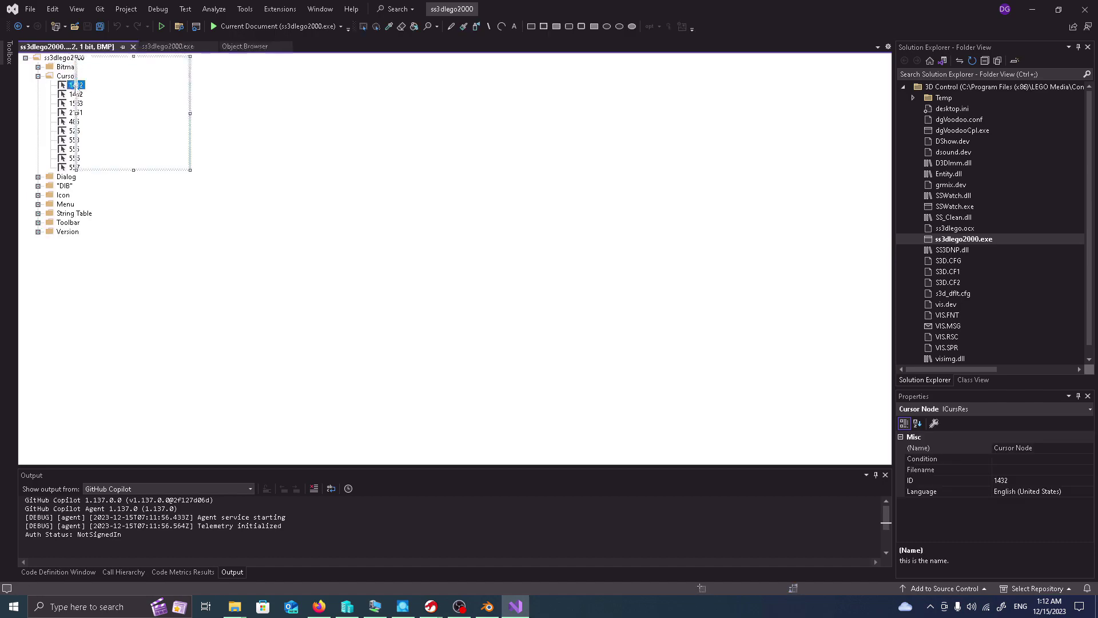
pyautogui.click(134, 46)
pyautogui.doubleClick(74, 94)
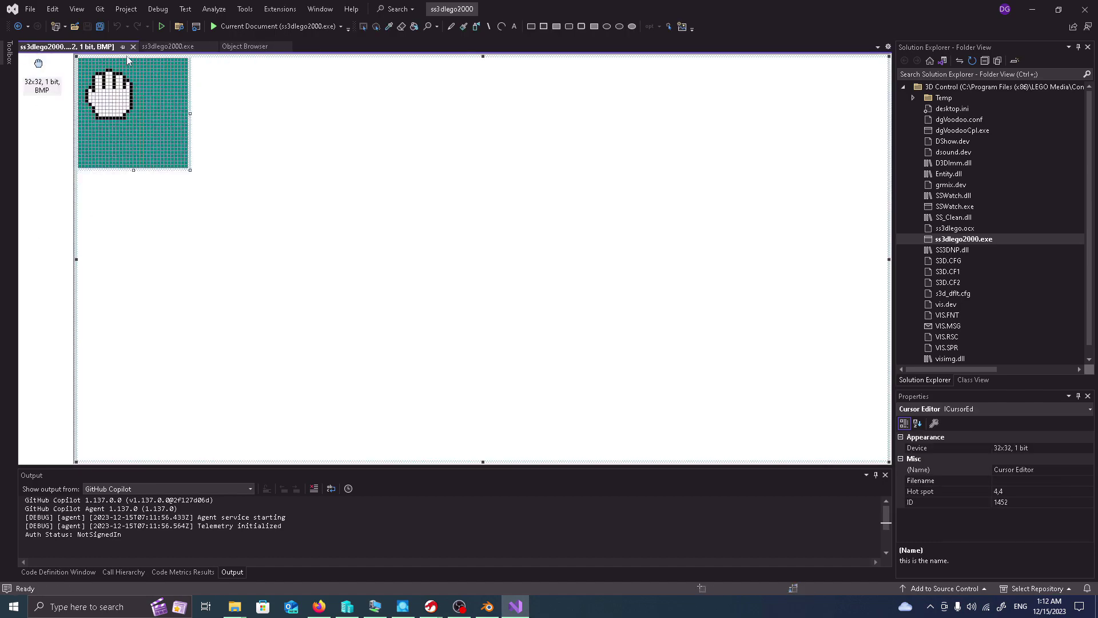
pyautogui.click(134, 46)
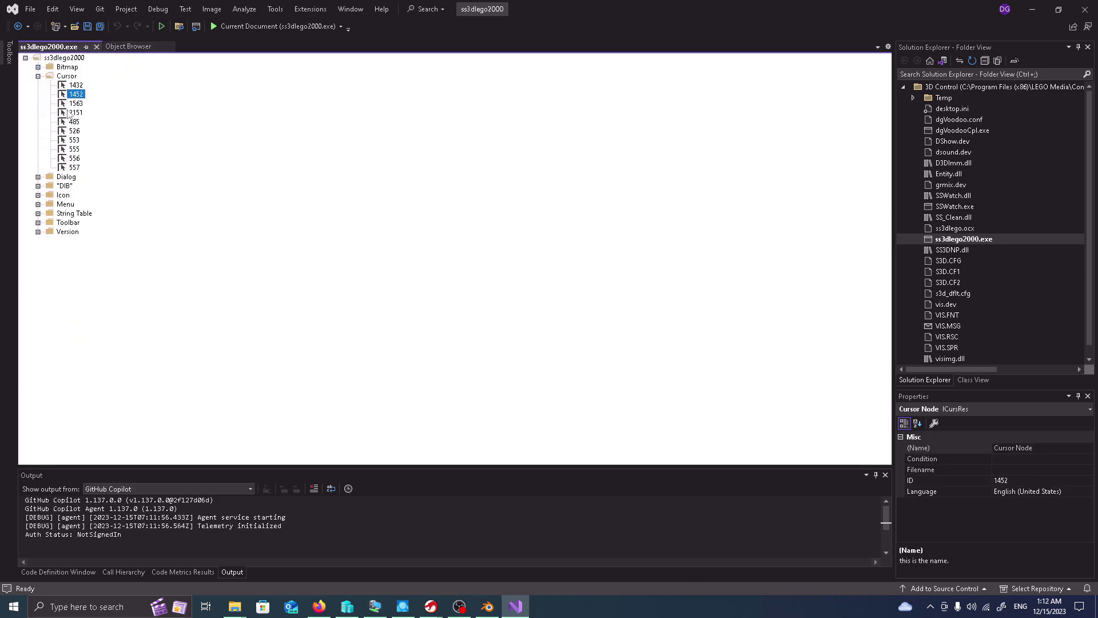
pyautogui.doubleClick(74, 106)
pyautogui.click(134, 46)
pyautogui.doubleClick(74, 116)
pyautogui.click(133, 46)
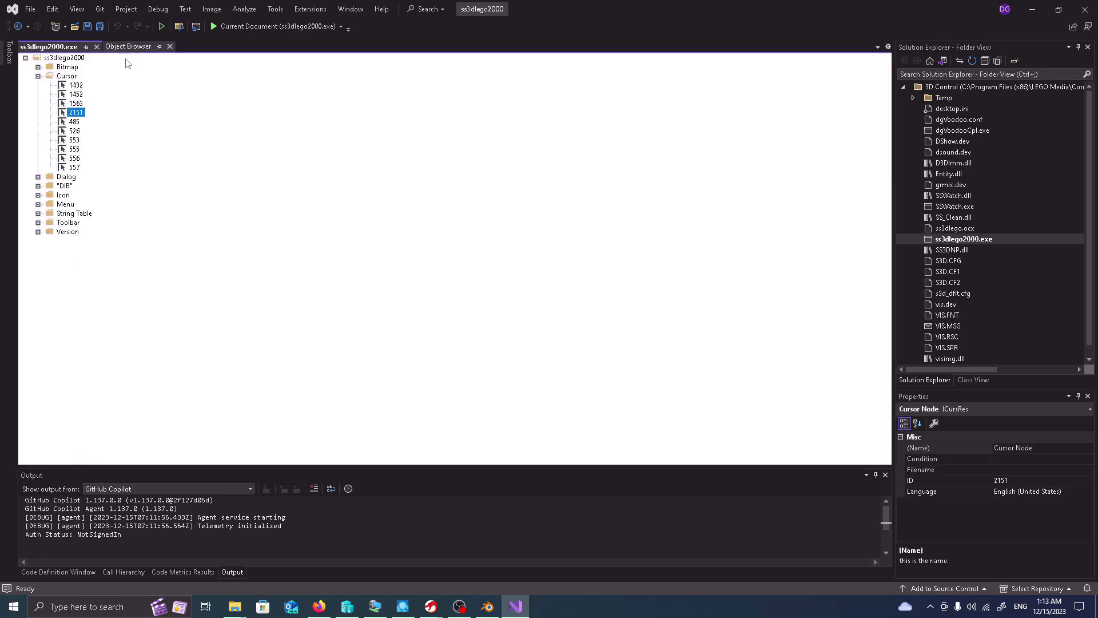
pyautogui.doubleClick(74, 127)
pyautogui.click(134, 46)
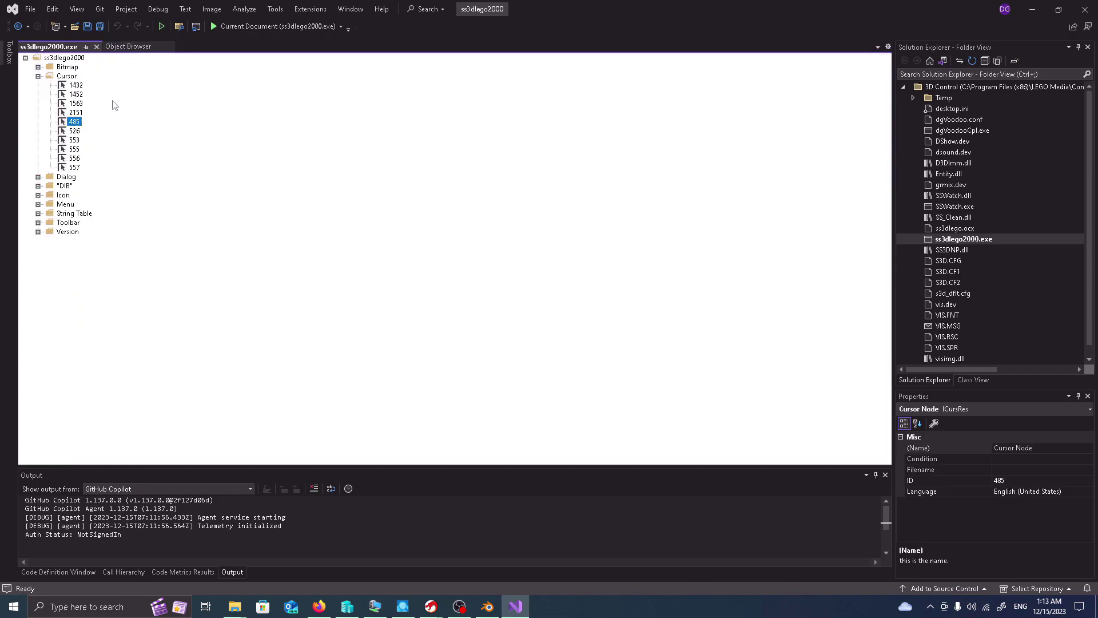
# - View the cursor resources 553 and 555 one after another, closing each one
pyautogui.doubleClick(80, 138)
pyautogui.click(133, 47)
pyautogui.doubleClick(74, 149)
pyautogui.click(134, 46)
pyautogui.click(74, 149)
pyautogui.doubleClick(67, 149)
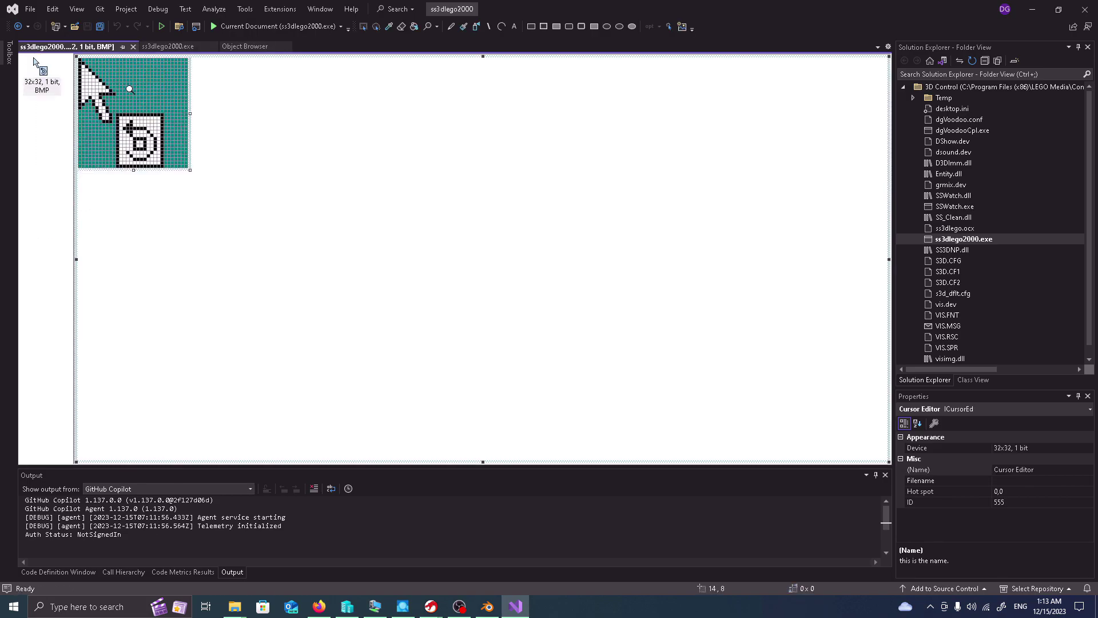
pyautogui.click(133, 46)
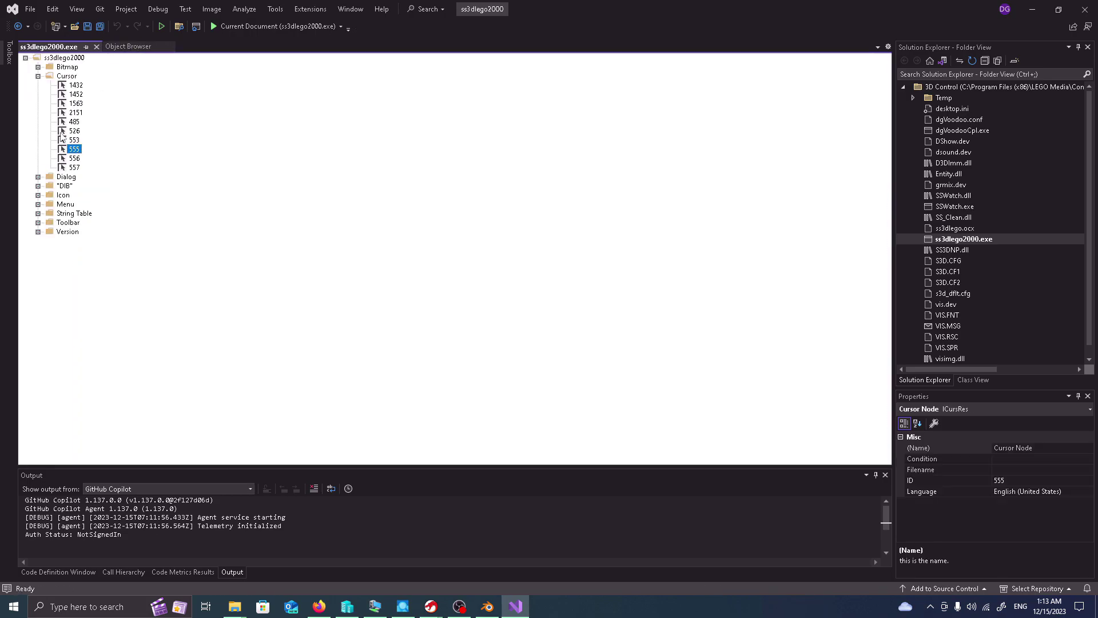
# - View the cursor resources 556 and 557, closing each one, and collapse the Cursor group
pyautogui.click(74, 157)
pyautogui.doubleClick(74, 158)
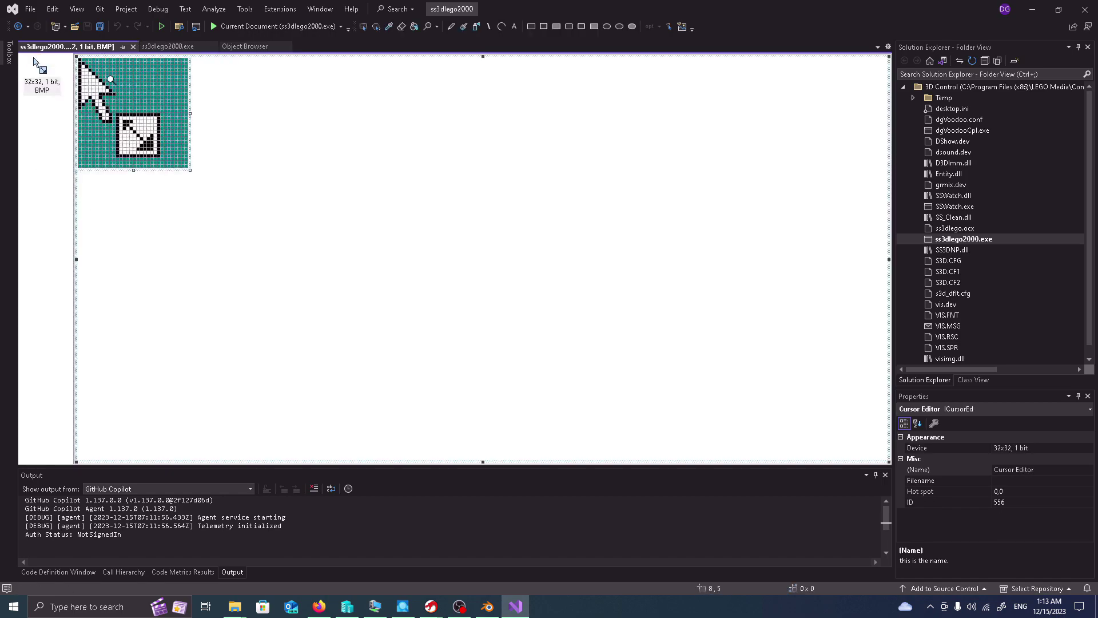
pyautogui.click(133, 47)
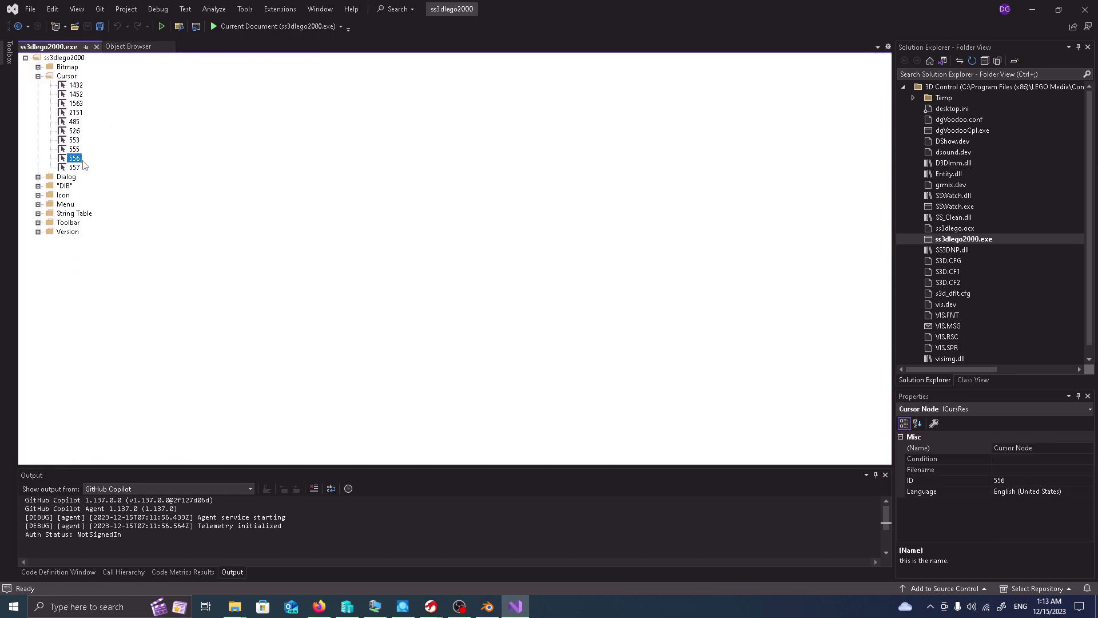
pyautogui.click(74, 169)
pyautogui.doubleClick(74, 169)
pyautogui.click(133, 47)
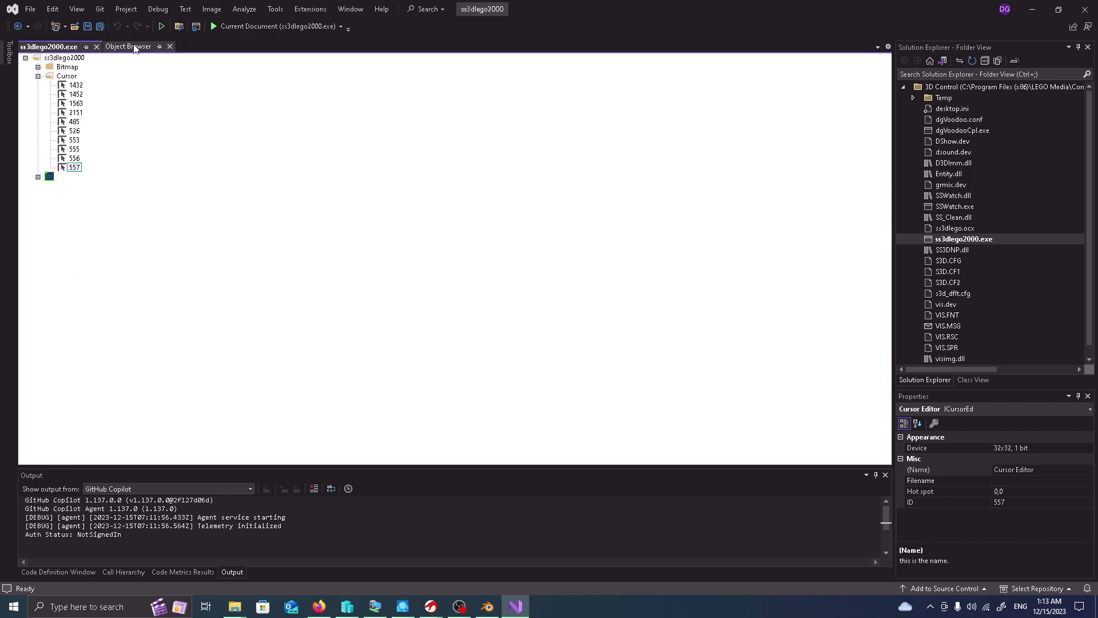
pyautogui.click(38, 76)
# - Expand the Dialog group and view dialog resource 176 with the Toolbox closed, closing the dialog again
pyautogui.click(39, 86)
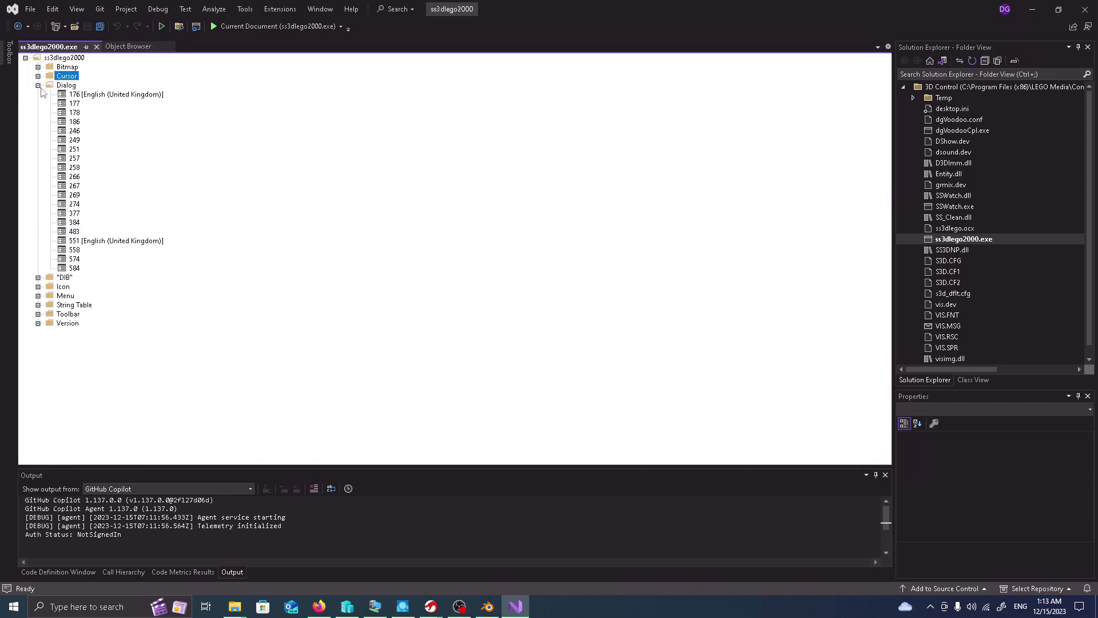
pyautogui.doubleClick(108, 94)
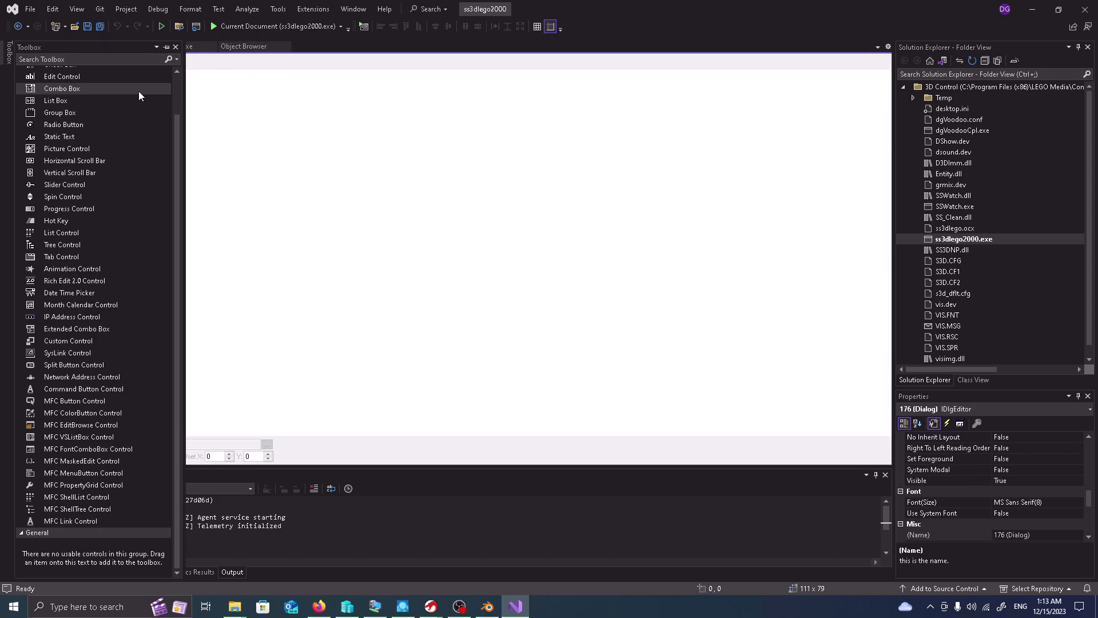
pyautogui.click(180, 48)
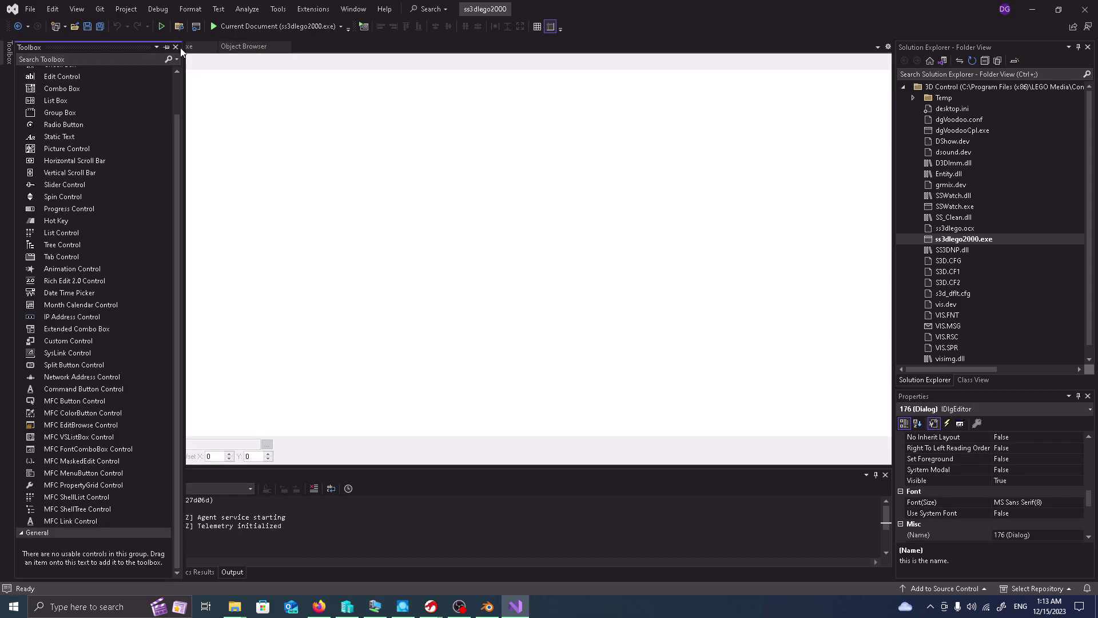
pyautogui.click(175, 46)
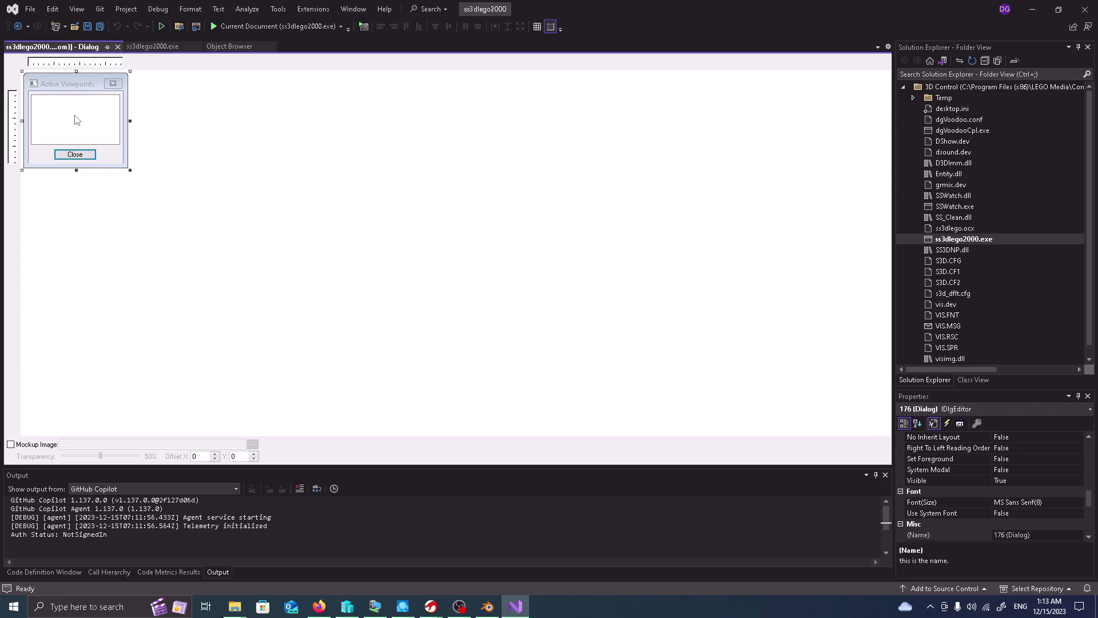
pyautogui.click(118, 47)
# - View the dialog resources 177, 178 and 186, closing each one, and open dialog 246
pyautogui.doubleClick(66, 103)
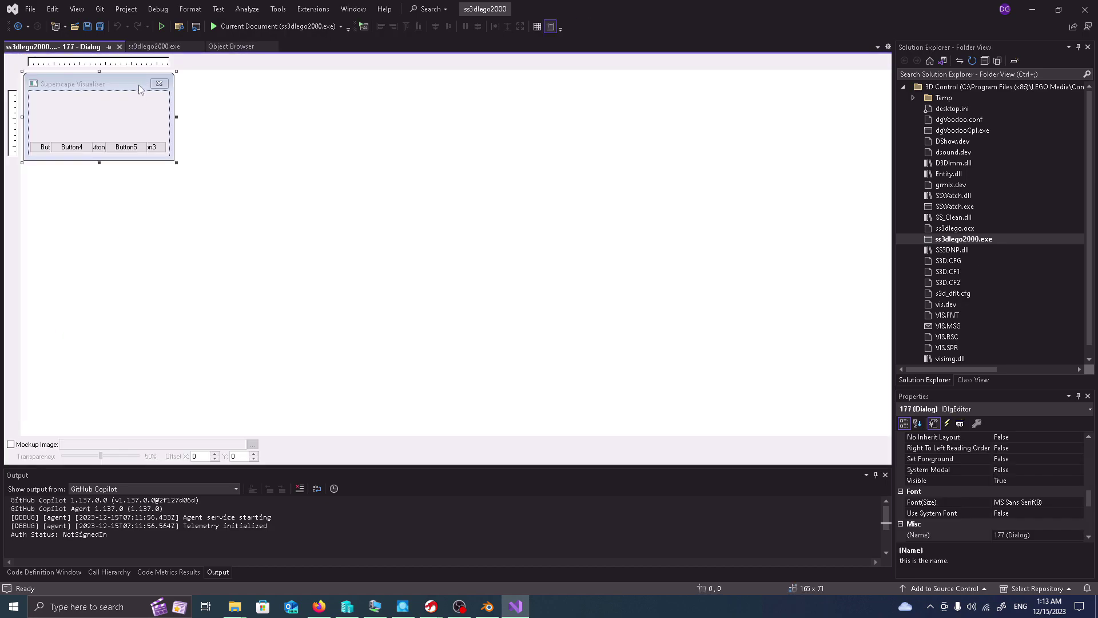
pyautogui.click(119, 47)
pyautogui.doubleClick(60, 112)
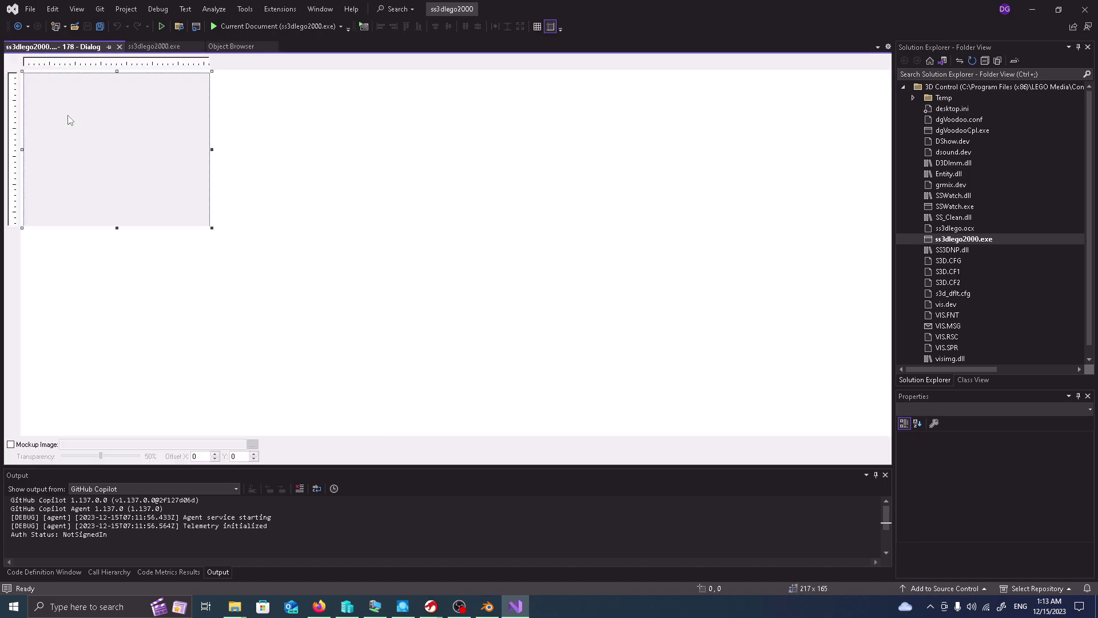
pyautogui.click(119, 47)
pyautogui.doubleClick(62, 122)
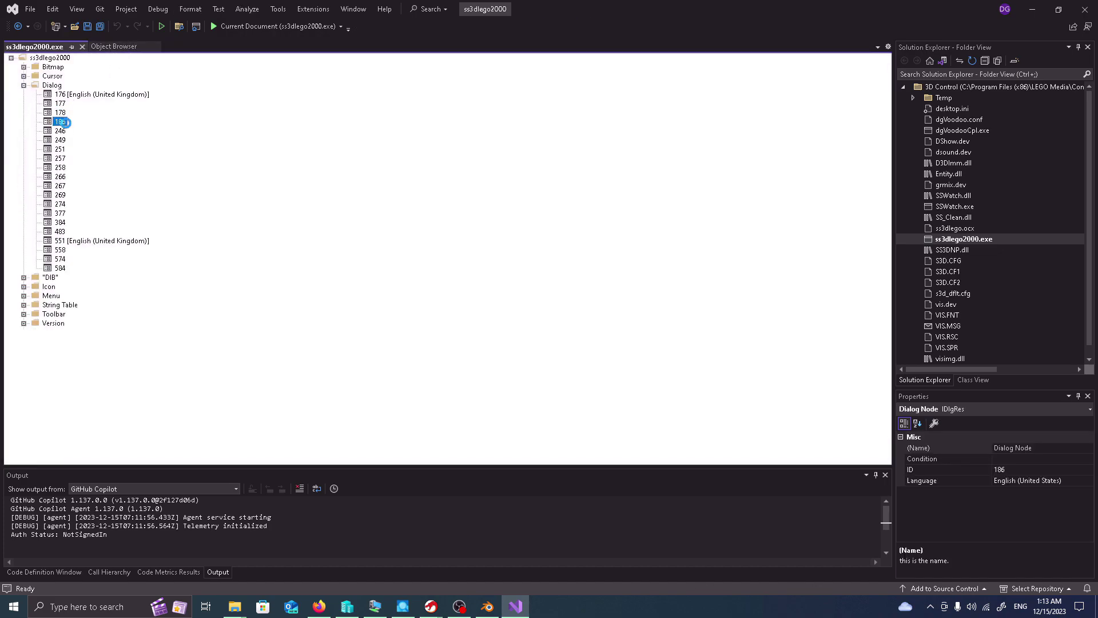
pyautogui.click(119, 47)
pyautogui.doubleClick(60, 131)
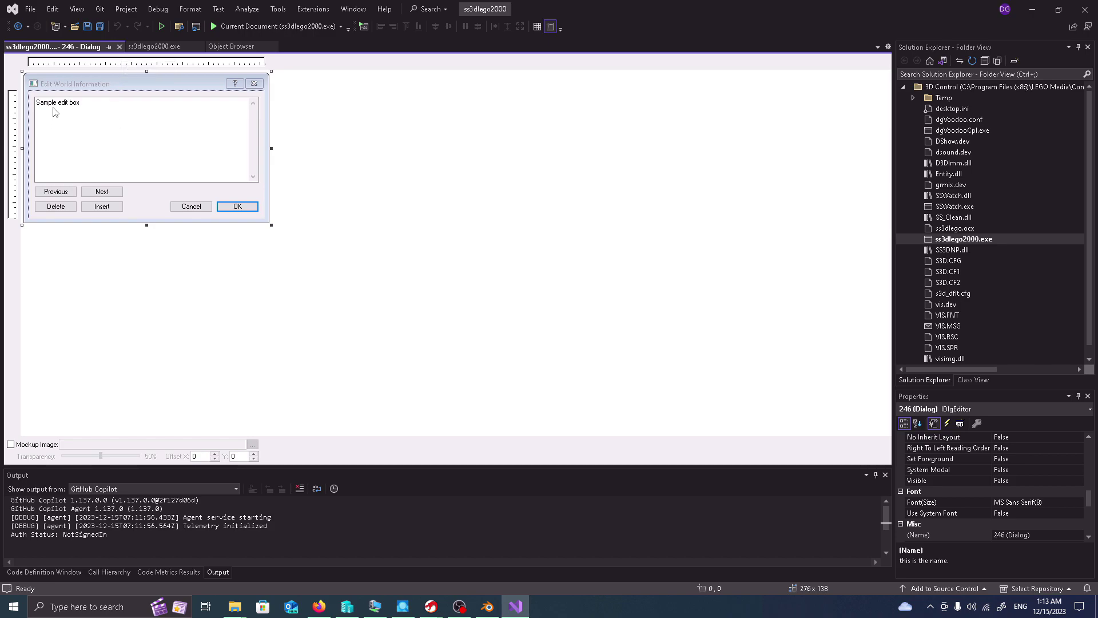
# - View dialog resources 249, 251, 257 and 258 in turn, closing each editor before opening another
pyautogui.click(119, 47)
pyautogui.doubleClick(65, 142)
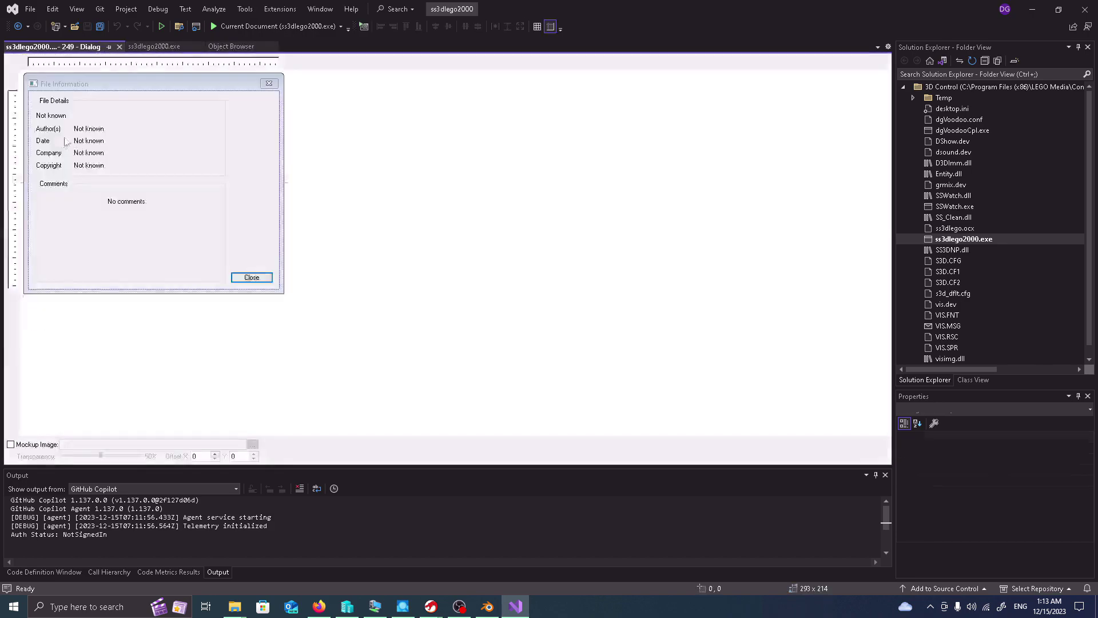
pyautogui.click(119, 47)
pyautogui.doubleClick(63, 152)
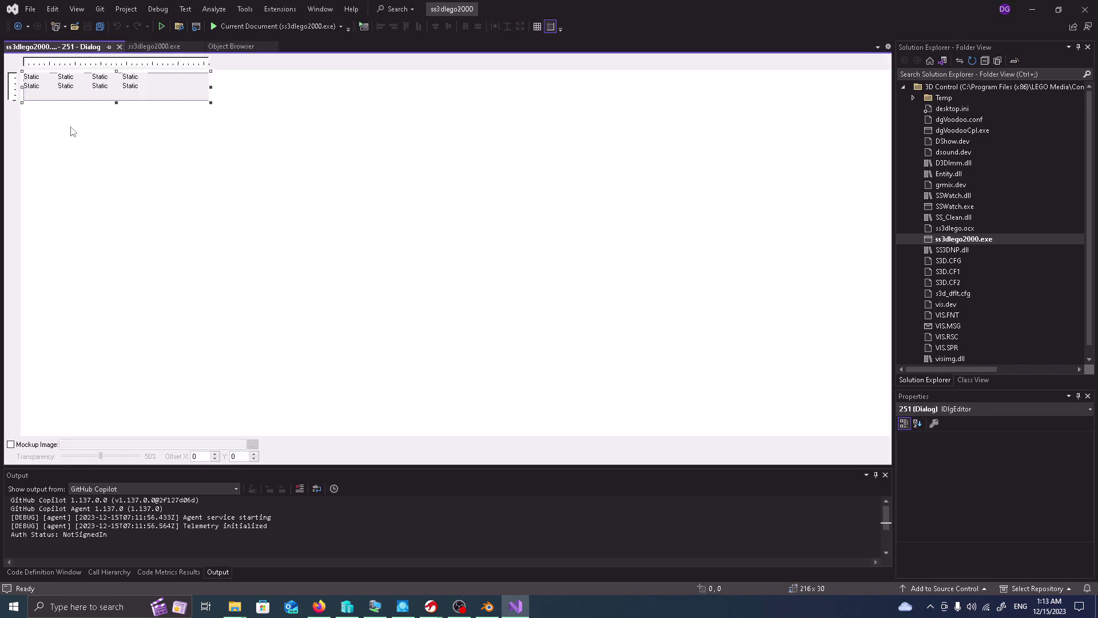
pyautogui.click(119, 47)
pyautogui.doubleClick(62, 162)
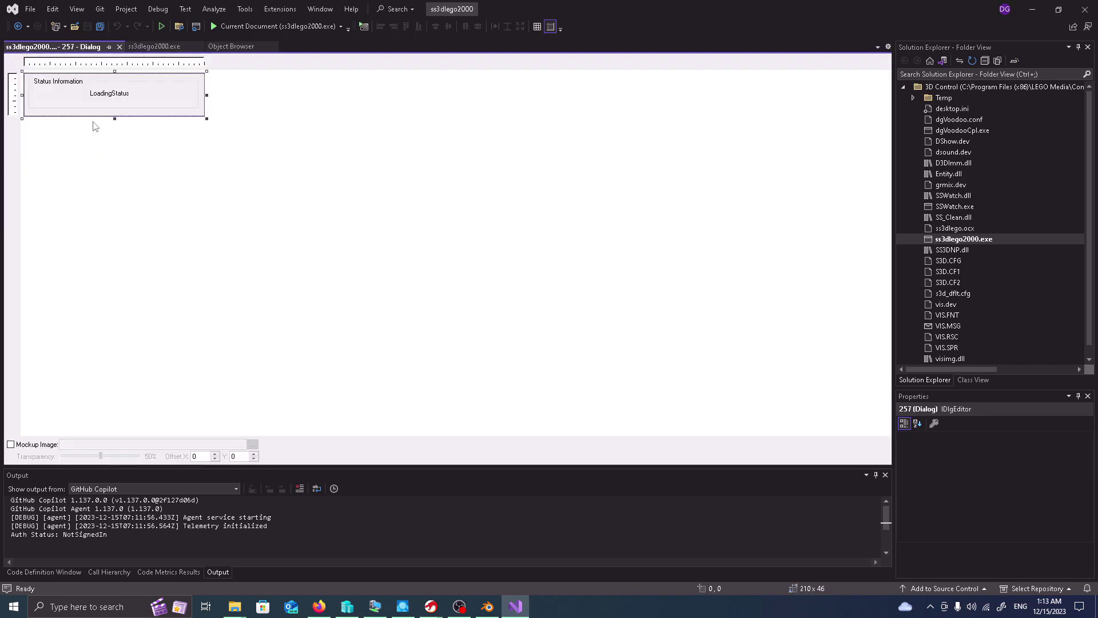
pyautogui.click(119, 47)
pyautogui.doubleClick(63, 172)
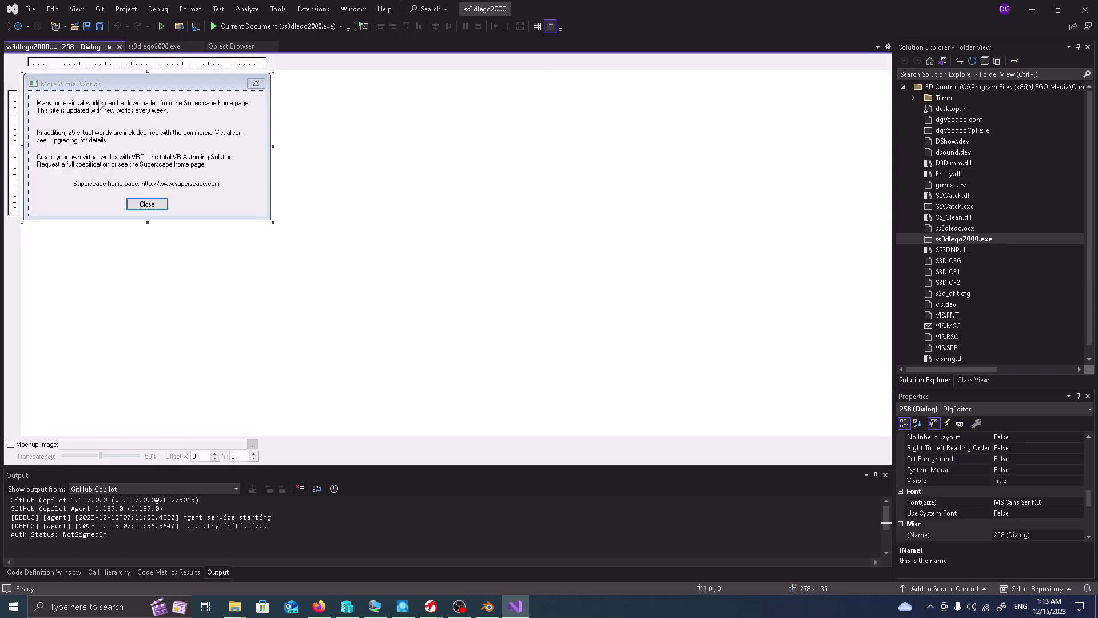
pyautogui.click(119, 46)
# - Inspect the layouts of dialog resources 266, 267 and 269, closing each one after viewing it
pyautogui.click(60, 176)
pyautogui.doubleClick(62, 176)
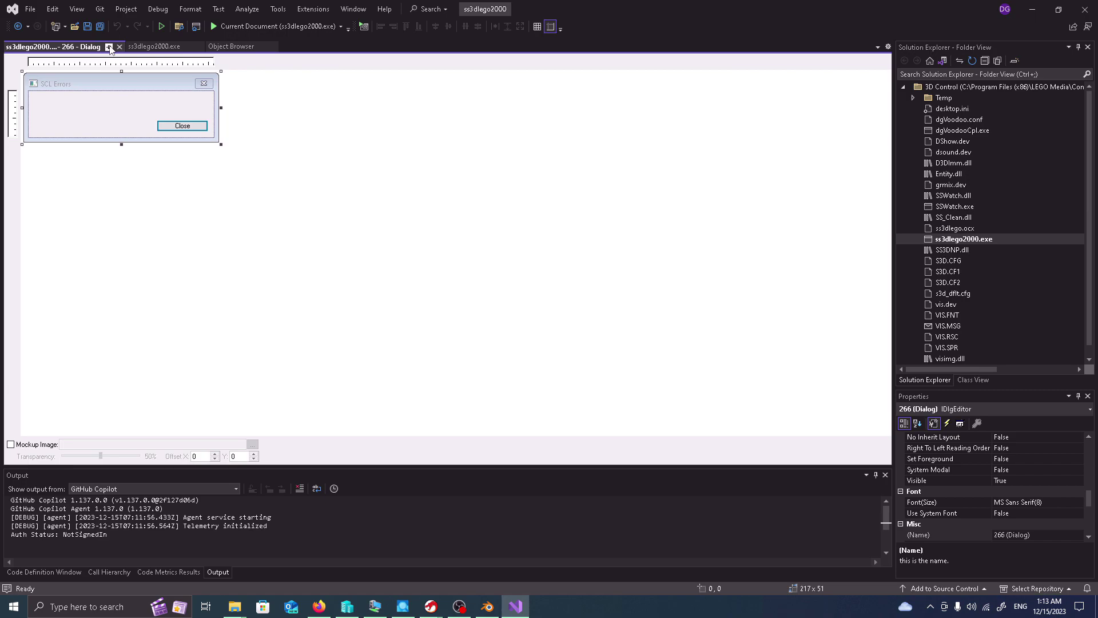
pyautogui.click(119, 46)
pyautogui.doubleClick(63, 185)
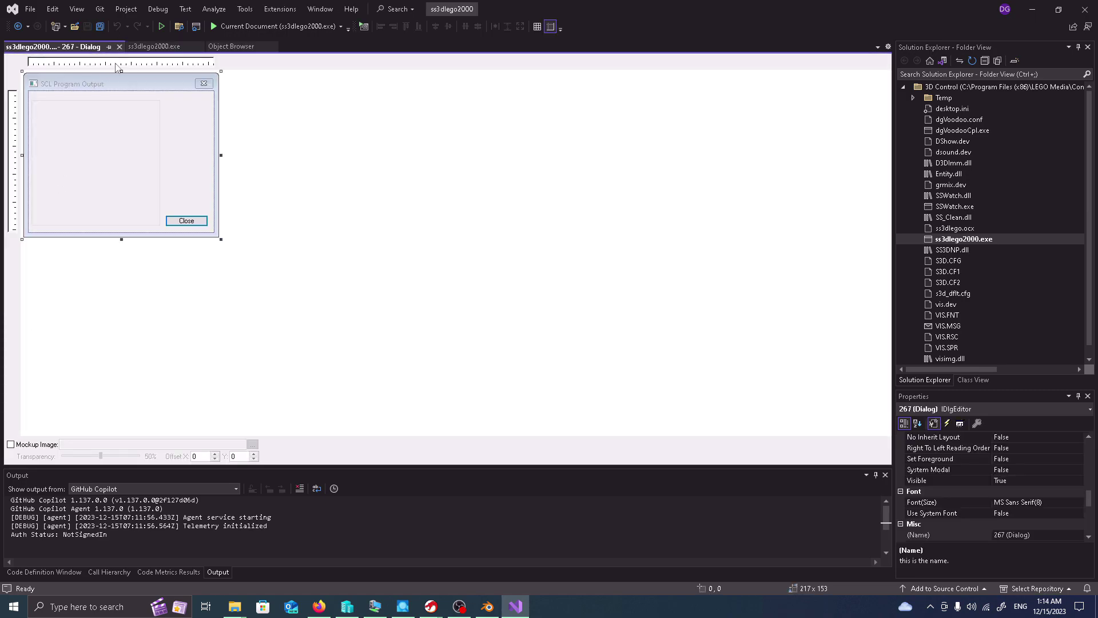
pyautogui.click(119, 47)
pyautogui.doubleClick(63, 195)
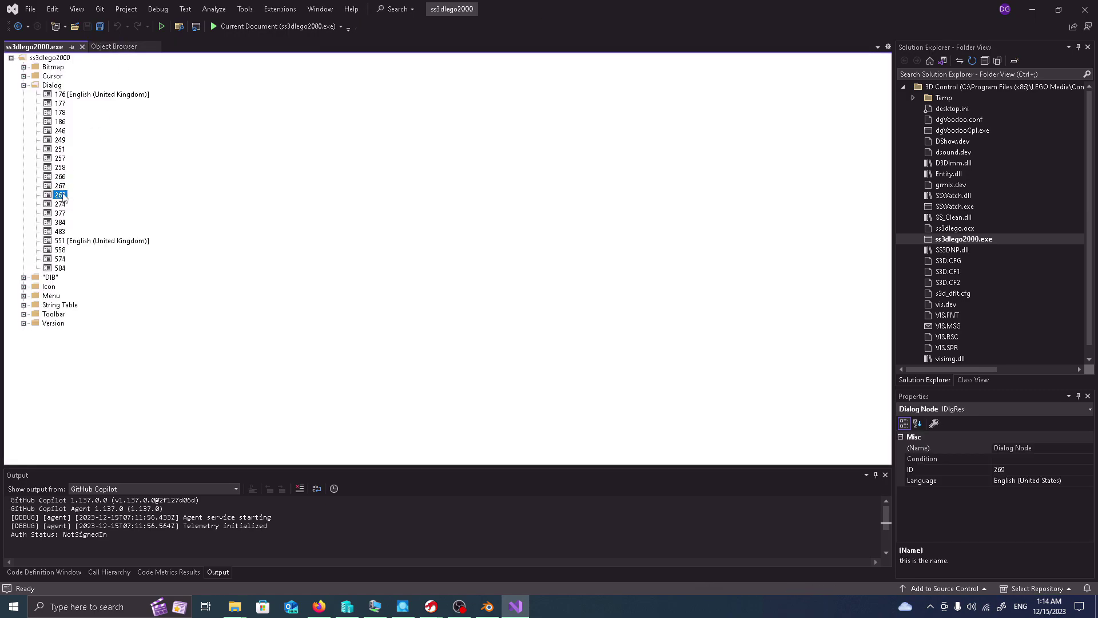
pyautogui.click(119, 47)
# - Open, view and close dialog resources 274, 377, 384 and 483 one at a time
pyautogui.doubleClick(63, 204)
pyautogui.click(119, 47)
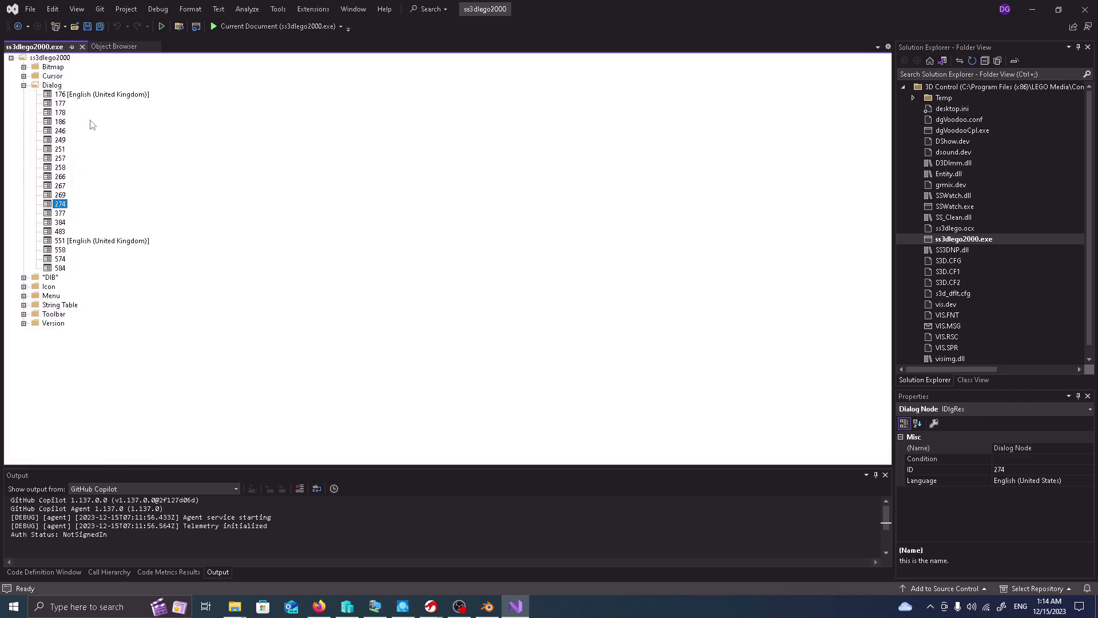
pyautogui.doubleClick(63, 214)
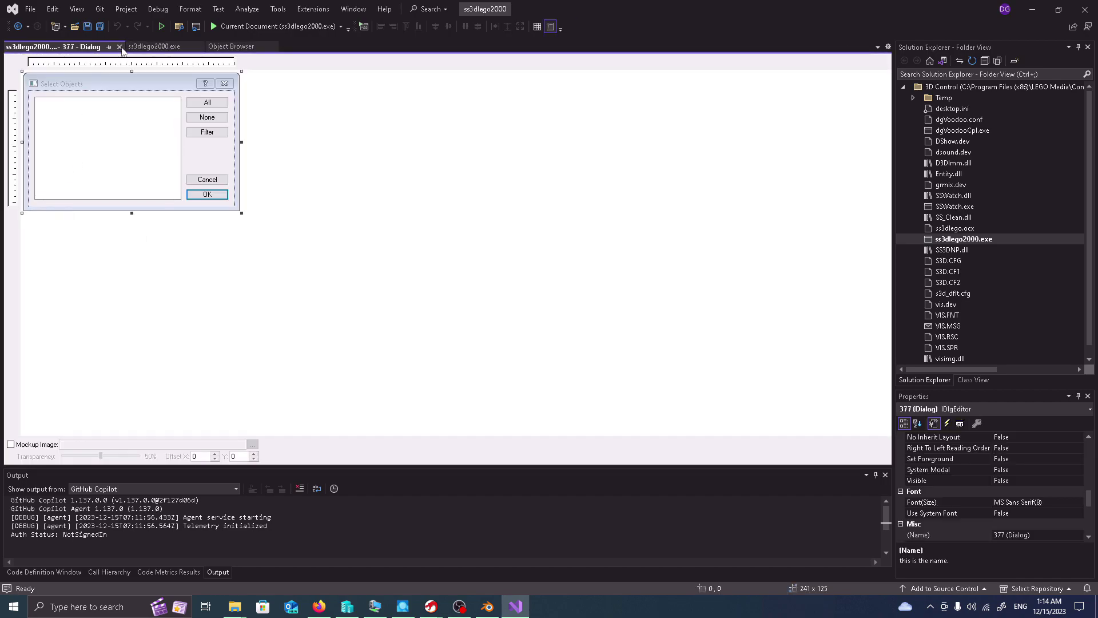
pyautogui.click(119, 47)
pyautogui.doubleClick(60, 222)
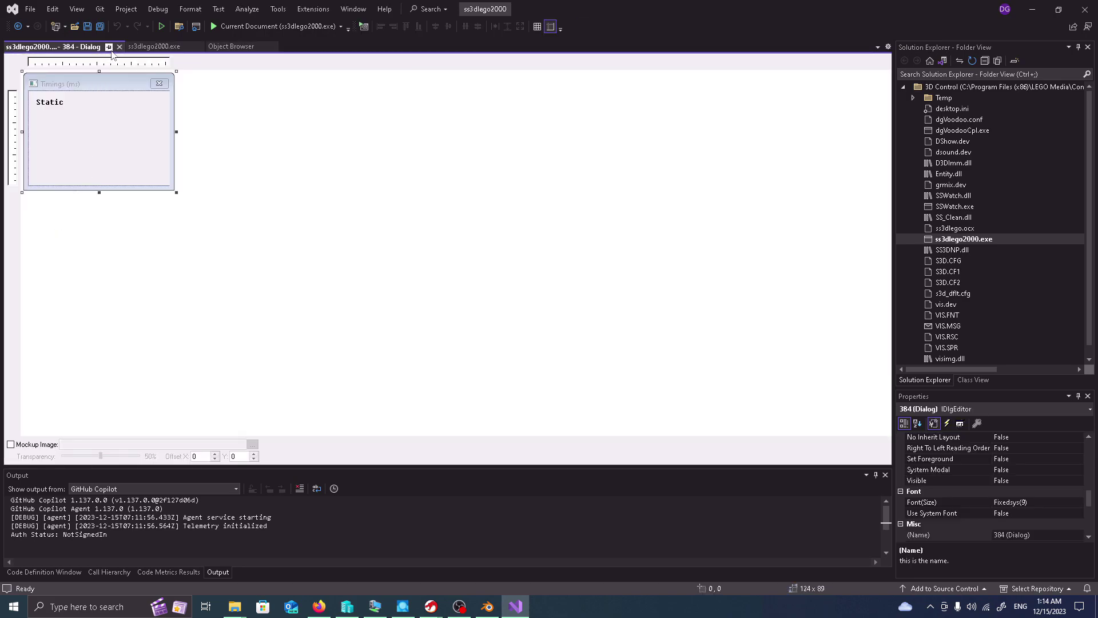
pyautogui.click(119, 47)
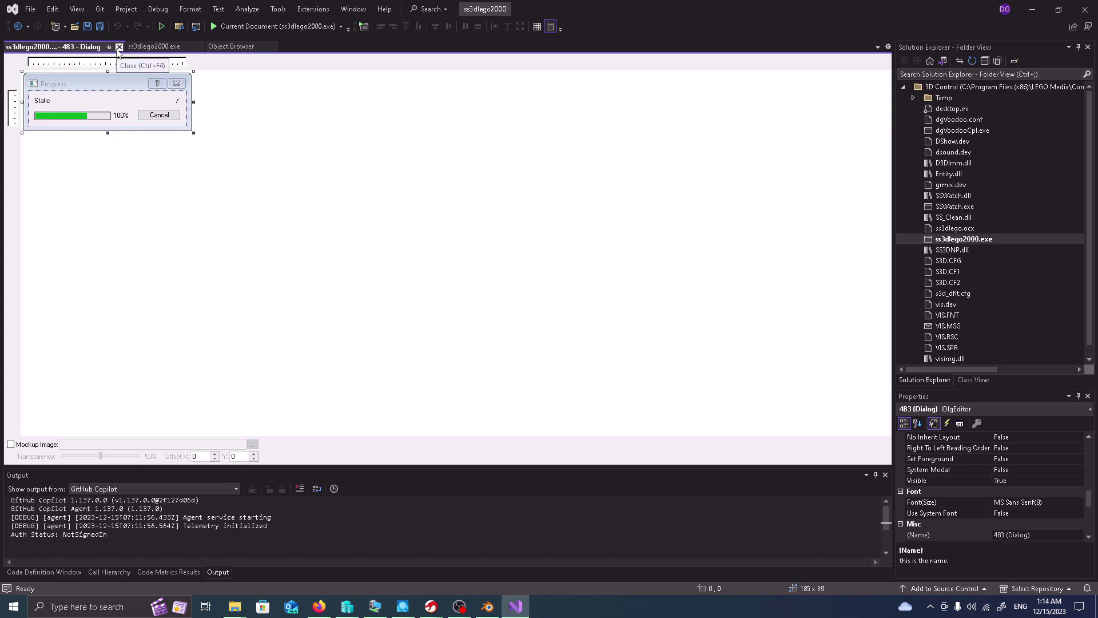
pyautogui.click(119, 48)
# - View dialog resource 551 (English (United Kingdom)), followed by 574, 558 and 584, closing each after viewing
pyautogui.click(71, 241)
pyautogui.doubleClick(71, 241)
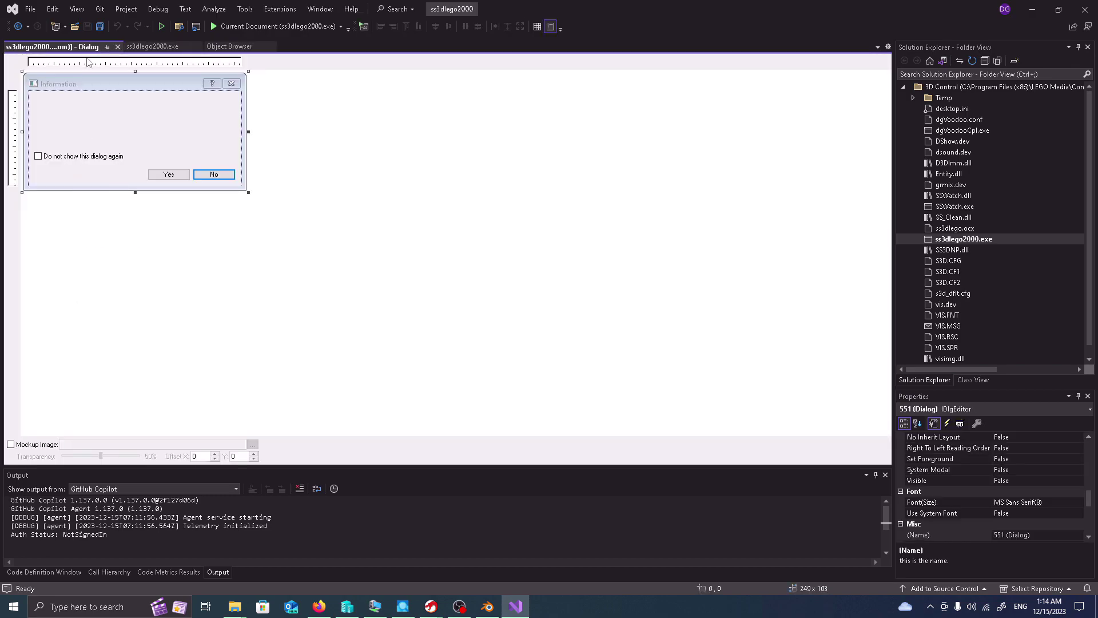
pyautogui.click(118, 48)
pyautogui.doubleClick(60, 258)
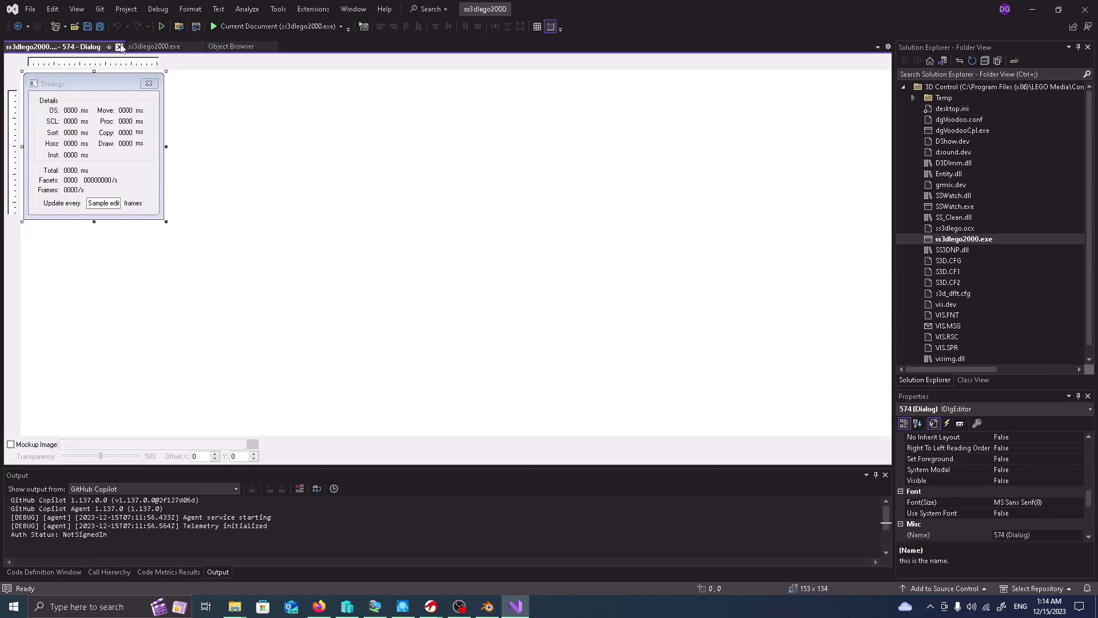
pyautogui.click(119, 47)
pyautogui.doubleClick(60, 254)
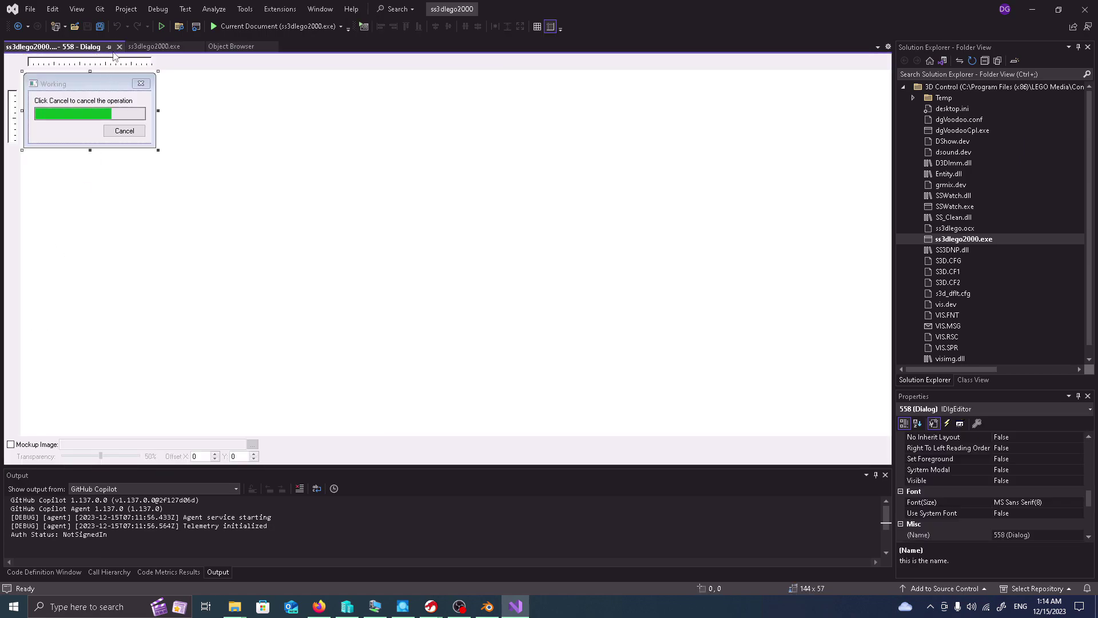
pyautogui.click(119, 46)
pyautogui.doubleClick(61, 268)
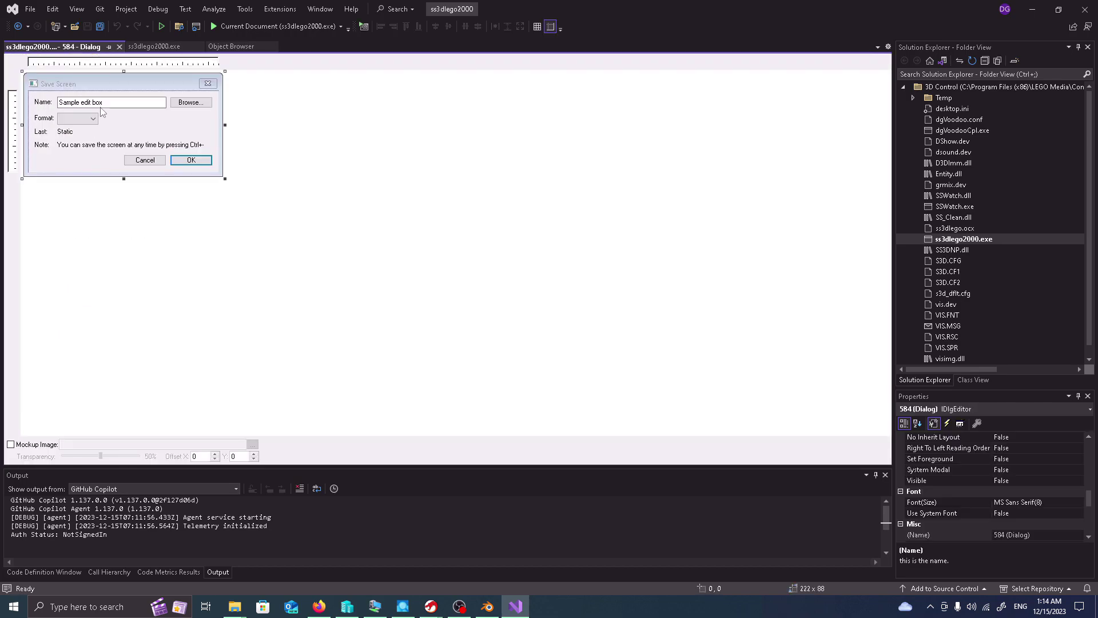
pyautogui.click(119, 47)
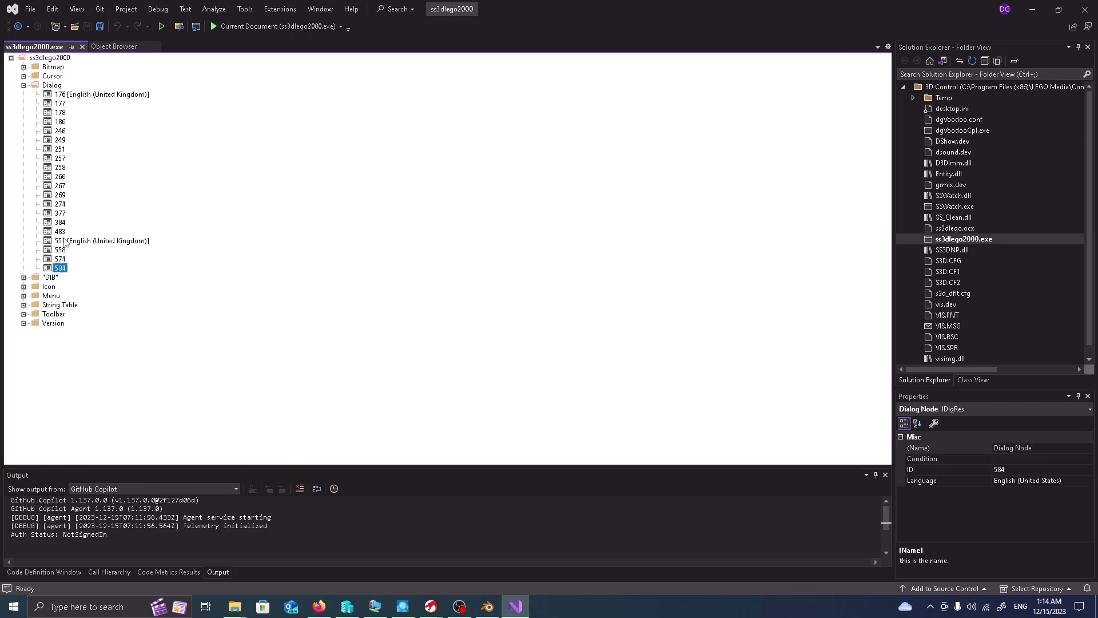
# - Revisit dialog resources 186 and 246 to examine their layouts, and close both
pyautogui.doubleClick(60, 121)
pyautogui.click(119, 47)
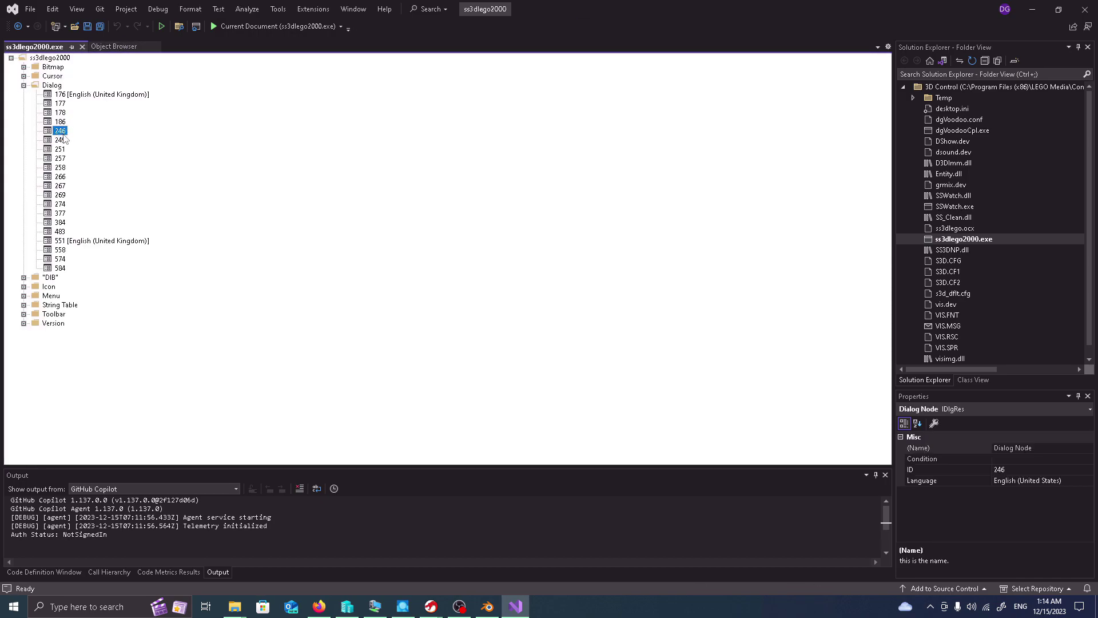
pyautogui.doubleClick(59, 133)
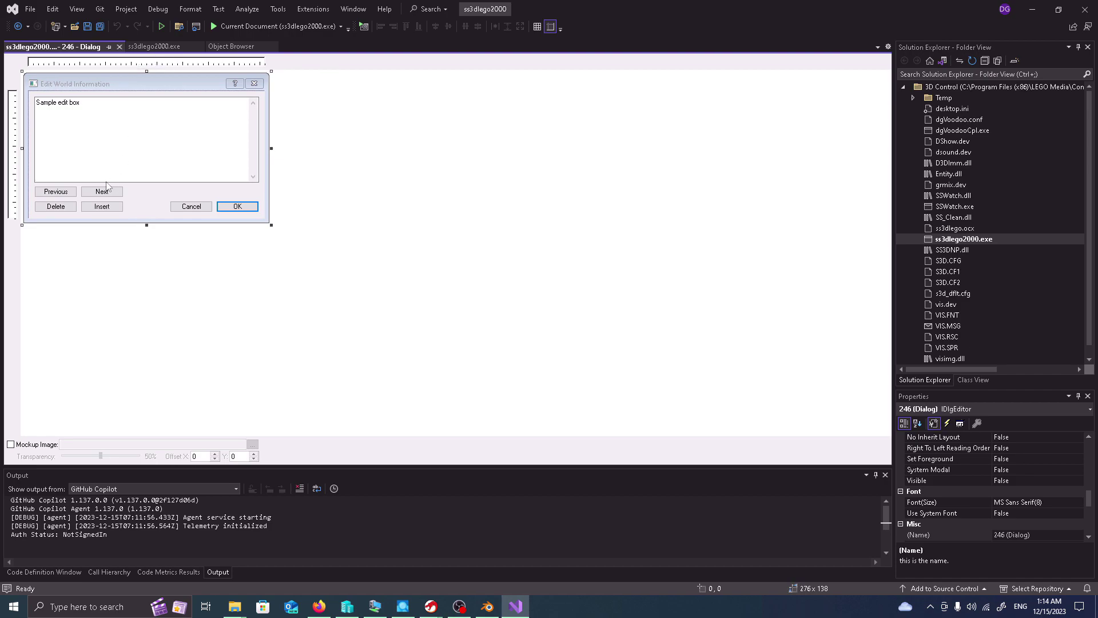
pyautogui.click(119, 47)
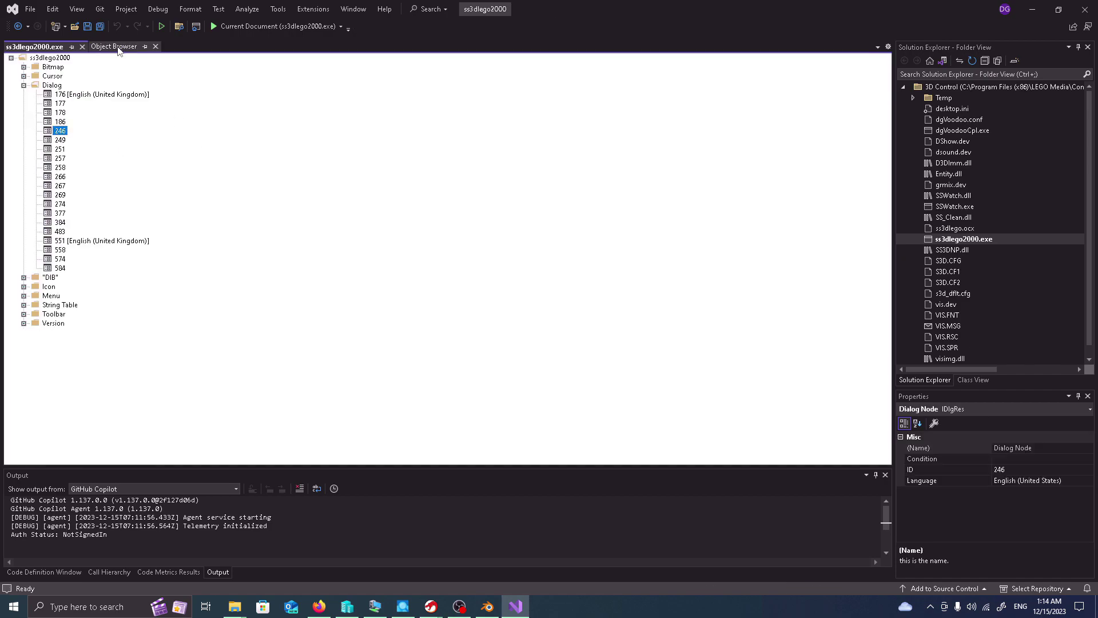
# - Collapse the Dialog resources, expand "DIB" and view the binary data of entries 325, 326 and 327
pyautogui.click(24, 85)
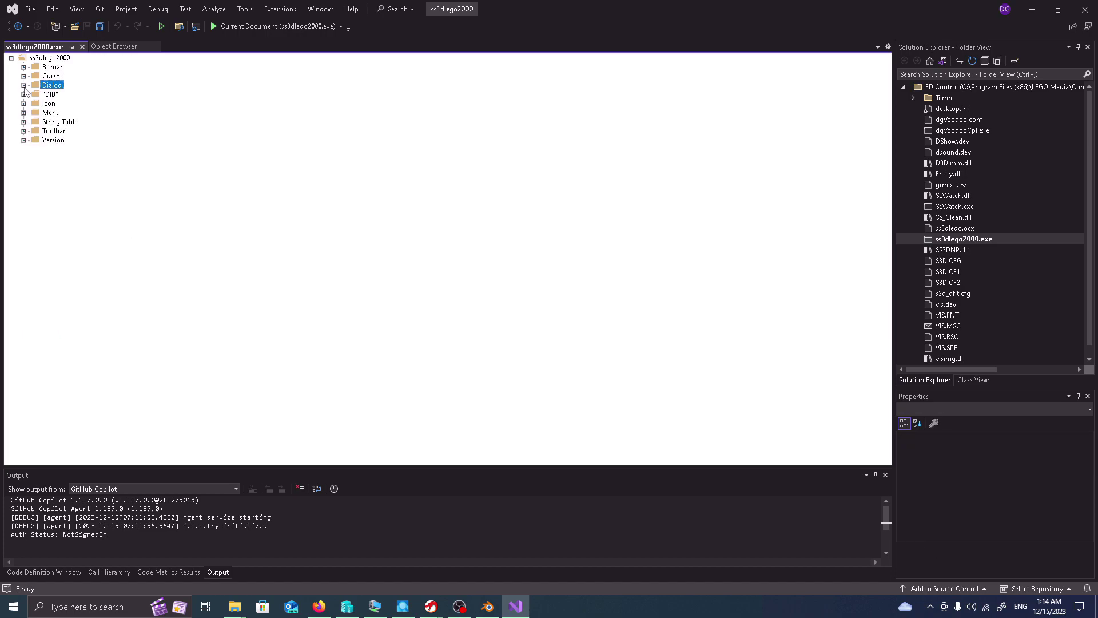
pyautogui.click(24, 95)
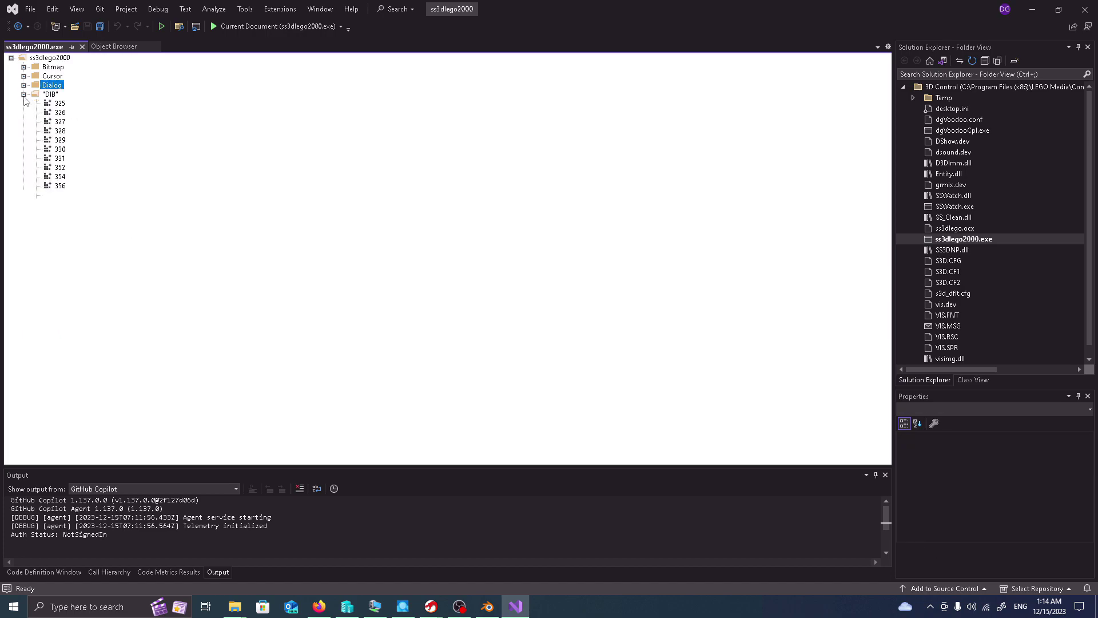
pyautogui.doubleClick(65, 104)
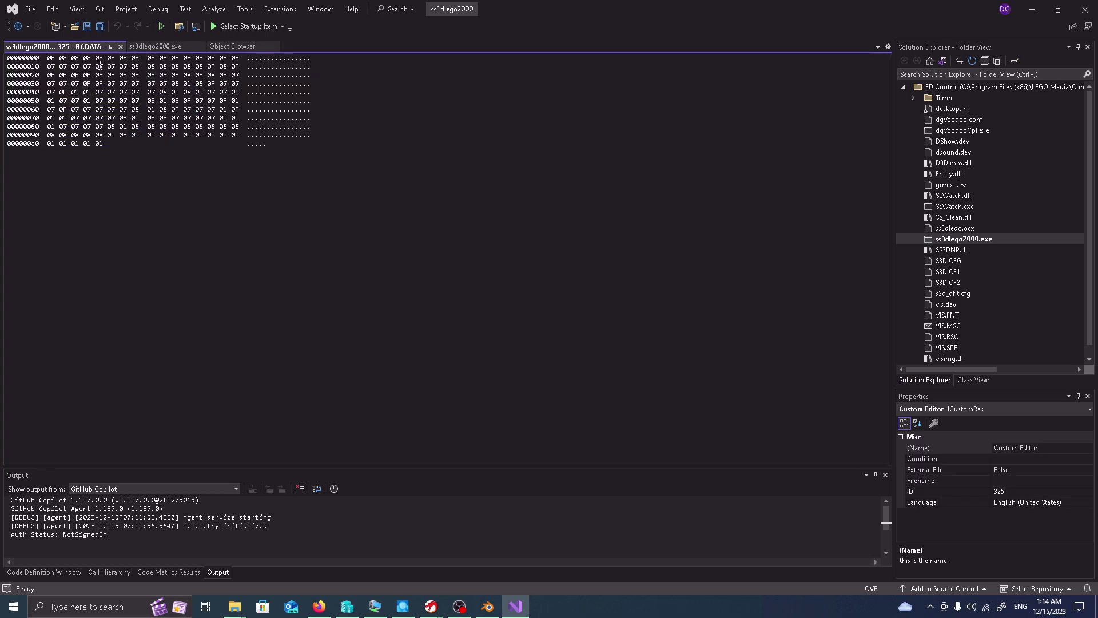
pyautogui.click(121, 46)
pyautogui.doubleClick(60, 112)
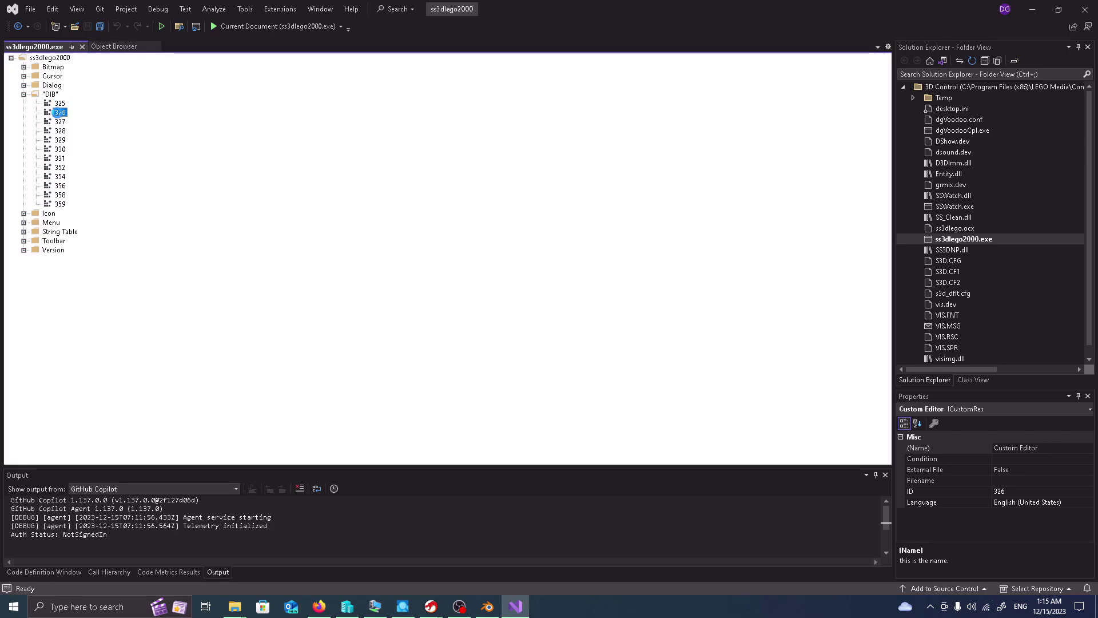
pyautogui.click(120, 46)
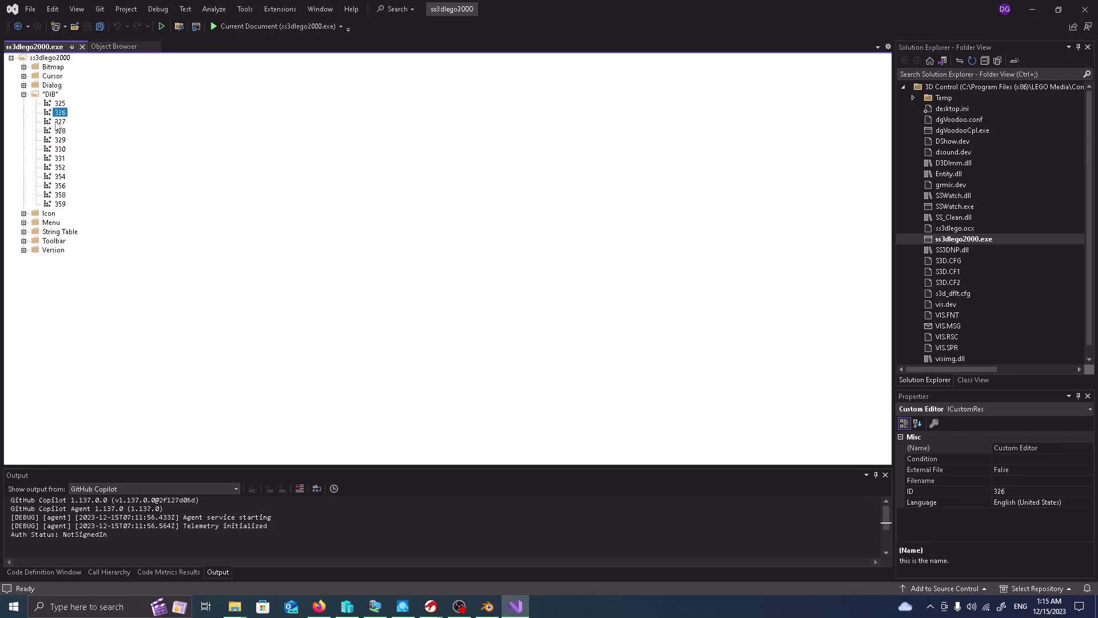
pyautogui.doubleClick(60, 122)
pyautogui.click(120, 46)
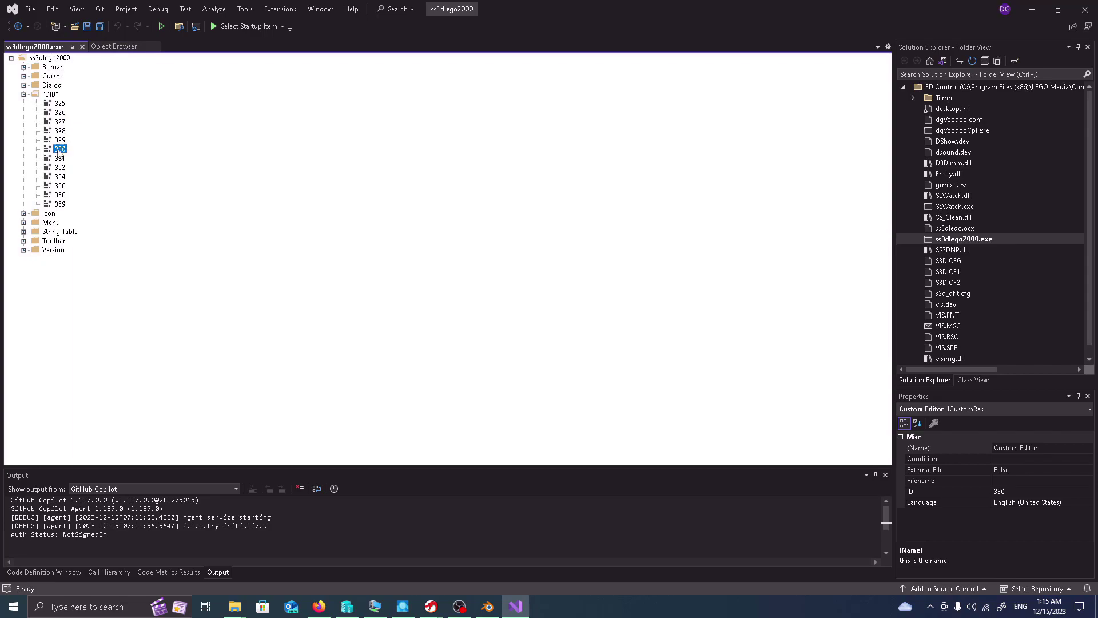
# - Examine the binary data of "DIB" entries 330 and 356, closing each after viewing
pyautogui.doubleClick(60, 148)
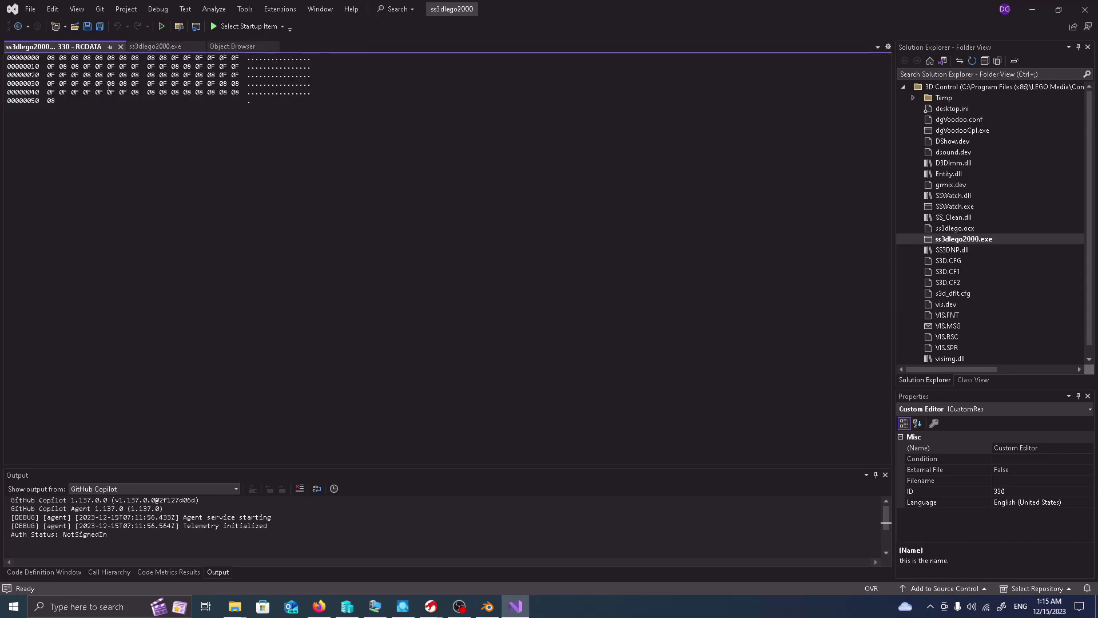
pyautogui.click(121, 47)
pyautogui.doubleClick(60, 185)
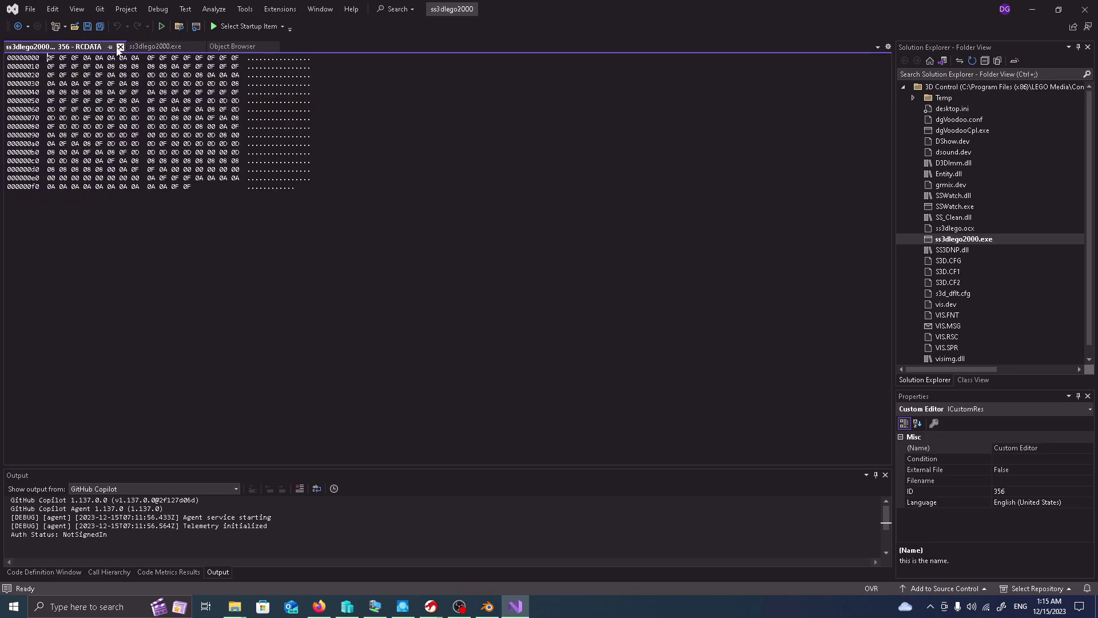
pyautogui.click(120, 47)
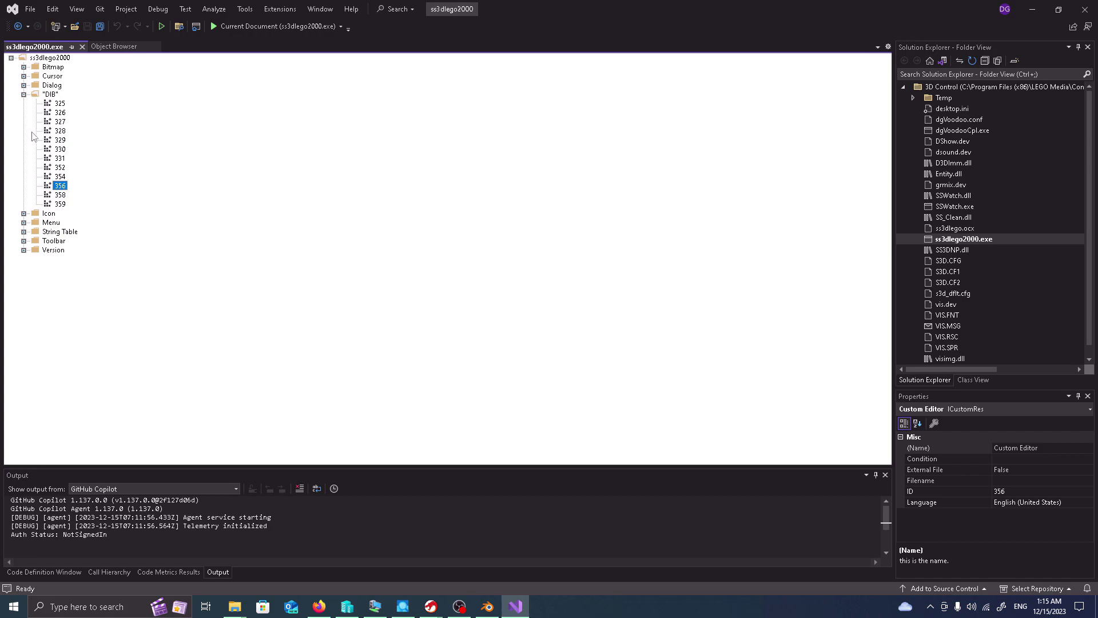
# - Collapse the "DIB" resources, expand Icon and view icons 128 and 129, closing each after viewing
pyautogui.click(24, 94)
pyautogui.click(24, 104)
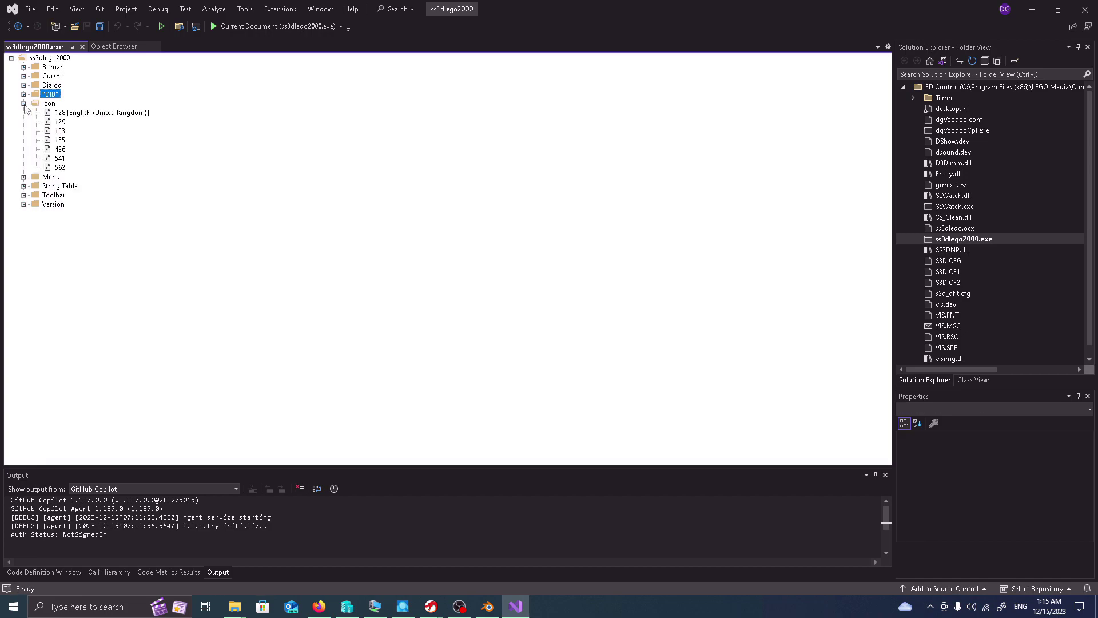
pyautogui.doubleClick(86, 114)
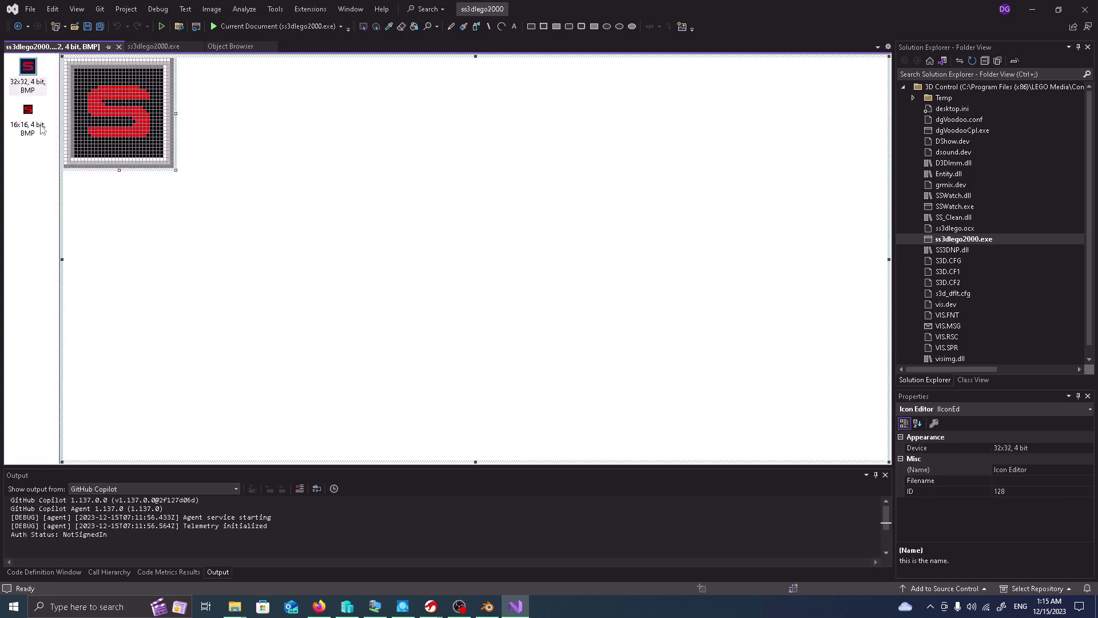
pyautogui.click(119, 47)
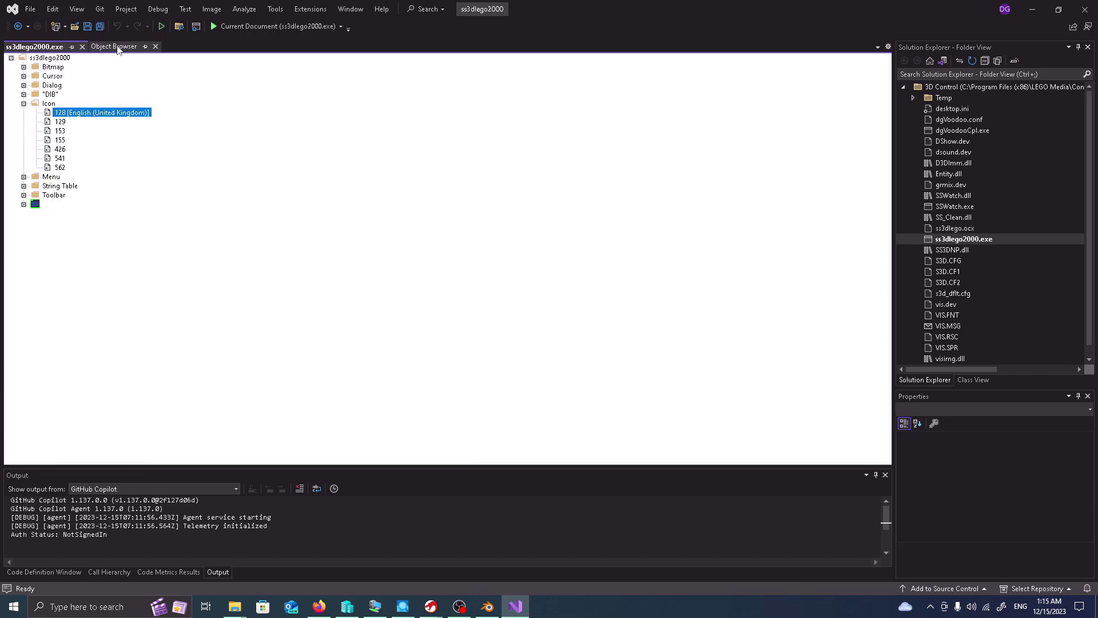
pyautogui.doubleClick(66, 121)
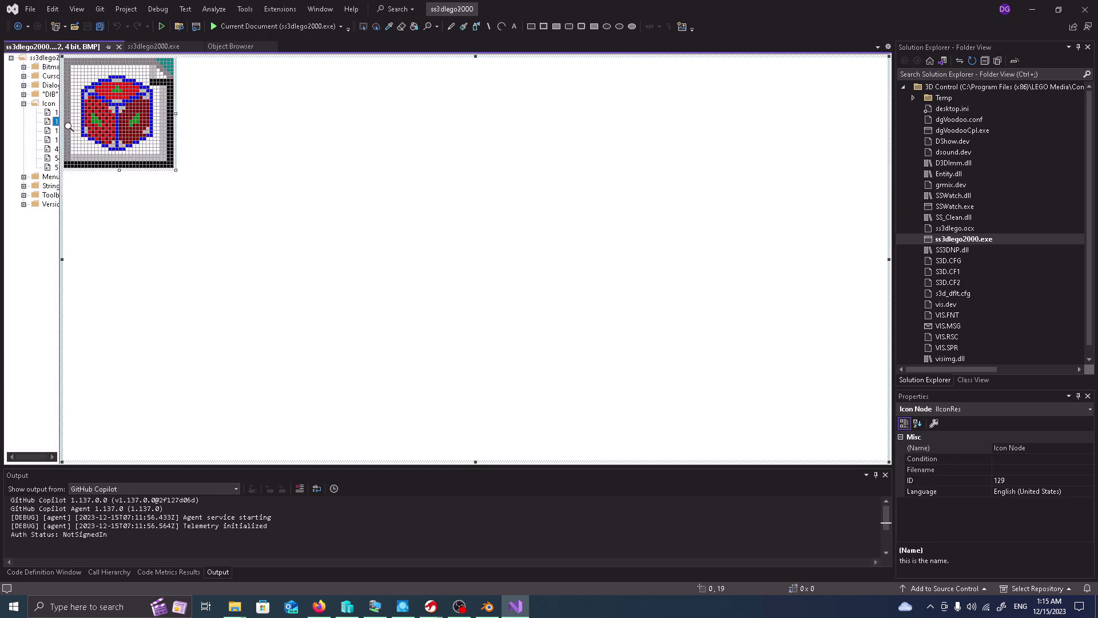
pyautogui.click(119, 46)
# - View icon resources 155 and 153, closing each icon editor after viewing
pyautogui.doubleClick(60, 139)
pyautogui.click(119, 47)
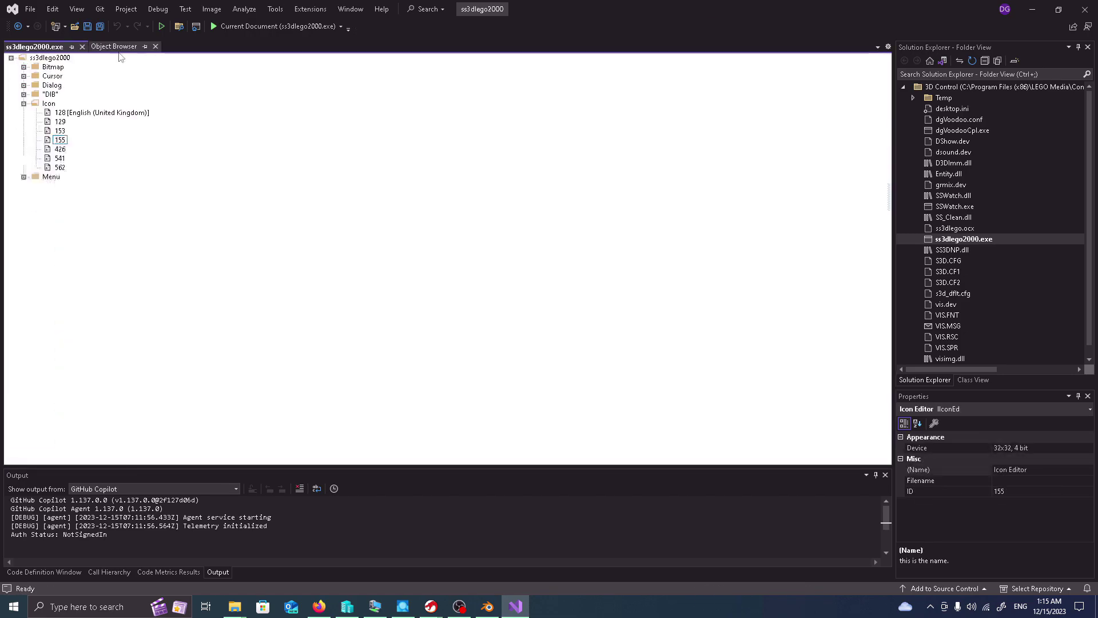
pyautogui.doubleClick(60, 131)
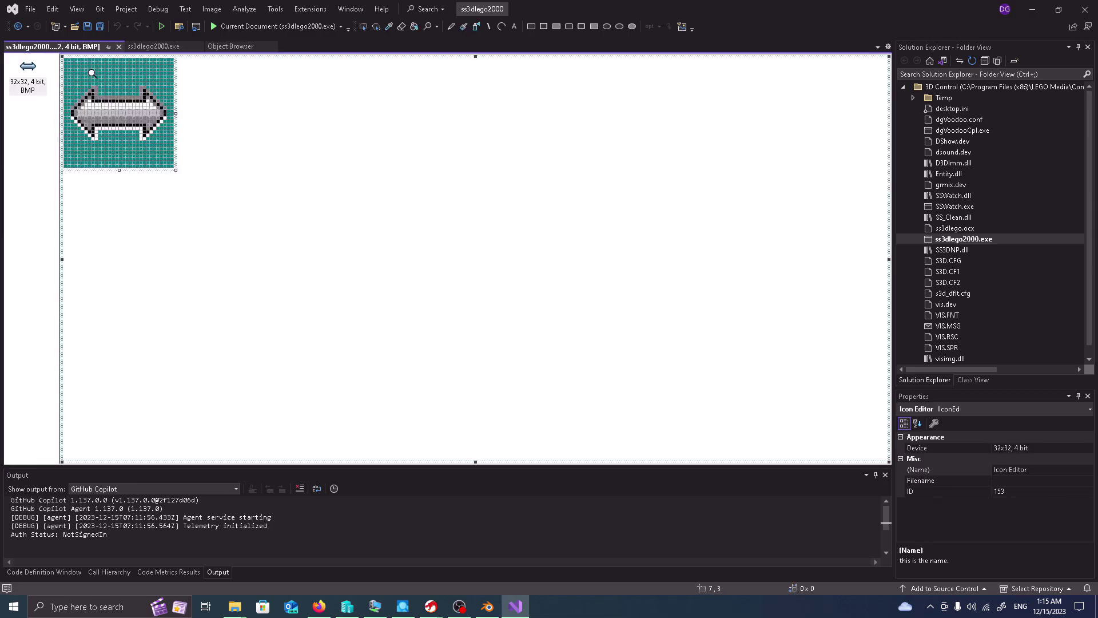
pyautogui.click(119, 46)
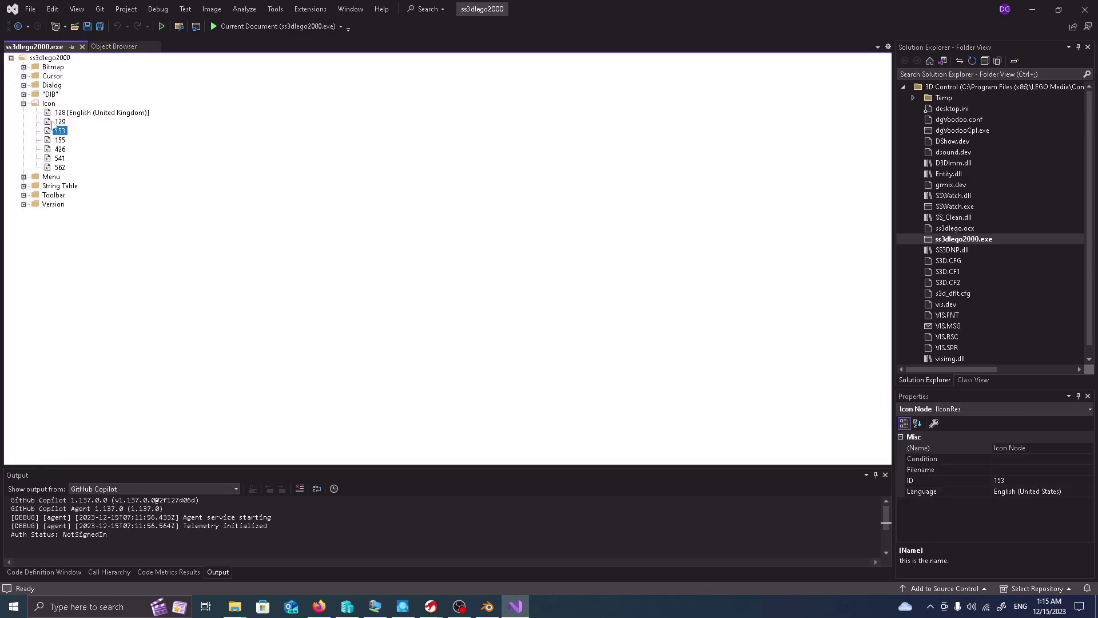
# - View icon resources 541 and 562, closing each icon editor after viewing
pyautogui.doubleClick(59, 158)
pyautogui.click(119, 47)
pyautogui.doubleClick(59, 167)
pyautogui.click(119, 46)
pyautogui.doubleClick(60, 167)
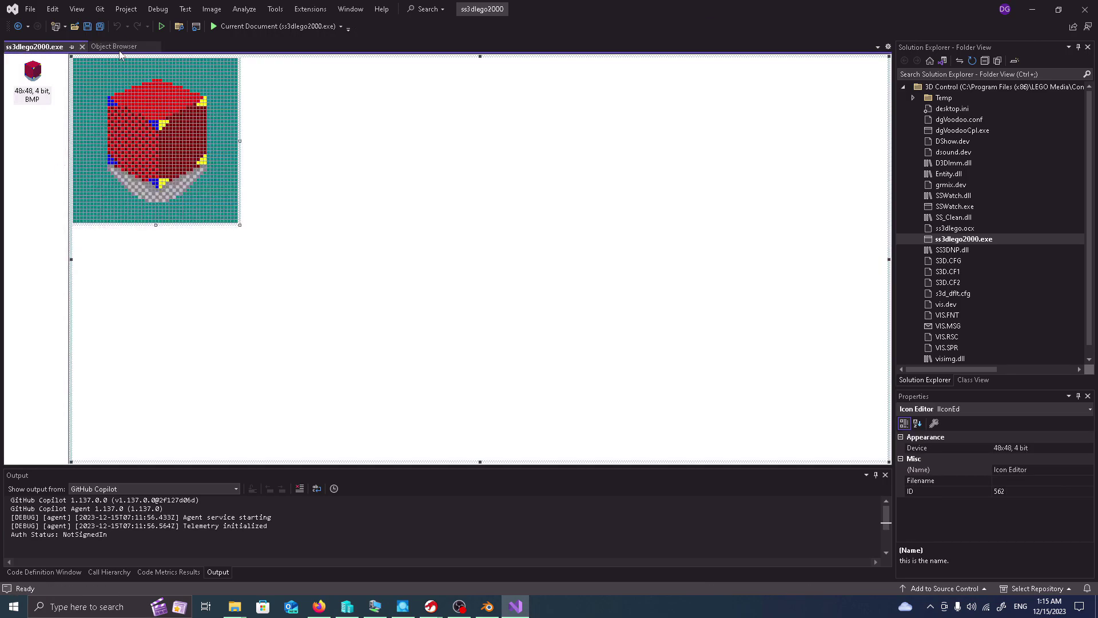
pyautogui.click(119, 46)
# - Collapse the Icon resources, expand Menu and view menus 128, 161 and 164, closing each after viewing
pyautogui.click(24, 104)
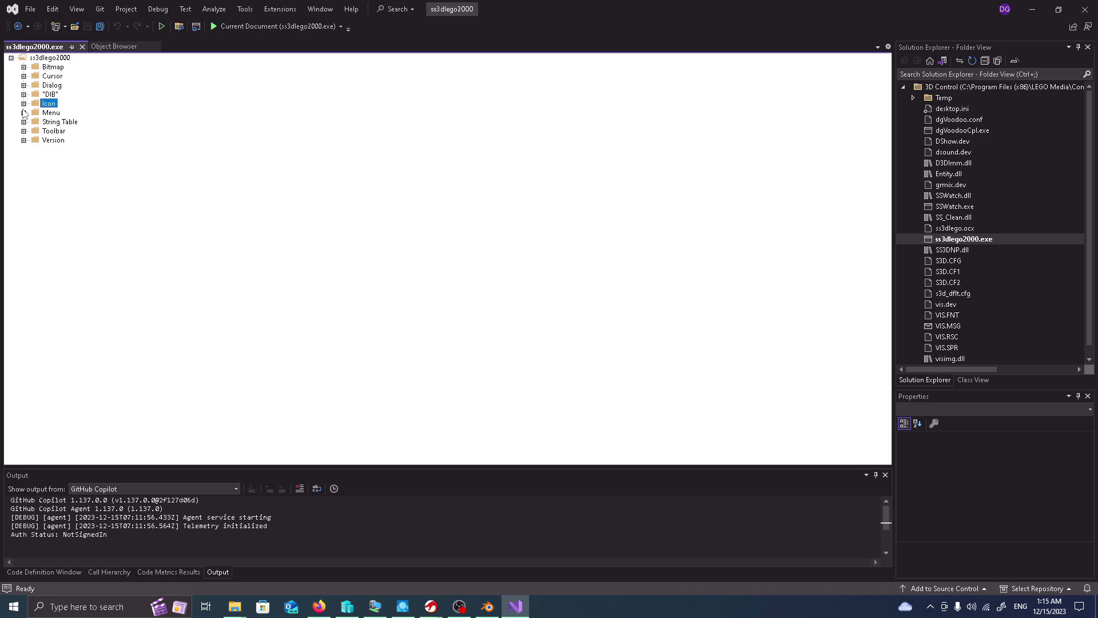
pyautogui.click(24, 113)
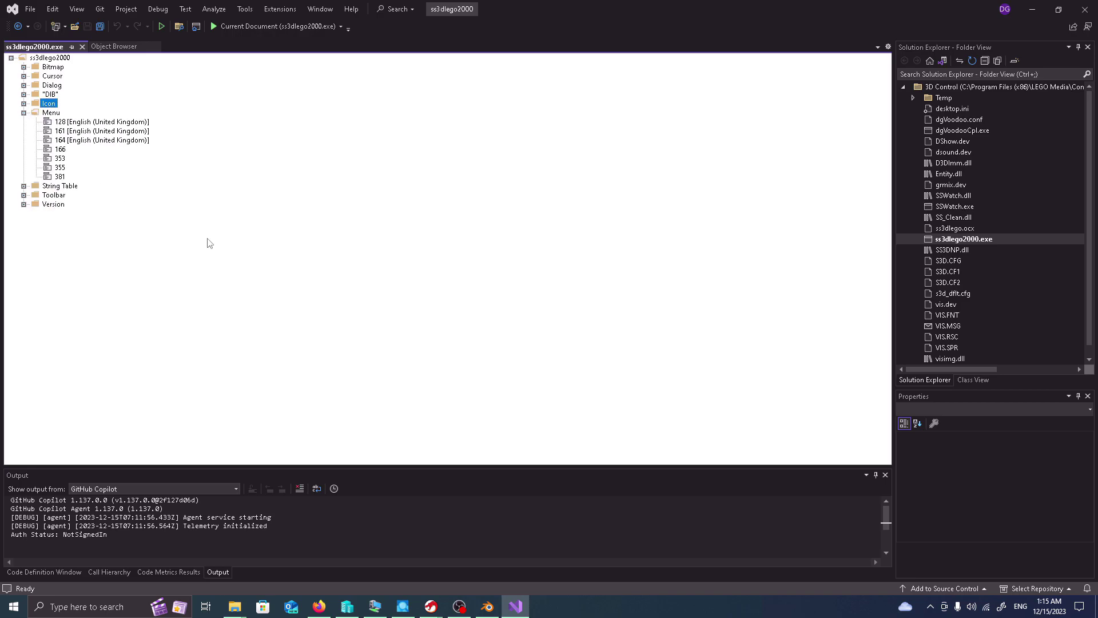
pyautogui.doubleClick(86, 123)
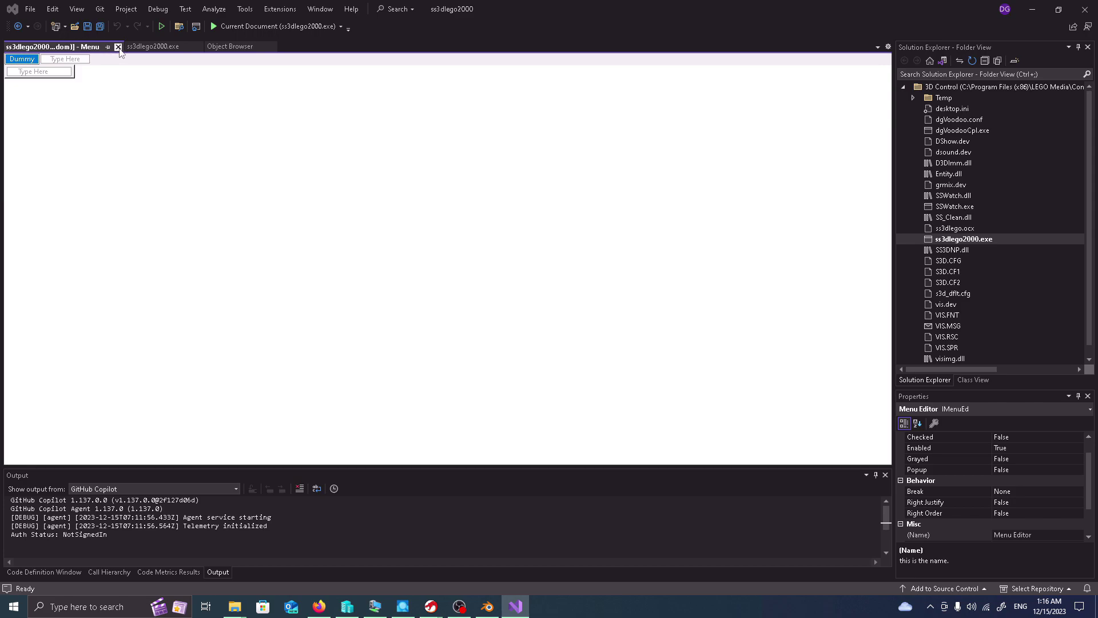
pyautogui.click(119, 47)
pyautogui.doubleClick(104, 135)
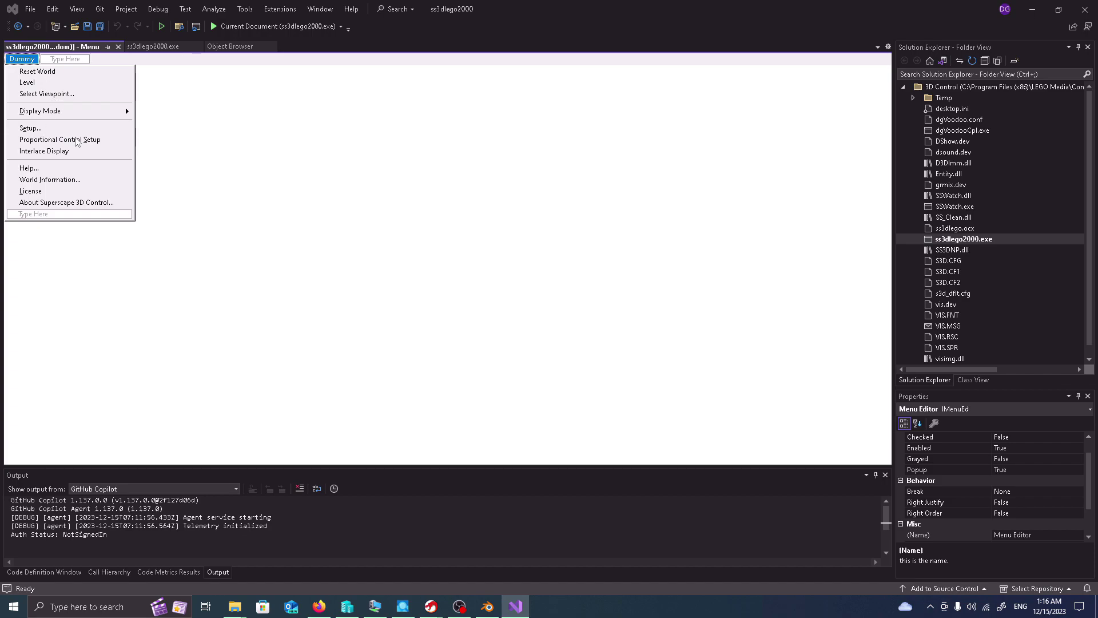
pyautogui.click(118, 47)
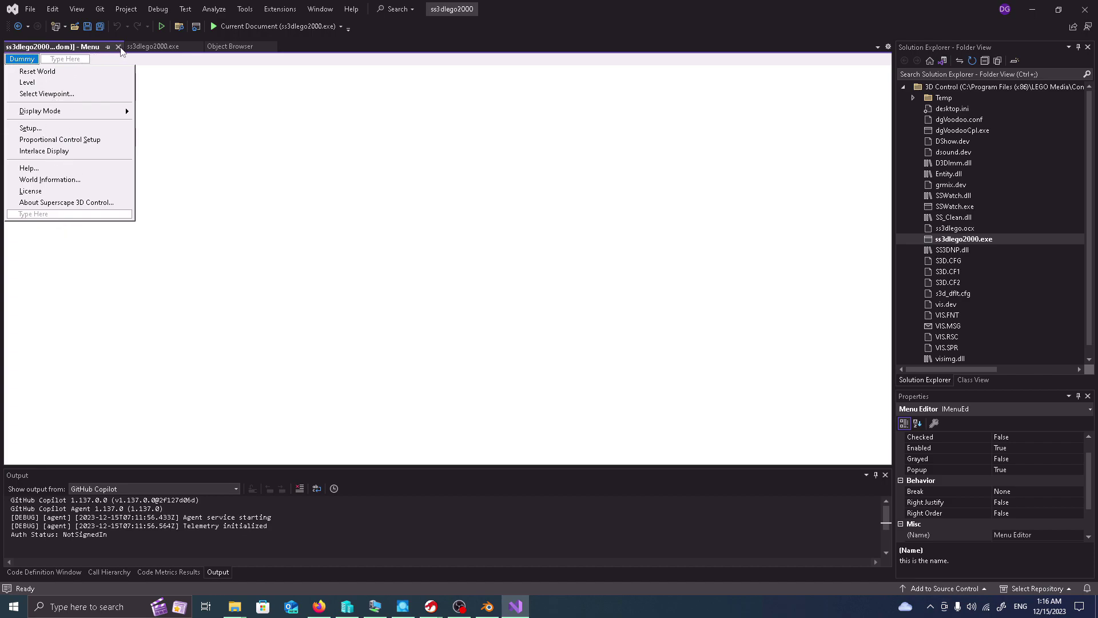
pyautogui.doubleClick(93, 140)
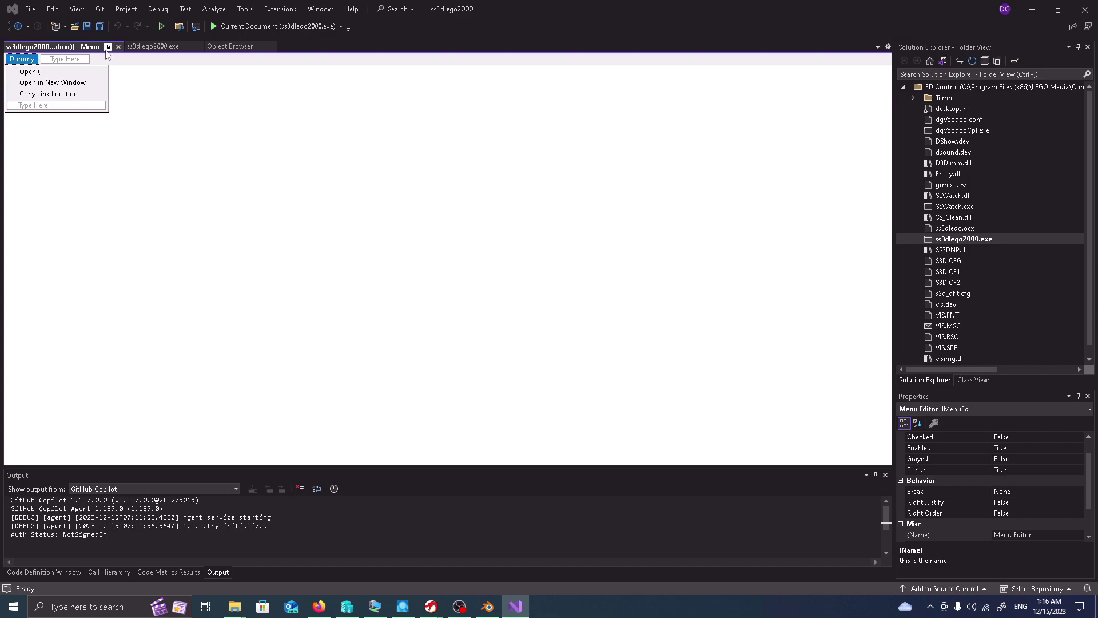
pyautogui.click(118, 47)
# - View menu resources 166, 353, 355 and 381 one by one, closing each menu editor after viewing
pyautogui.click(81, 150)
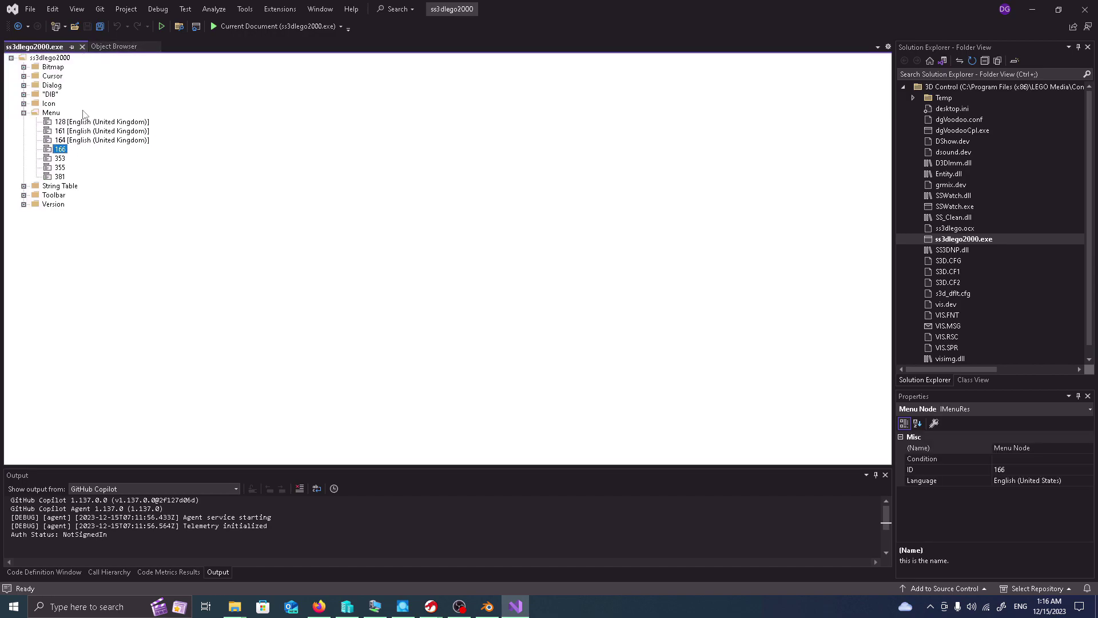
pyautogui.doubleClick(60, 150)
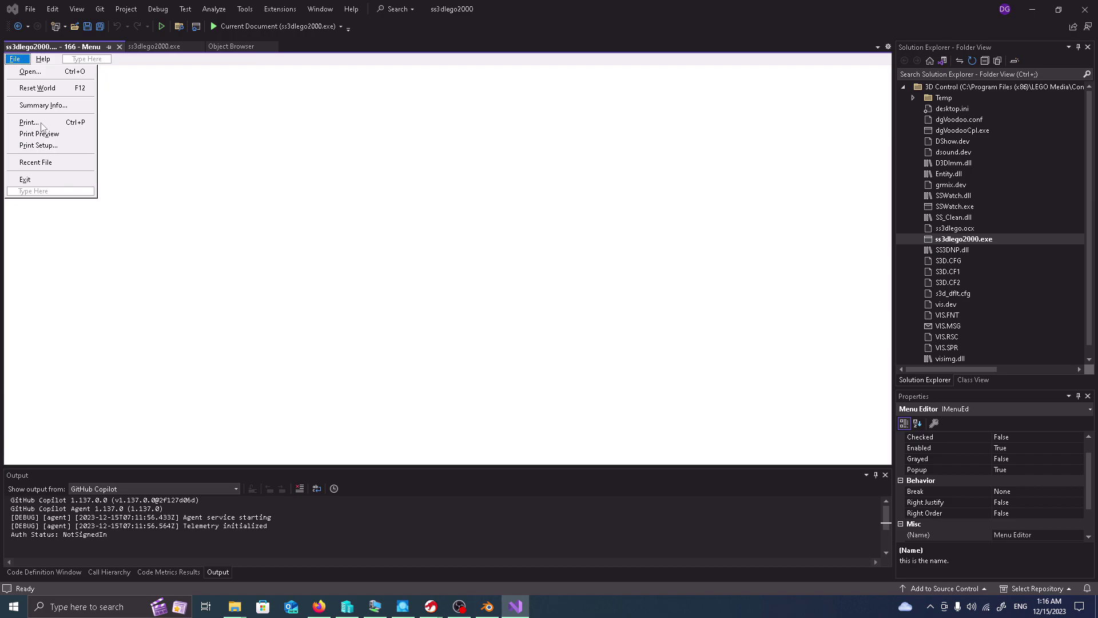
pyautogui.click(119, 47)
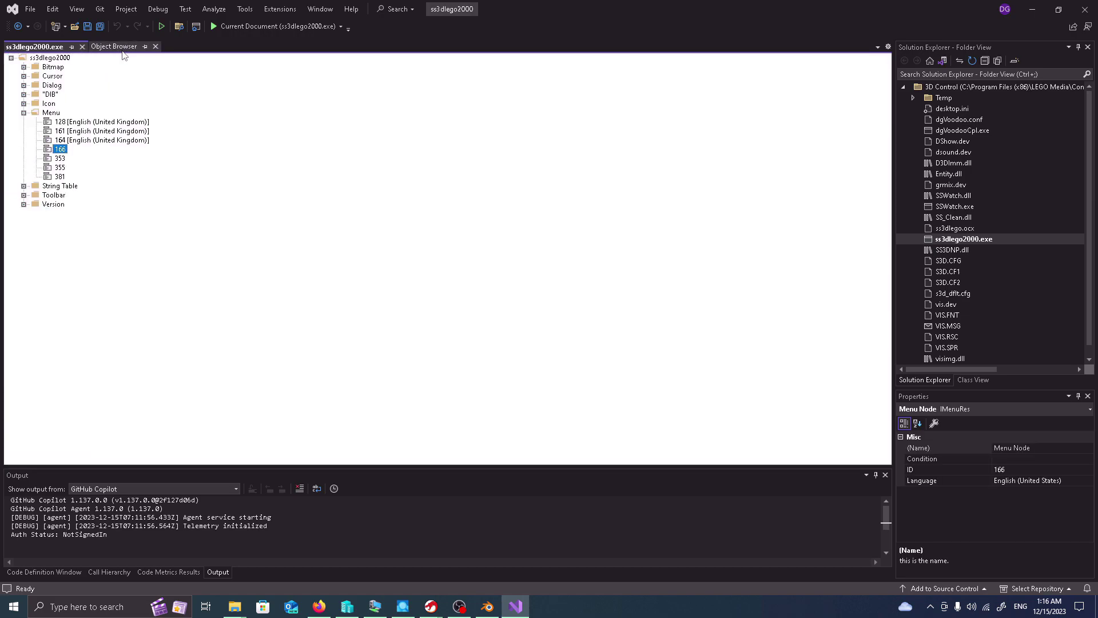
pyautogui.doubleClick(65, 161)
pyautogui.click(120, 46)
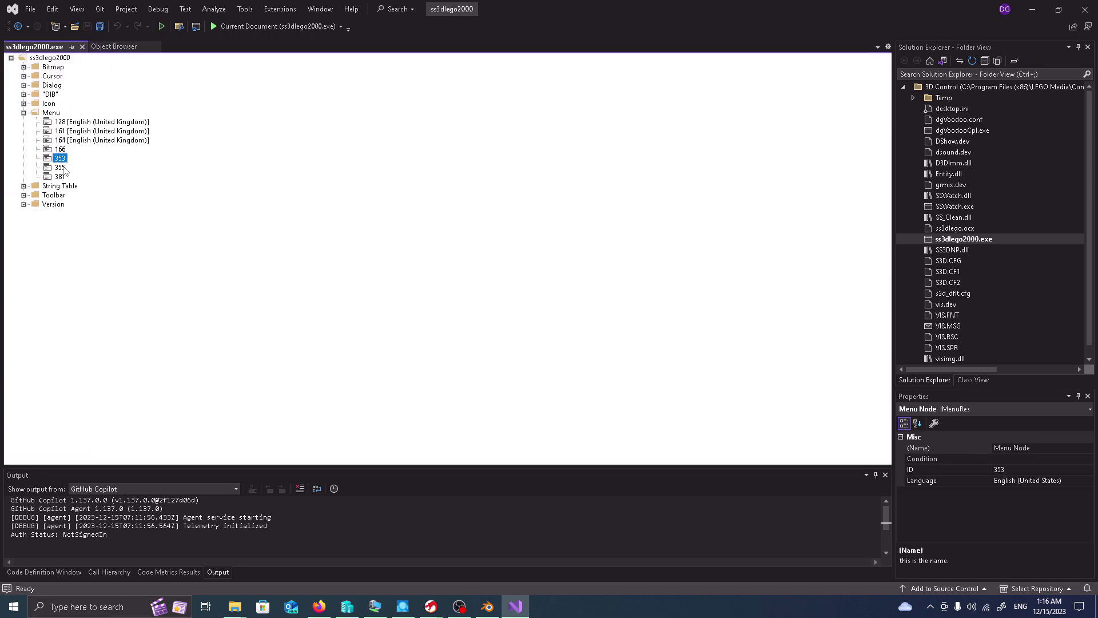
pyautogui.doubleClick(60, 153)
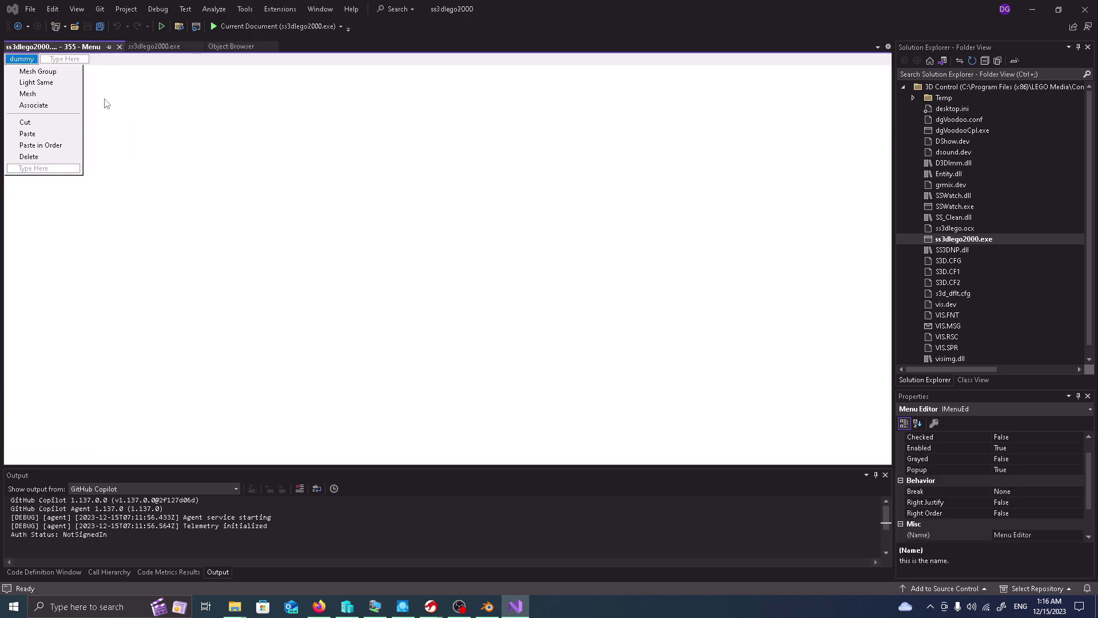
pyautogui.click(120, 46)
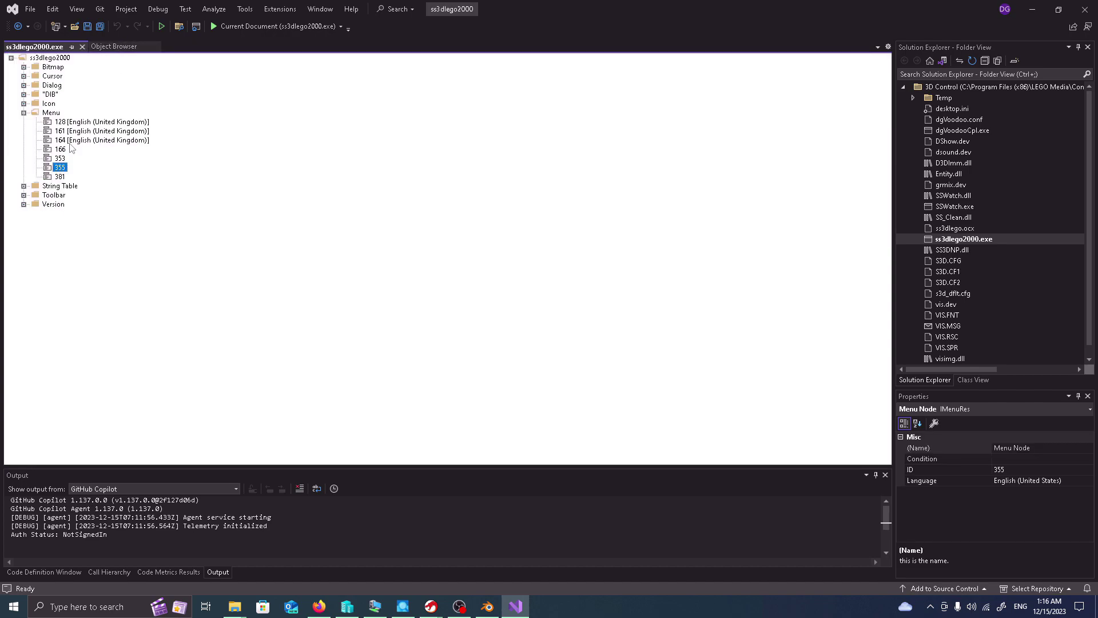
pyautogui.doubleClick(60, 171)
pyautogui.click(119, 46)
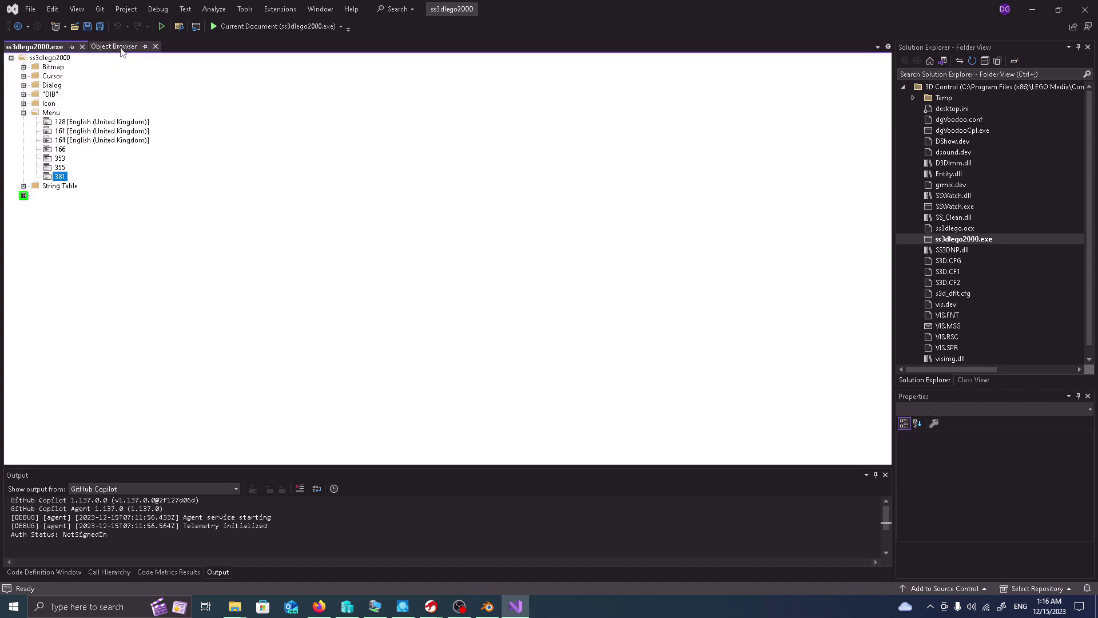
# - Collapse the Menu resources, expand String Table and open its string table for viewing
pyautogui.click(23, 112)
pyautogui.click(24, 122)
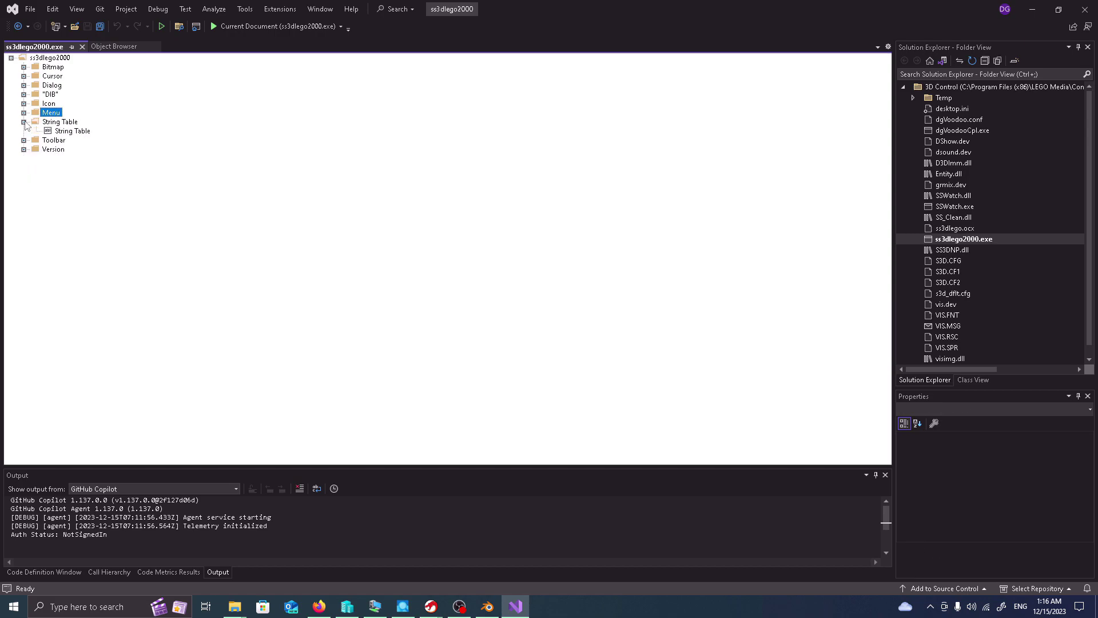
pyautogui.doubleClick(81, 133)
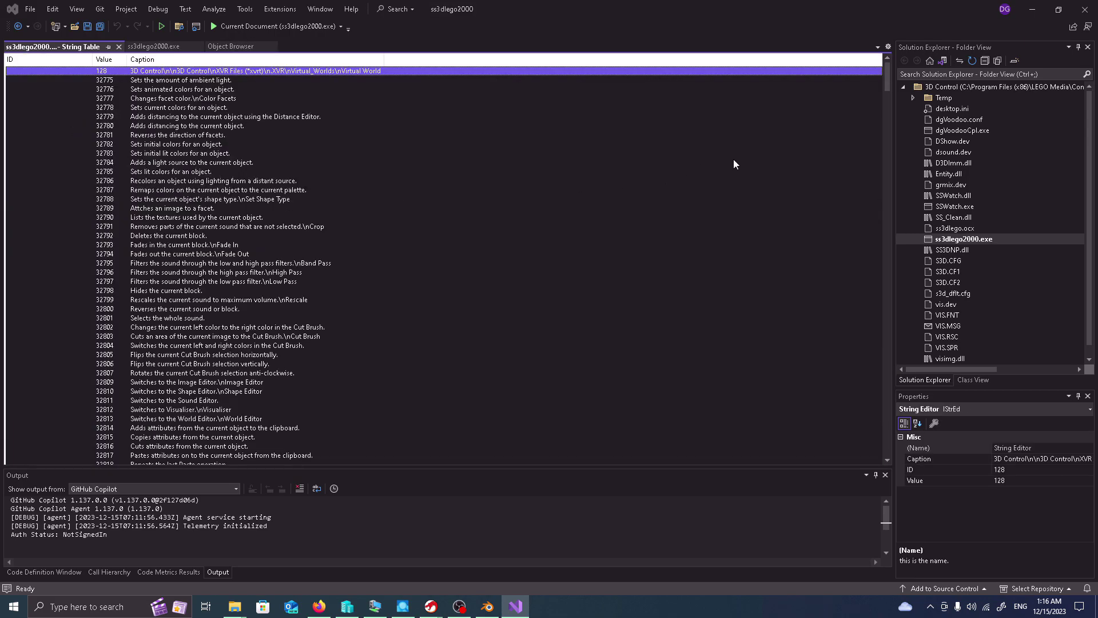
pyautogui.scroll(-1, 842, 101)
pyautogui.scroll(1, 721, 145)
# - Switch to the Ghidra CodeBrowser and search all loaded blocks for null-terminated strings with a minimum length of 5
pyautogui.moveTo(432, 605)
pyautogui.click(483, 549)
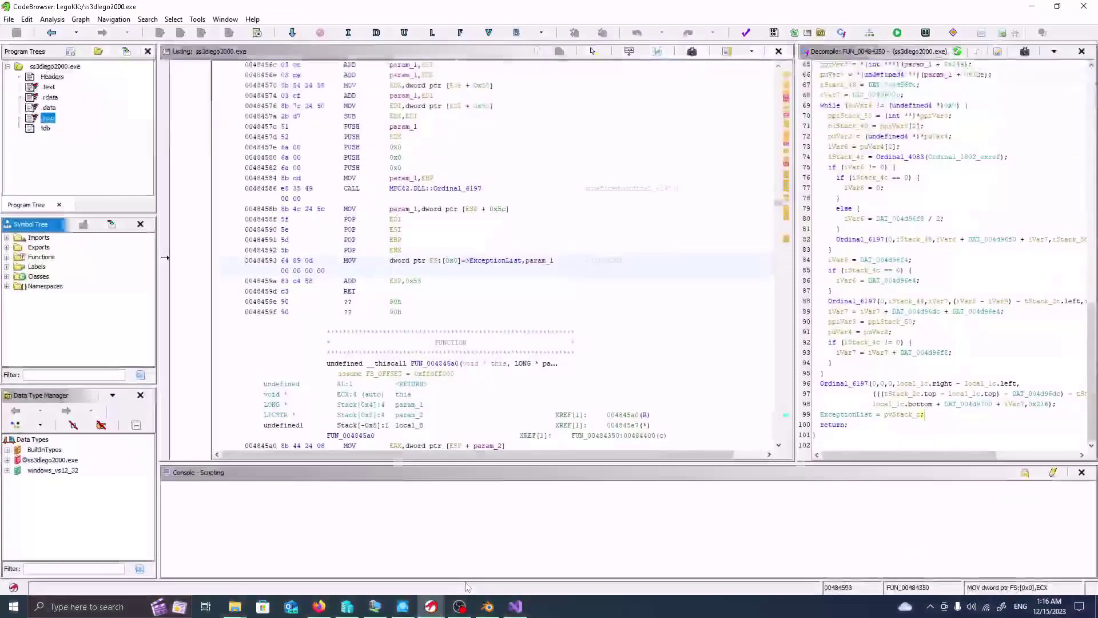
pyautogui.rightClick(495, 332)
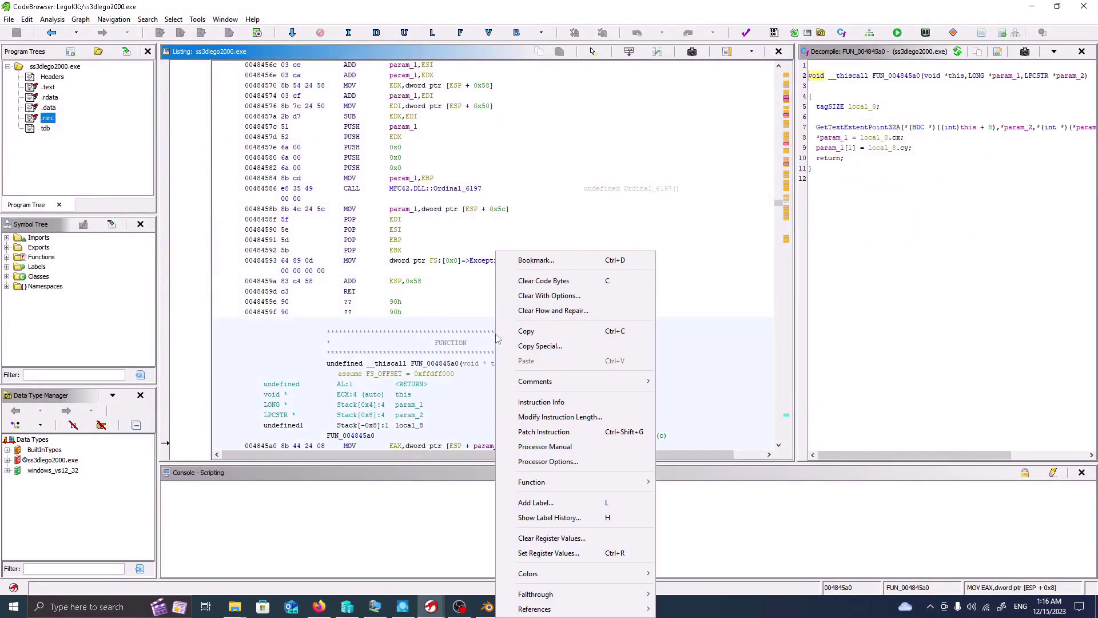
pyautogui.click(147, 20)
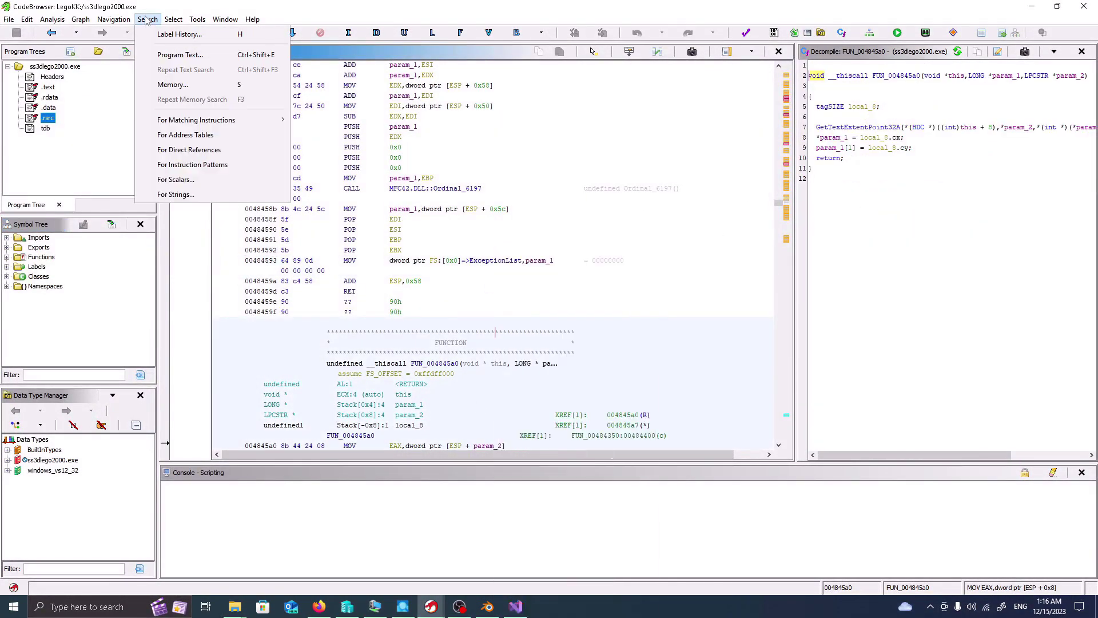
pyautogui.click(177, 194)
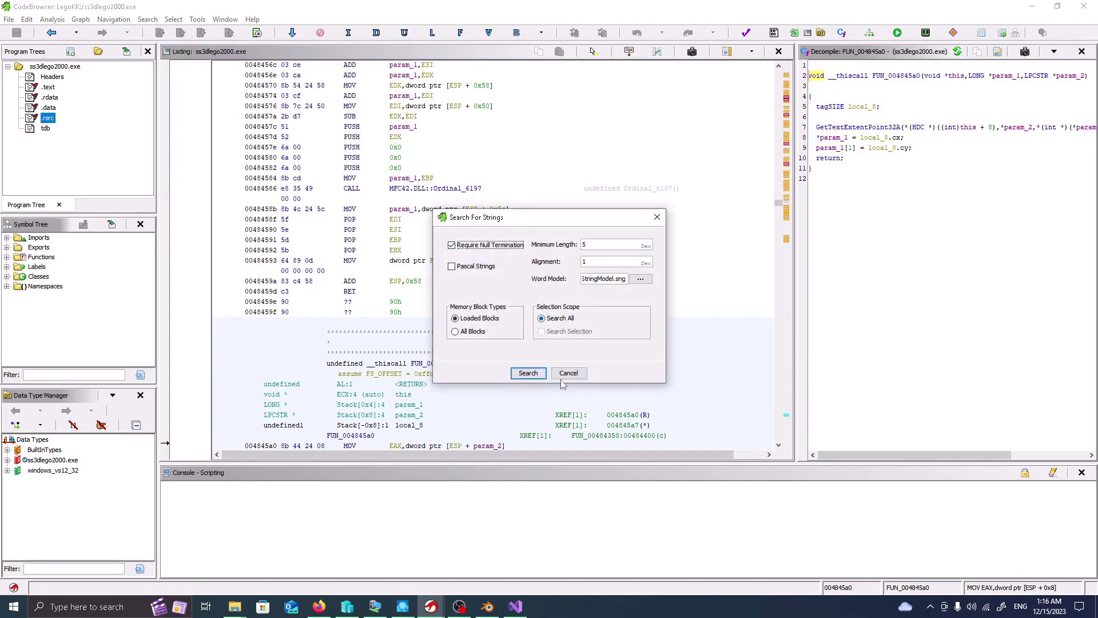
pyautogui.click(528, 373)
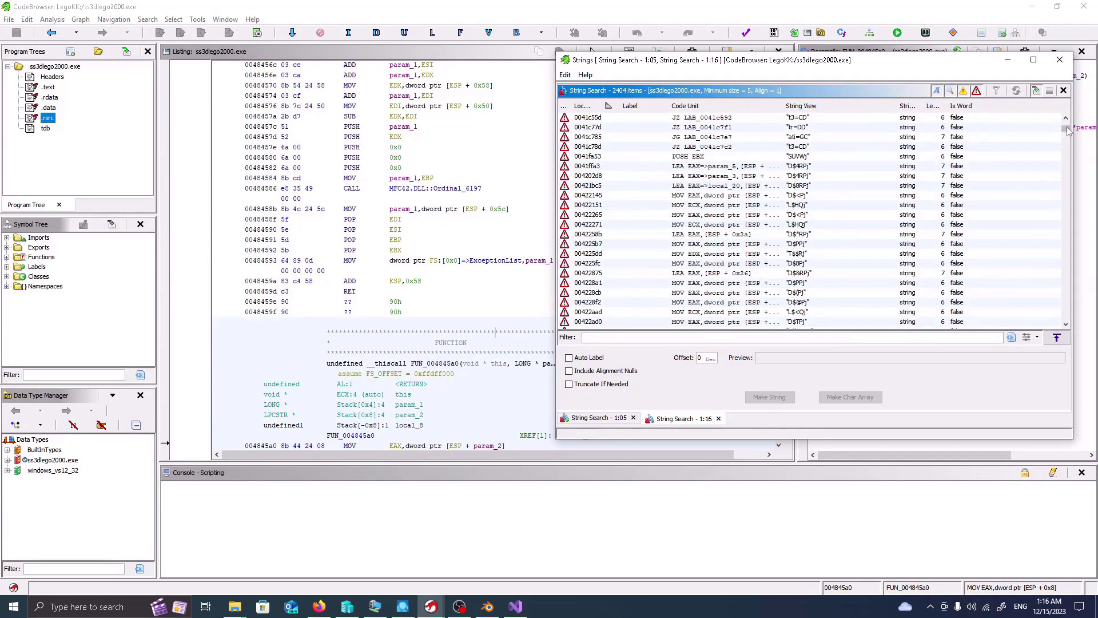
# - Look through the found strings down to the resource string captions, close the results and return to the string table in Visual Studio
pyautogui.moveTo(1065, 128); pyautogui.dragTo(1066, 262)
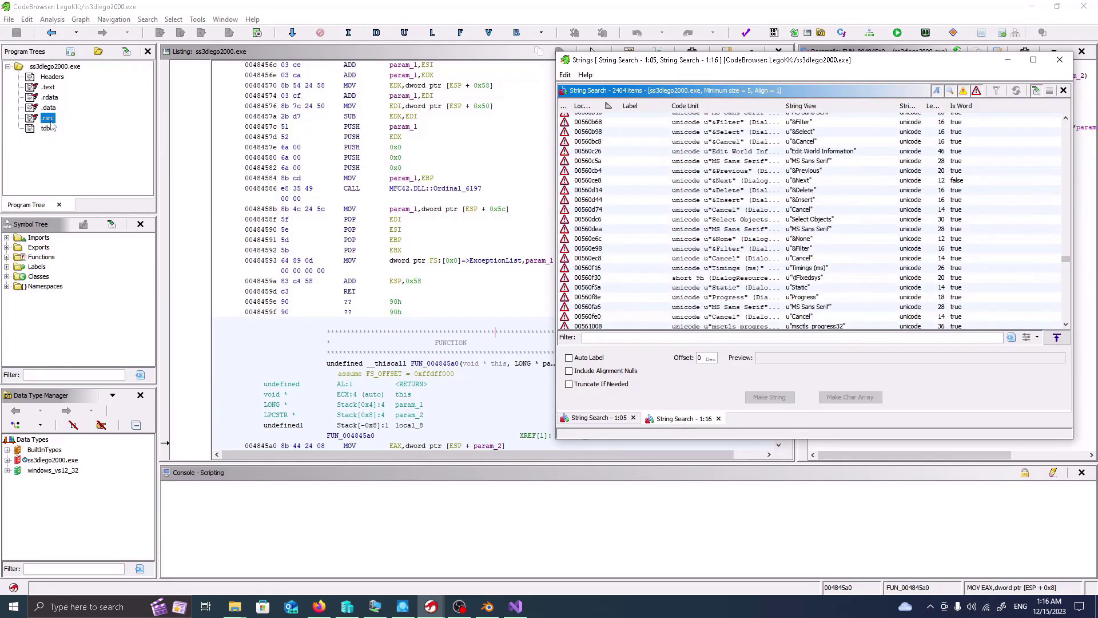
pyautogui.moveTo(1065, 260); pyautogui.dragTo(1065, 303)
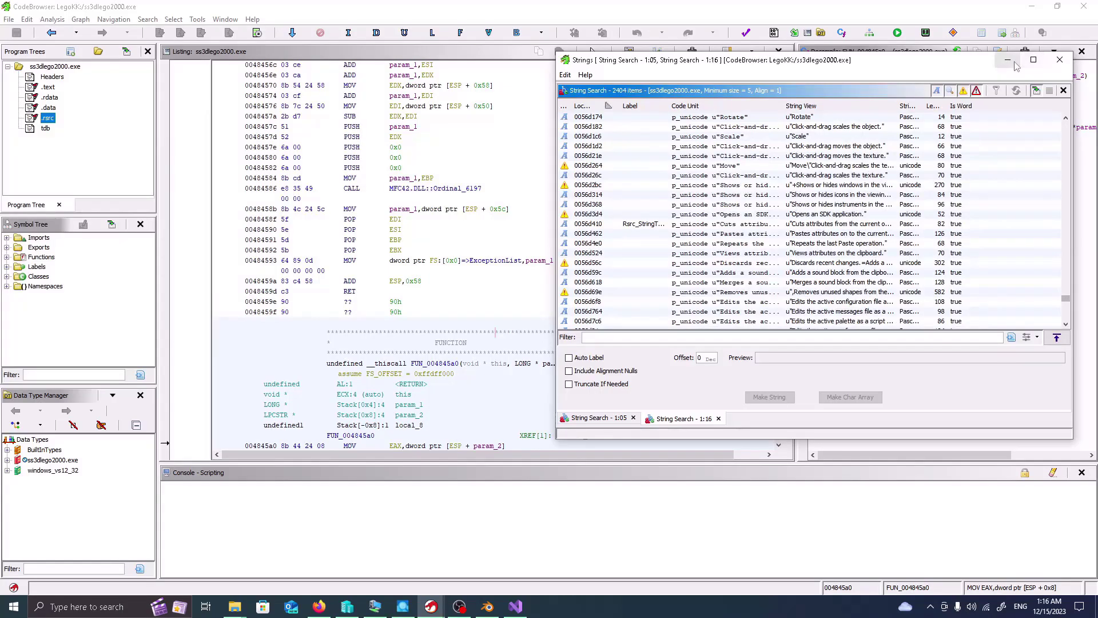
pyautogui.click(1059, 59)
pyautogui.click(1041, 13)
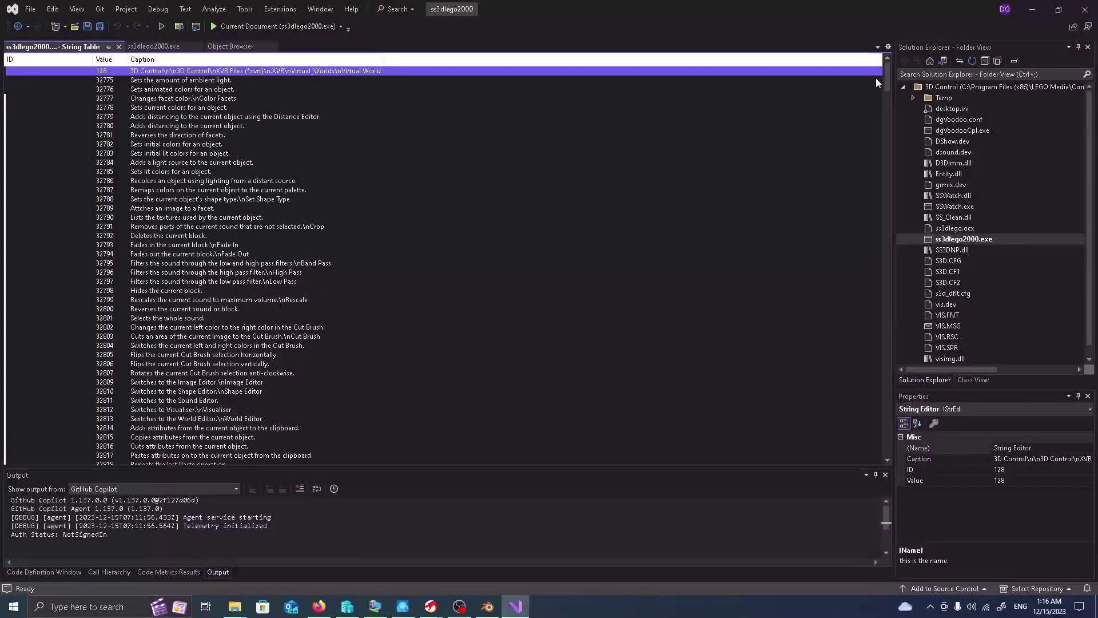
# - Look through the string table captions and select the SCL editing entries 32988 and 32986
pyautogui.moveTo(890, 80); pyautogui.dragTo(838, 389)
pyautogui.scroll(20, 568, 283)
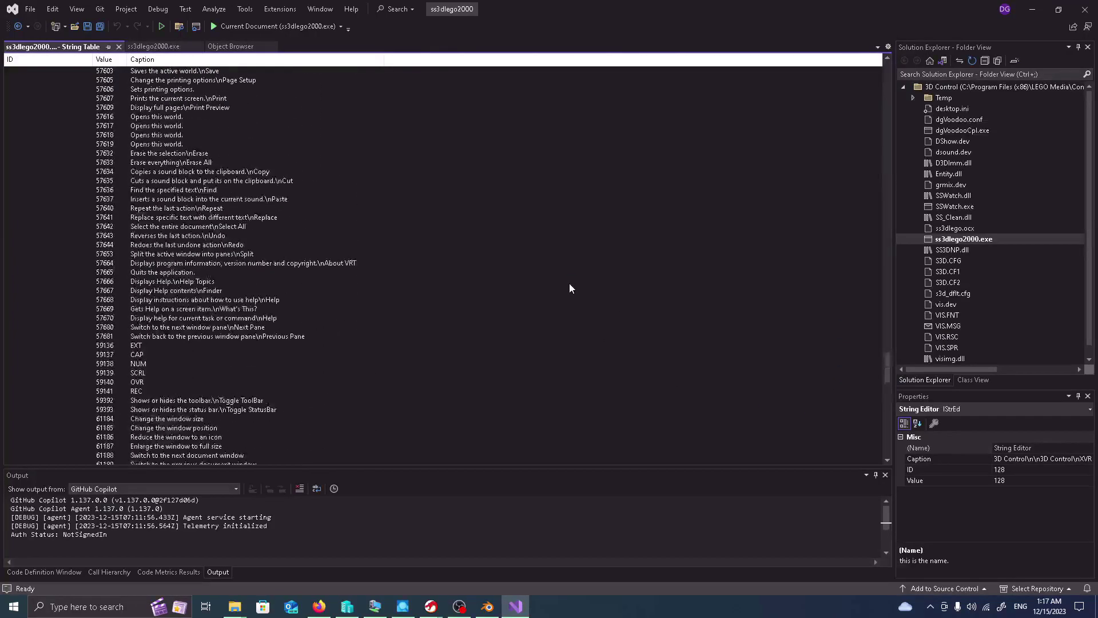
pyautogui.scroll(20, 569, 284)
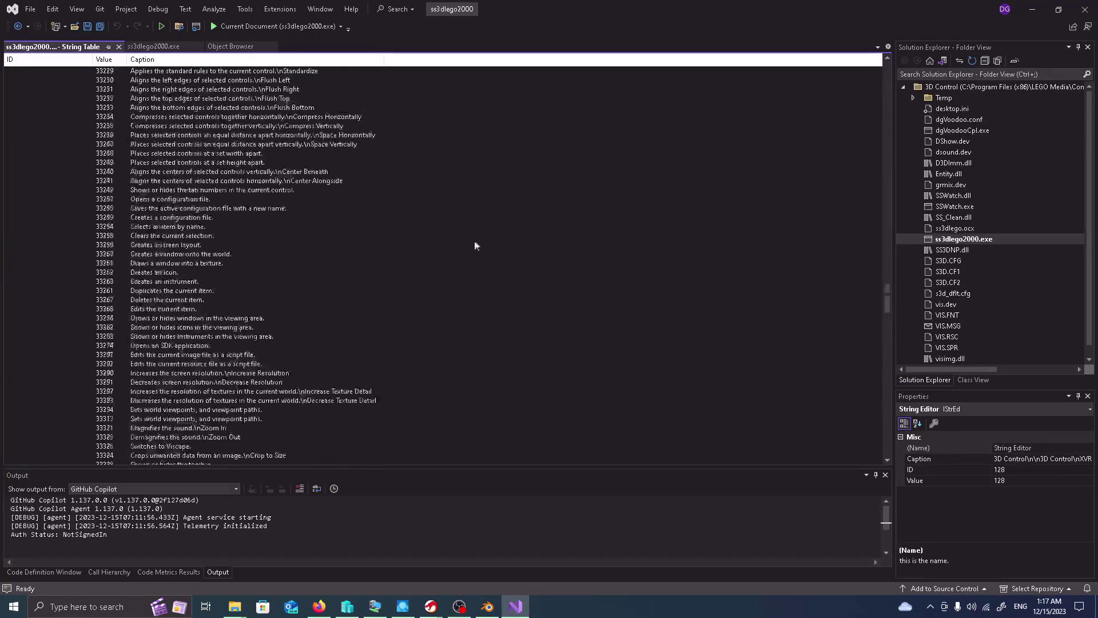
pyautogui.scroll(20, 487, 215)
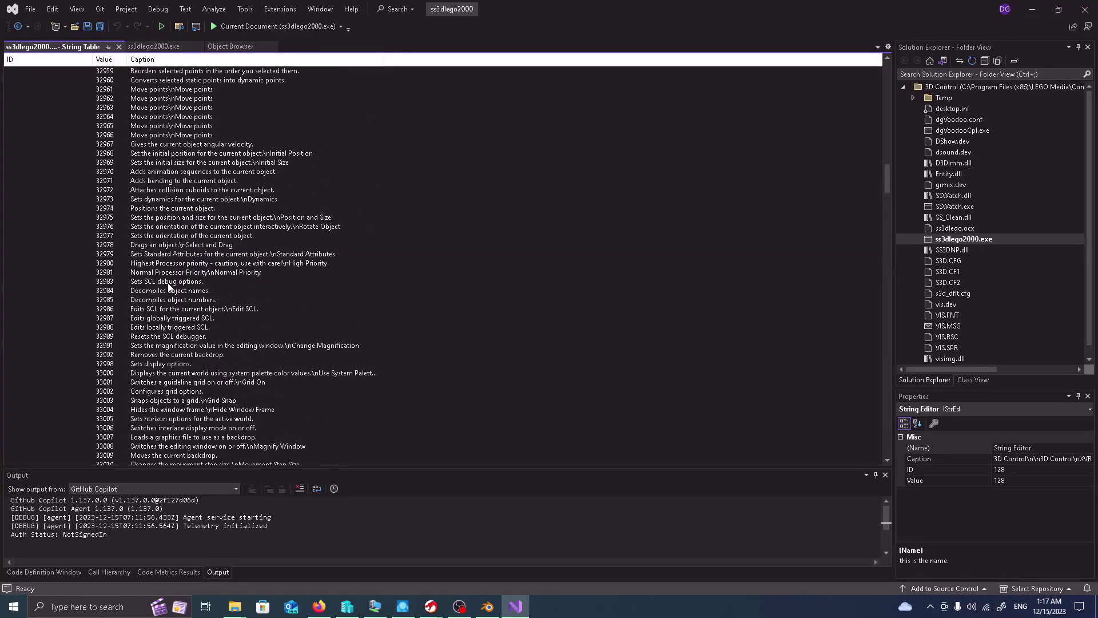
pyautogui.click(195, 329)
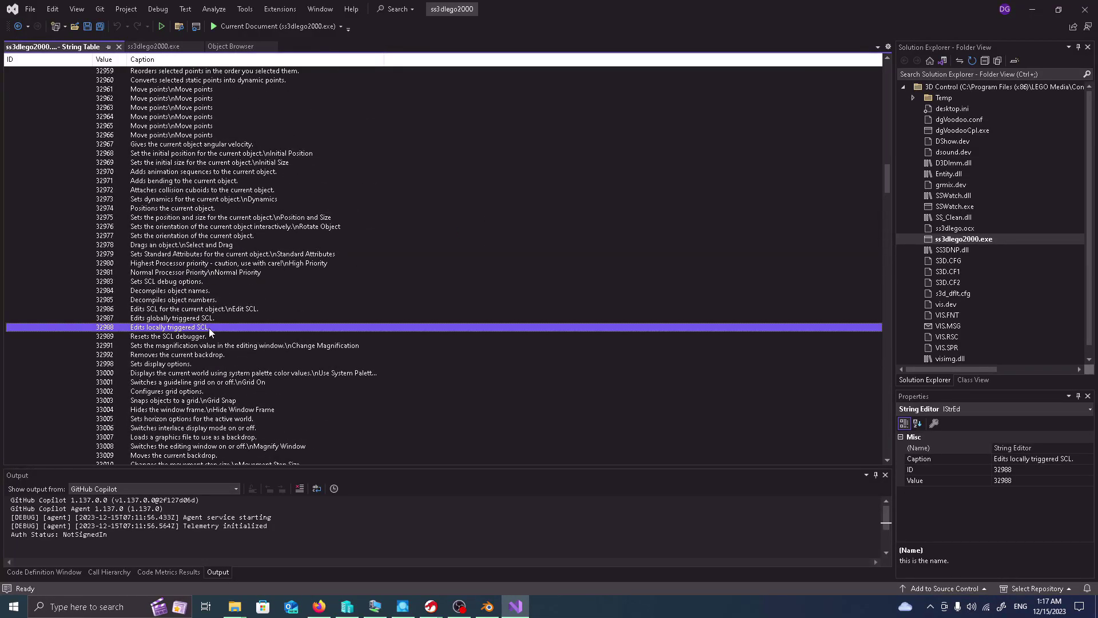
pyautogui.click(274, 310)
# - Examine the string captions about objects, attachments, geometric points and images that precede the SCL entries
pyautogui.scroll(1, 274, 310)
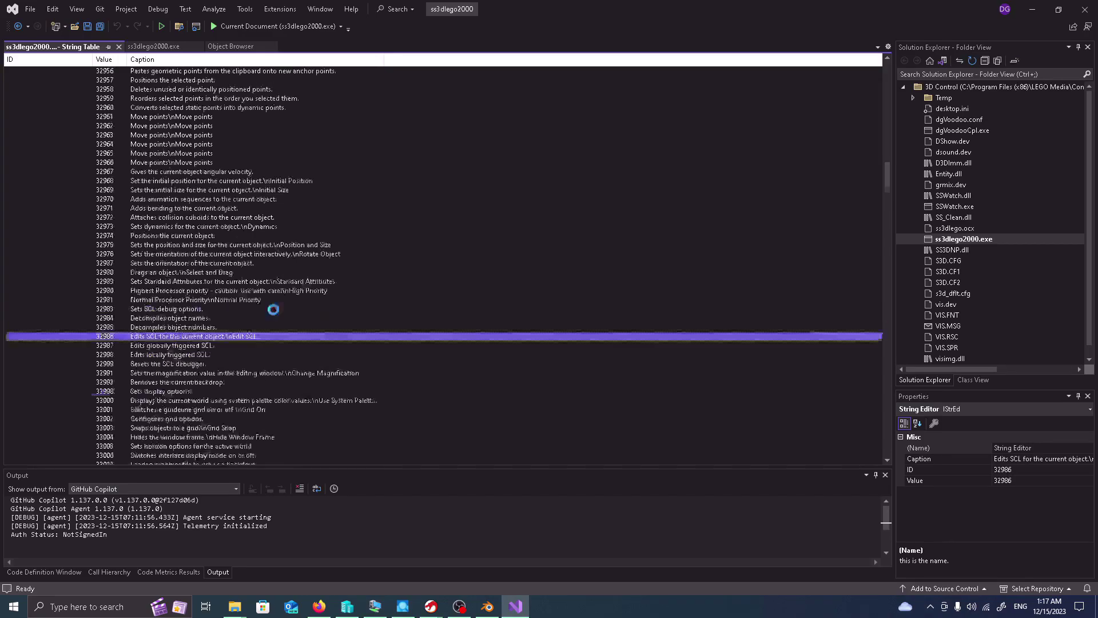
pyautogui.scroll(12, 273, 310)
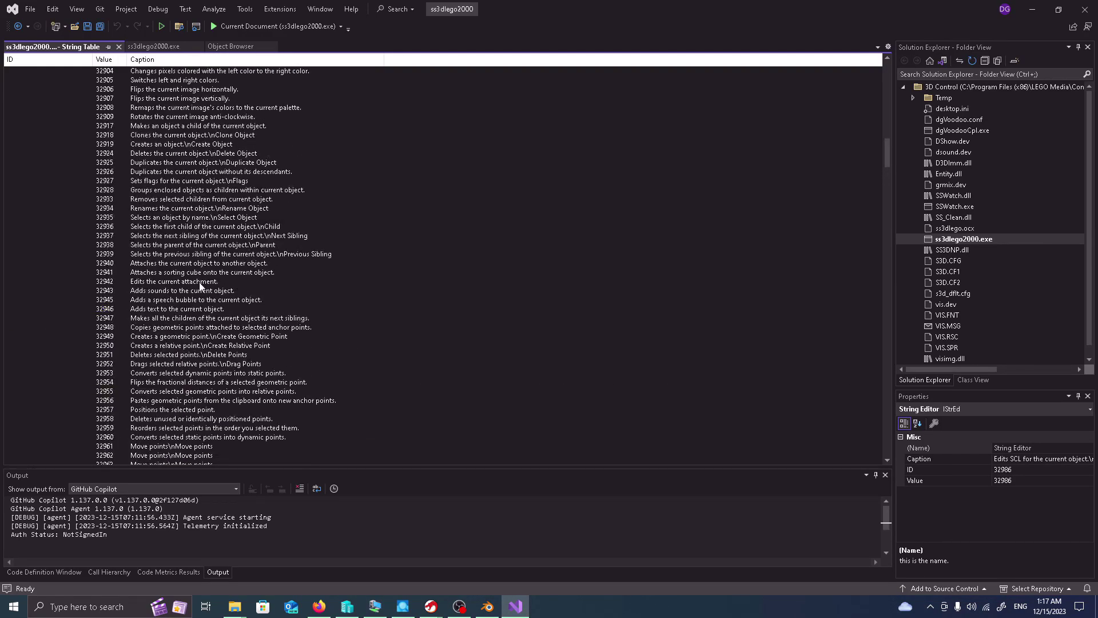
pyautogui.scroll(-5, 171, 397)
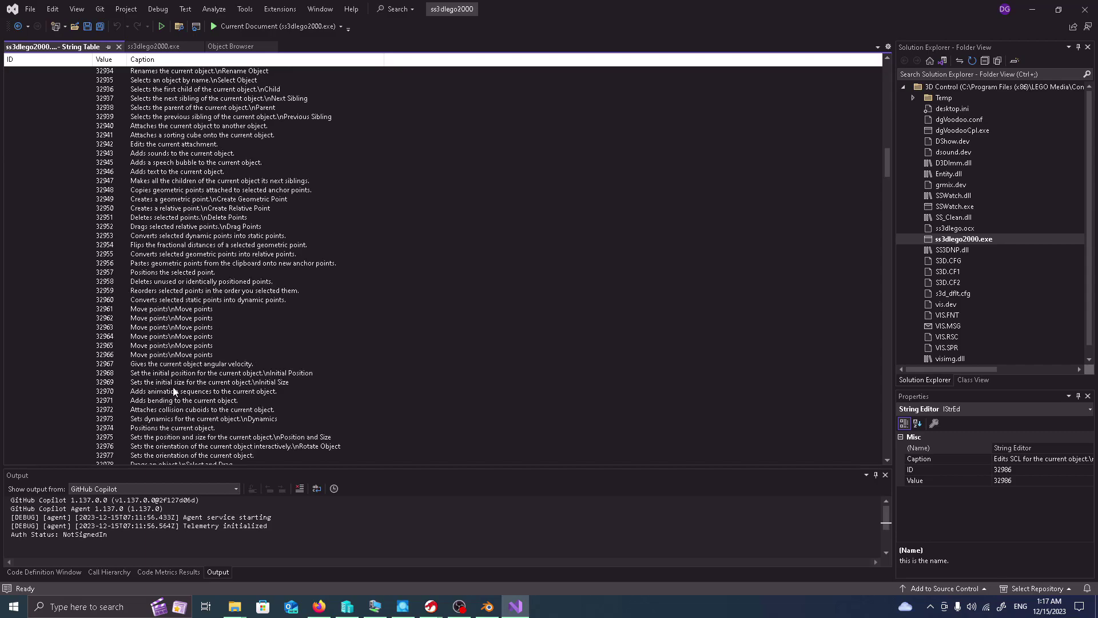
pyautogui.scroll(-4, 177, 336)
pyautogui.scroll(7, 177, 334)
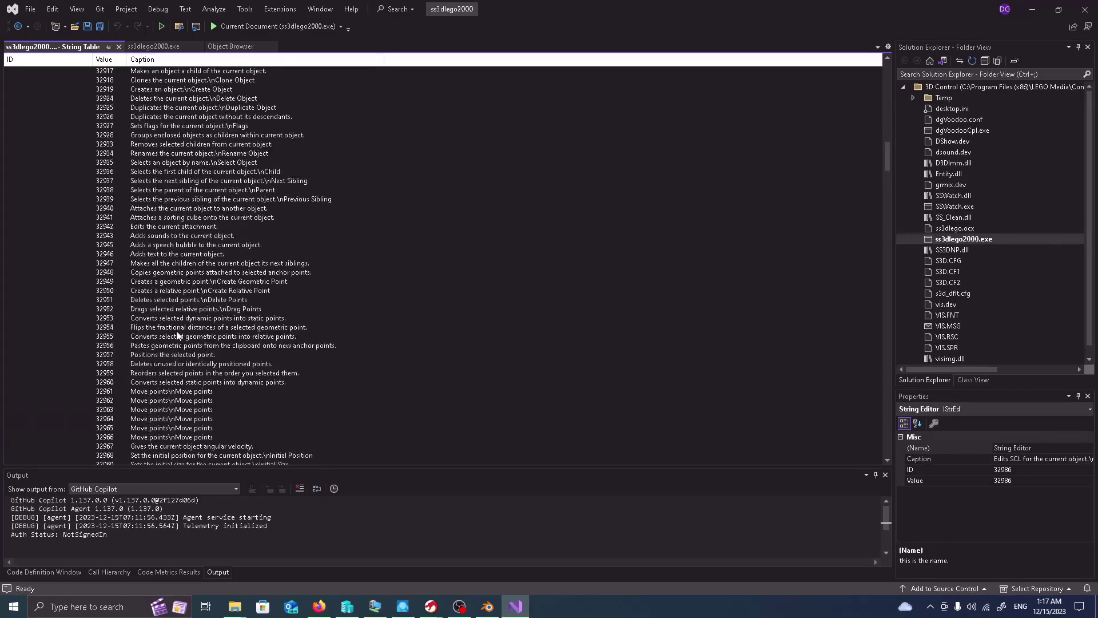
pyautogui.scroll(5, 176, 332)
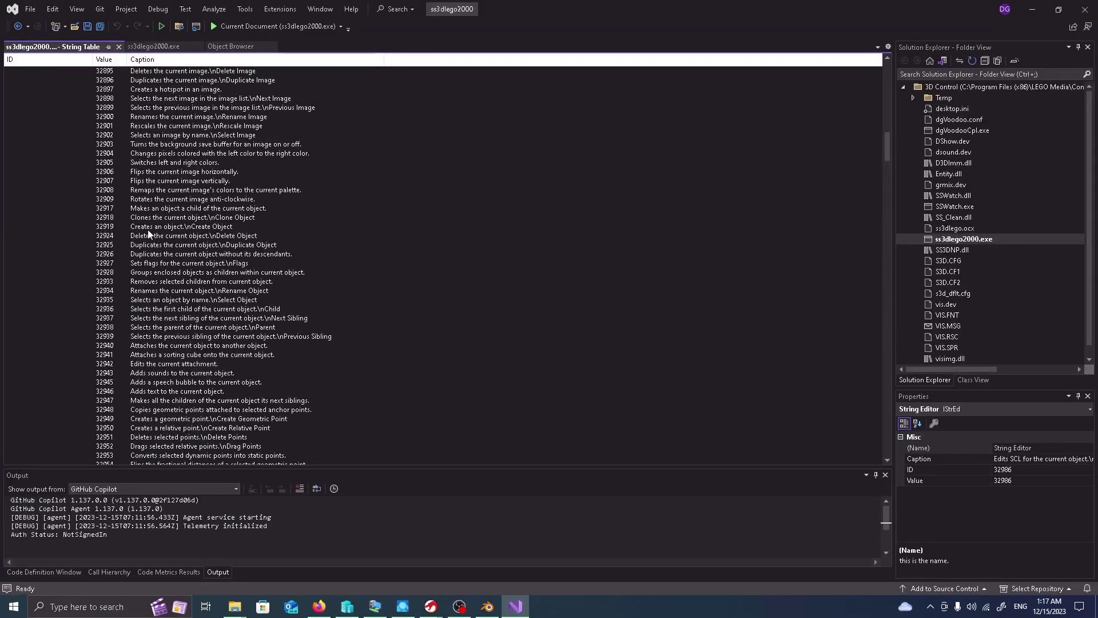
# - Go upward through the string entries from 32926 to 32885 and examine the captions about image, world, sound and shape files
pyautogui.click(149, 256)
pyautogui.press('Up')
pyautogui.press('Up')
pyautogui.press('Up')
pyautogui.press('Up')
pyautogui.press('Up')
pyautogui.press('Up')
pyautogui.press('Up')
pyautogui.press('Up')
pyautogui.press('Up')
pyautogui.press('Up')
pyautogui.press('Up')
pyautogui.press('Up')
pyautogui.press('Up')
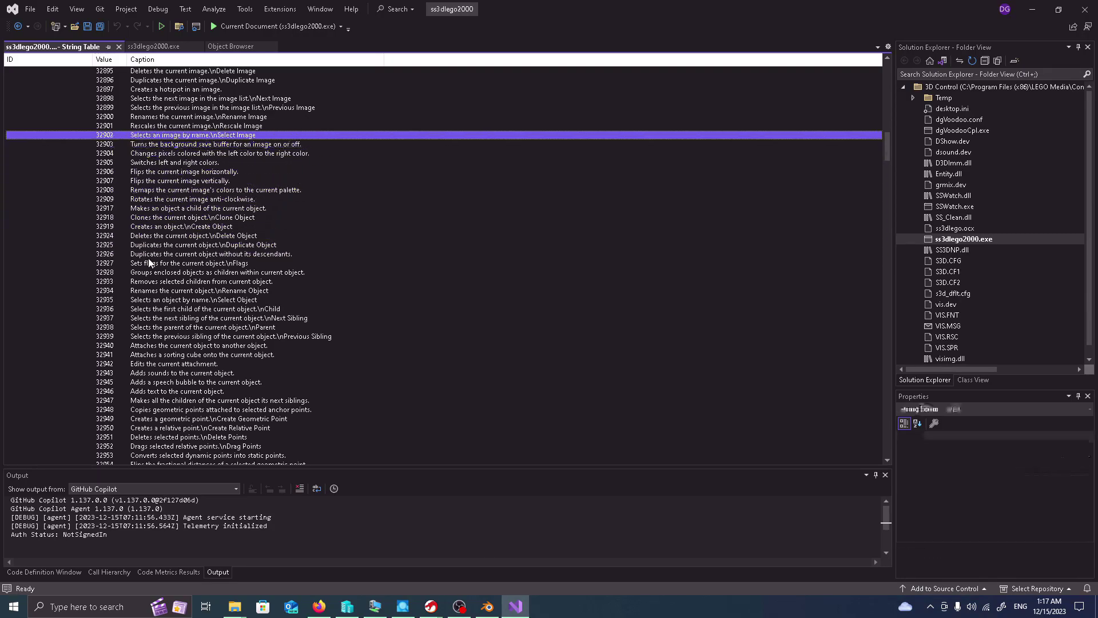
pyautogui.press('Up')
pyautogui.press('Up')
pyautogui.press('Up')
pyautogui.press('Up')
pyautogui.press('Up')
pyautogui.press('Up')
pyautogui.press('Up')
pyautogui.press('Up')
pyautogui.press('Up')
pyautogui.press('Up')
pyautogui.press('Up')
pyautogui.press('Up')
pyautogui.press('Up')
pyautogui.press('Up')
pyautogui.press('Up')
pyautogui.press('Up')
pyautogui.scroll(12, 189, 280)
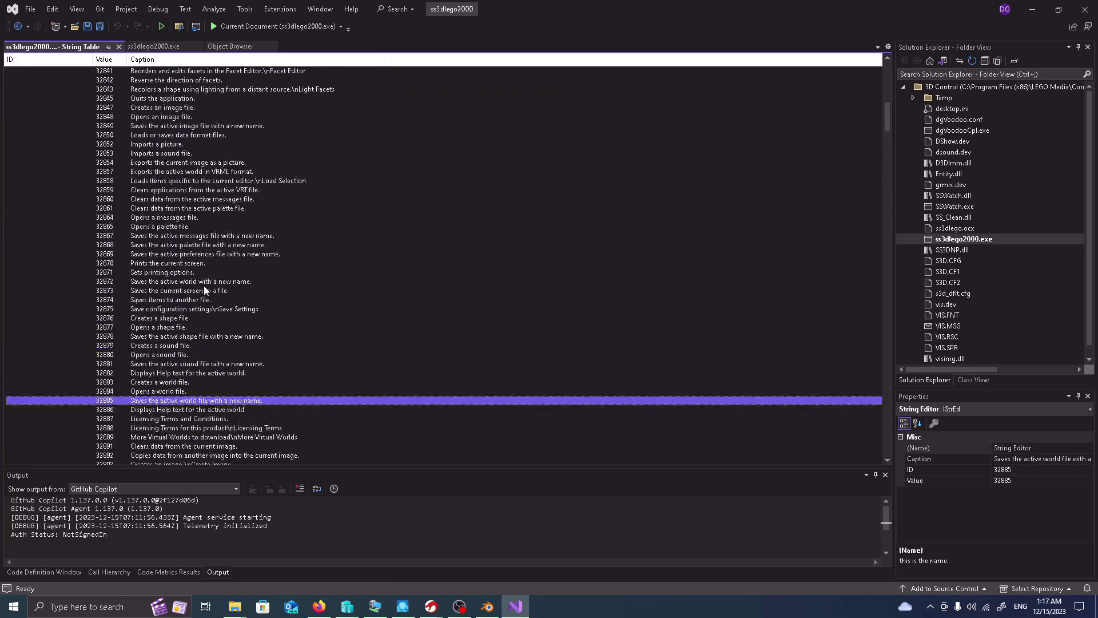
# - Examine the string captions above 32885, select the script file editing entries from 32832 up to 32827, and close the string table
pyautogui.scroll(3, 205, 290)
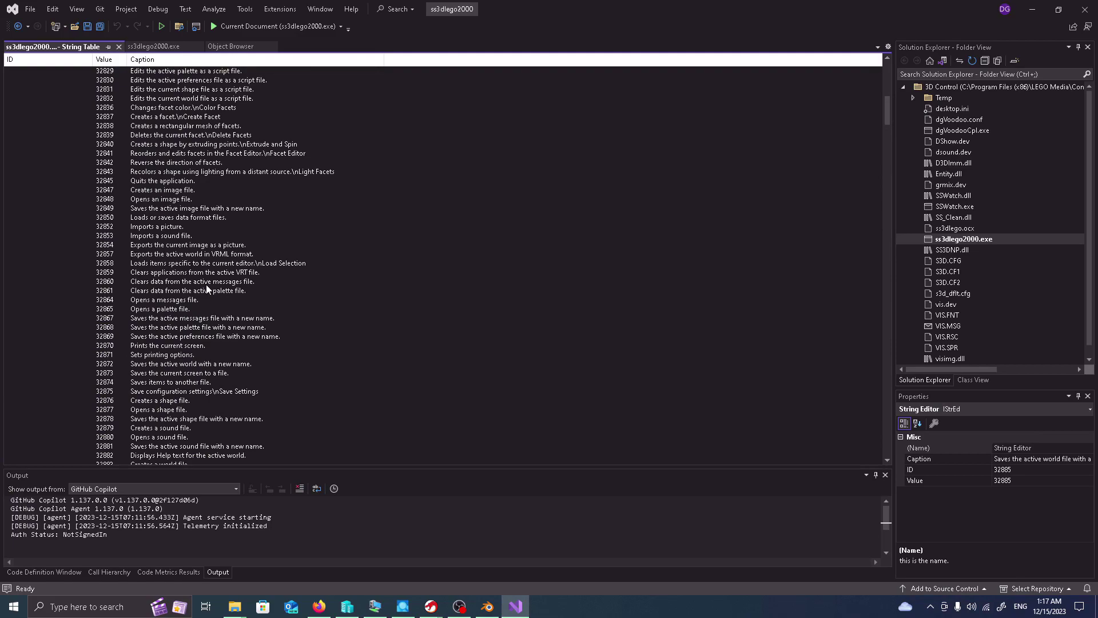
pyautogui.scroll(10, 343, 266)
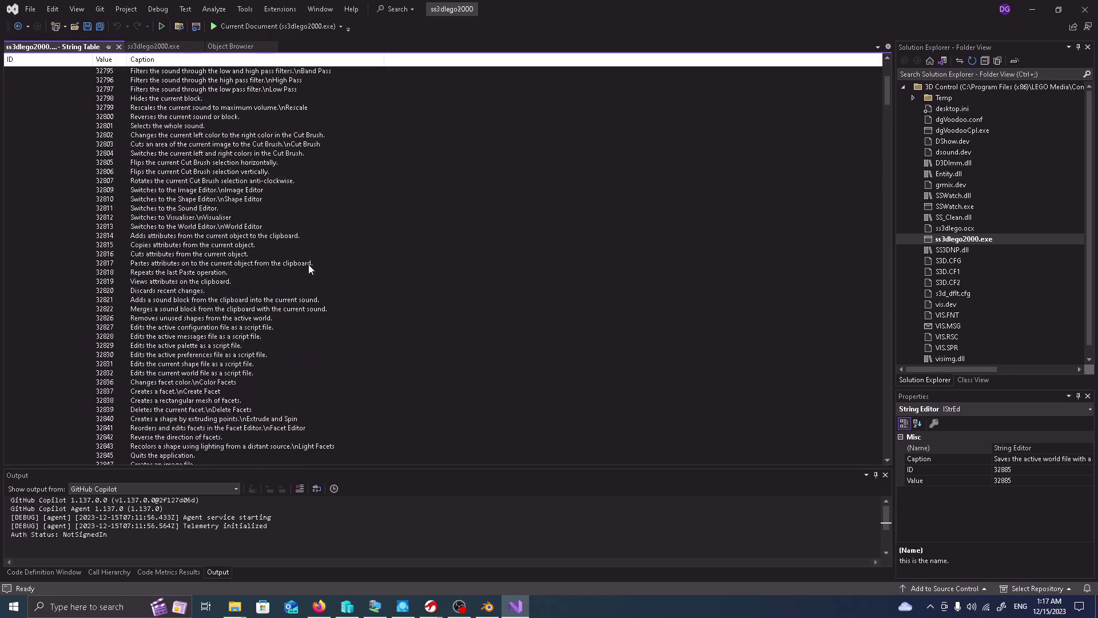
pyautogui.click(190, 373)
pyautogui.click(225, 364)
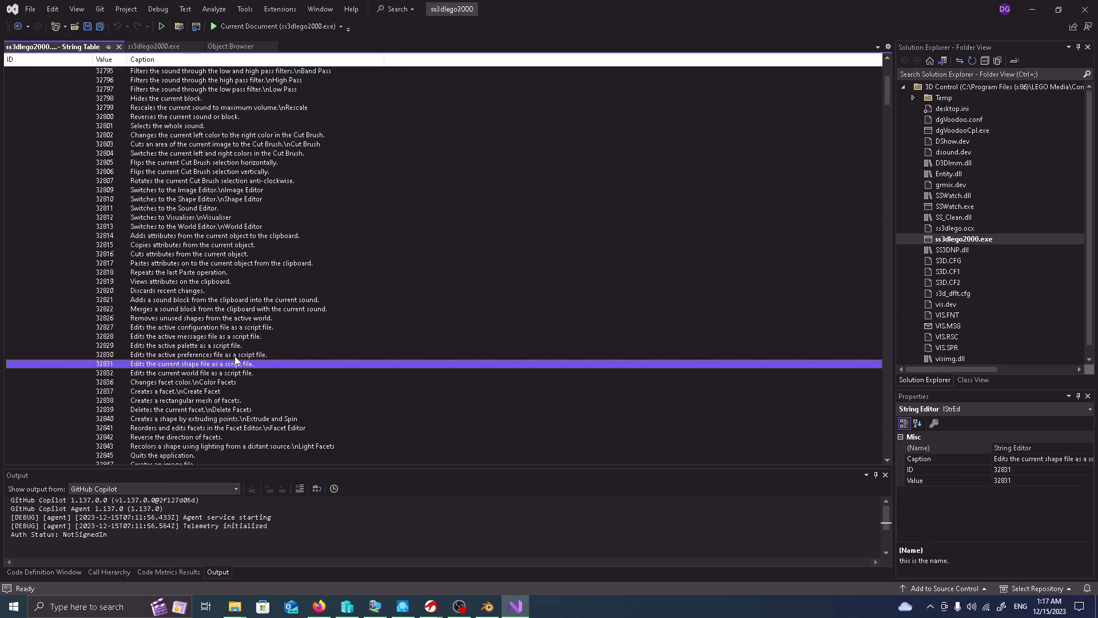
pyautogui.click(235, 356)
pyautogui.click(208, 348)
pyautogui.click(241, 327)
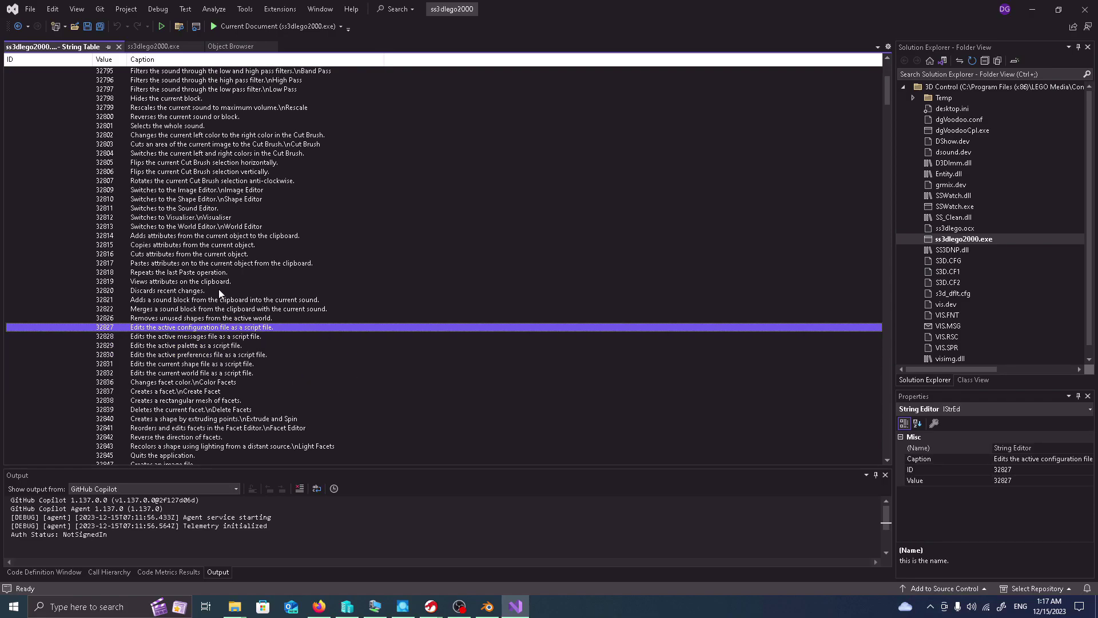
pyautogui.click(118, 46)
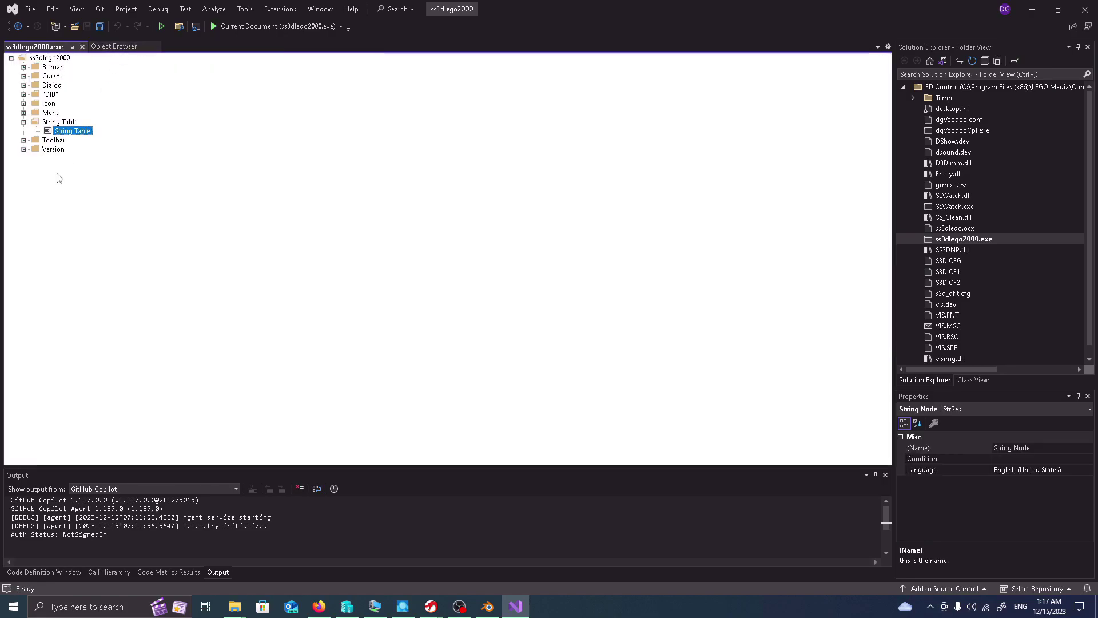
# - View toolbar resource 297 and version resource 1 of ss3dlego2000.exe, closing each one after viewing
pyautogui.click(24, 140)
pyautogui.doubleClick(68, 133)
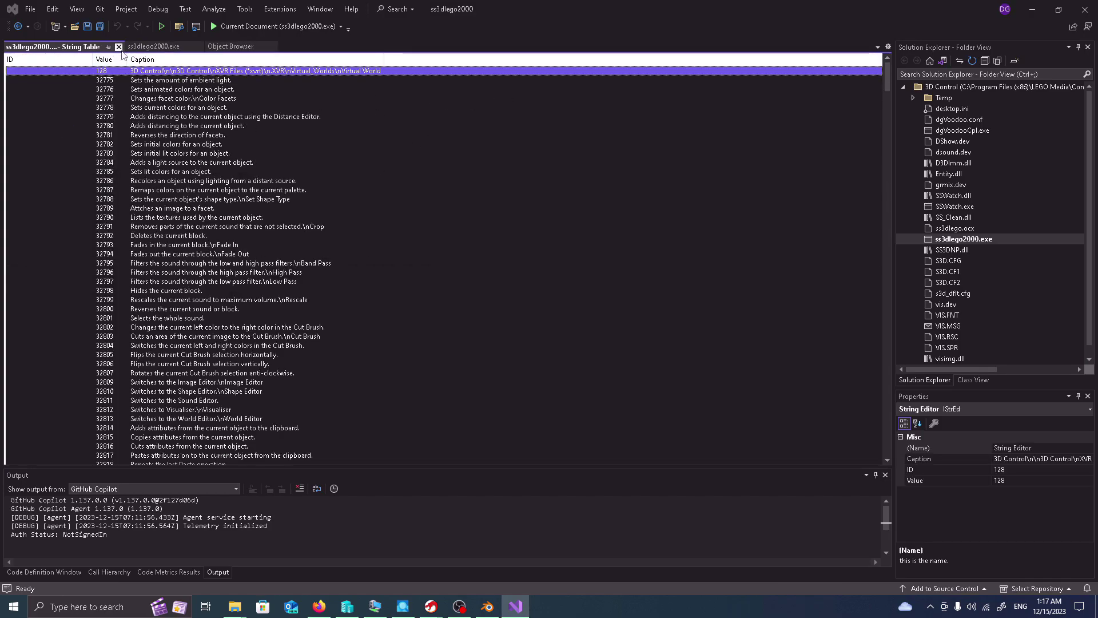
pyautogui.click(118, 46)
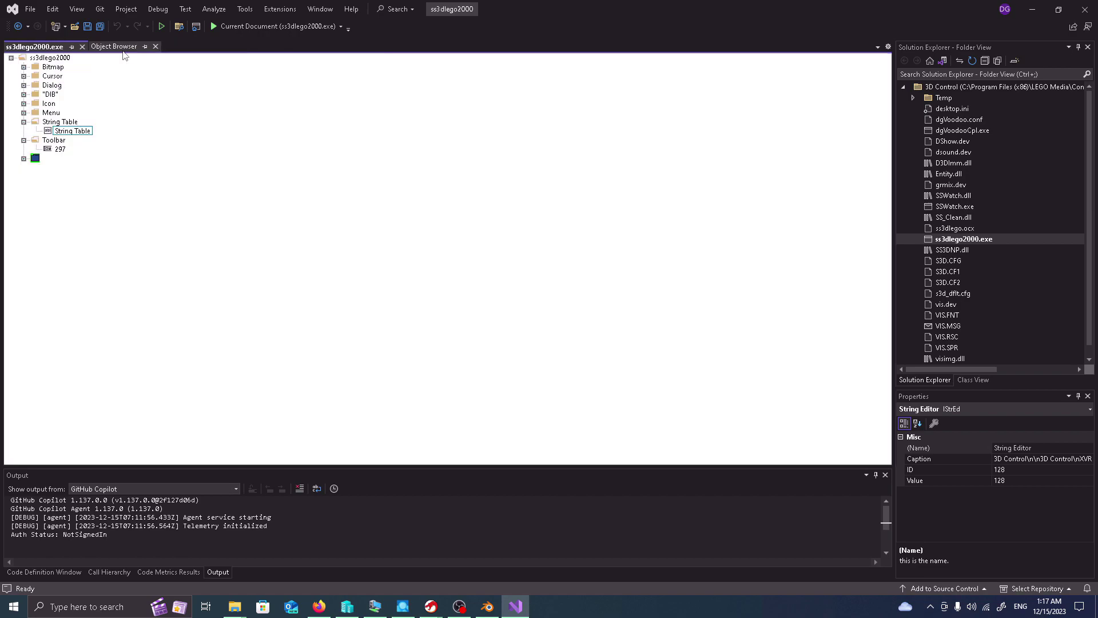
pyautogui.doubleClick(60, 150)
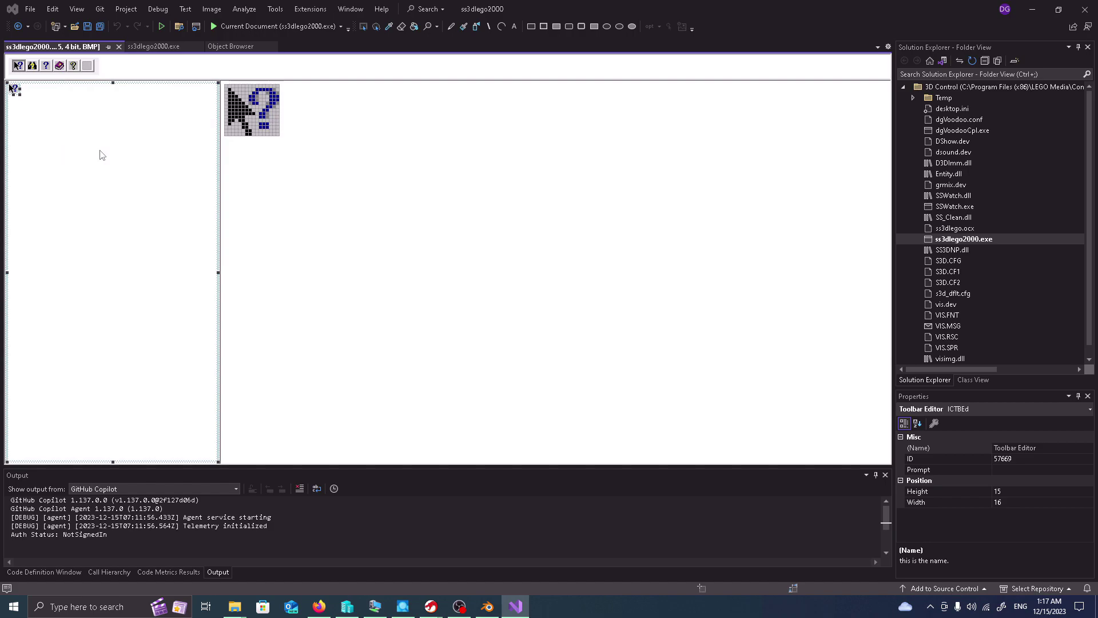
pyautogui.click(119, 46)
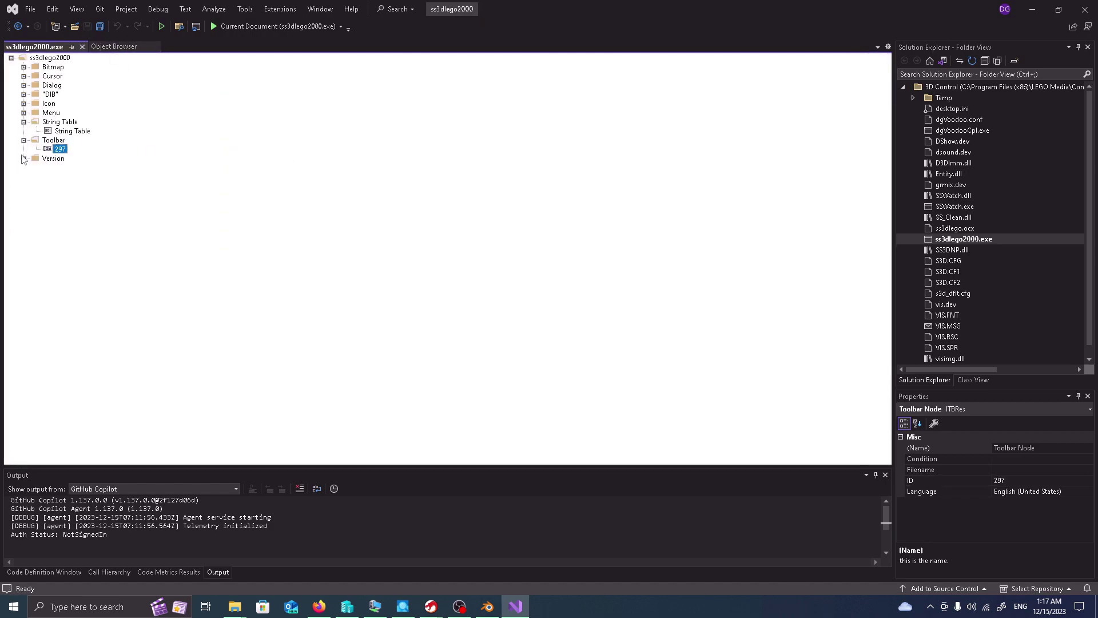
pyautogui.doubleClick(52, 173)
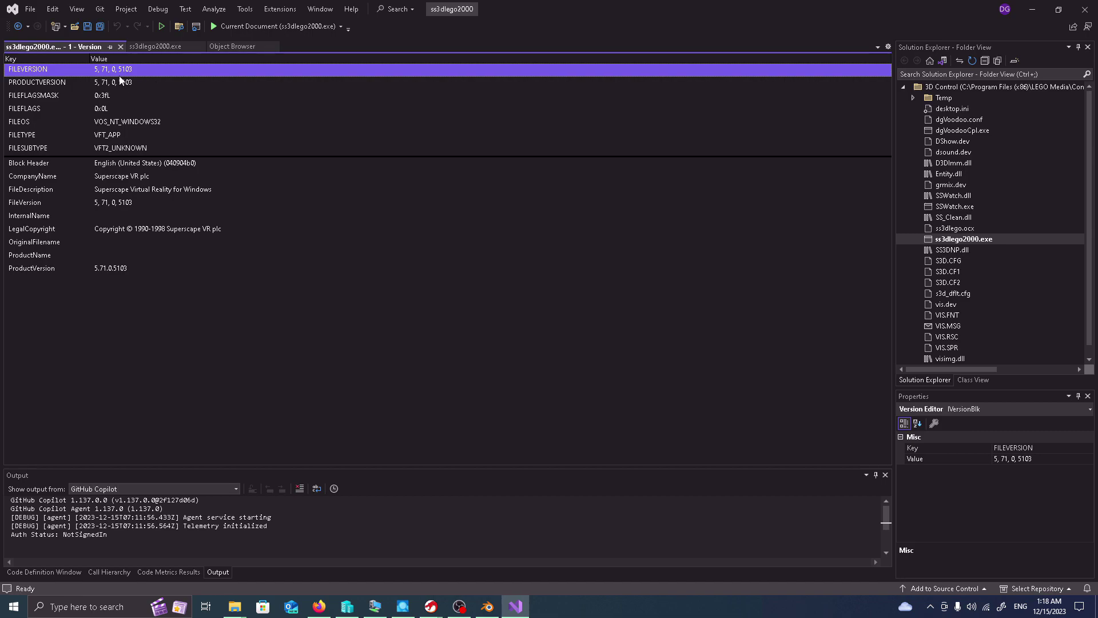
pyautogui.click(121, 47)
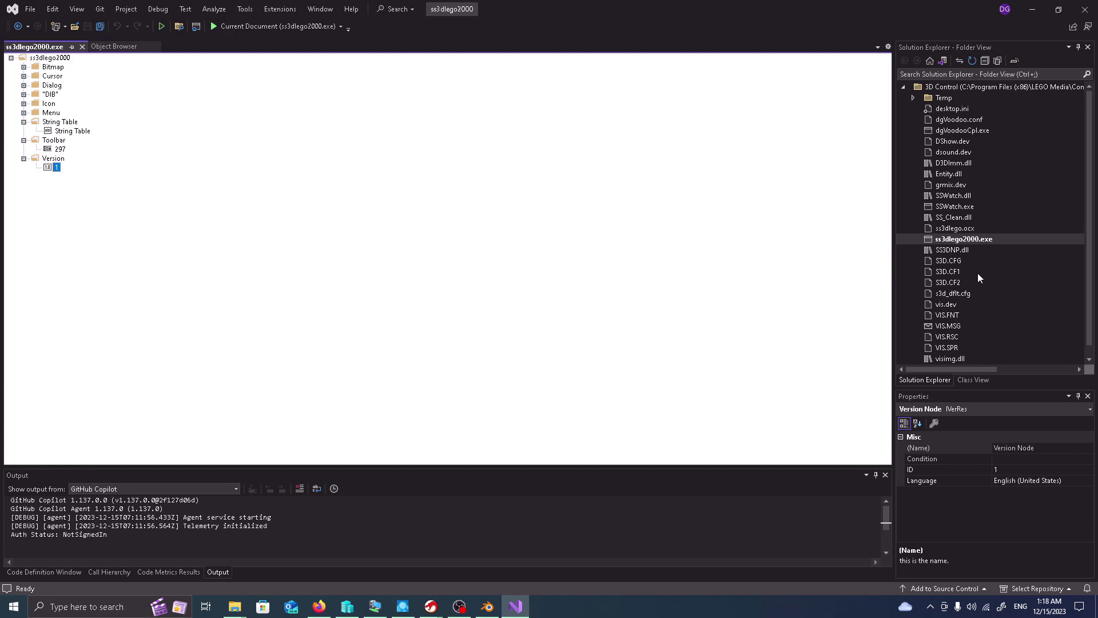
# - Open SSWatch.exe from the 3D Control folder, view its icon resource 101, and close the icon
pyautogui.scroll(-1, 978, 277)
pyautogui.scroll(1, 991, 241)
pyautogui.click(914, 98)
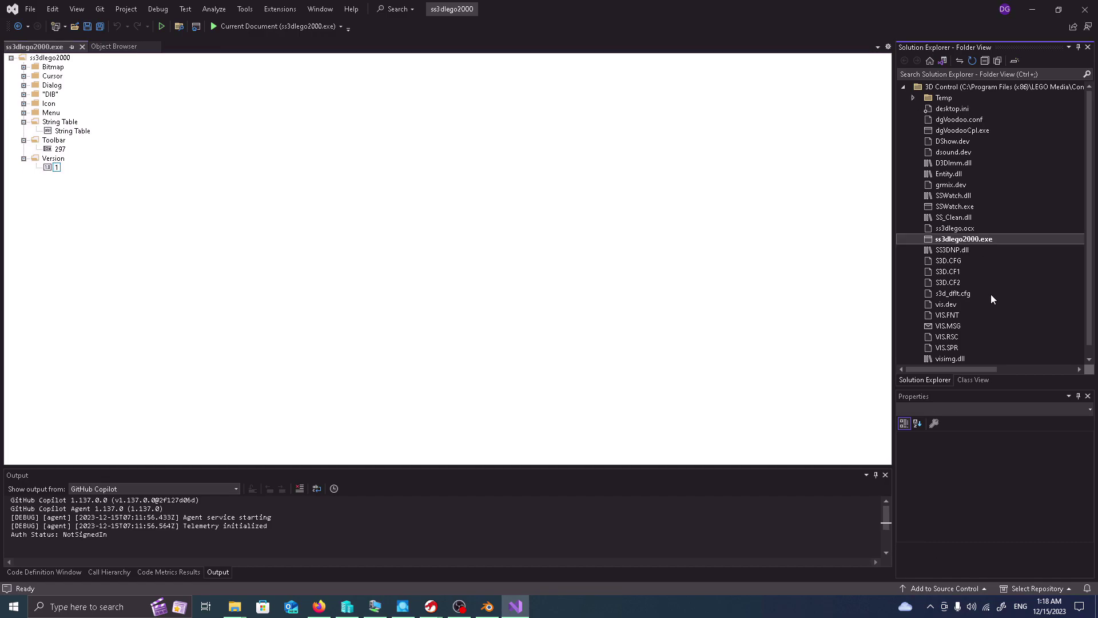
pyautogui.doubleClick(956, 207)
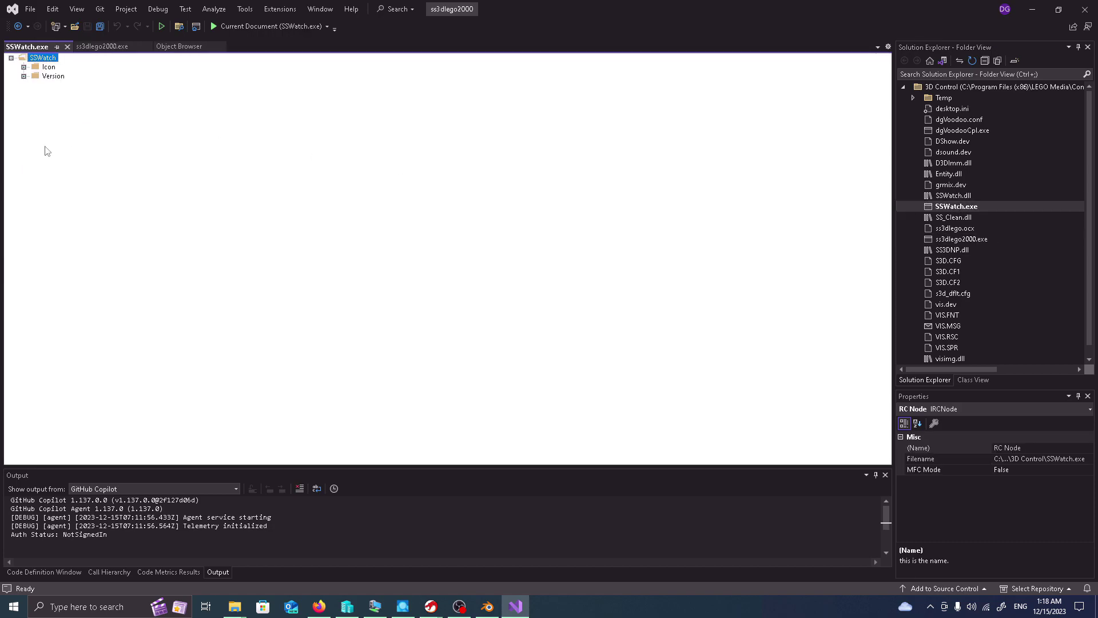
pyautogui.click(24, 67)
pyautogui.click(86, 75)
pyautogui.doubleClick(87, 75)
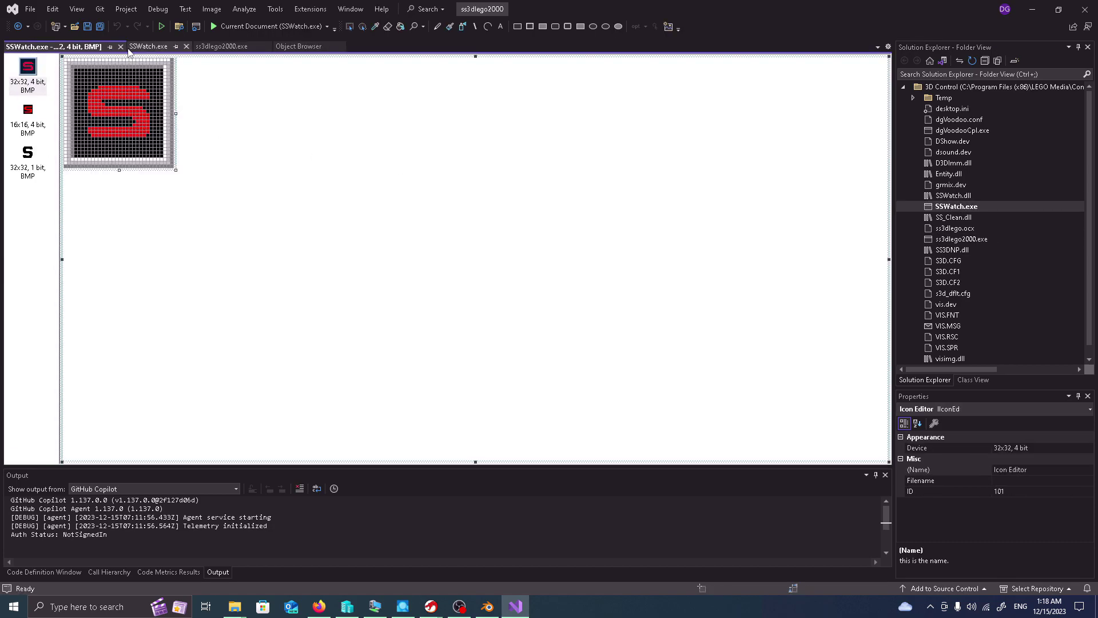
pyautogui.click(120, 46)
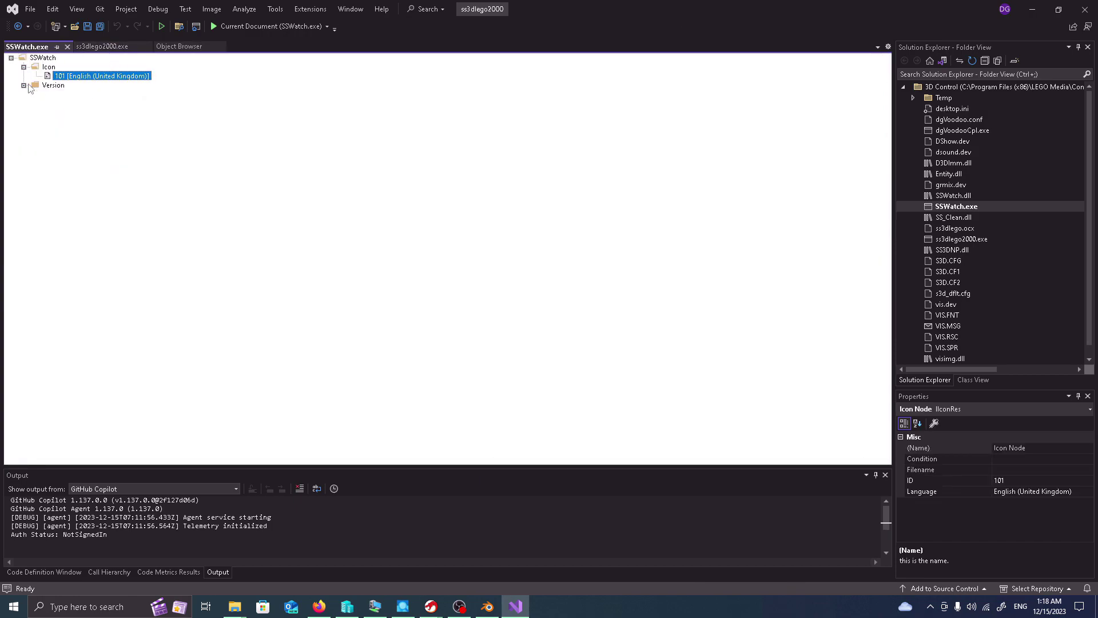
# - View version resource 1 of SSWatch.exe and close it
pyautogui.click(24, 85)
pyautogui.click(81, 94)
pyautogui.doubleClick(81, 94)
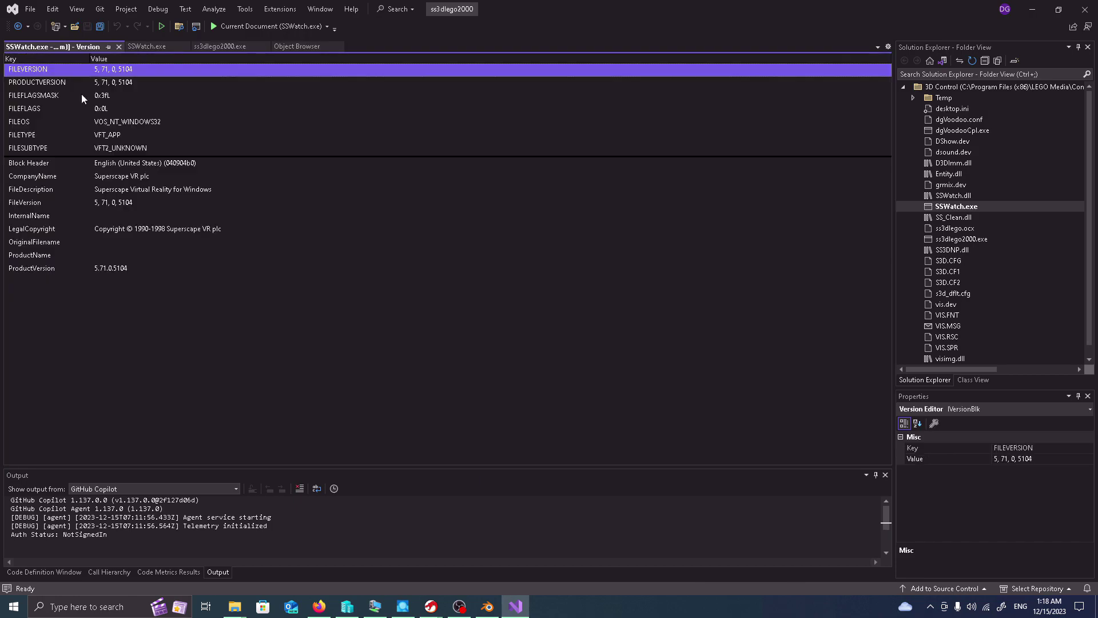
pyautogui.click(118, 47)
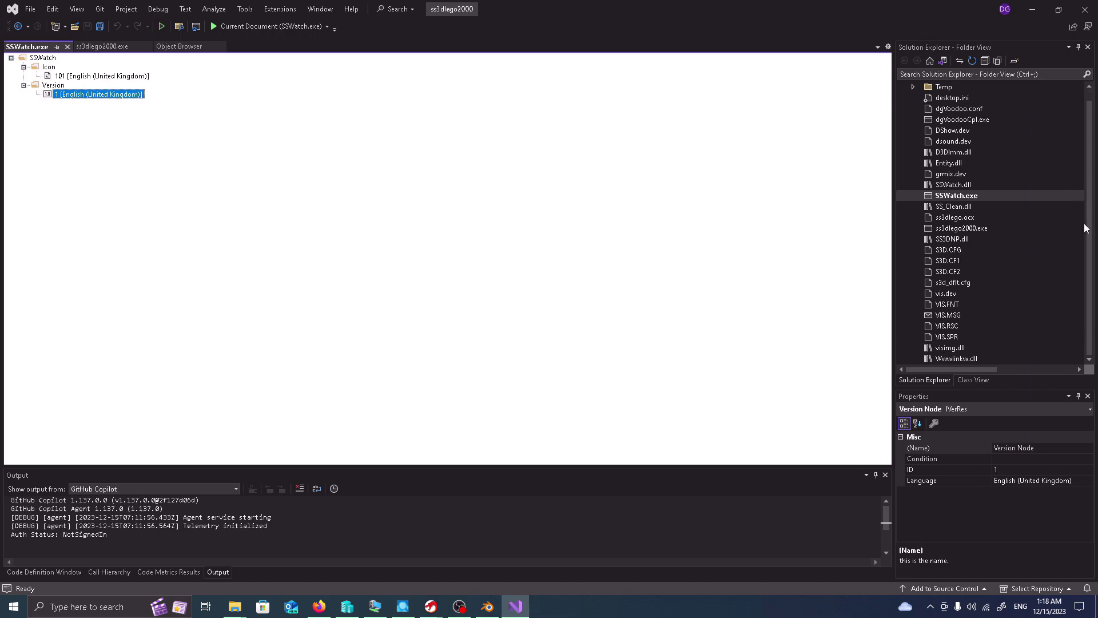
pyautogui.click(914, 102)
pyautogui.doubleClick(963, 91)
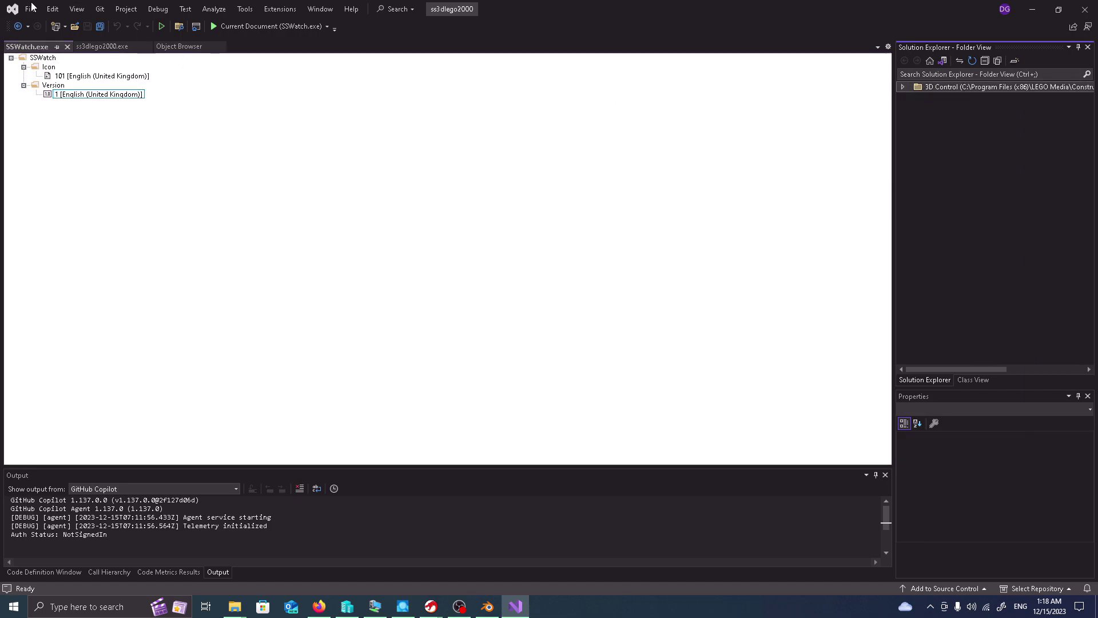
pyautogui.rightClick(980, 89)
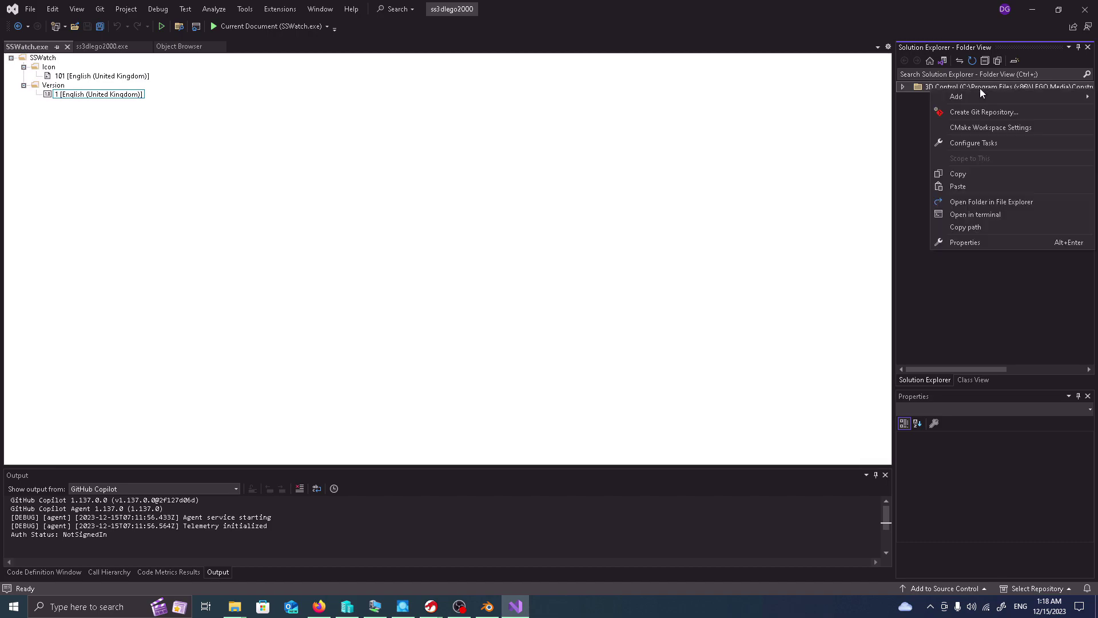
pyautogui.click(998, 297)
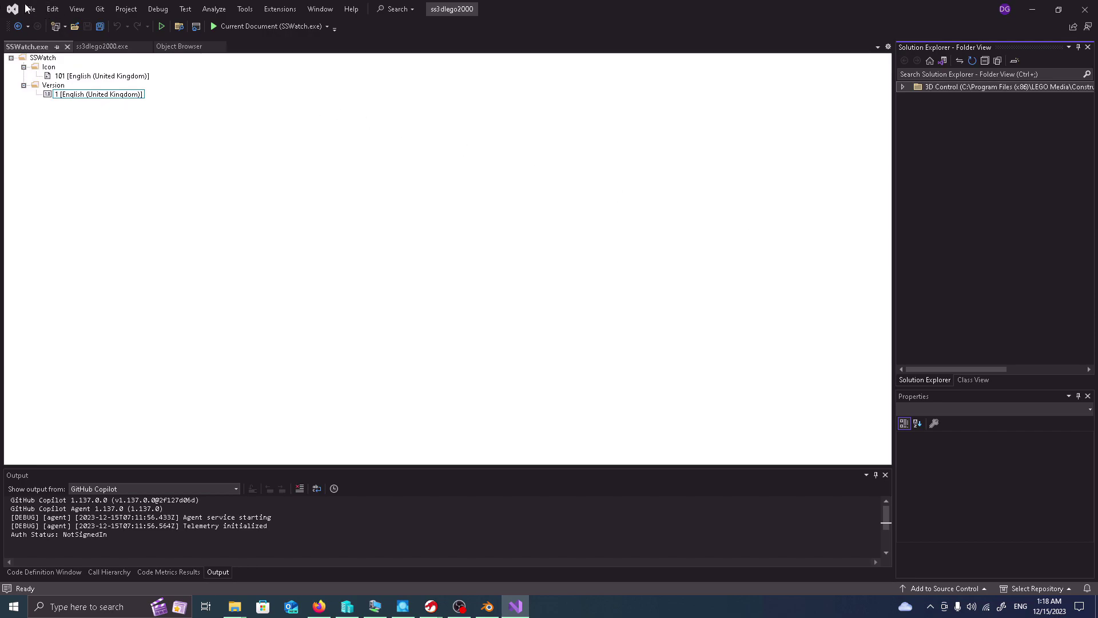
# - Open the CreatorKK application file from the LEGO Creator Knights Kingdom folder
pyautogui.click(75, 27)
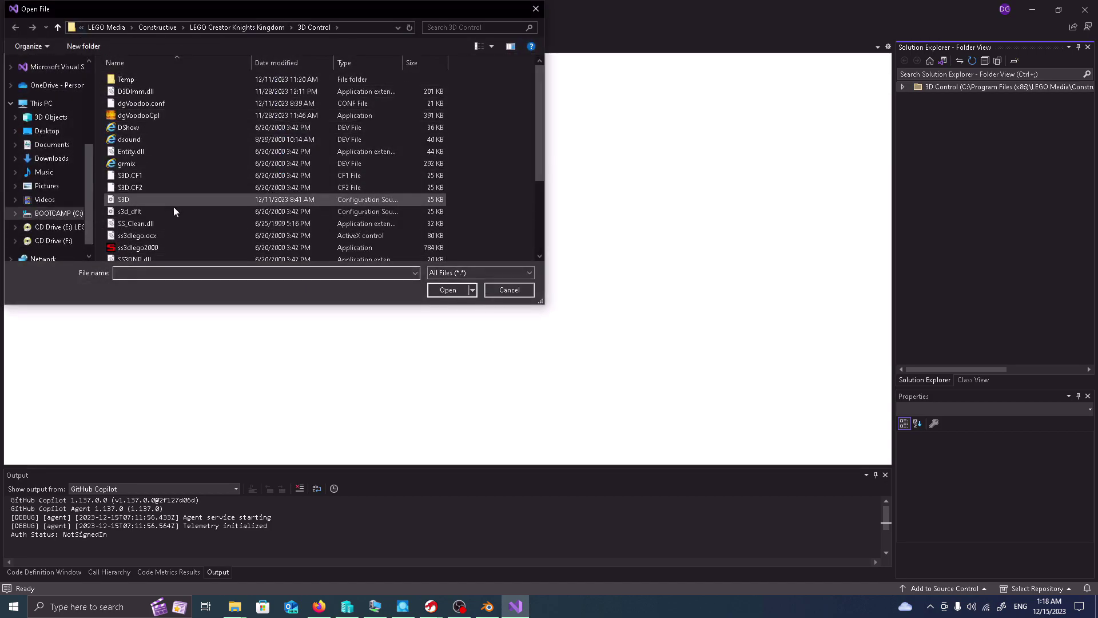
pyautogui.click(242, 27)
pyautogui.click(138, 177)
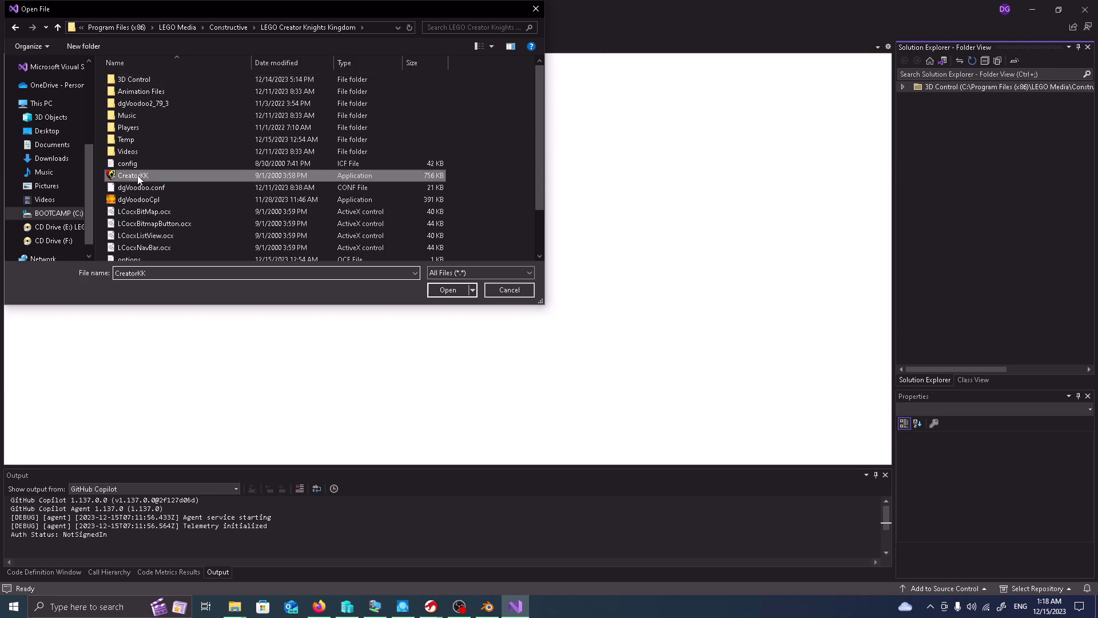
pyautogui.click(458, 292)
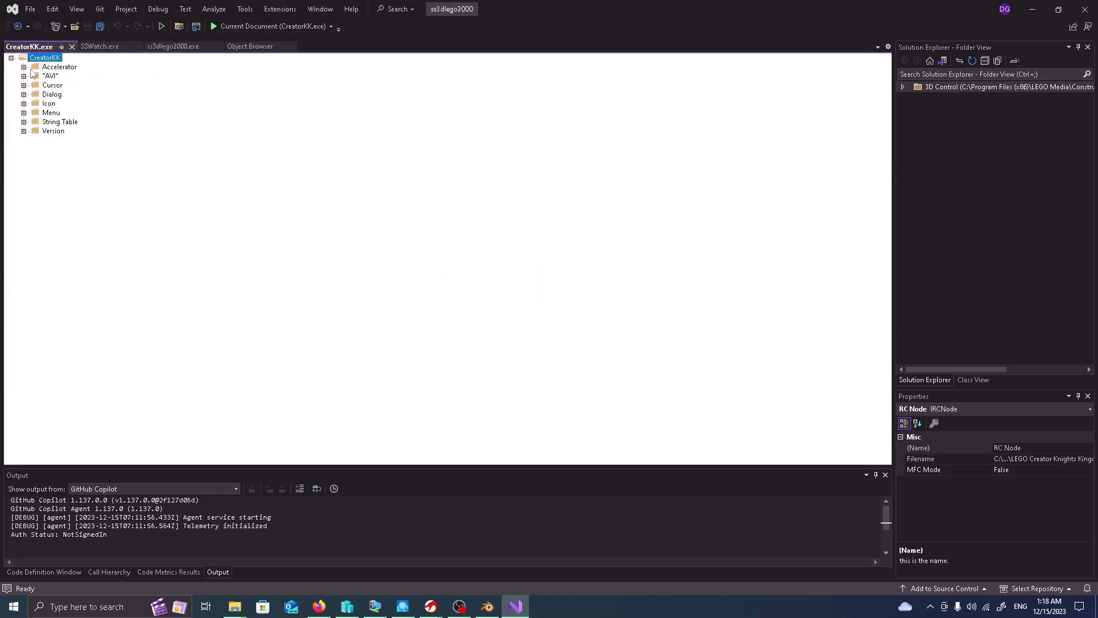
# - View accelerator table 128 of CreatorKK.exe and close it
pyautogui.click(24, 66)
pyautogui.click(64, 75)
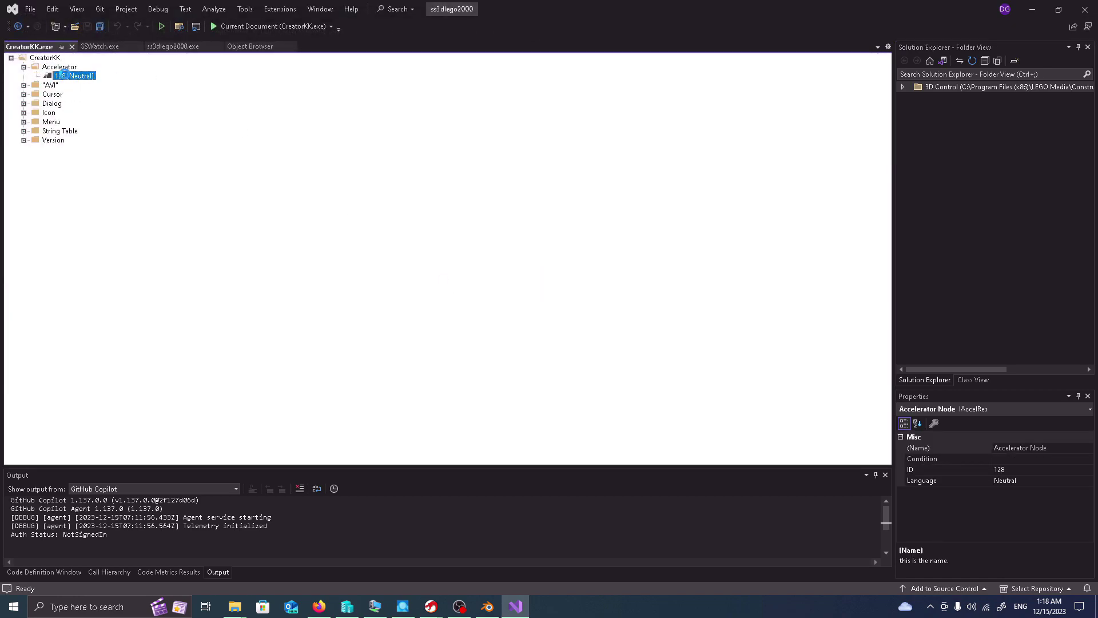
pyautogui.doubleClick(64, 75)
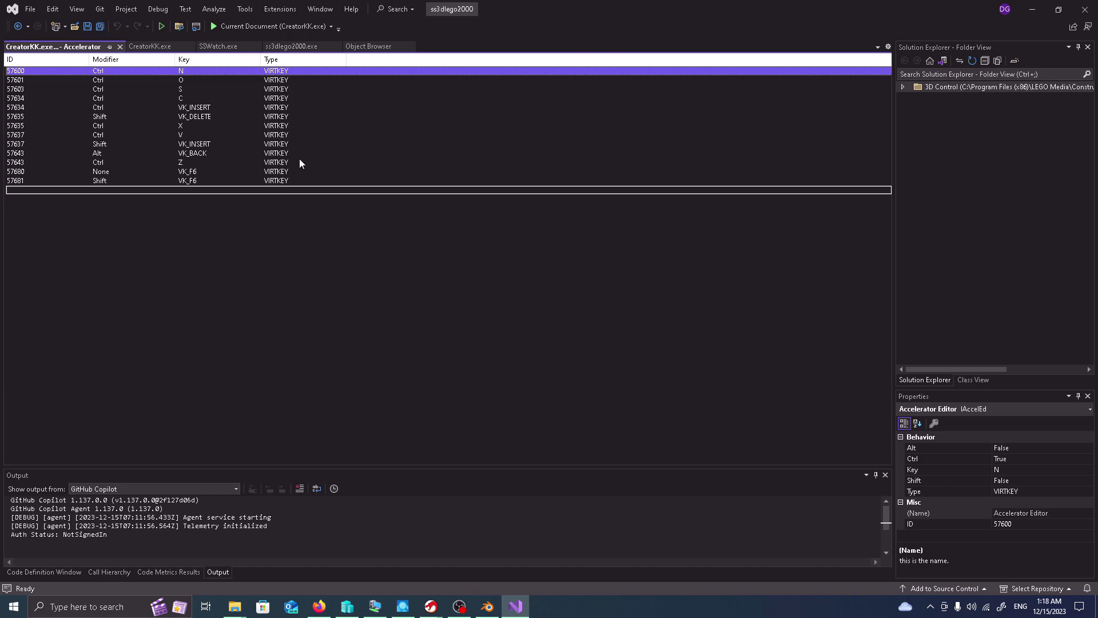
pyautogui.click(119, 47)
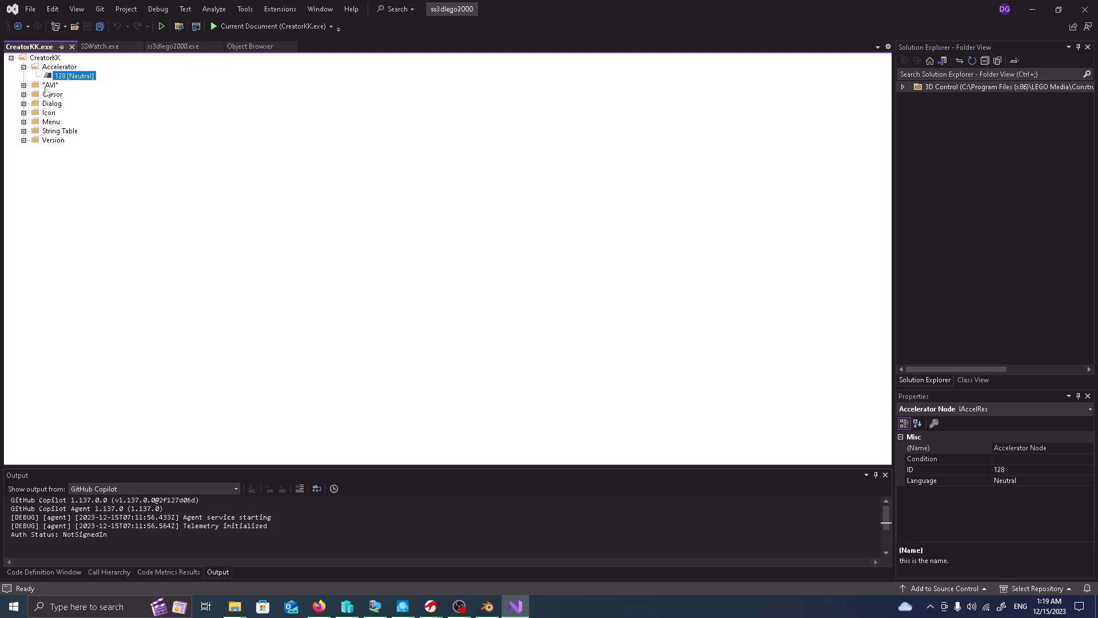
# - Look through the binary data of AVI resource 203 from start to near the end and close it
pyautogui.click(24, 85)
pyautogui.doubleClick(80, 94)
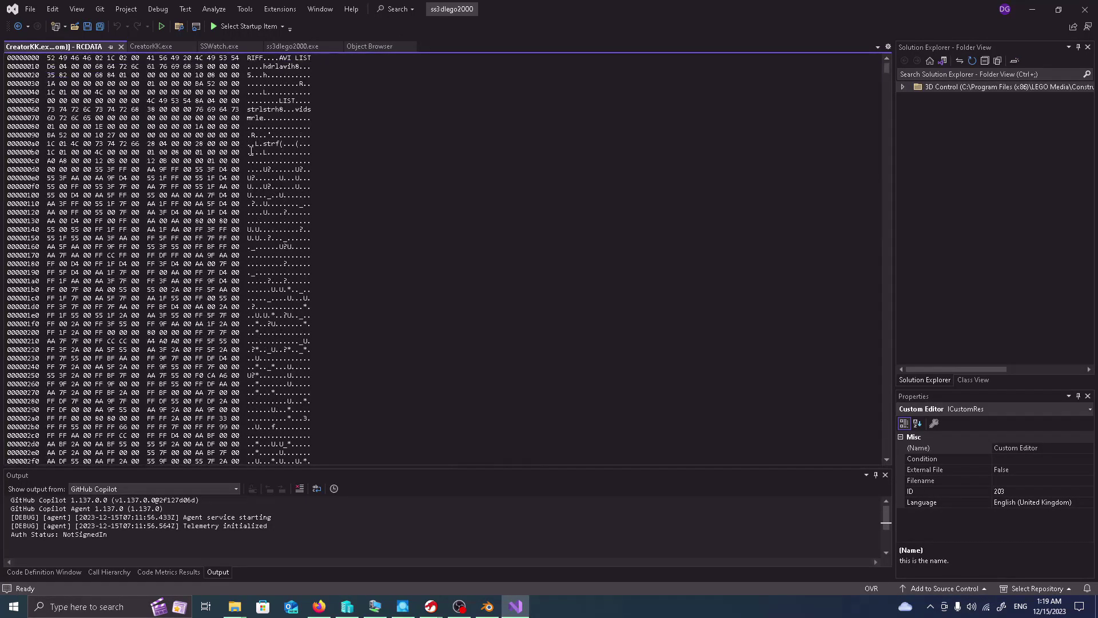
pyautogui.scroll(-20, 342, 139)
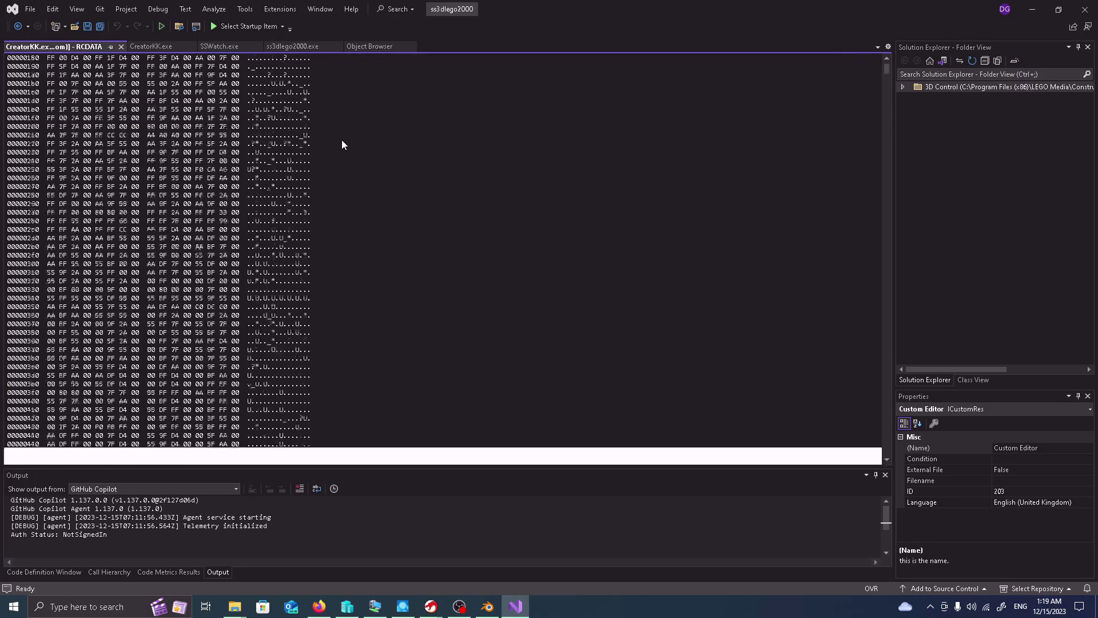
pyautogui.moveTo(887, 74); pyautogui.dragTo(856, 410)
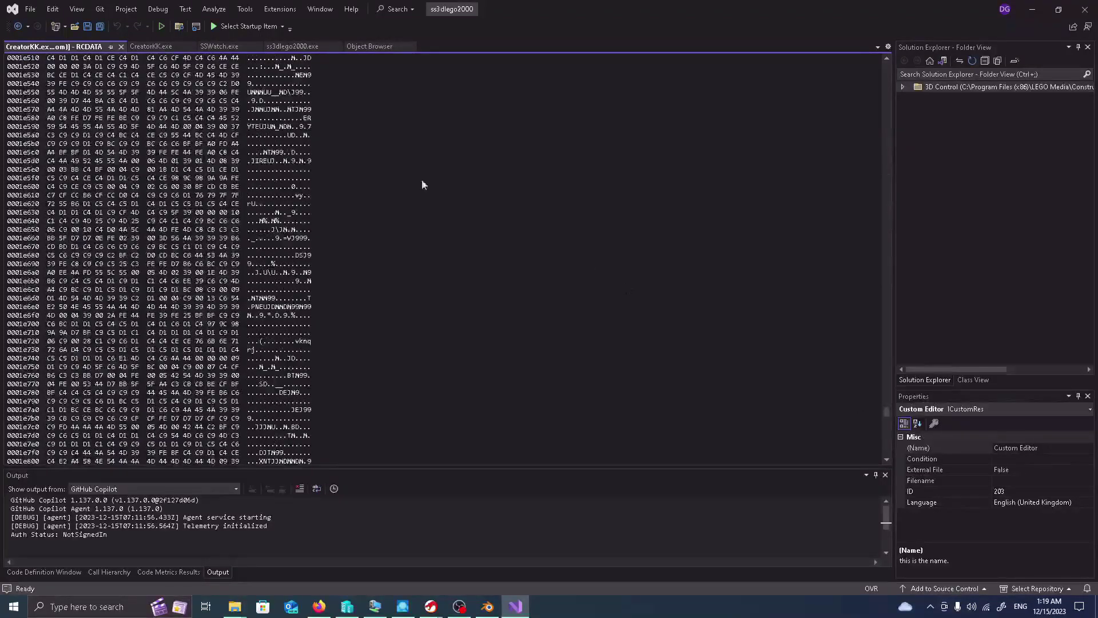
pyautogui.click(121, 46)
# - Look through the binary data of AVI resource 205, close it, and collapse the AVI group
pyautogui.press('Down')
pyautogui.press('Return')
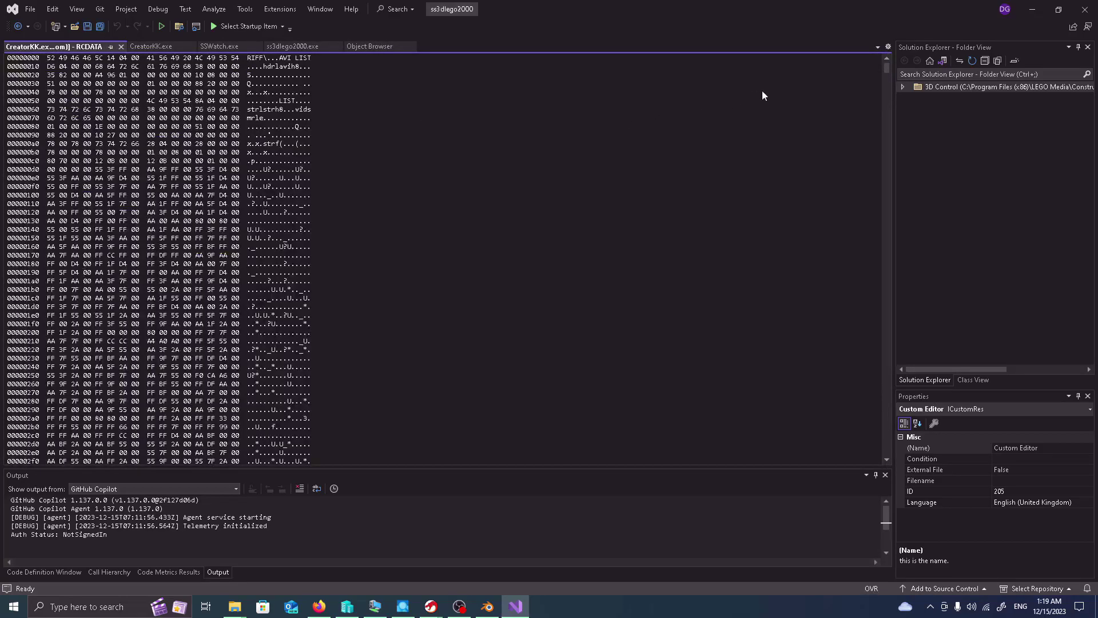
pyautogui.moveTo(887, 74); pyautogui.dragTo(883, 420)
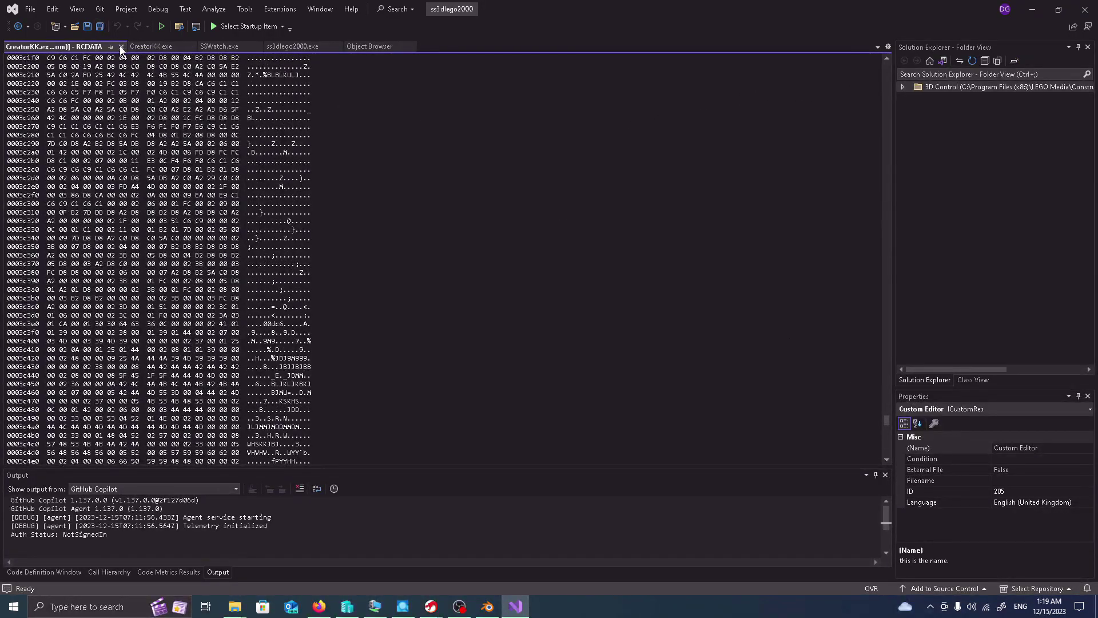
pyautogui.click(121, 46)
pyautogui.click(23, 85)
# - View cursor resources 213, 214 and 215 of CreatorKK.exe one after another, closing each before opening the next
pyautogui.click(24, 95)
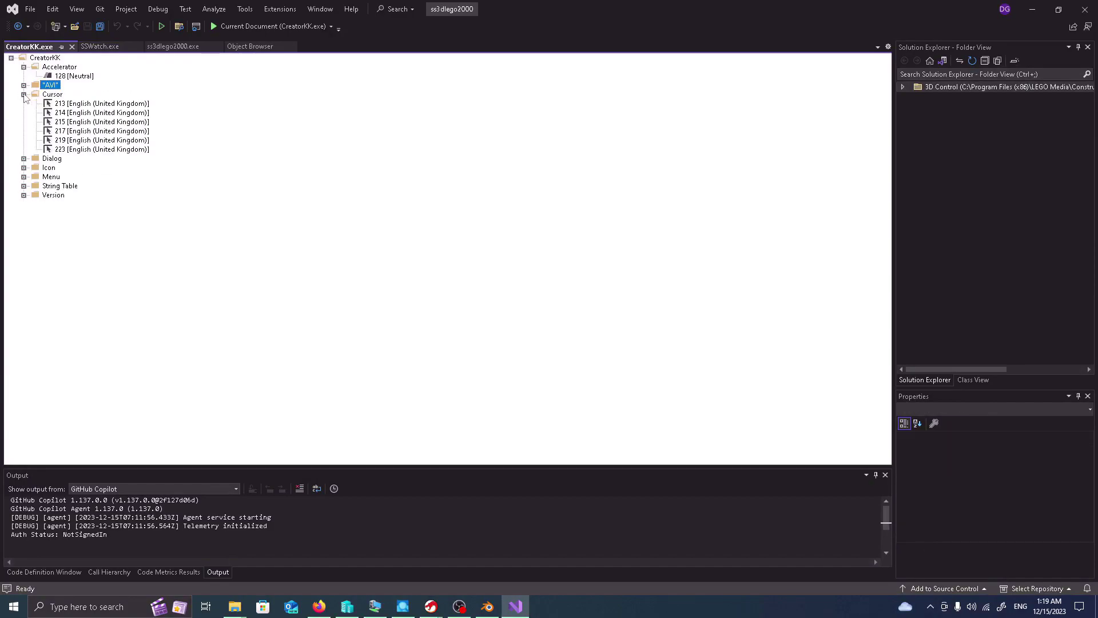
pyautogui.doubleClick(95, 103)
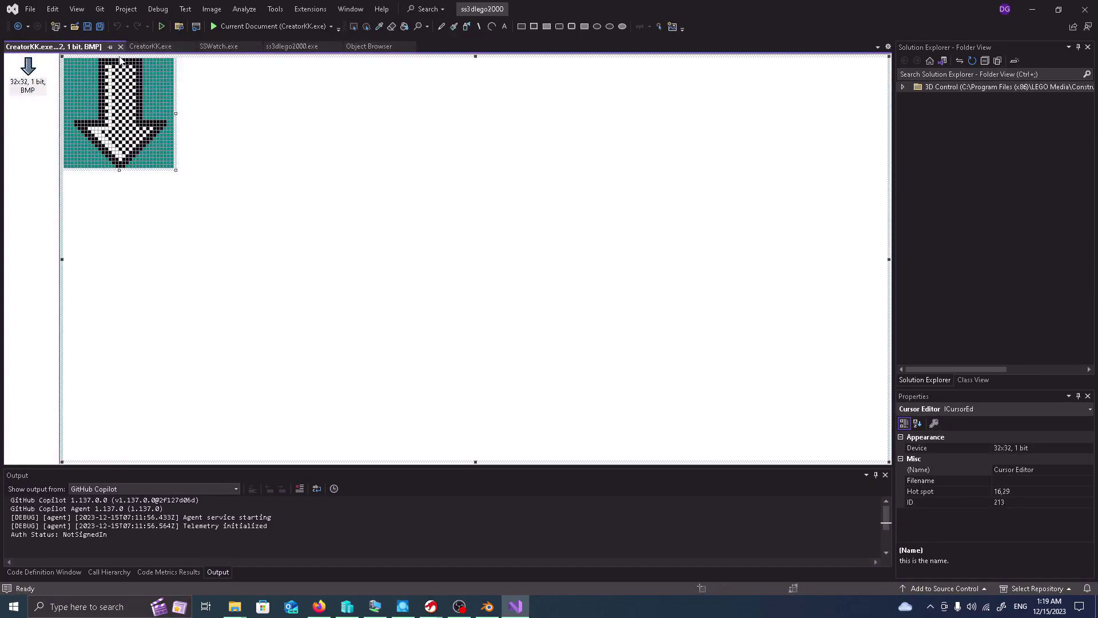
pyautogui.click(120, 46)
pyautogui.click(92, 112)
pyautogui.doubleClick(91, 112)
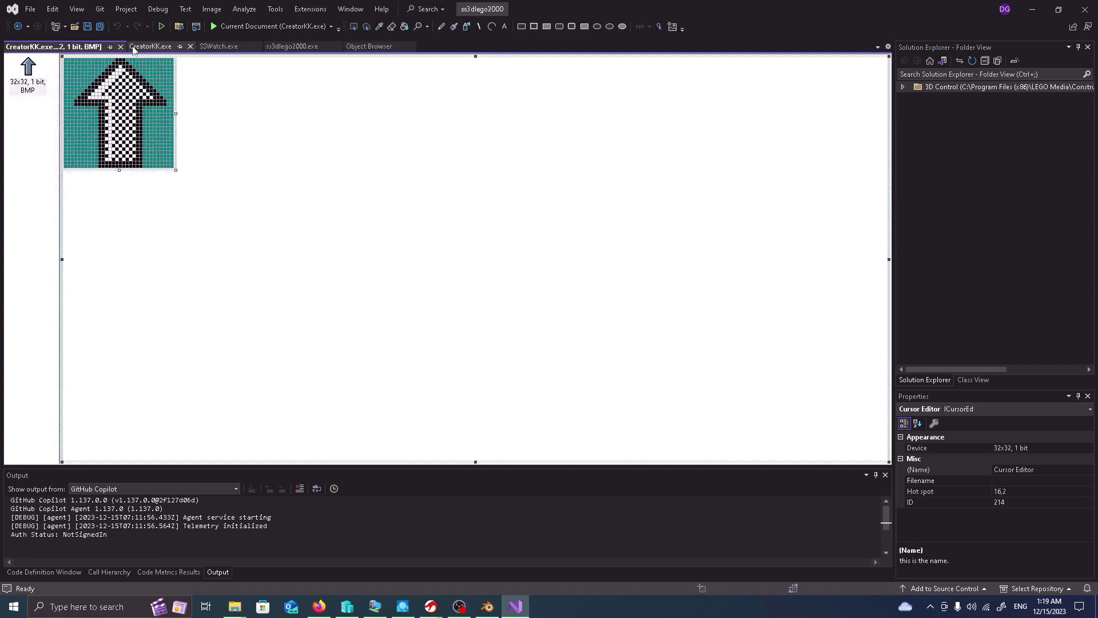
pyautogui.click(122, 47)
pyautogui.click(109, 122)
pyautogui.doubleClick(109, 122)
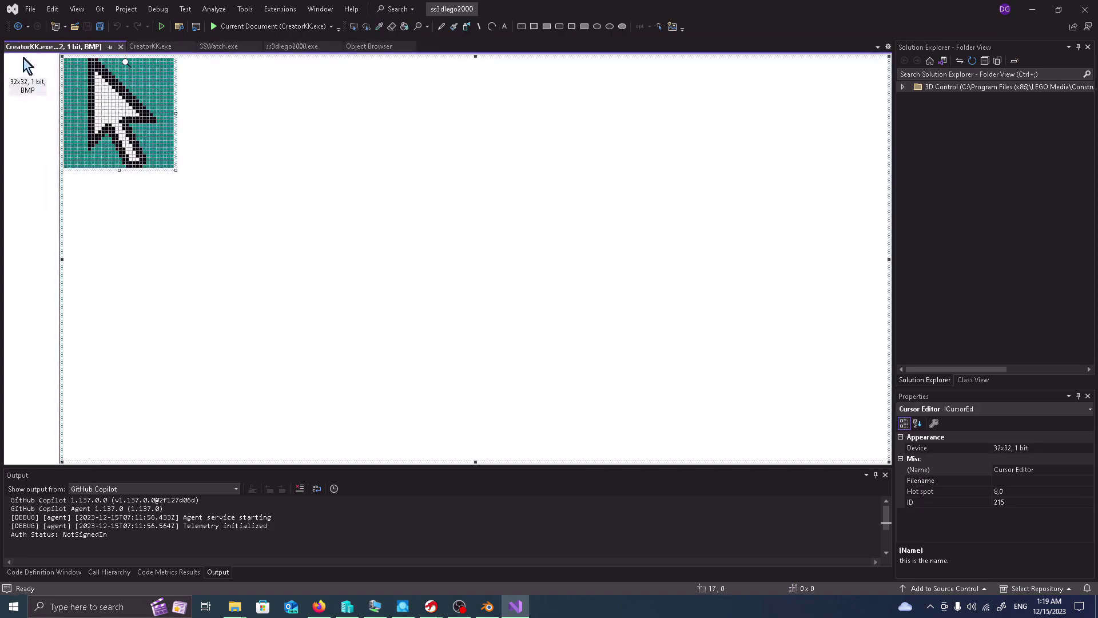
# - View cursor resources 217, 219 and 223 of CreatorKK.exe one after another, closing each, and collapse the Cursor group
pyautogui.click(120, 46)
pyautogui.doubleClick(95, 131)
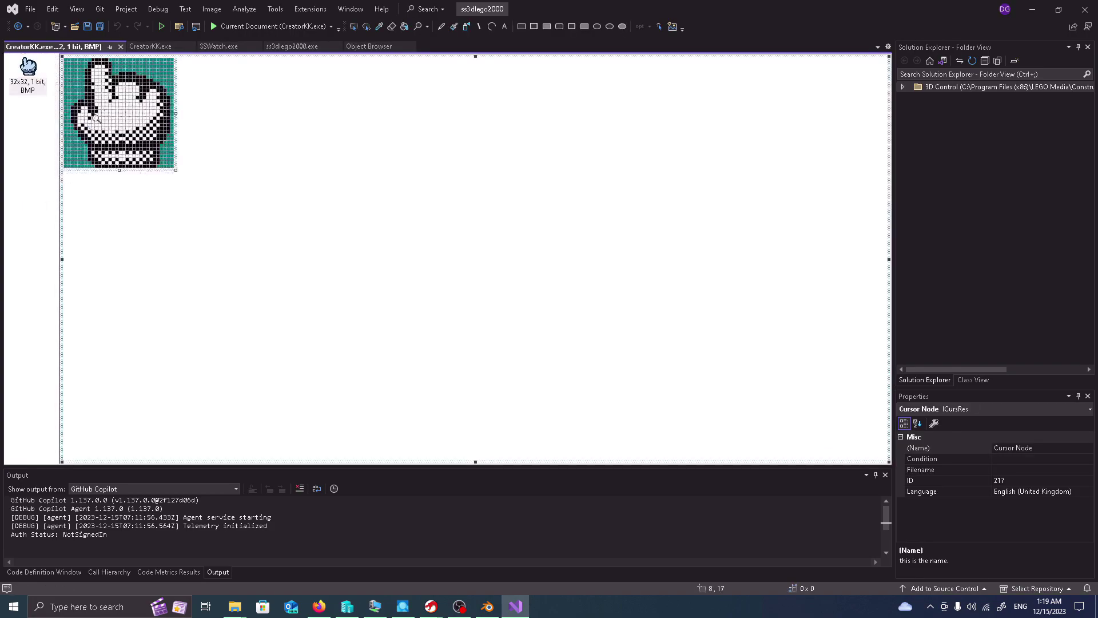
pyautogui.click(120, 46)
pyautogui.doubleClick(114, 139)
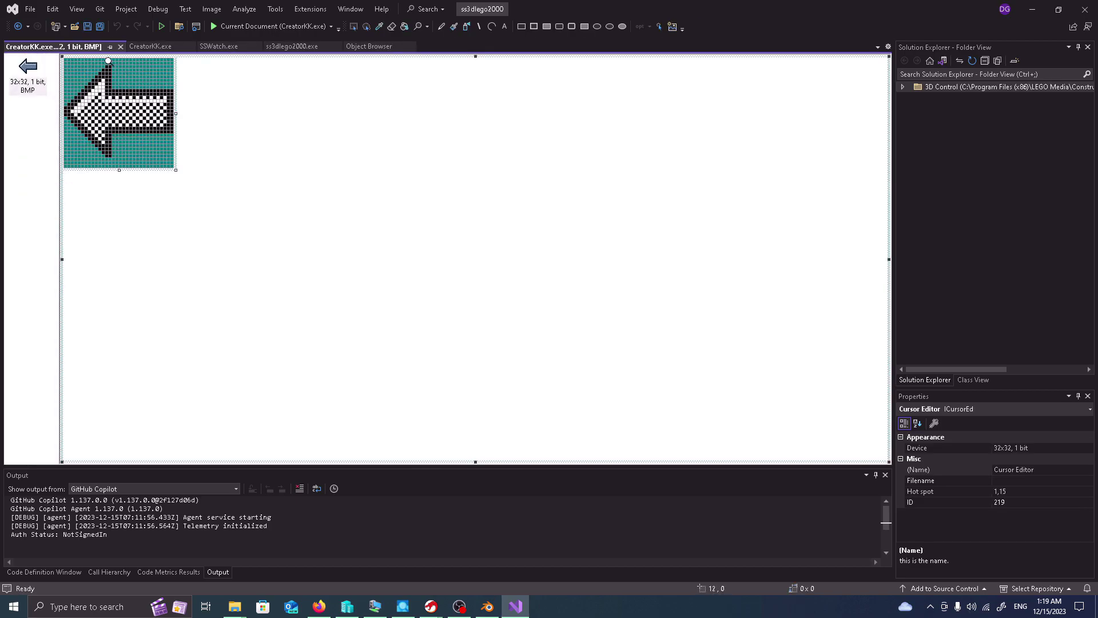
pyautogui.click(120, 47)
pyautogui.click(89, 150)
pyautogui.doubleClick(89, 149)
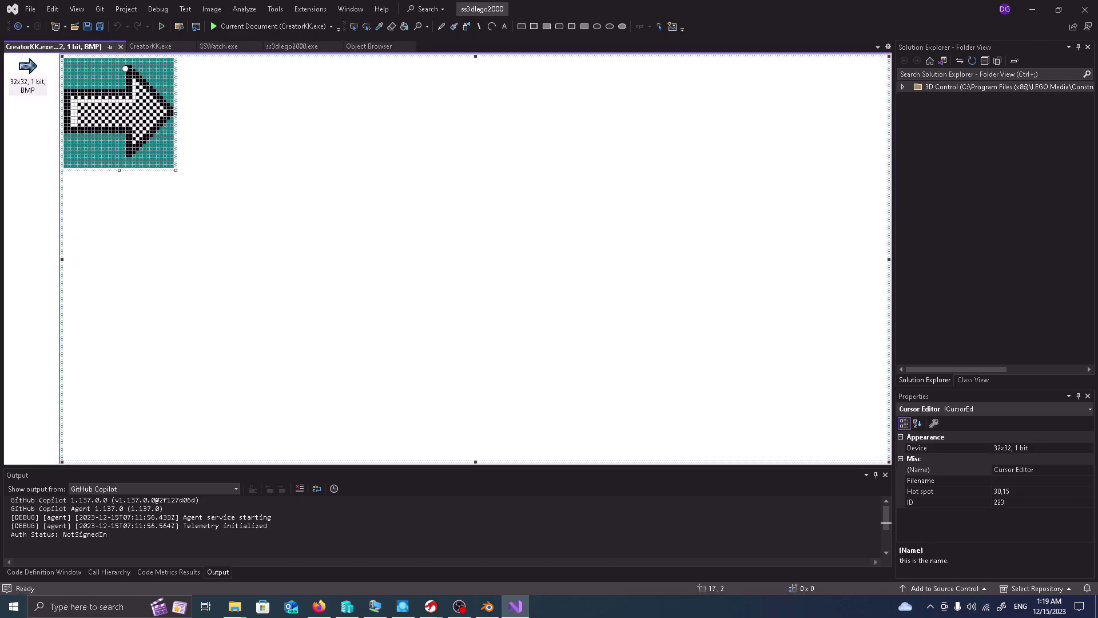
pyautogui.click(120, 47)
pyautogui.click(24, 95)
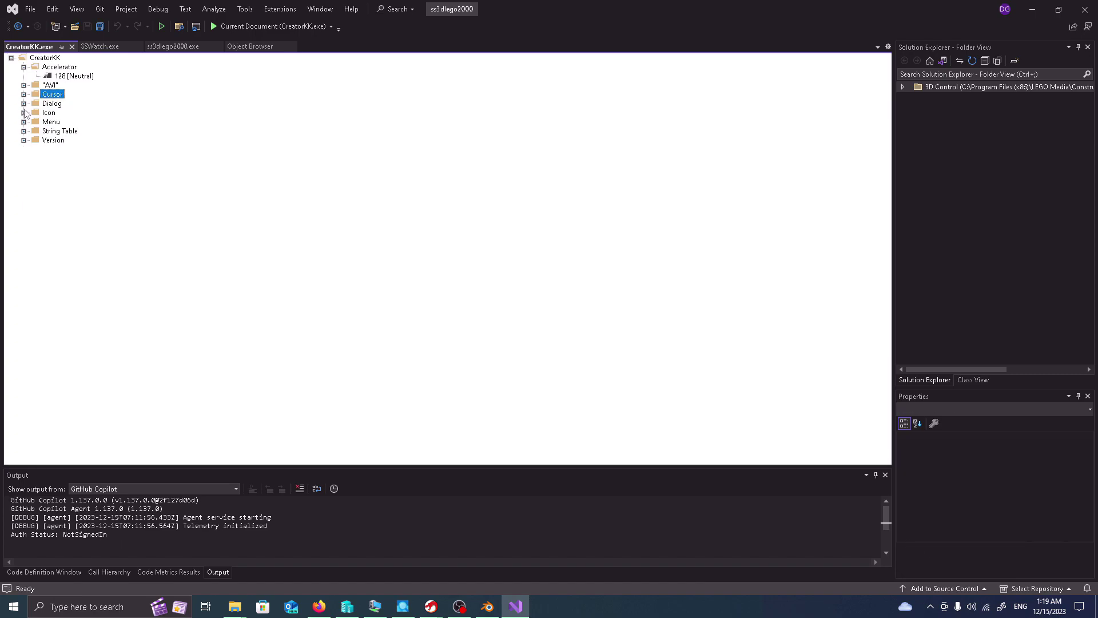
# - Expand the Dialog group, view dialog resource 131 with its ActiveX controls allowed to initialize, and close it
pyautogui.click(23, 103)
pyautogui.click(71, 113)
pyautogui.doubleClick(71, 112)
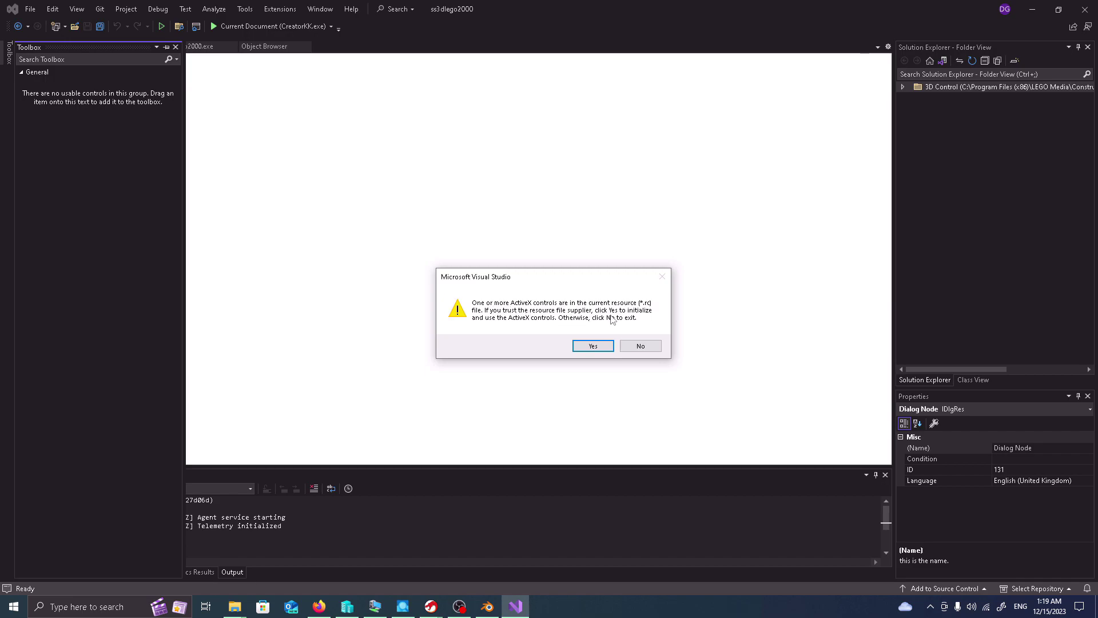
pyautogui.click(593, 346)
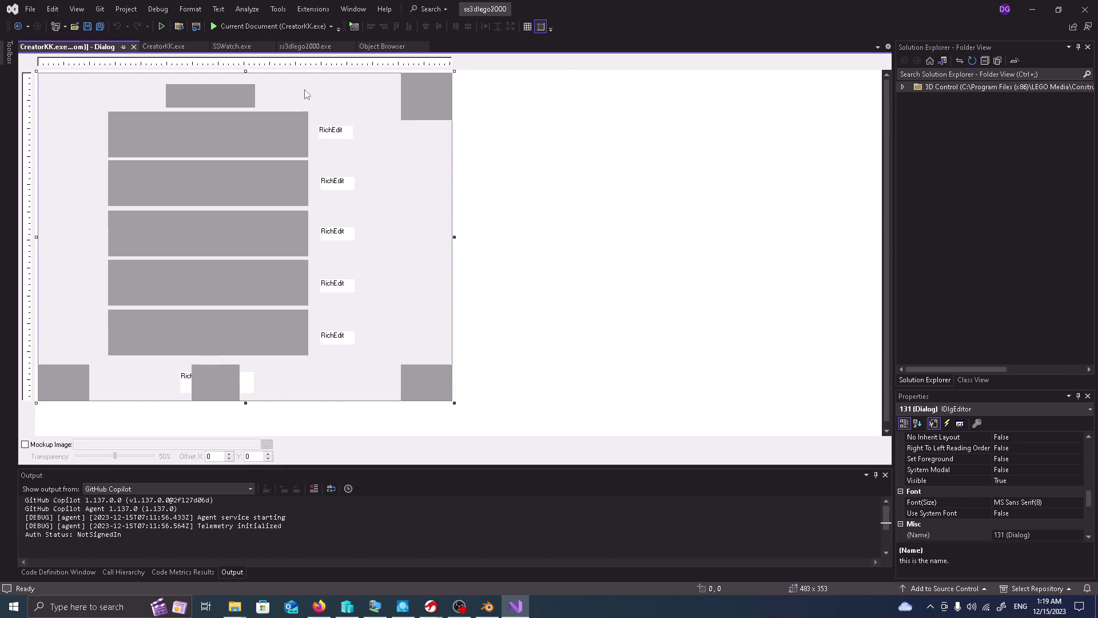
pyautogui.click(134, 47)
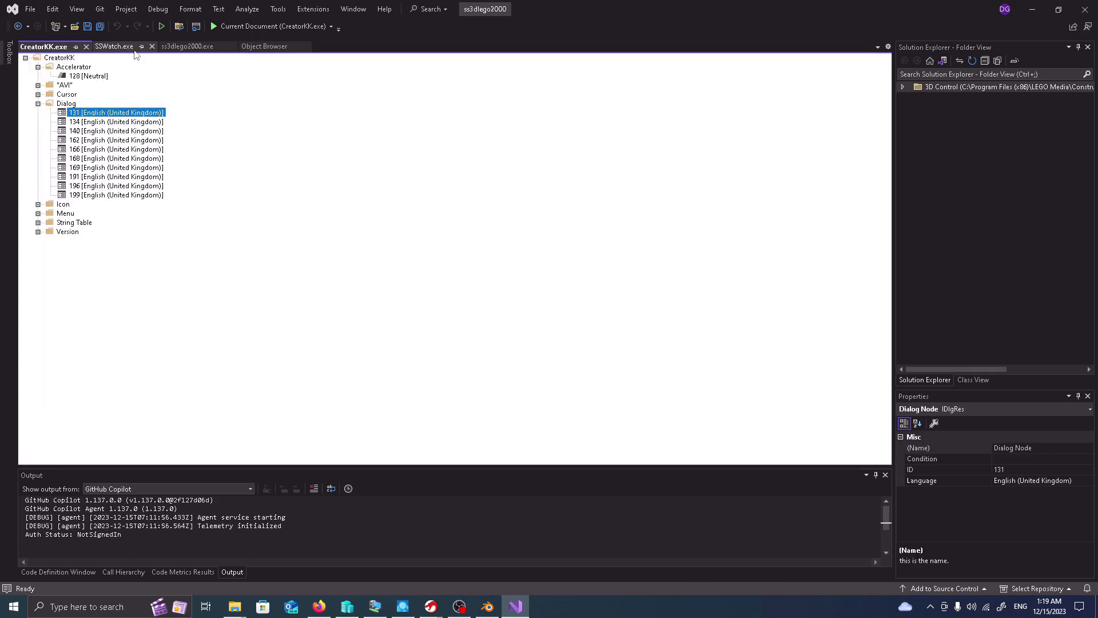
# - View dialog resources 134, 140 and 162 of CreatorKK.exe one after another, closing each before opening the next
pyautogui.doubleClick(102, 122)
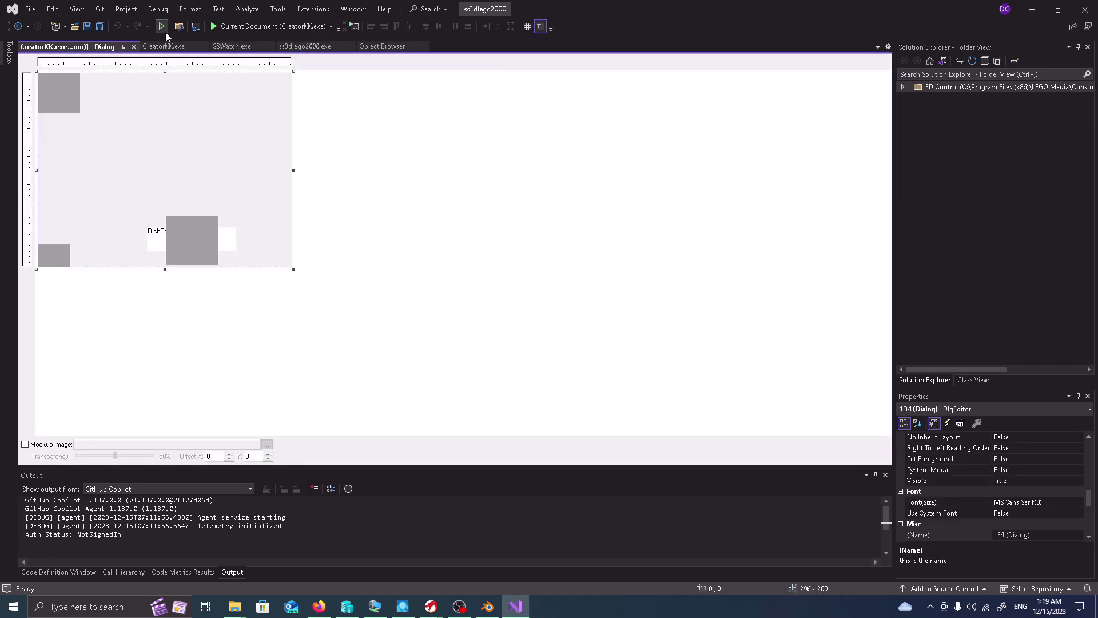
pyautogui.click(134, 47)
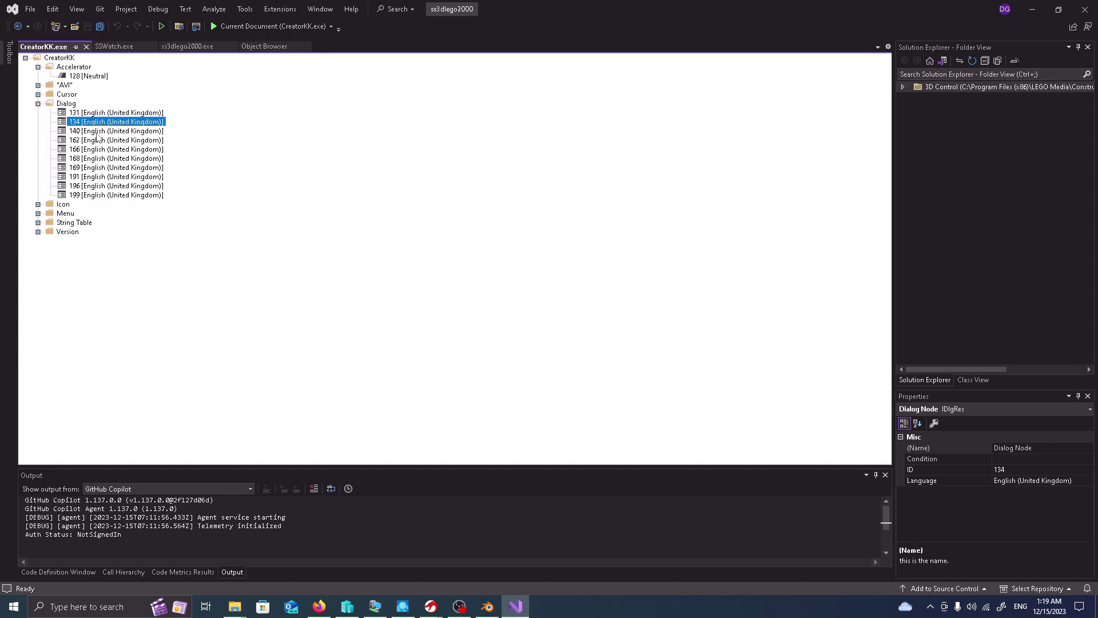
pyautogui.doubleClick(100, 125)
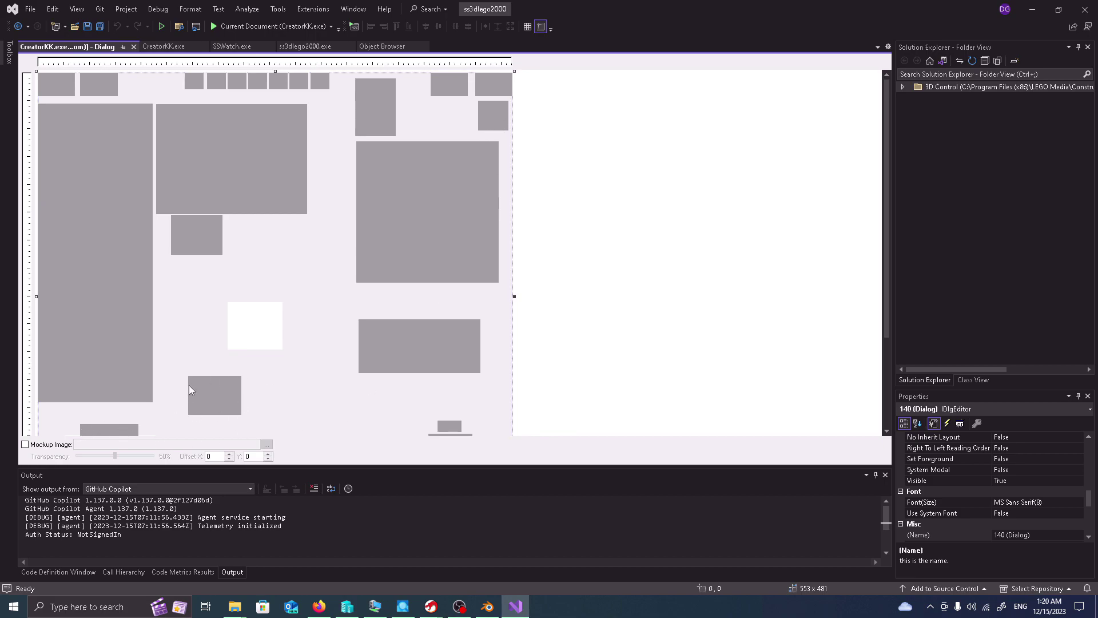
pyautogui.click(134, 47)
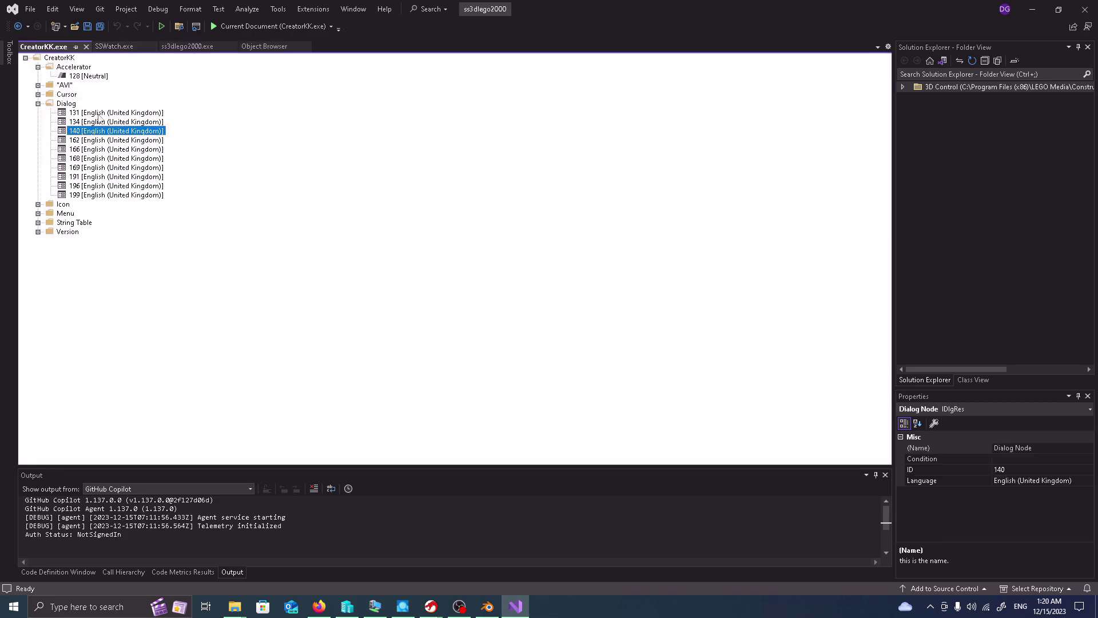
pyautogui.doubleClick(99, 141)
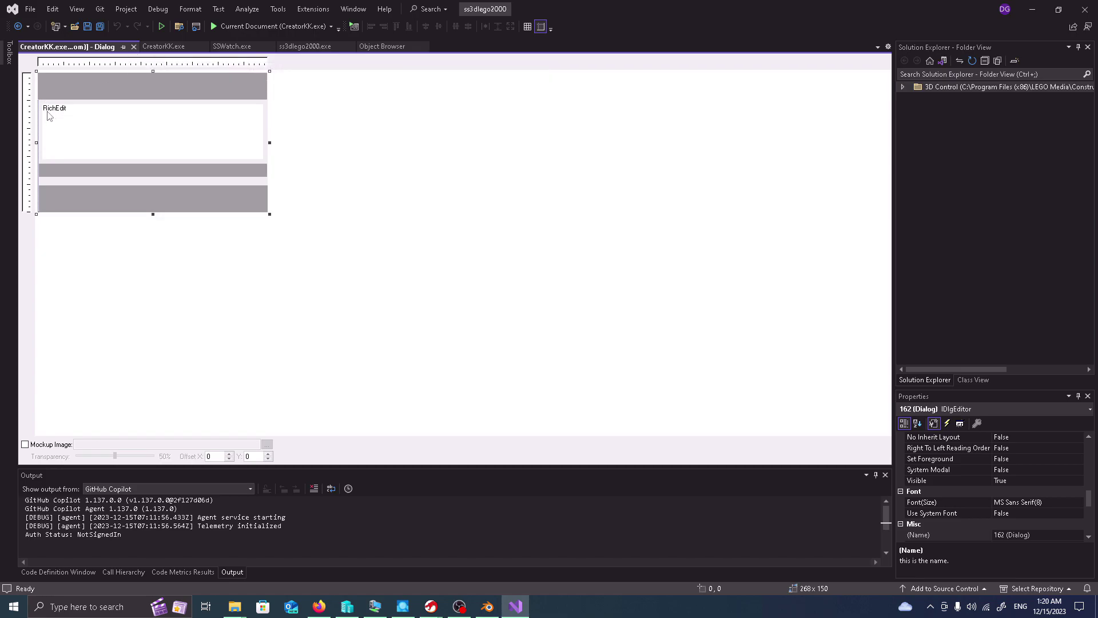
pyautogui.click(134, 46)
# - View dialog resources 166, 168 and 169 of CreatorKK.exe one after another, closing each
pyautogui.click(103, 150)
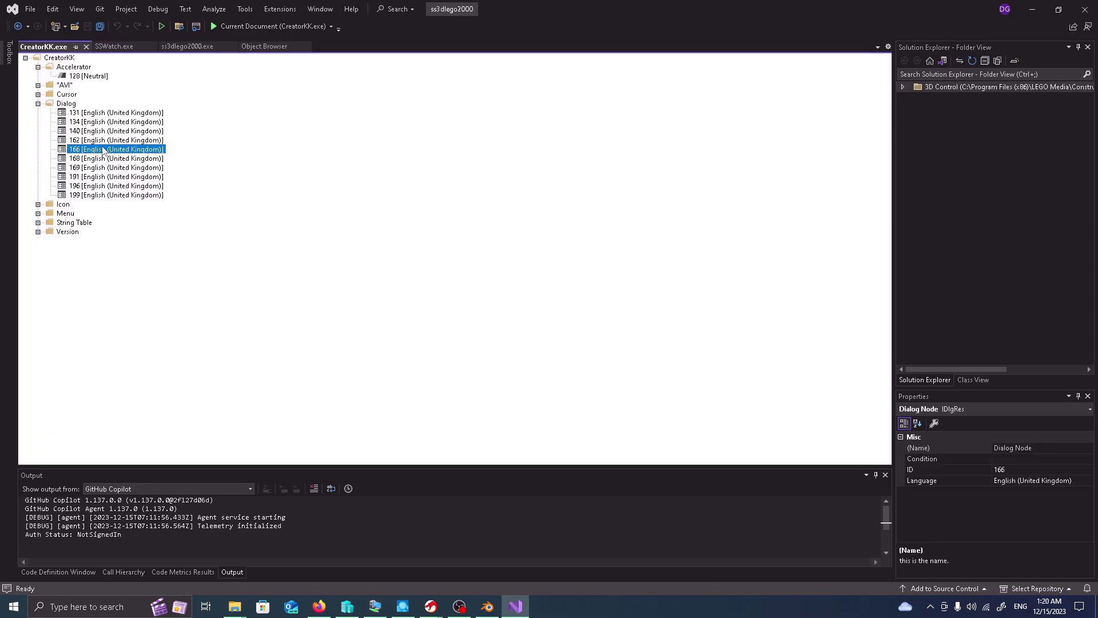
pyautogui.doubleClick(104, 150)
pyautogui.click(134, 47)
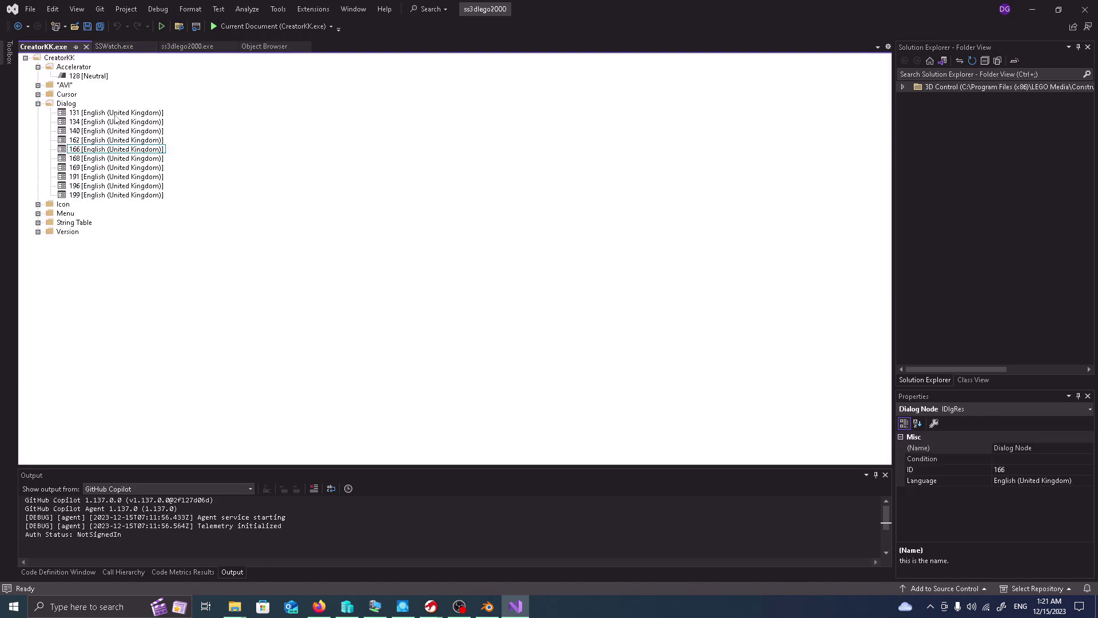
pyautogui.doubleClick(103, 159)
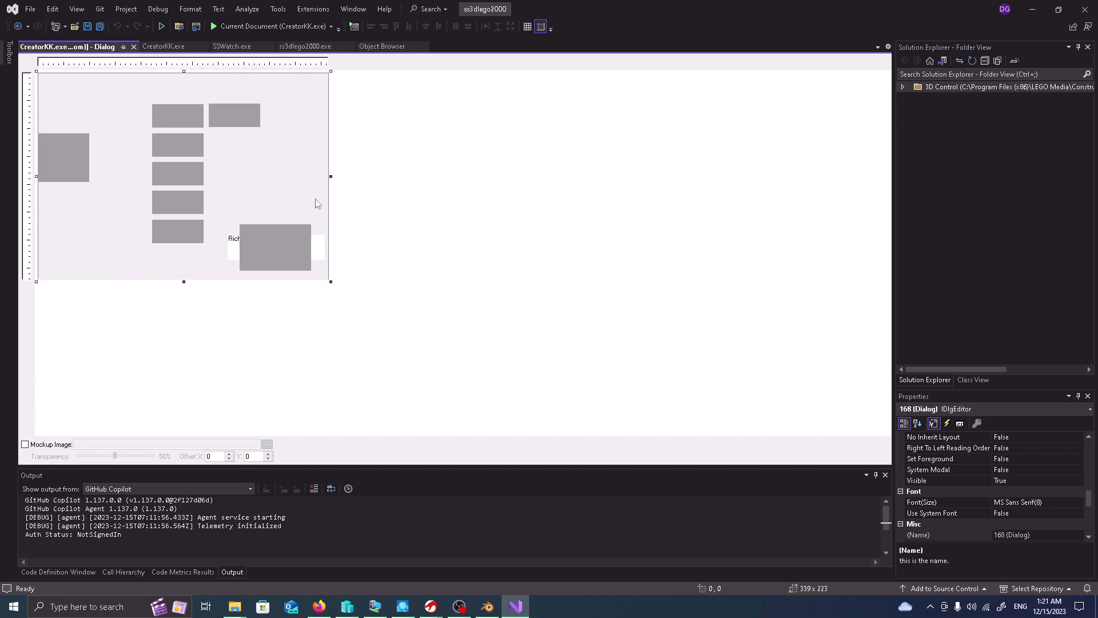
pyautogui.click(134, 48)
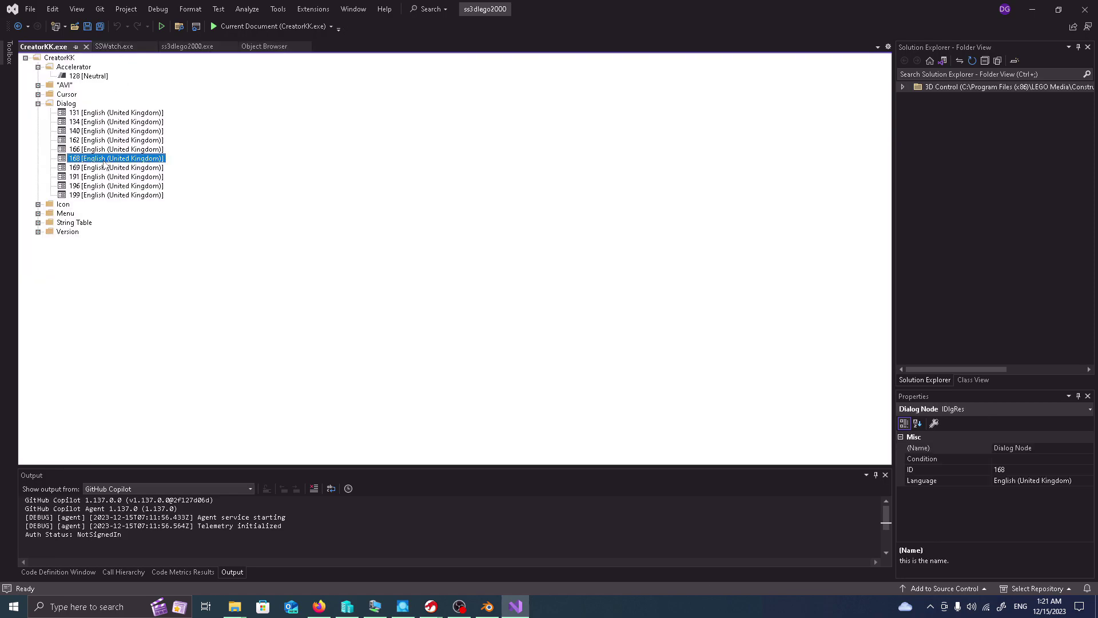
pyautogui.press('Down')
pyautogui.press('Return')
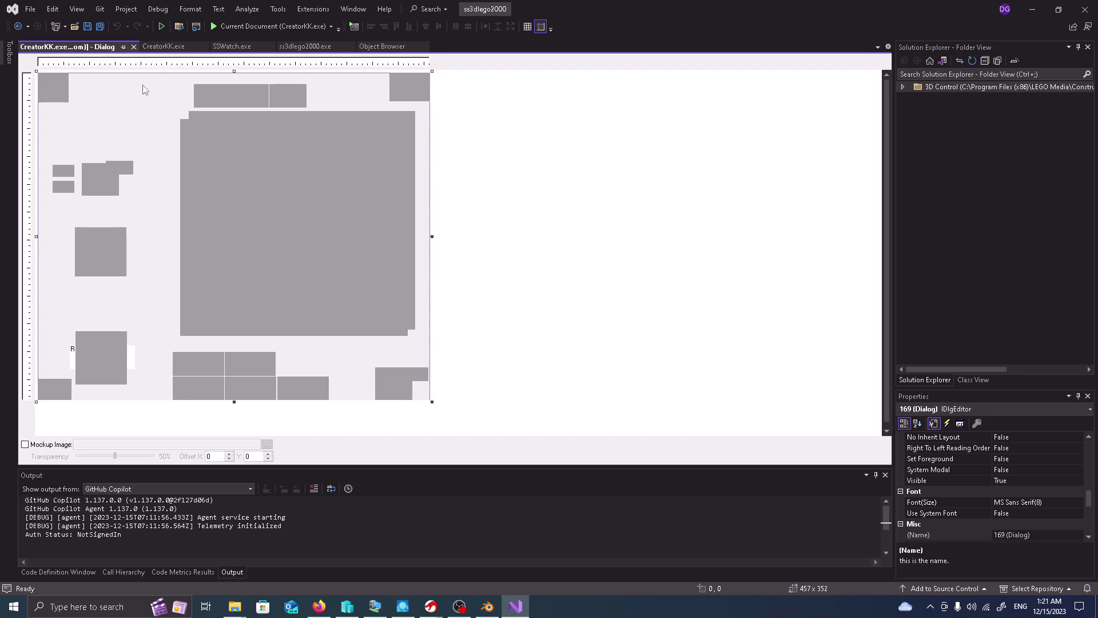
pyautogui.click(132, 47)
# - View dialog resources 191 and 196, closing each editor as well as the Toolbox that covers the layout
pyautogui.doubleClick(103, 174)
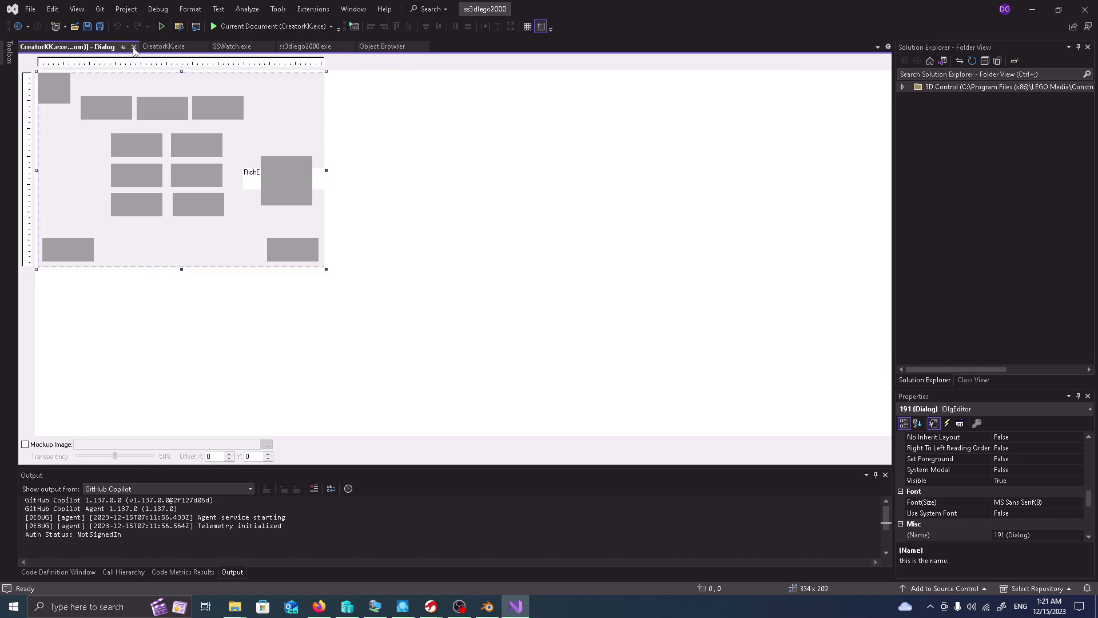
pyautogui.click(133, 47)
pyautogui.doubleClick(97, 191)
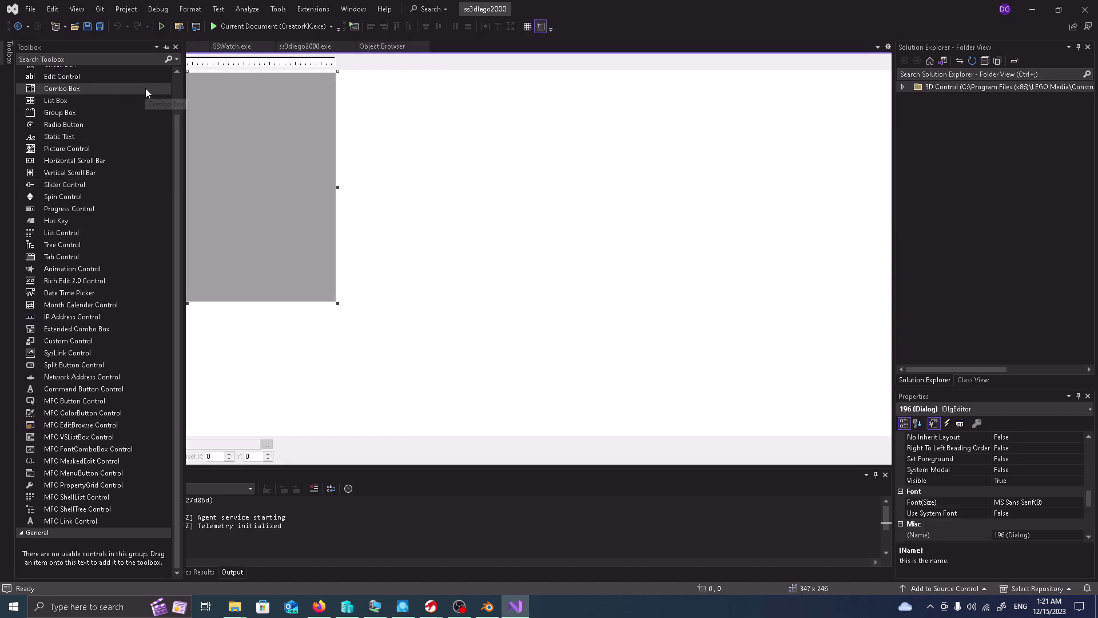
pyautogui.click(178, 49)
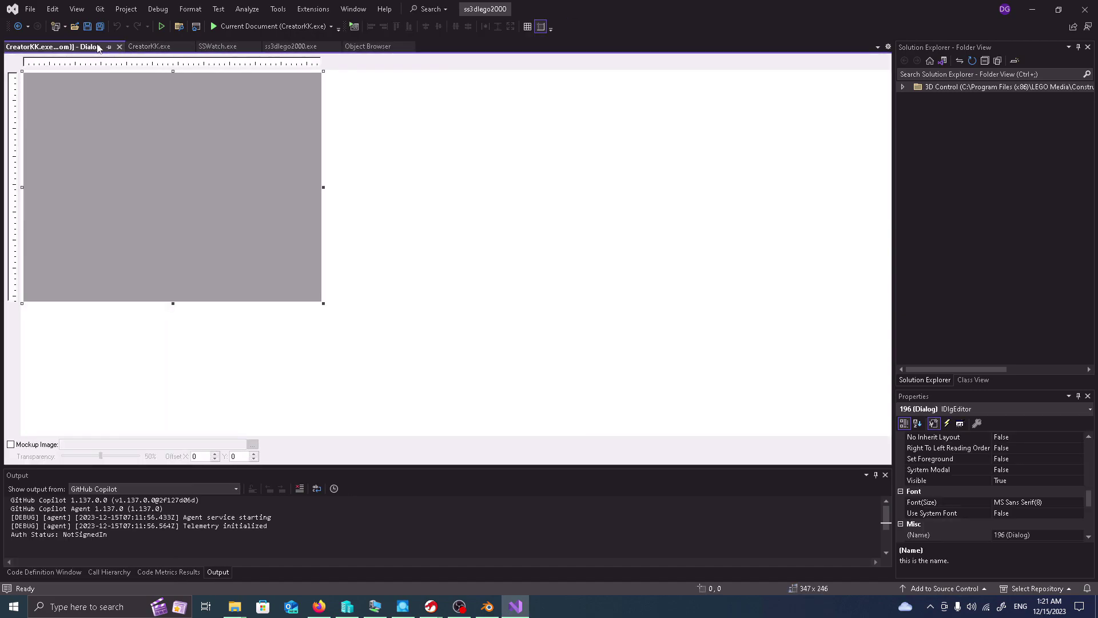
pyautogui.click(120, 47)
# - View dialog resource 199, close it, and collapse the Dialog group
pyautogui.doubleClick(97, 196)
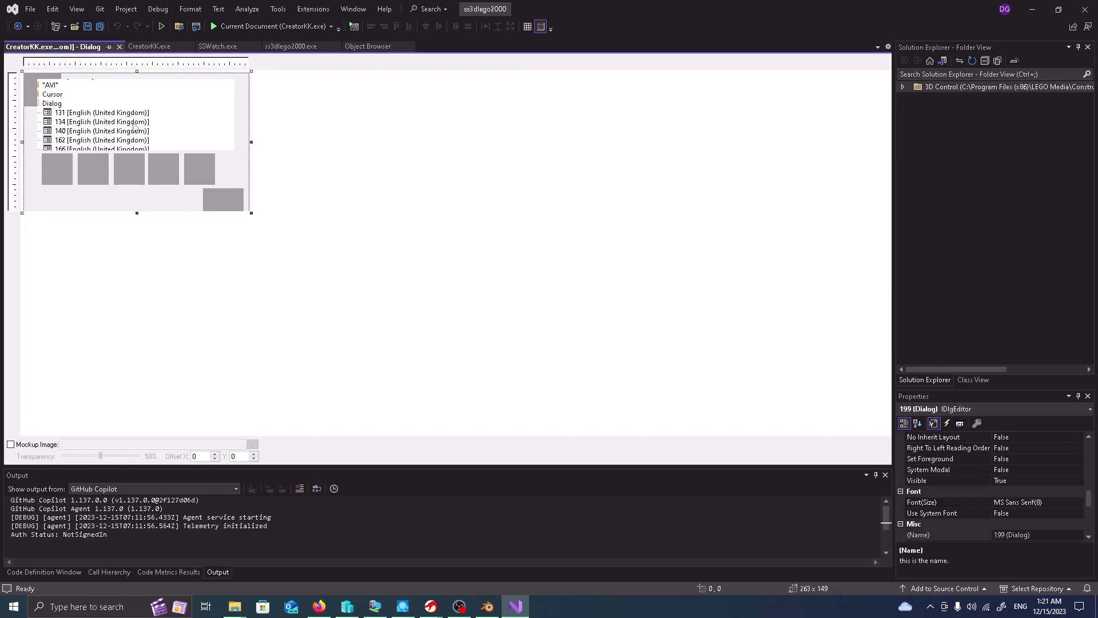
pyautogui.click(119, 47)
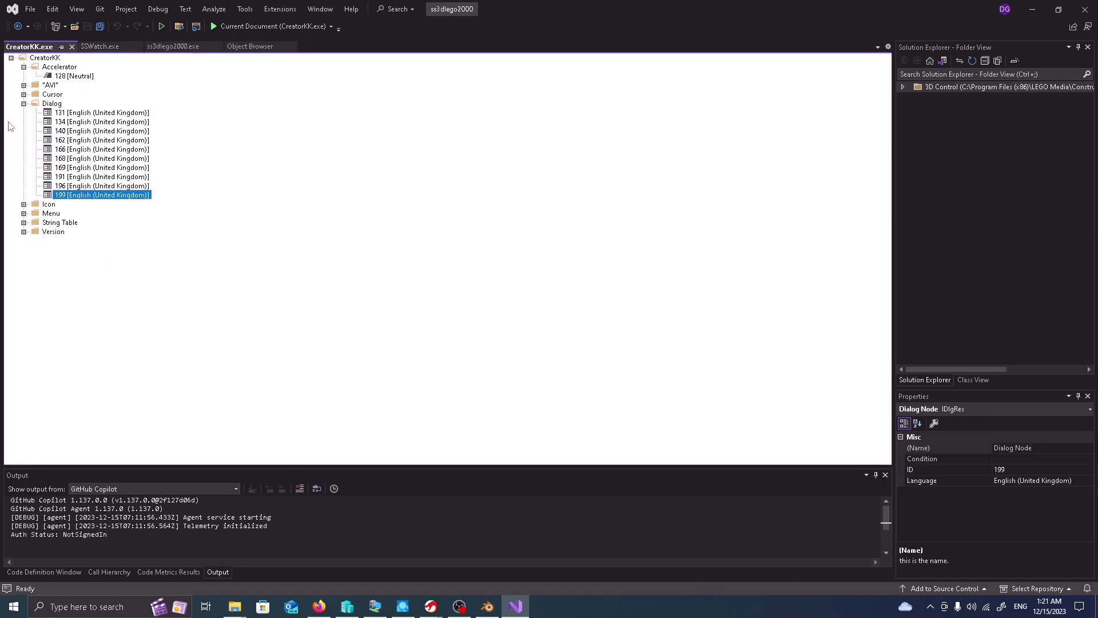
pyautogui.click(24, 105)
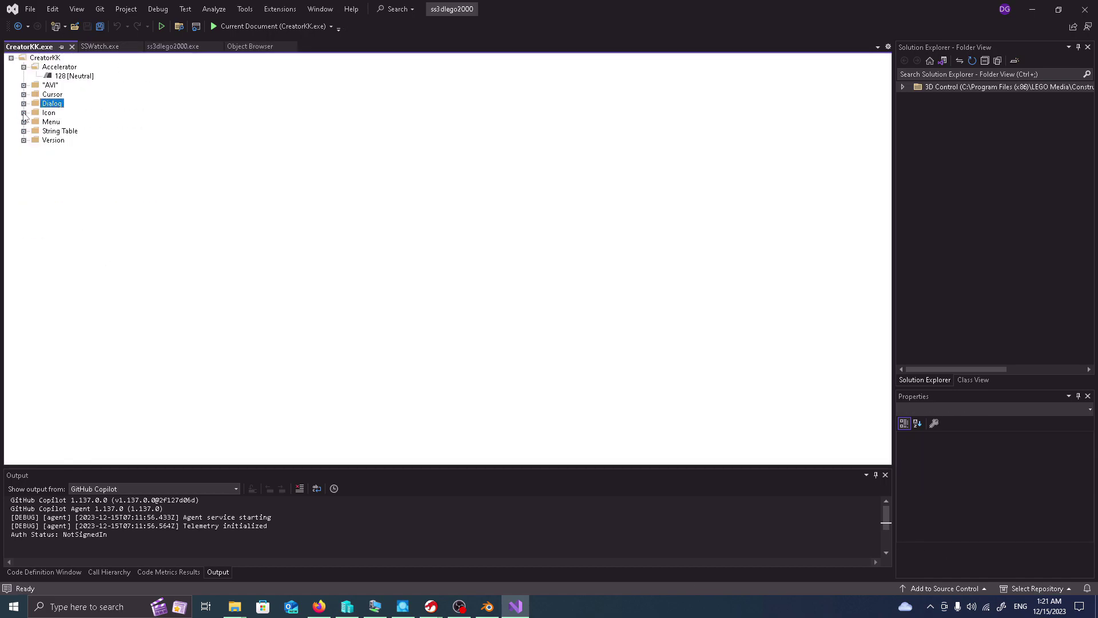
# - View icon resources 128 and 129 of CreatorKK.exe, recheck icon 128, and collapse the Icon group
pyautogui.click(23, 113)
pyautogui.doubleClick(75, 122)
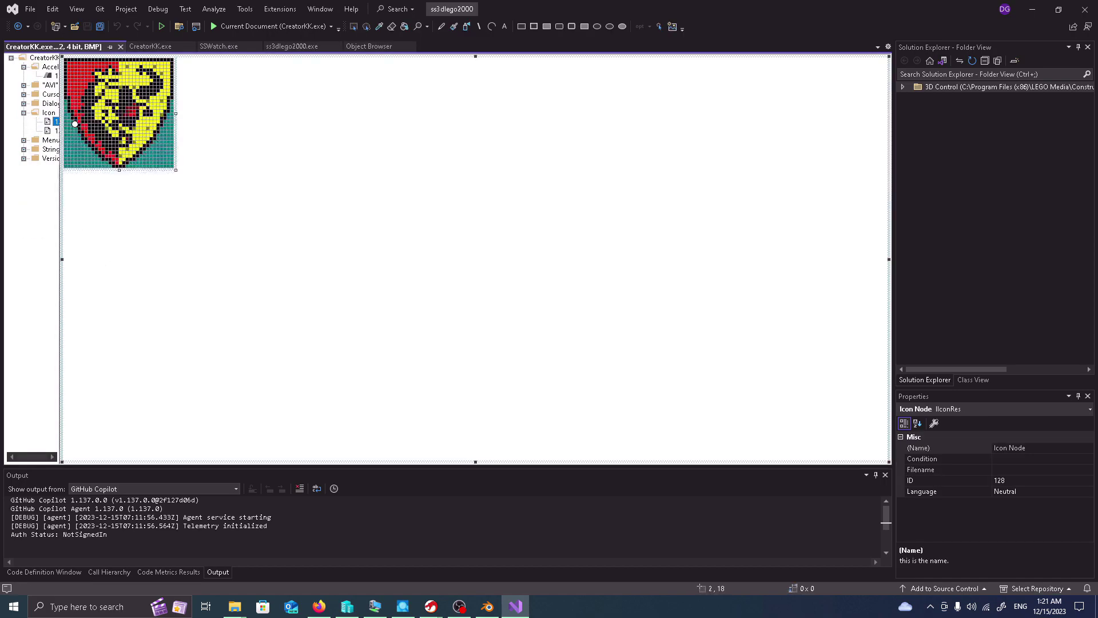
pyautogui.click(120, 46)
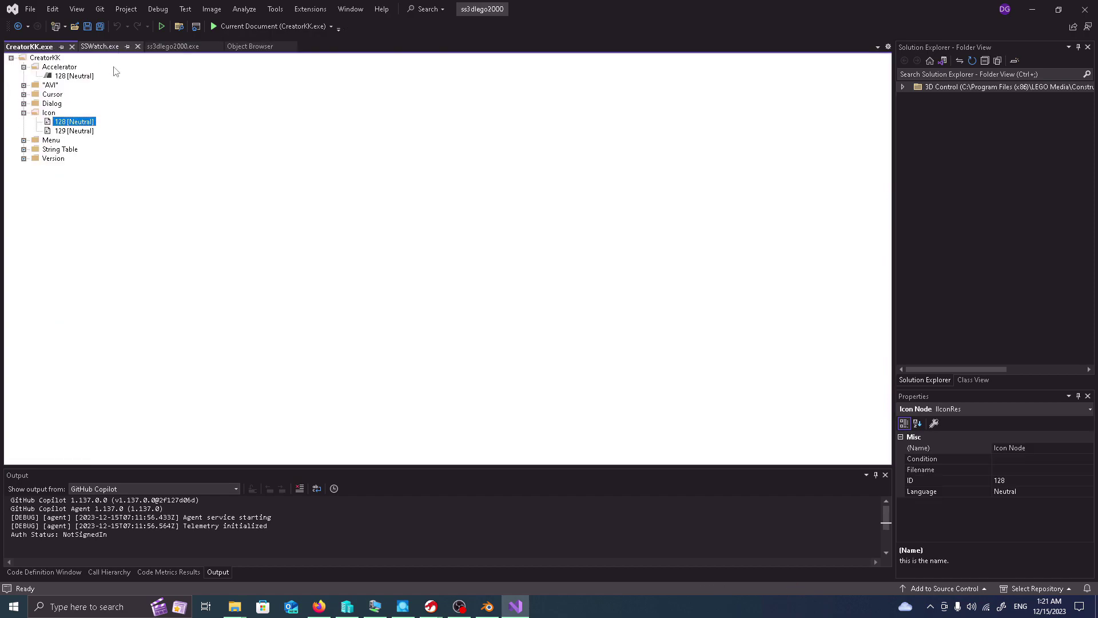
pyautogui.doubleClick(88, 132)
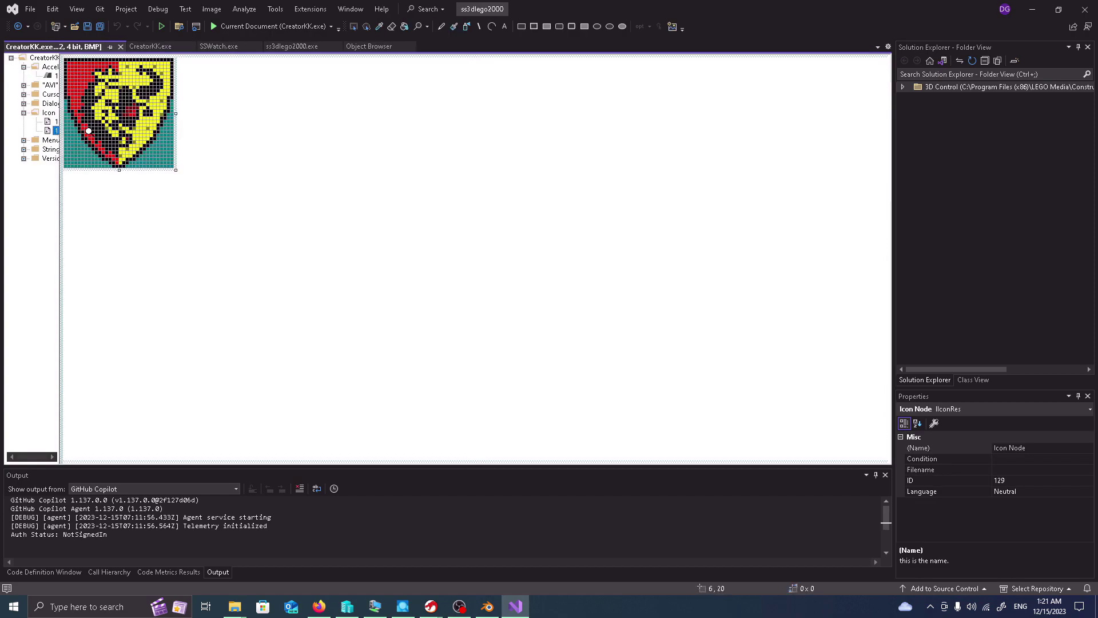
pyautogui.click(121, 47)
pyautogui.doubleClick(75, 122)
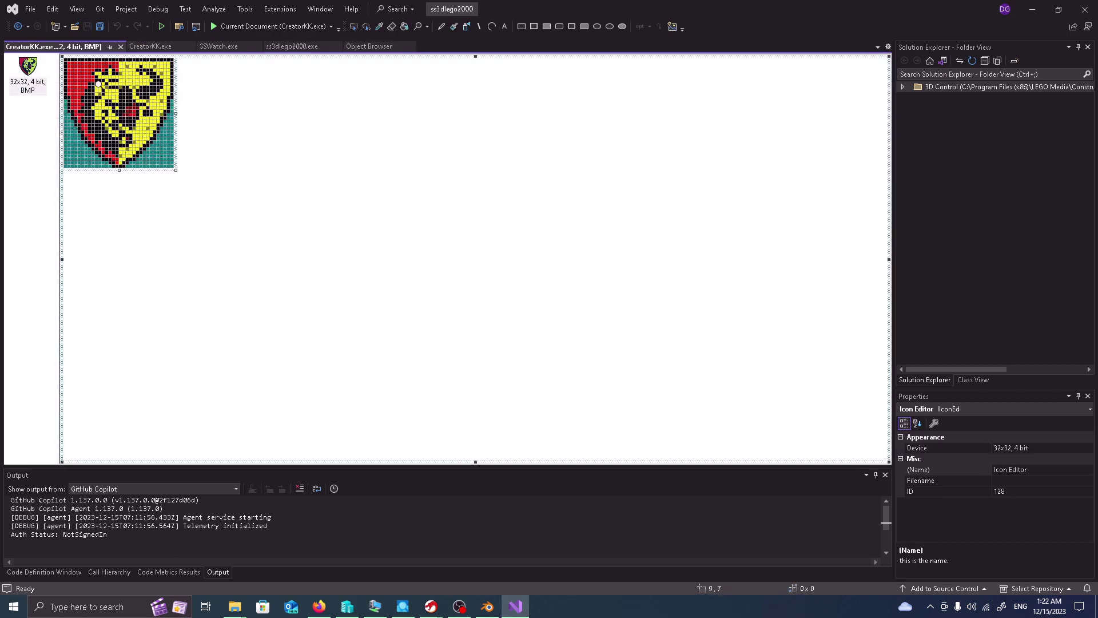
pyautogui.click(120, 46)
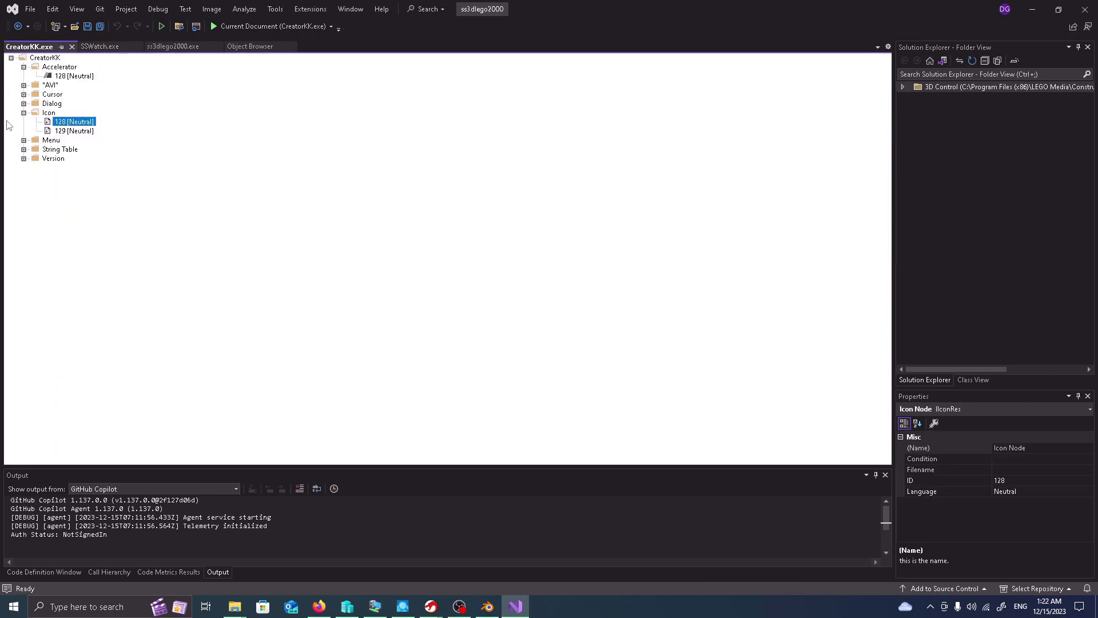
pyautogui.click(23, 113)
# - Expand the Menu group, view menu resource 128 of CreatorKK.exe, and close it
pyautogui.click(23, 121)
pyautogui.click(67, 131)
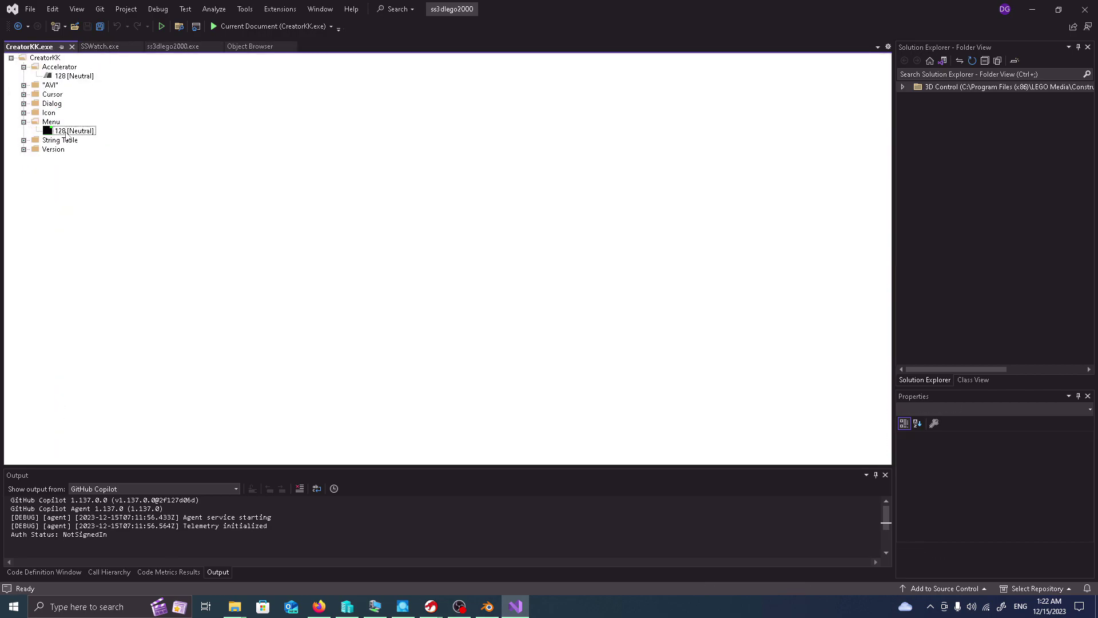
pyautogui.doubleClick(67, 133)
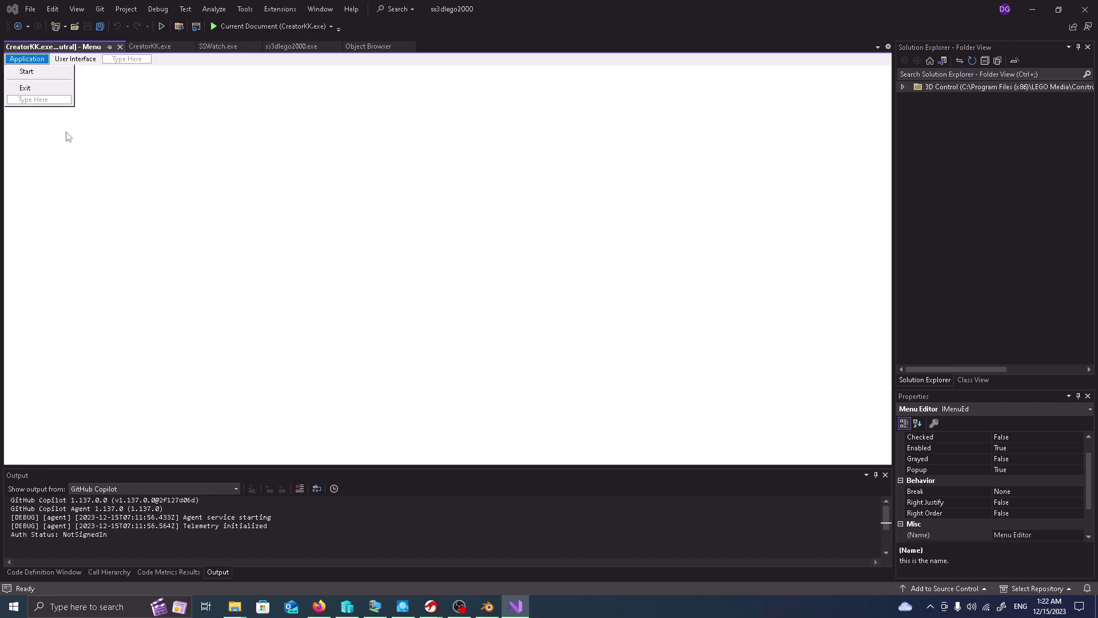
pyautogui.click(121, 46)
# - Expand the String Table group, read through the captions in CreatorKK.exe's string table, and close it
pyautogui.click(24, 140)
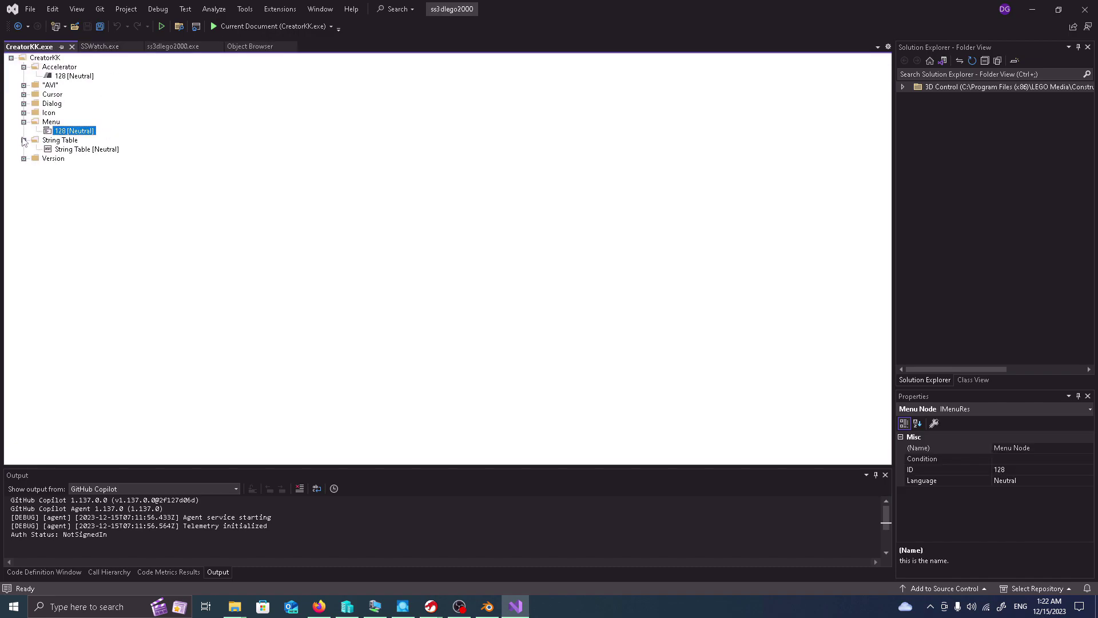
pyautogui.doubleClick(72, 149)
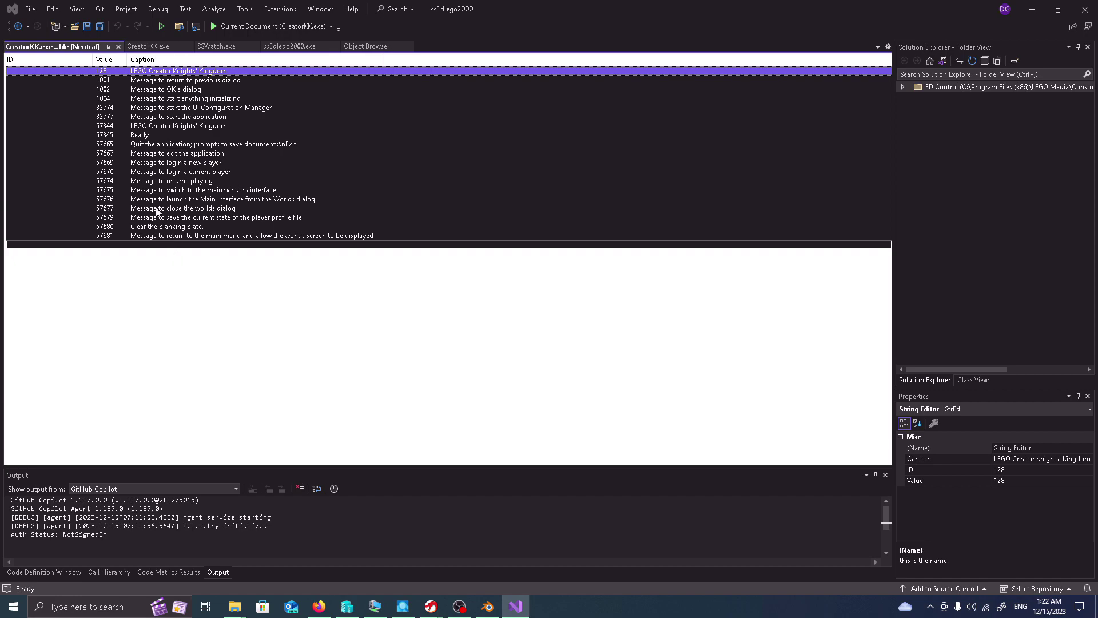
pyautogui.click(118, 47)
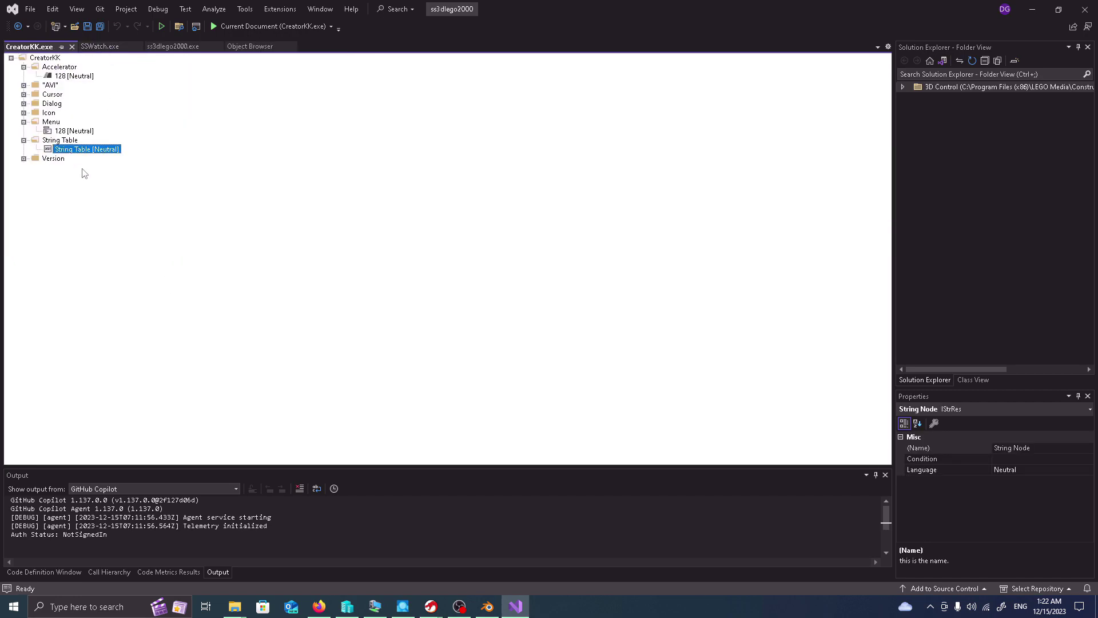
# - Expand the Version group, view version resource 1 of CreatorKK.exe, and close it
pyautogui.click(23, 157)
pyautogui.doubleClick(87, 166)
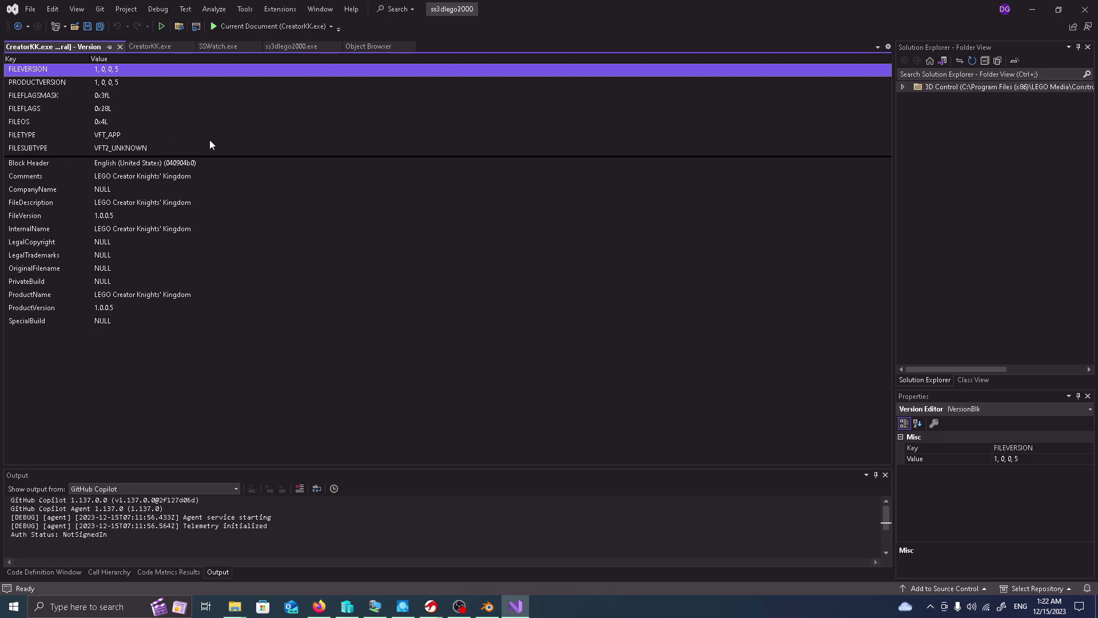
pyautogui.click(119, 50)
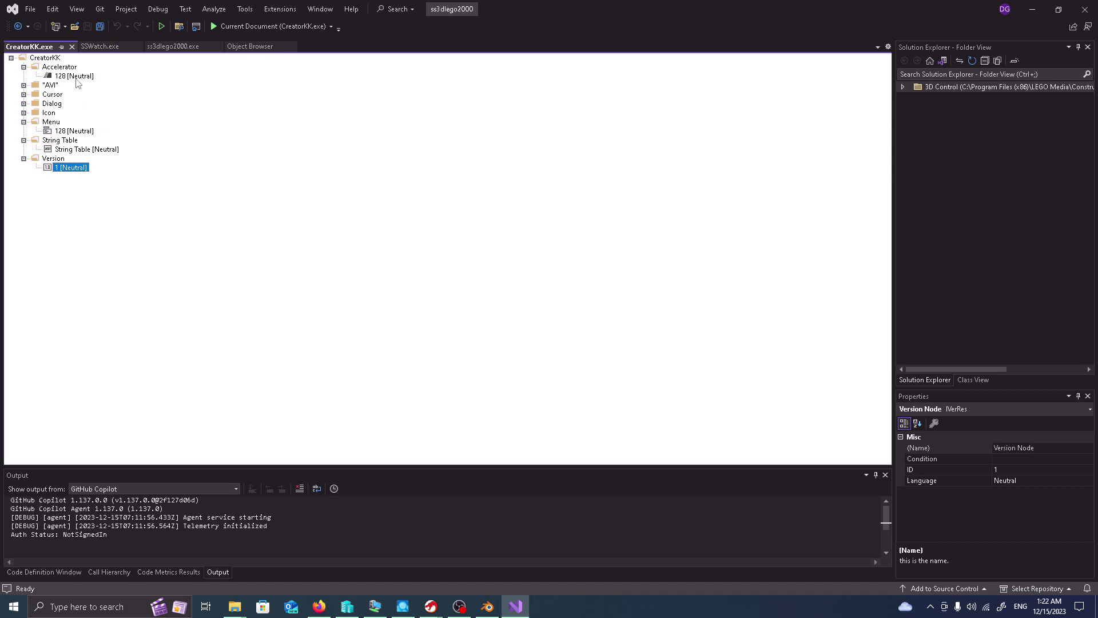
# - Close the CreatorKK.exe, SSWatch.exe and ss3dlego2000.exe resource views and minimize Visual Studio
pyautogui.click(72, 47)
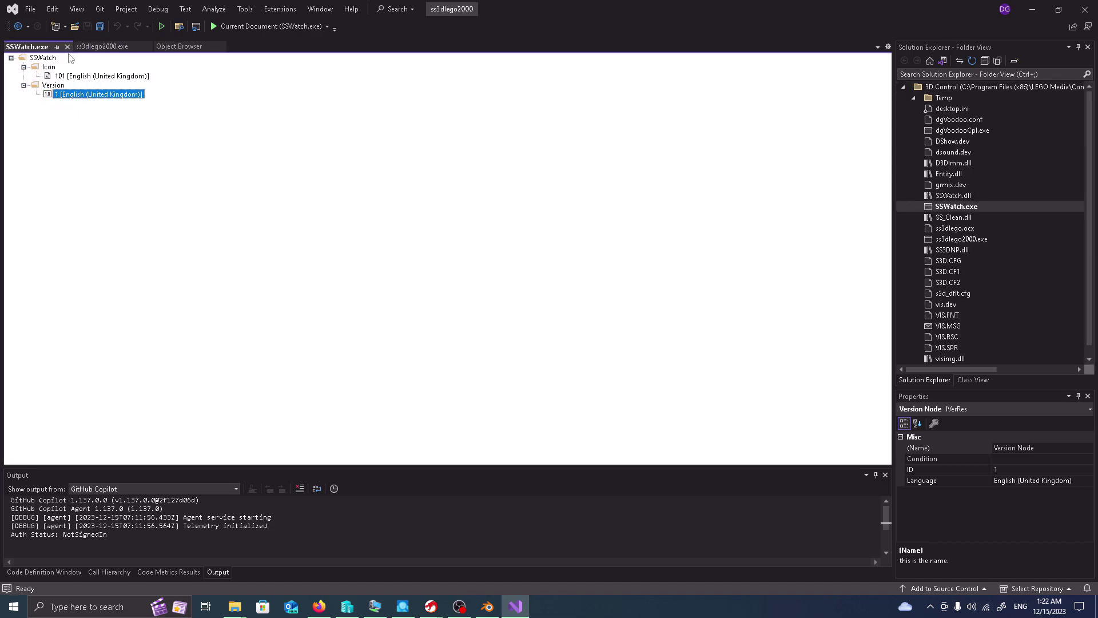
pyautogui.click(68, 46)
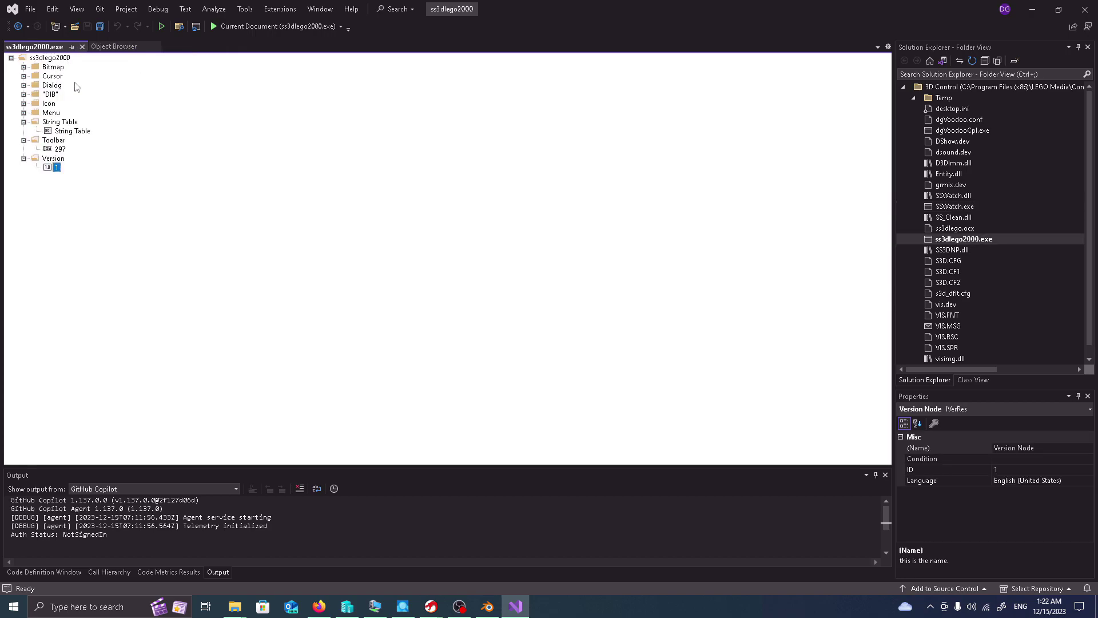
pyautogui.click(82, 47)
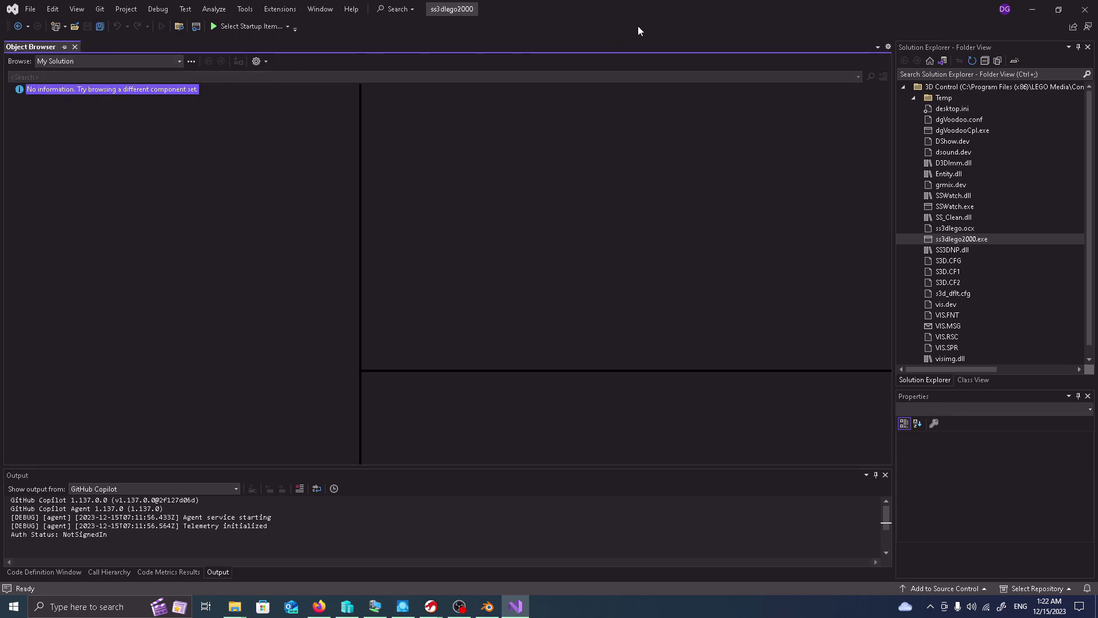
pyautogui.click(1032, 9)
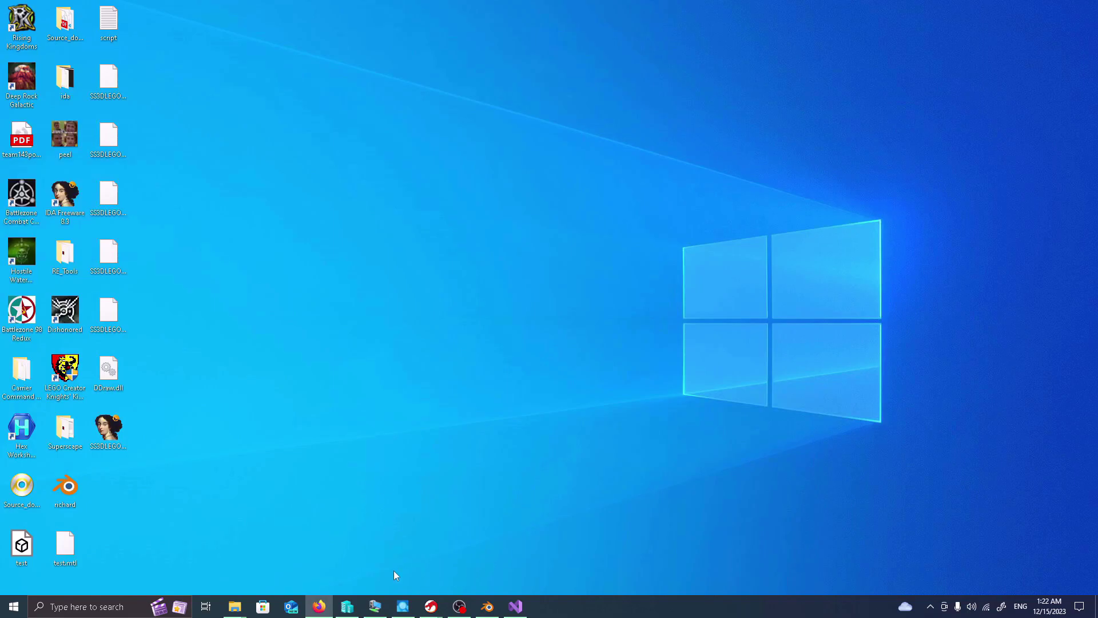
# - Switch to the File Explorer window showing the game's Temp folder and return to the LEGO Creator Knights Kingdom folder
pyautogui.moveTo(235, 606)
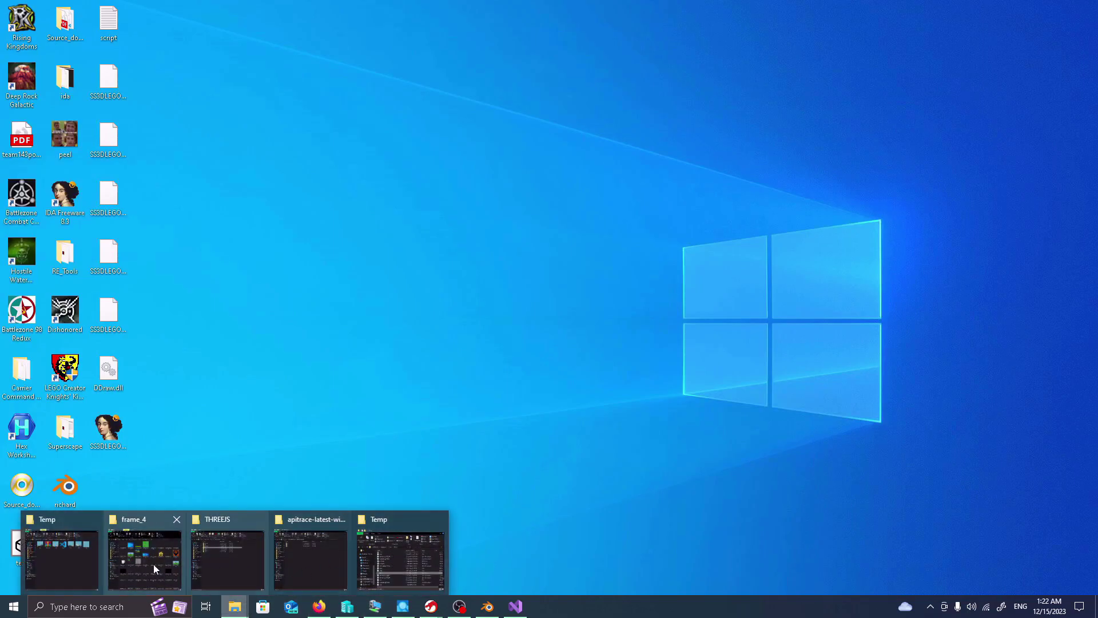
pyautogui.moveTo(323, 555)
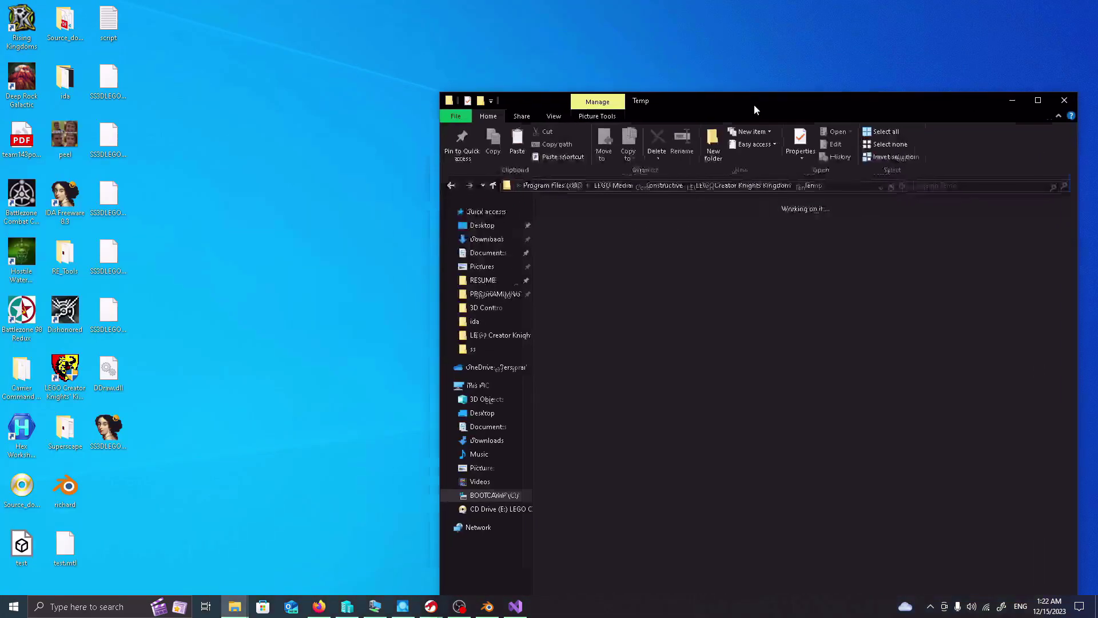
pyautogui.click(460, 175)
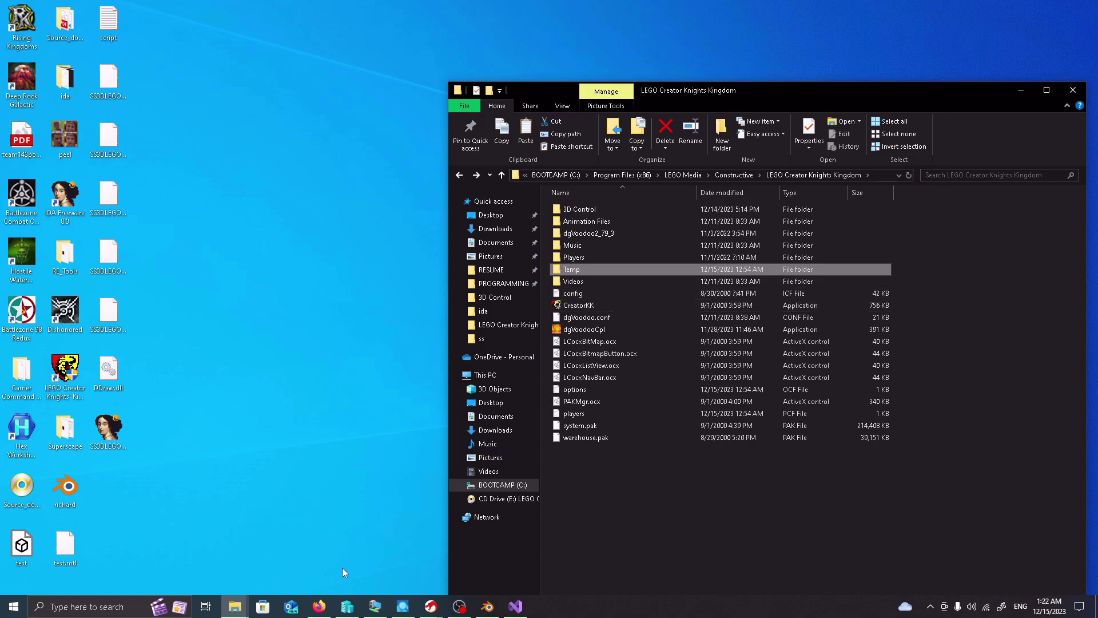
# - Switch to the WIN32 virtual machine, open its Superscape\VRT folder, and place the machine's window beside the game folder
pyautogui.click(381, 612)
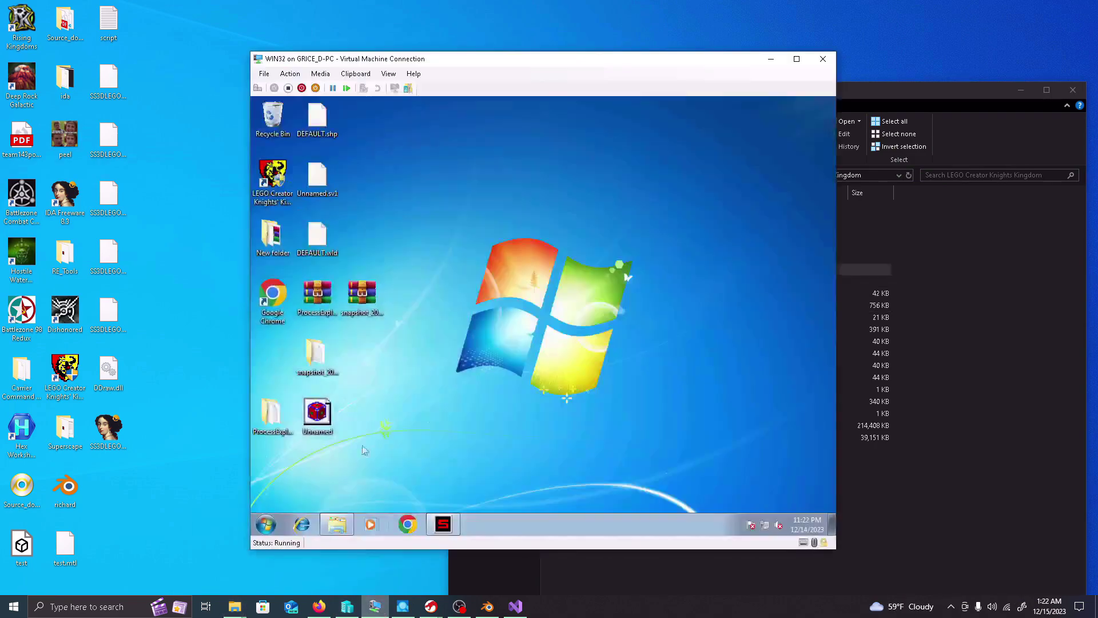
pyautogui.click(337, 524)
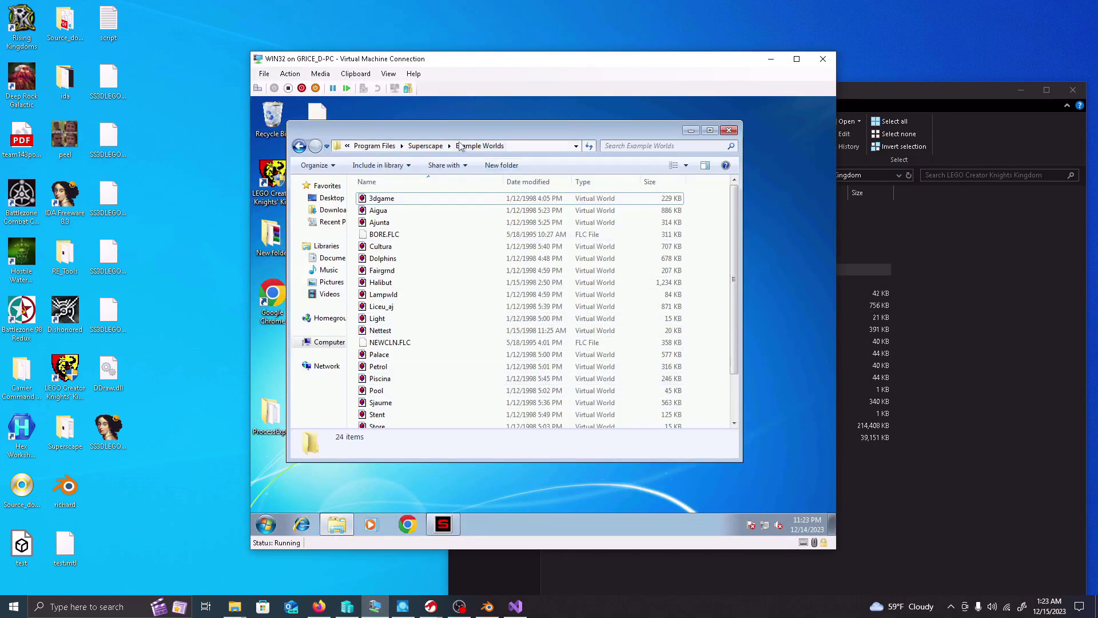
pyautogui.click(424, 146)
pyautogui.doubleClick(376, 258)
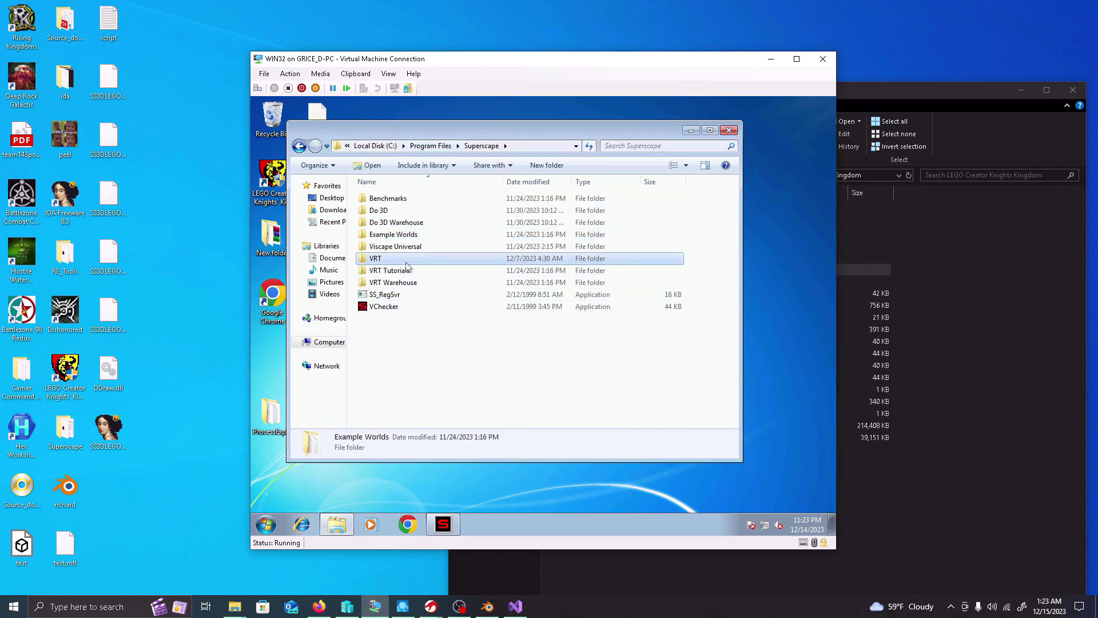
pyautogui.scroll(-9, 497, 270)
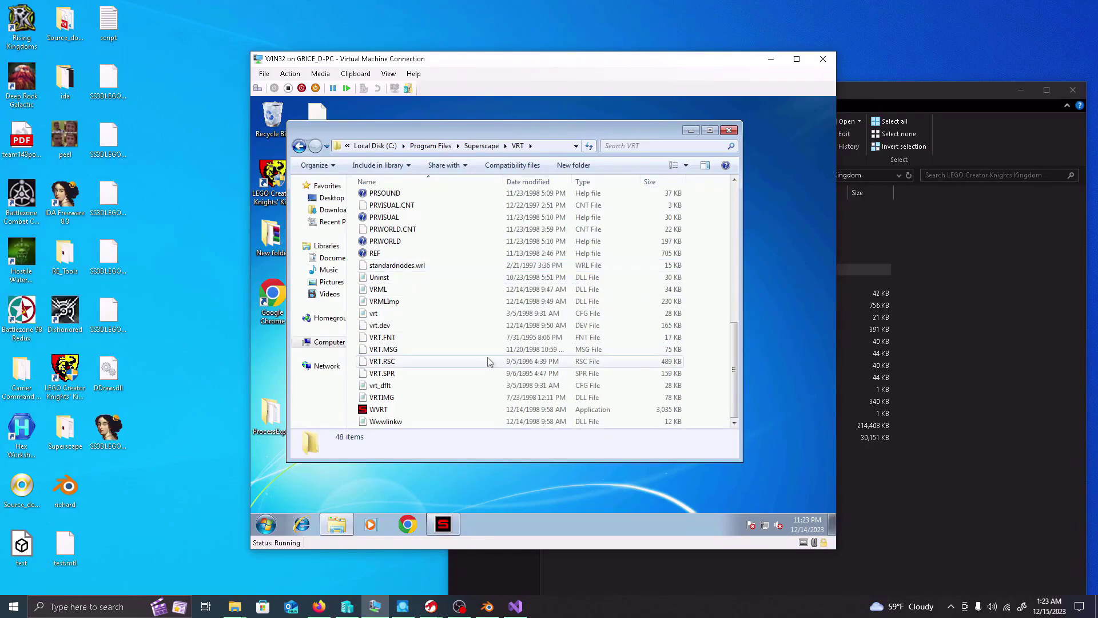
pyautogui.moveTo(527, 66); pyautogui.dragTo(286, 40)
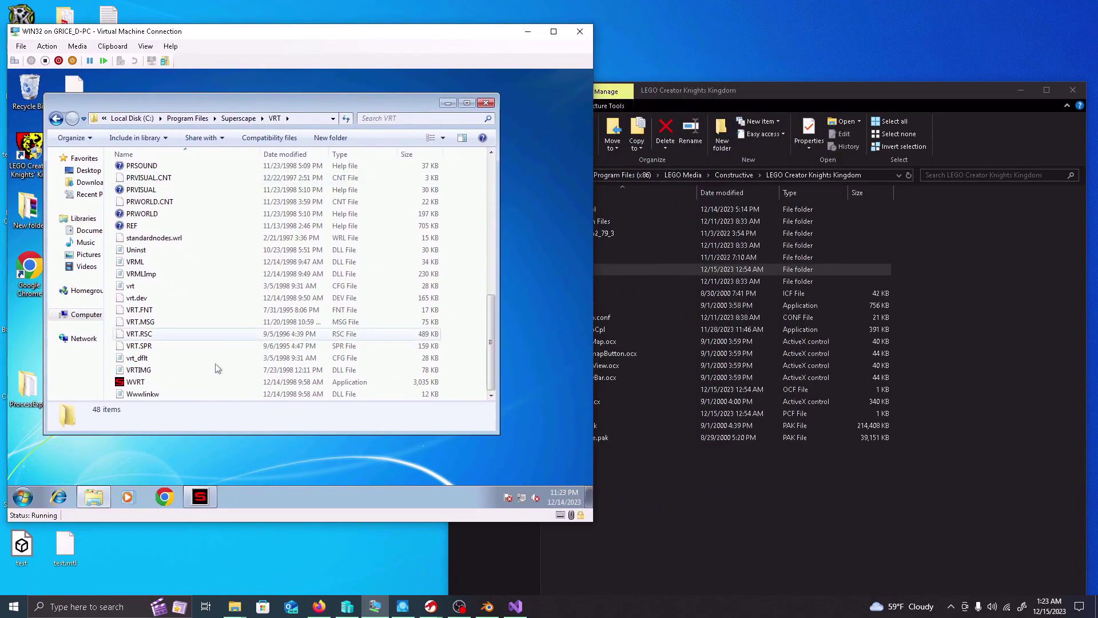
# - Compare the WVRT application in the VRT folder with ss3dlego2000 in the game's 3D Control folder
pyautogui.click(174, 384)
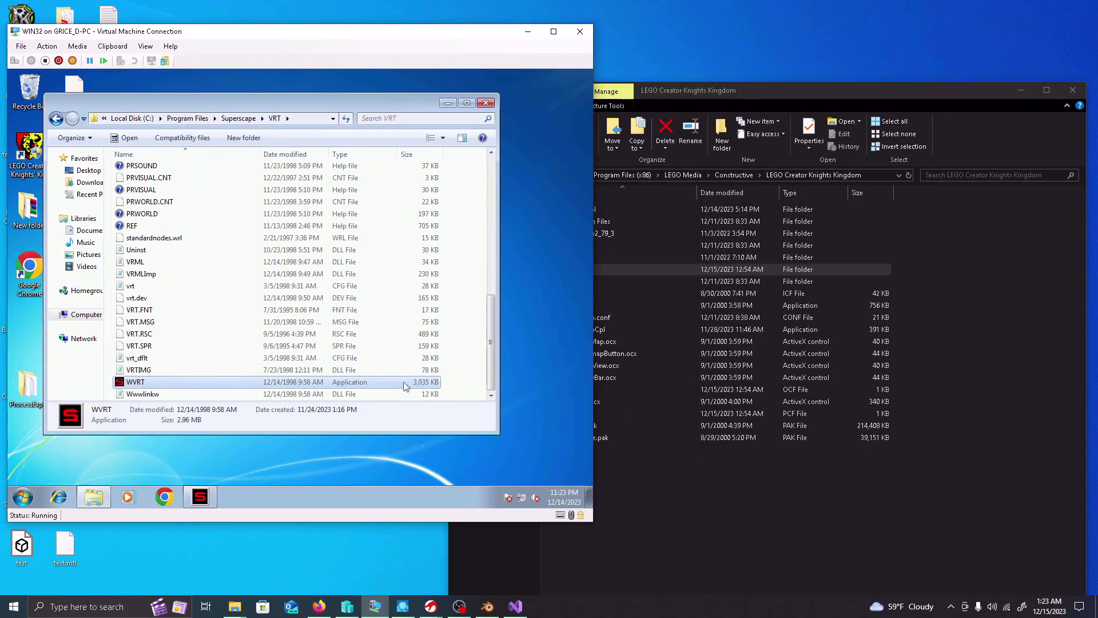
pyautogui.click(718, 485)
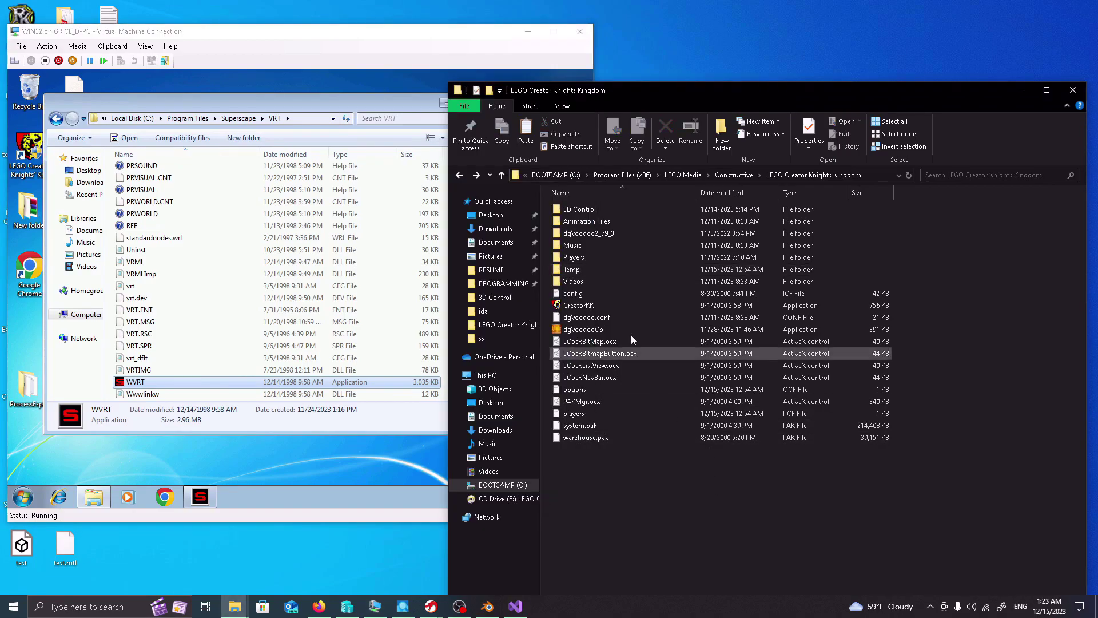
pyautogui.doubleClick(608, 209)
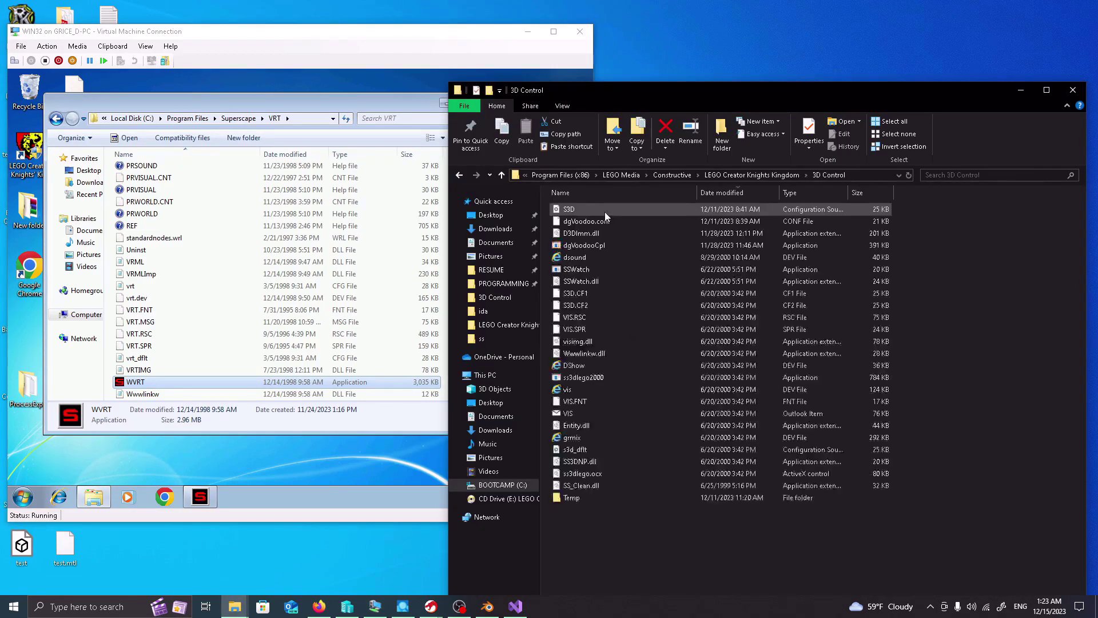
pyautogui.click(620, 378)
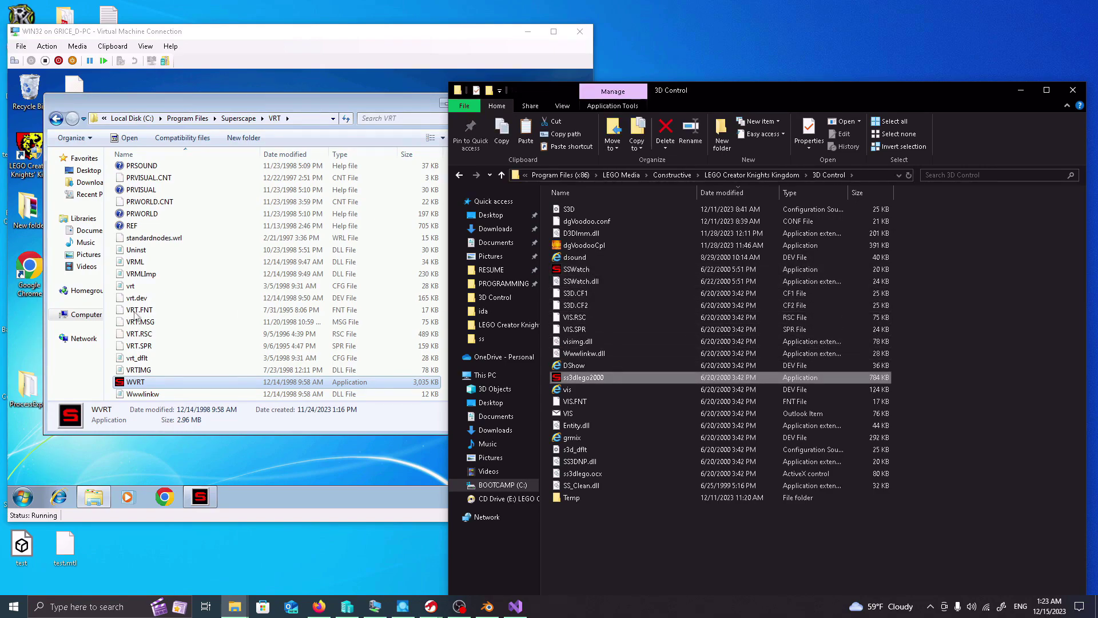
pyautogui.click(94, 375)
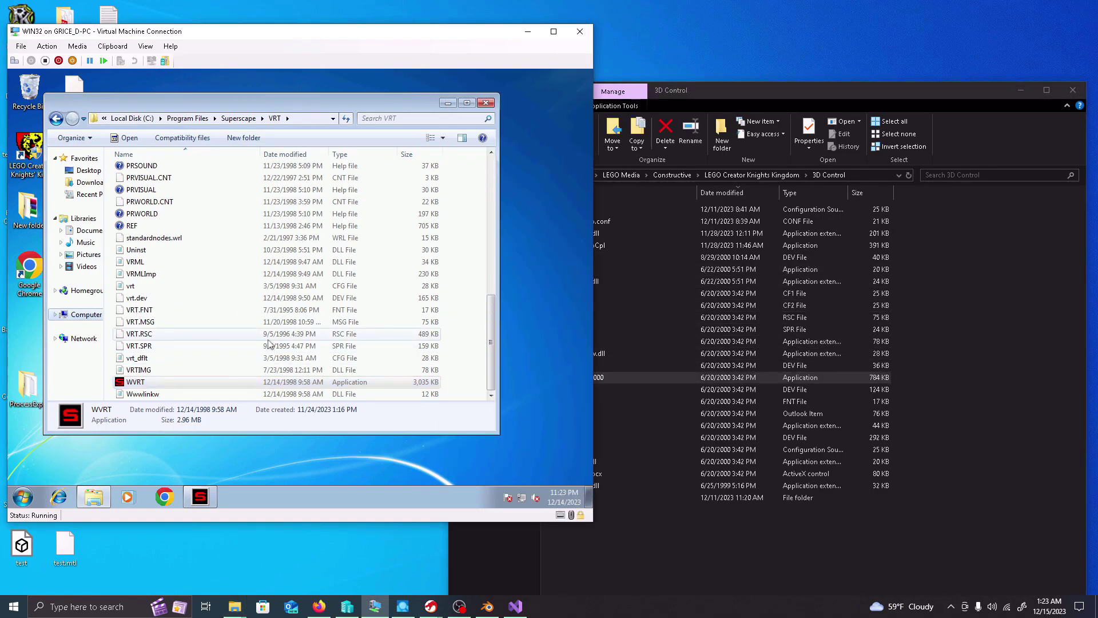
# - Go back to the LEGO Creator Knights Kingdom folder and compare CreatorKK with the WVRT application
pyautogui.click(954, 467)
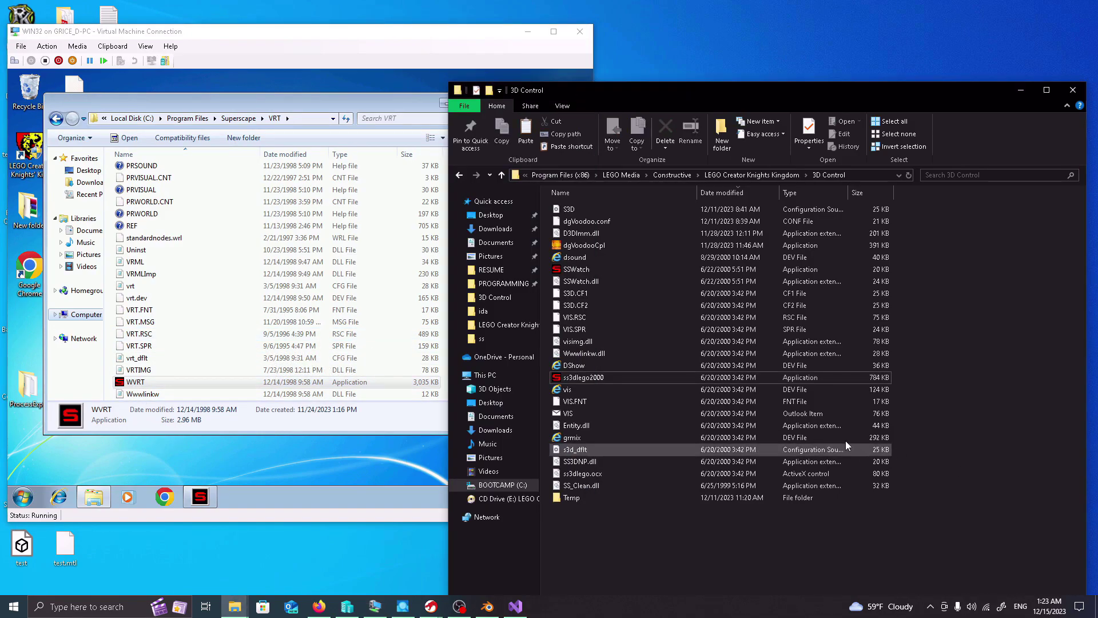
pyautogui.click(459, 176)
pyautogui.click(592, 304)
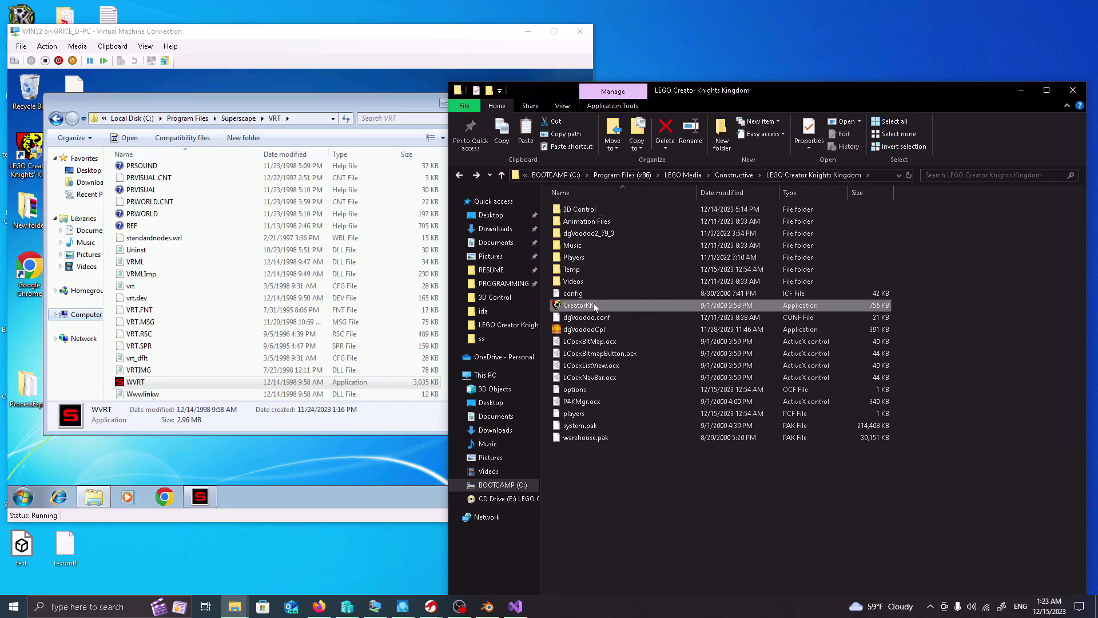
pyautogui.click(140, 382)
pyautogui.click(651, 305)
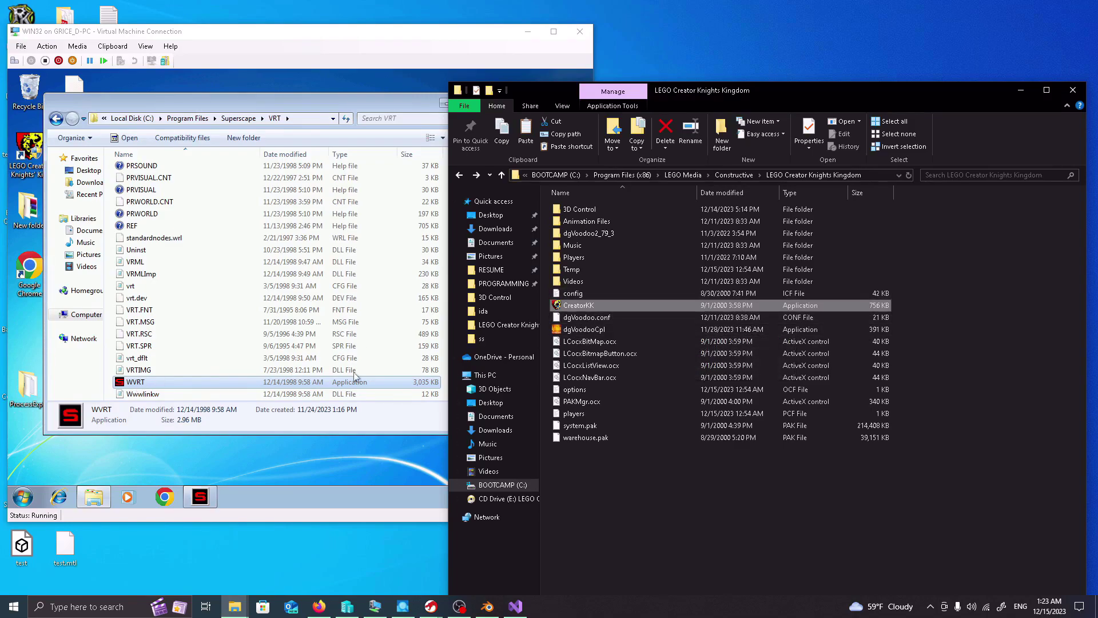
pyautogui.click(160, 380)
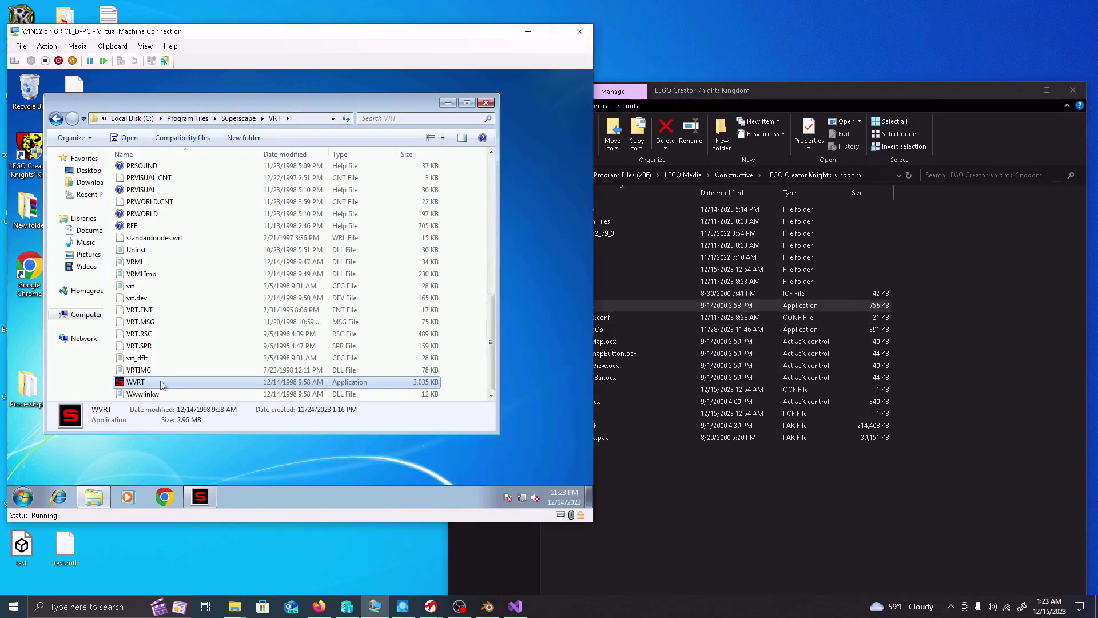
# - Look through the VRT folder's file list and check it against CreatorKK in the game folder
pyautogui.scroll(7, 271, 307)
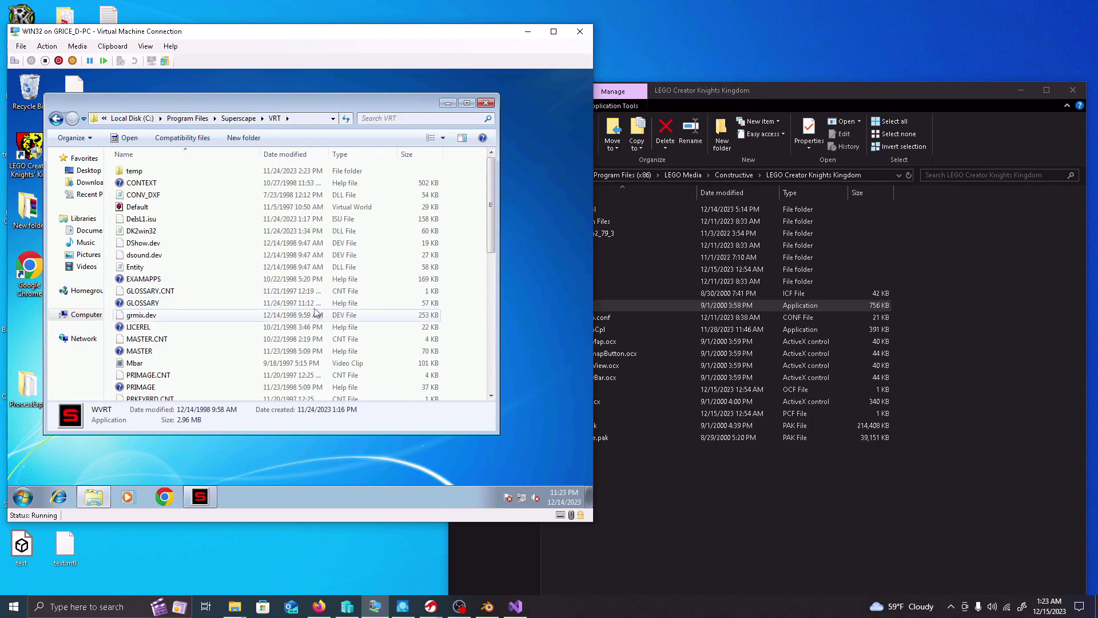
pyautogui.click(932, 360)
pyautogui.click(584, 308)
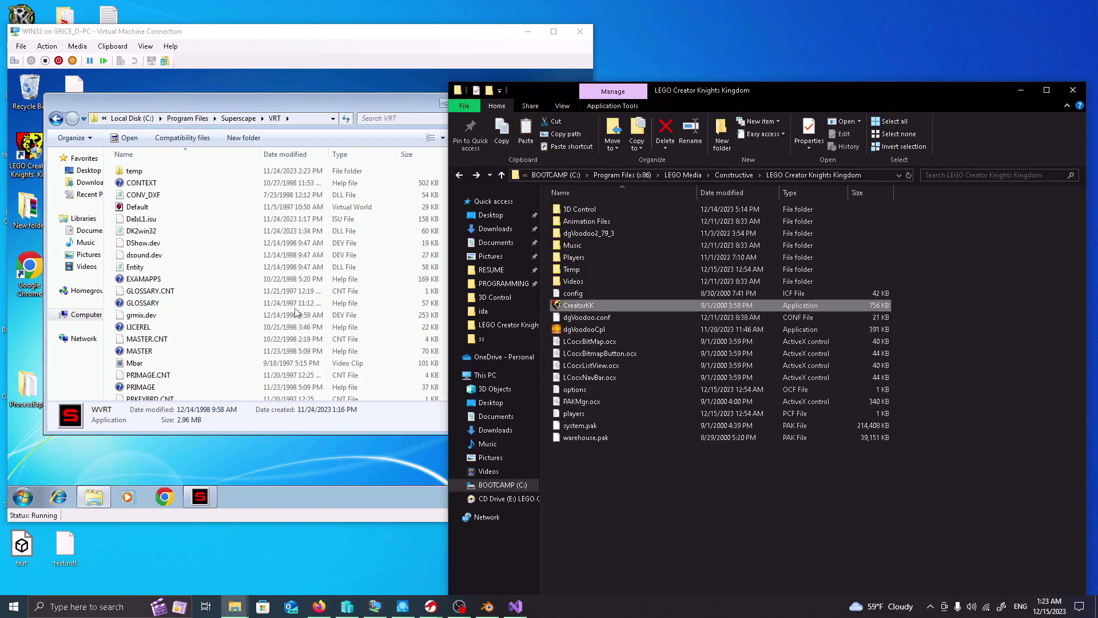
pyautogui.click(251, 360)
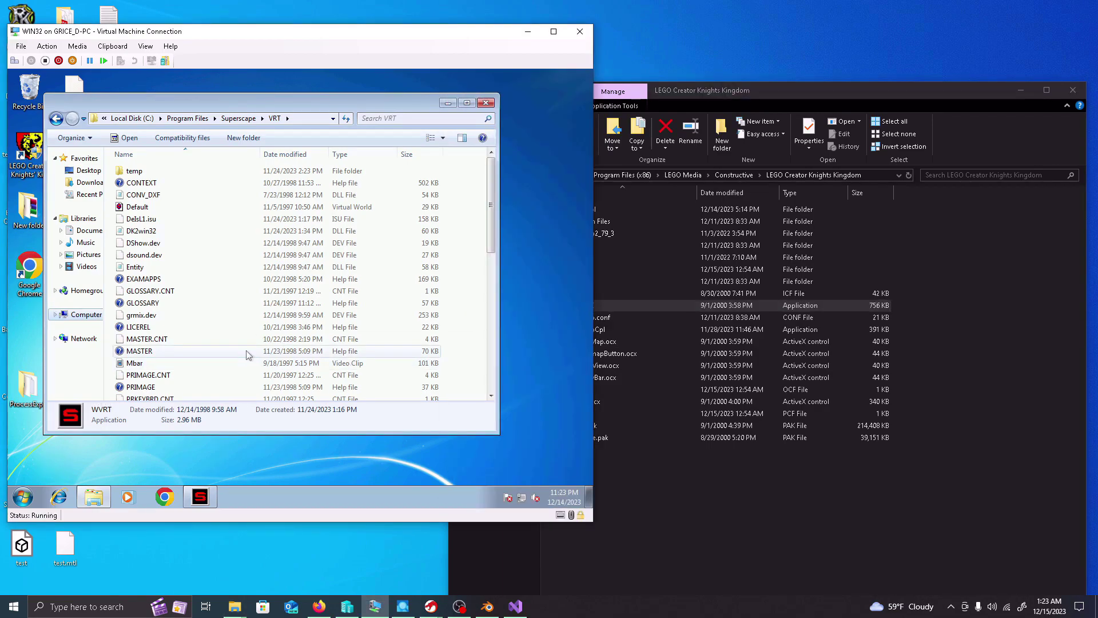
pyautogui.moveTo(493, 237); pyautogui.dragTo(495, 391)
pyautogui.click(1059, 381)
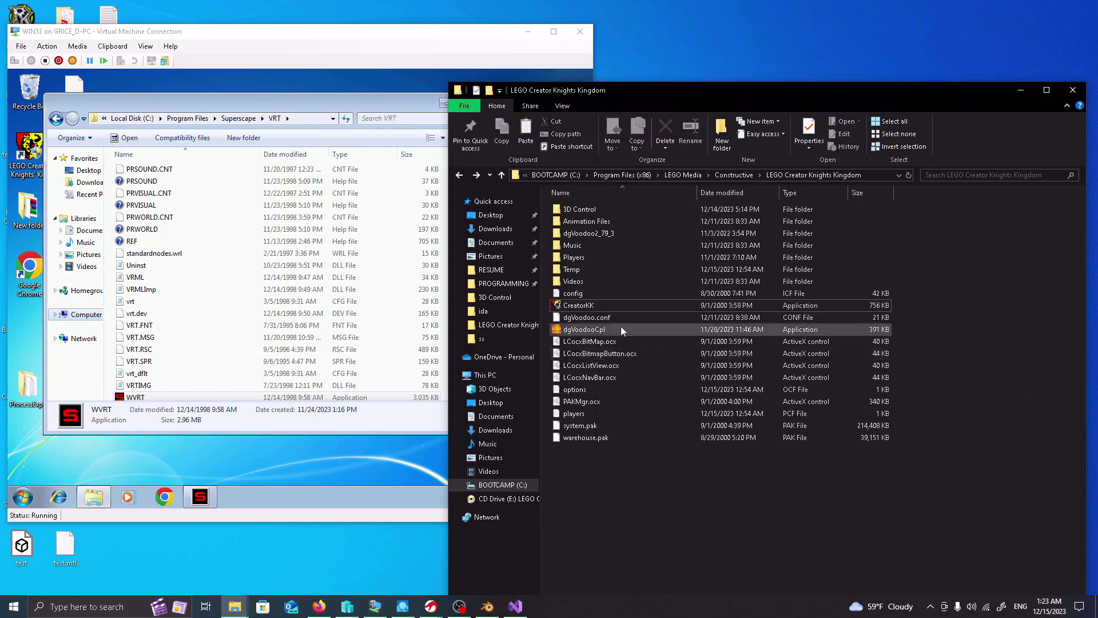
pyautogui.click(579, 309)
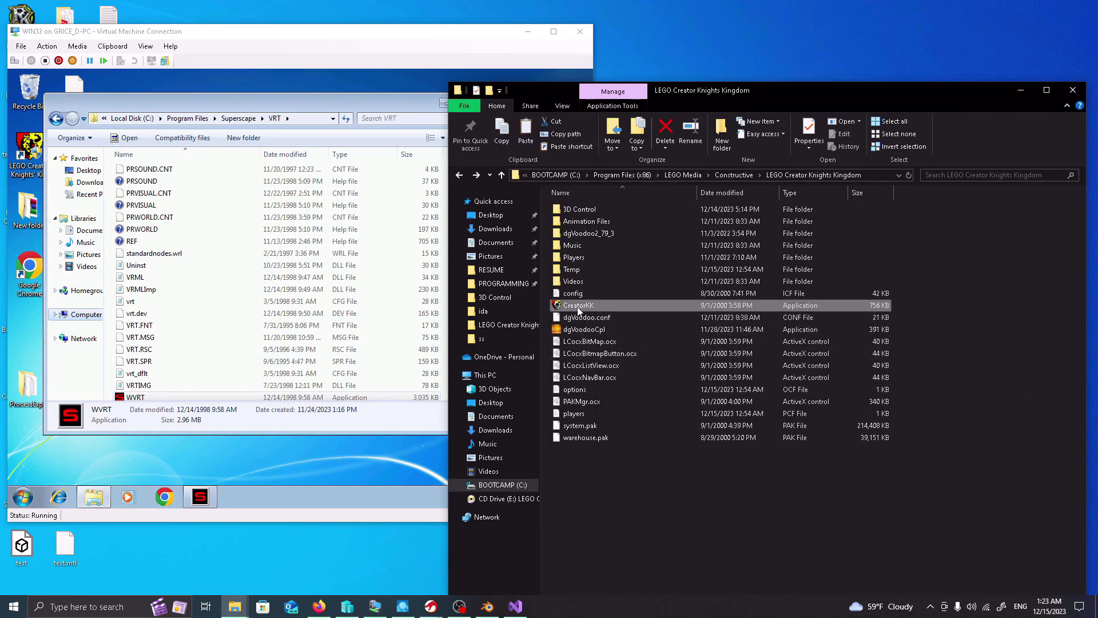
# - Select WVRT again and compare it with ss3dlego2000 in the reopened 3D Control folder, leaving the WVRT file name unedited
pyautogui.click(152, 362)
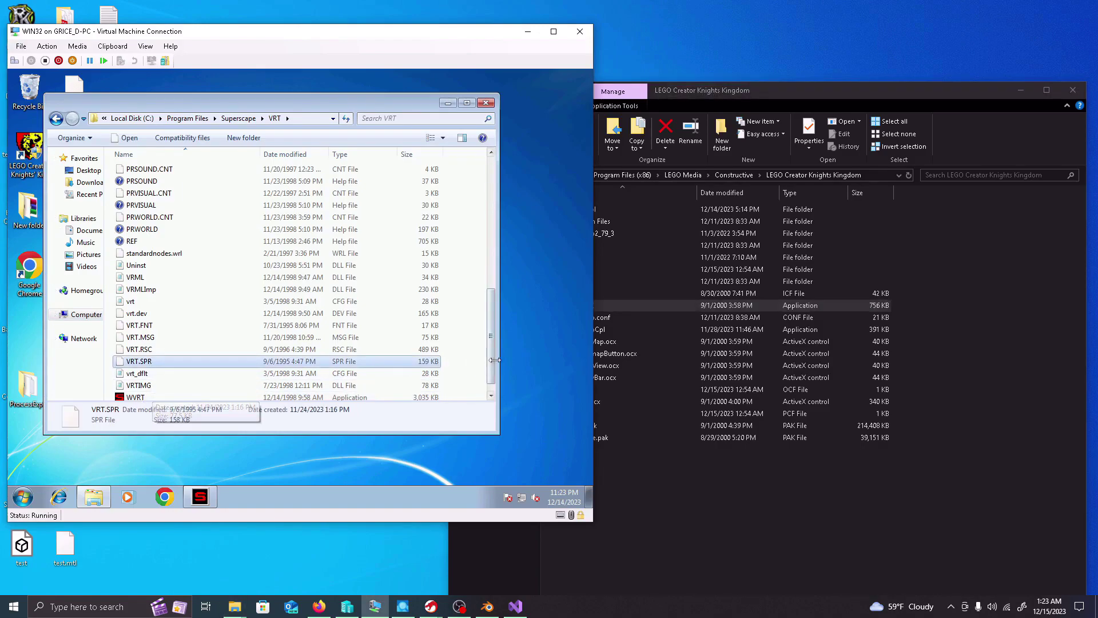
pyautogui.click(490, 395)
pyautogui.click(147, 381)
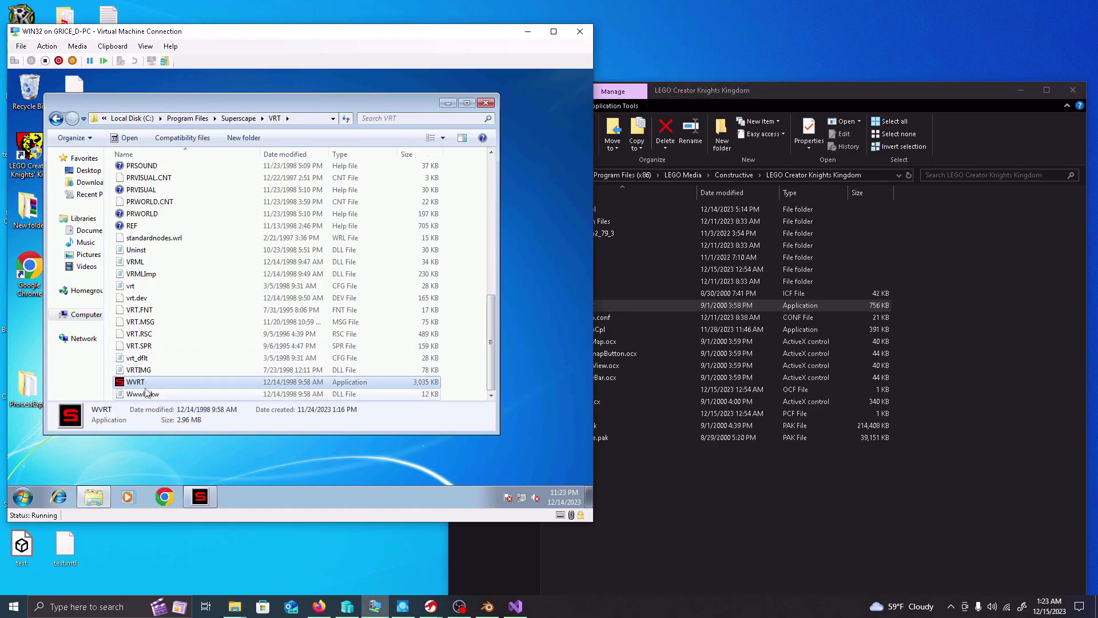
pyautogui.click(980, 342)
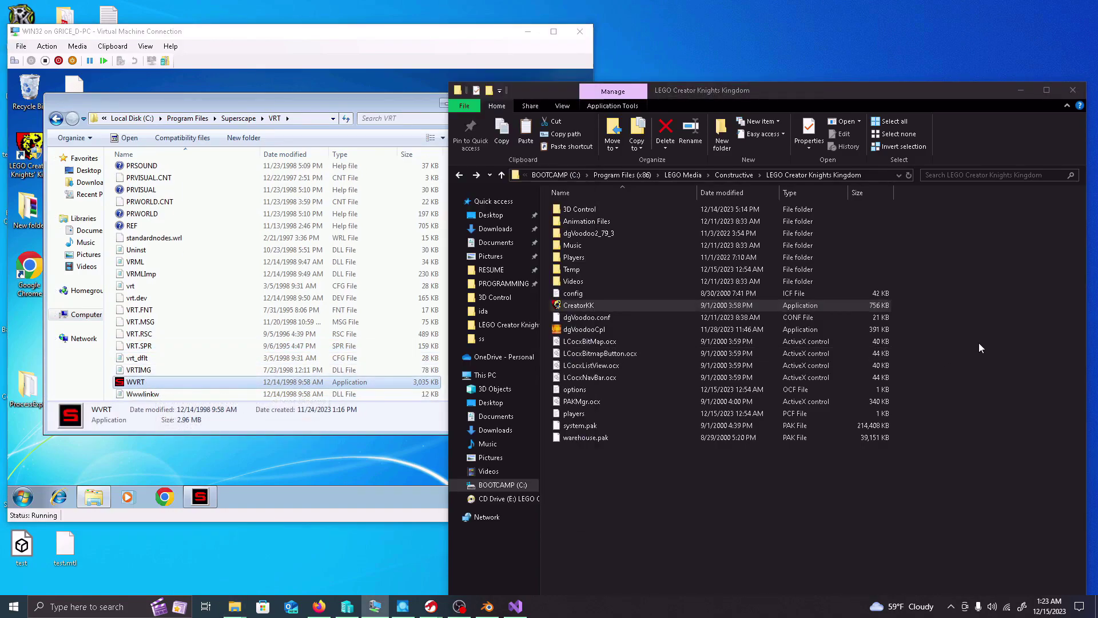
pyautogui.doubleClick(588, 210)
pyautogui.click(603, 379)
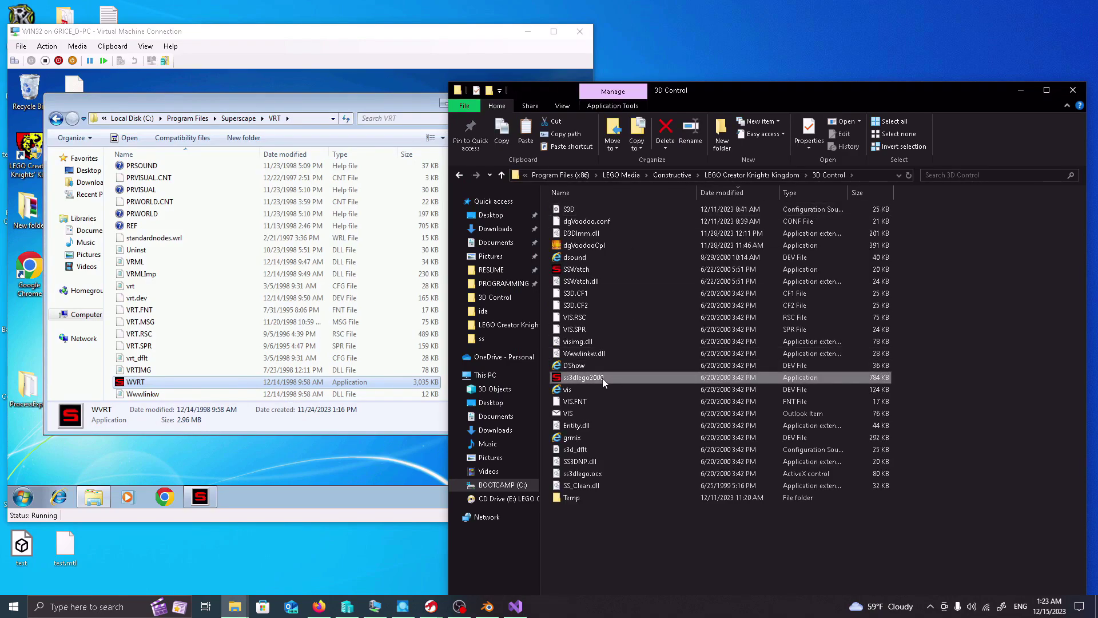
pyautogui.click(629, 379)
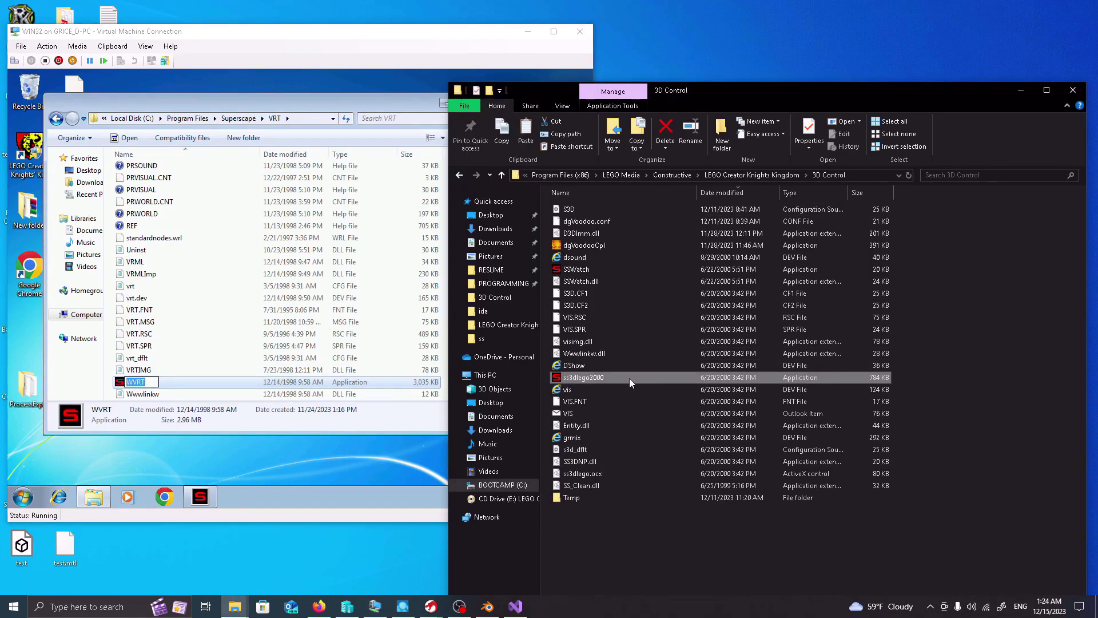
pyautogui.click(69, 368)
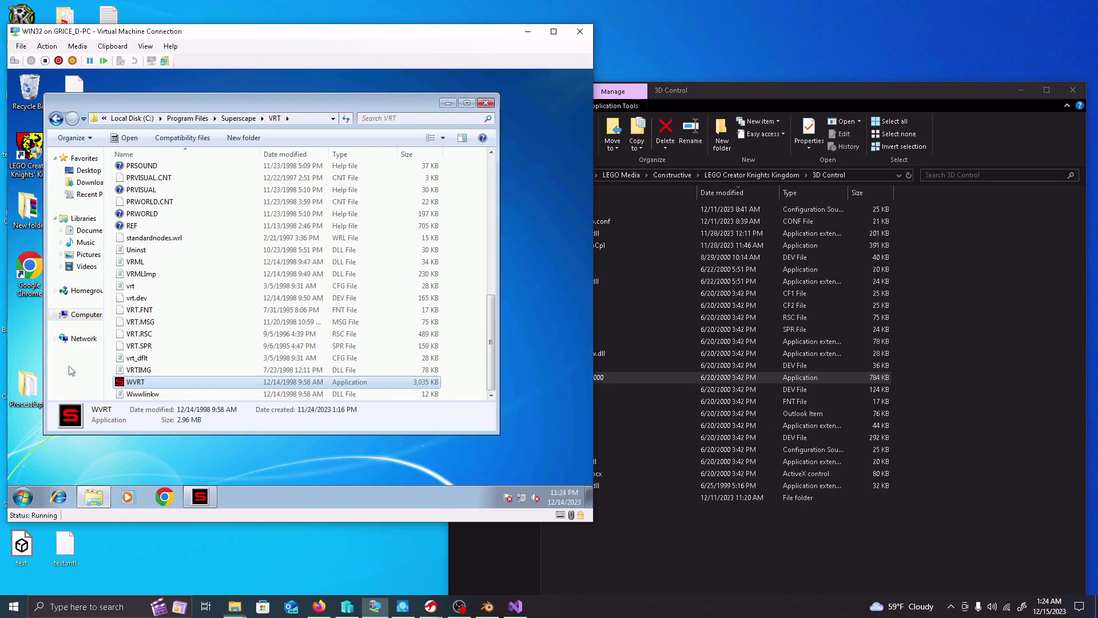
# - Check VRT.MSG, VRT.RSC and VRT.SPR in the VRT folder, and select the files from vrt through vrt_dflt
pyautogui.click(172, 322)
pyautogui.click(169, 333)
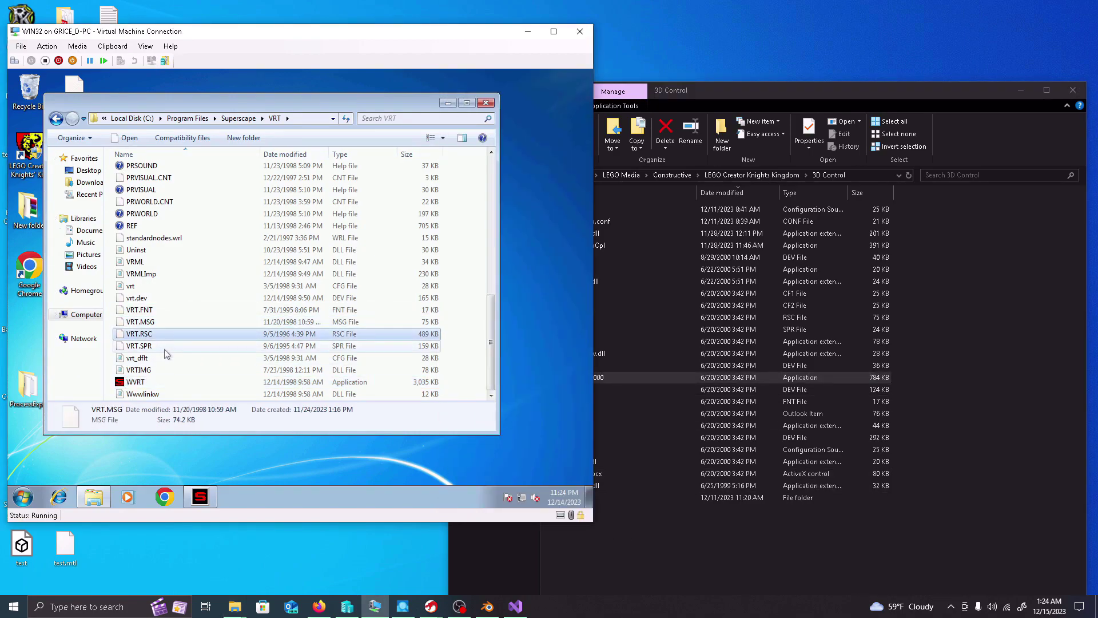
pyautogui.click(165, 347)
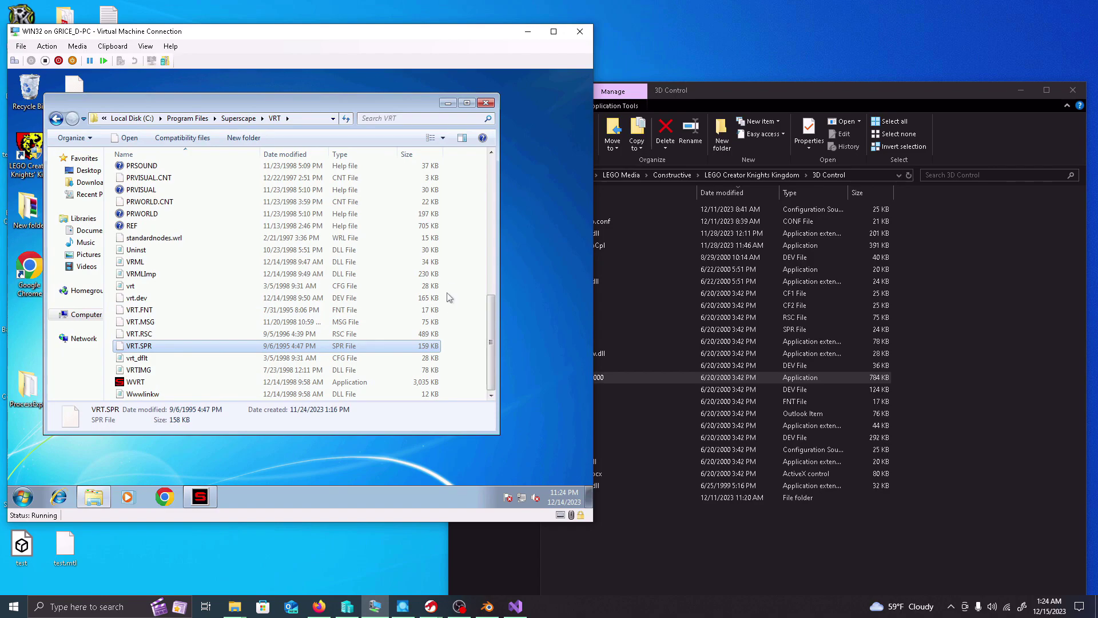
pyautogui.moveTo(466, 280); pyautogui.dragTo(203, 373)
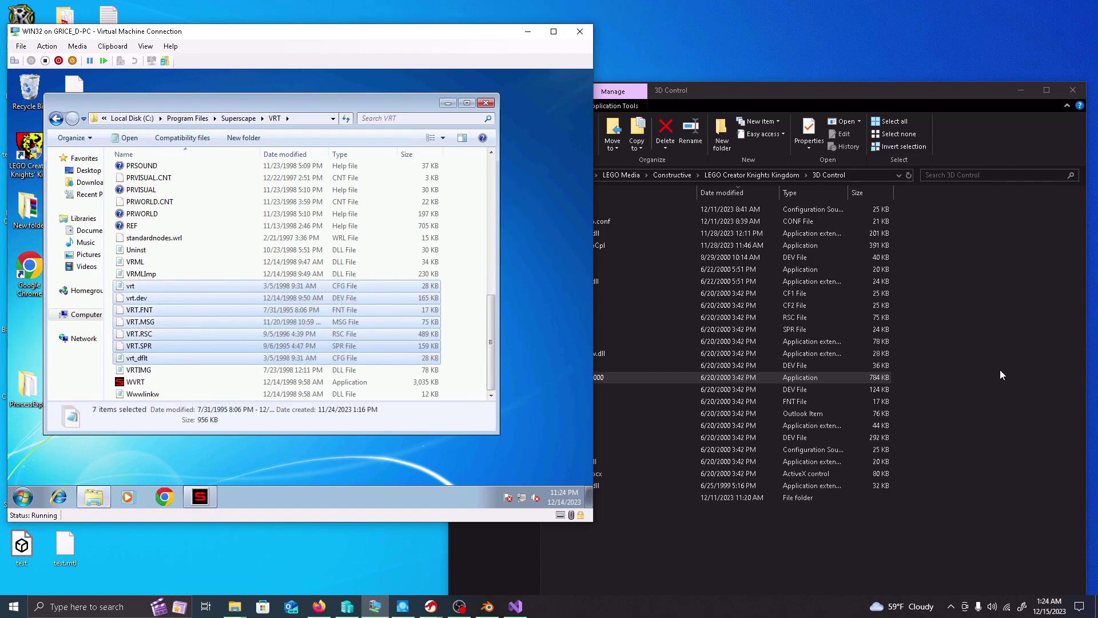
# - Check the VIS files in the 3D Control folder and compare the VIS message file with VRT.MSG in the VRT folder
pyautogui.click(999, 371)
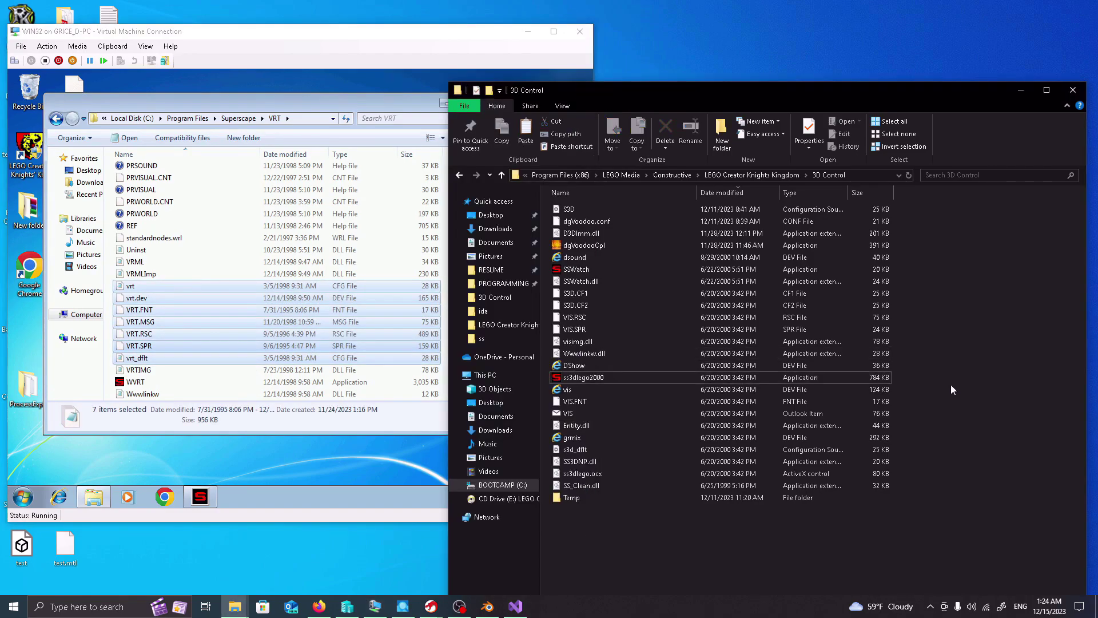
pyautogui.click(879, 403)
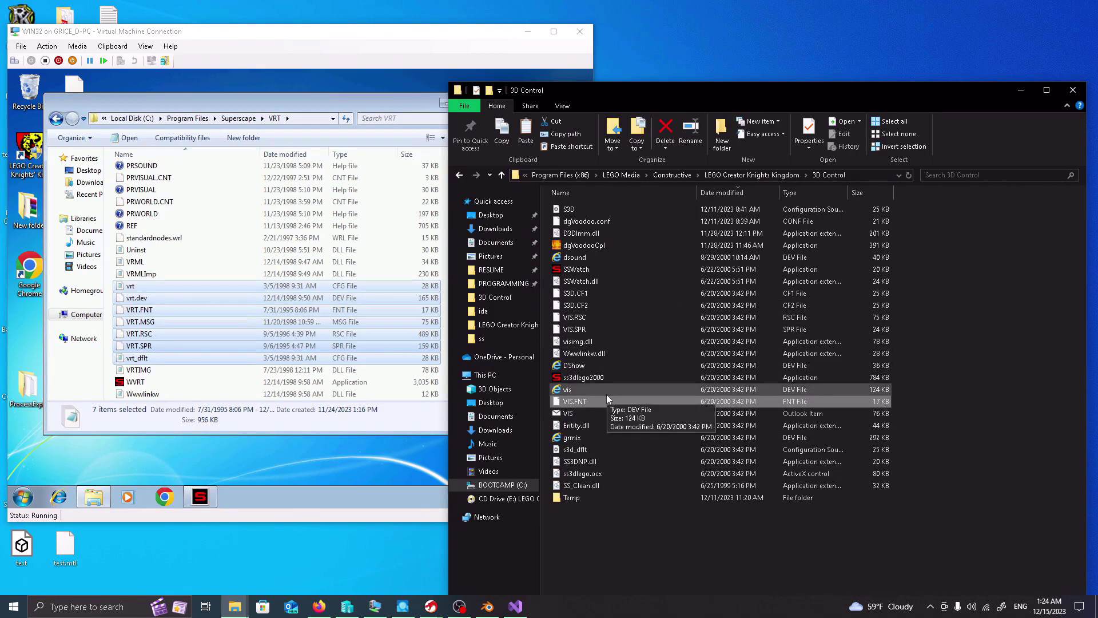
pyautogui.click(596, 411)
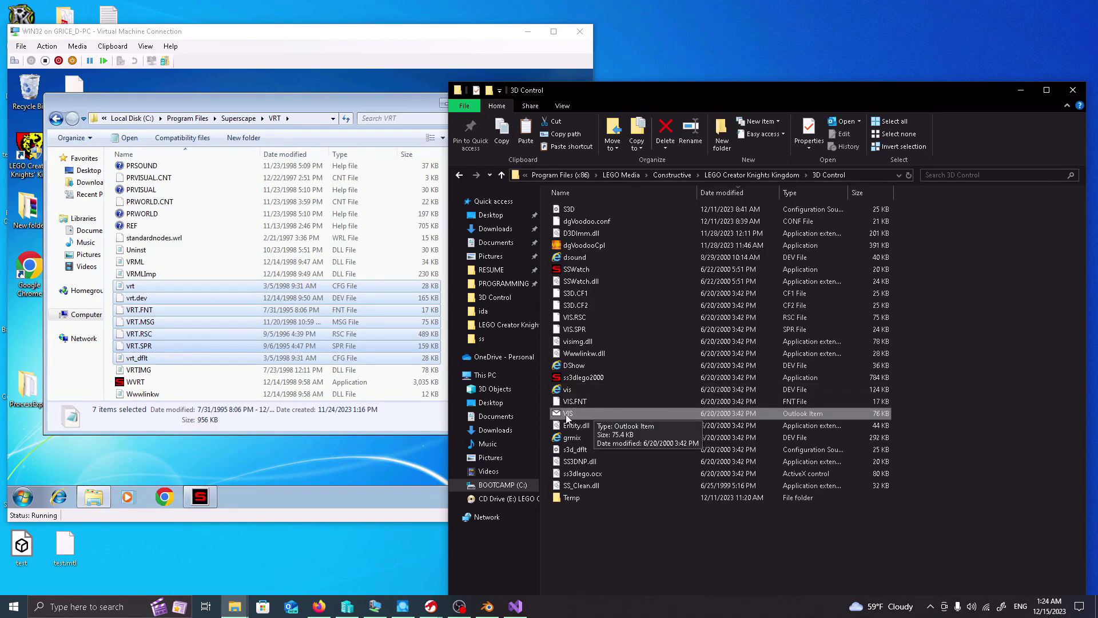
pyautogui.click(251, 321)
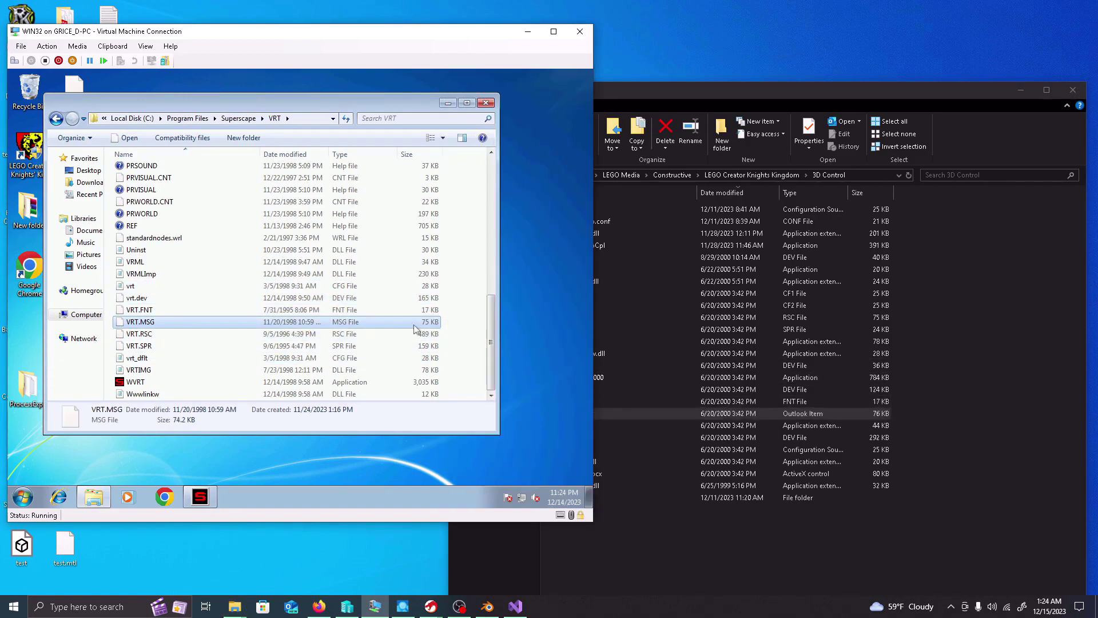
pyautogui.click(914, 434)
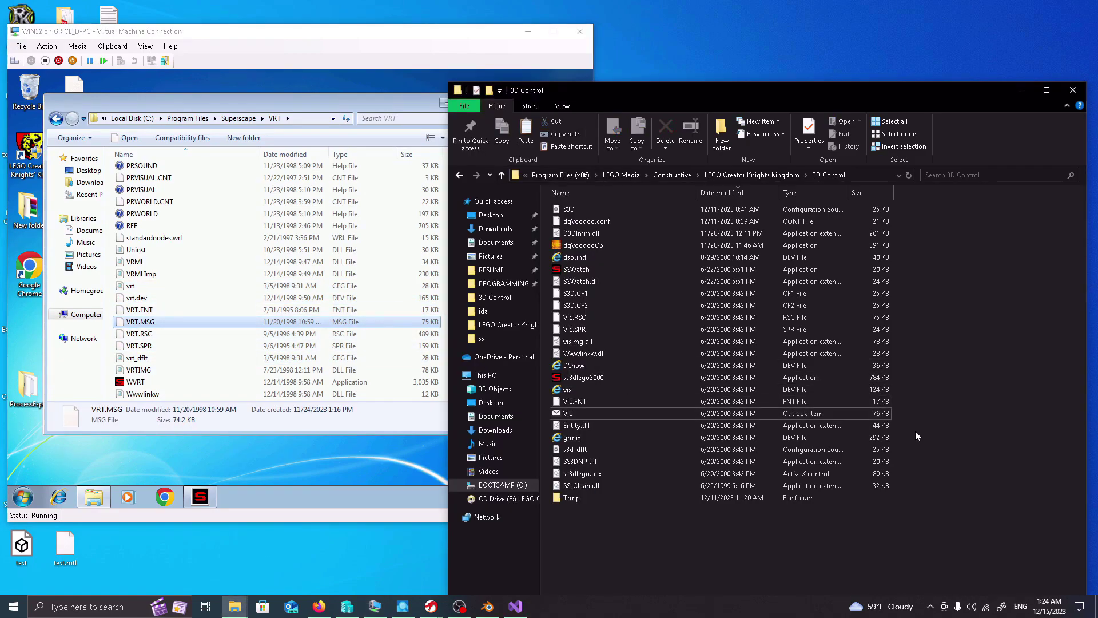
# - Compare VIS.RSC in the 3D Control folder with VRT.RSC in the VRT folder
pyautogui.click(590, 319)
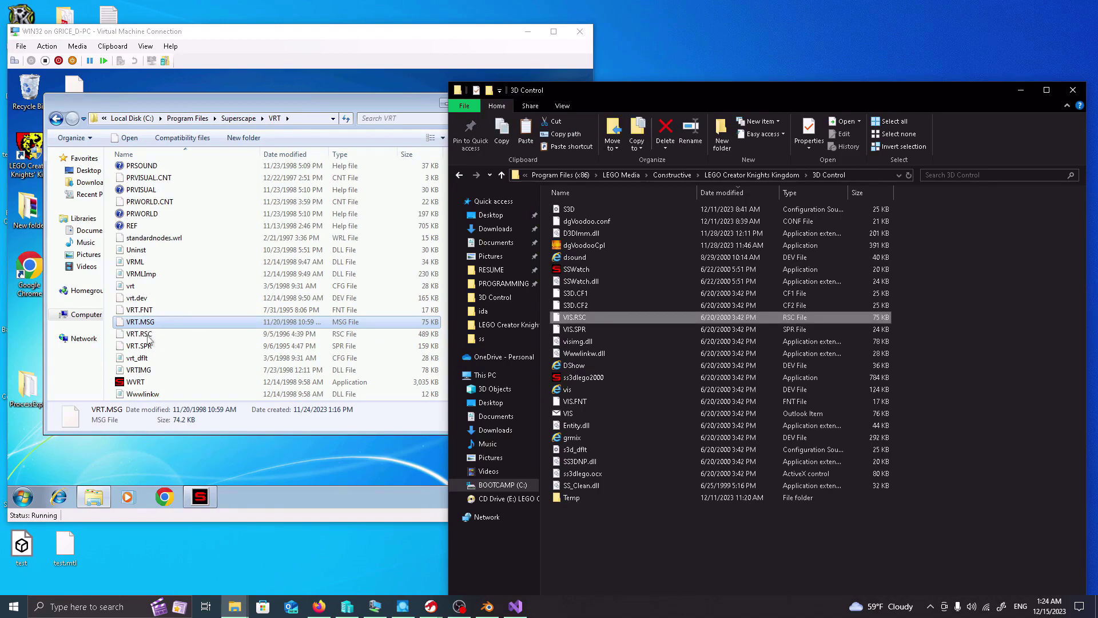
pyautogui.click(149, 338)
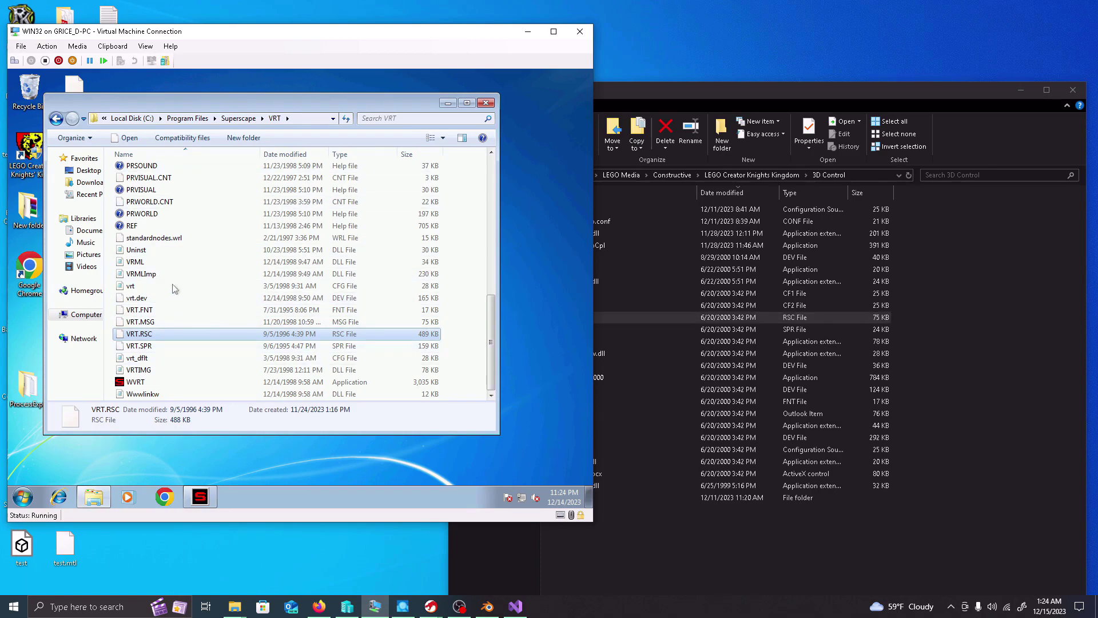
pyautogui.click(931, 344)
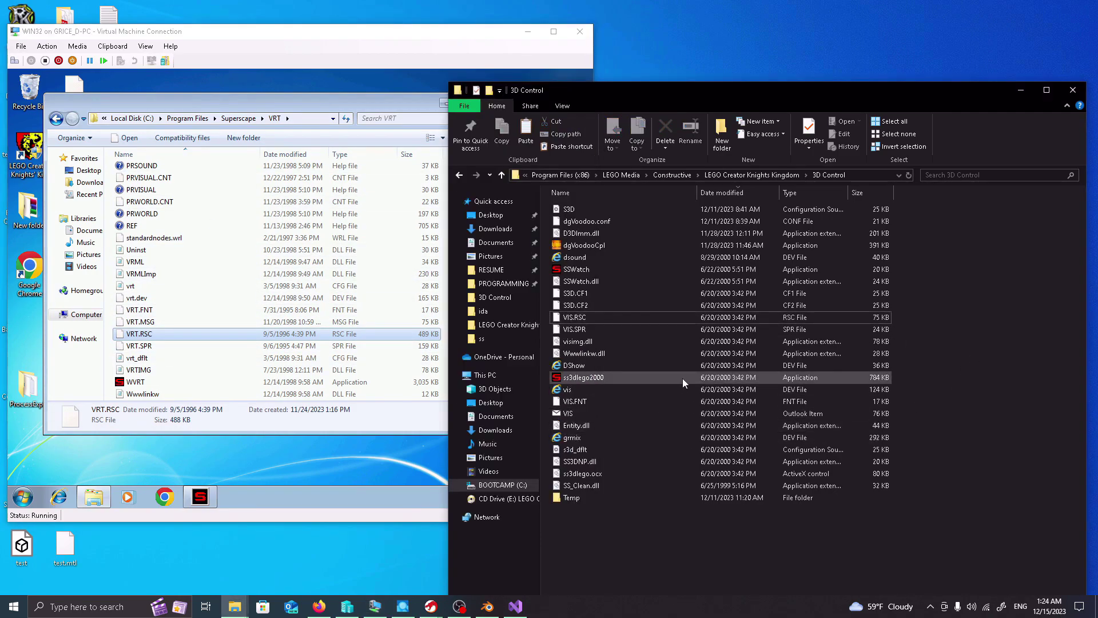
# - Find the Entity DLL in the VRT folder and compare it with Entity.dll in 3D Control
pyautogui.click(612, 424)
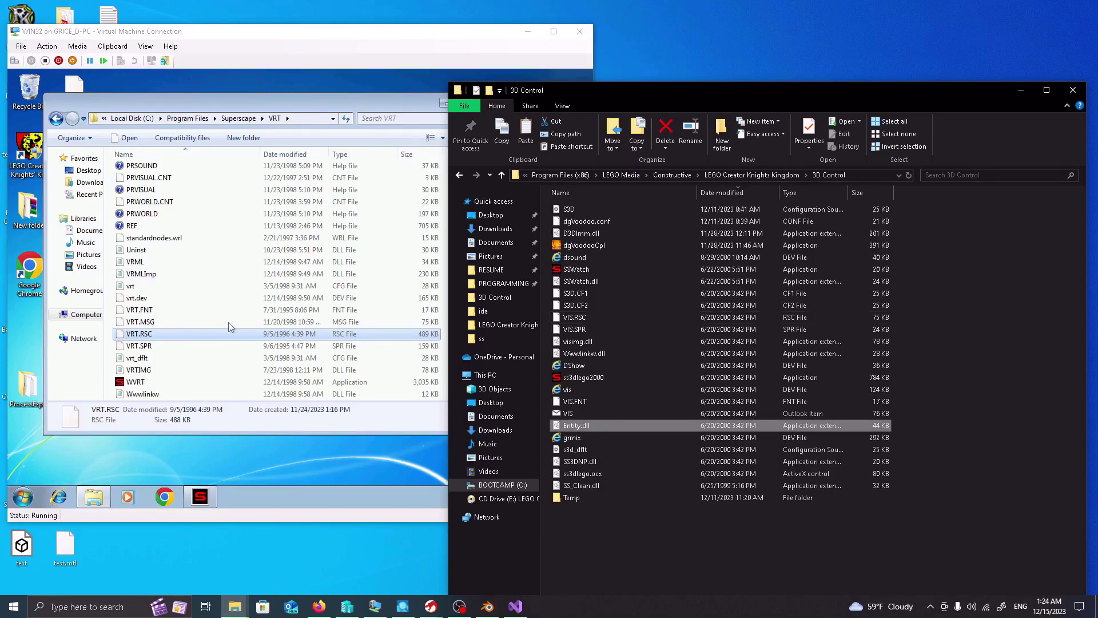
pyautogui.click(192, 250)
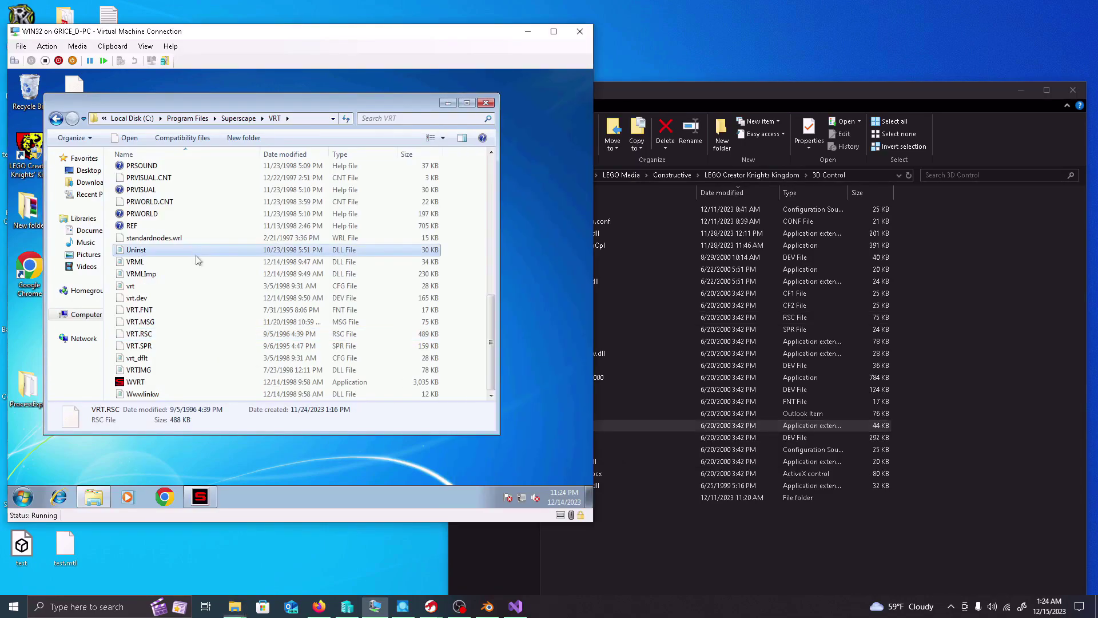
pyautogui.scroll(10, 207, 289)
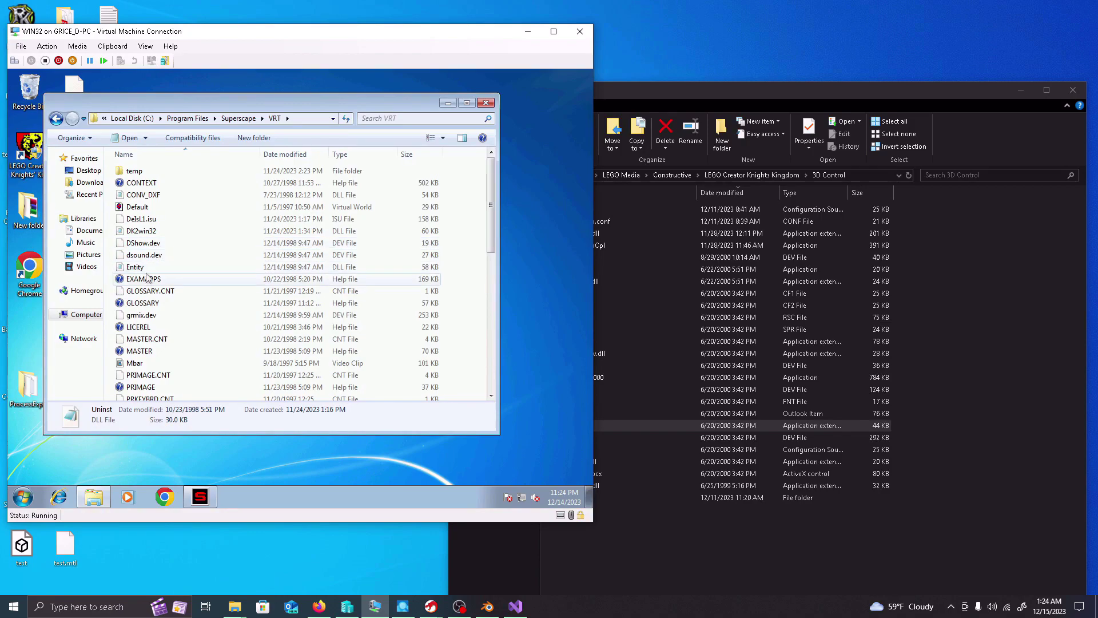
pyautogui.click(171, 266)
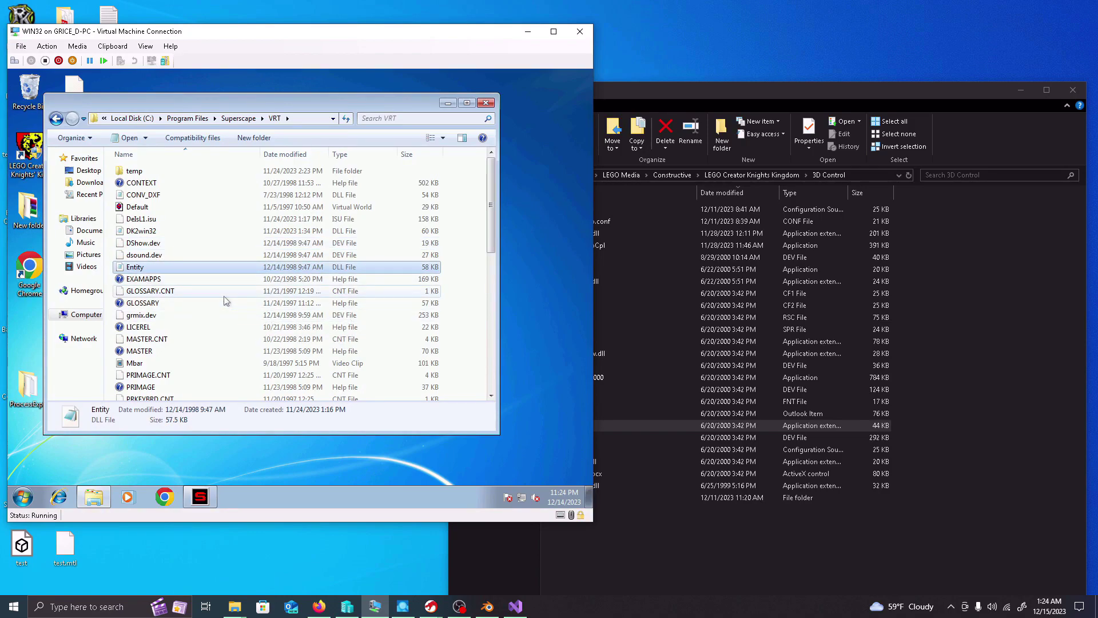
# - Compare the WVRT application in the VRT folder with ss3dlego2000 in 3D Control, leaving the WVRT file name unedited
pyautogui.scroll(-6, 194, 254)
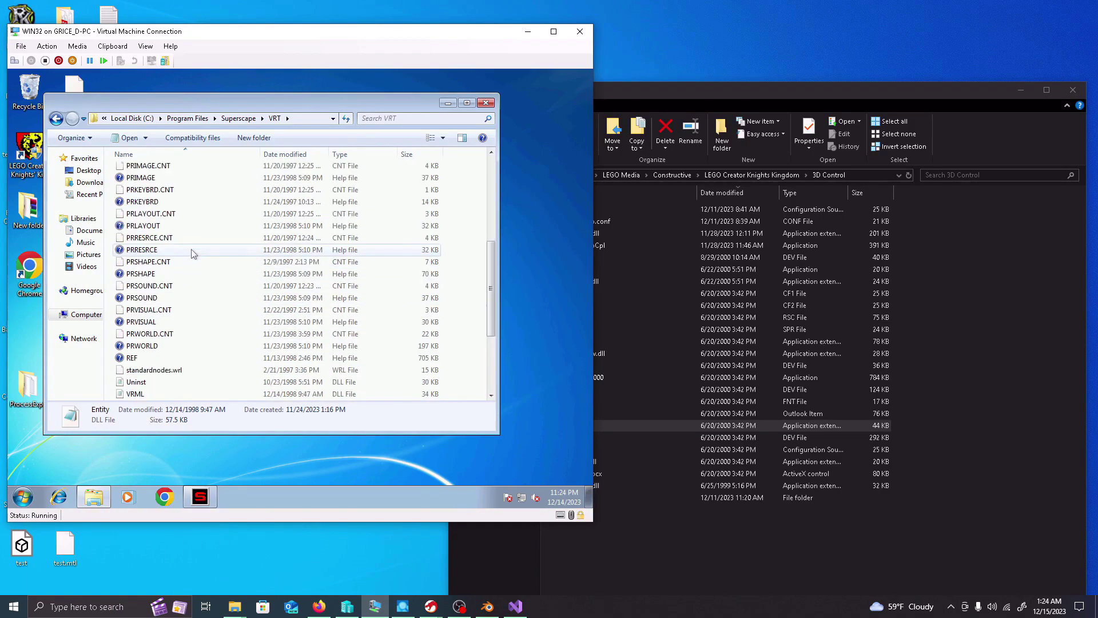
pyautogui.scroll(-4, 193, 254)
pyautogui.click(137, 381)
pyautogui.click(991, 401)
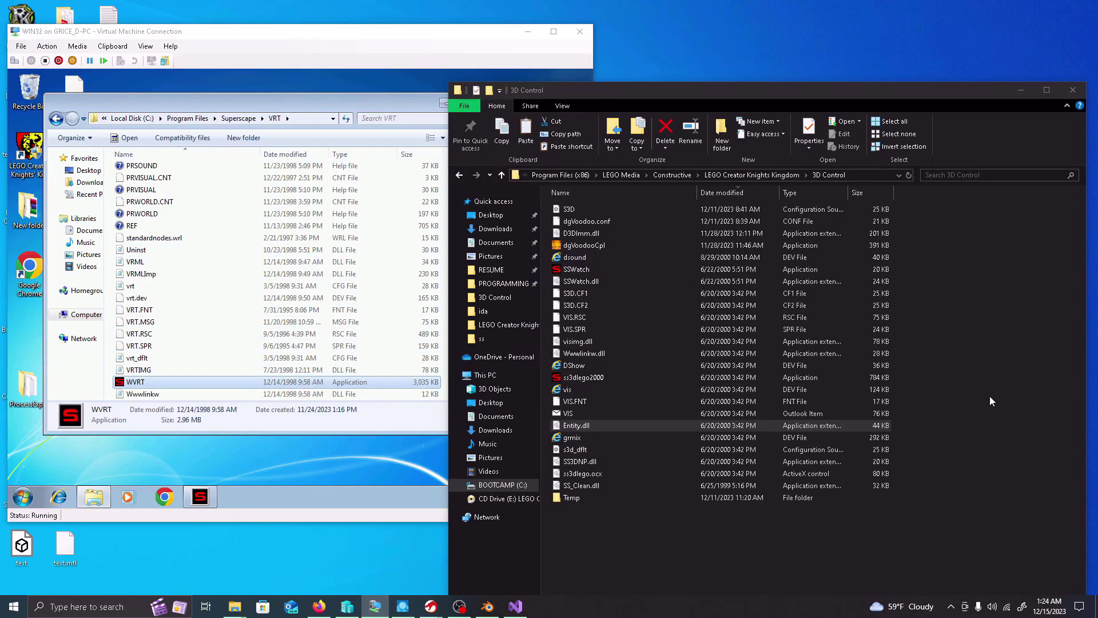
pyautogui.click(598, 378)
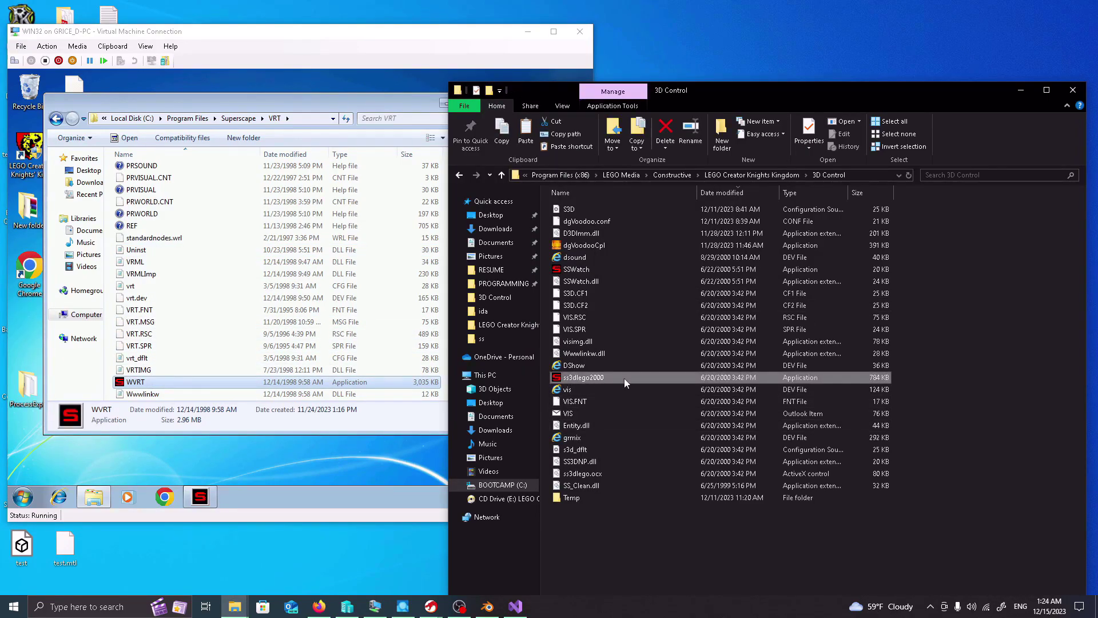
pyautogui.click(158, 385)
pyautogui.click(619, 379)
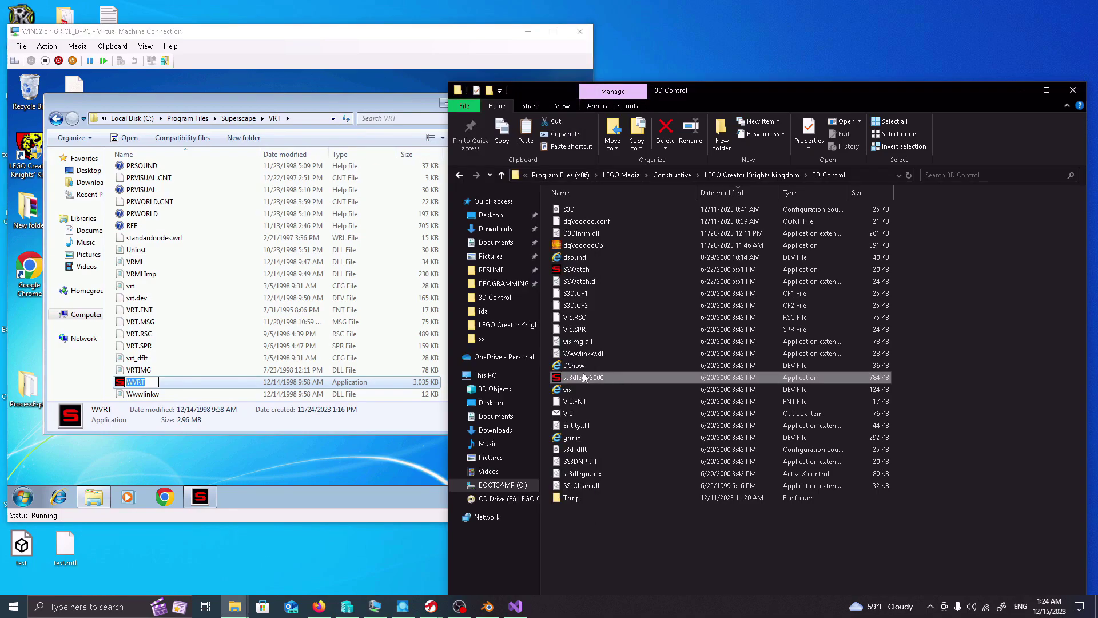
pyautogui.click(601, 378)
pyautogui.click(222, 385)
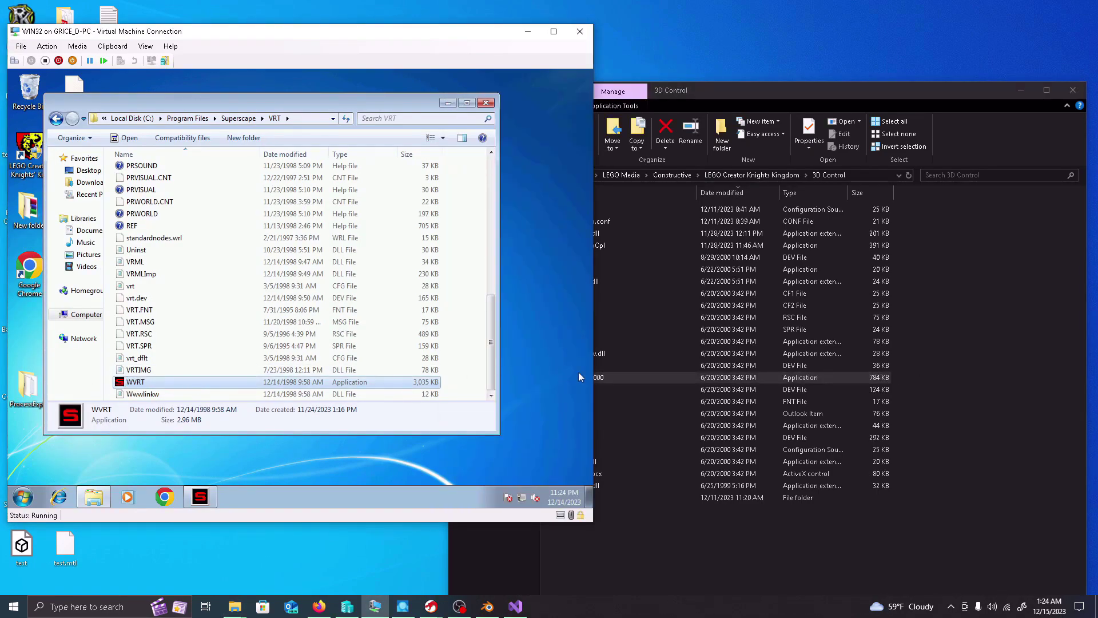
pyautogui.click(941, 391)
# - Leave the VRT folder and open the SVR folder inside Superscape's Viscape Universal folder
pyautogui.click(187, 314)
pyautogui.scroll(8, 189, 317)
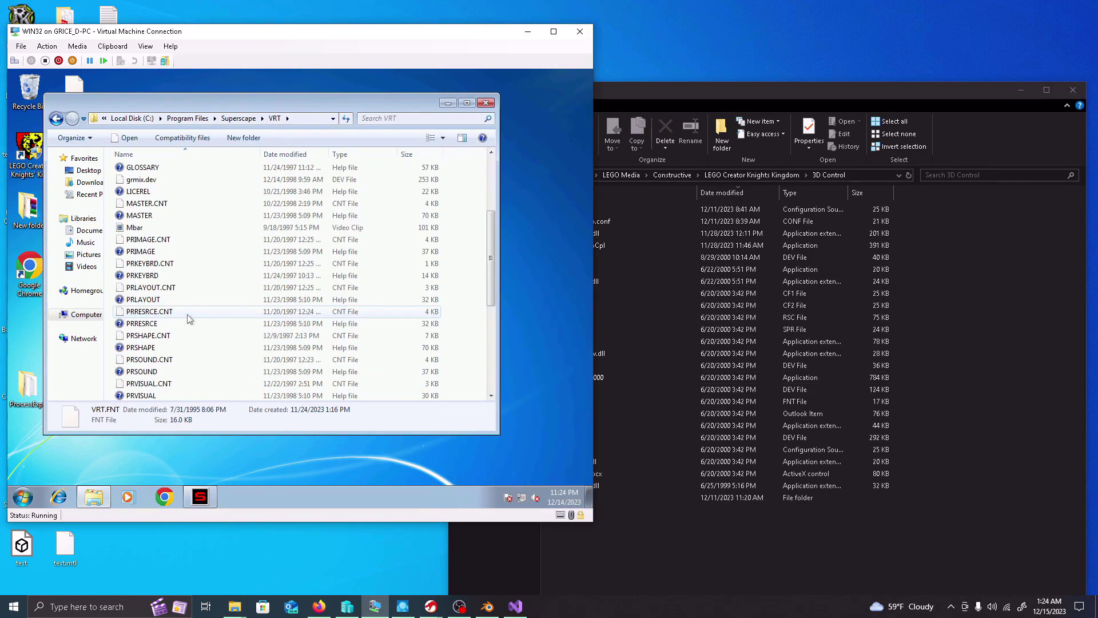
pyautogui.click(239, 119)
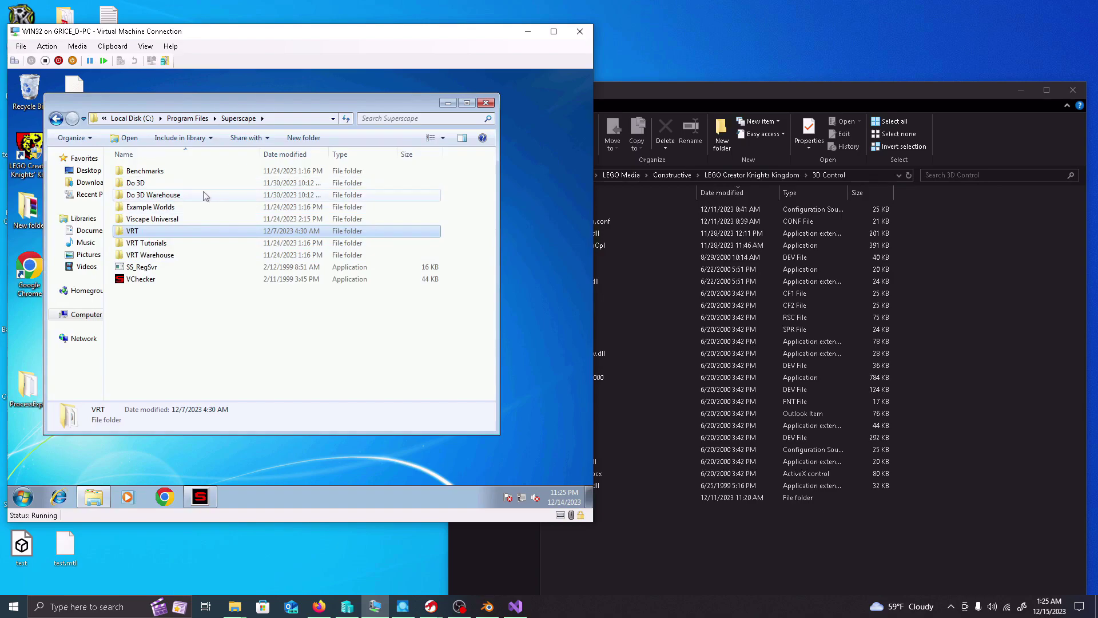
pyautogui.doubleClick(184, 219)
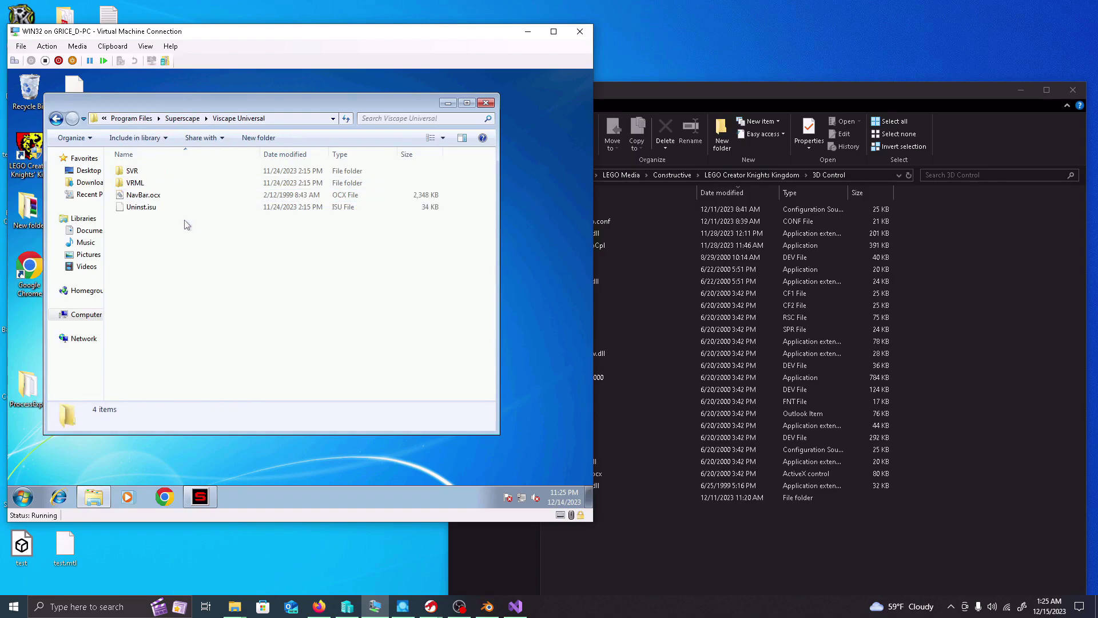
pyautogui.click(174, 173)
pyautogui.doubleClick(174, 173)
pyautogui.scroll(-2, 118, 388)
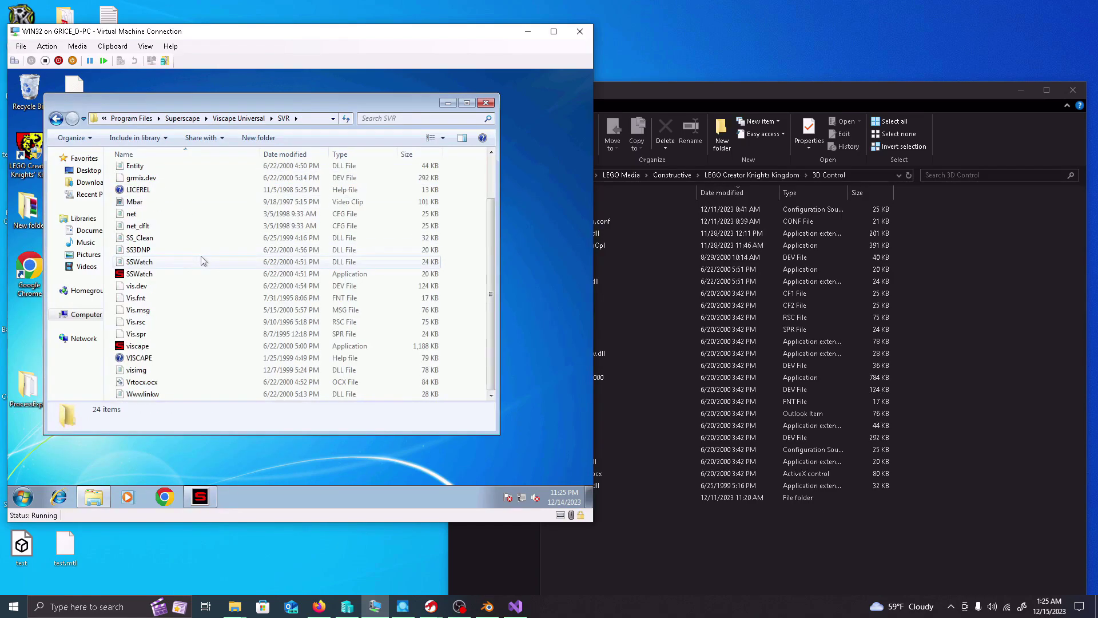
# - Compare the viscape application in the SVR folder with ss3dlego2000 in 3D Control, including its file details, leaving the viscape file name unedited
pyautogui.click(137, 346)
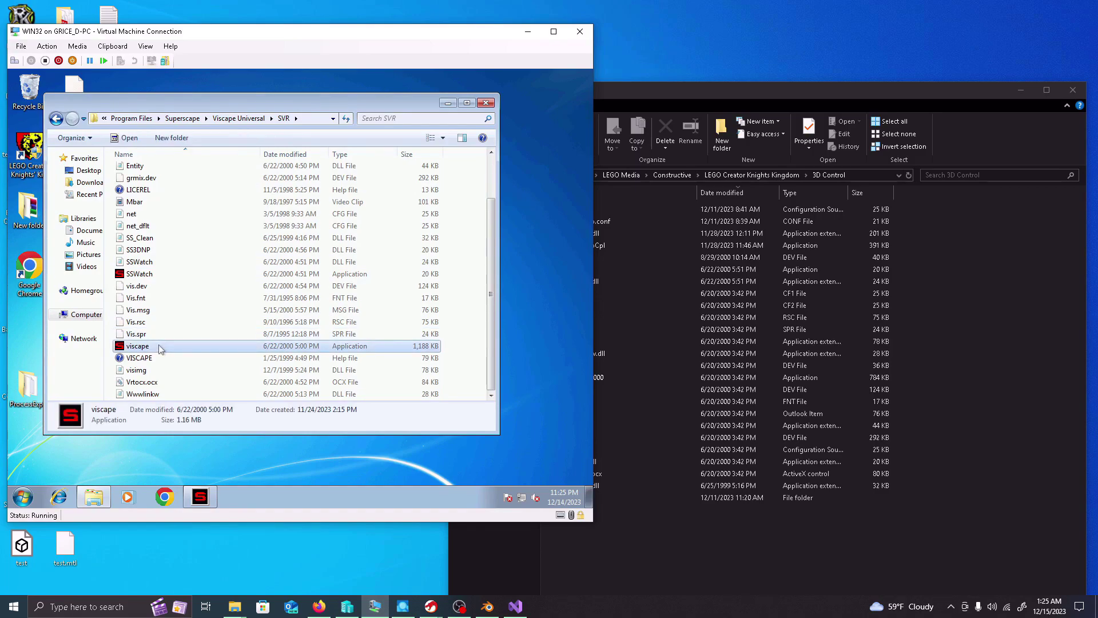
pyautogui.click(946, 393)
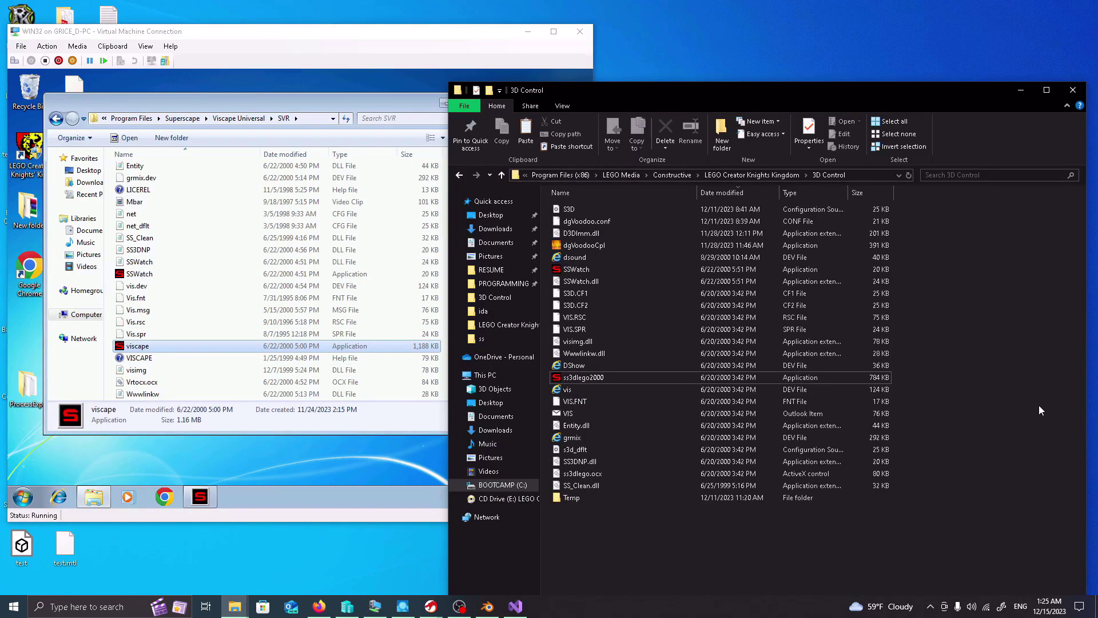
pyautogui.click(582, 378)
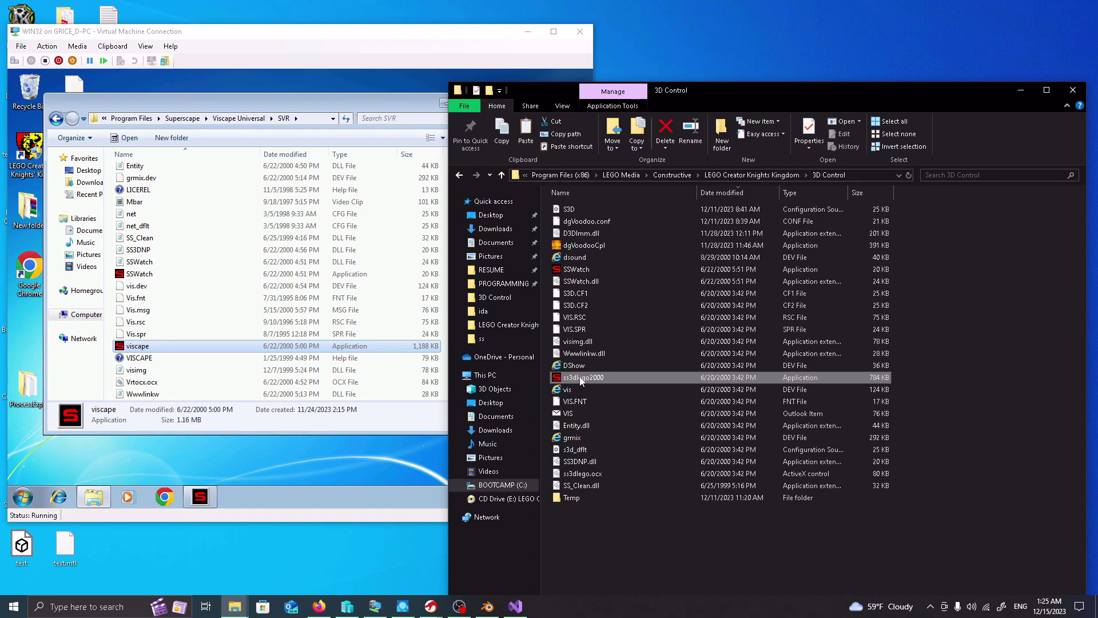
pyautogui.moveTo(595, 379)
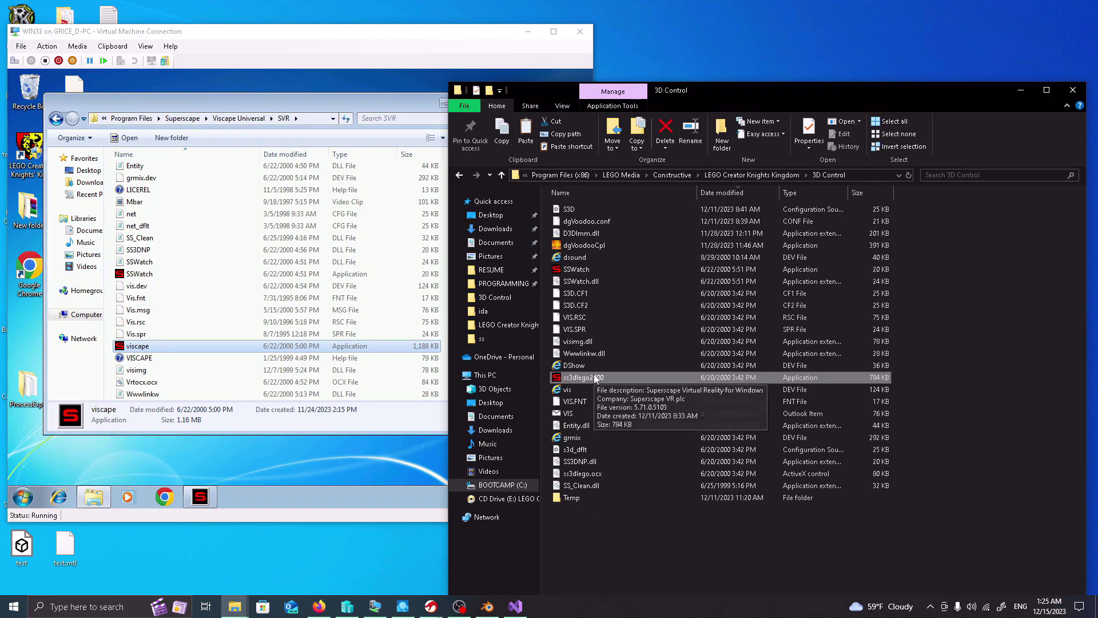
pyautogui.click(165, 284)
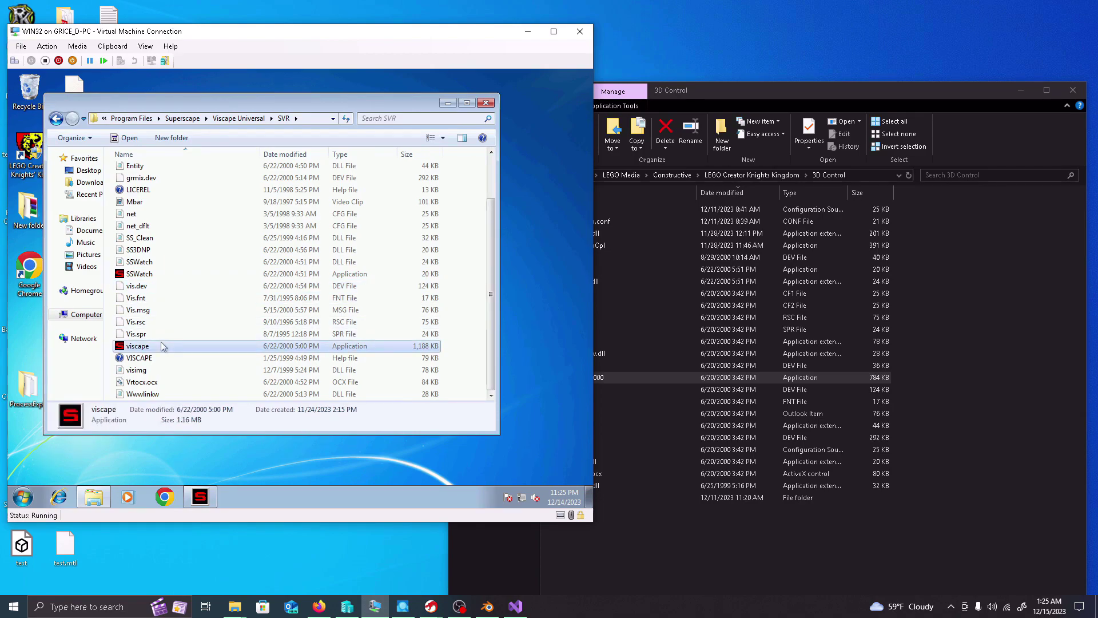
pyautogui.click(900, 376)
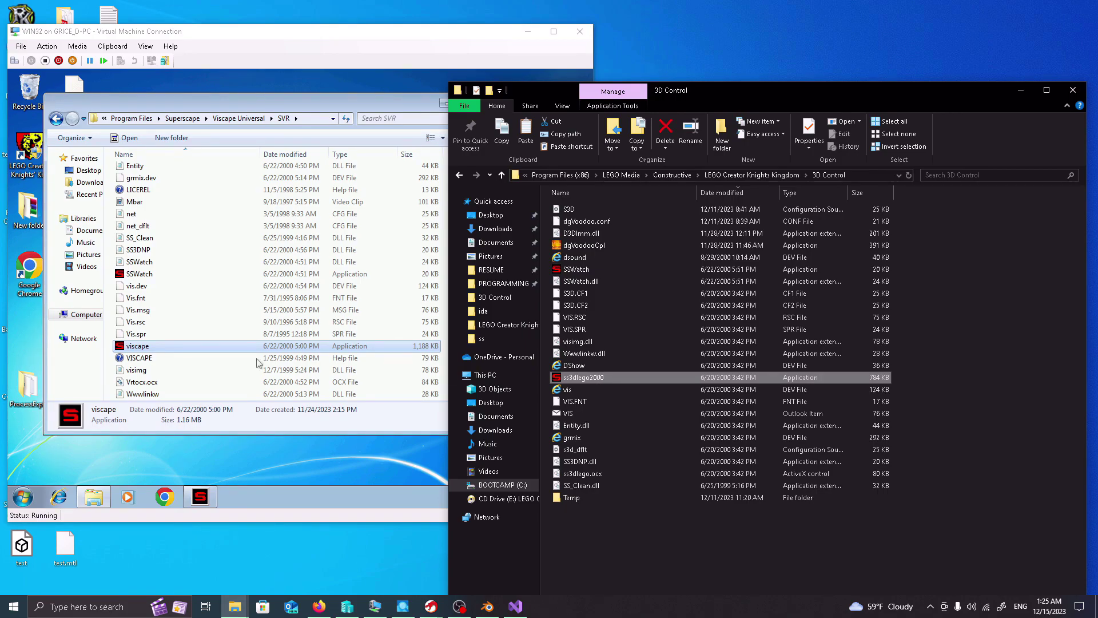
pyautogui.click(145, 348)
pyautogui.click(614, 377)
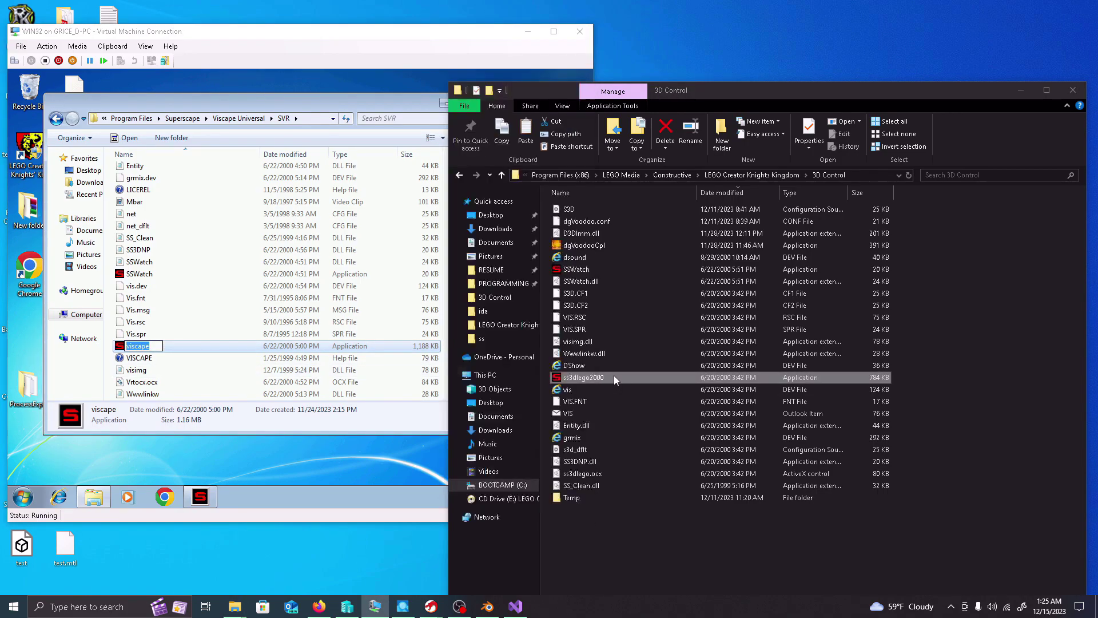
pyautogui.click(221, 350)
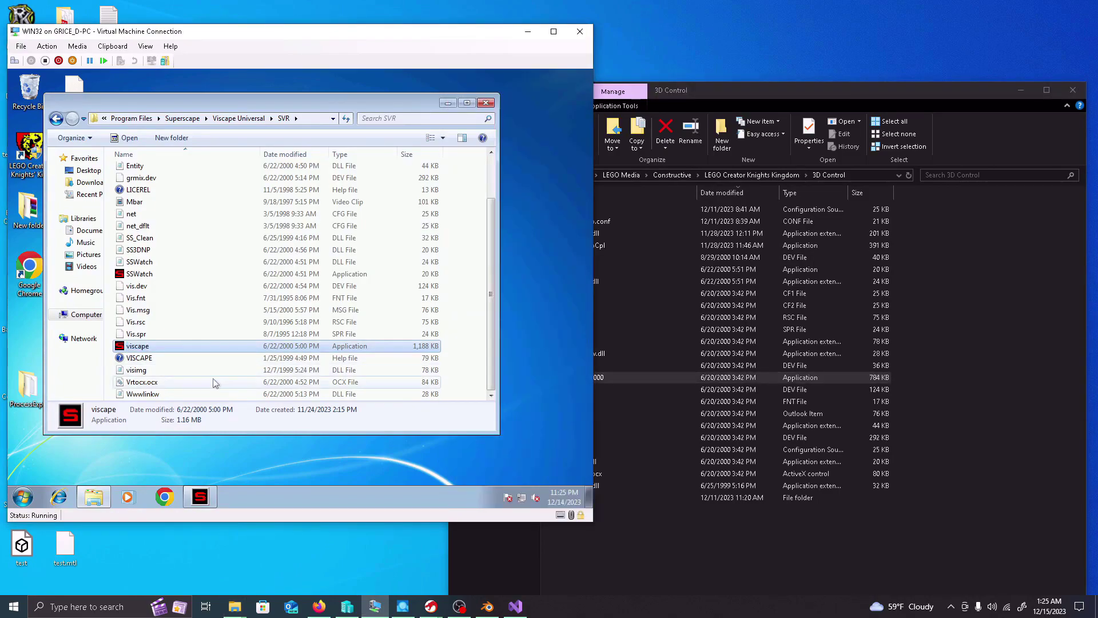
pyautogui.click(646, 379)
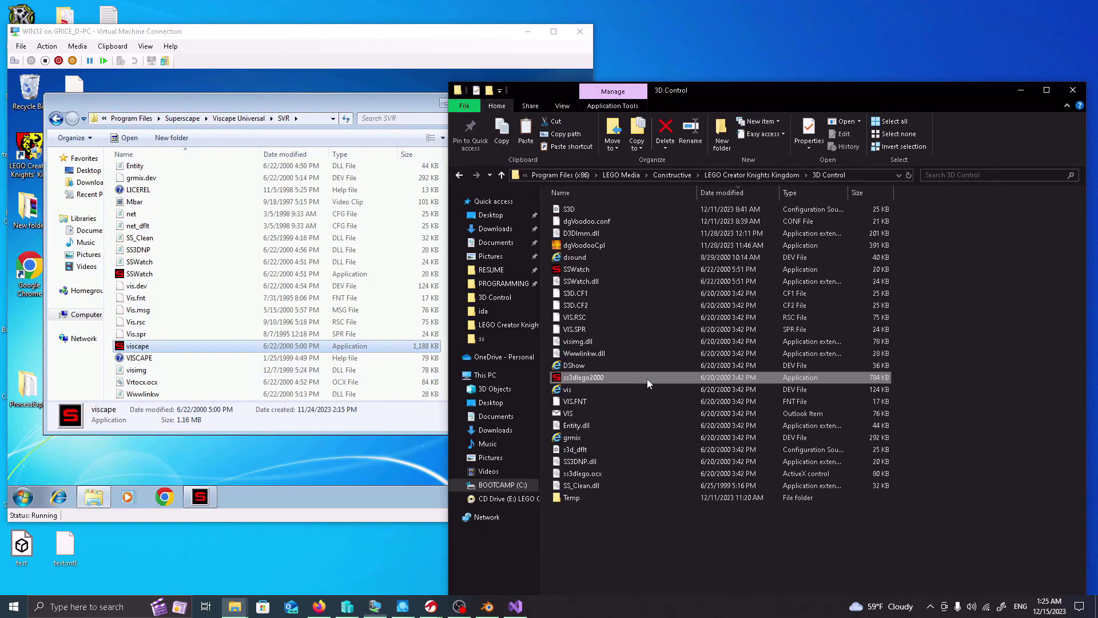
# - Compare ss3dlego.ocx in 3D Control with Vrtocx.ocx in SVR, and reselect the viscape and ss3dlego2000 applications
pyautogui.click(588, 473)
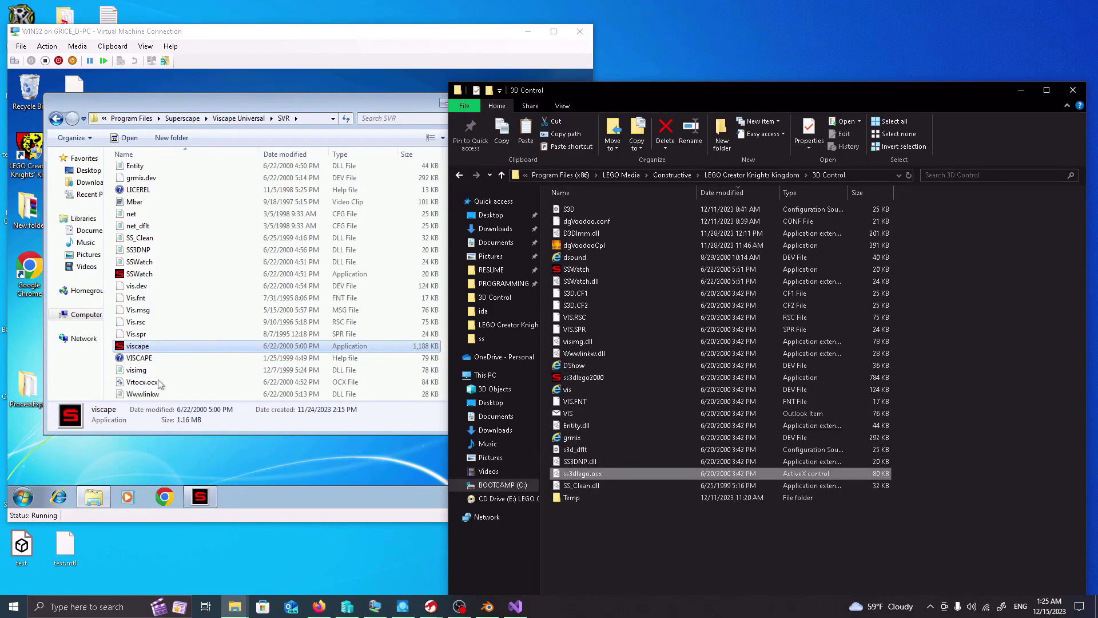
pyautogui.click(156, 382)
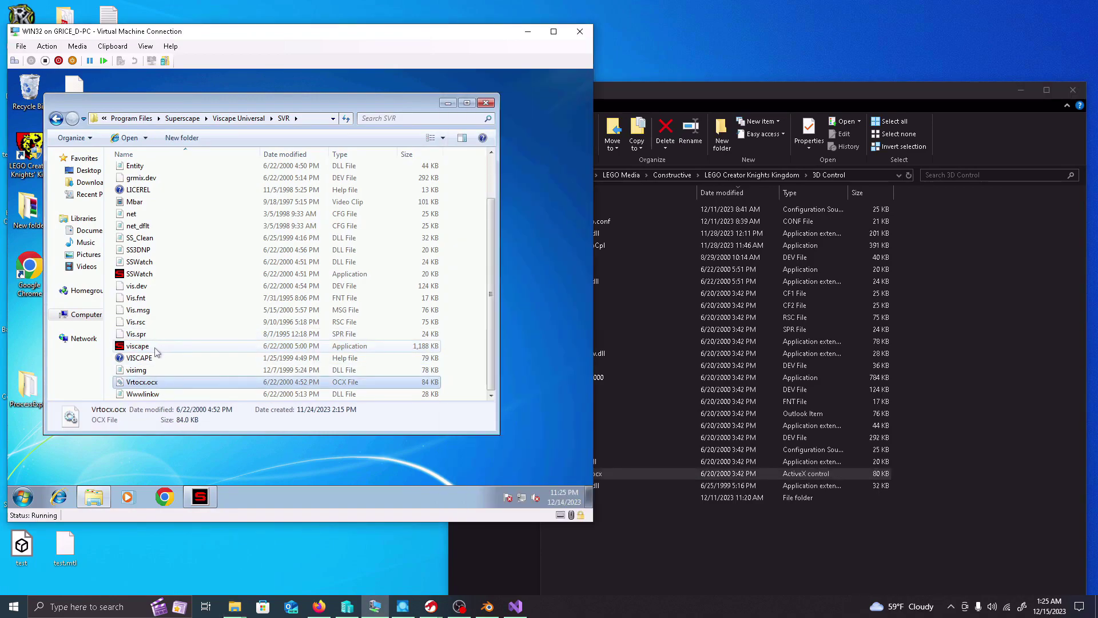
pyautogui.click(156, 352)
pyautogui.click(1005, 398)
pyautogui.click(610, 377)
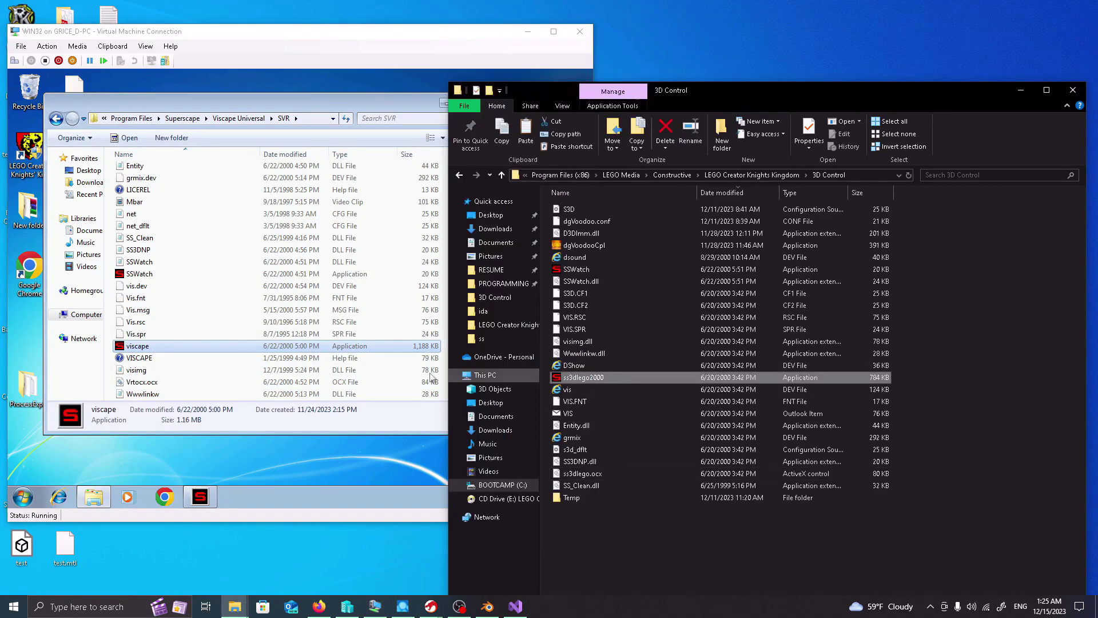
# - Try to run viscape from the SVR folder, dismiss its message, and try to run ss3dlego2000 from 3D Control
pyautogui.doubleClick(395, 345)
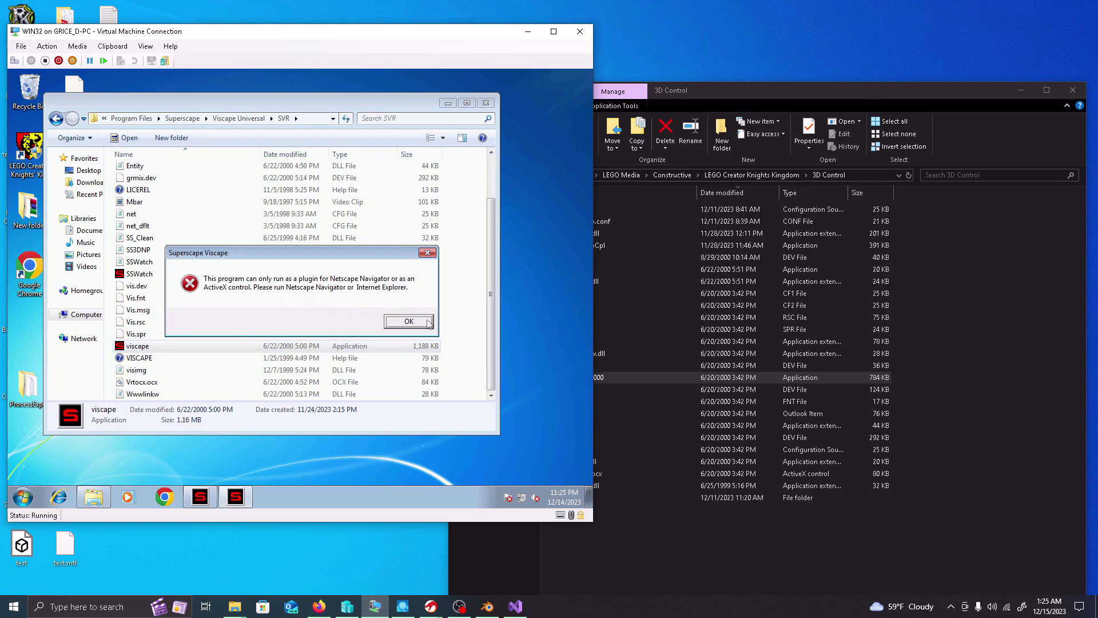
pyautogui.click(428, 324)
pyautogui.doubleClick(611, 375)
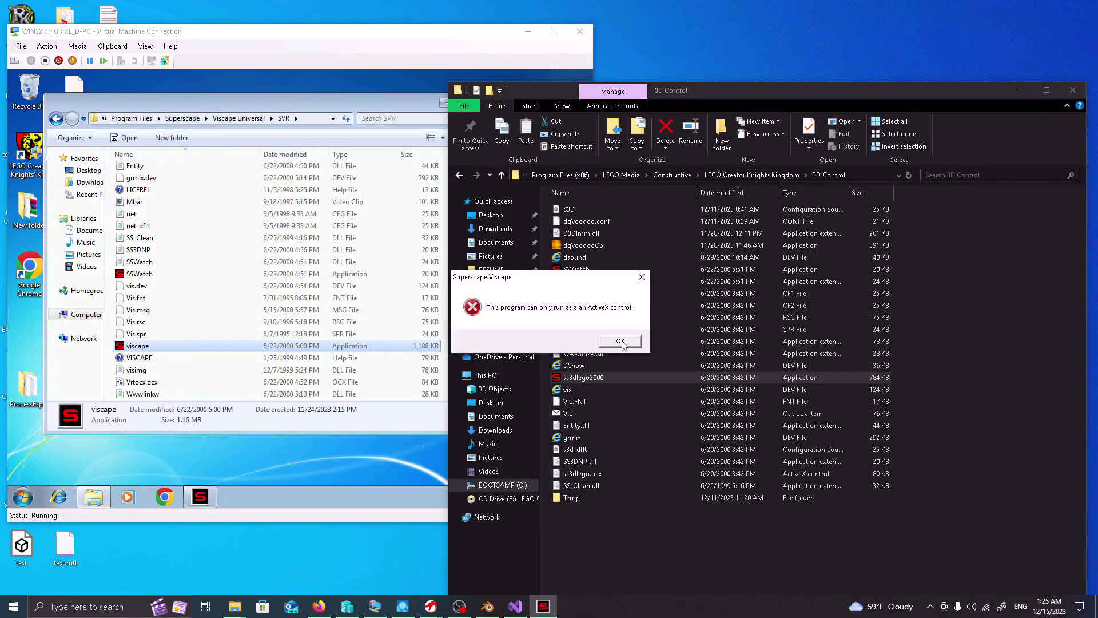
# - Dismiss the ss3dlego2000 message and compare the SSWatch application in SVR with ss3dlego2000 in 3D Control
pyautogui.click(621, 341)
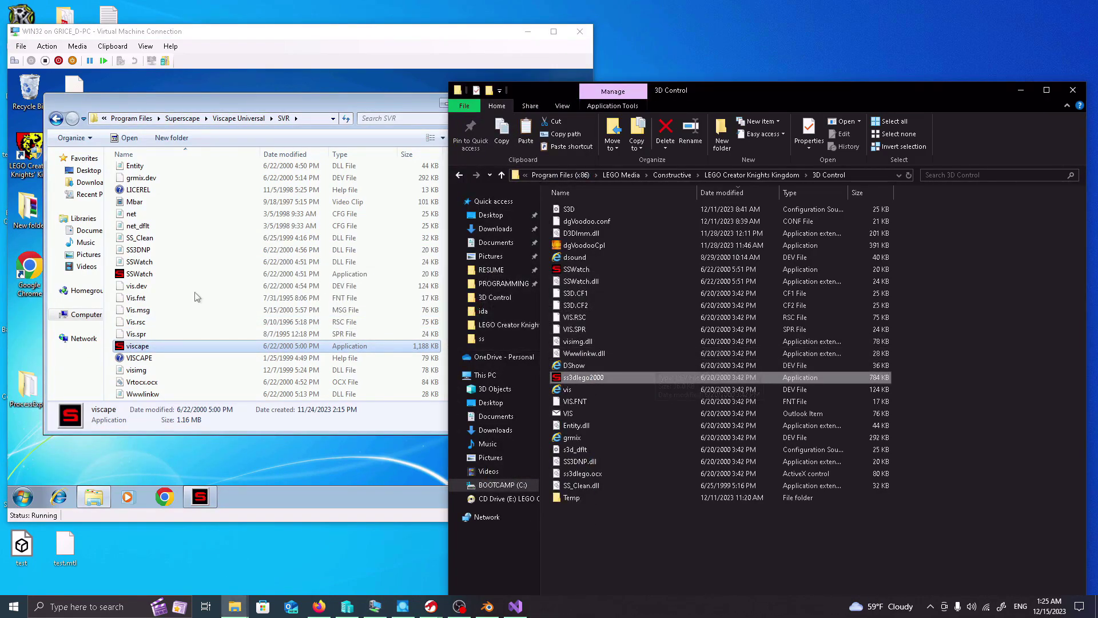
pyautogui.press('s')
pyautogui.press('s')
pyautogui.press('w')
pyautogui.click(164, 276)
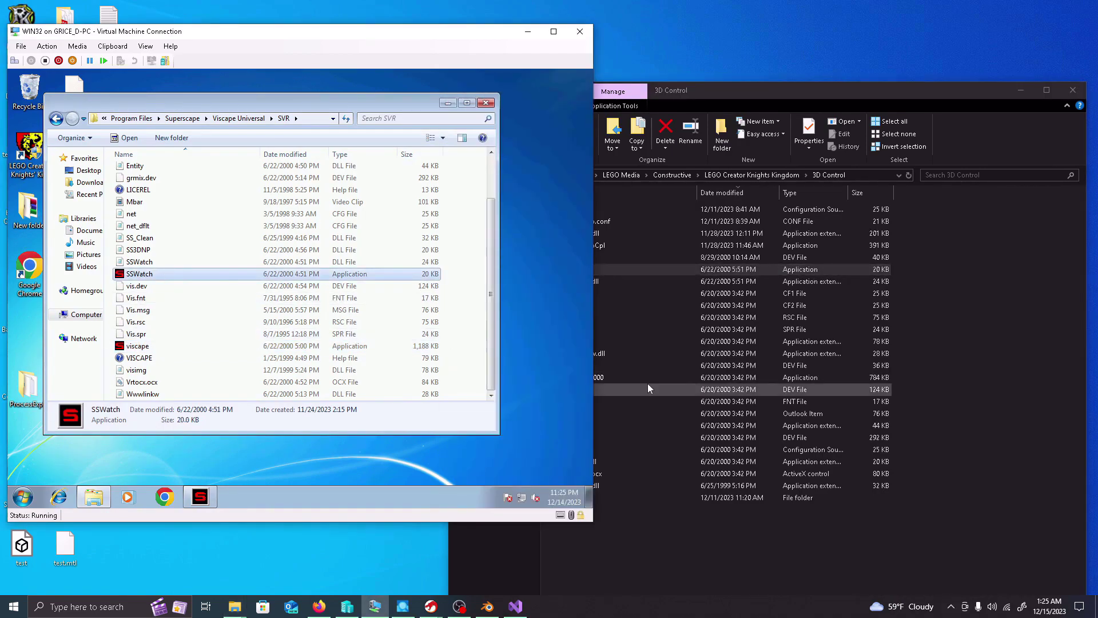
pyautogui.click(580, 378)
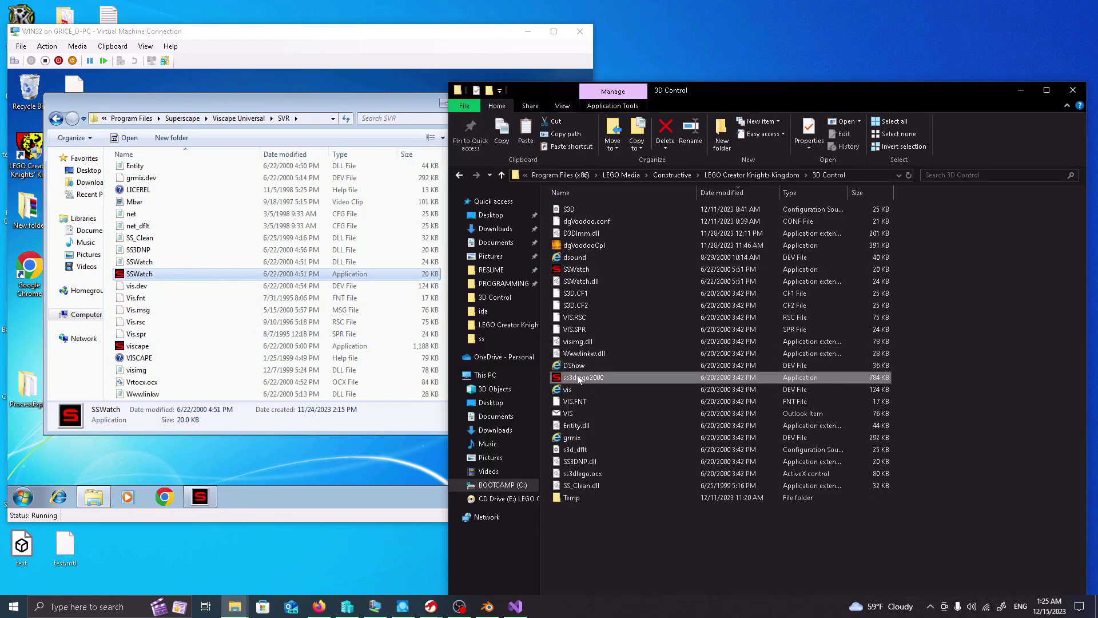
# - Check the vis.dev, Vis.fnt and Vis.spr support files in SVR against the files in 3D Control
pyautogui.click(171, 298)
pyautogui.click(163, 284)
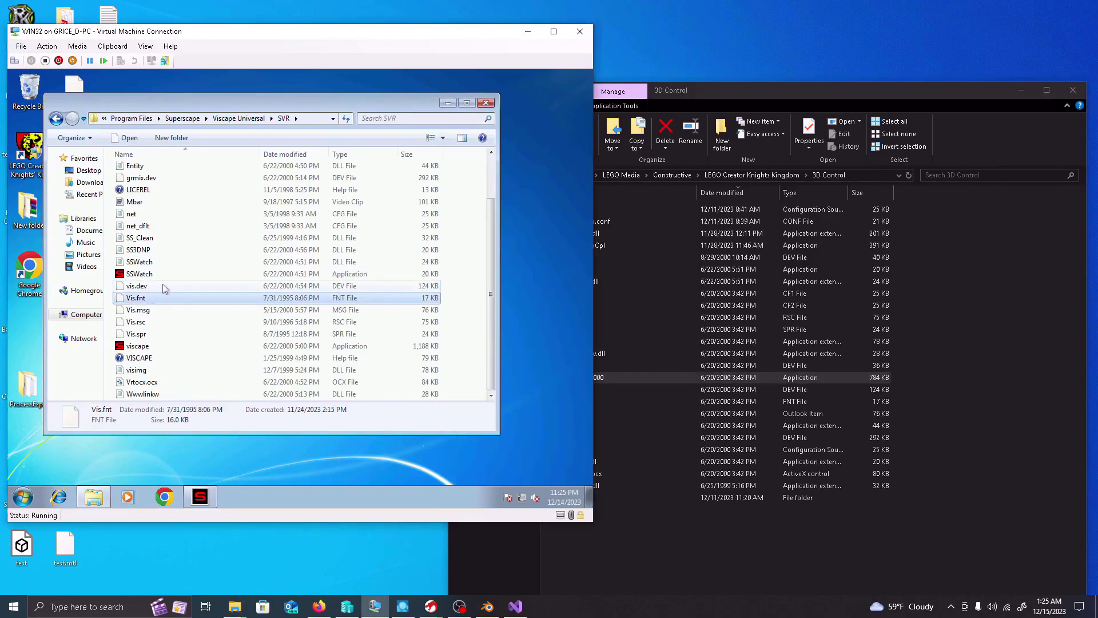
pyautogui.click(981, 369)
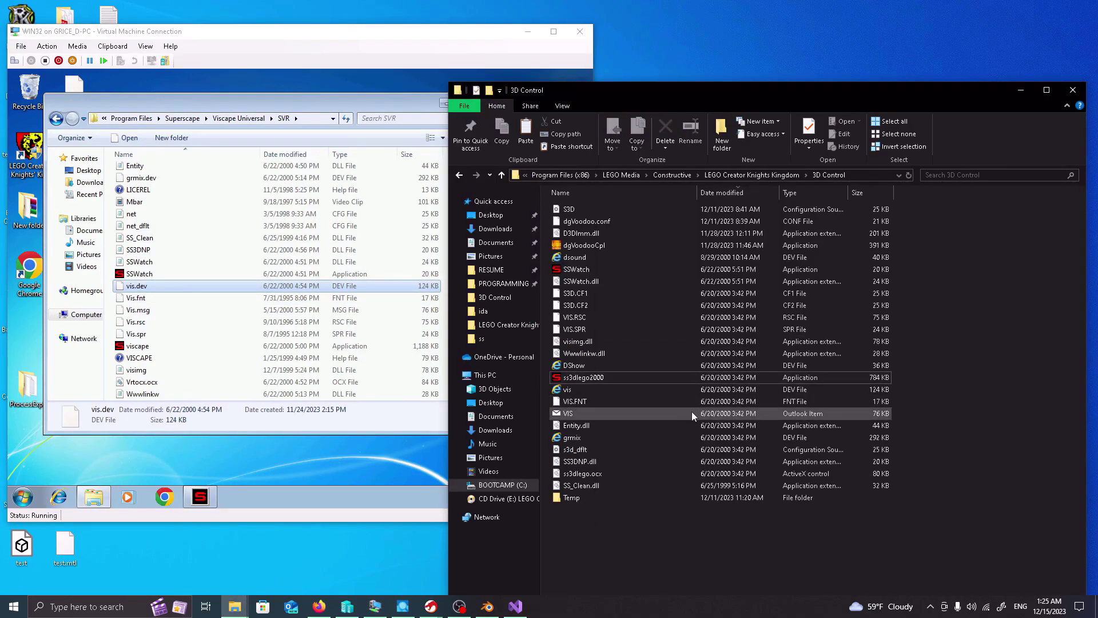
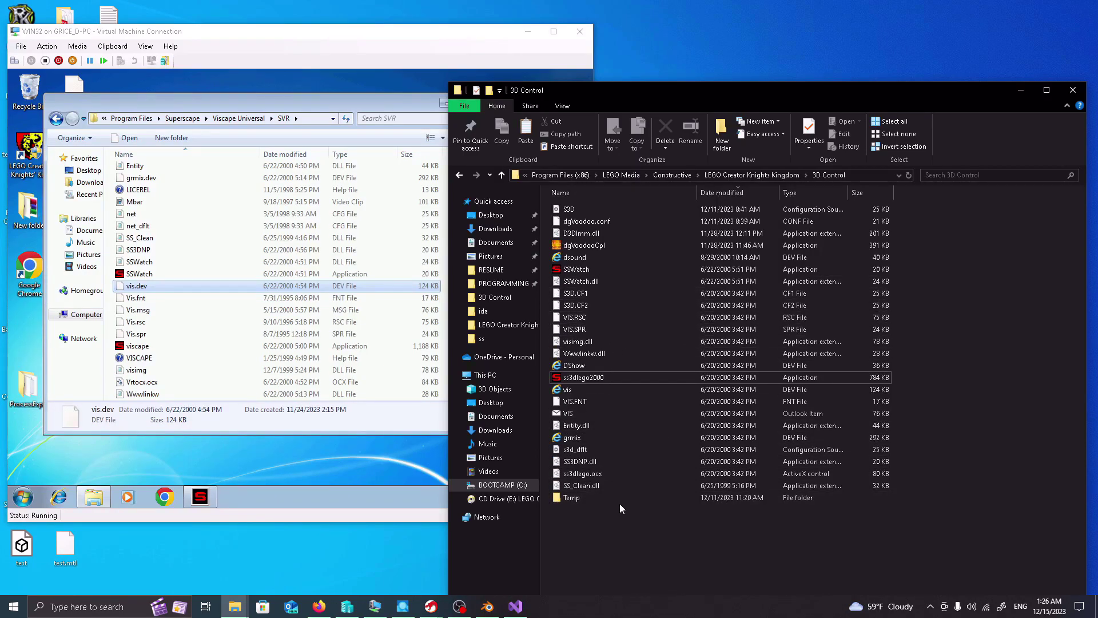
pyautogui.click(146, 336)
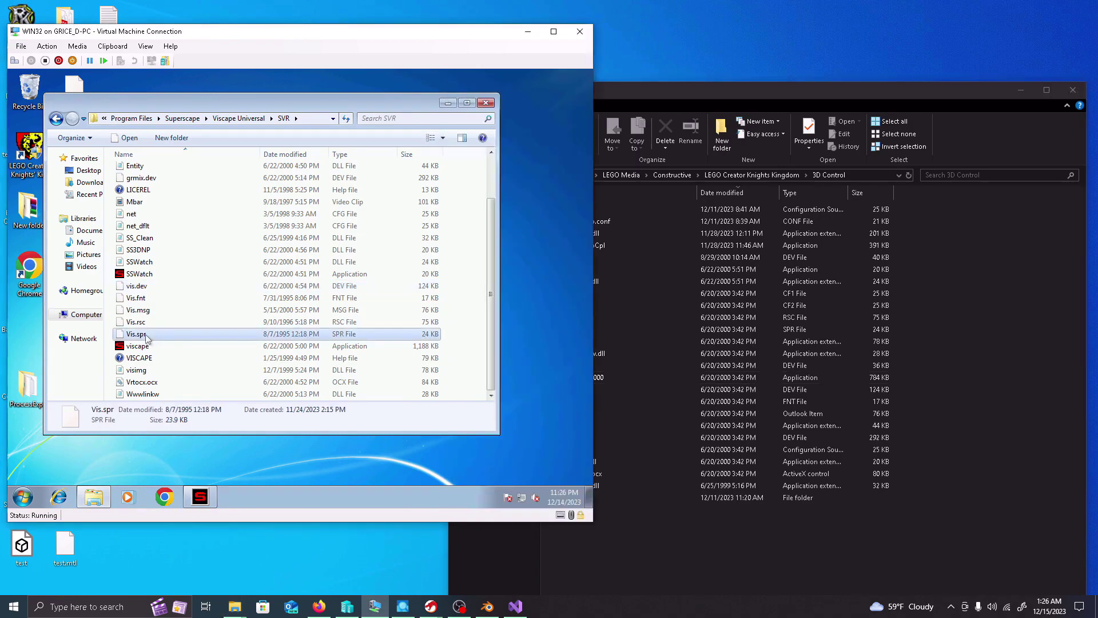
pyautogui.click(171, 299)
pyautogui.click(719, 526)
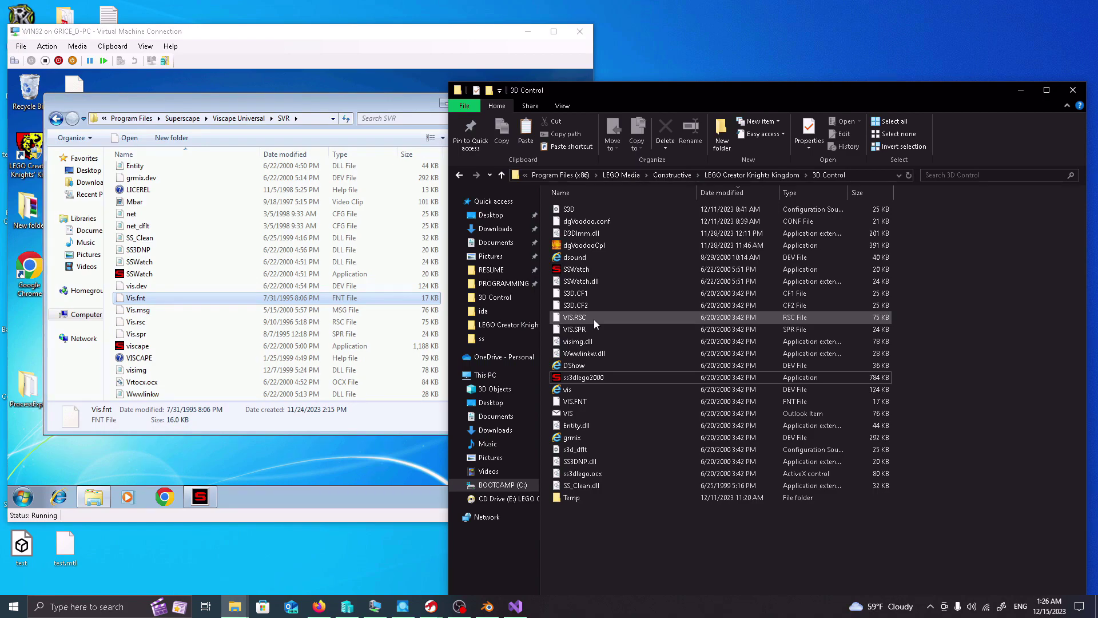
# - Inspect Vis.msg and Vis.rsc in SVR, and compare Vis.msg with the VIS Outlook item in 3D Control
pyautogui.click(402, 318)
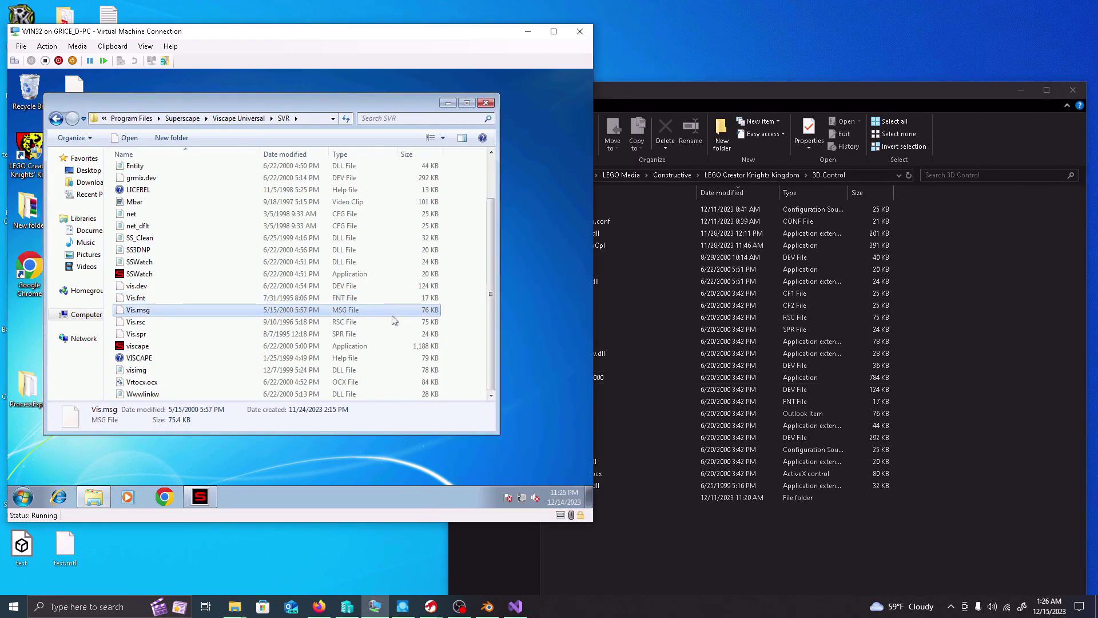
pyautogui.click(387, 322)
pyautogui.click(386, 312)
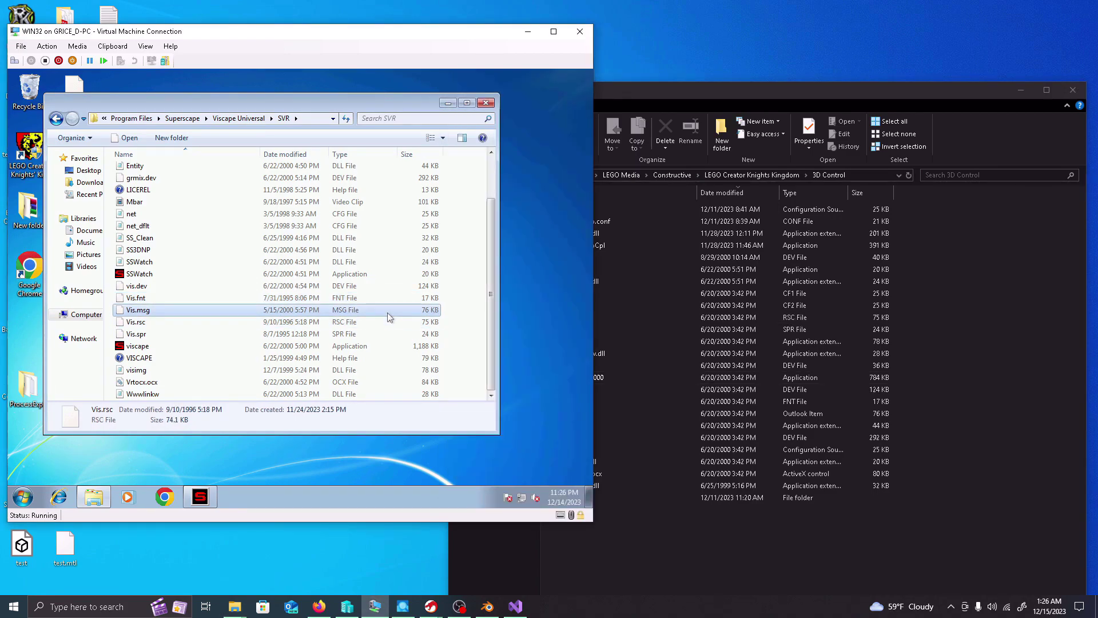
pyautogui.click(849, 417)
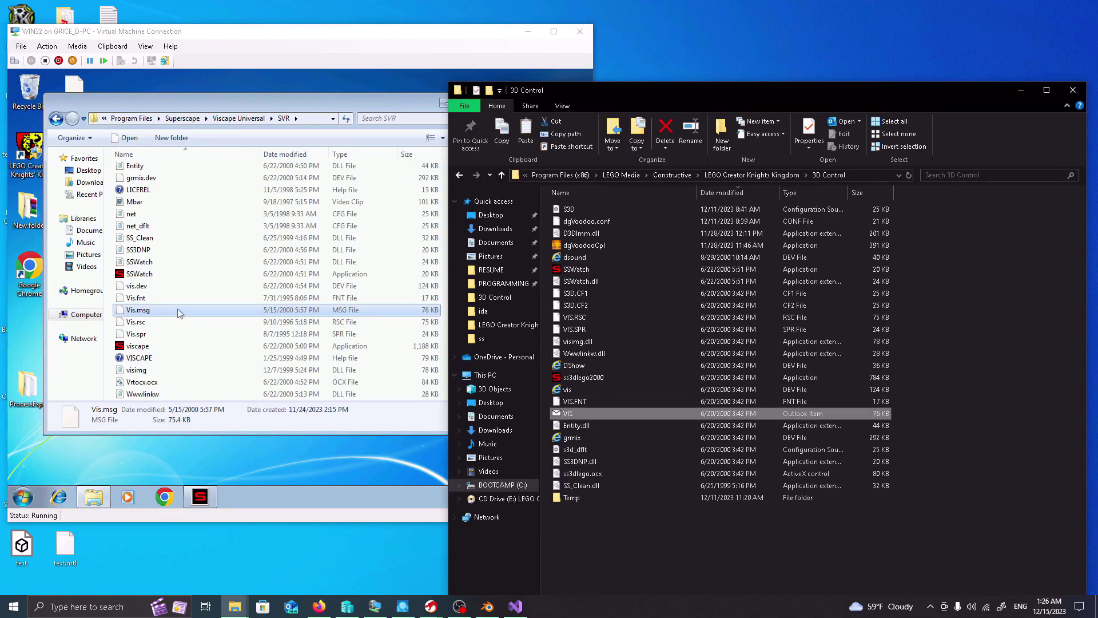
# - Compare Vis.fnt and Vis.spr in SVR with VIS.FNT and VIS.SPR in 3D Control, and briefly select all of 3D Control's contents
pyautogui.click(164, 300)
pyautogui.click(780, 403)
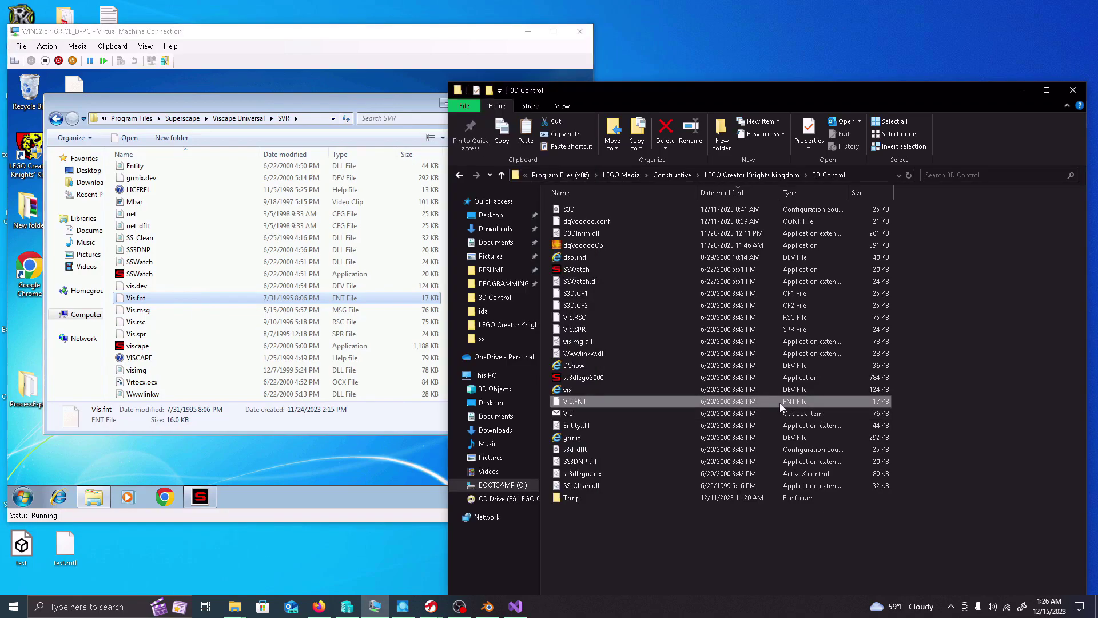
pyautogui.click(142, 335)
pyautogui.click(956, 409)
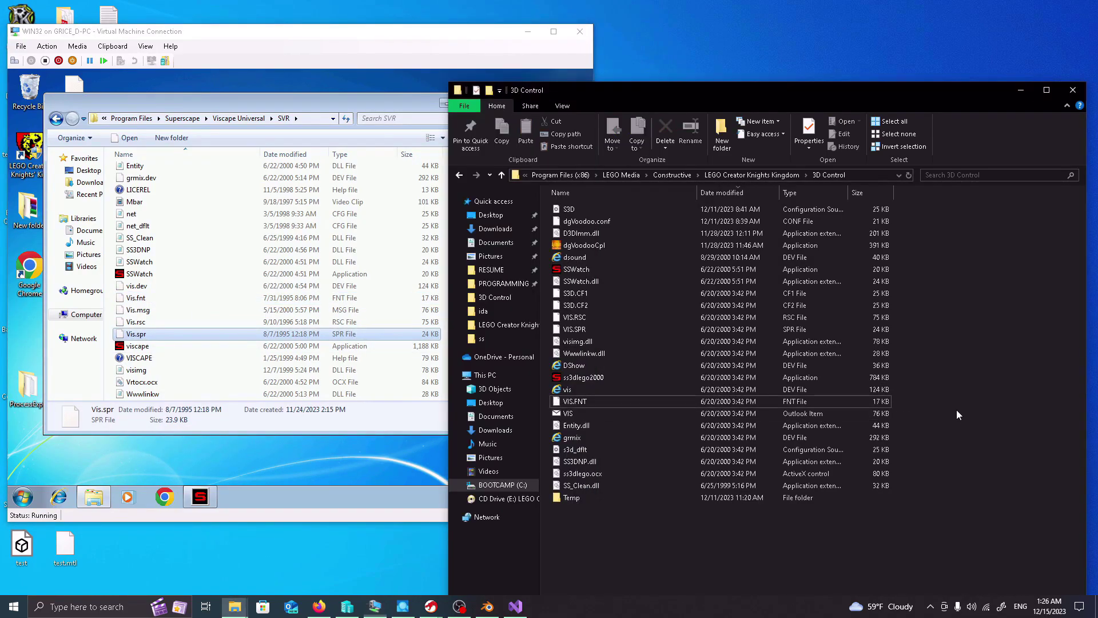
pyautogui.click(611, 330)
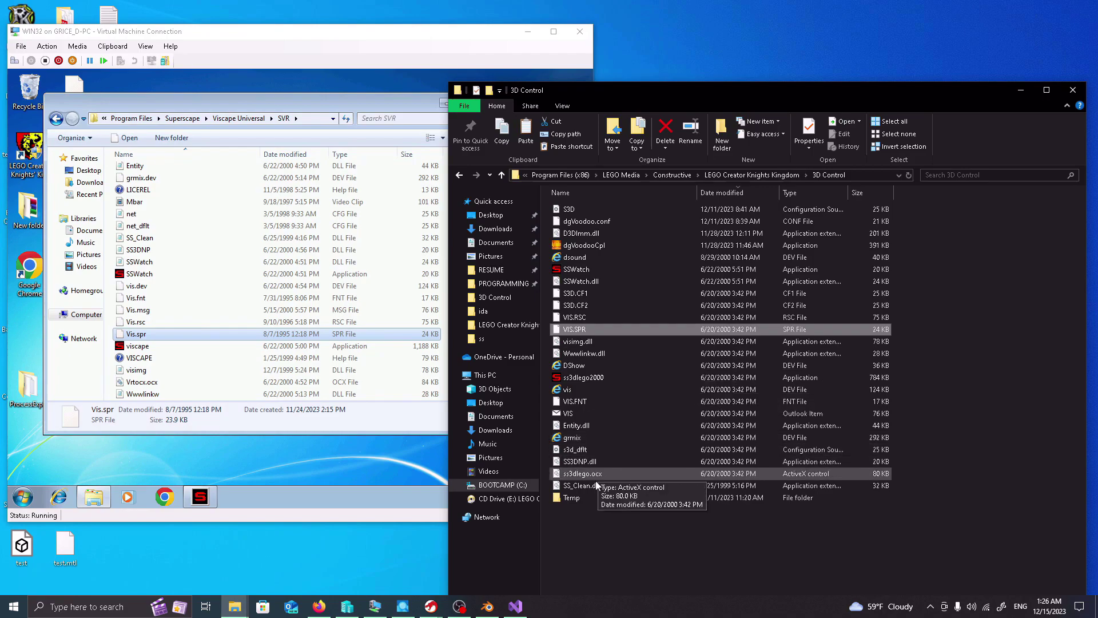
pyautogui.moveTo(603, 538); pyautogui.dragTo(574, 205)
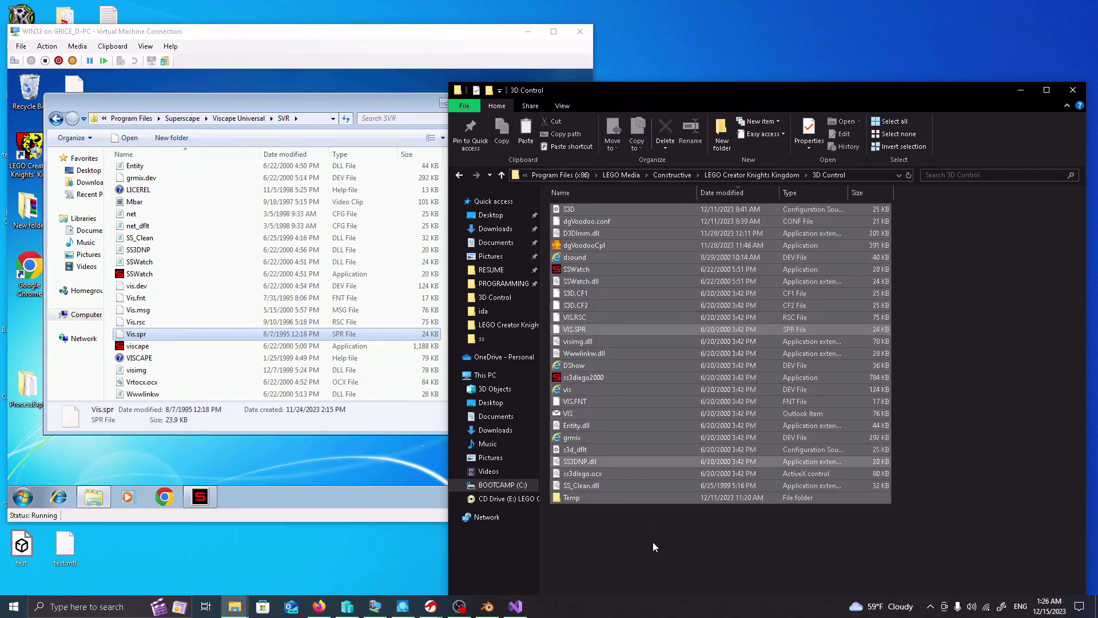
pyautogui.click(652, 544)
# - Compare viscape in SVR with ss3dlego2000 in 3D Control, checking SSWatch as well, and clear the selection in 3D Control
pyautogui.click(147, 347)
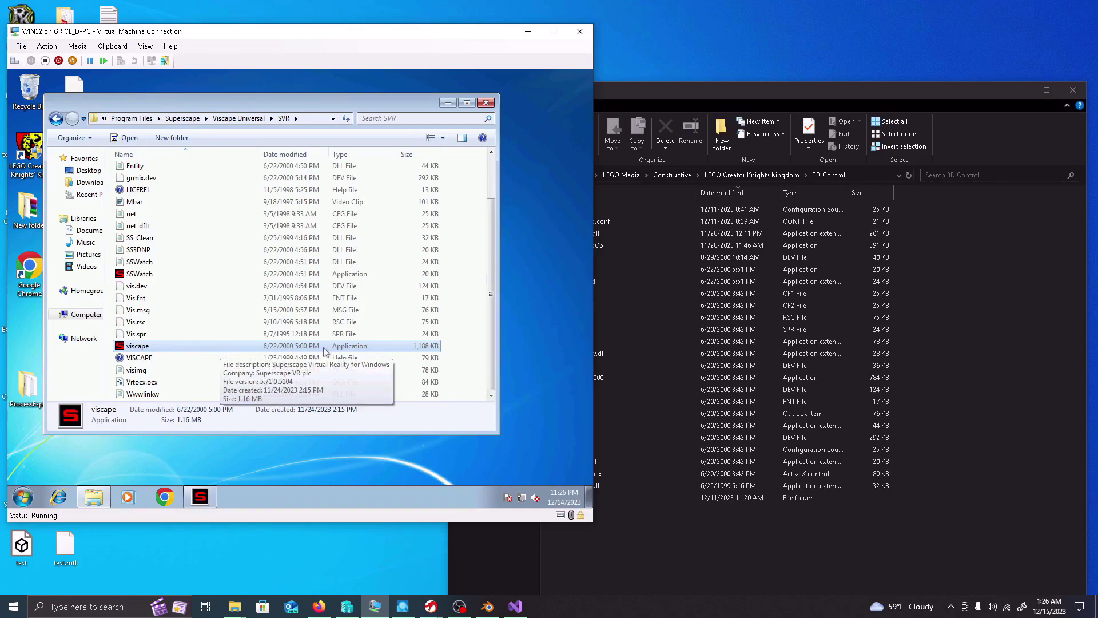
pyautogui.click(896, 555)
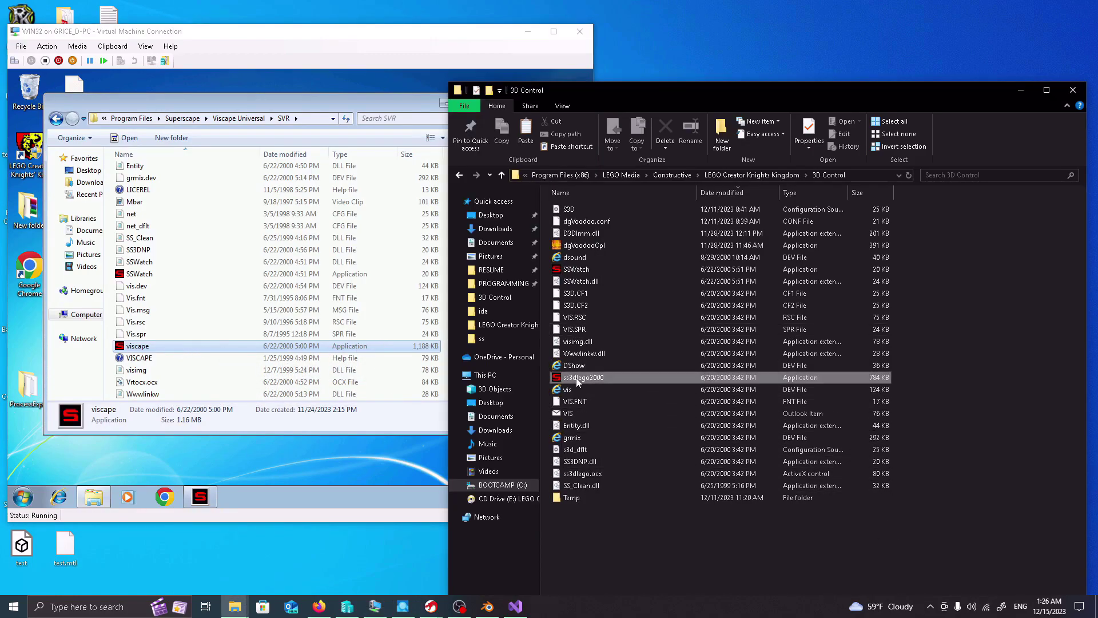
pyautogui.click(578, 378)
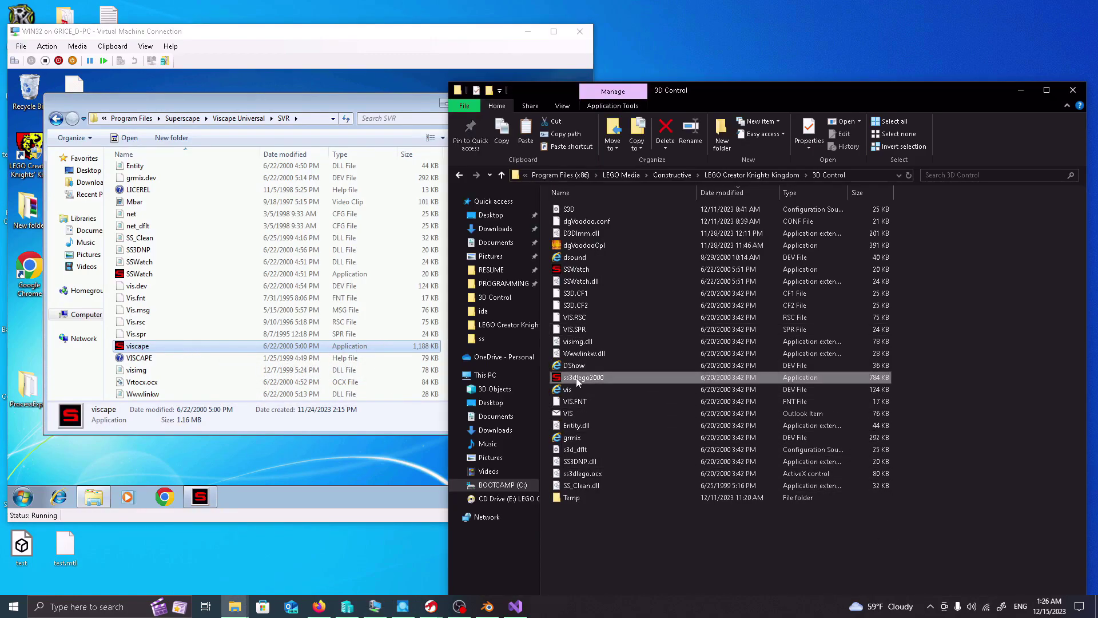
pyautogui.click(121, 275)
pyautogui.click(207, 349)
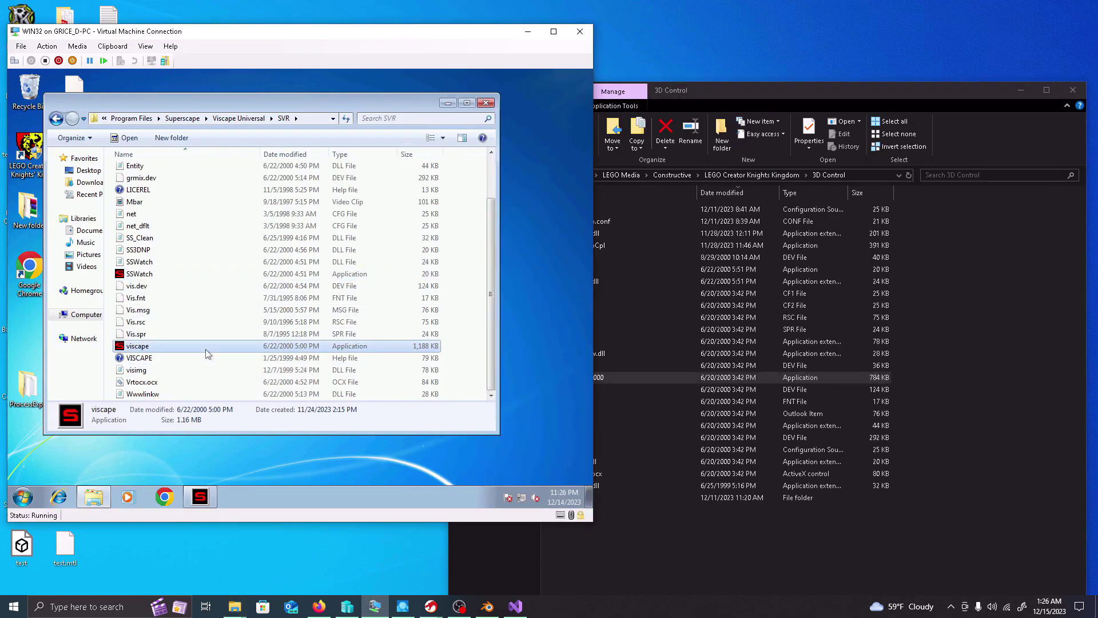
pyautogui.click(160, 274)
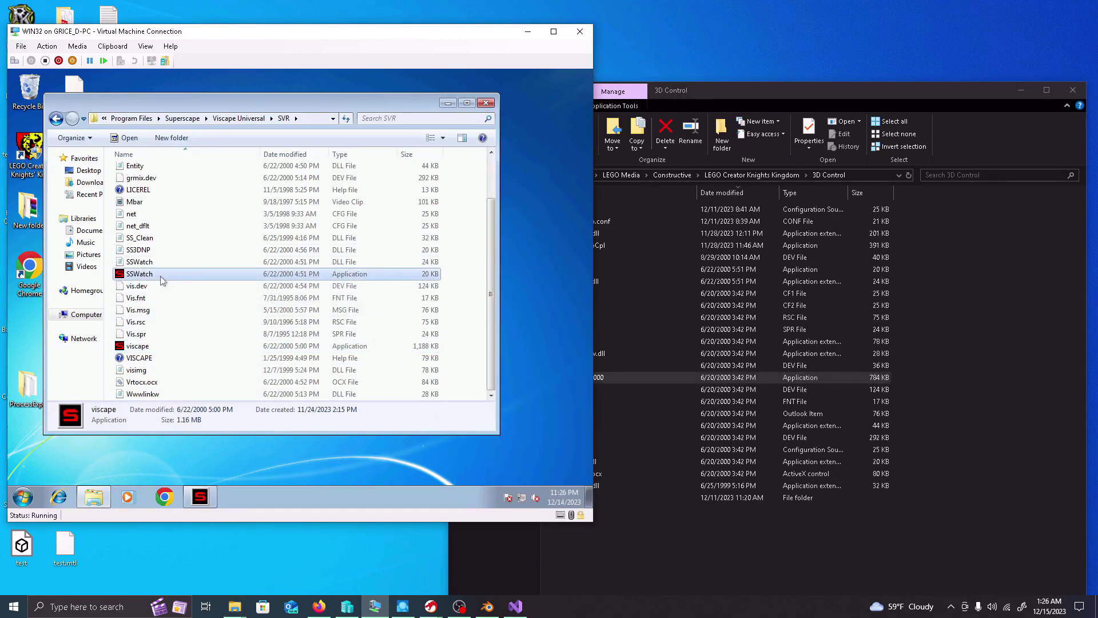
pyautogui.click(371, 346)
pyautogui.click(743, 530)
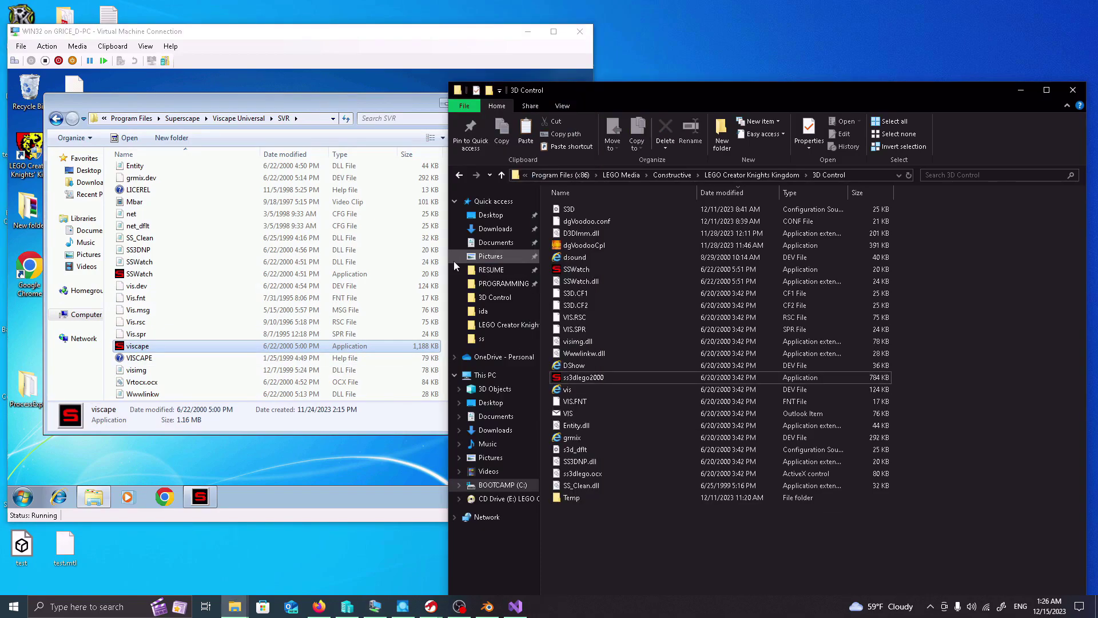
# - Return from 3D Control to the LEGO Creator Knights Kingdom folder, and find viscape in Viscape Universal's VRML folder
pyautogui.click(461, 175)
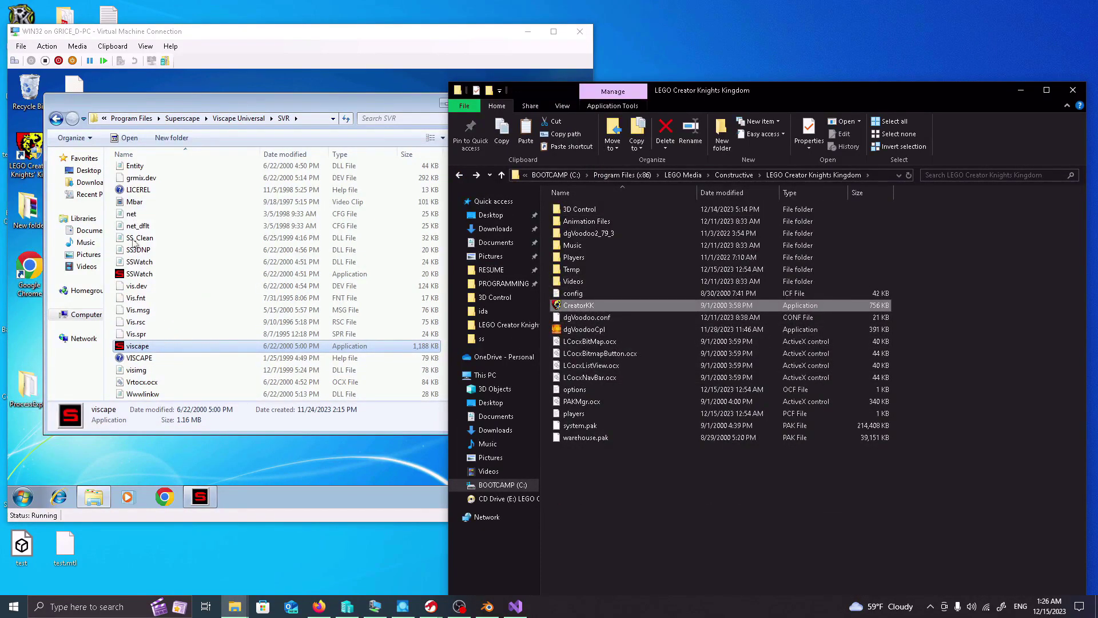
pyautogui.click(55, 120)
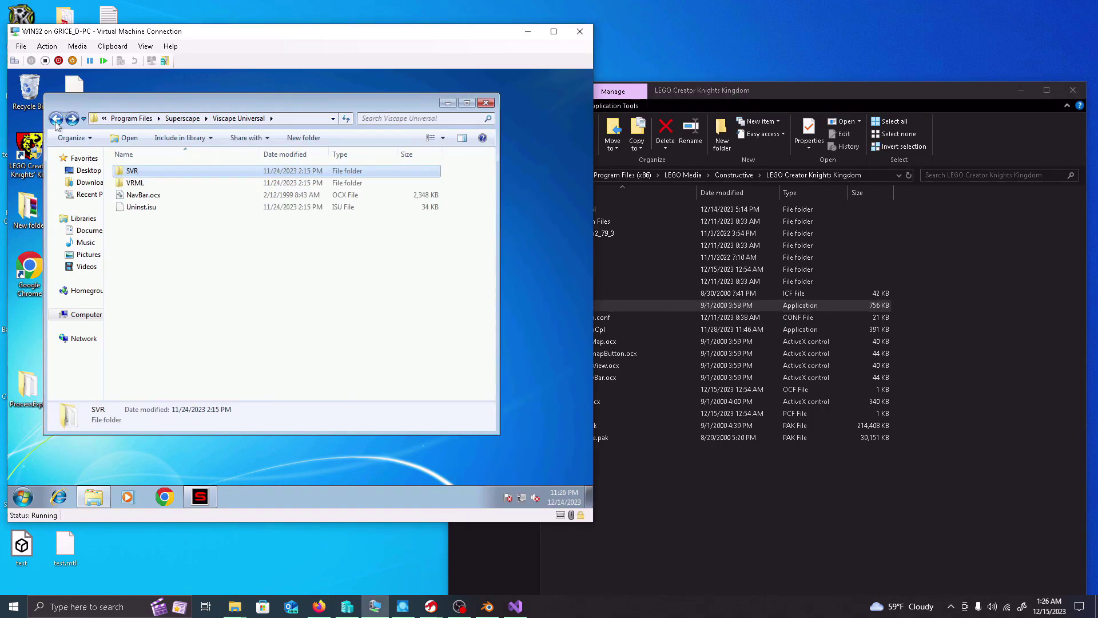
pyautogui.doubleClick(151, 183)
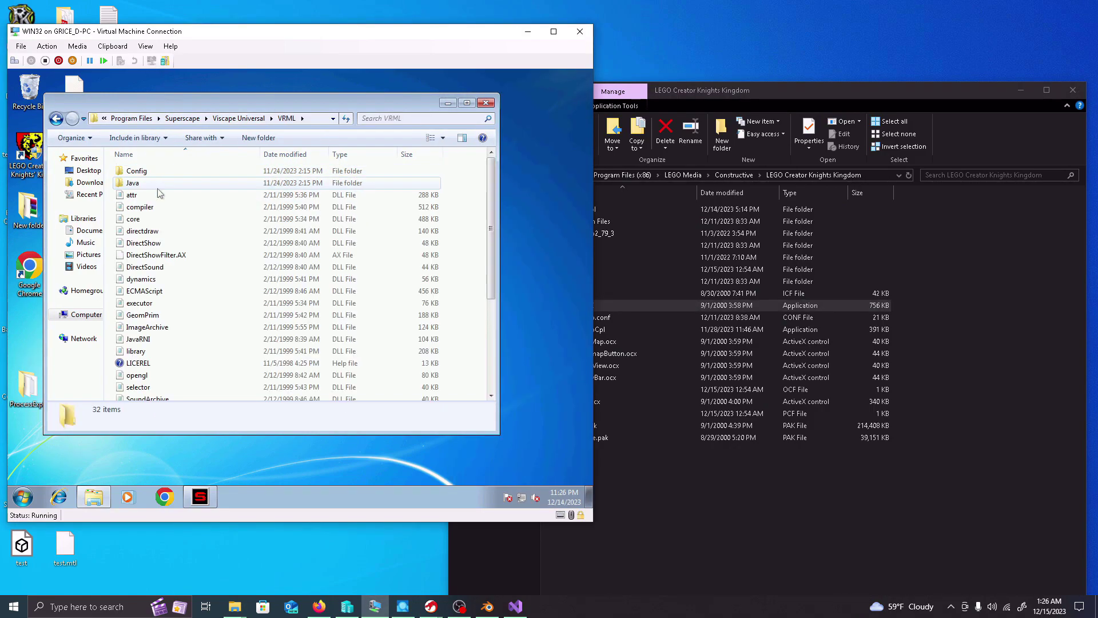
pyautogui.scroll(-4, 215, 273)
pyautogui.click(180, 312)
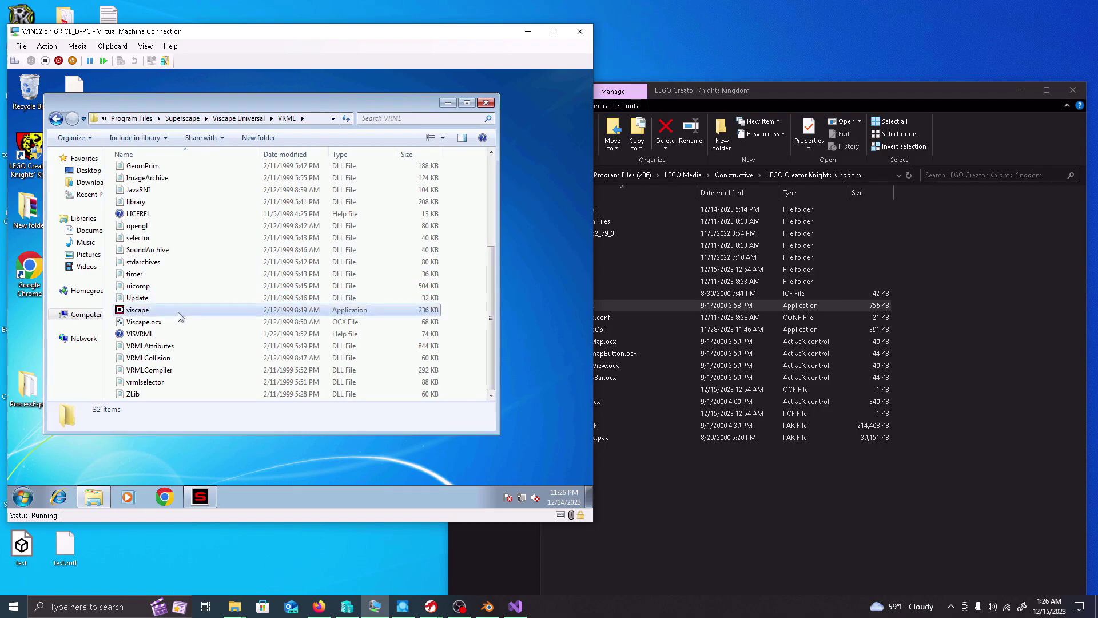
# - Open Superscape's VRT folder and compare its WVRT application with CreatorKK in the LEGO Creator Knights Kingdom folder
pyautogui.click(56, 118)
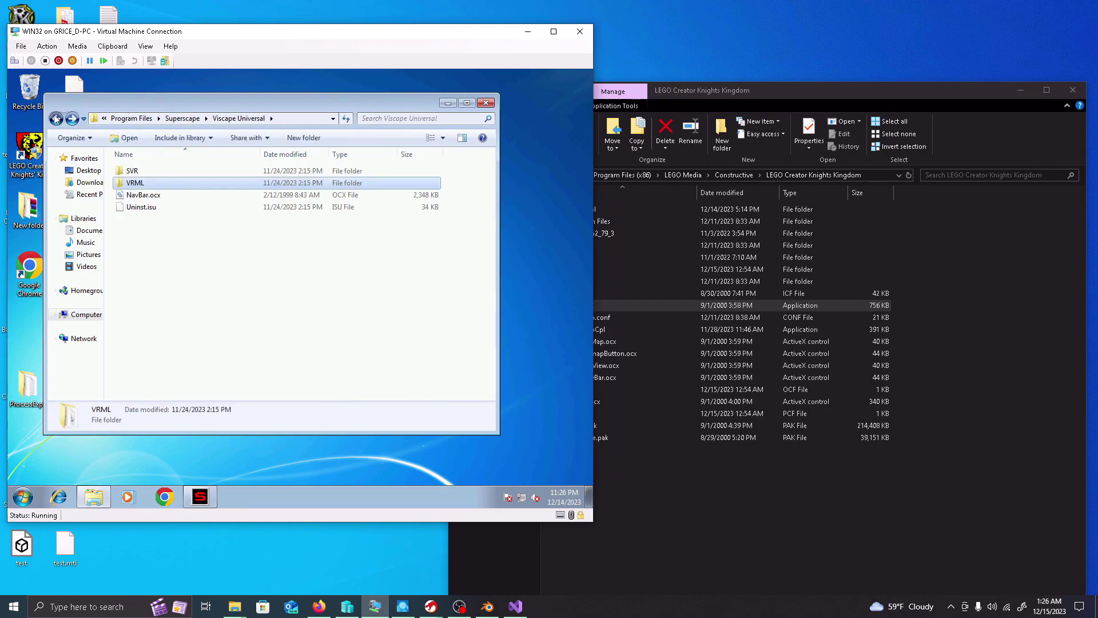
pyautogui.click(55, 118)
pyautogui.doubleClick(155, 231)
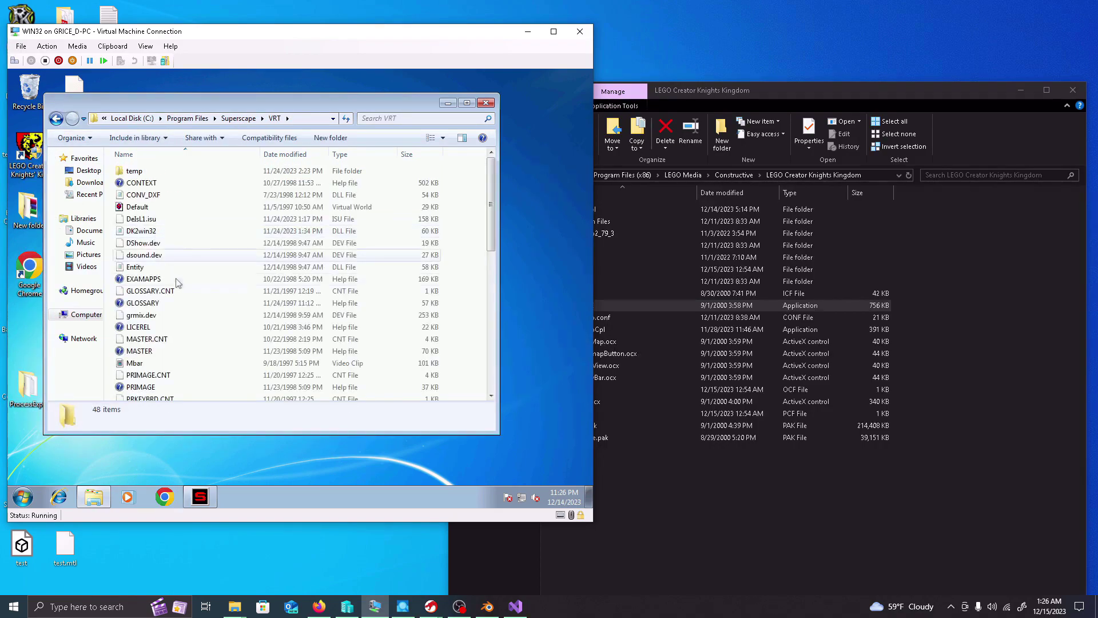
pyautogui.scroll(-8, 178, 286)
pyautogui.click(155, 382)
pyautogui.click(719, 462)
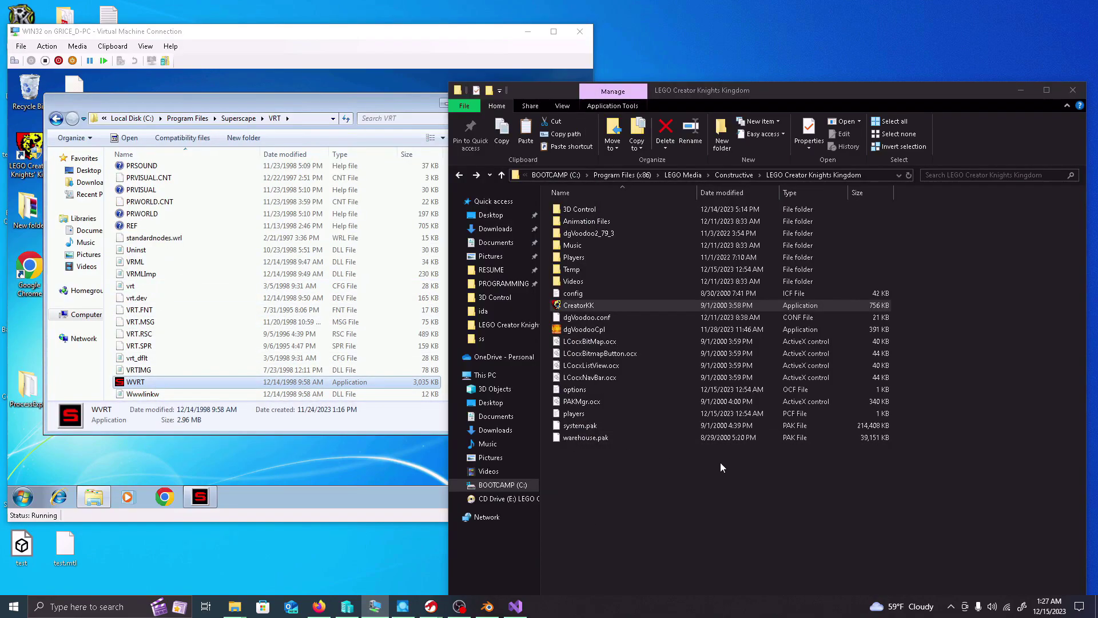
pyautogui.click(579, 304)
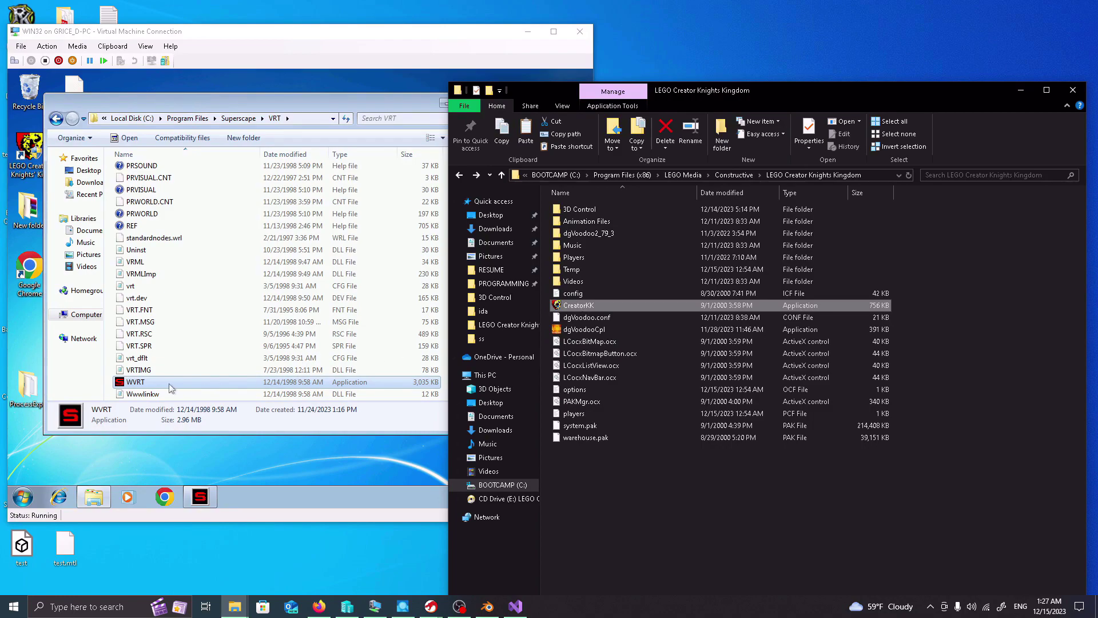
# - Reselect WVRT and CreatorKK for another comparison, leaving the WVRT name unedited, and clear the selection in the VRT folder
pyautogui.hotkey('alt', 'Tab')
pyautogui.press('F2')
pyautogui.click(640, 309)
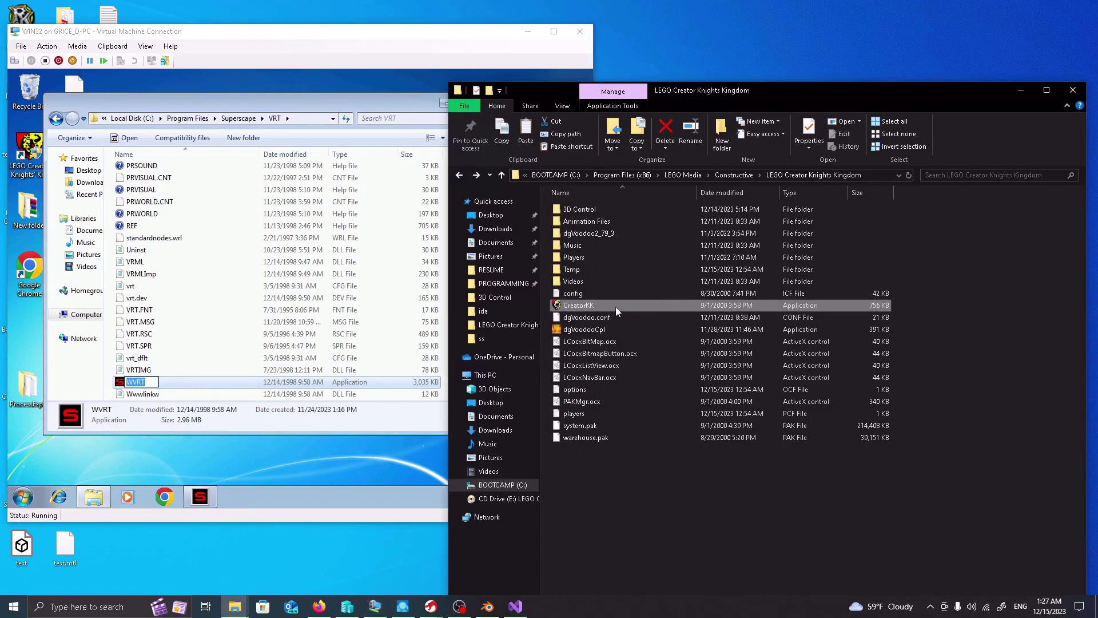
pyautogui.click(179, 383)
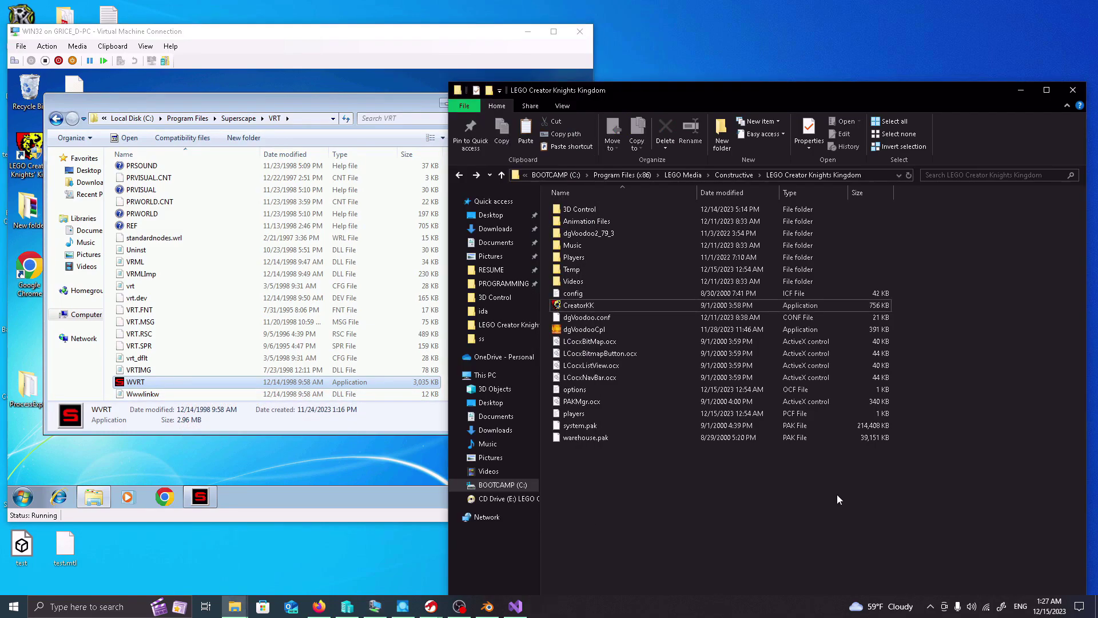
pyautogui.click(836, 494)
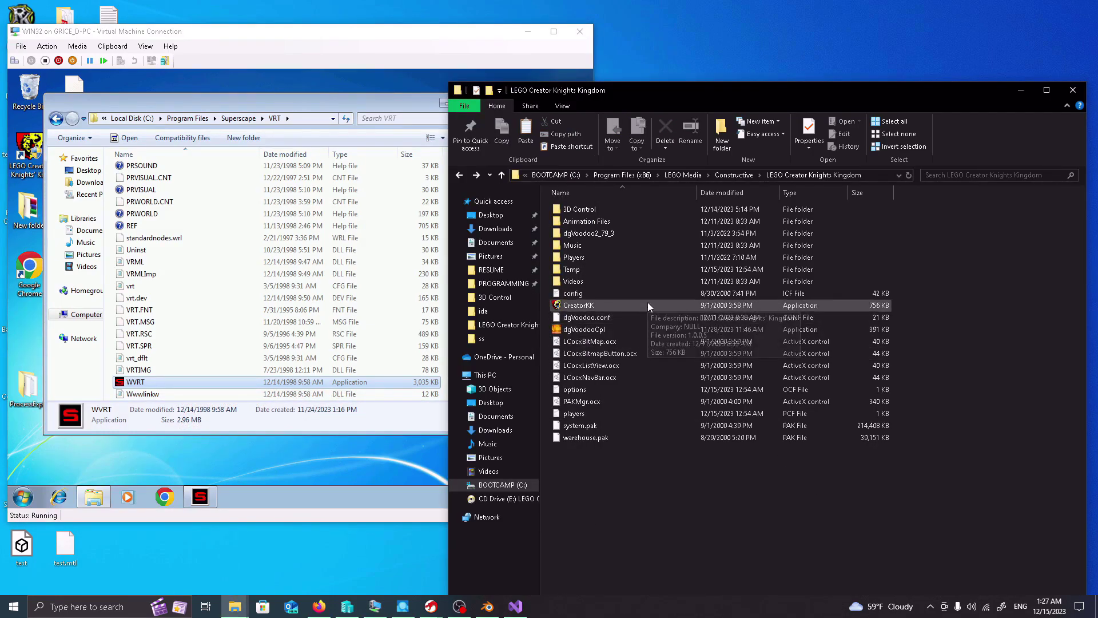
pyautogui.click(649, 307)
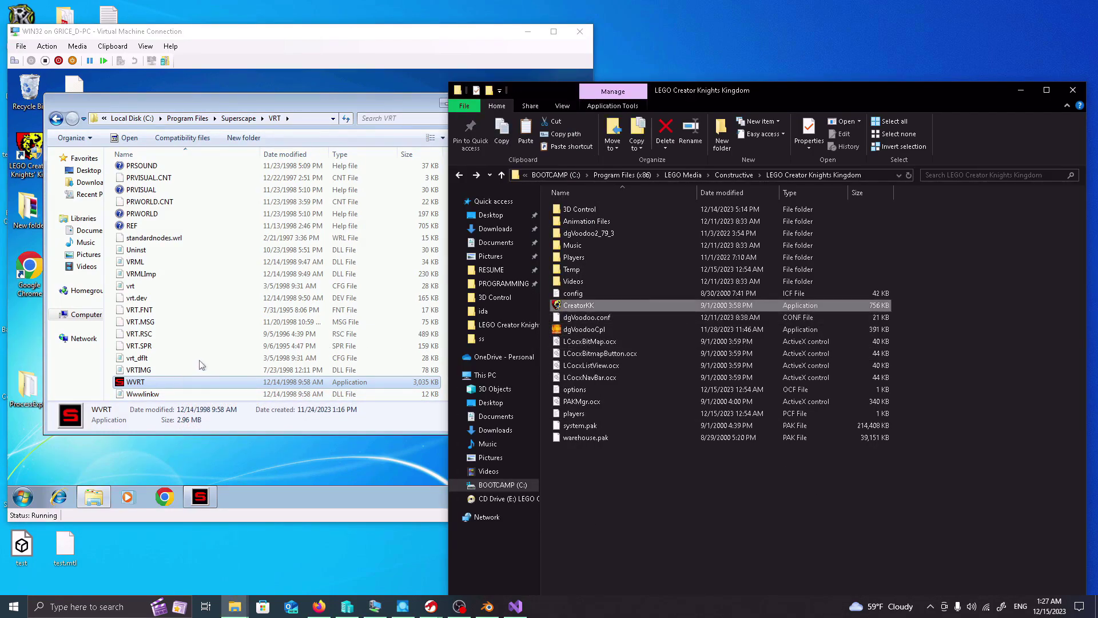
pyautogui.click(191, 382)
pyautogui.scroll(1, 225, 356)
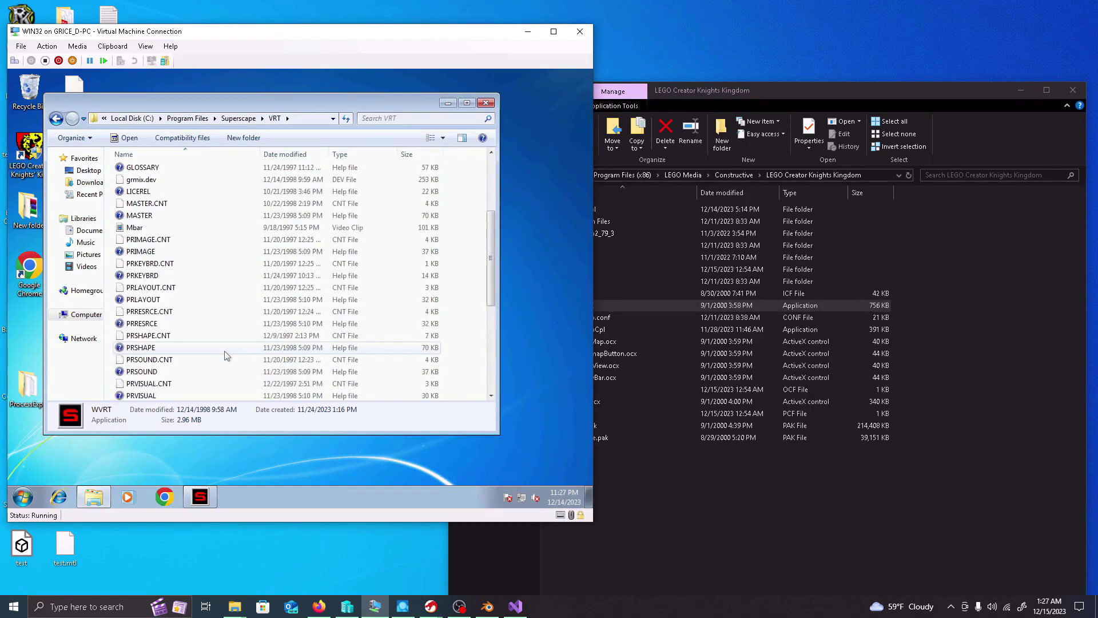
pyautogui.scroll(-1, 225, 355)
pyautogui.click(465, 375)
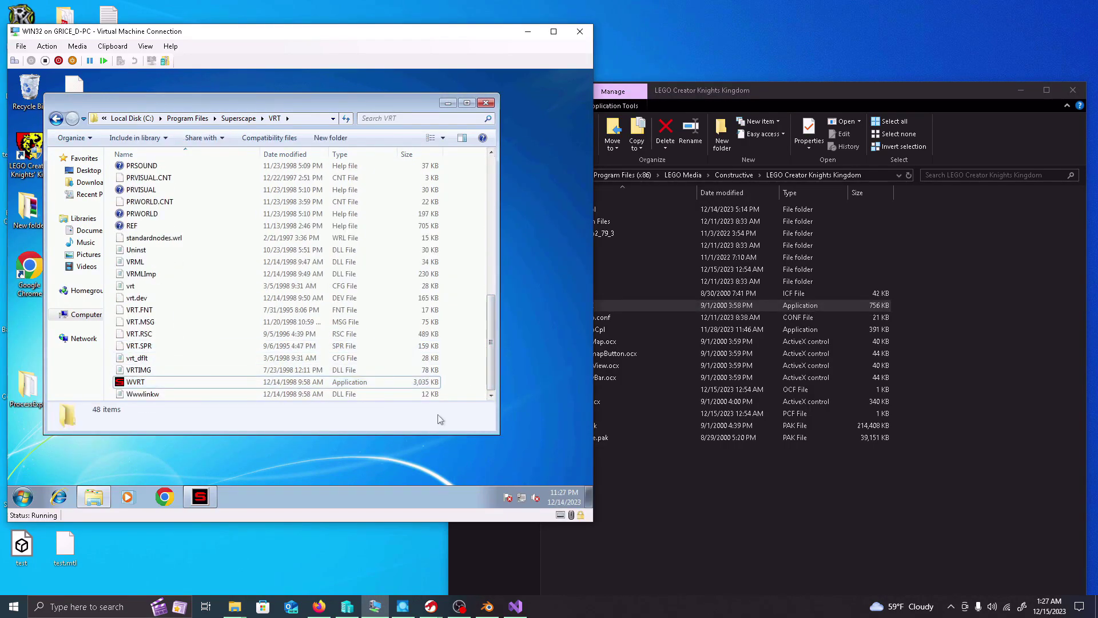
# - Minimize the LEGO Creator Knights Kingdom folder and the WIN32 virtual machine window, and switch to Firefox
pyautogui.click(736, 485)
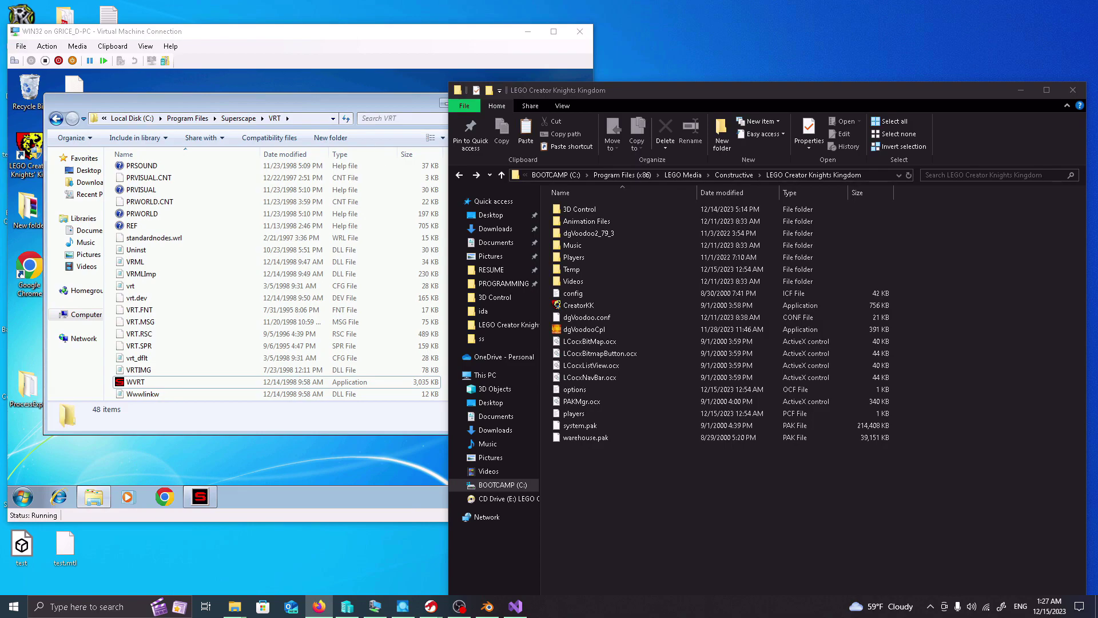
pyautogui.click(1021, 92)
pyautogui.click(528, 33)
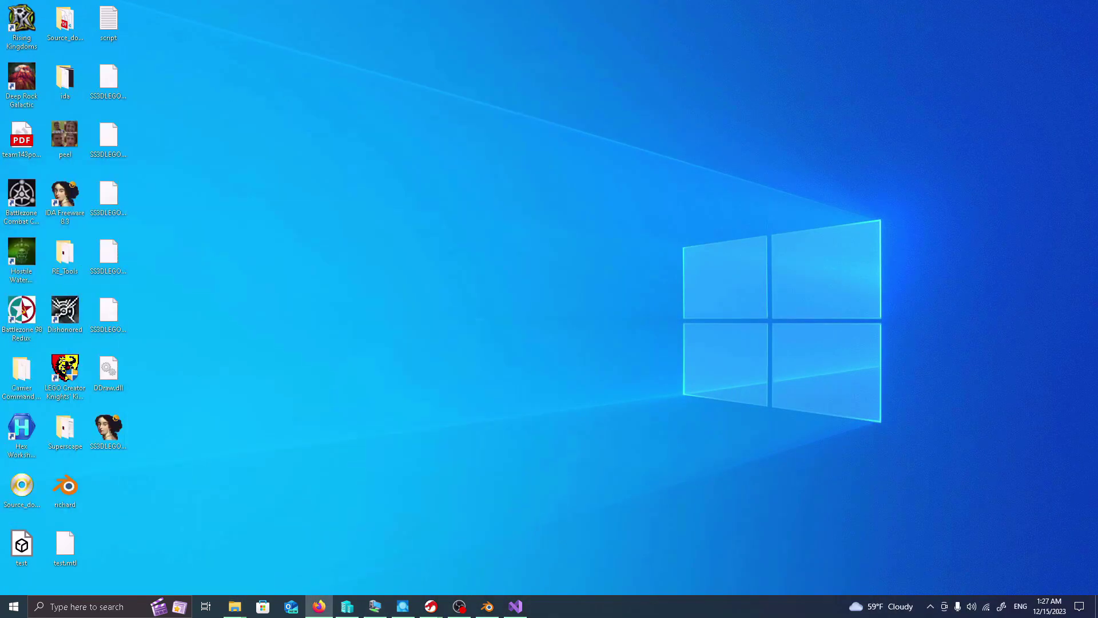
pyautogui.hotkey('alt', 'Tab')
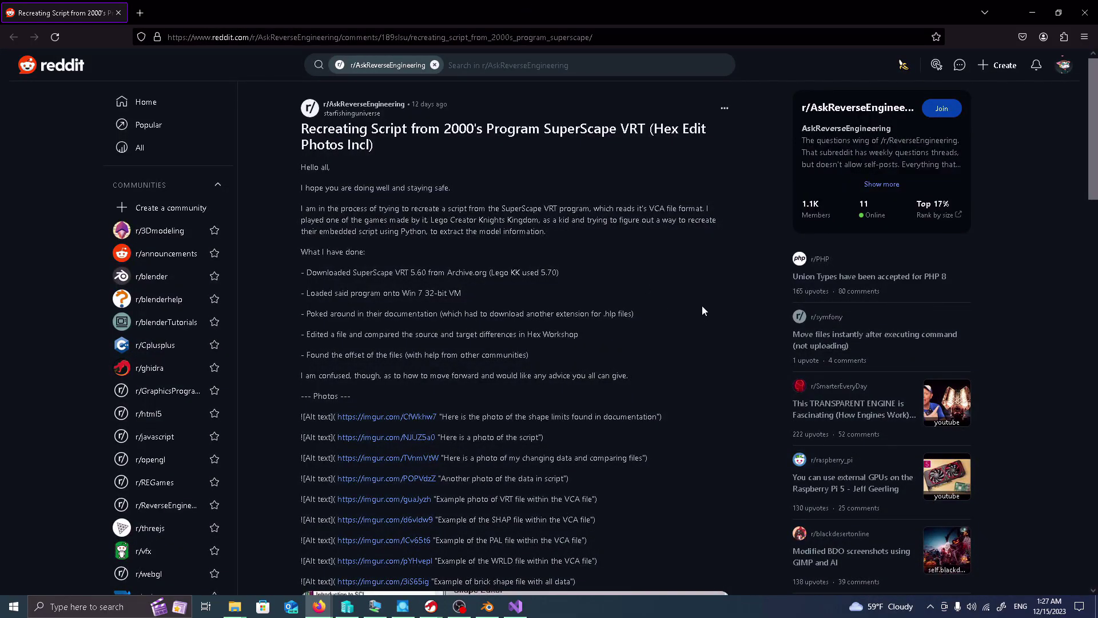
# - Review the r/AskReverseEngineering post on recreating the SuperScape VRT script and its comments, highlighting its title and body text
pyautogui.scroll(-15, 701, 306)
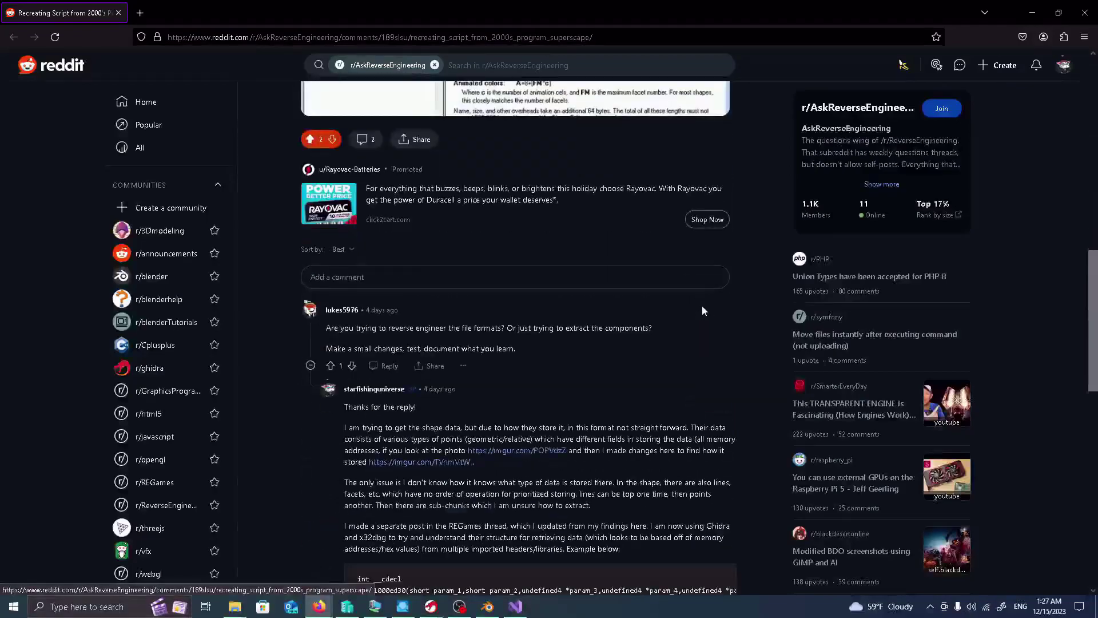
pyautogui.scroll(-8, 703, 305)
pyautogui.scroll(15, 703, 305)
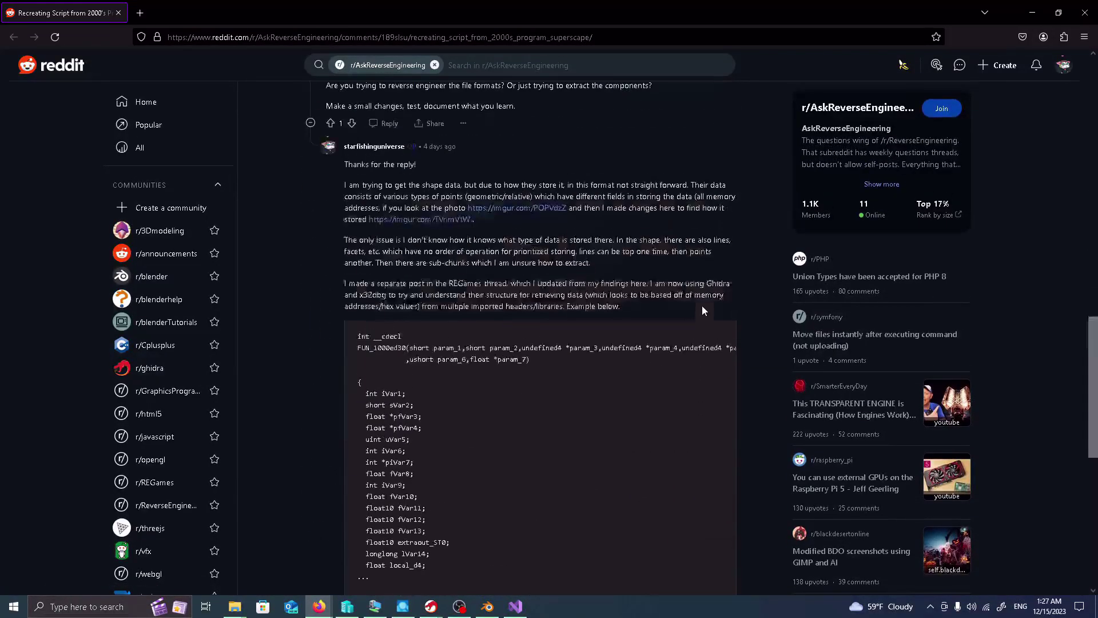
pyautogui.scroll(8, 704, 311)
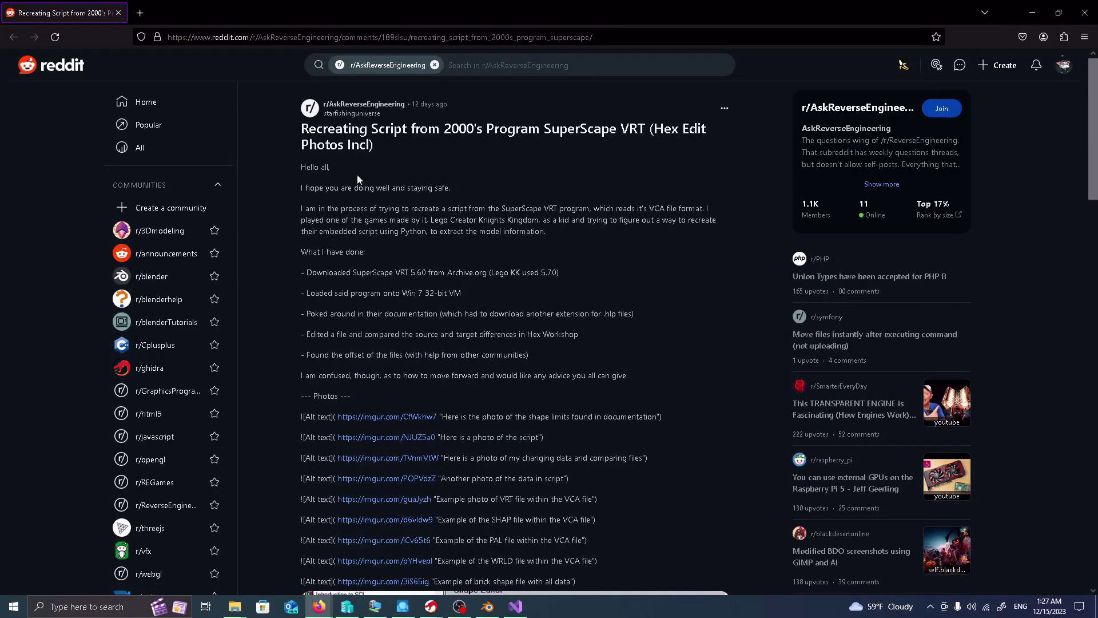
pyautogui.moveTo(306, 132); pyautogui.dragTo(394, 146)
pyautogui.click(455, 241)
pyautogui.moveTo(300, 169); pyautogui.dragTo(606, 399)
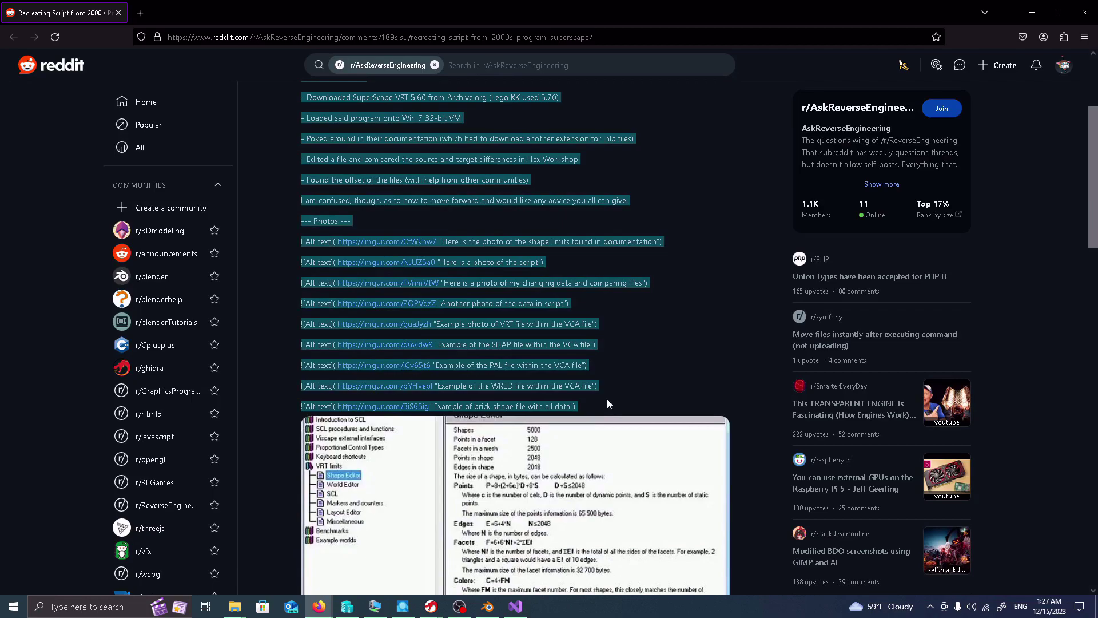
pyautogui.click(606, 400)
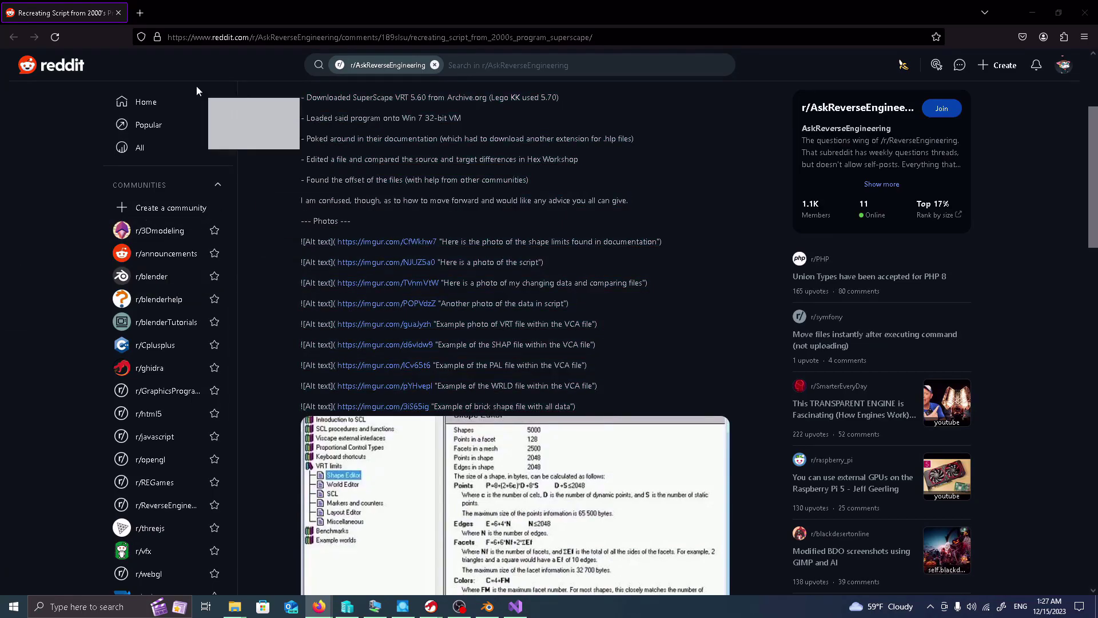
# - Add the r/REGames post on extracting Lego Creator Knights Kingdom model data as a second tab and skim it down to its comments
pyautogui.hotkey('ctrl', 'shift', 't')
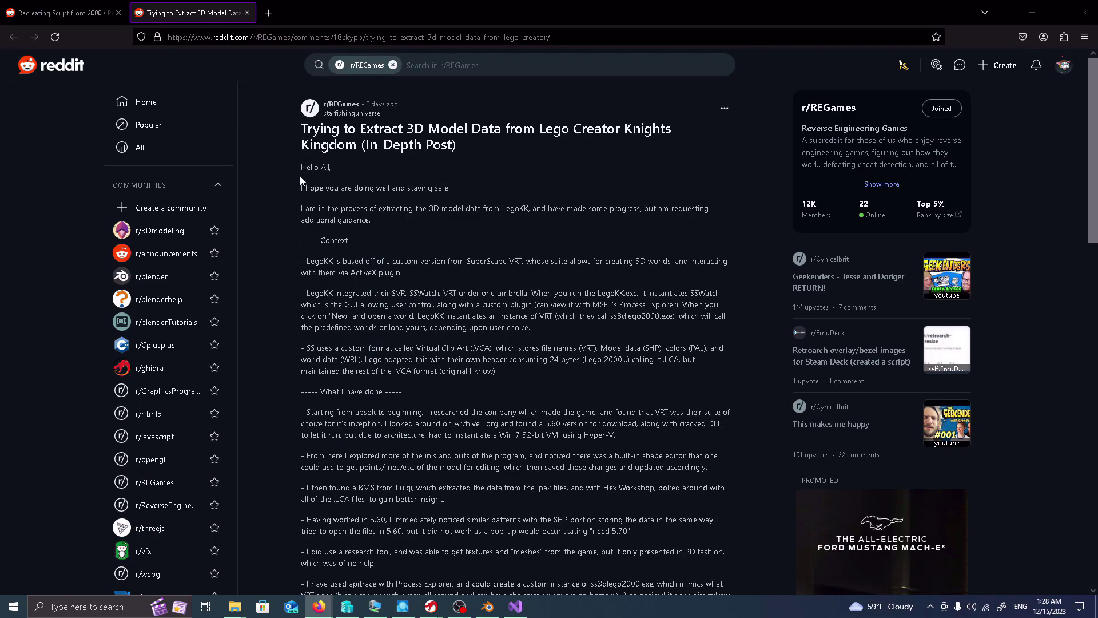
pyautogui.scroll(-3, 299, 178)
pyautogui.scroll(3, 300, 177)
pyautogui.scroll(-4, 361, 227)
pyautogui.scroll(-12, 360, 231)
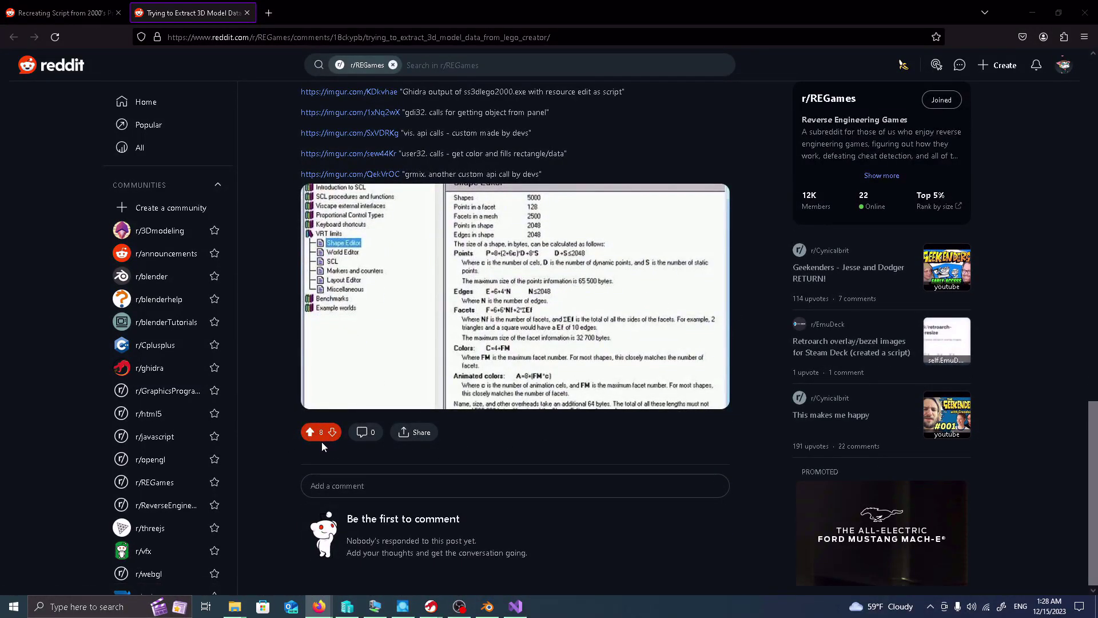
pyautogui.scroll(5, 315, 447)
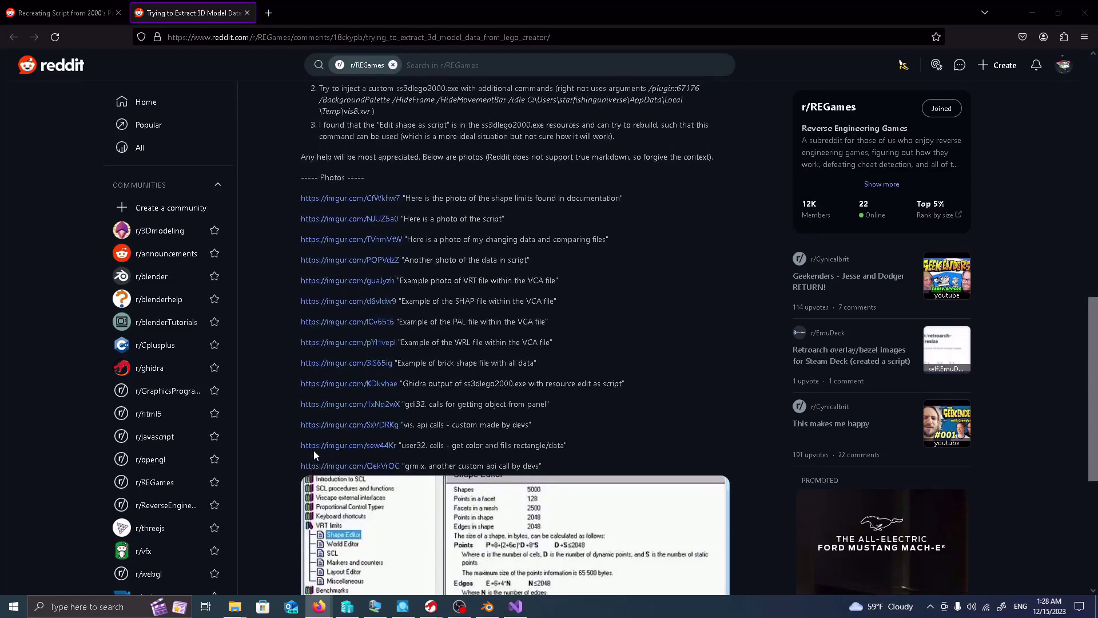
pyautogui.scroll(15, 314, 450)
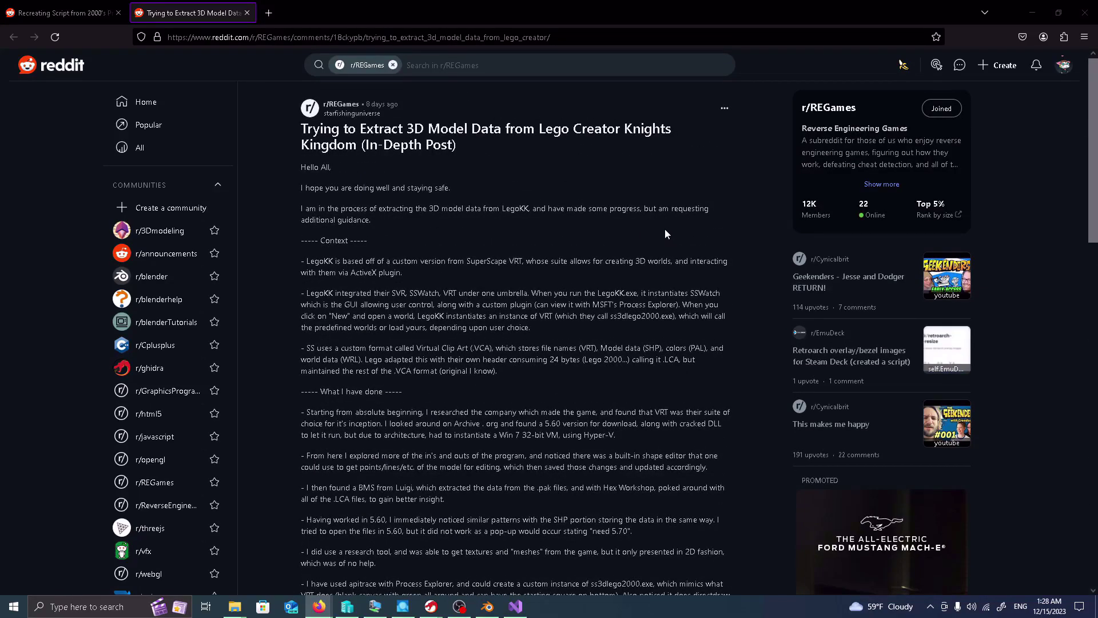
# - Review the r/REGames post's context, completed work, guidance request and photo links
pyautogui.scroll(-20, 664, 234)
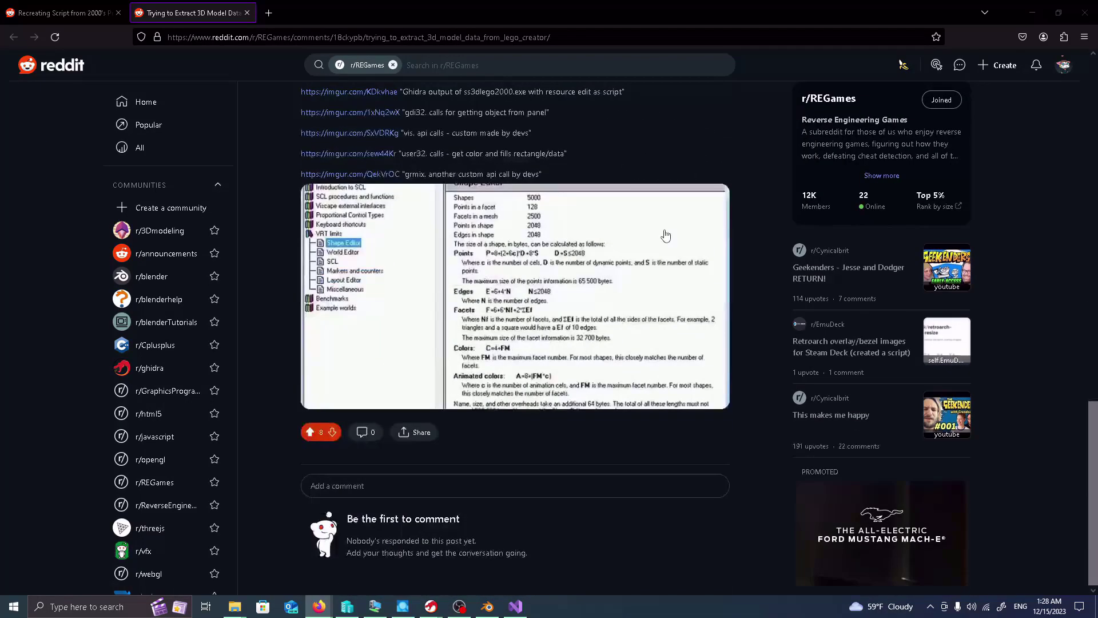
pyautogui.scroll(20, 665, 235)
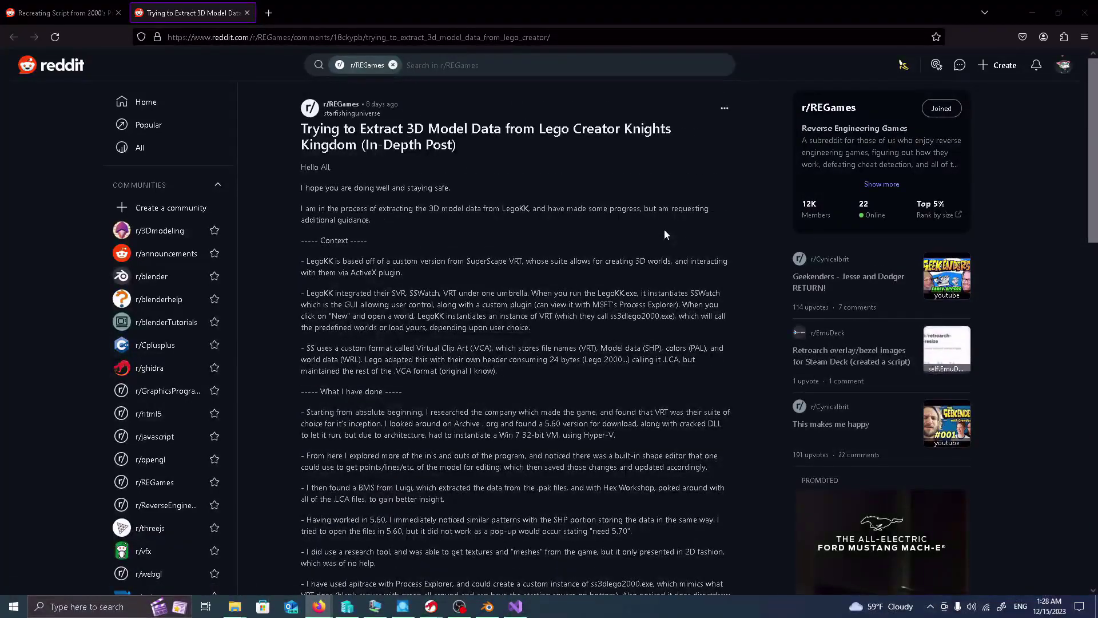
pyautogui.scroll(-20, 664, 234)
pyautogui.scroll(8, 665, 234)
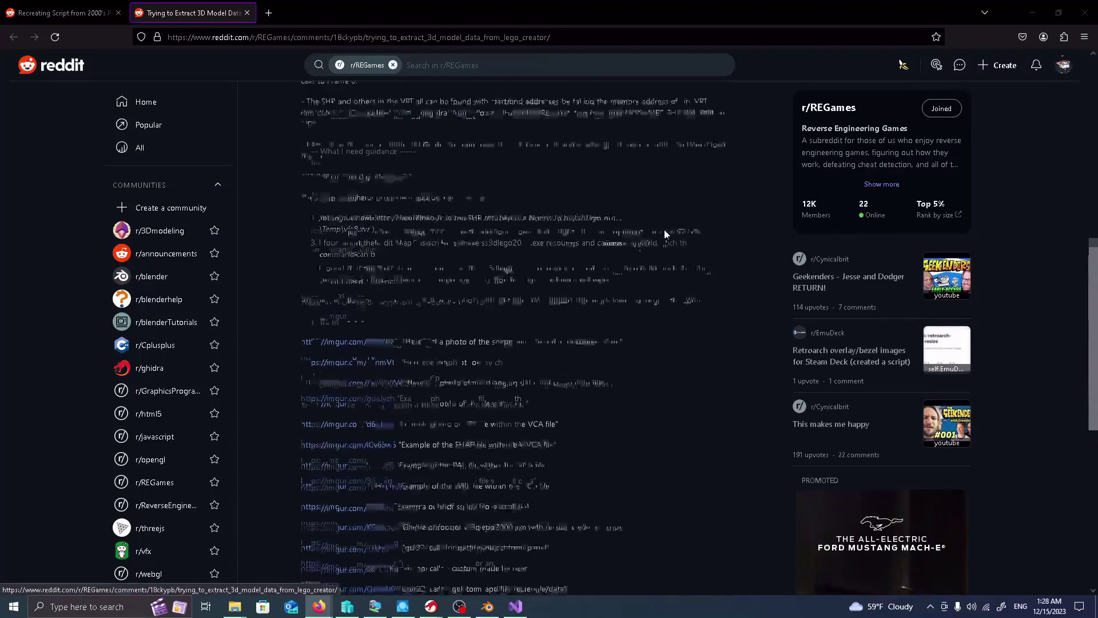
pyautogui.scroll(6, 665, 234)
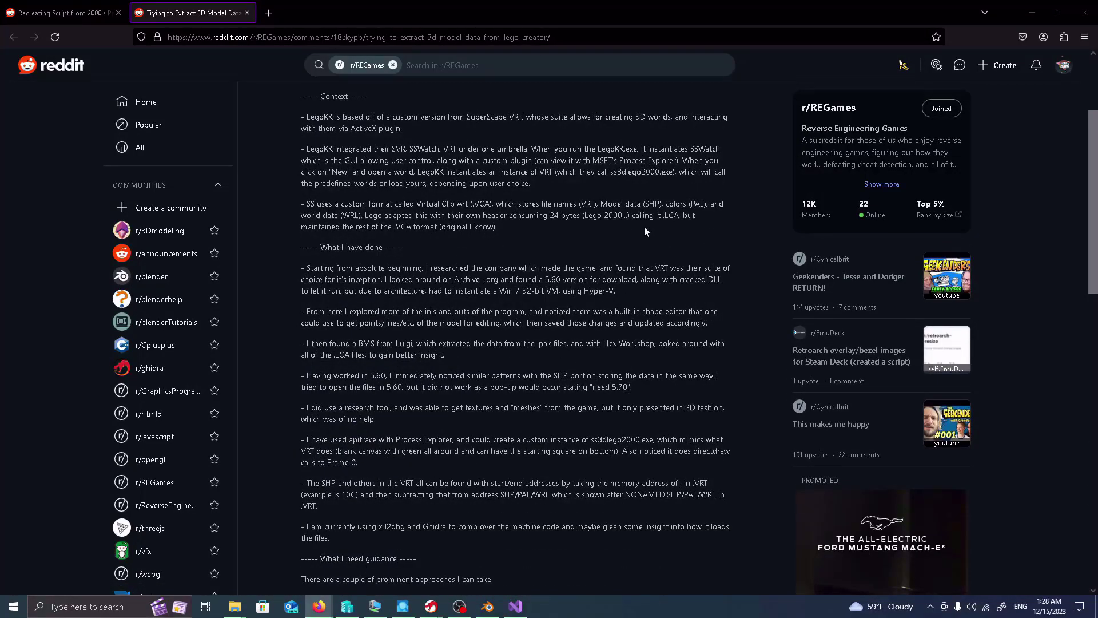
pyautogui.scroll(-6, 644, 231)
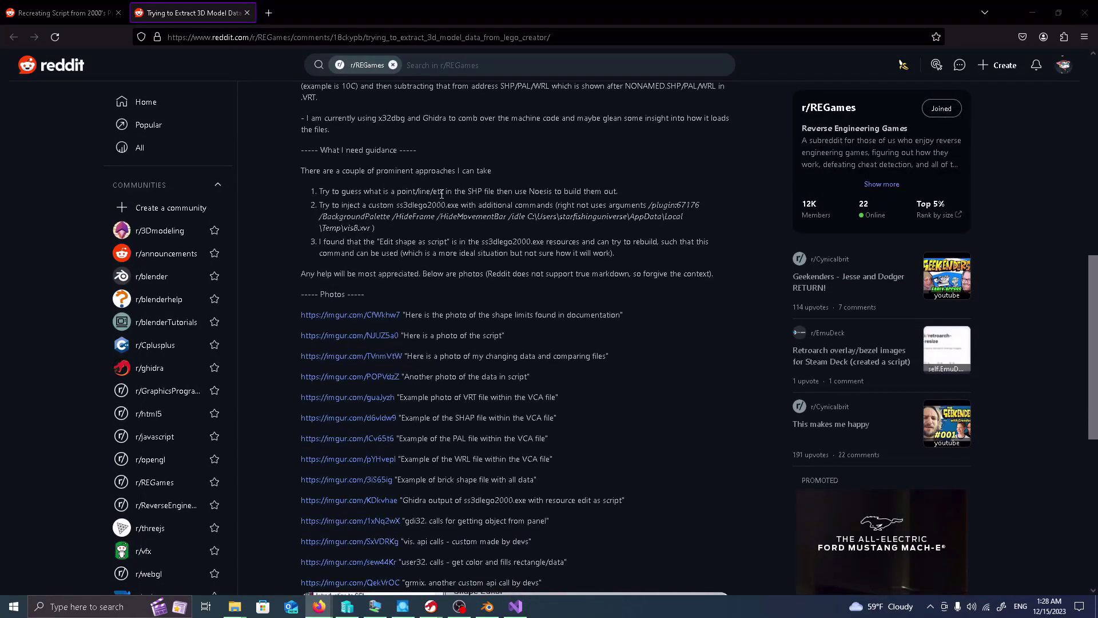
# - Highlight the r/REGames post's guidance section and its text from the greeting onward, and clear the selection
pyautogui.moveTo(299, 150); pyautogui.dragTo(398, 298)
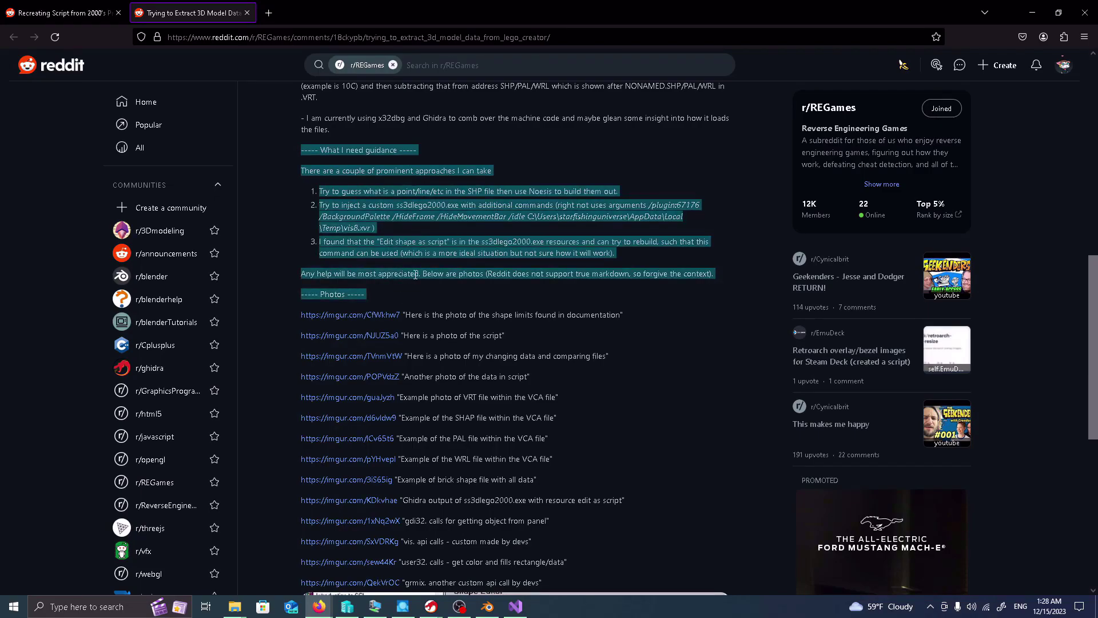
pyautogui.scroll(8, 416, 274)
pyautogui.moveTo(302, 167); pyautogui.dragTo(425, 328)
pyautogui.click(425, 328)
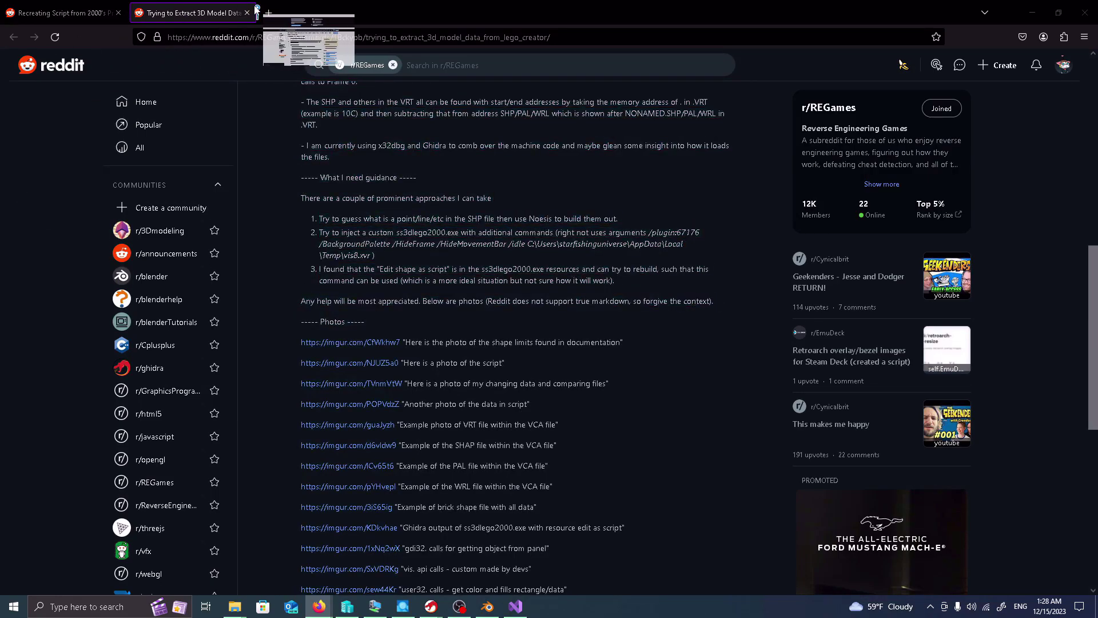
# - Add the Stack Exchange question on SuperScape's .VCA format as a third tab and skim it down to its Update and comments
pyautogui.hotkey('ctrl', 'shift', 't')
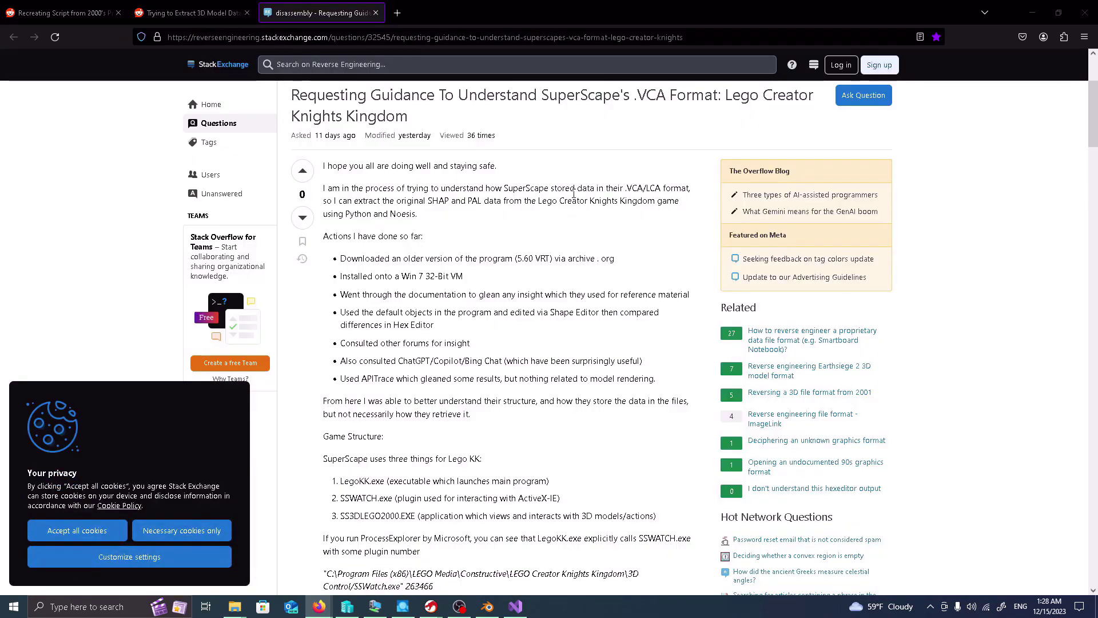
pyautogui.scroll(-5, 573, 193)
pyautogui.scroll(-3, 573, 195)
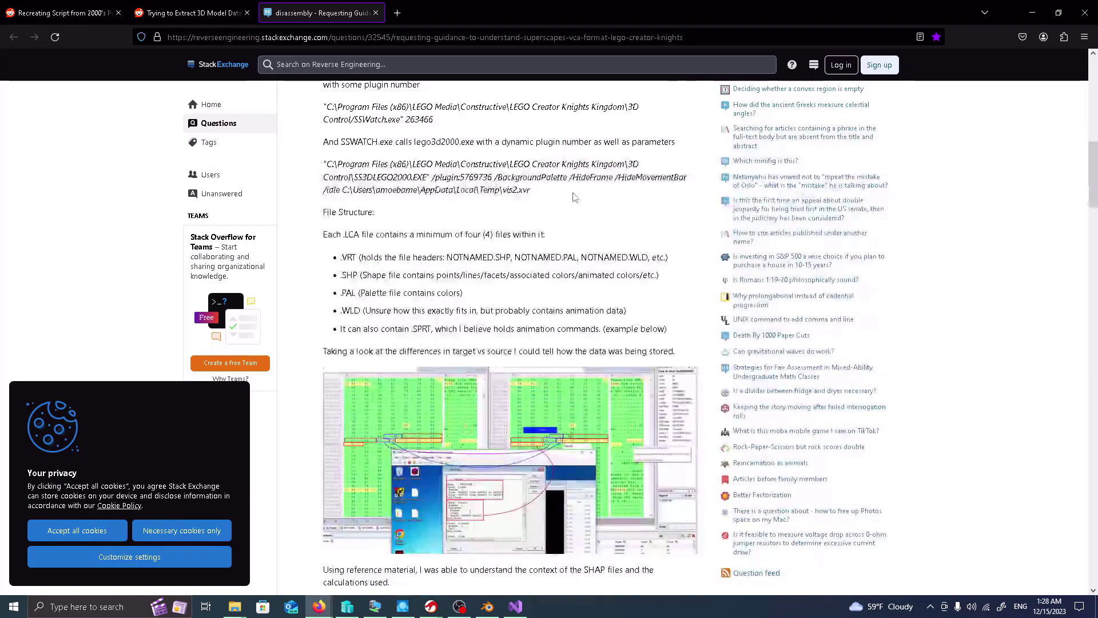
pyautogui.scroll(-18, 595, 241)
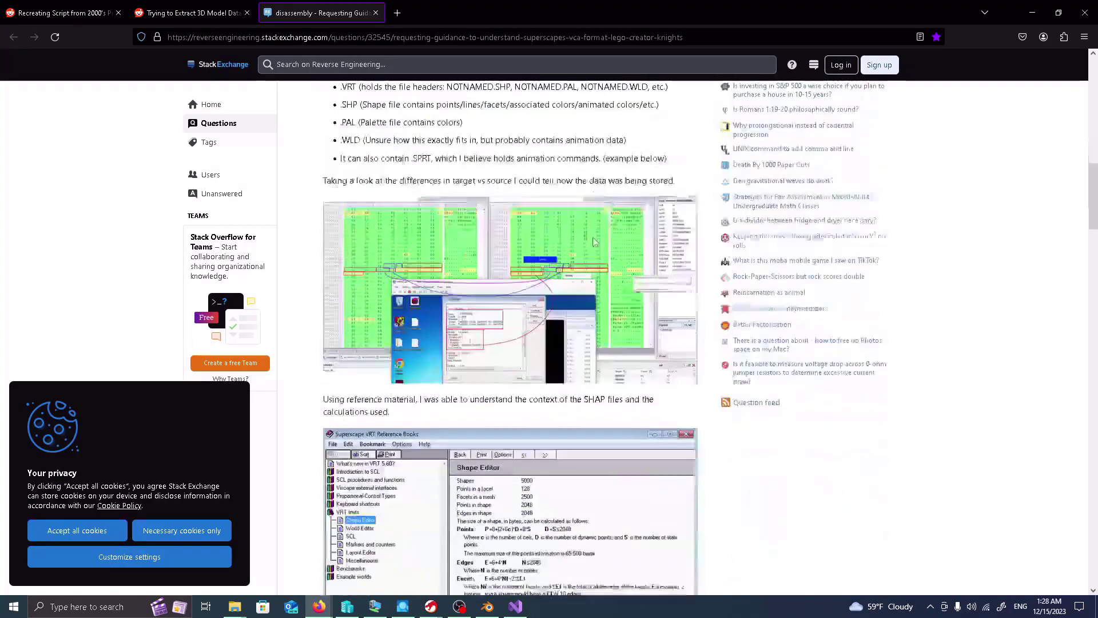
pyautogui.scroll(-14, 595, 240)
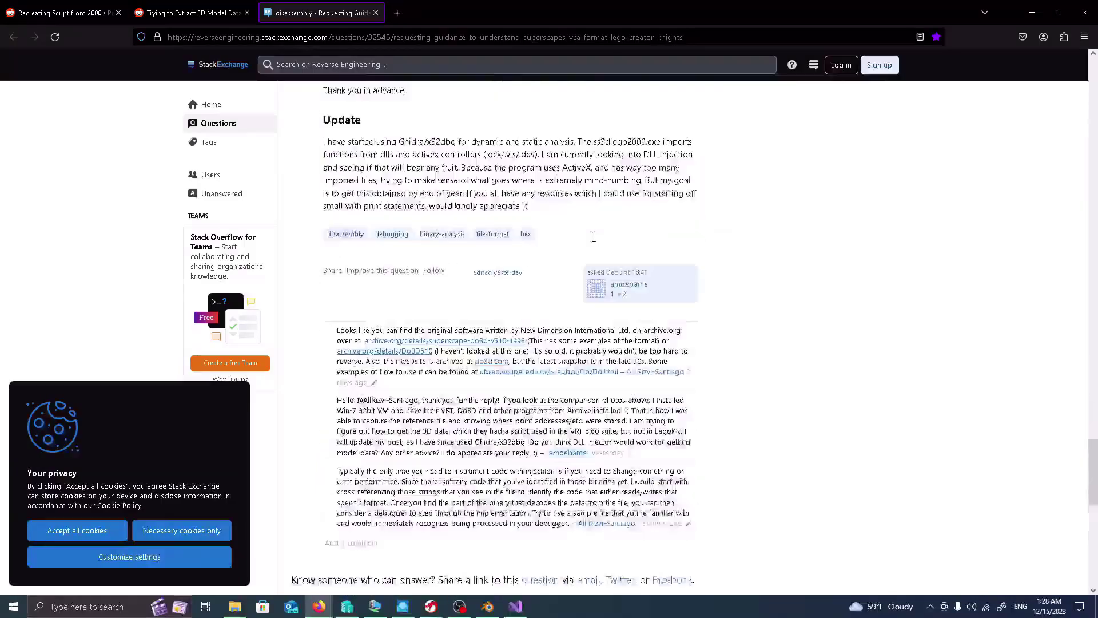
# - Highlight the Stack Exchange question's closing text and Update, clear the selection, and view the comments below
pyautogui.scroll(4, 593, 240)
pyautogui.moveTo(553, 416); pyautogui.dragTo(332, 92)
pyautogui.click(805, 350)
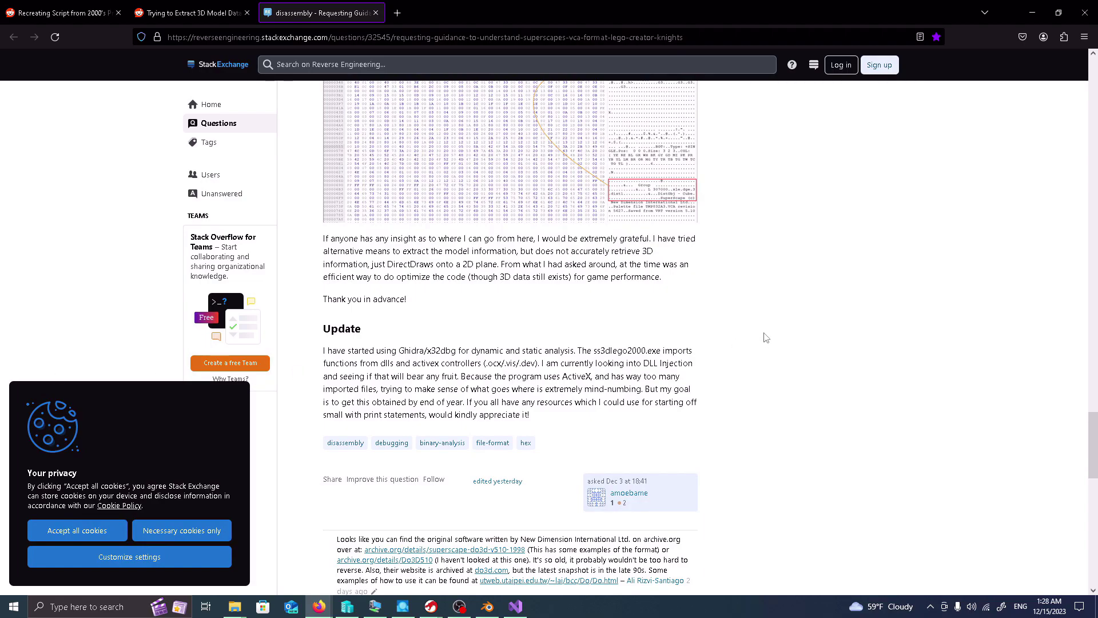
pyautogui.scroll(-5, 775, 354)
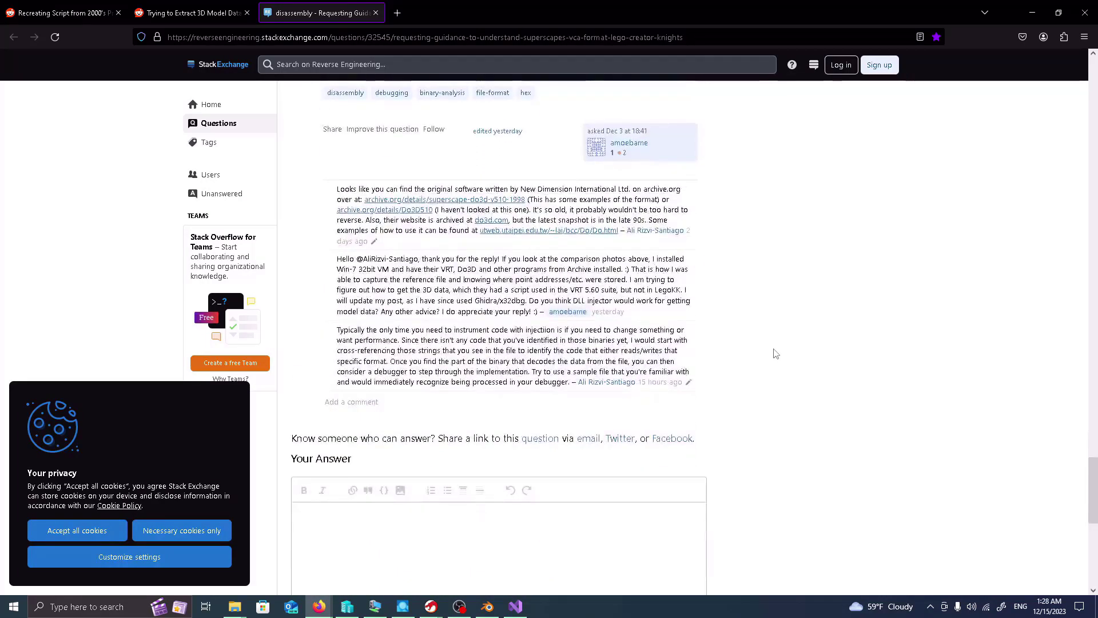
pyautogui.scroll(12, 775, 353)
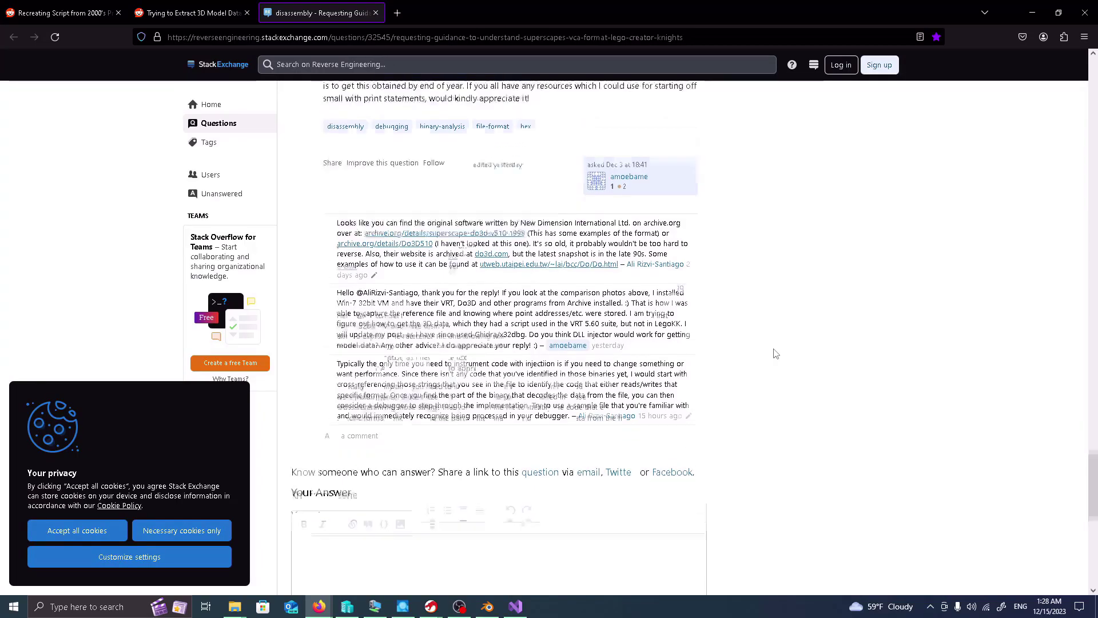
# - Examine the question's file structure section and the hex dumps showing the .VRT offset and the SHAP, PAL and WRLD locations
pyautogui.scroll(10, 775, 353)
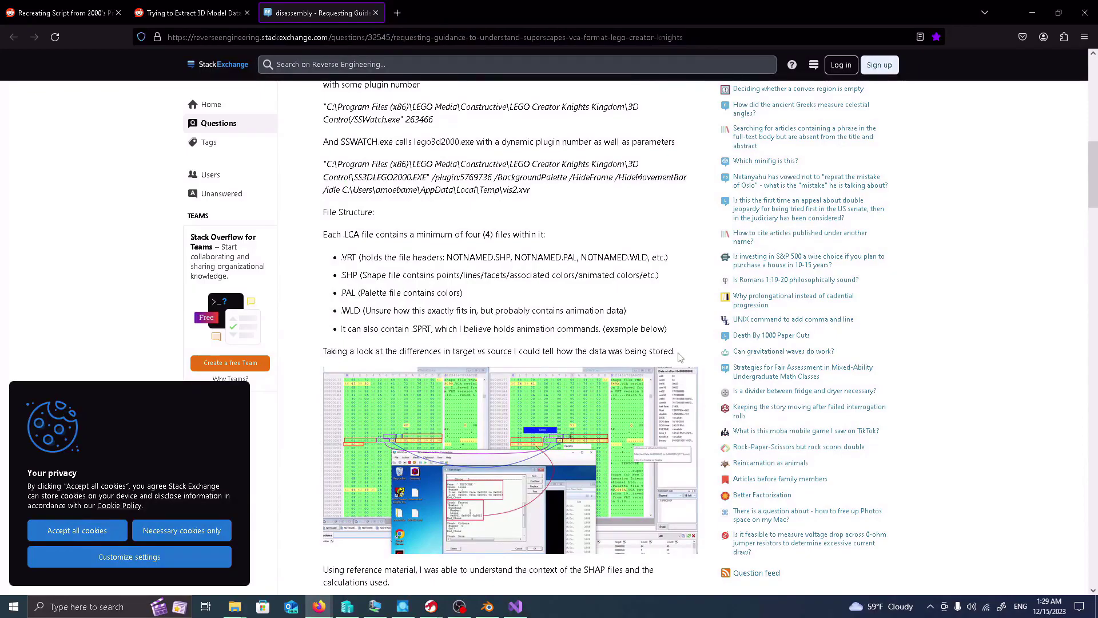
pyautogui.scroll(-12, 680, 356)
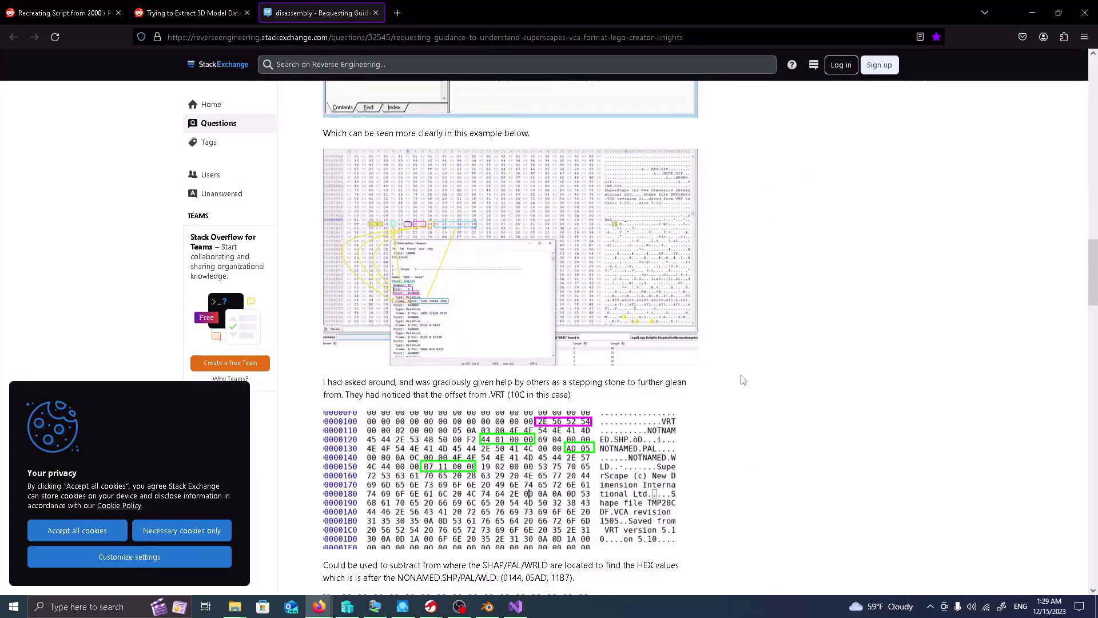
pyautogui.scroll(-2, 760, 378)
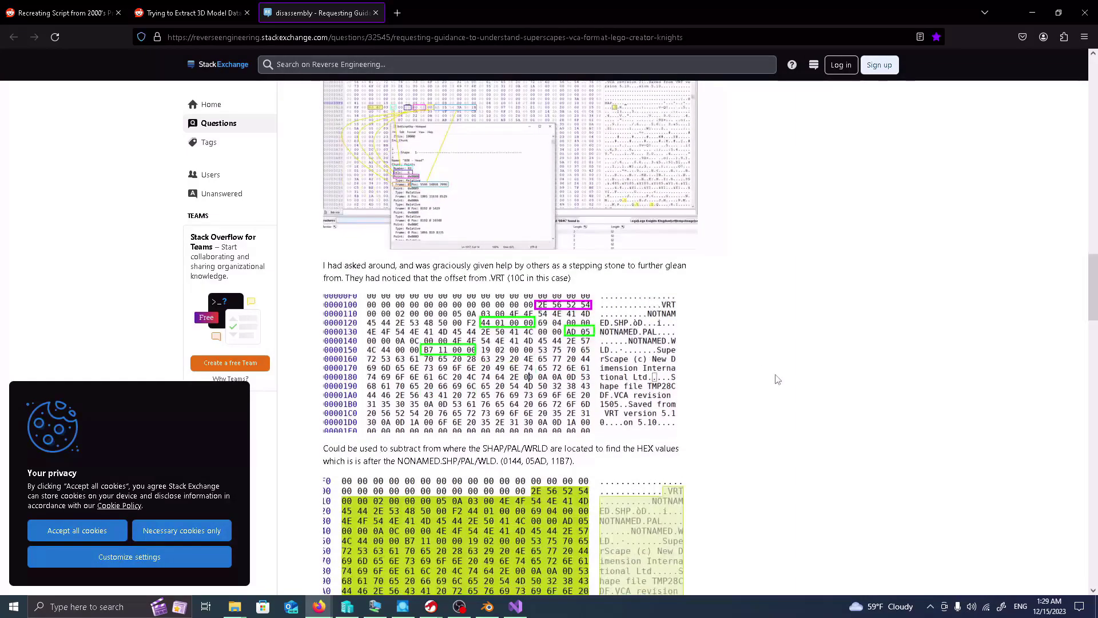
pyautogui.scroll(-10, 763, 380)
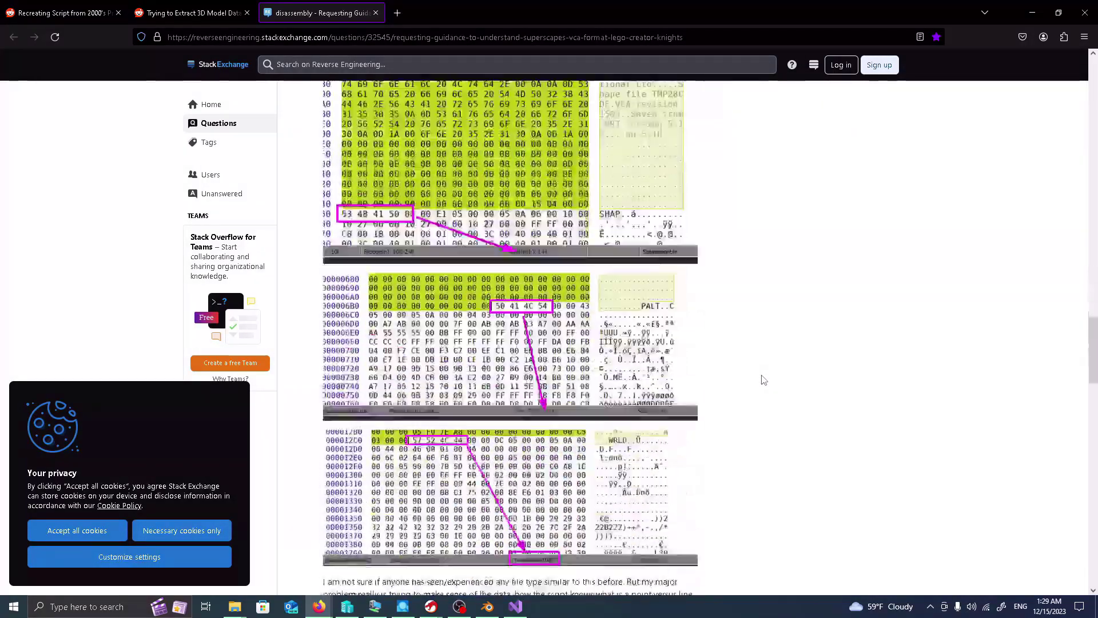
pyautogui.scroll(2, 907, 373)
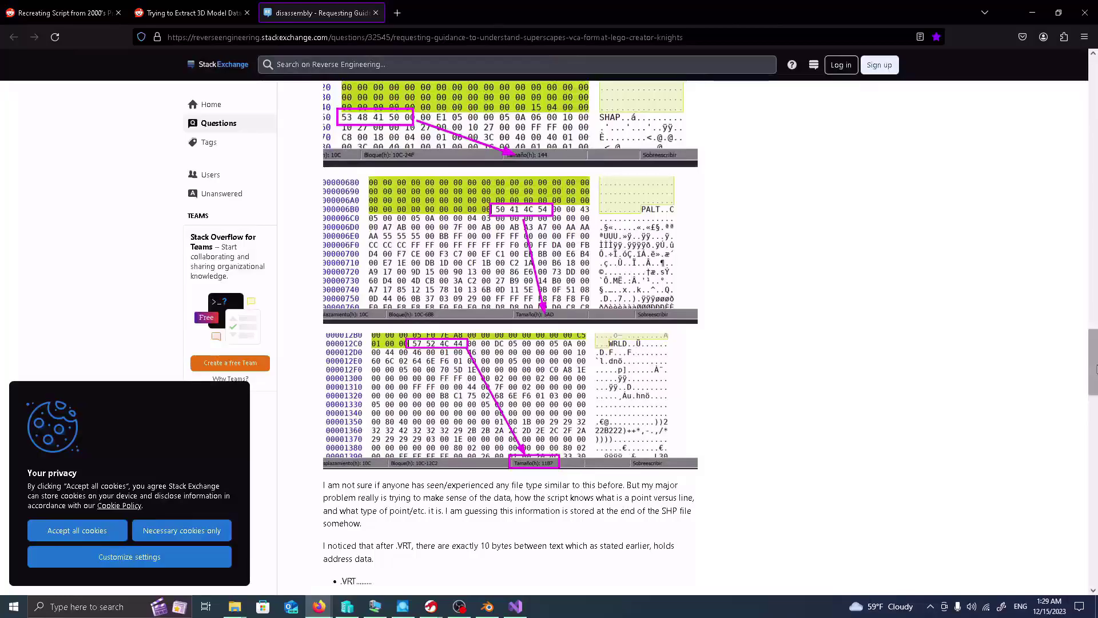
pyautogui.scroll(1, 1094, 352)
pyautogui.scroll(20, 1094, 352)
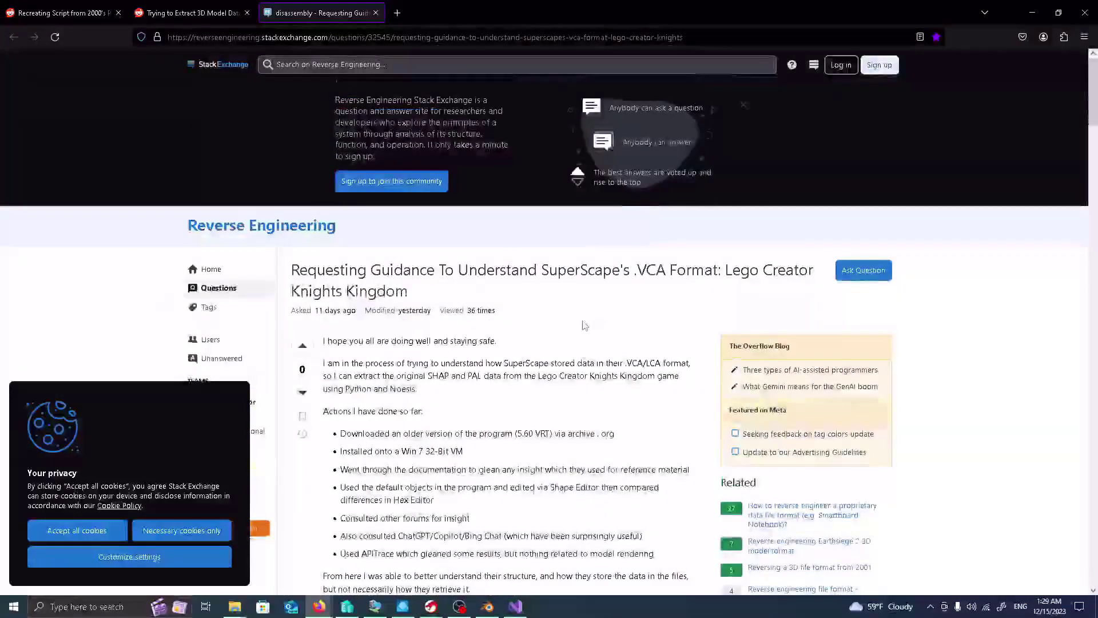
# - Review the question's actions taken, game structure and .LCA file structure, down to the Shape Editor limits reference
pyautogui.scroll(-4, 584, 324)
pyautogui.scroll(-5, 583, 324)
pyautogui.scroll(6, 583, 343)
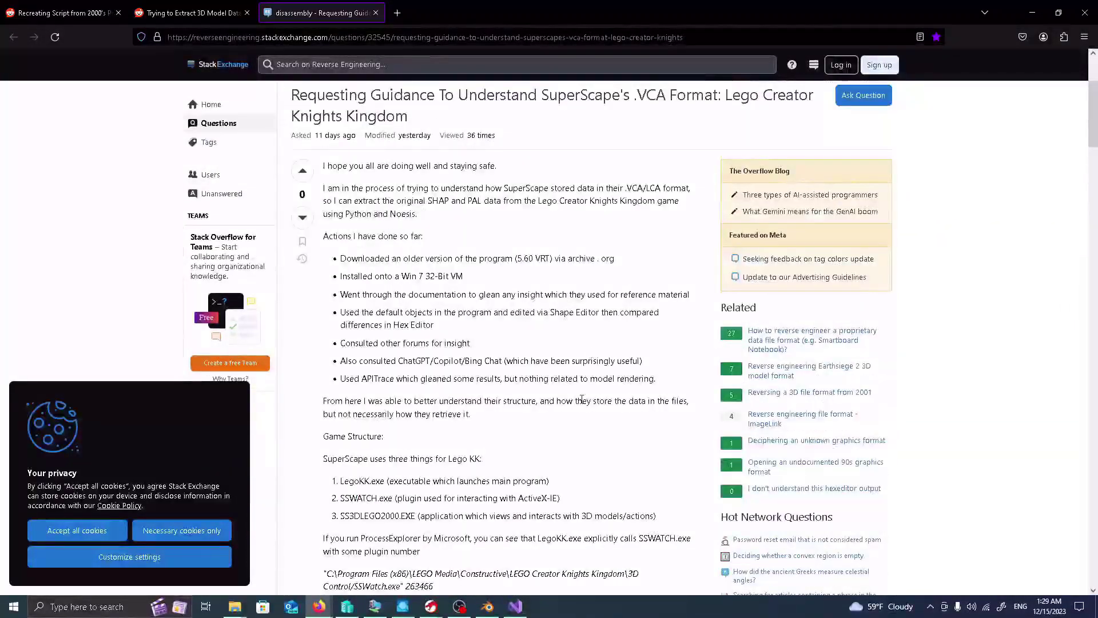
pyautogui.scroll(-5, 581, 376)
pyautogui.scroll(-4, 582, 376)
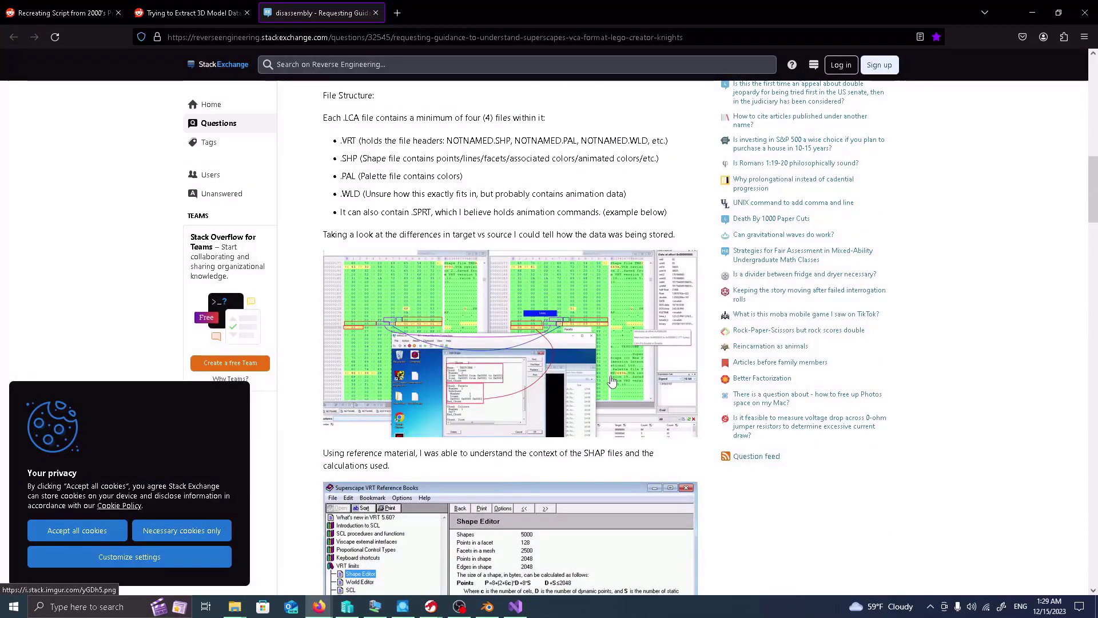
pyautogui.scroll(-2, 612, 380)
pyautogui.scroll(-2, 611, 381)
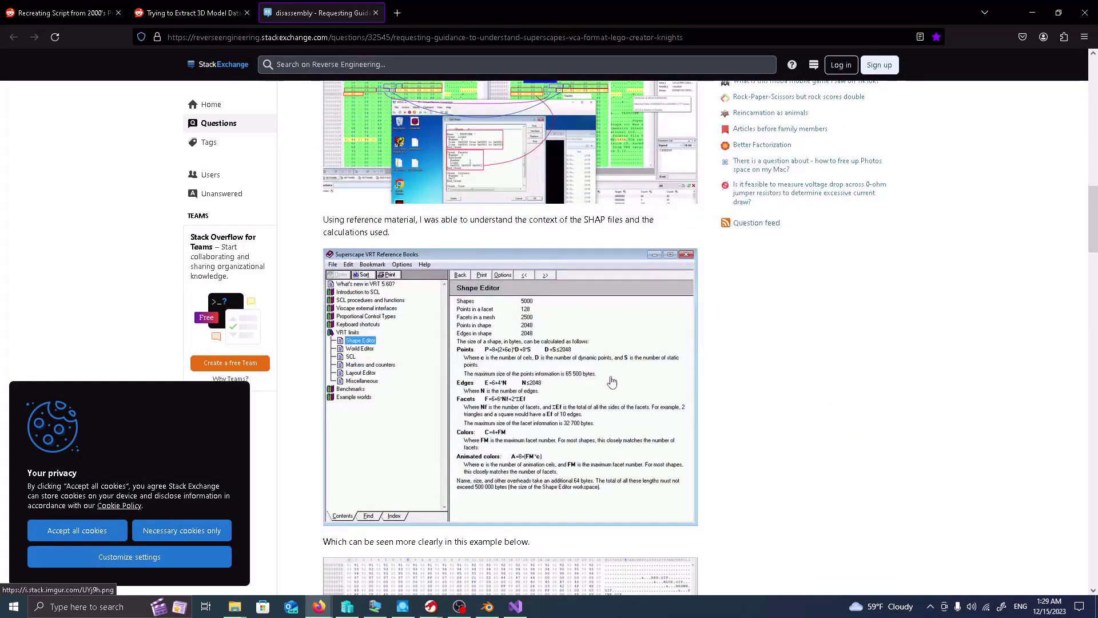
# - Review the question's point data example and the hex dumps locating the SHAP, PAL and WRLD sections
pyautogui.scroll(-6, 612, 380)
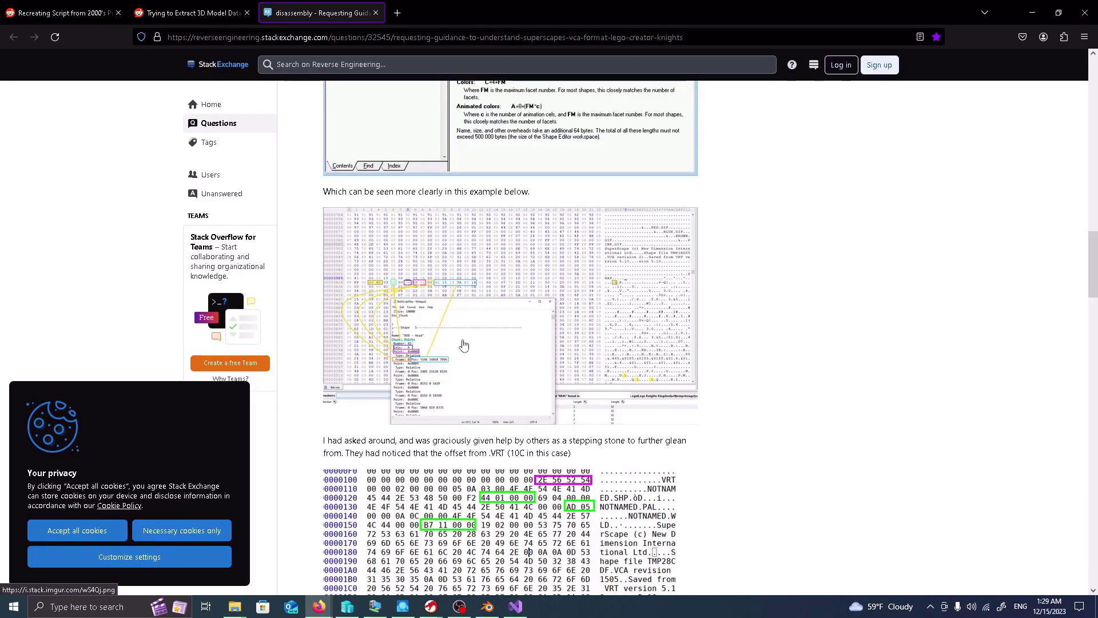
pyautogui.scroll(-3, 779, 385)
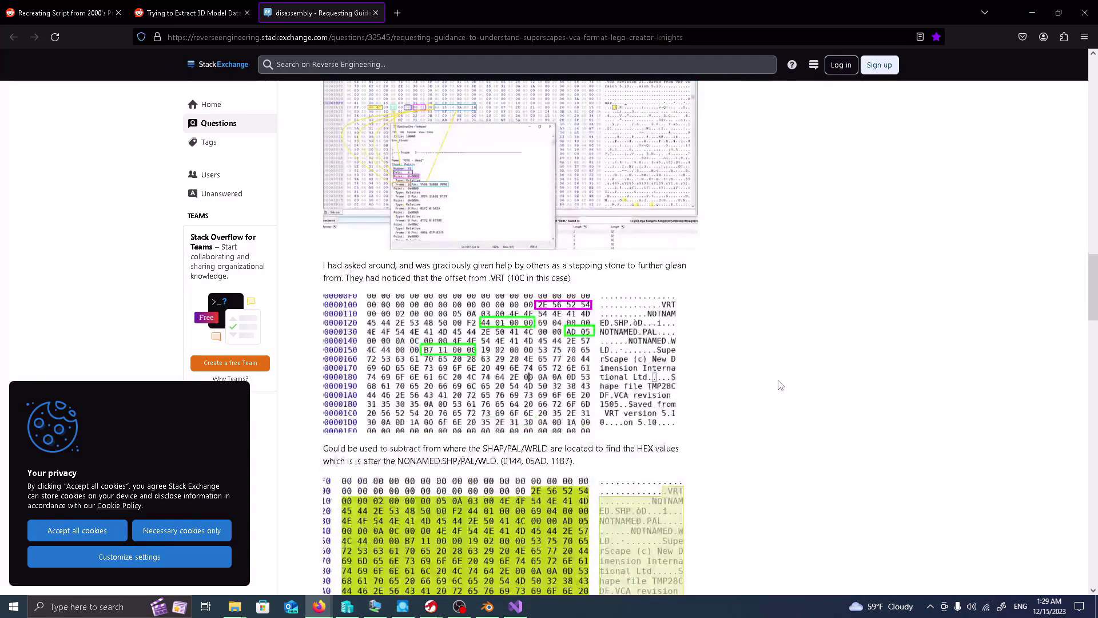
pyautogui.scroll(-12, 776, 379)
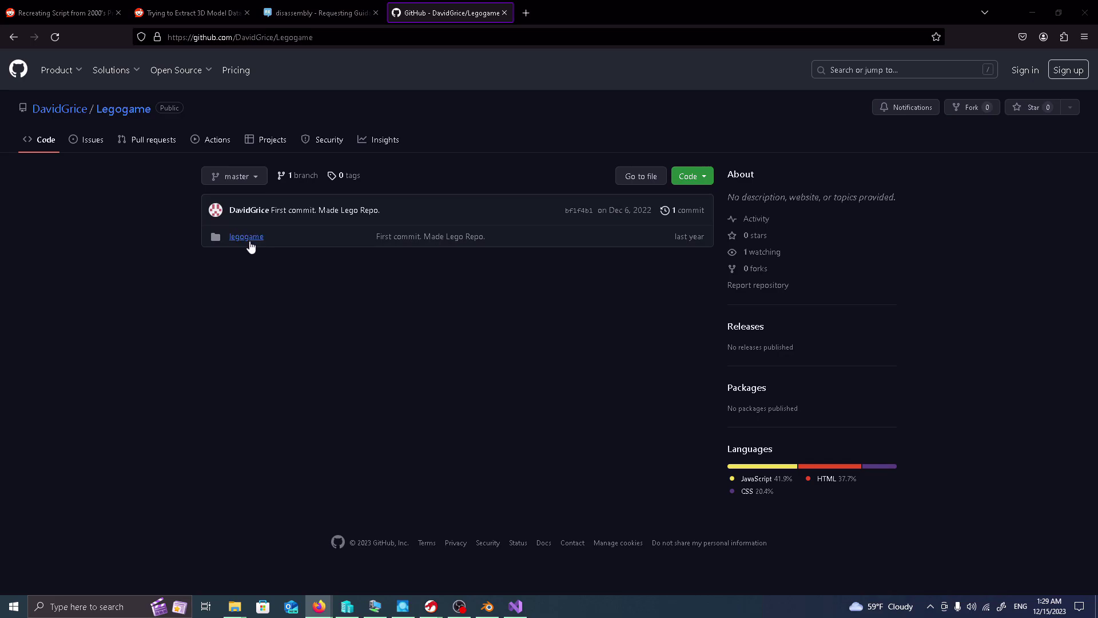
# - Open the legogame folder in the Legogame GitHub repository, skim its README, and look over its file list
pyautogui.click(255, 239)
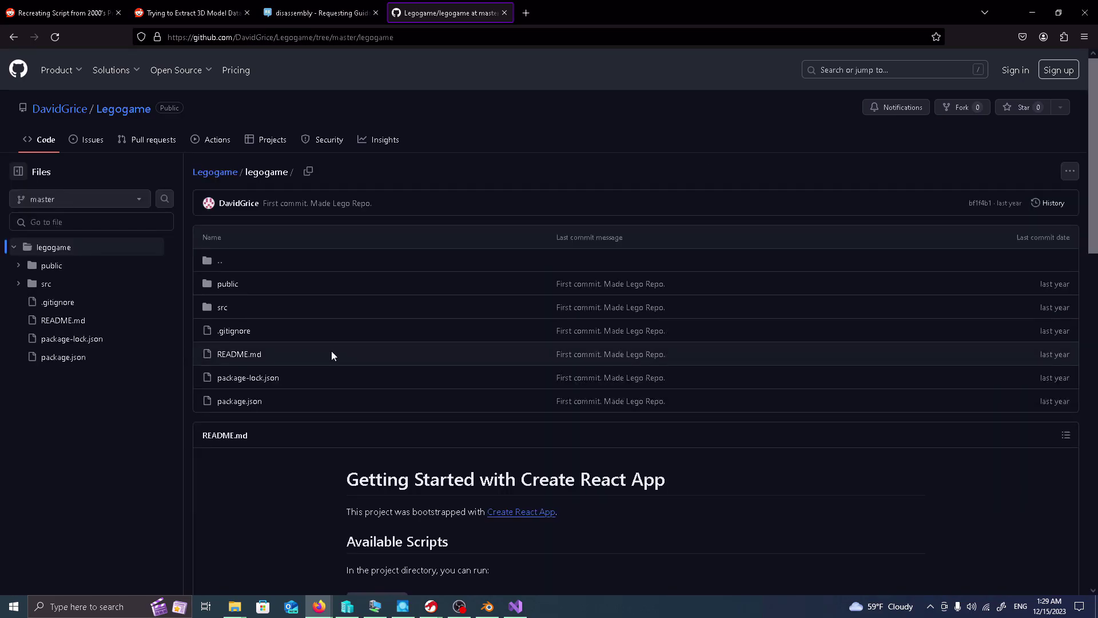
pyautogui.scroll(-15, 332, 352)
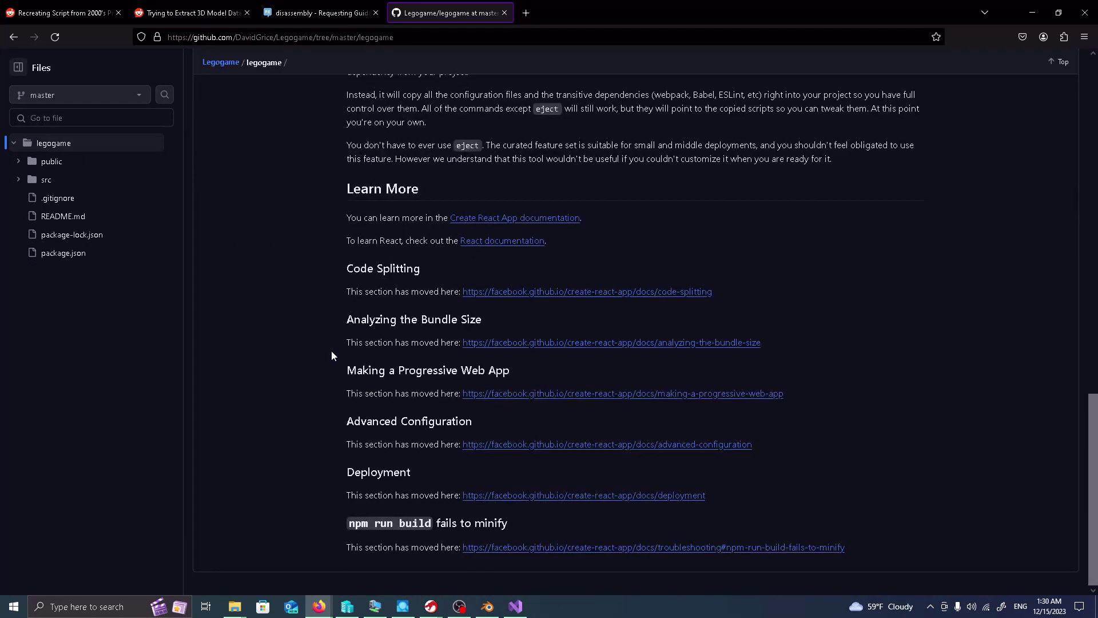
pyautogui.scroll(20, 332, 354)
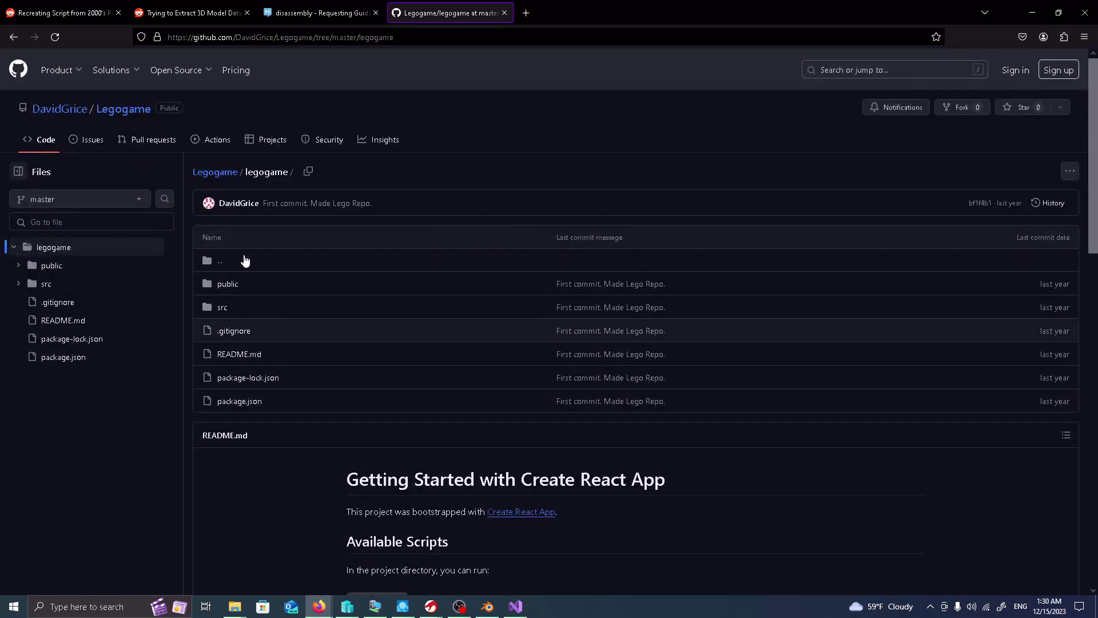
pyautogui.moveTo(57, 69)
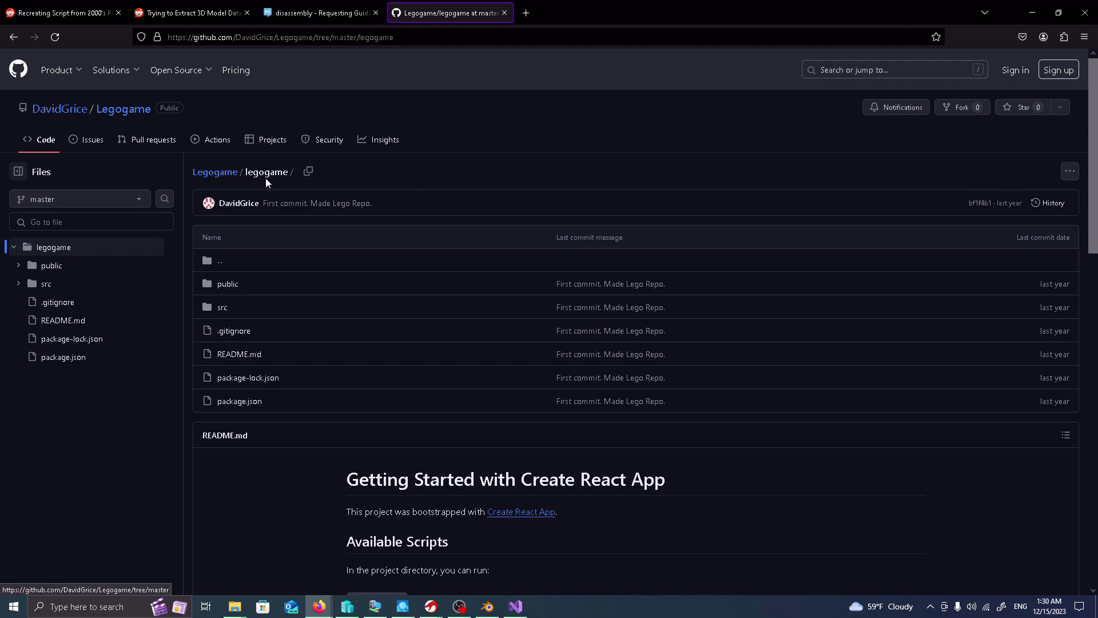
pyautogui.moveTo(247, 174); pyautogui.dragTo(286, 176)
pyautogui.click(462, 186)
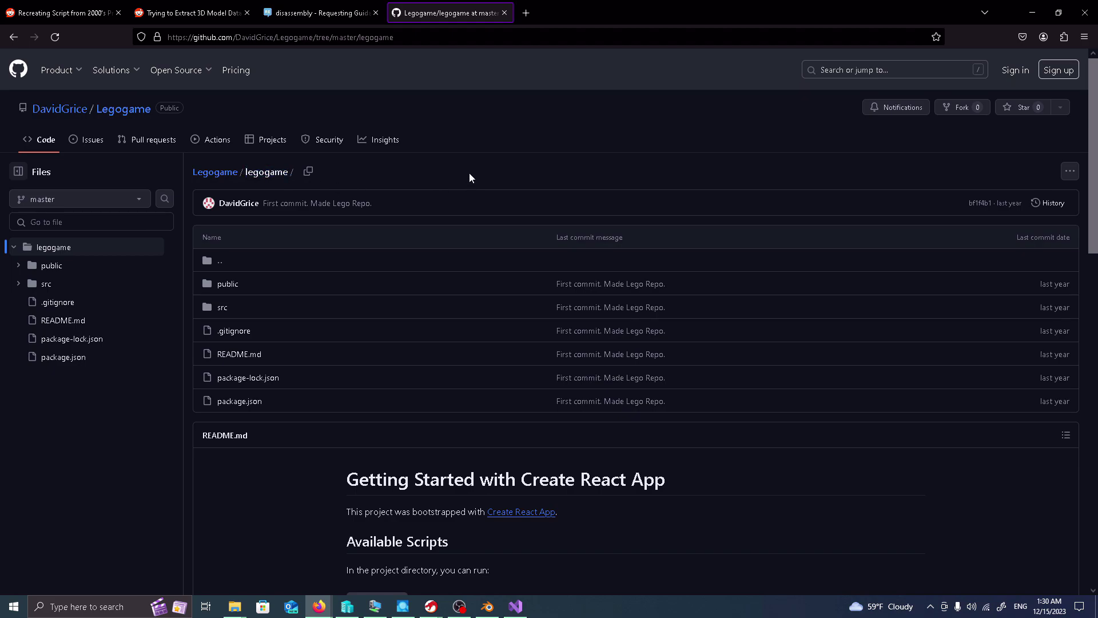
pyautogui.moveTo(318, 207)
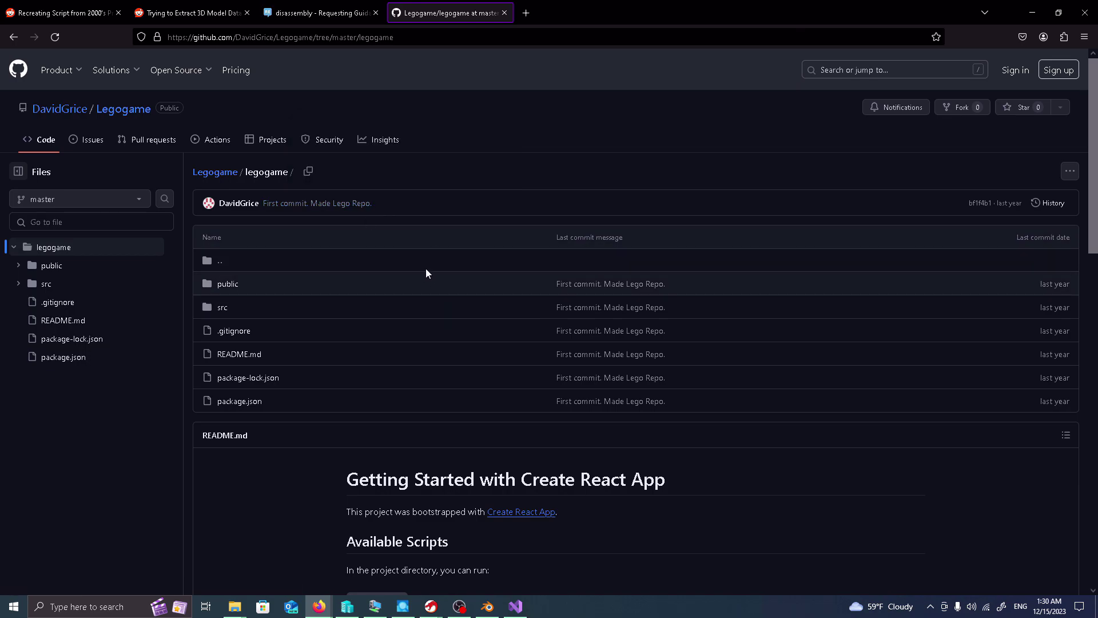
# - Return to the Stack Exchange question and skim from its title down to the Shape Editor limits reference
pyautogui.click(305, 17)
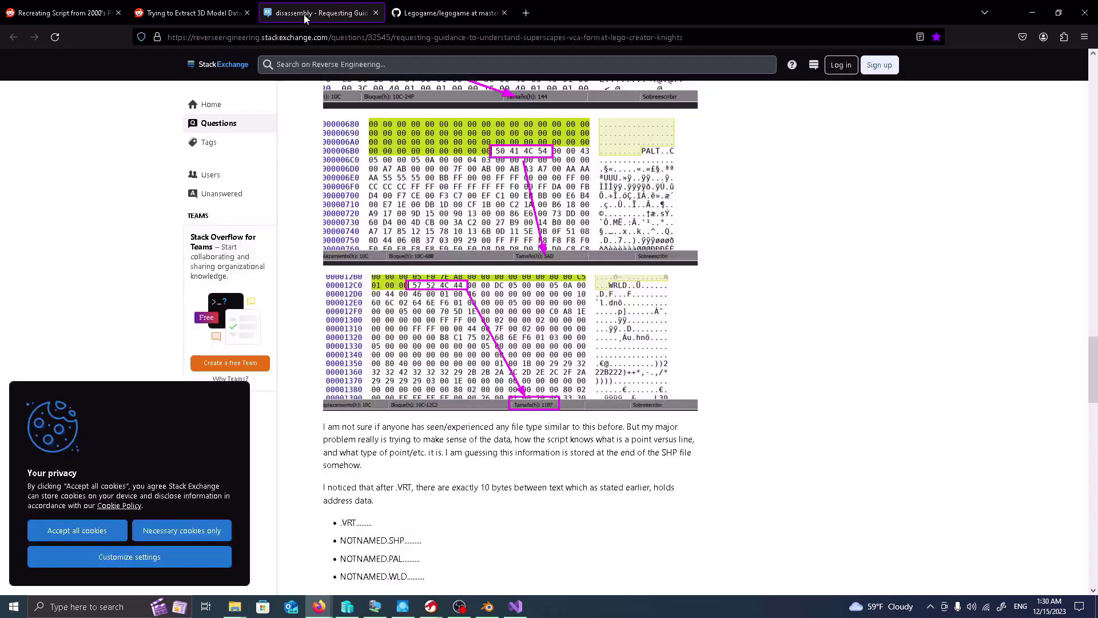
pyautogui.scroll(10, 738, 275)
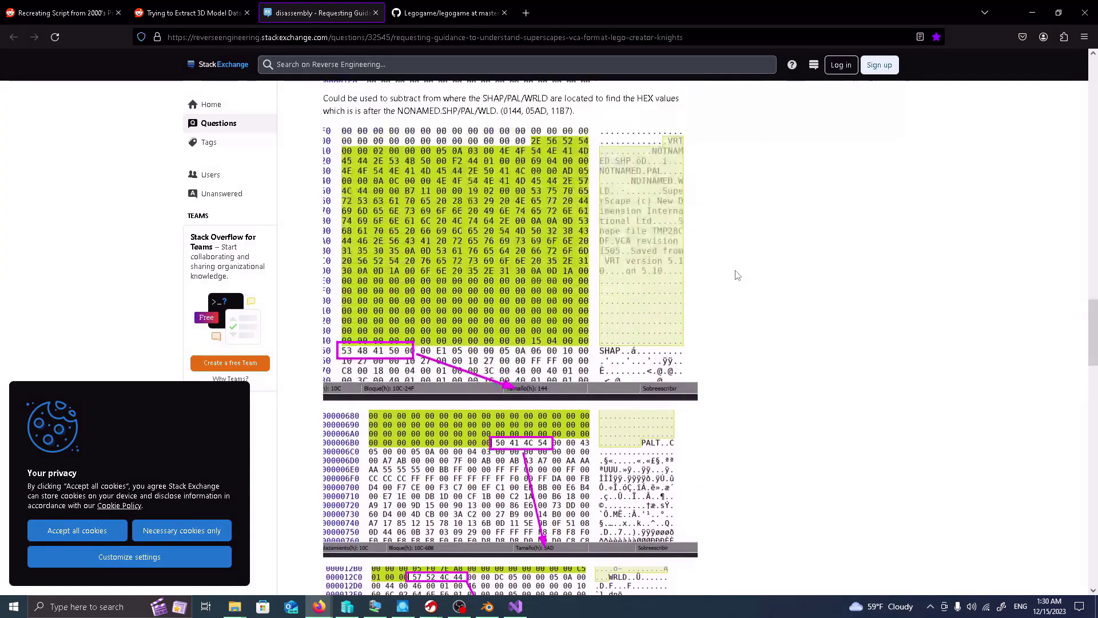
pyautogui.scroll(15, 737, 275)
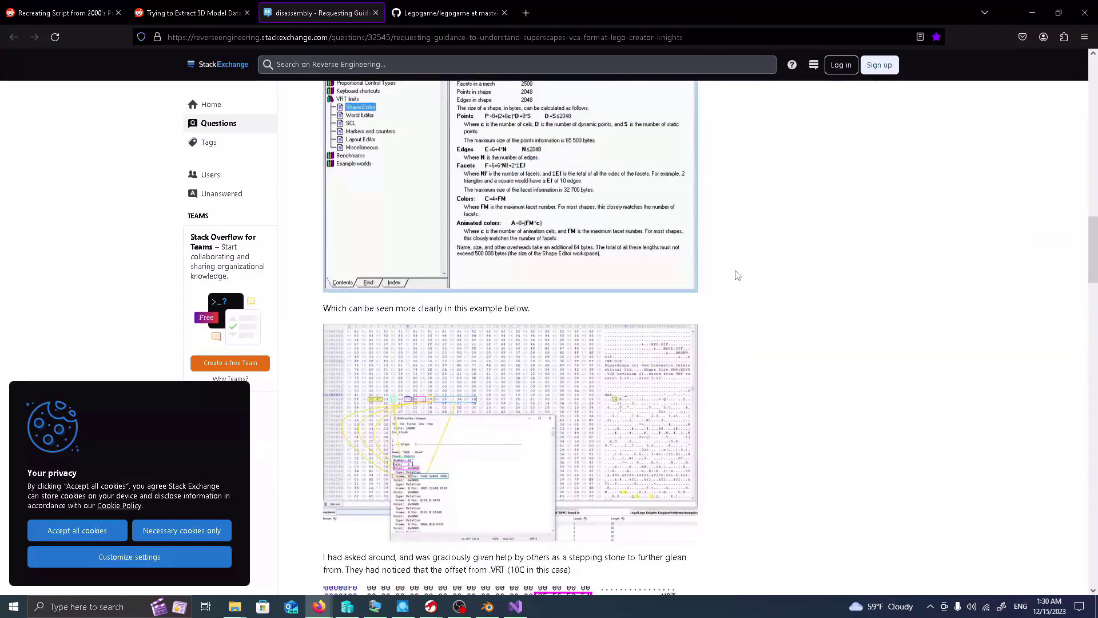
pyautogui.scroll(5, 674, 276)
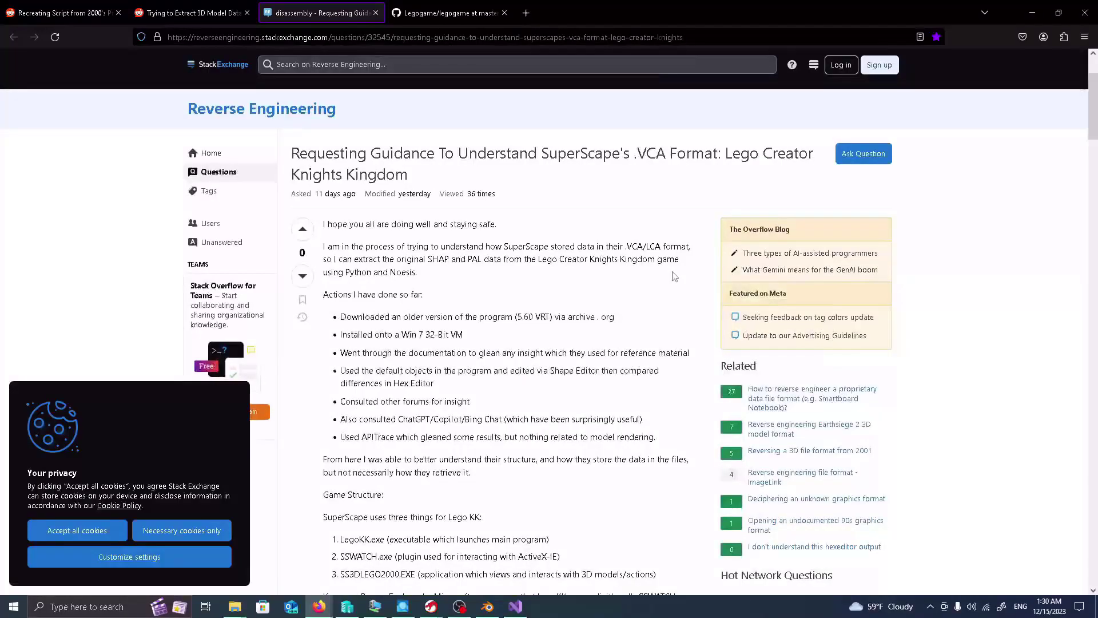
pyautogui.scroll(-12, 674, 276)
pyautogui.scroll(13, 674, 276)
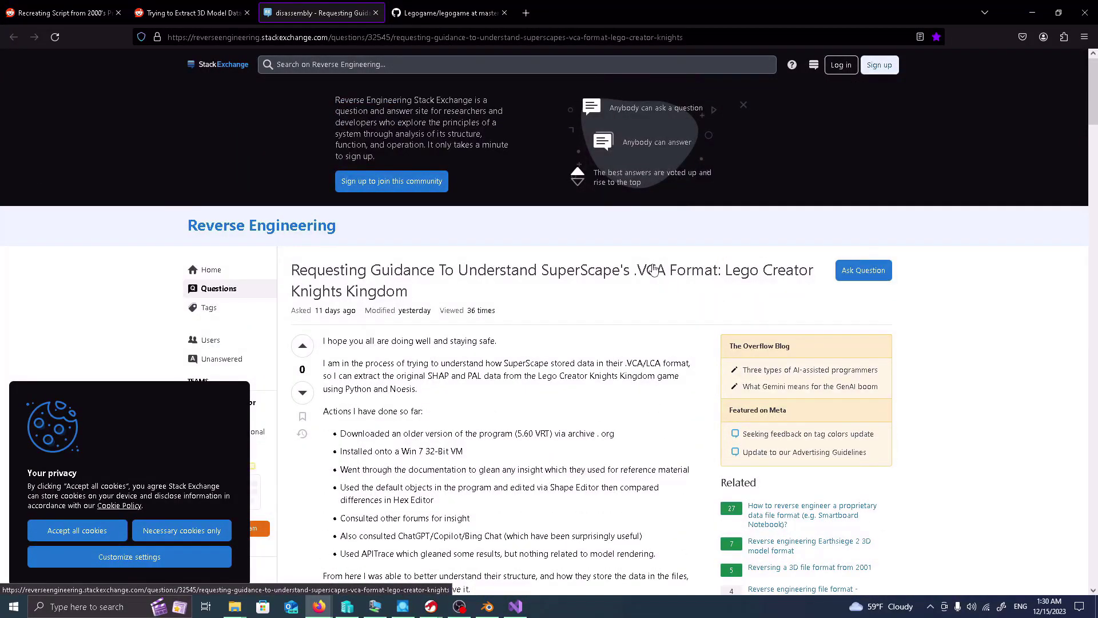
pyautogui.scroll(-12, 613, 294)
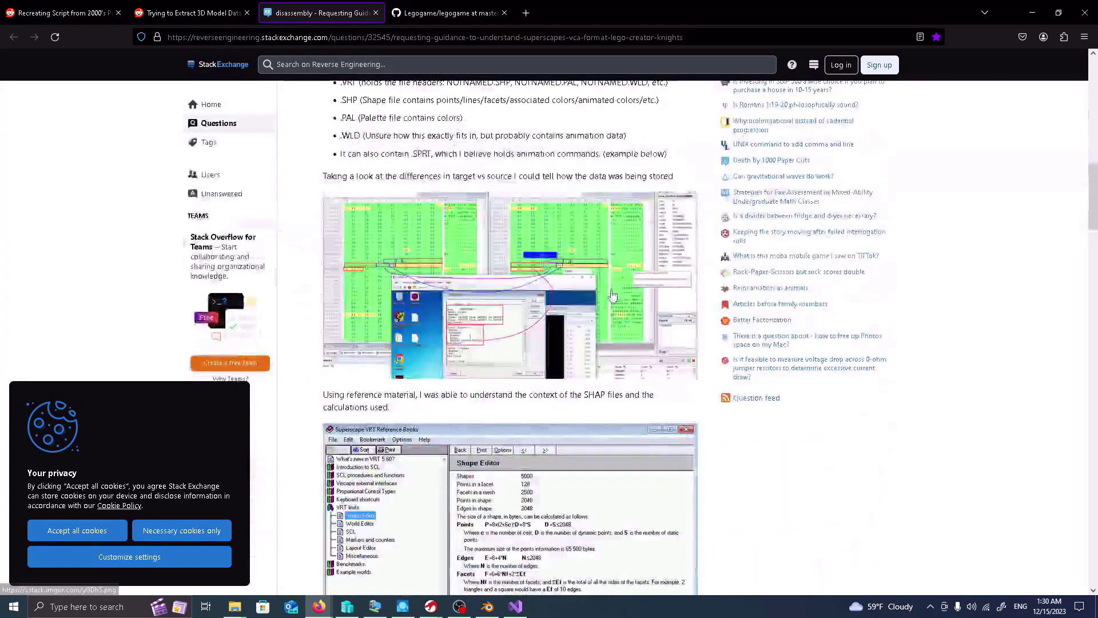
# - Bring up the Rock Raiders United topic "Lego Creator Knights Kingdom Assets" as a fifth tab, read it through, and highlight its XeNTaX link
pyautogui.click(153, 6)
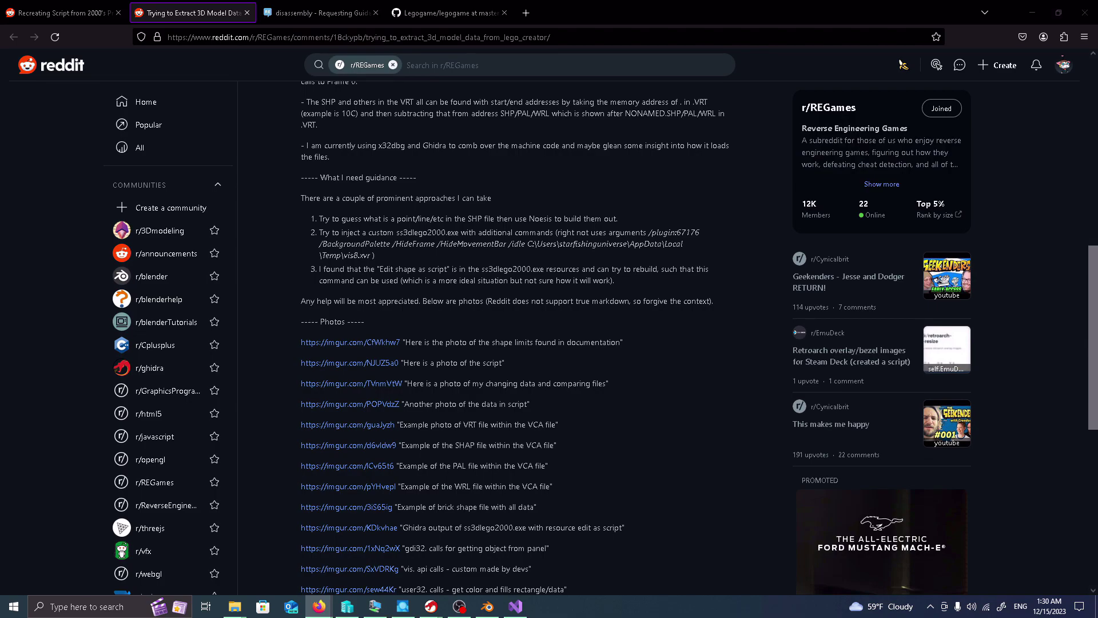
pyautogui.moveTo(537, 136); pyautogui.dragTo(532, 8)
pyautogui.scroll(2, 566, 226)
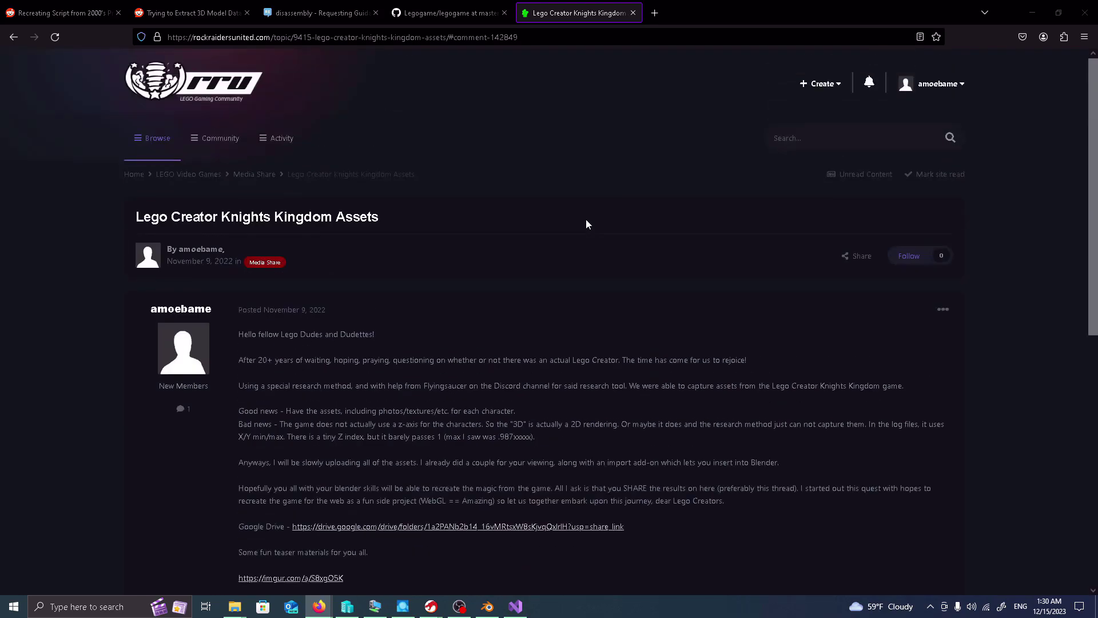
pyautogui.scroll(-1, 586, 223)
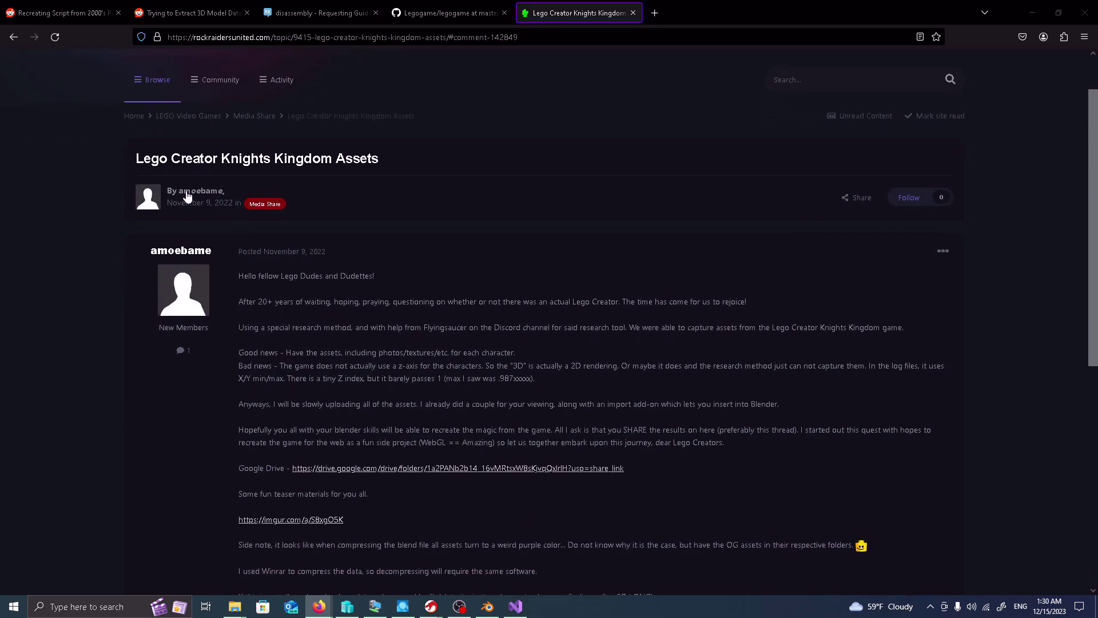
pyautogui.scroll(-7, 664, 230)
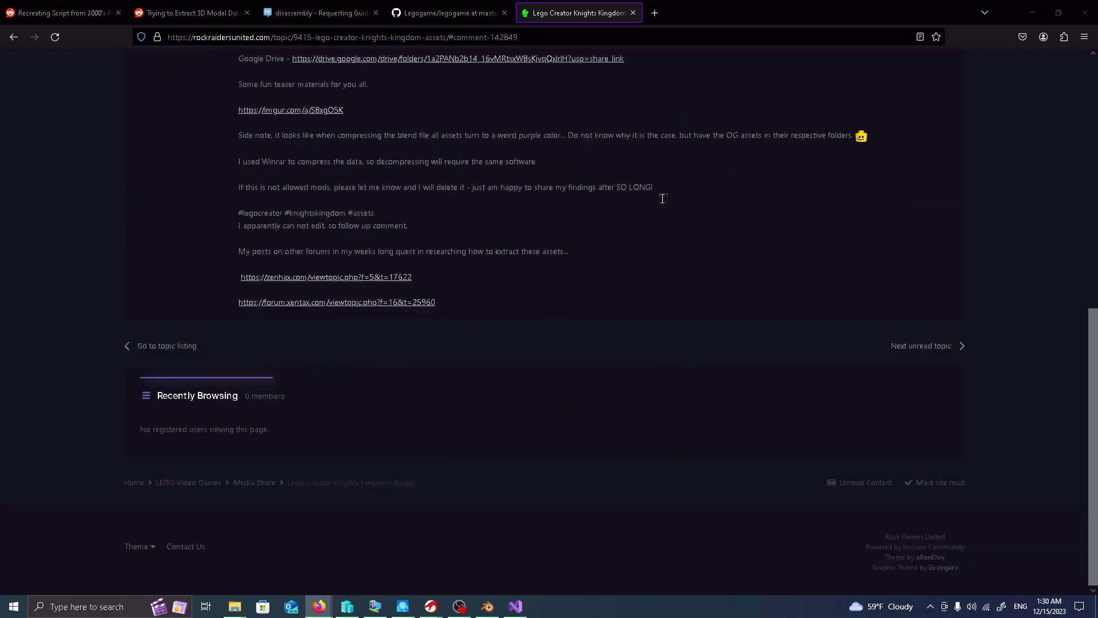
pyautogui.tripleClick(505, 291)
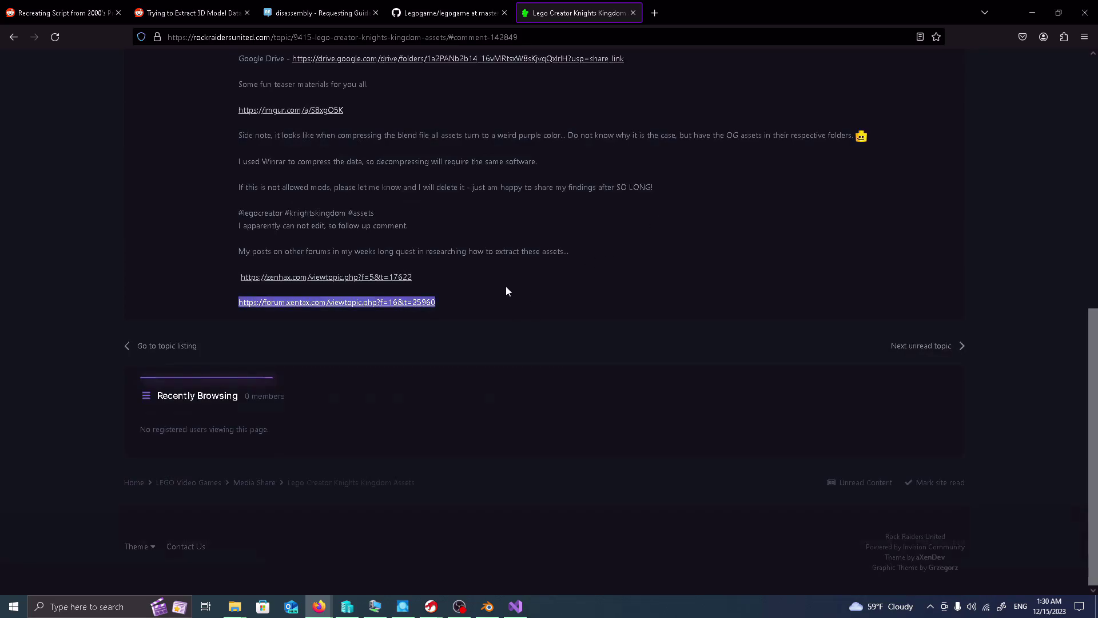
# - Follow the topic's Google Drive link, examine the archives in the CHARACTERS folder, and close the Drive tab
pyautogui.scroll(5, 775, 324)
pyautogui.click(457, 350)
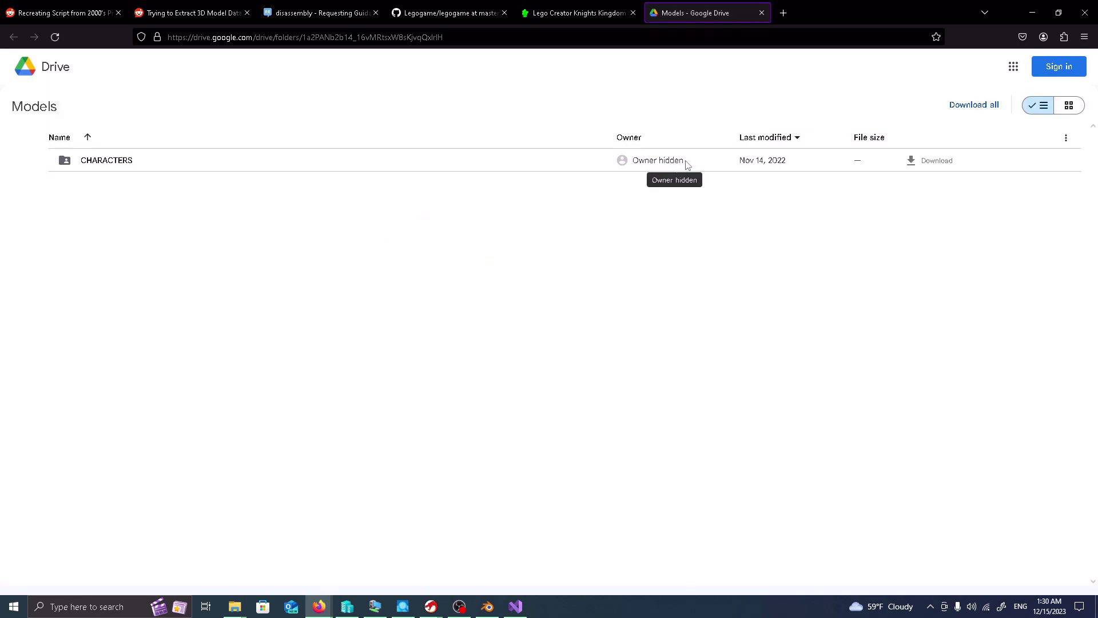
pyautogui.doubleClick(621, 167)
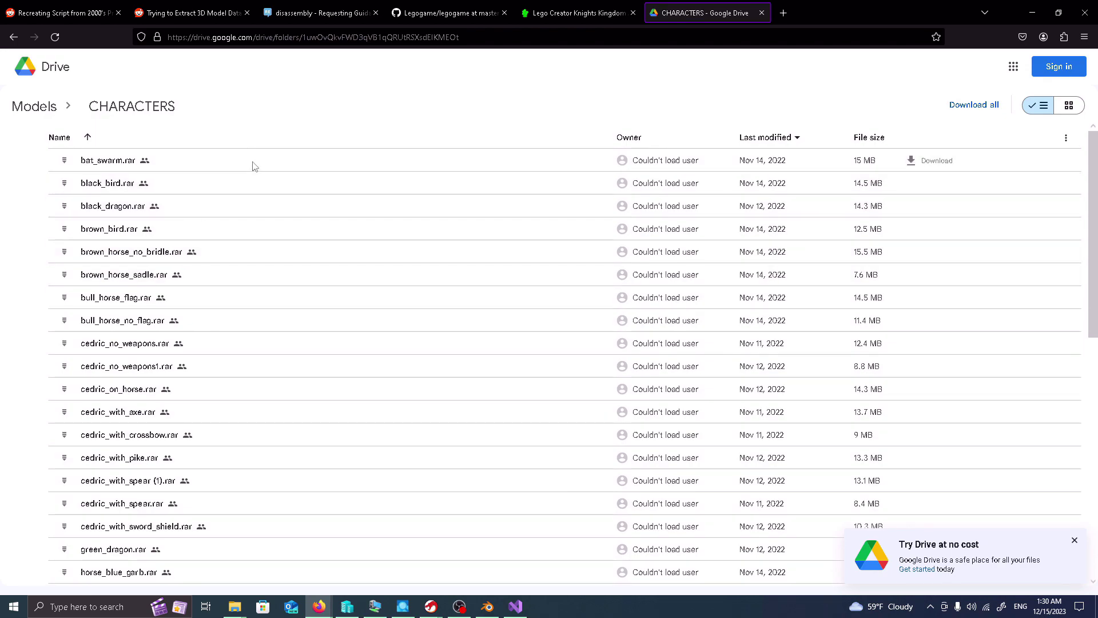
pyautogui.scroll(-2, 243, 240)
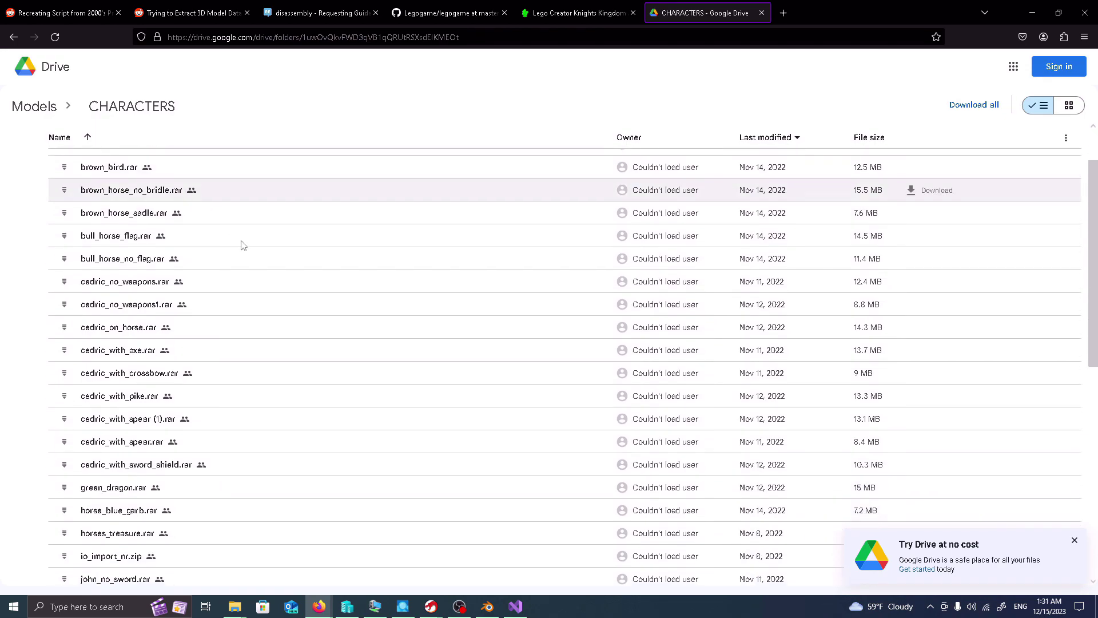
pyautogui.scroll(2, 127, 219)
pyautogui.scroll(-15, 127, 218)
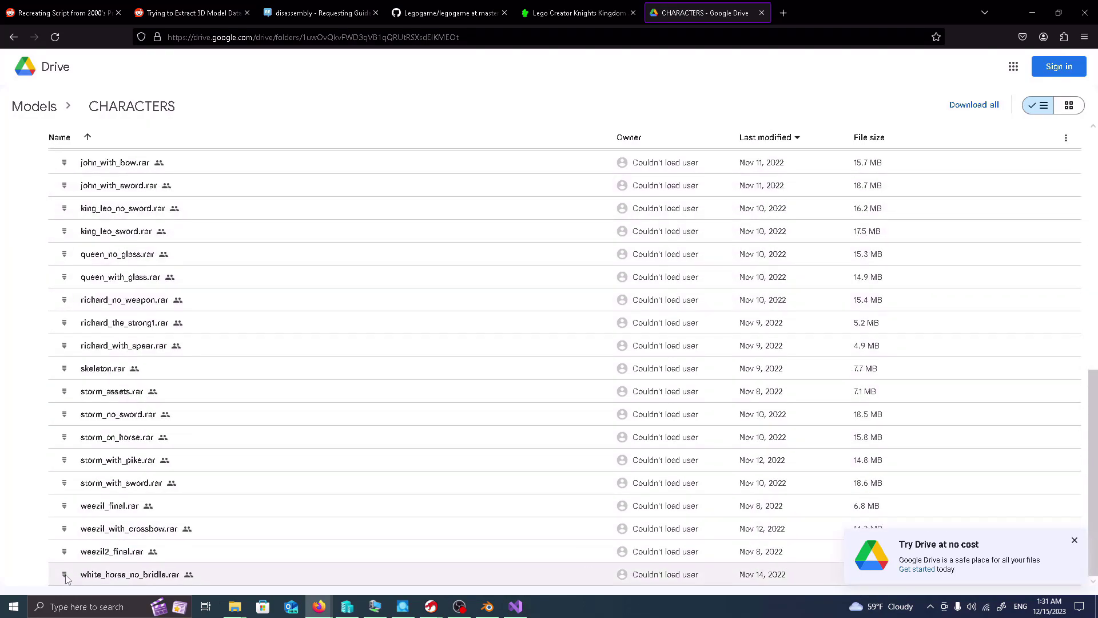
pyautogui.scroll(15, 66, 579)
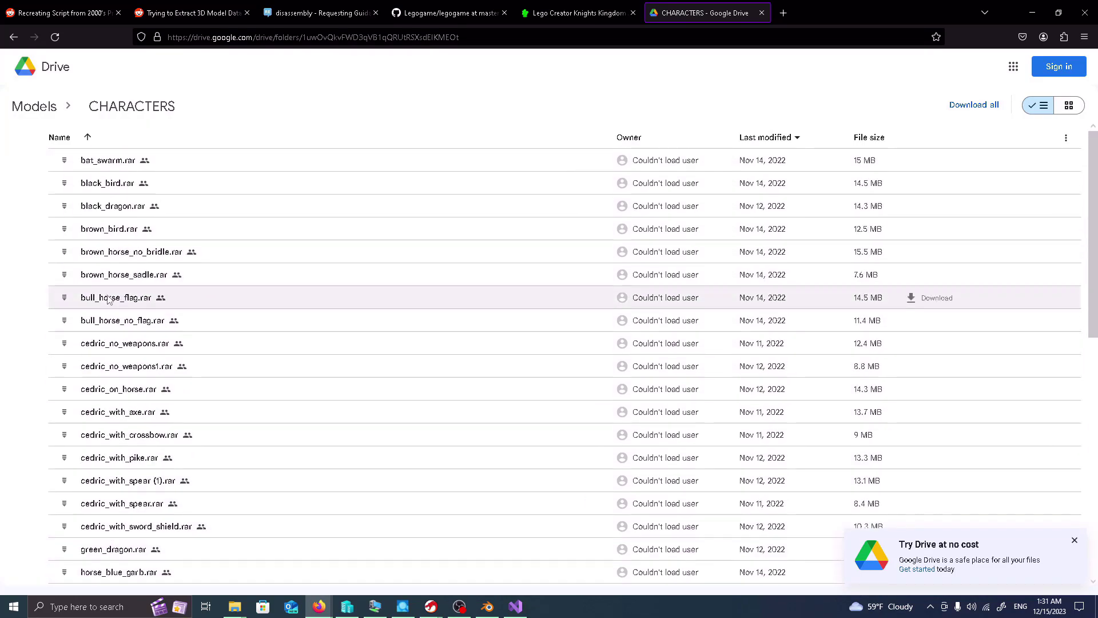
pyautogui.scroll(-15, 114, 163)
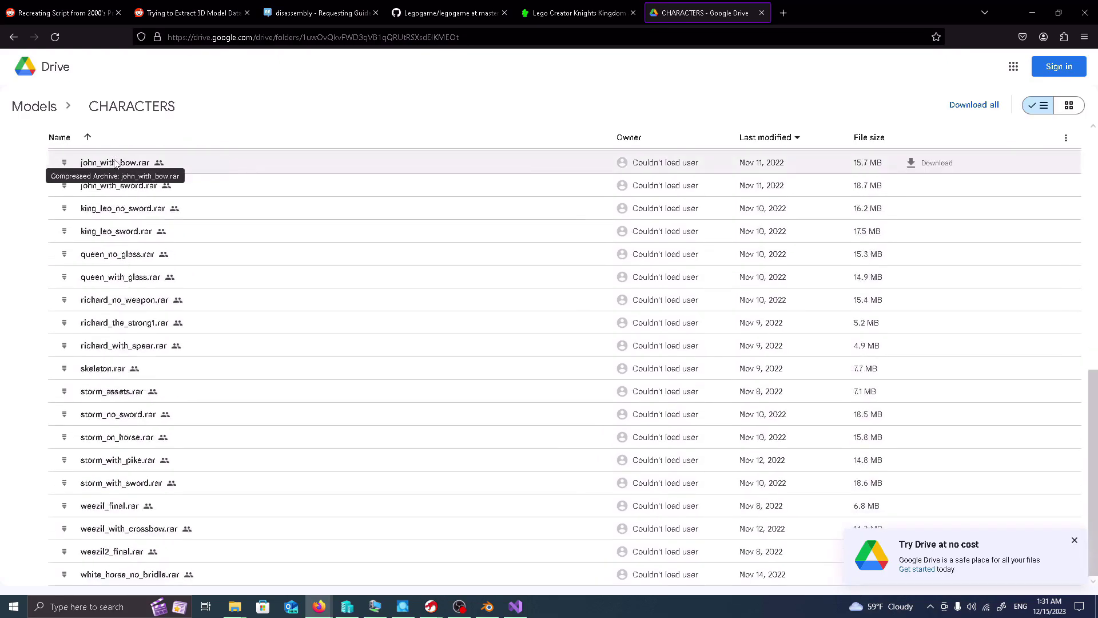
pyautogui.scroll(15, 241, 467)
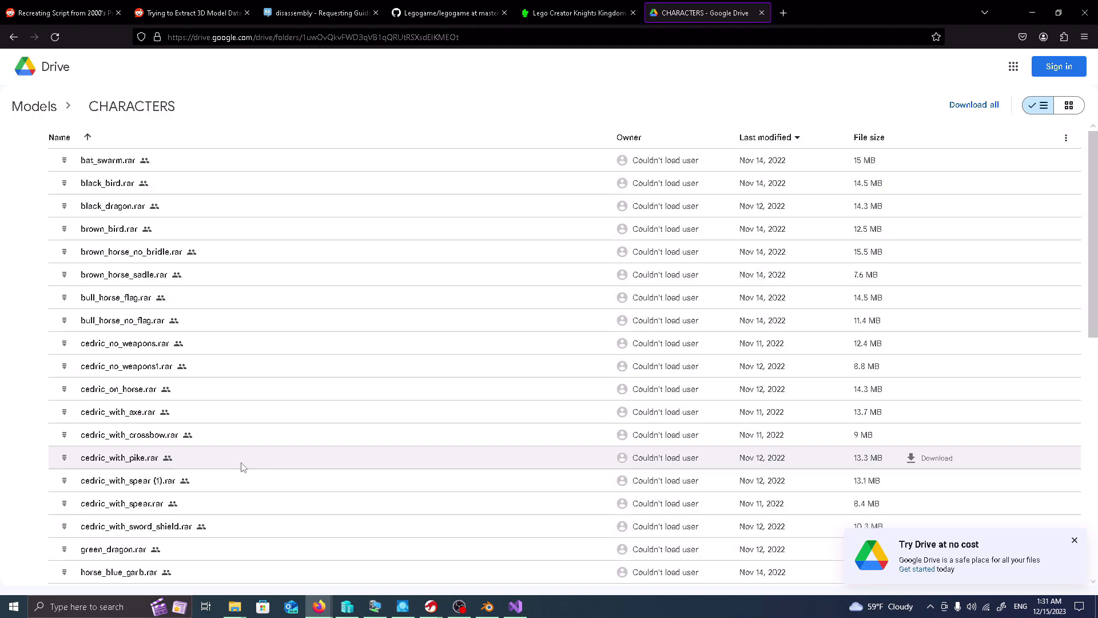
pyautogui.scroll(-15, 297, 423)
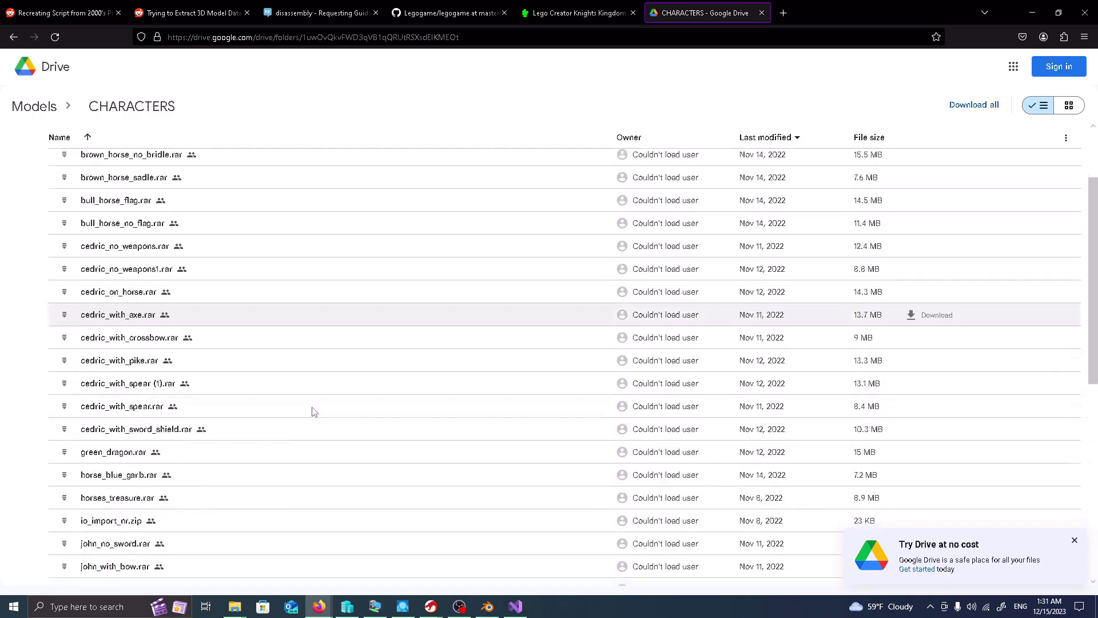
pyautogui.click(762, 12)
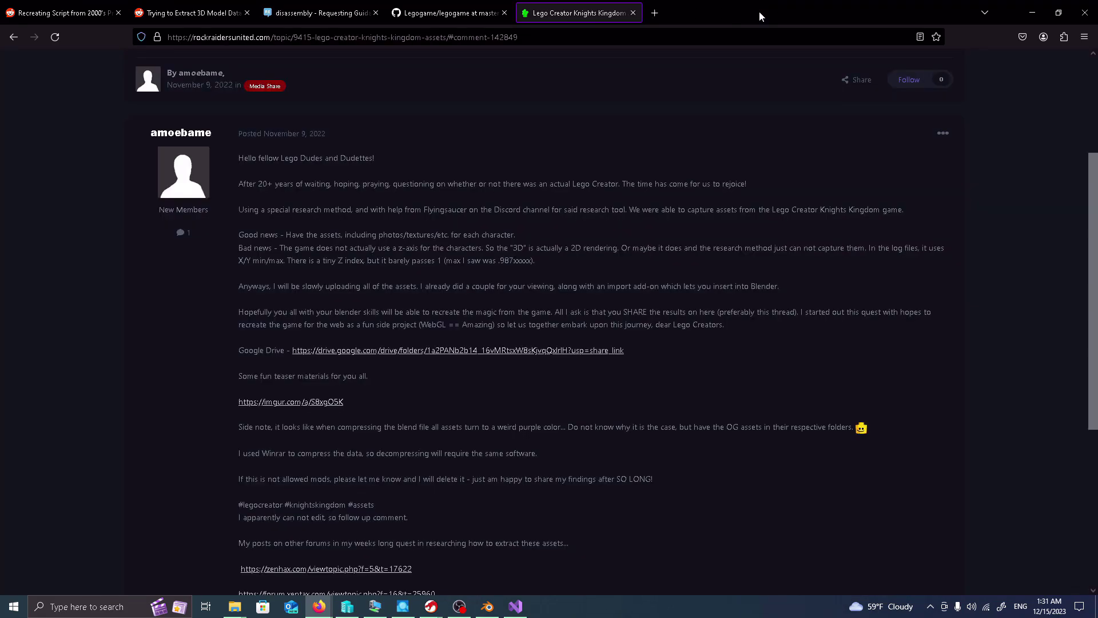
# - Return to the Stack Exchange question on the .VCA format and accept all cookies
pyautogui.click(435, 12)
pyautogui.click(324, 15)
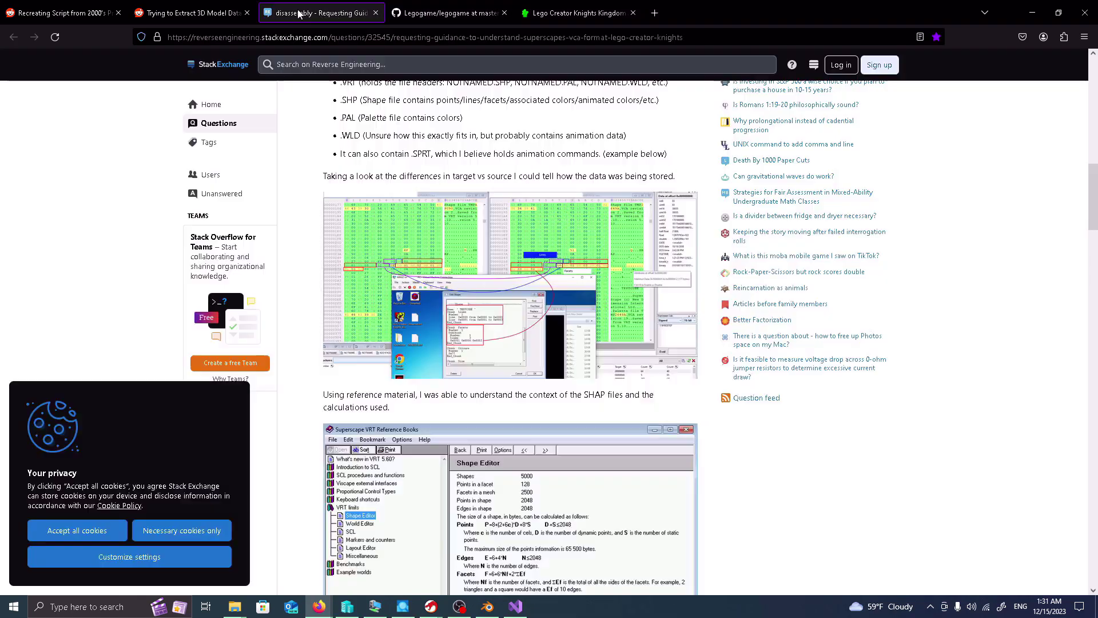
pyautogui.click(98, 538)
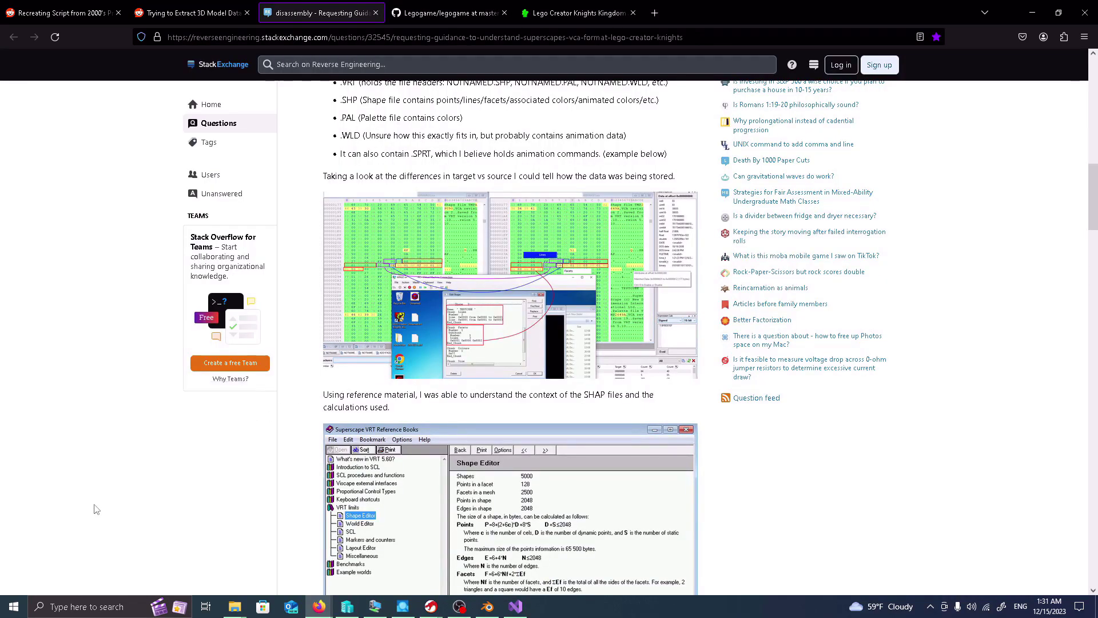
# - Review the question's game and file structure, highlighting the descriptions of the .SHP and .PAL files
pyautogui.scroll(6, 164, 479)
pyautogui.scroll(-5, 164, 480)
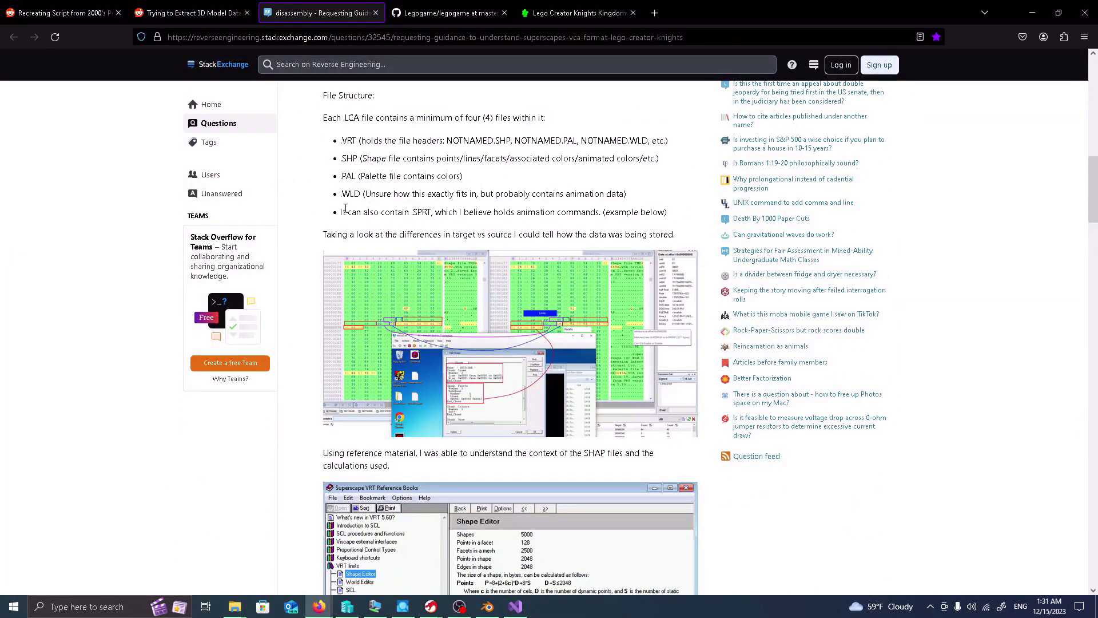
pyautogui.moveTo(342, 161); pyautogui.dragTo(655, 173)
pyautogui.moveTo(466, 178); pyautogui.dragTo(346, 178)
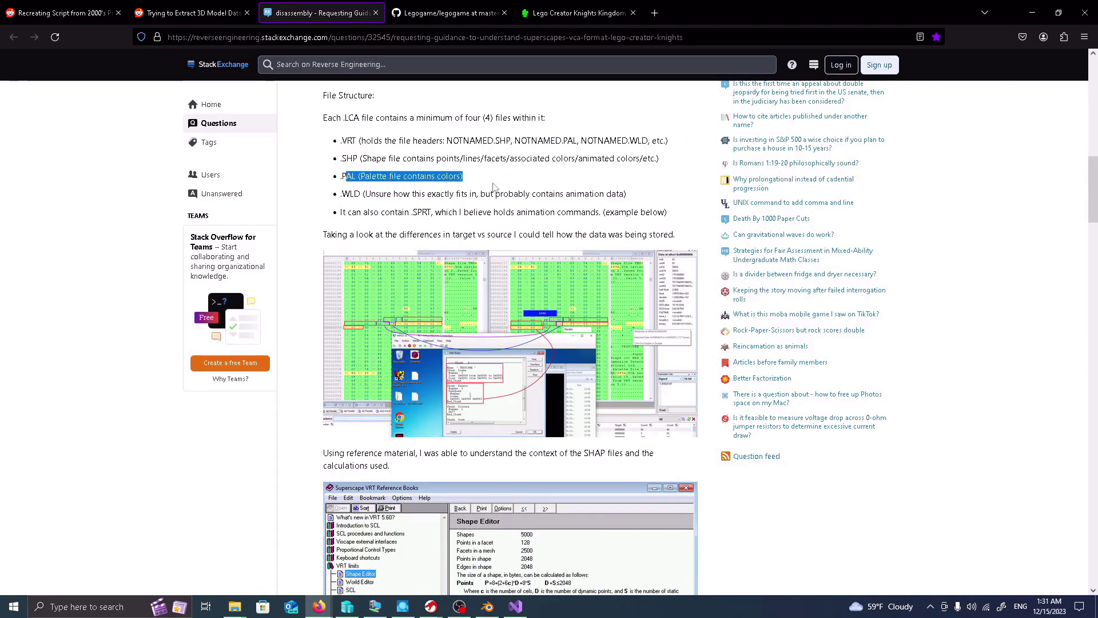
pyautogui.scroll(6, 454, 322)
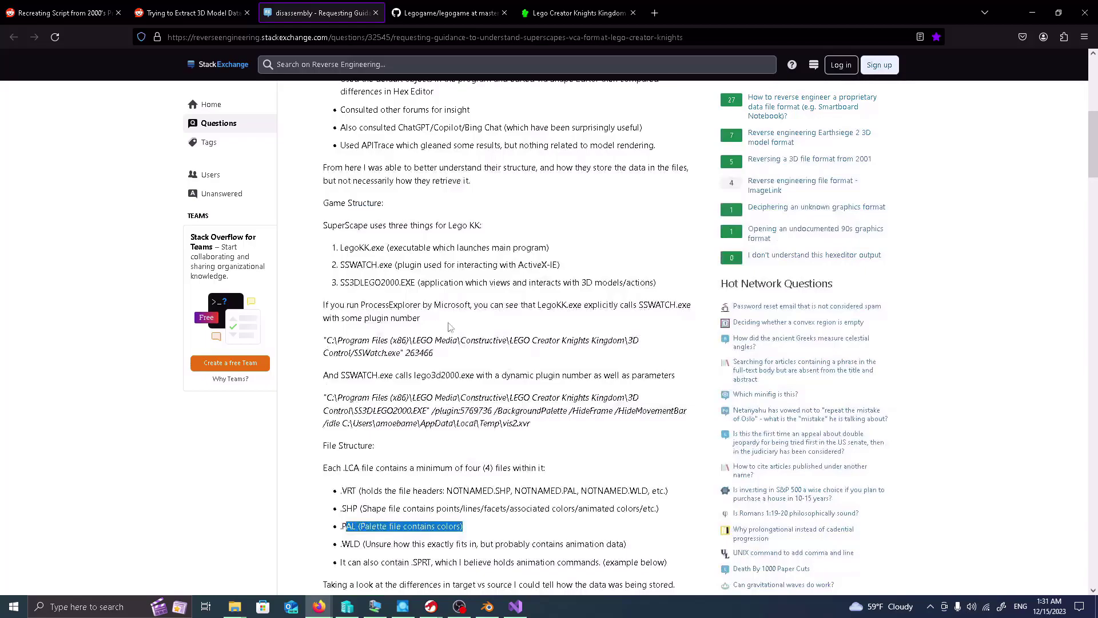
# - Examine the .VRT offset and section hex dumps down to the notes on the 10 bytes holding address data
pyautogui.scroll(-18, 454, 322)
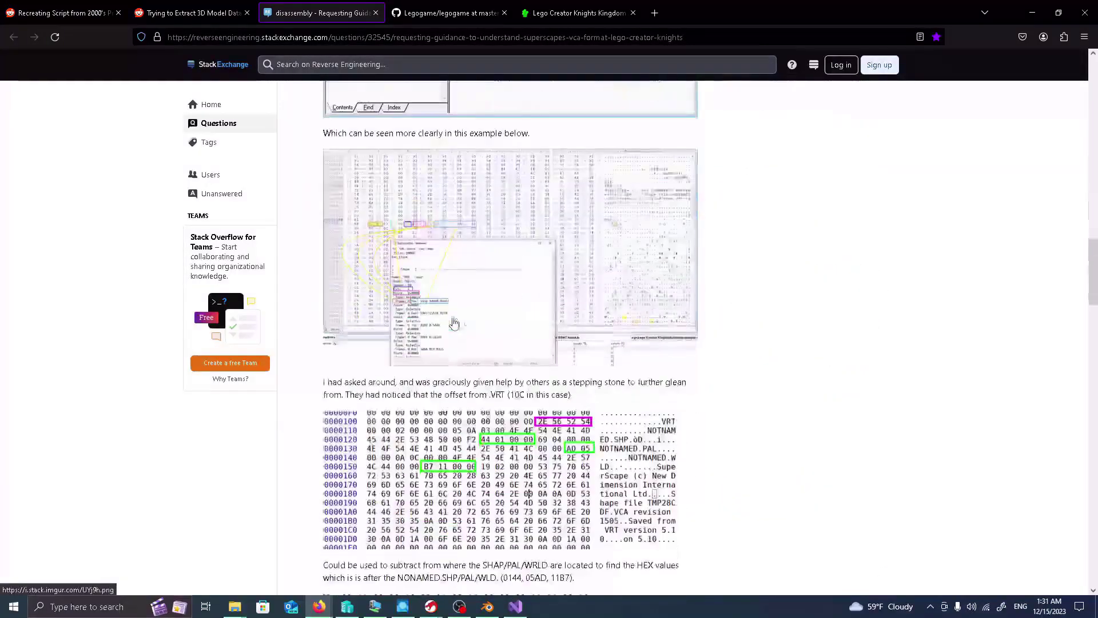
pyautogui.scroll(-5, 453, 323)
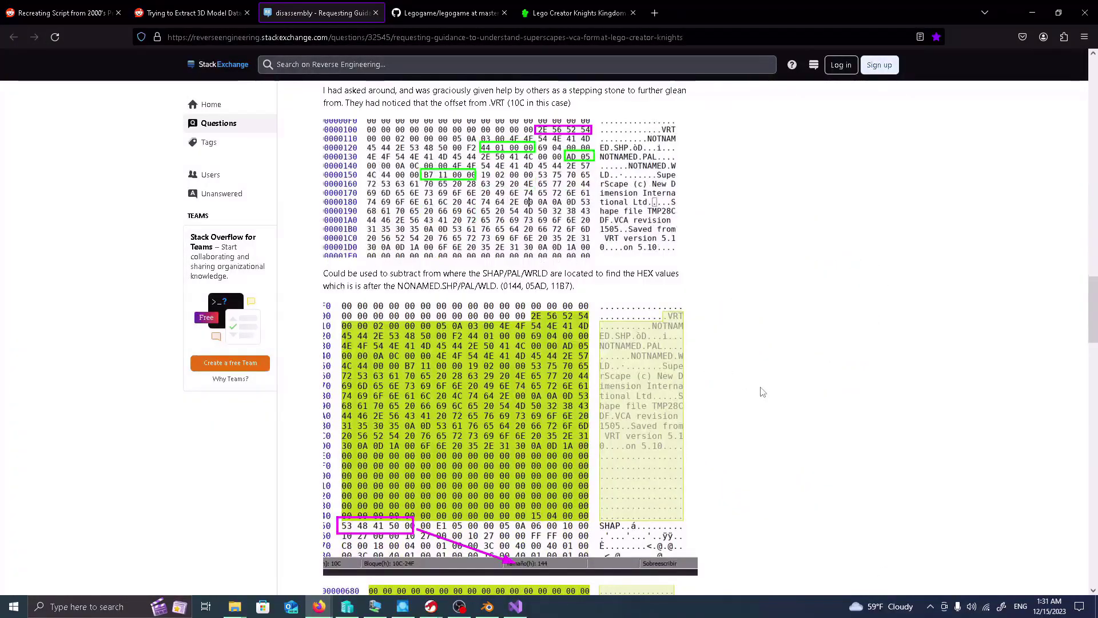
pyautogui.scroll(-5, 763, 392)
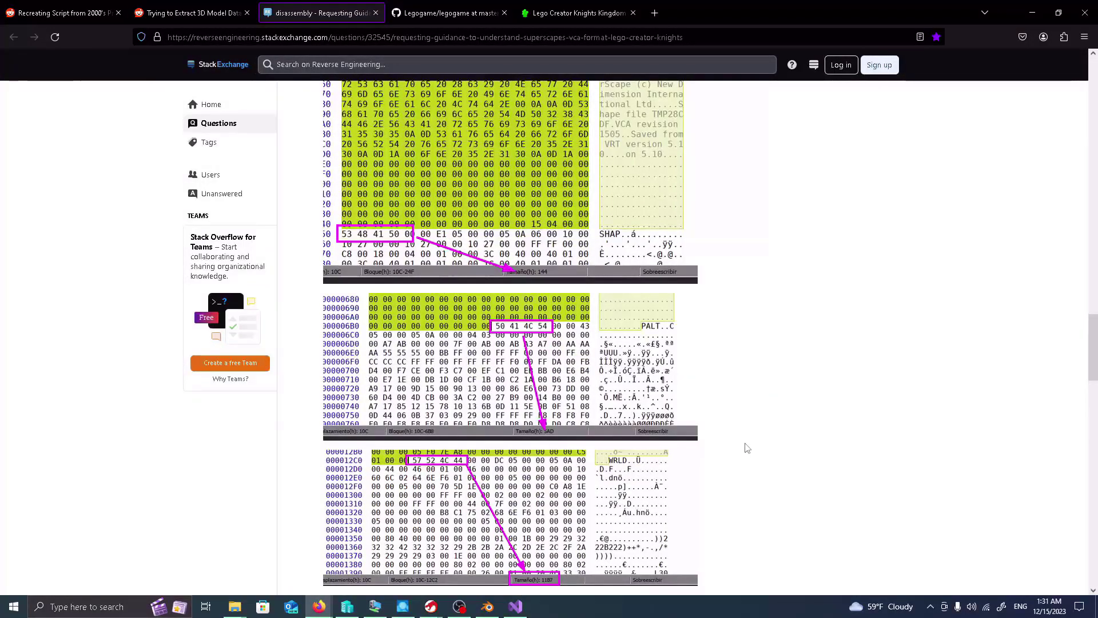
pyautogui.scroll(-4, 747, 446)
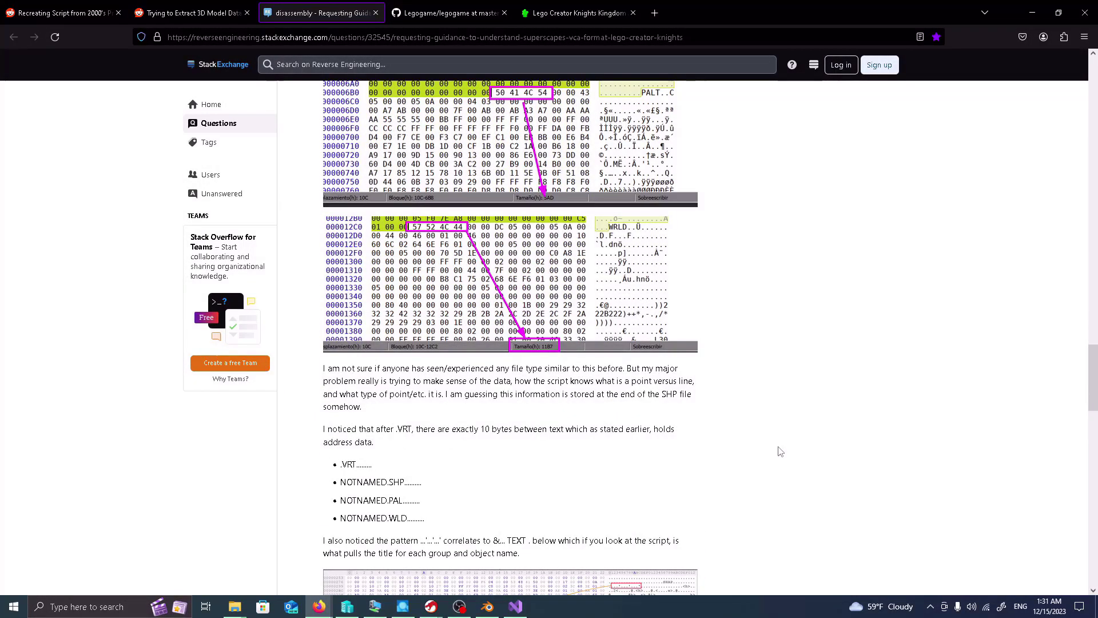